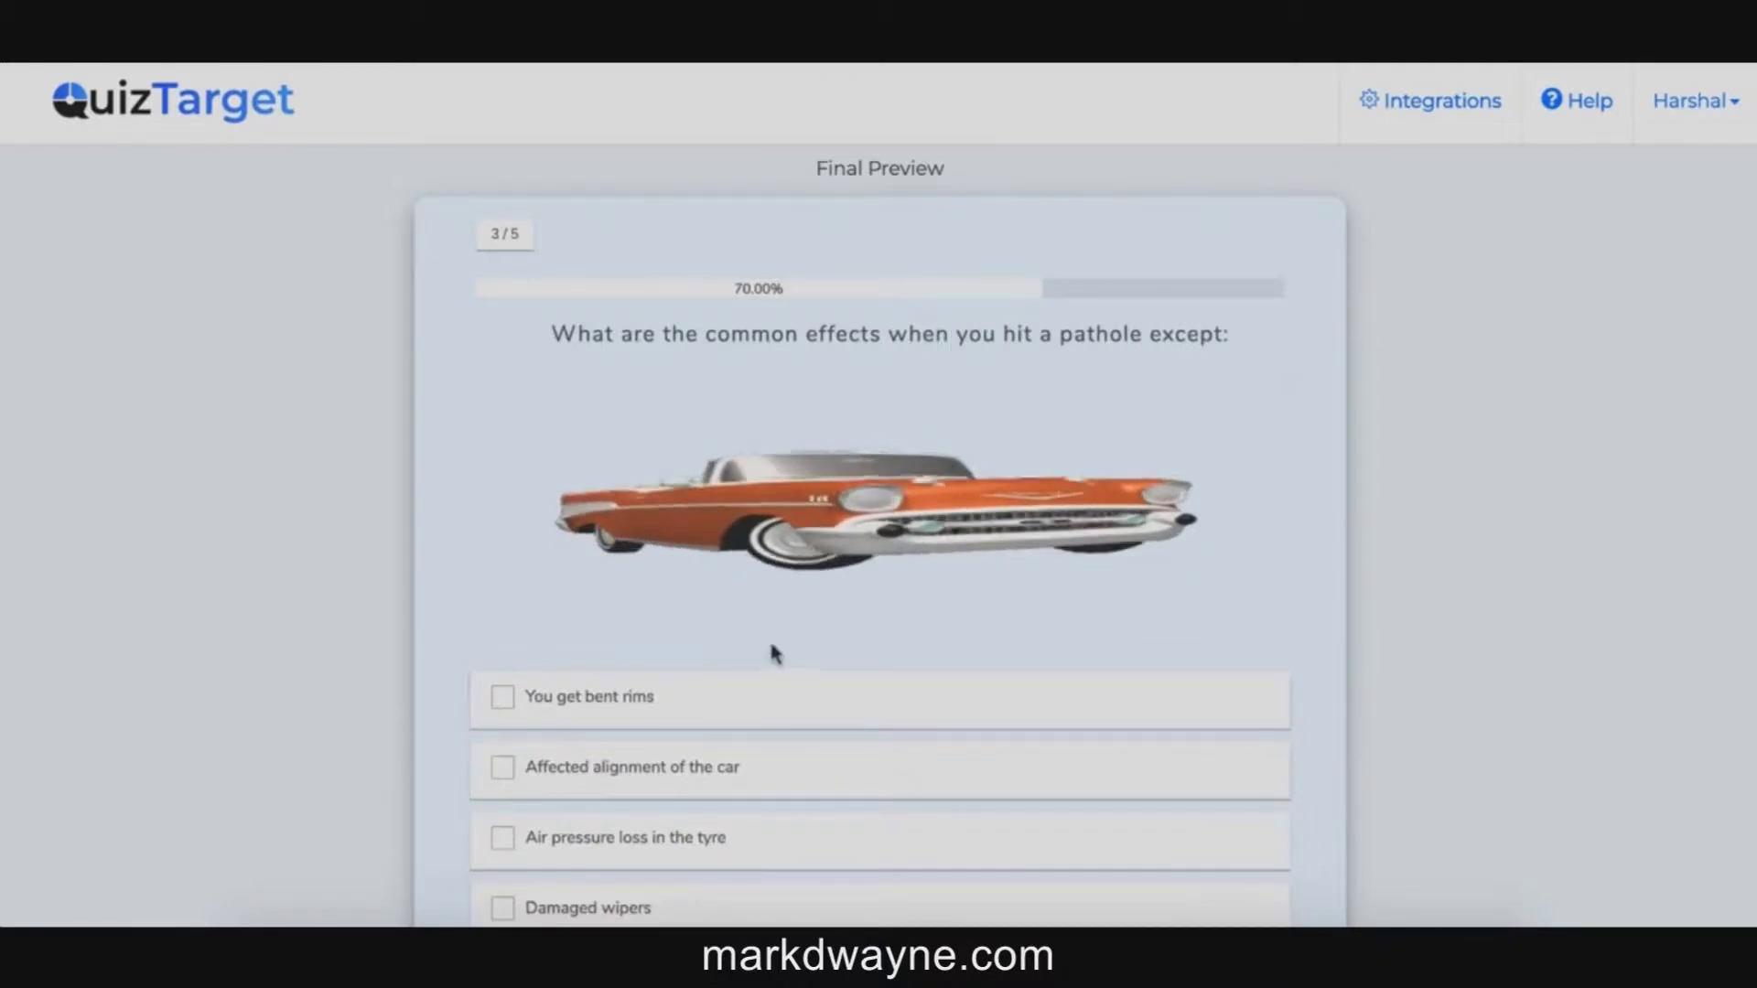
Step: Answer question 3 with 'Affected alignment of the car' and question 4 with 'Yes, it's true'
left_click(802, 766)
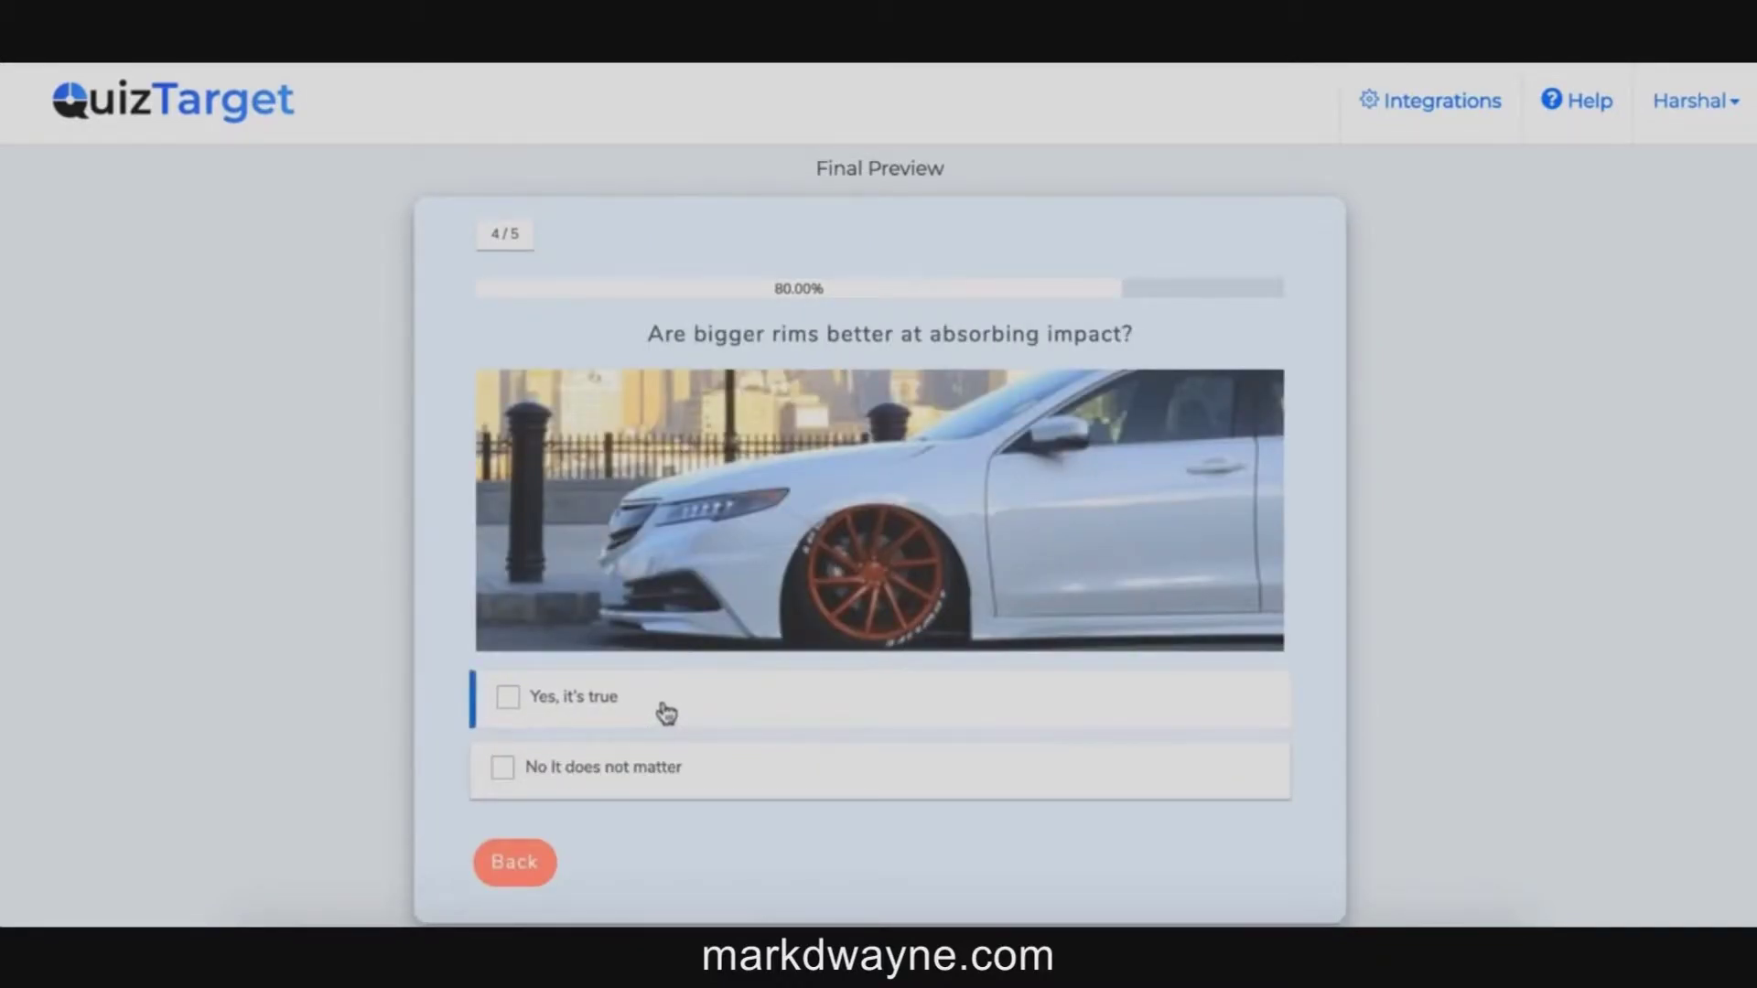
left_click(667, 714)
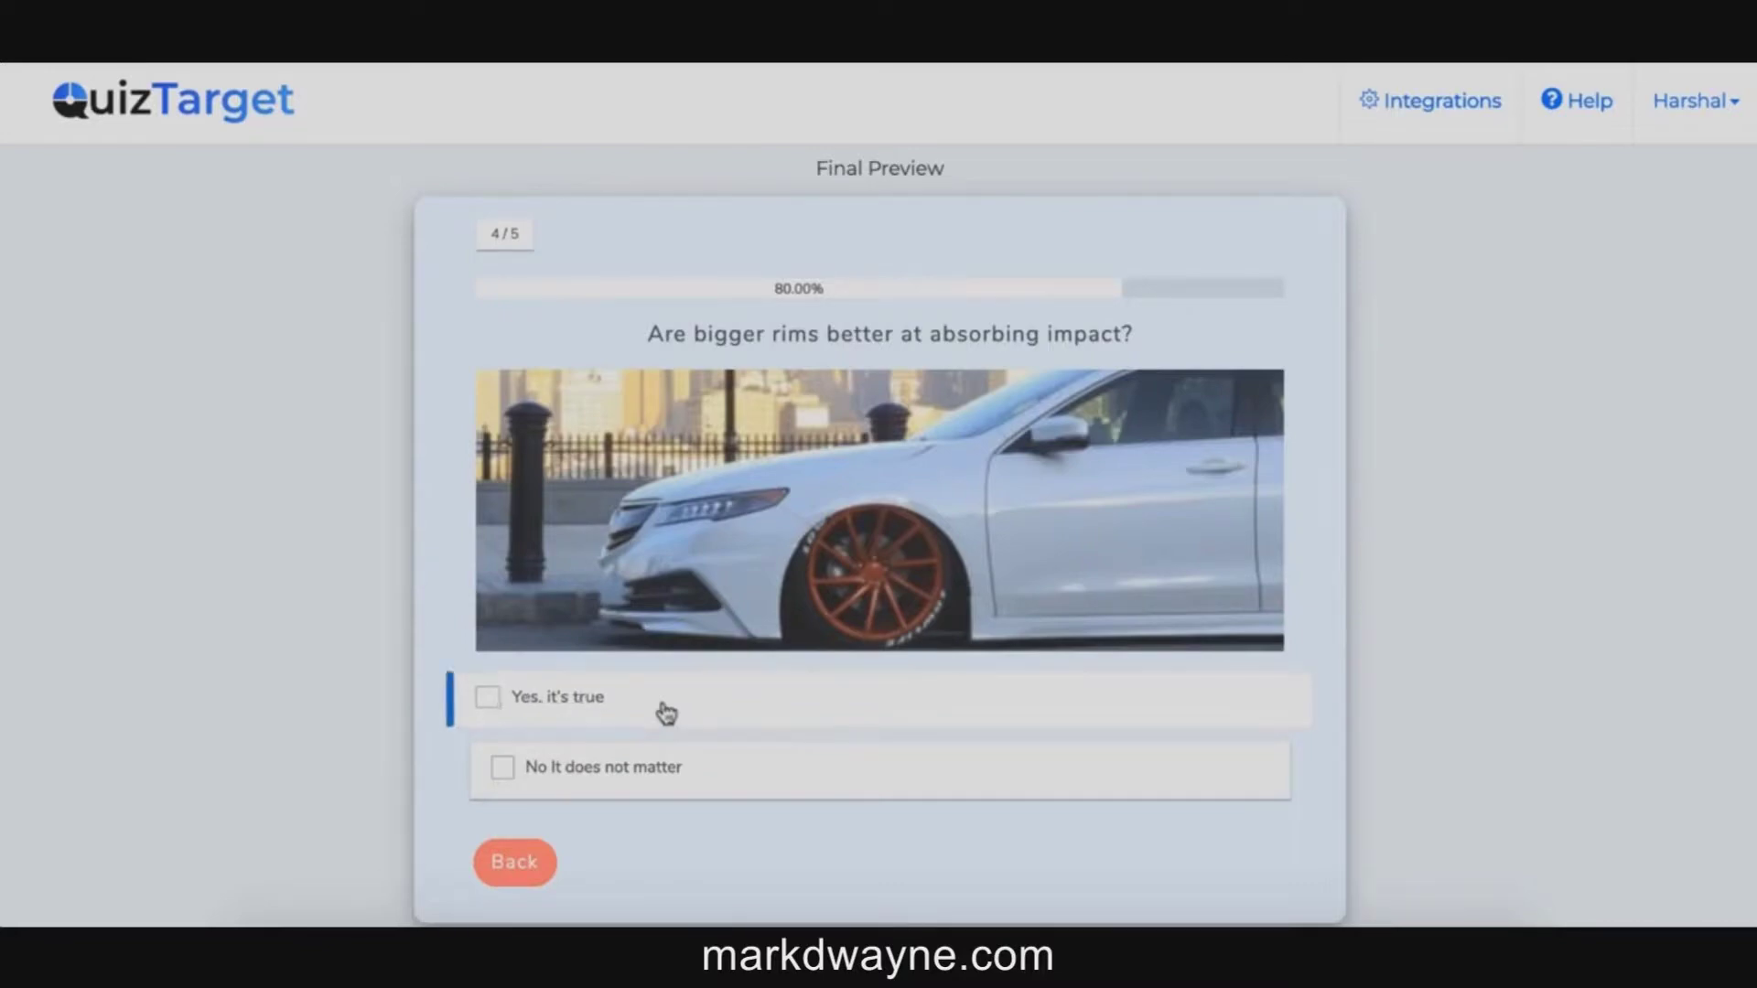
Step: Enter the respondent's name and e-mail address, then submit with SHOW ME RESULTS
left_click(727, 596)
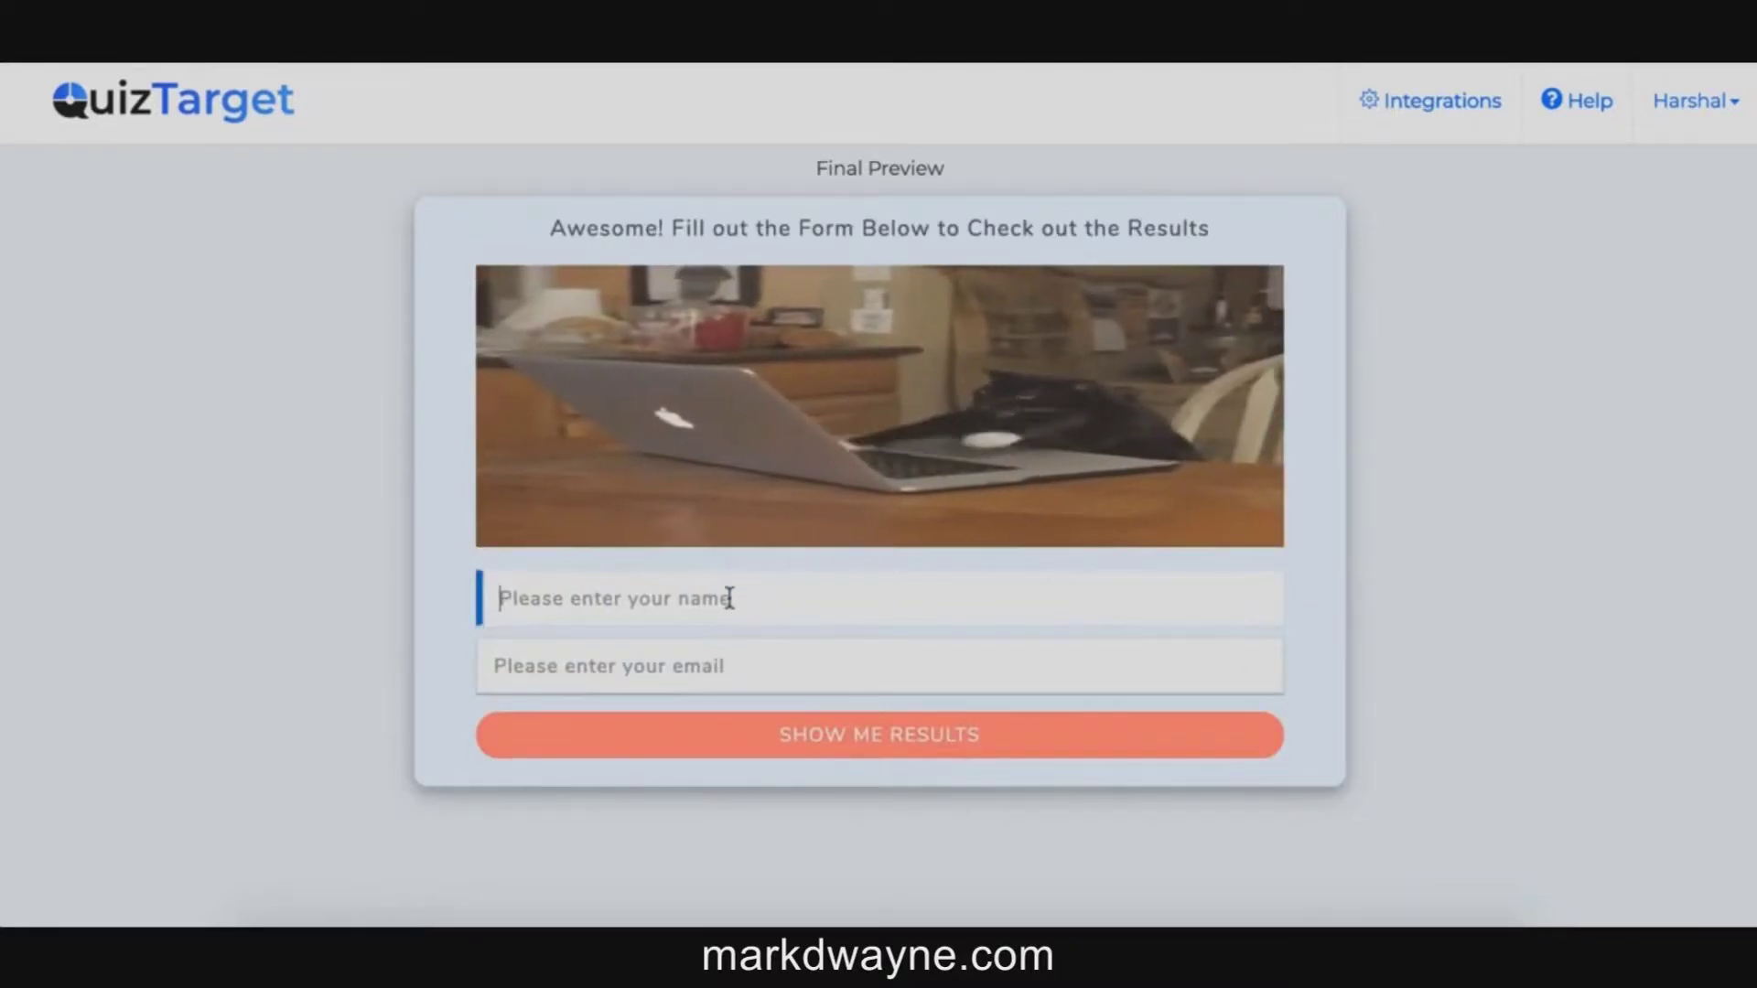
type("harshal")
left_click(641, 665)
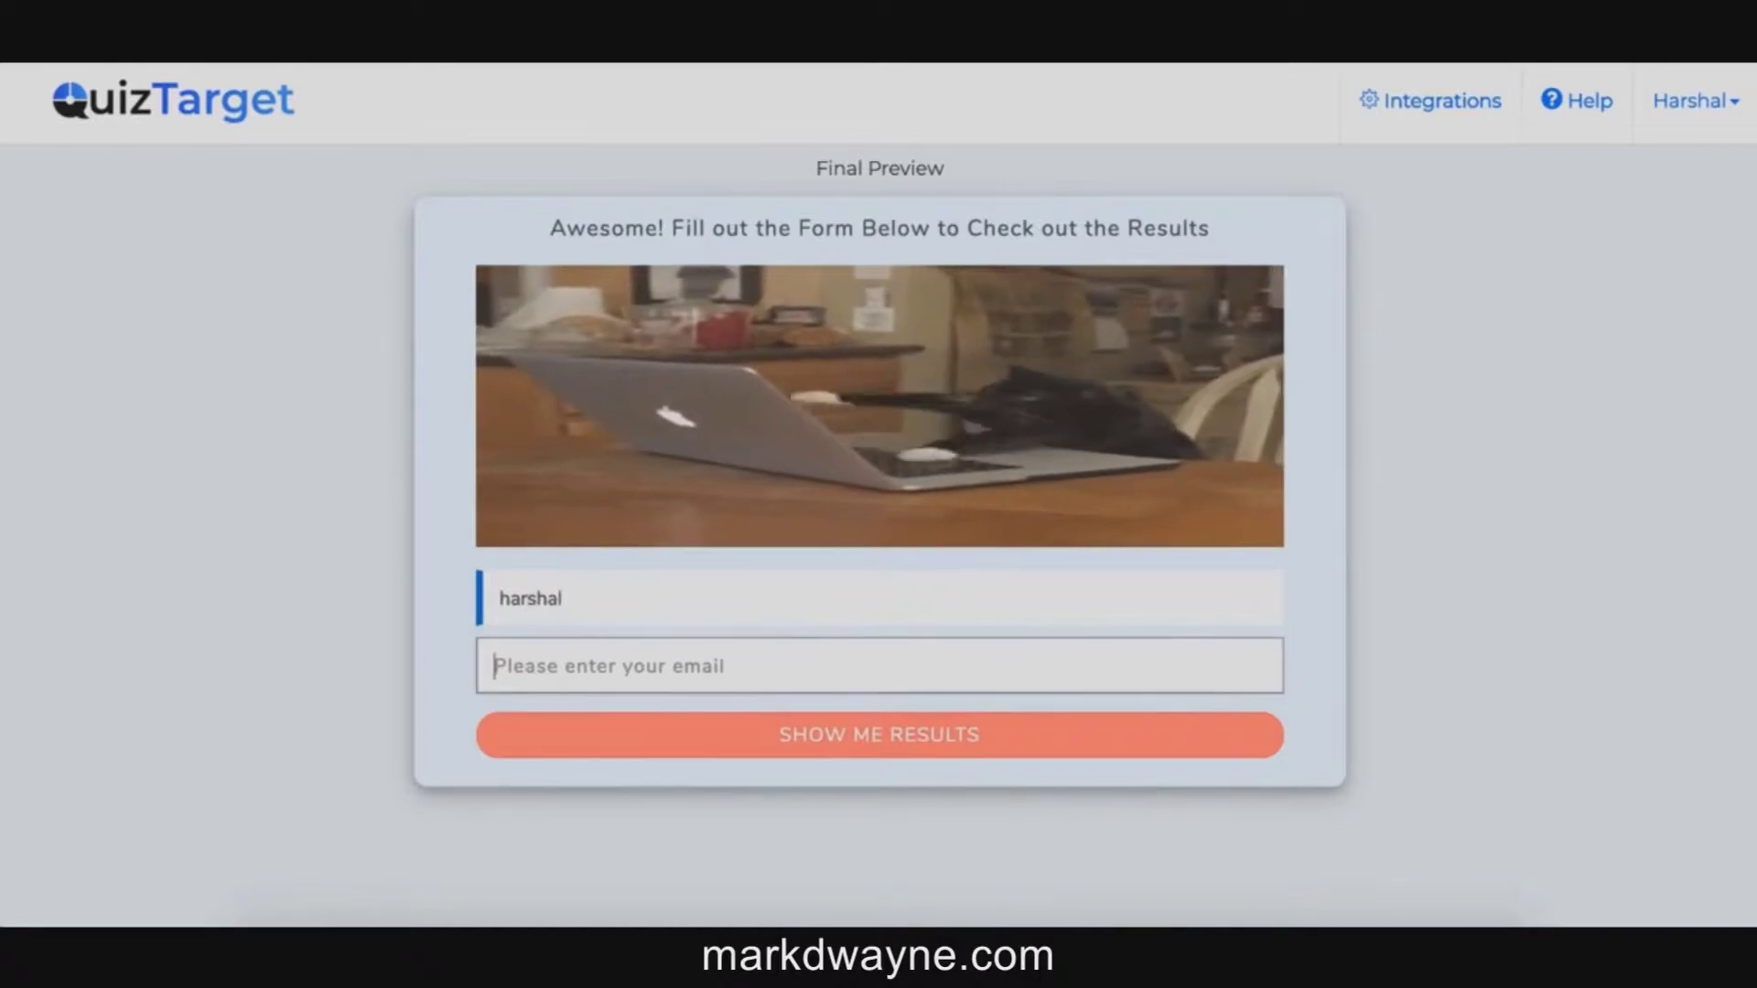
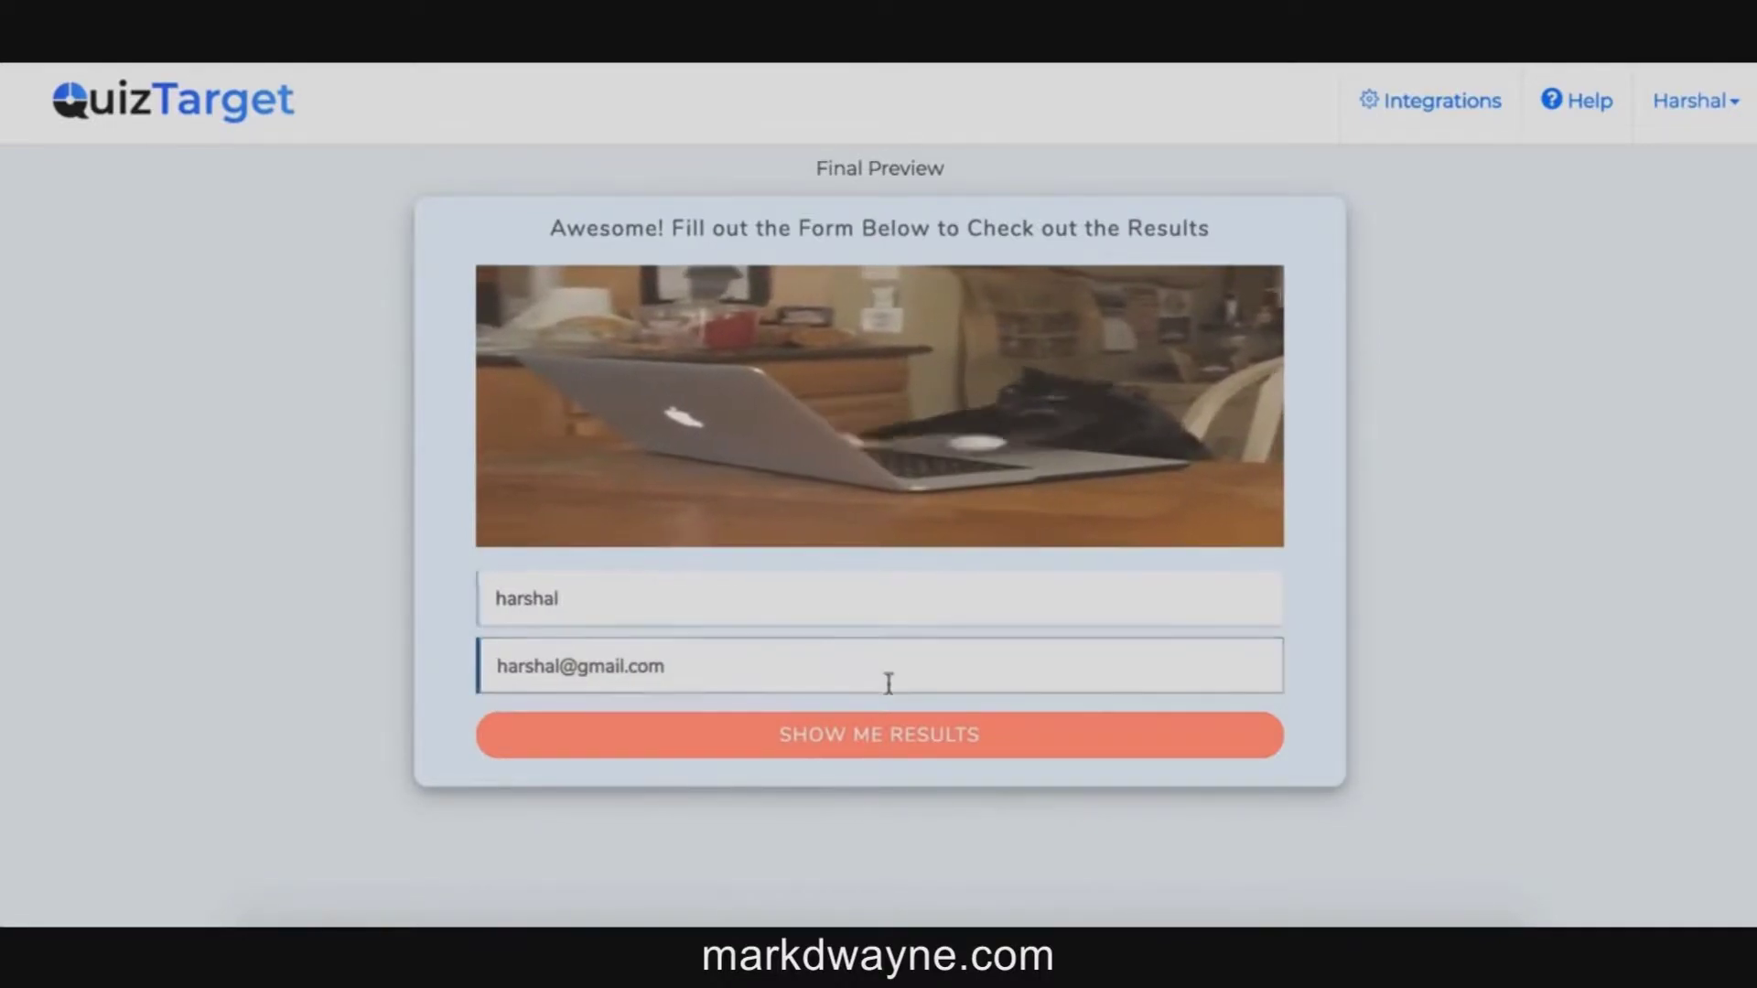
left_click(877, 735)
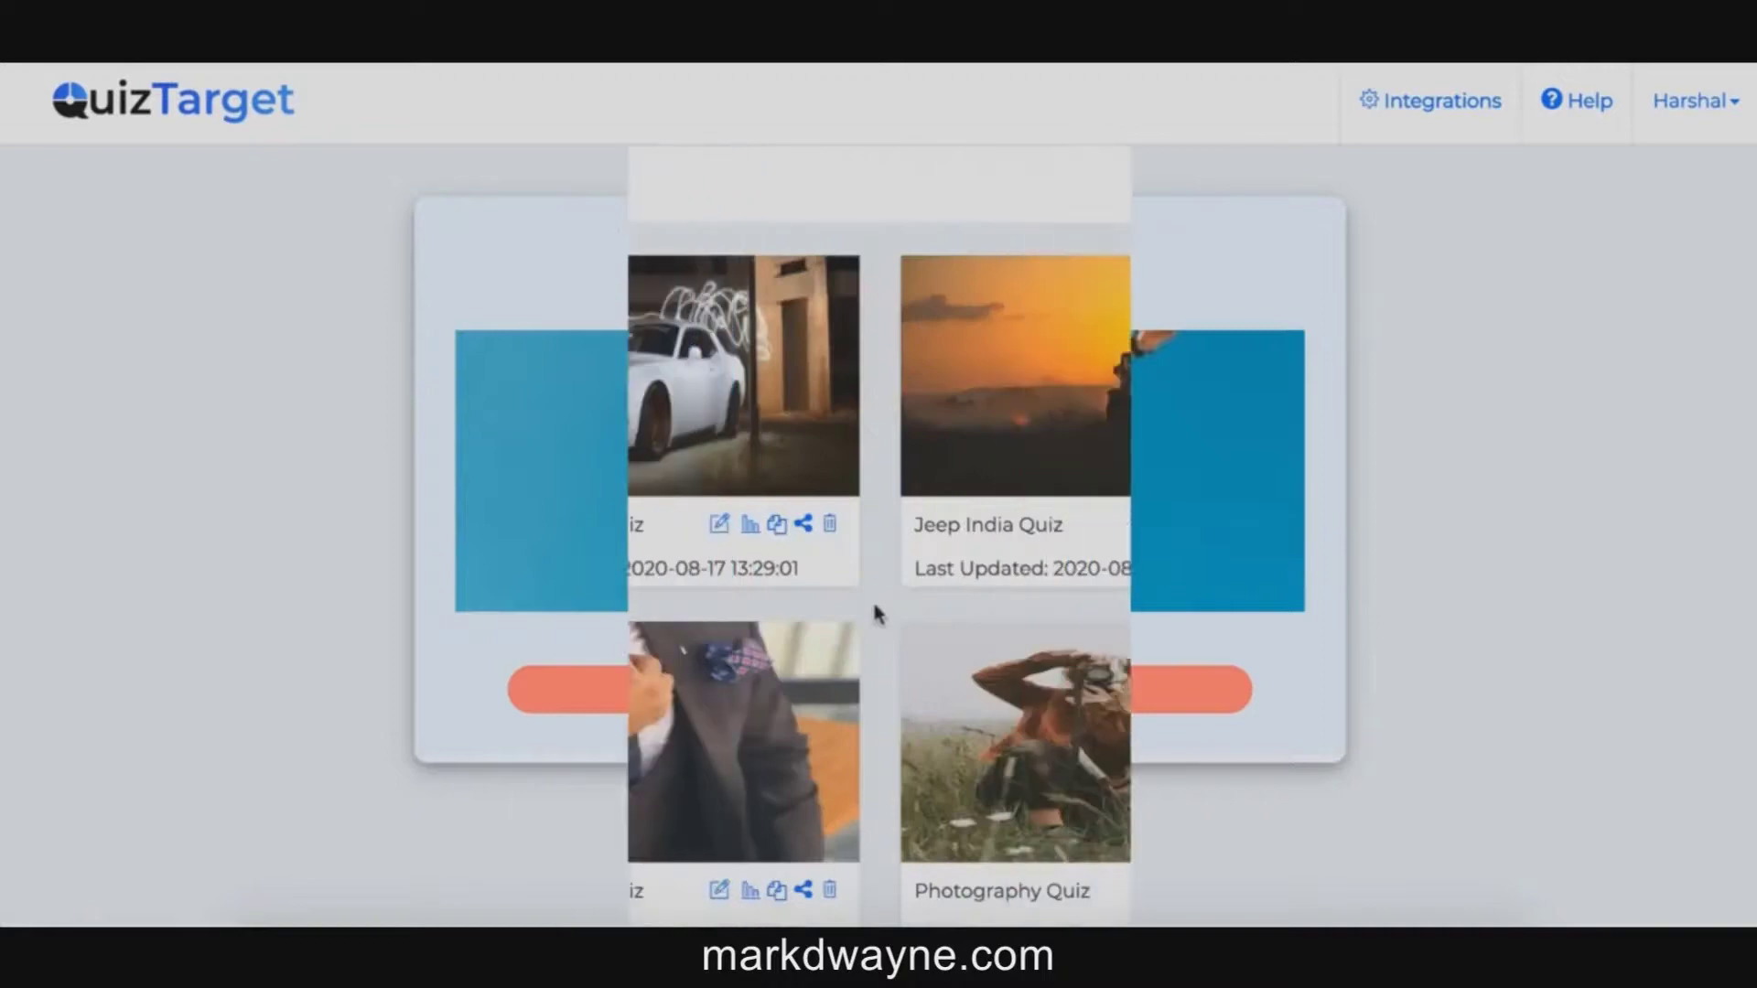
Step: Look over the existing quiz cards on the Dashboard and start a new quiz via Add New Quiz
scroll(881, 608, "up", 1)
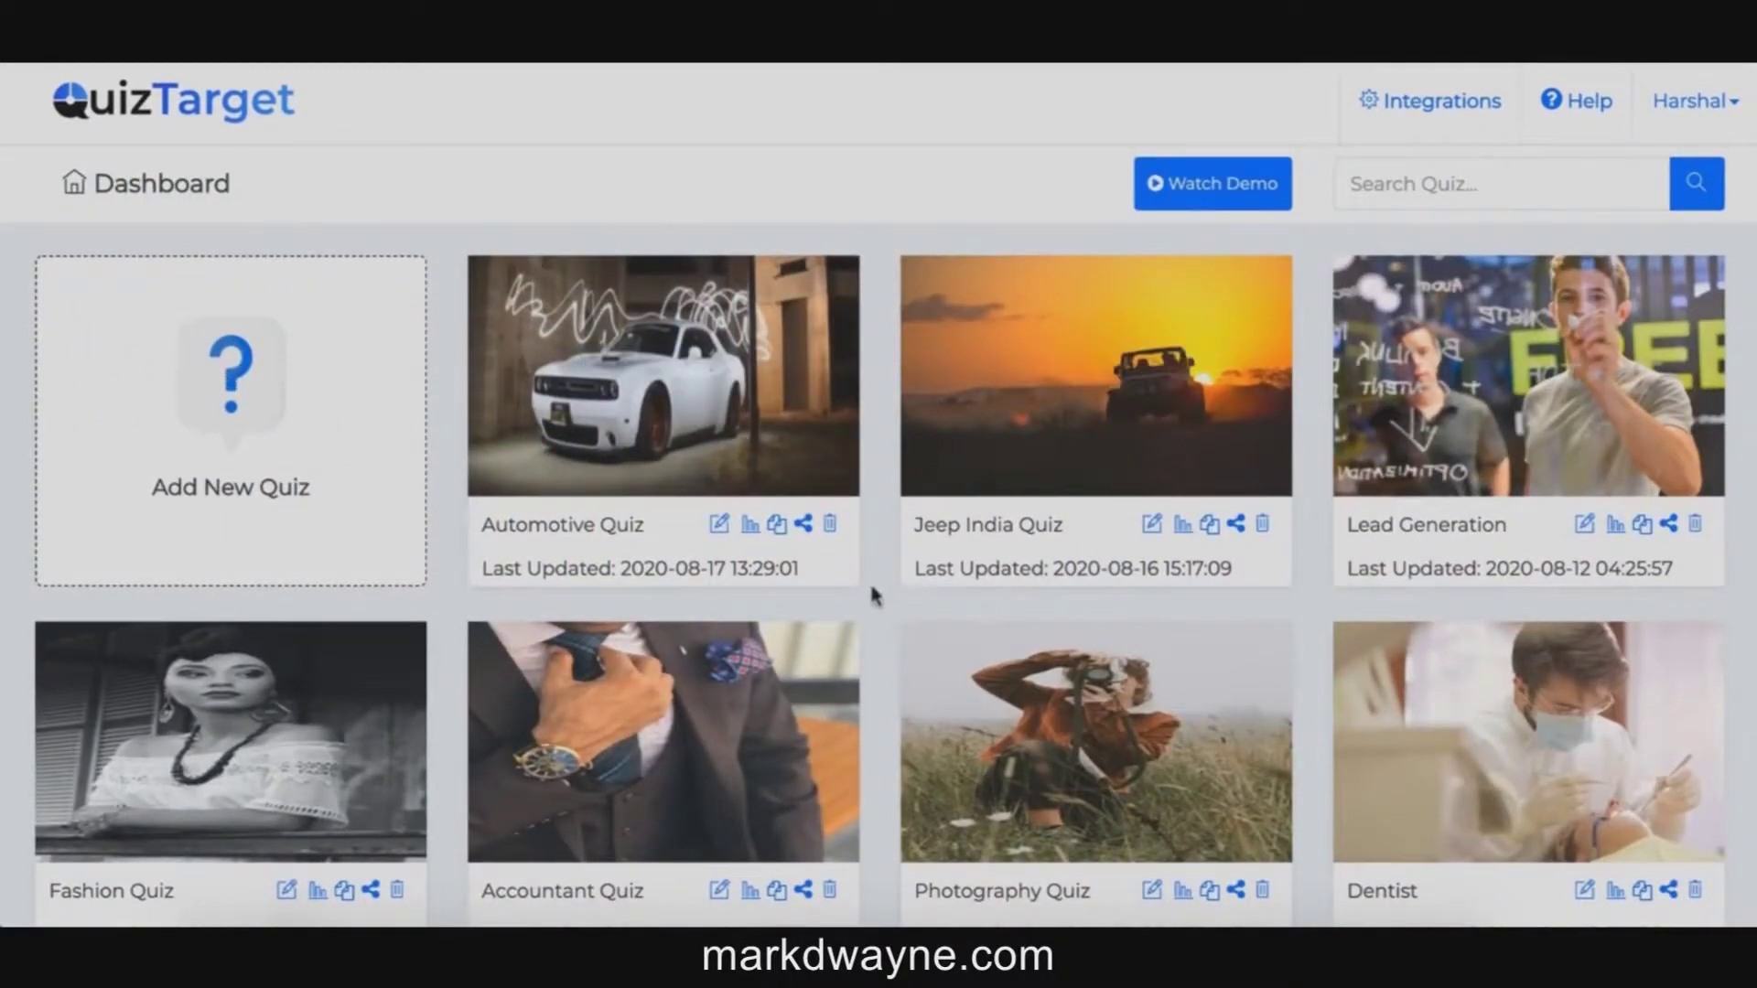
scroll(1267, 447, "down", 6)
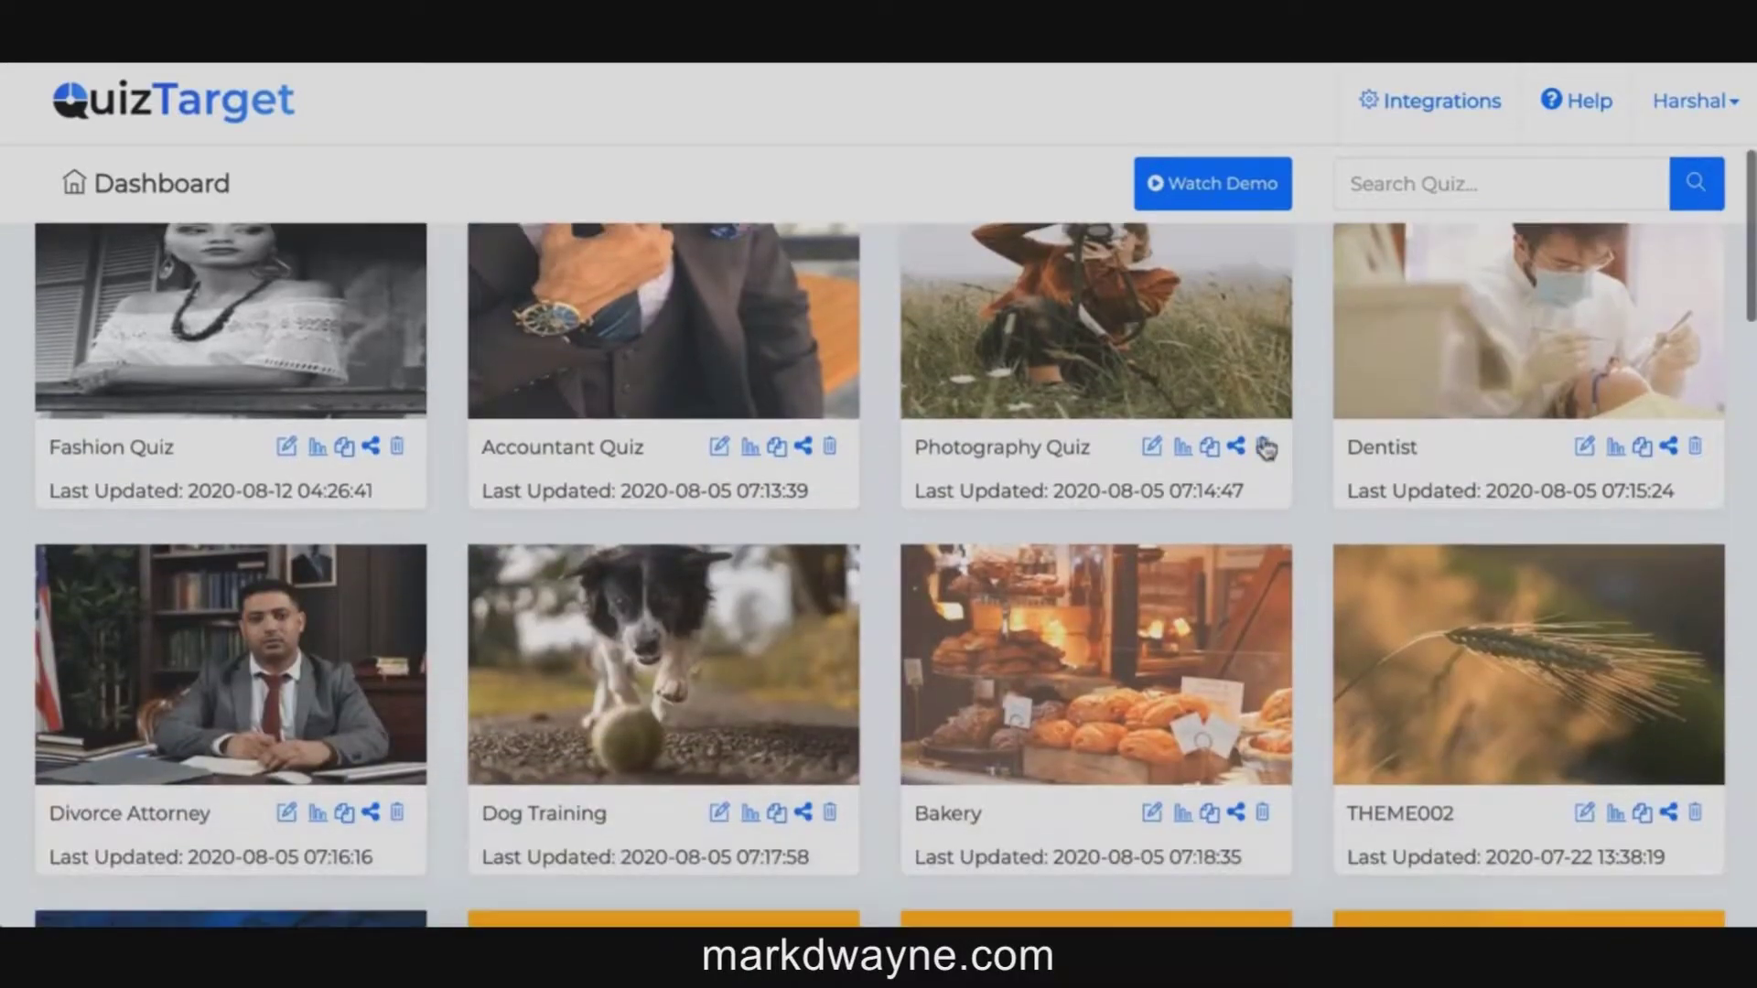
scroll(1262, 447, "up", 6)
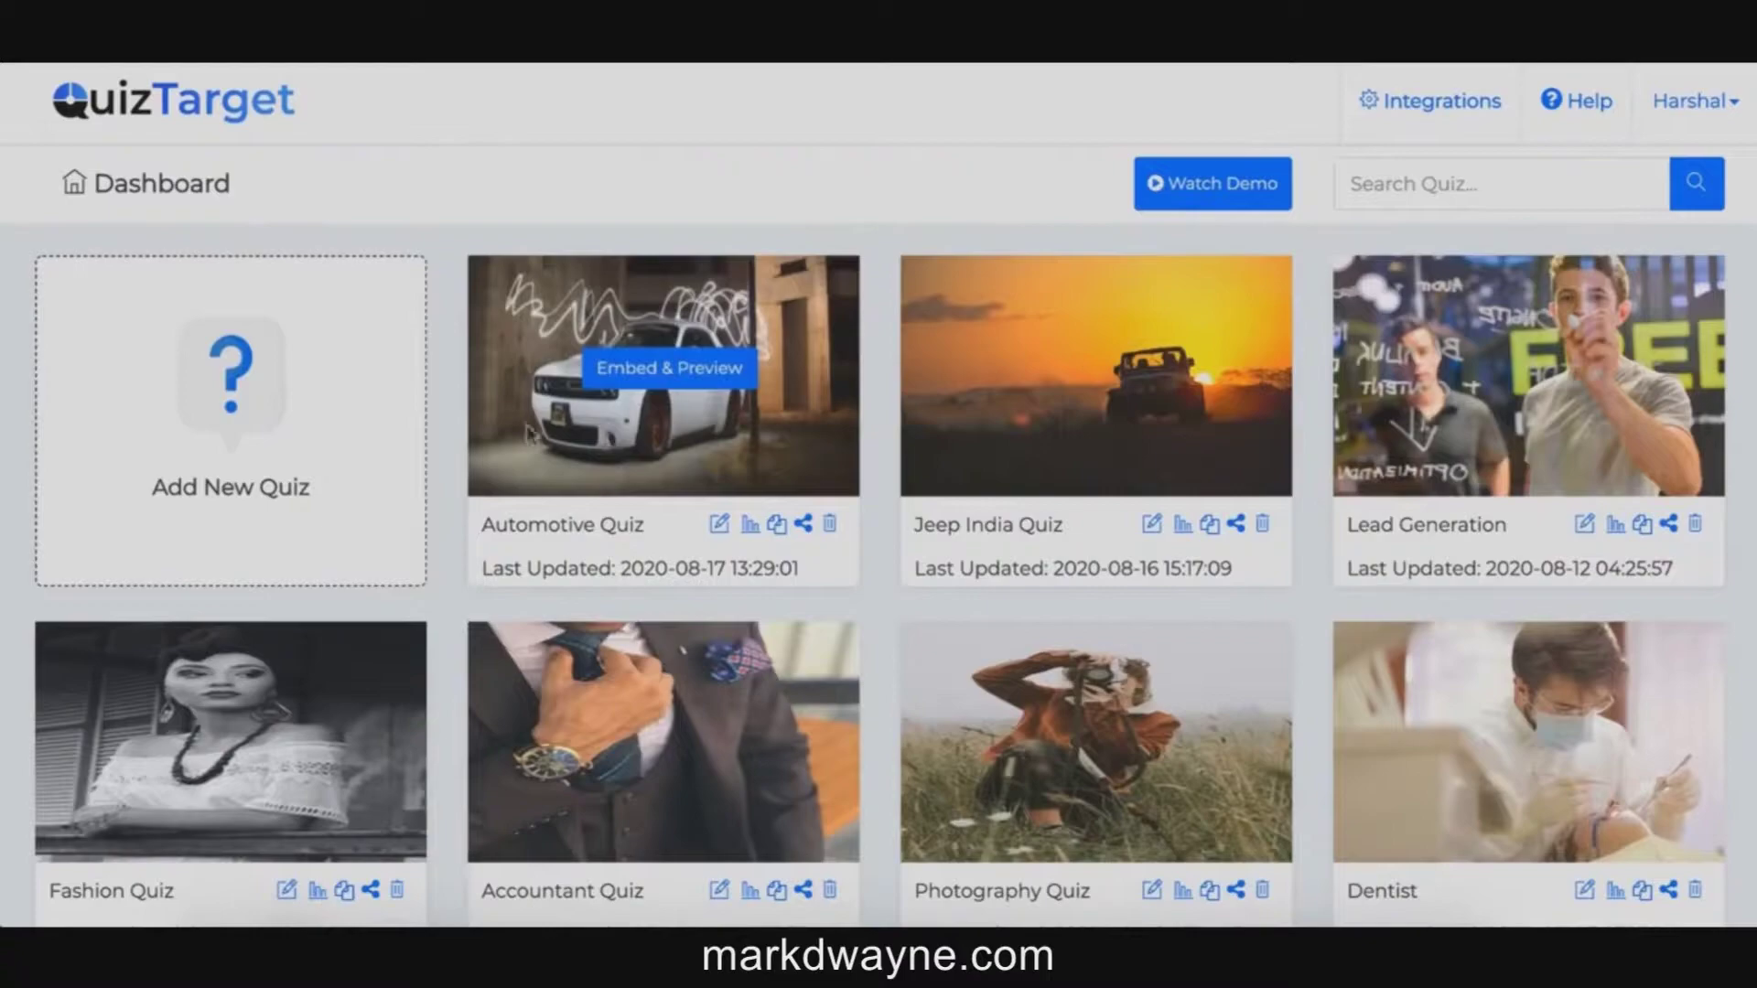
mouse_move(671, 455)
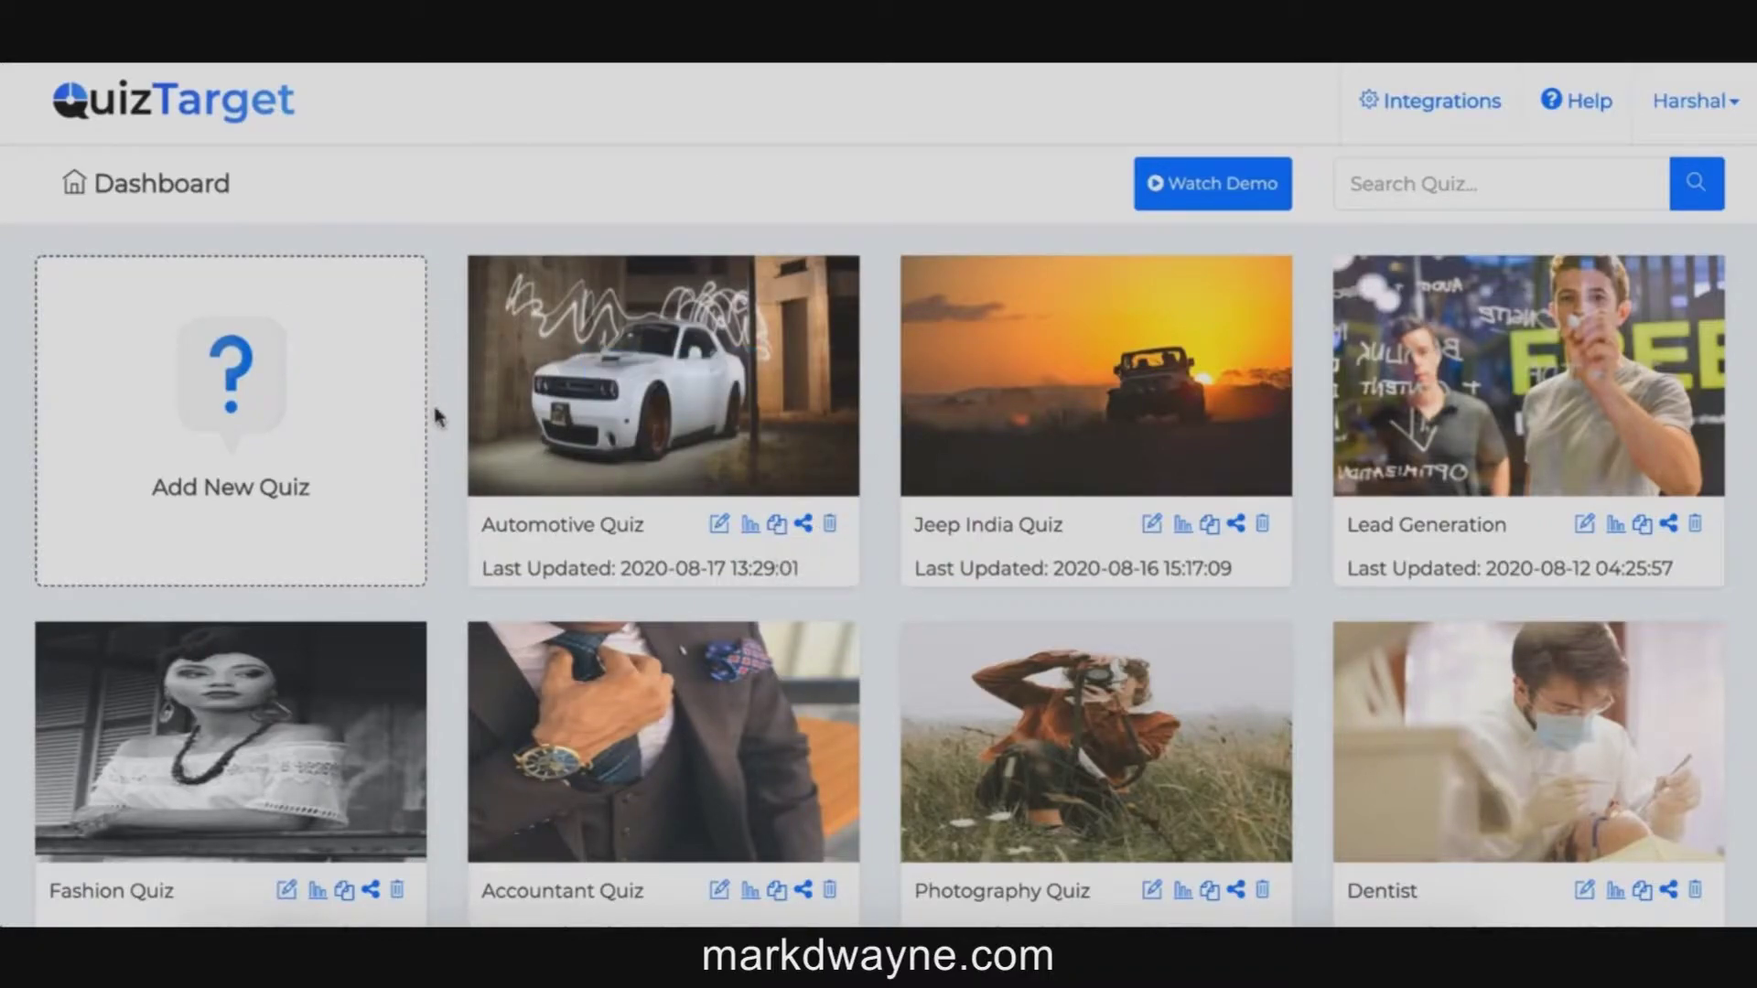
left_click(282, 427)
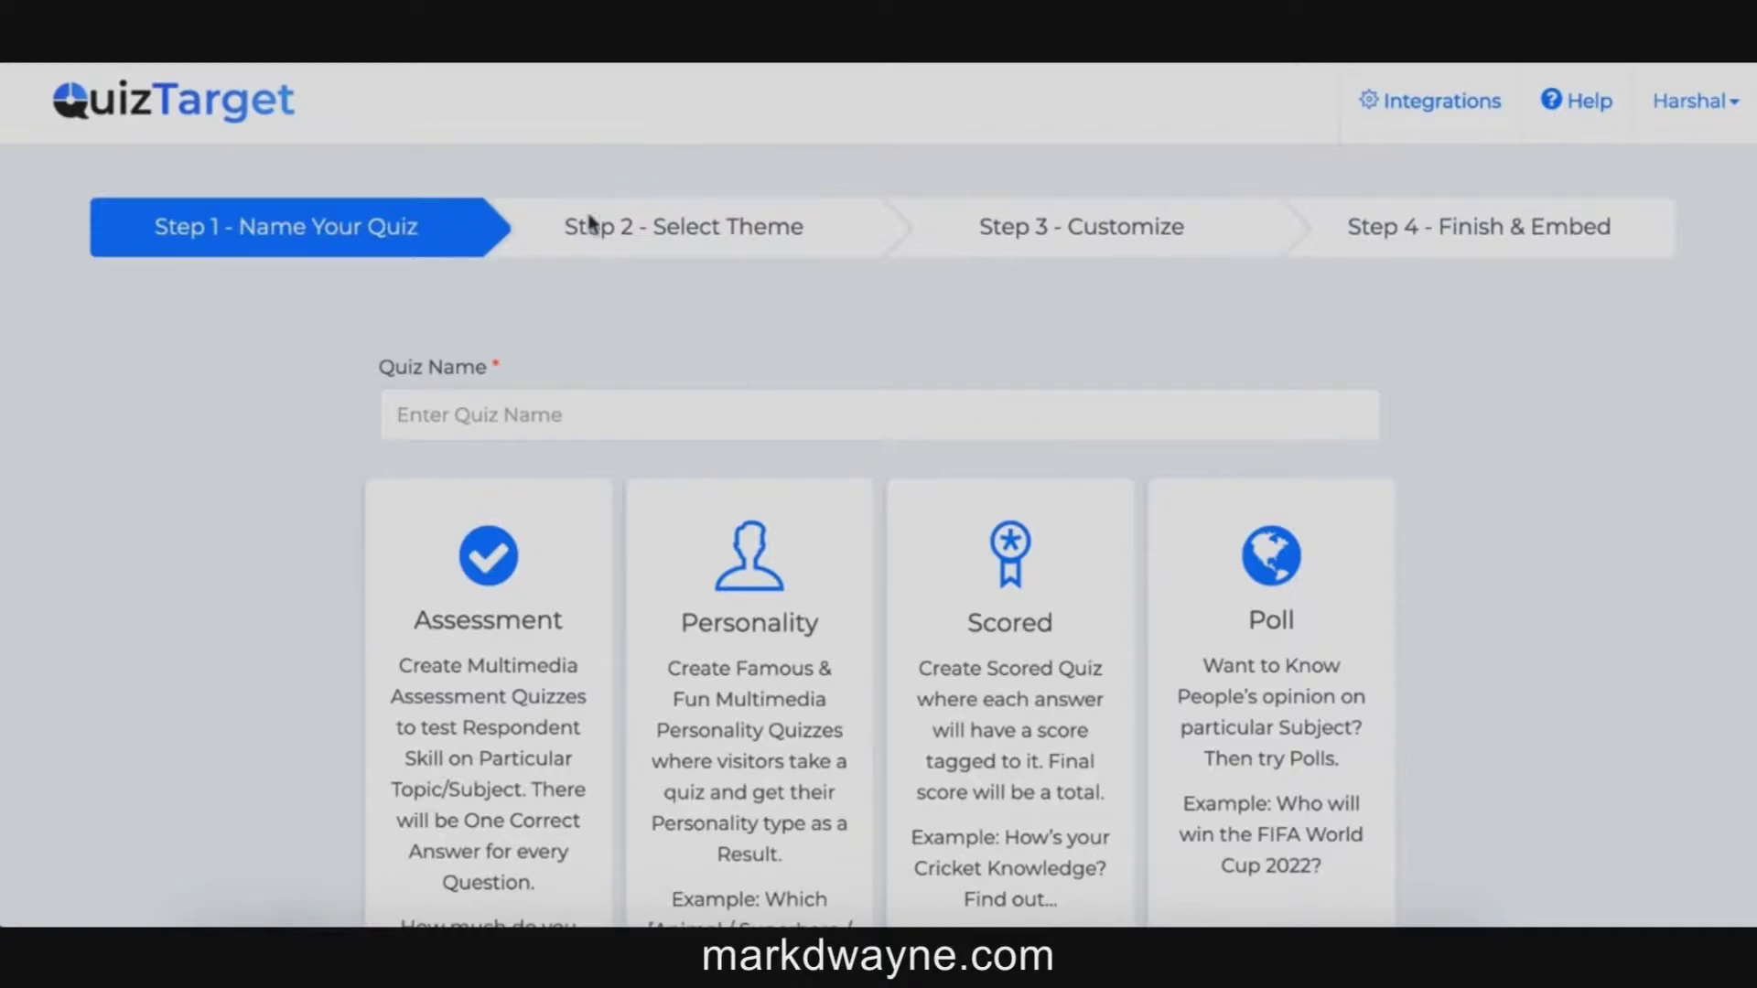
Step: Name the new quiz 'test' and choose the Assessment quiz type
left_click(505, 421)
type("test")
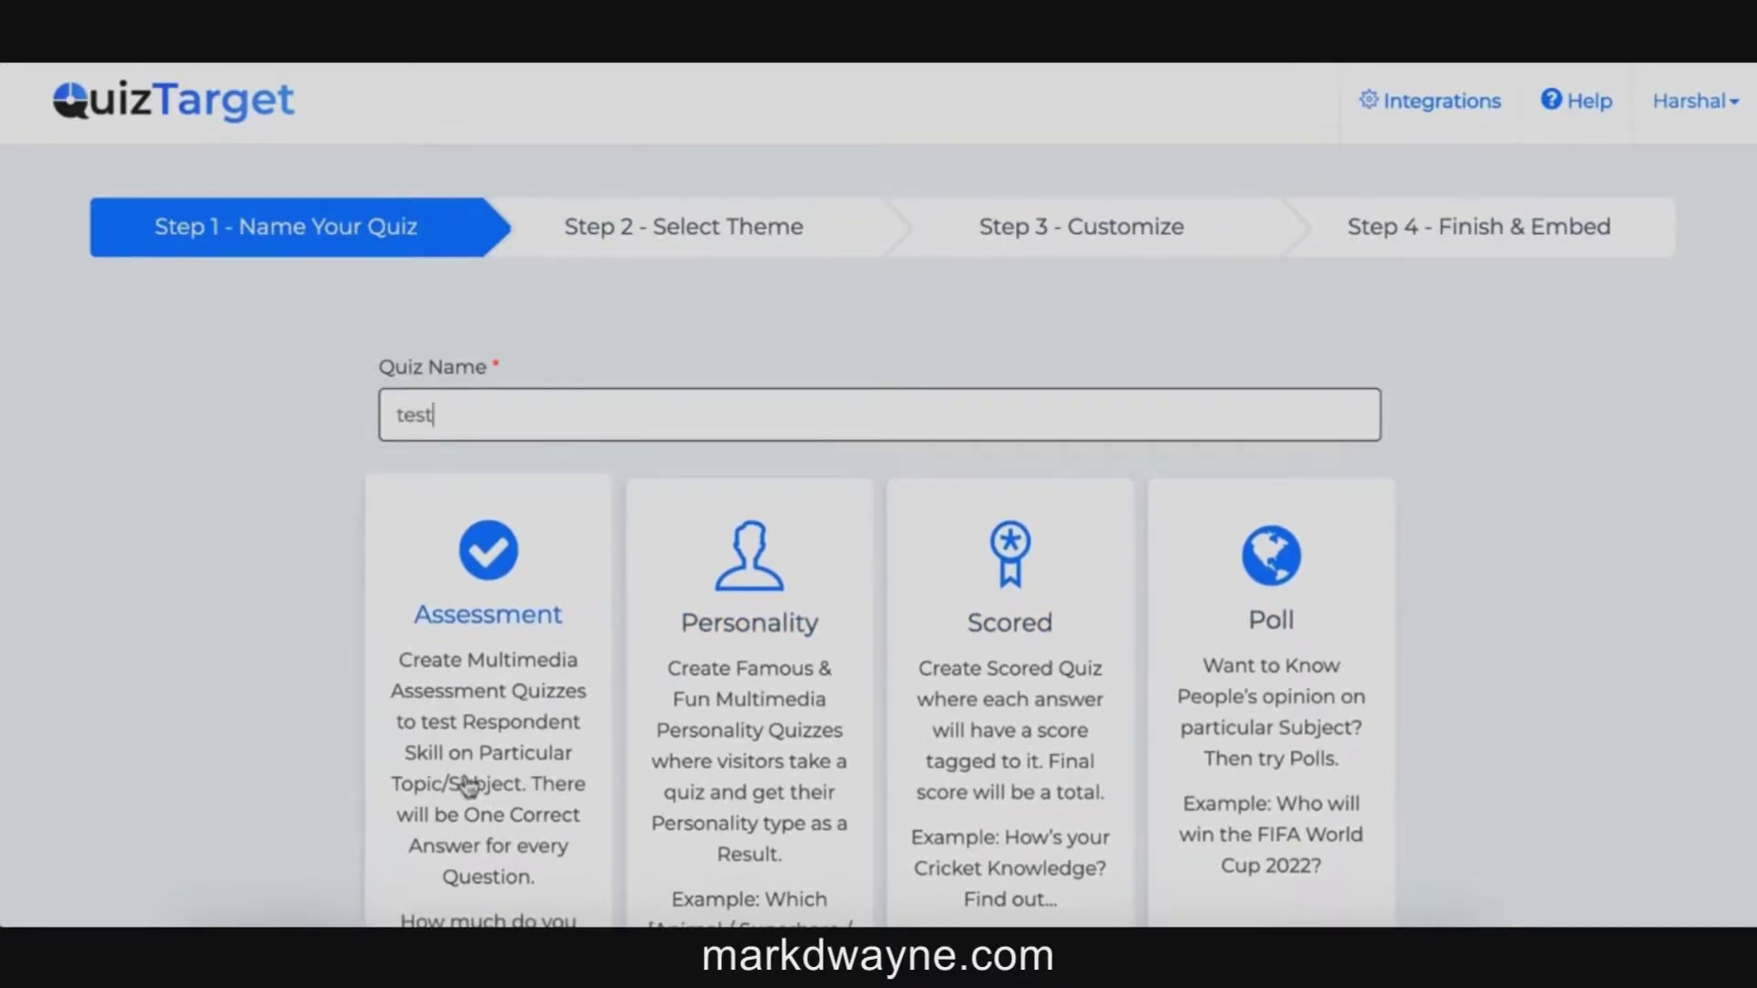
scroll(469, 784, "down", 2)
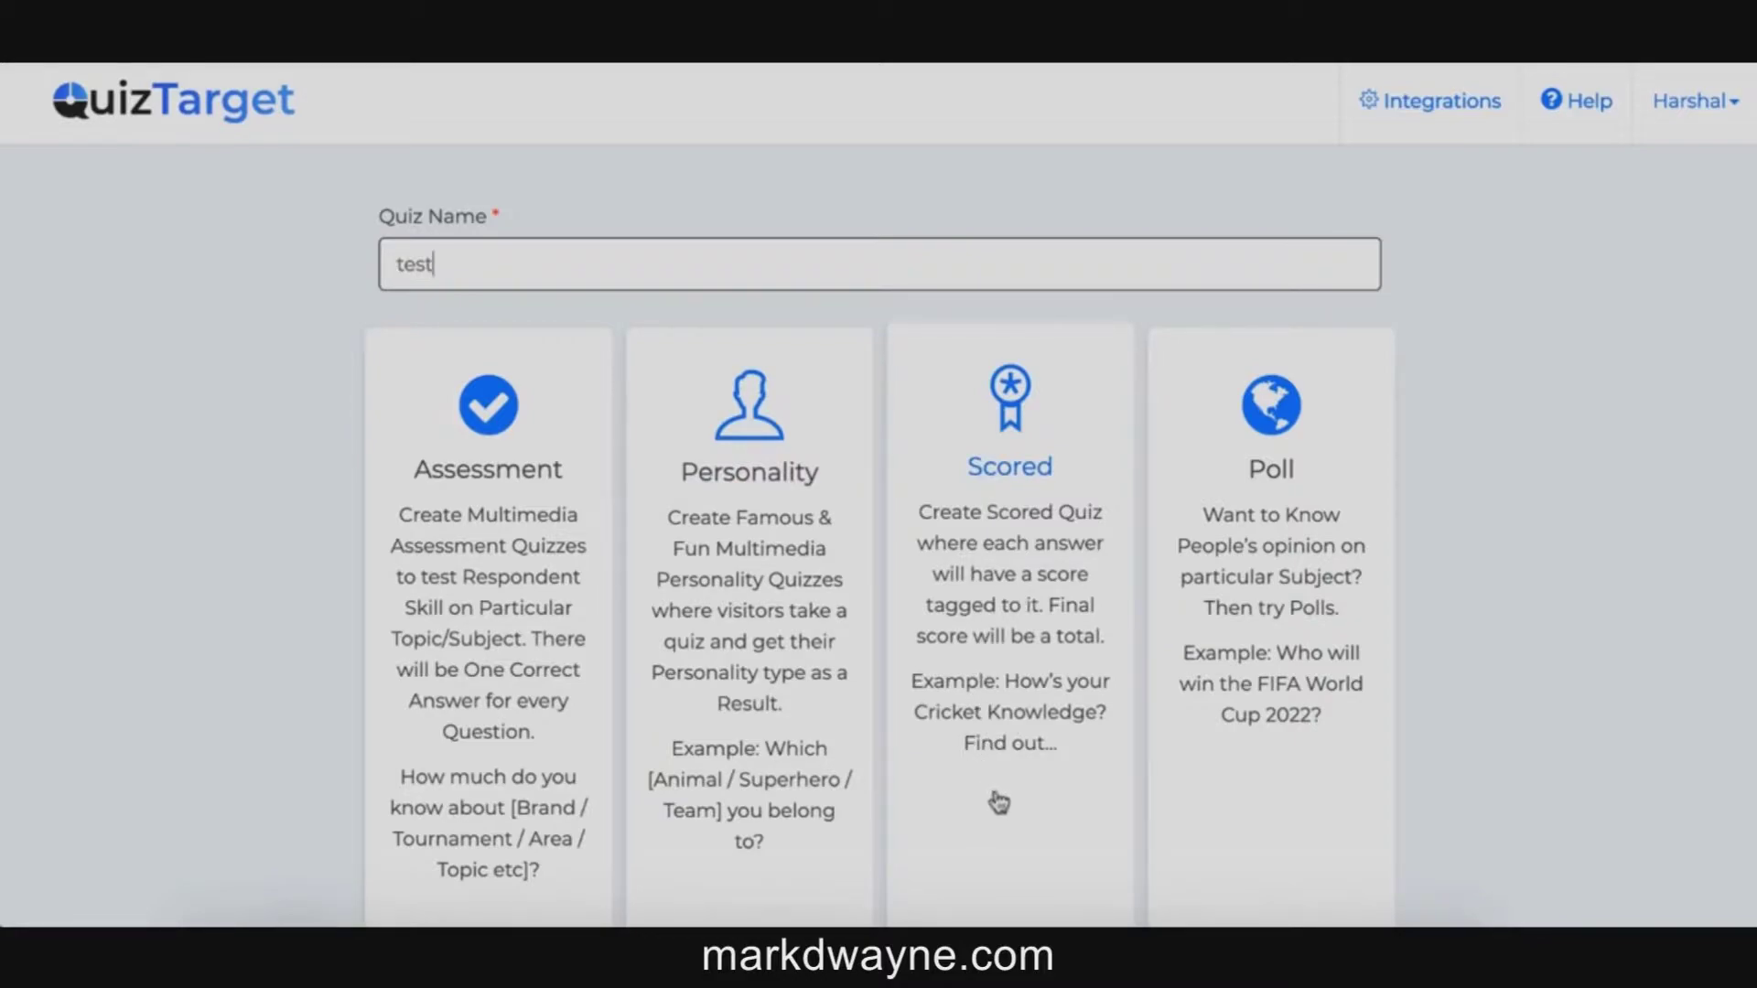
scroll(1205, 372, "up", 2)
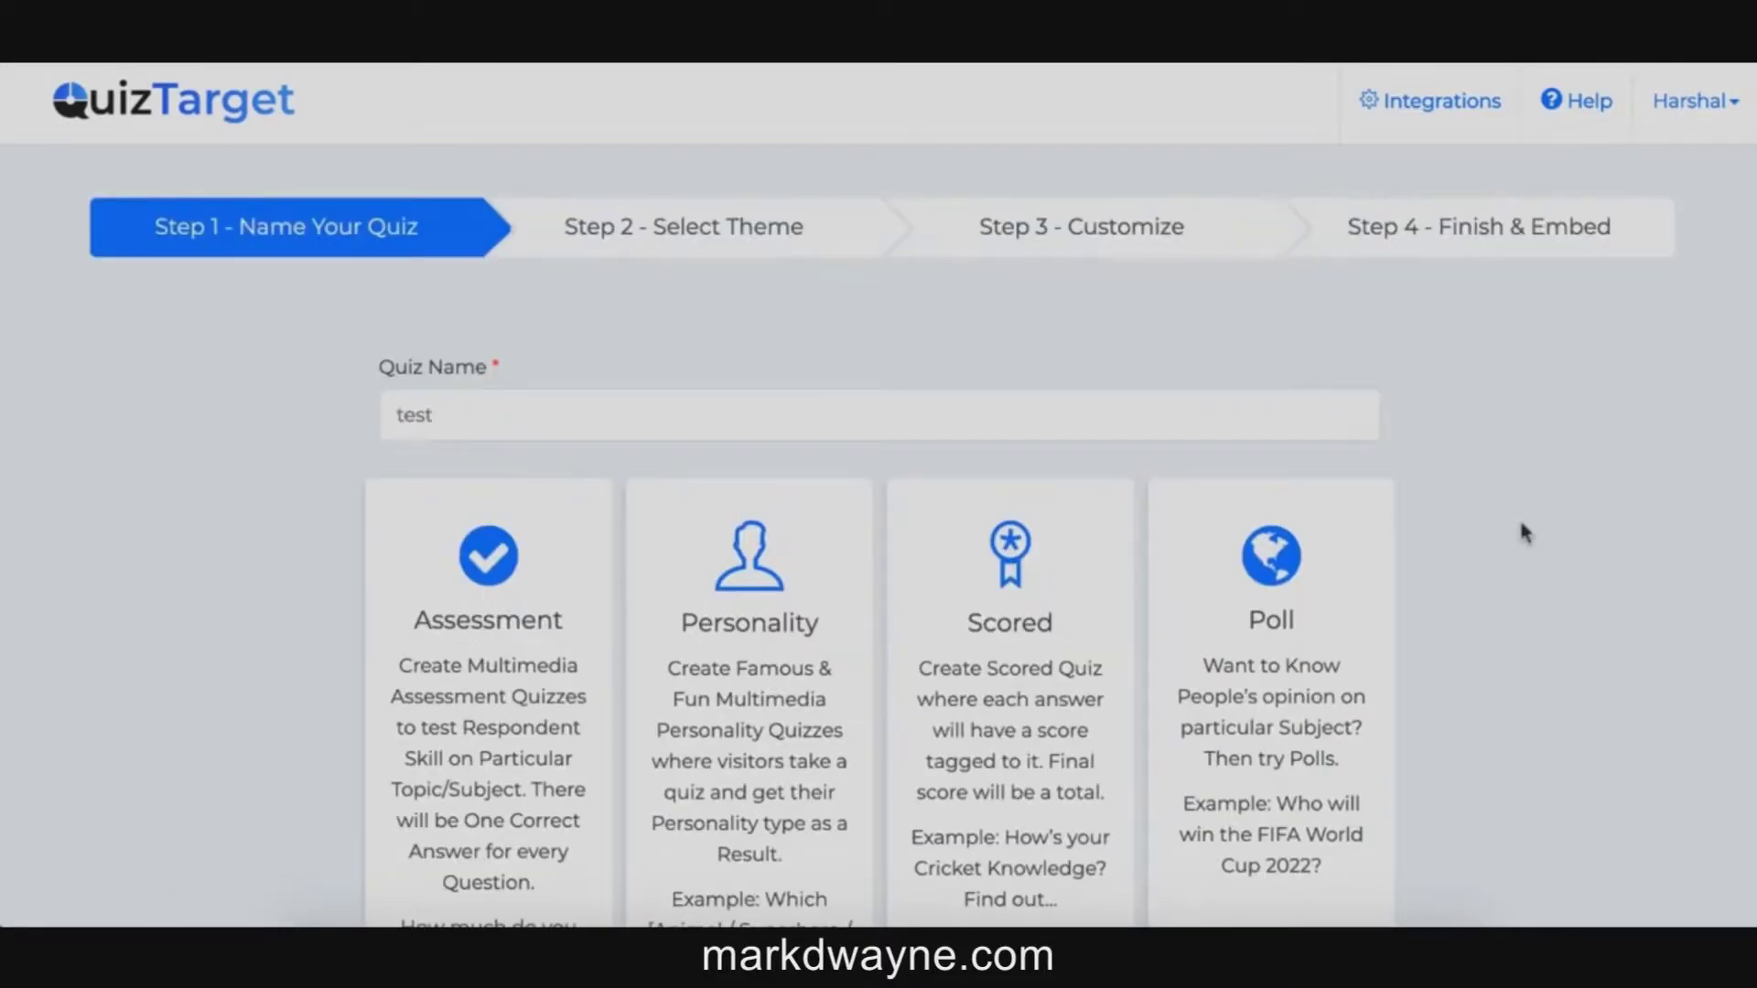
left_click(506, 675)
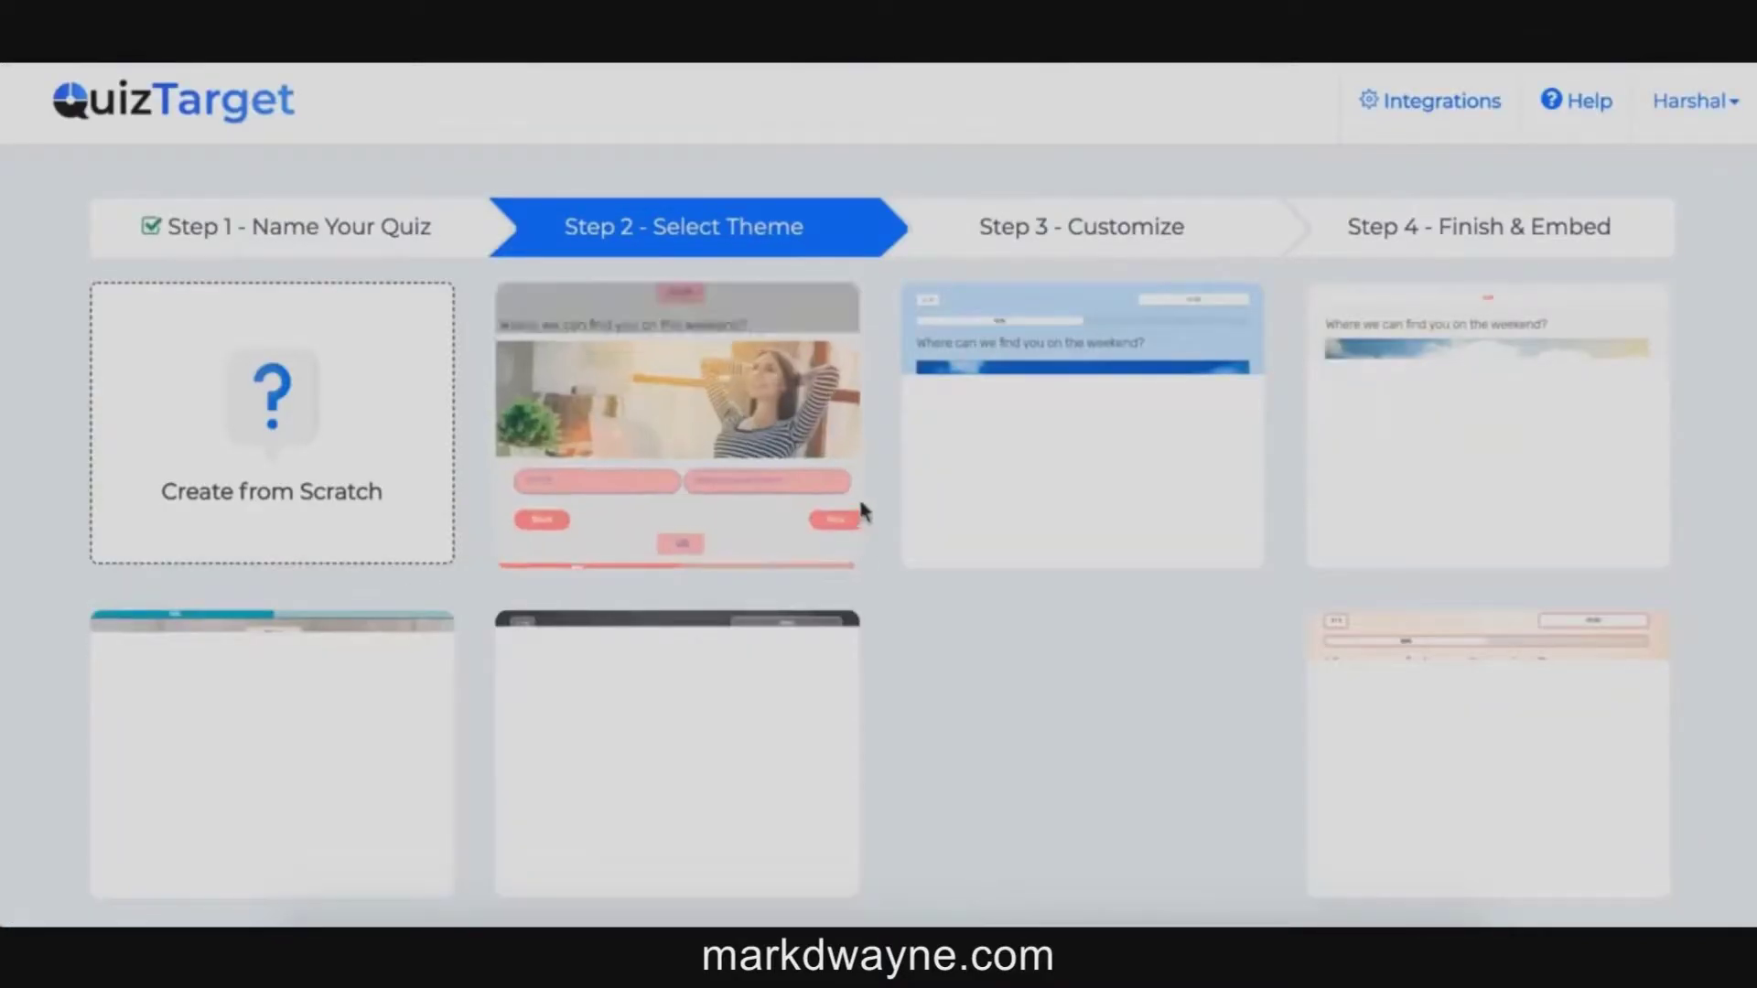
Step: Select one of the theme templates on Step 2 for the 'test' quiz
scroll(881, 608, "down", 1)
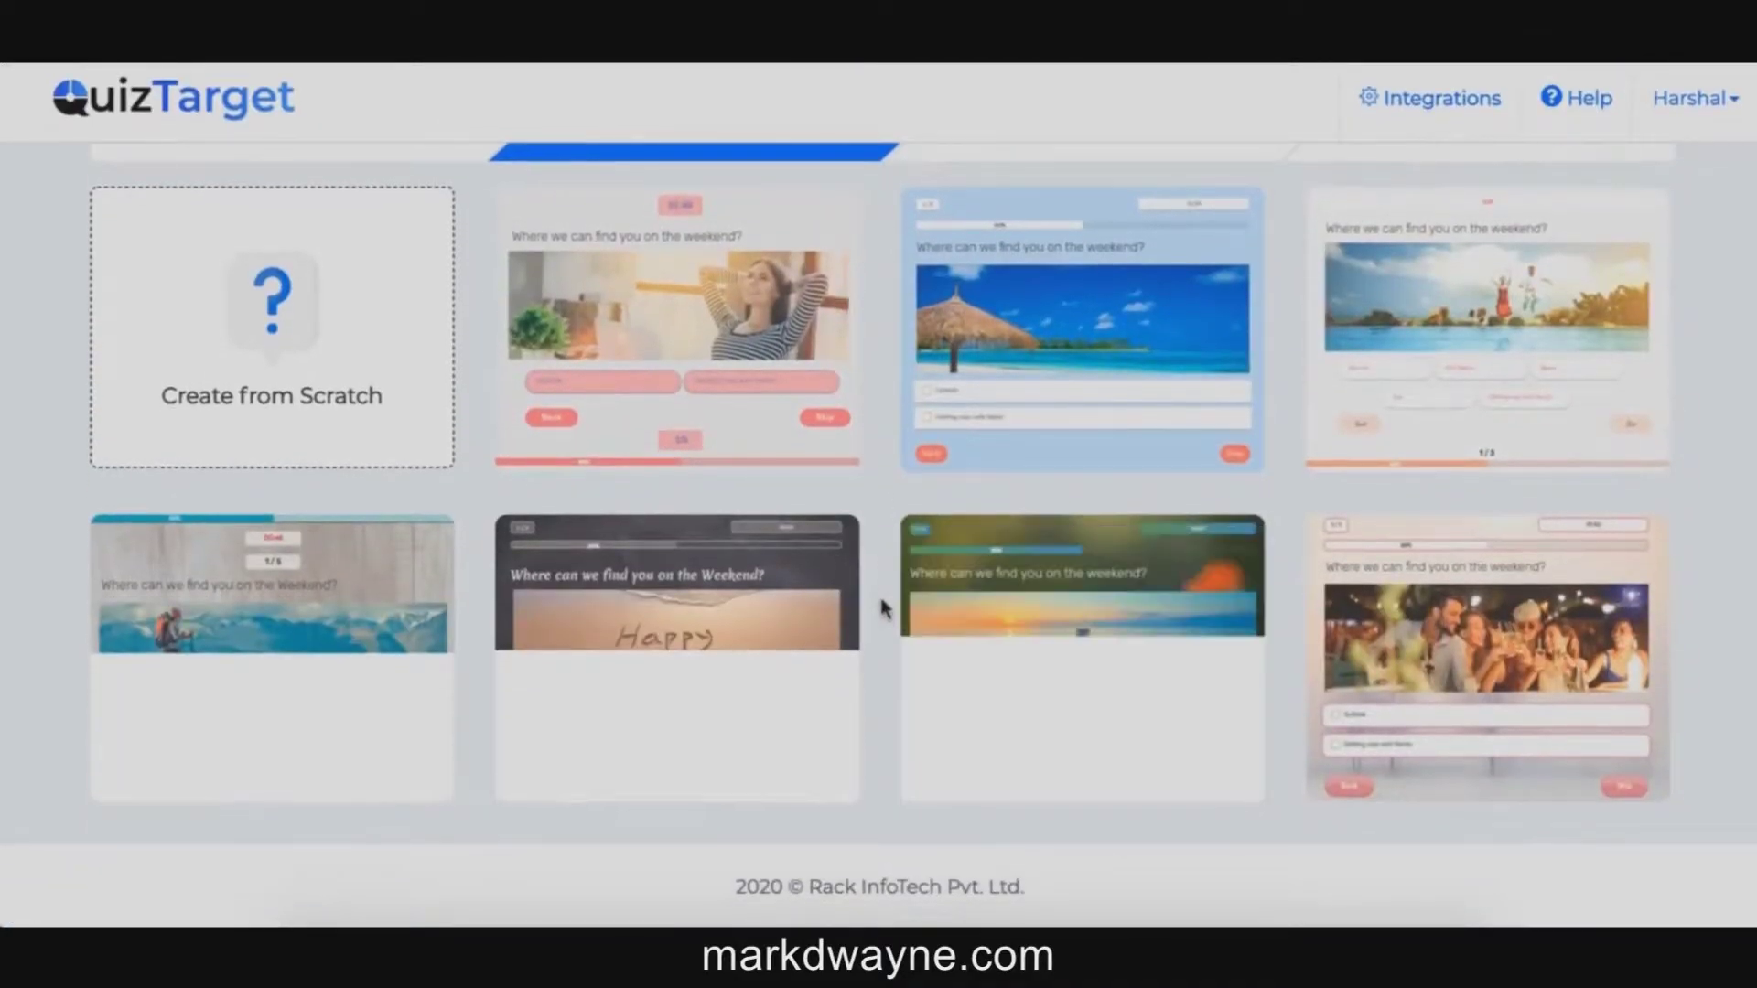
scroll(878, 593, "up", 1)
mouse_move(697, 412)
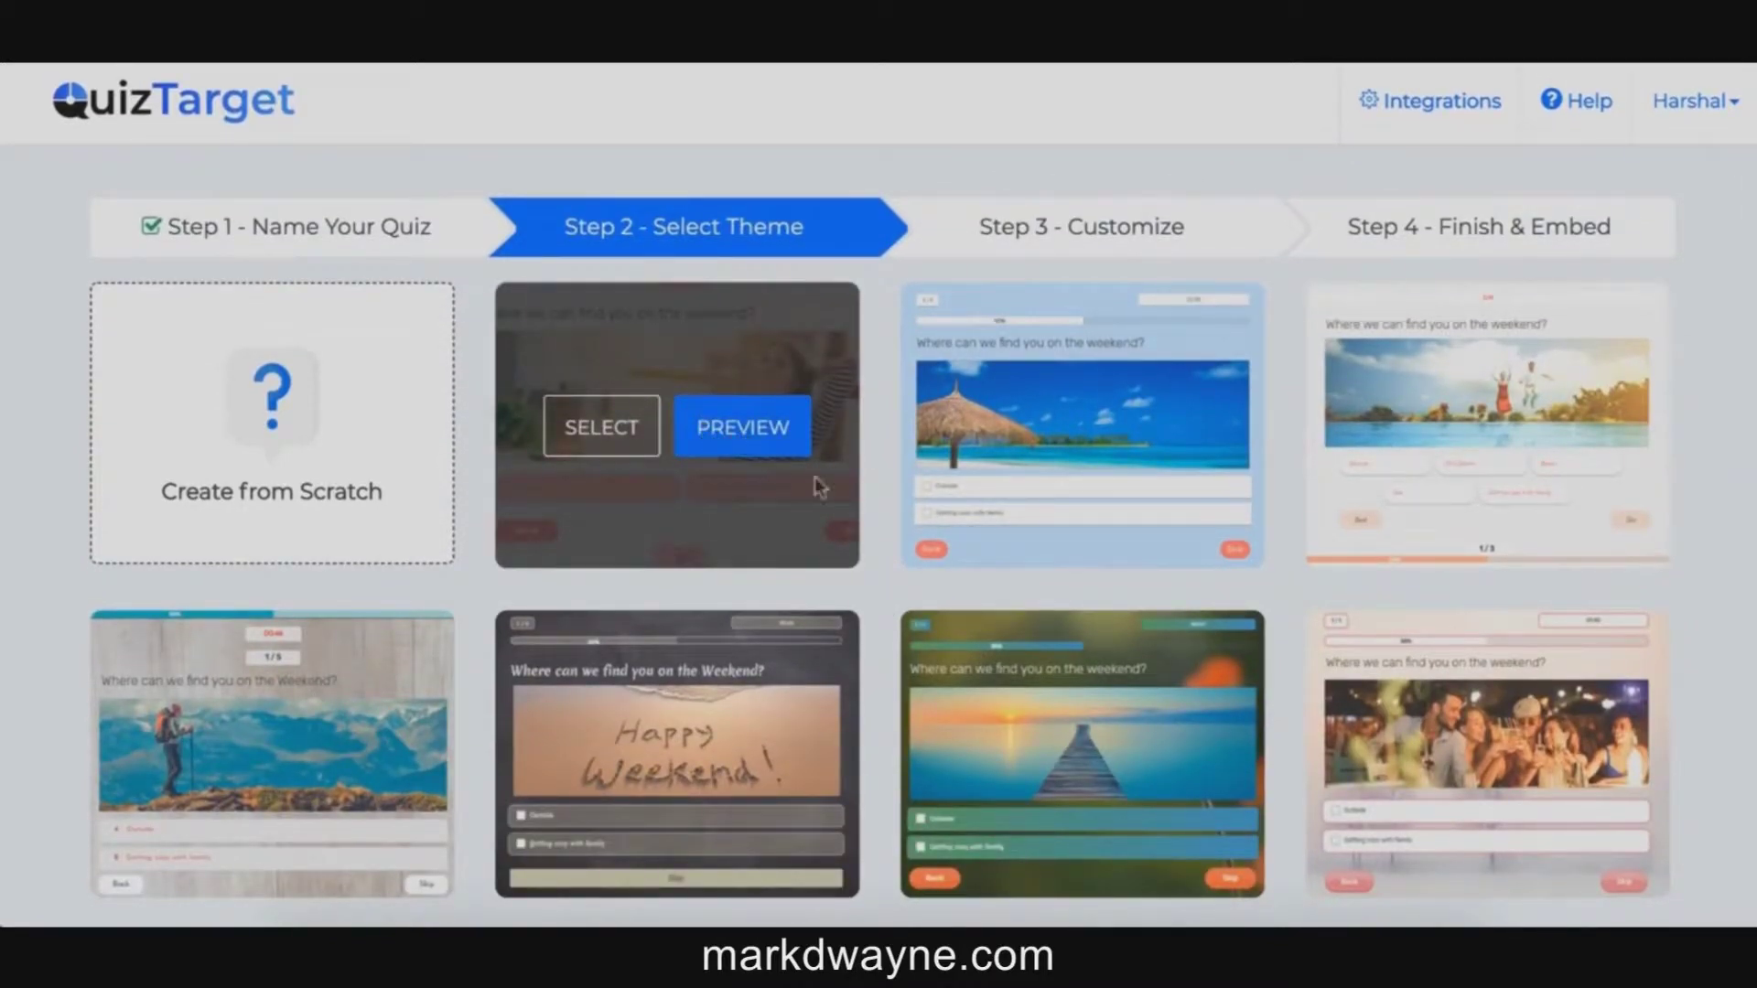
left_click(1046, 446)
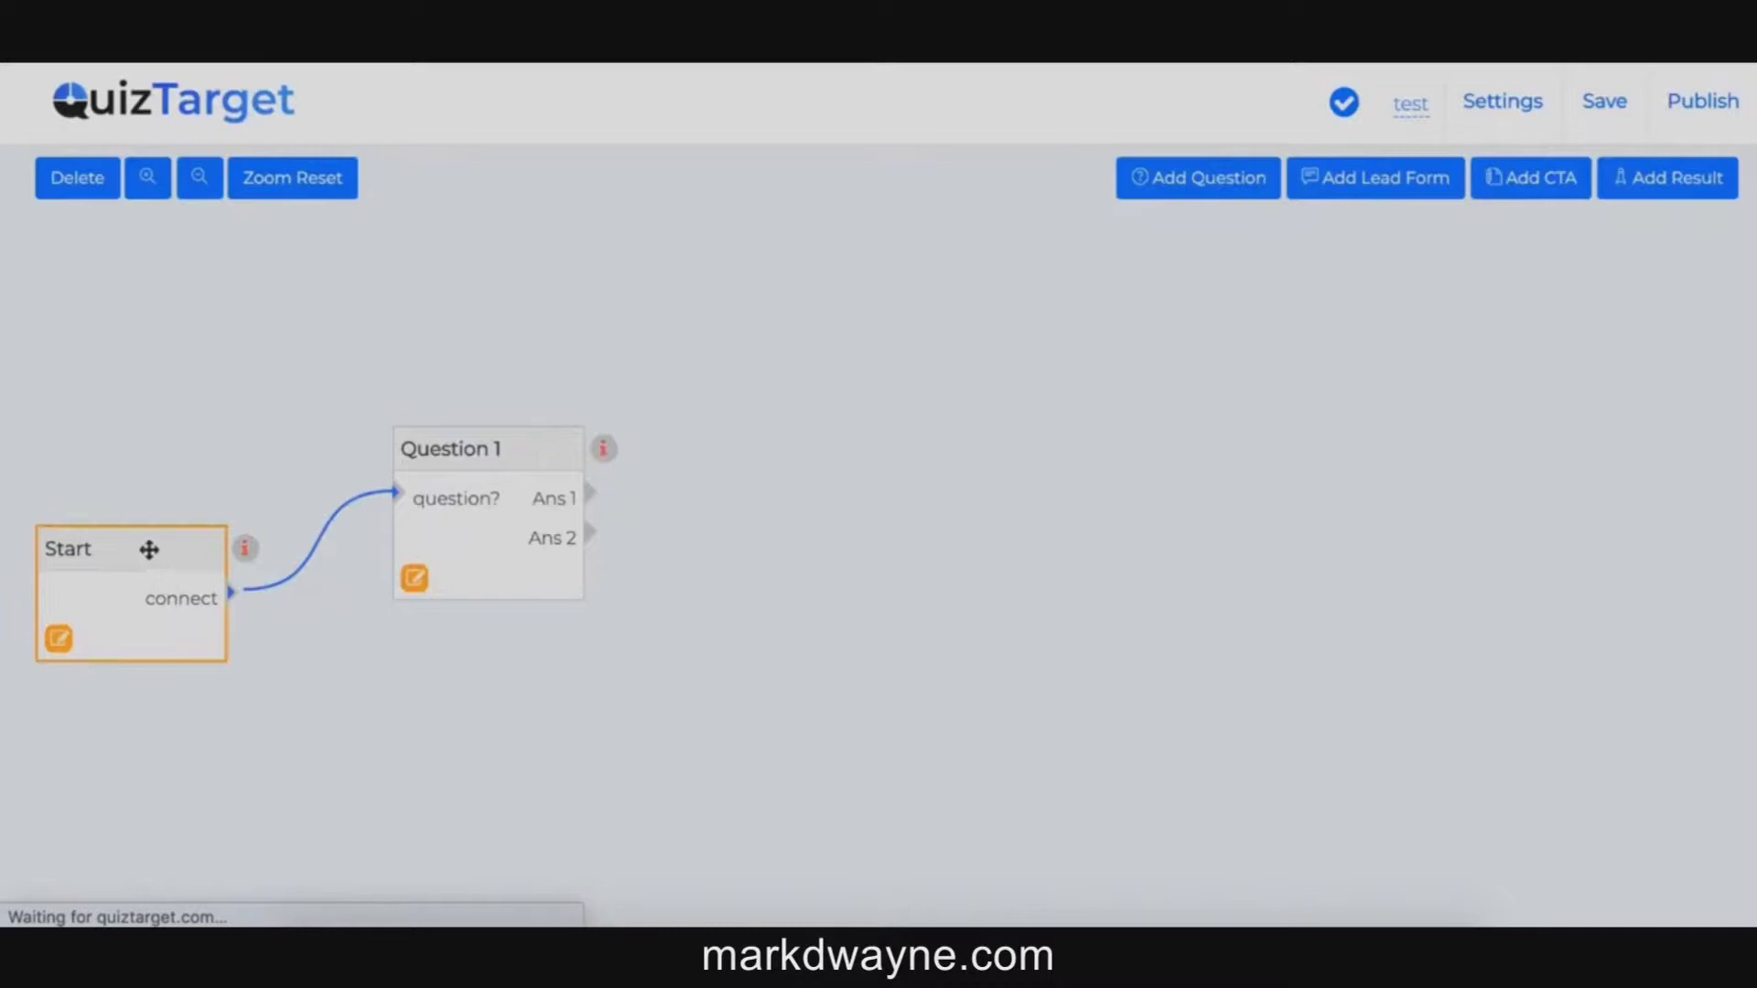
Step: Reposition Start and Question 1, then add Questions 2 and 3 to the map
left_click_drag(149, 549, 156, 470)
left_click_drag(463, 455, 445, 395)
left_click_drag(146, 448, 126, 399)
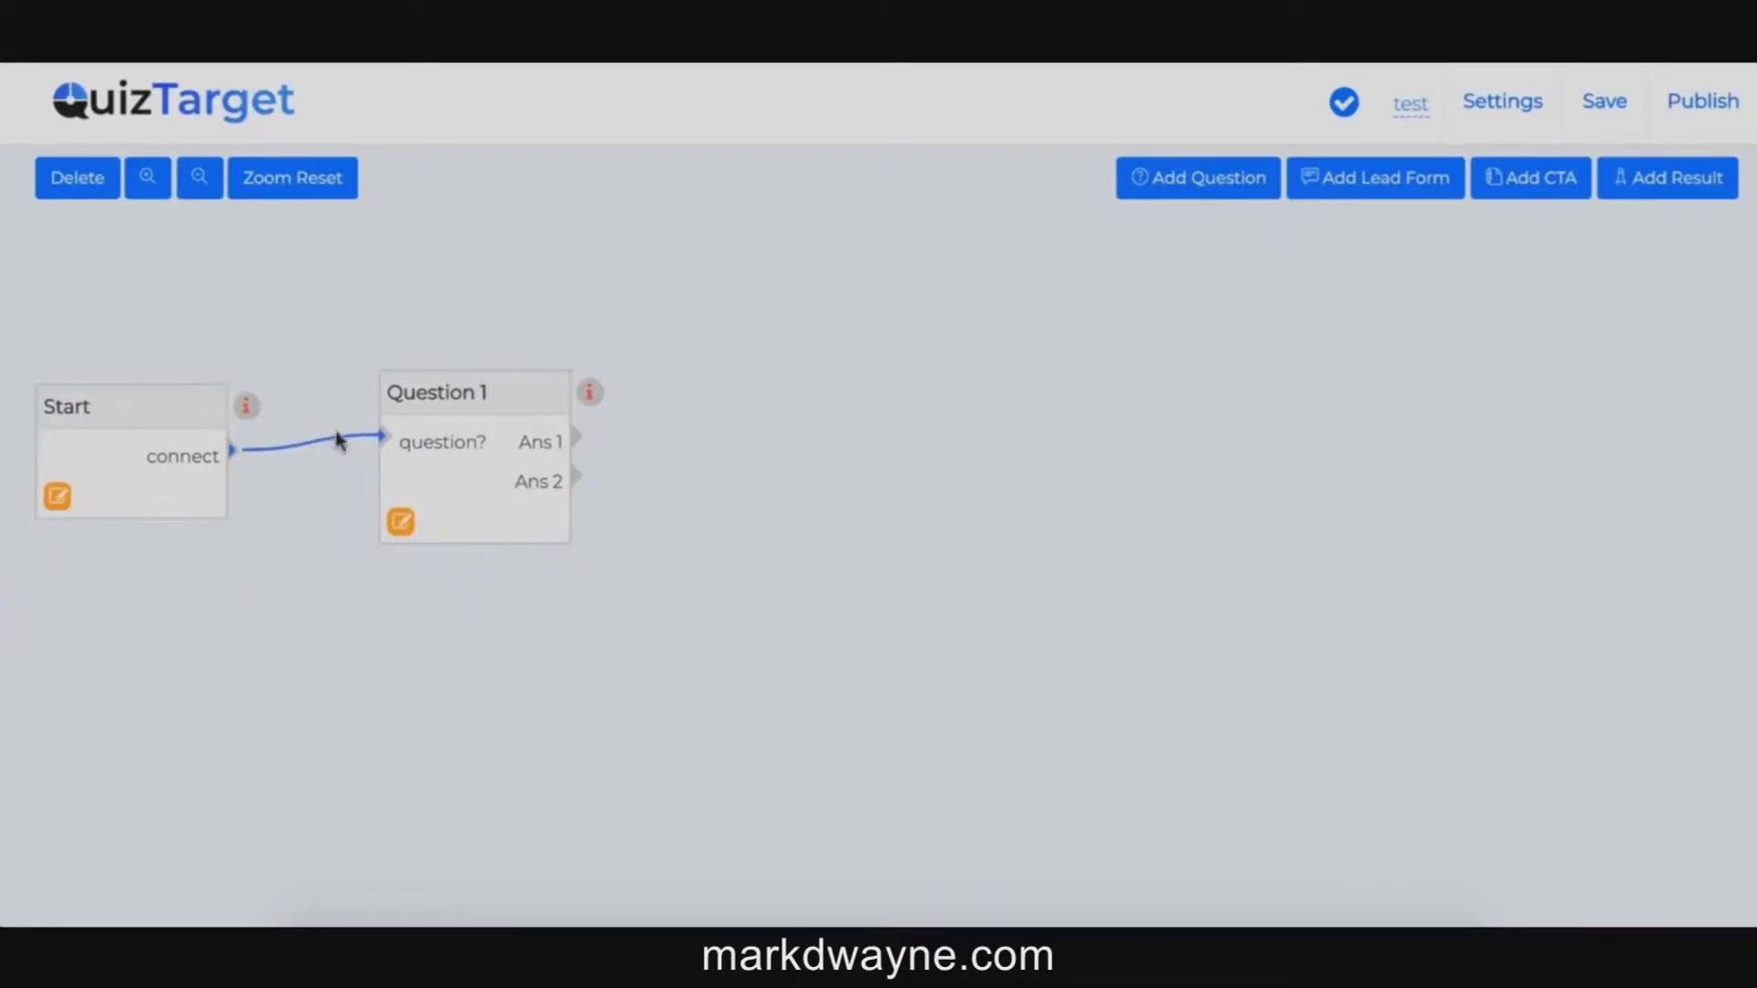
left_click(1203, 180)
left_click_drag(1393, 681, 1008, 456)
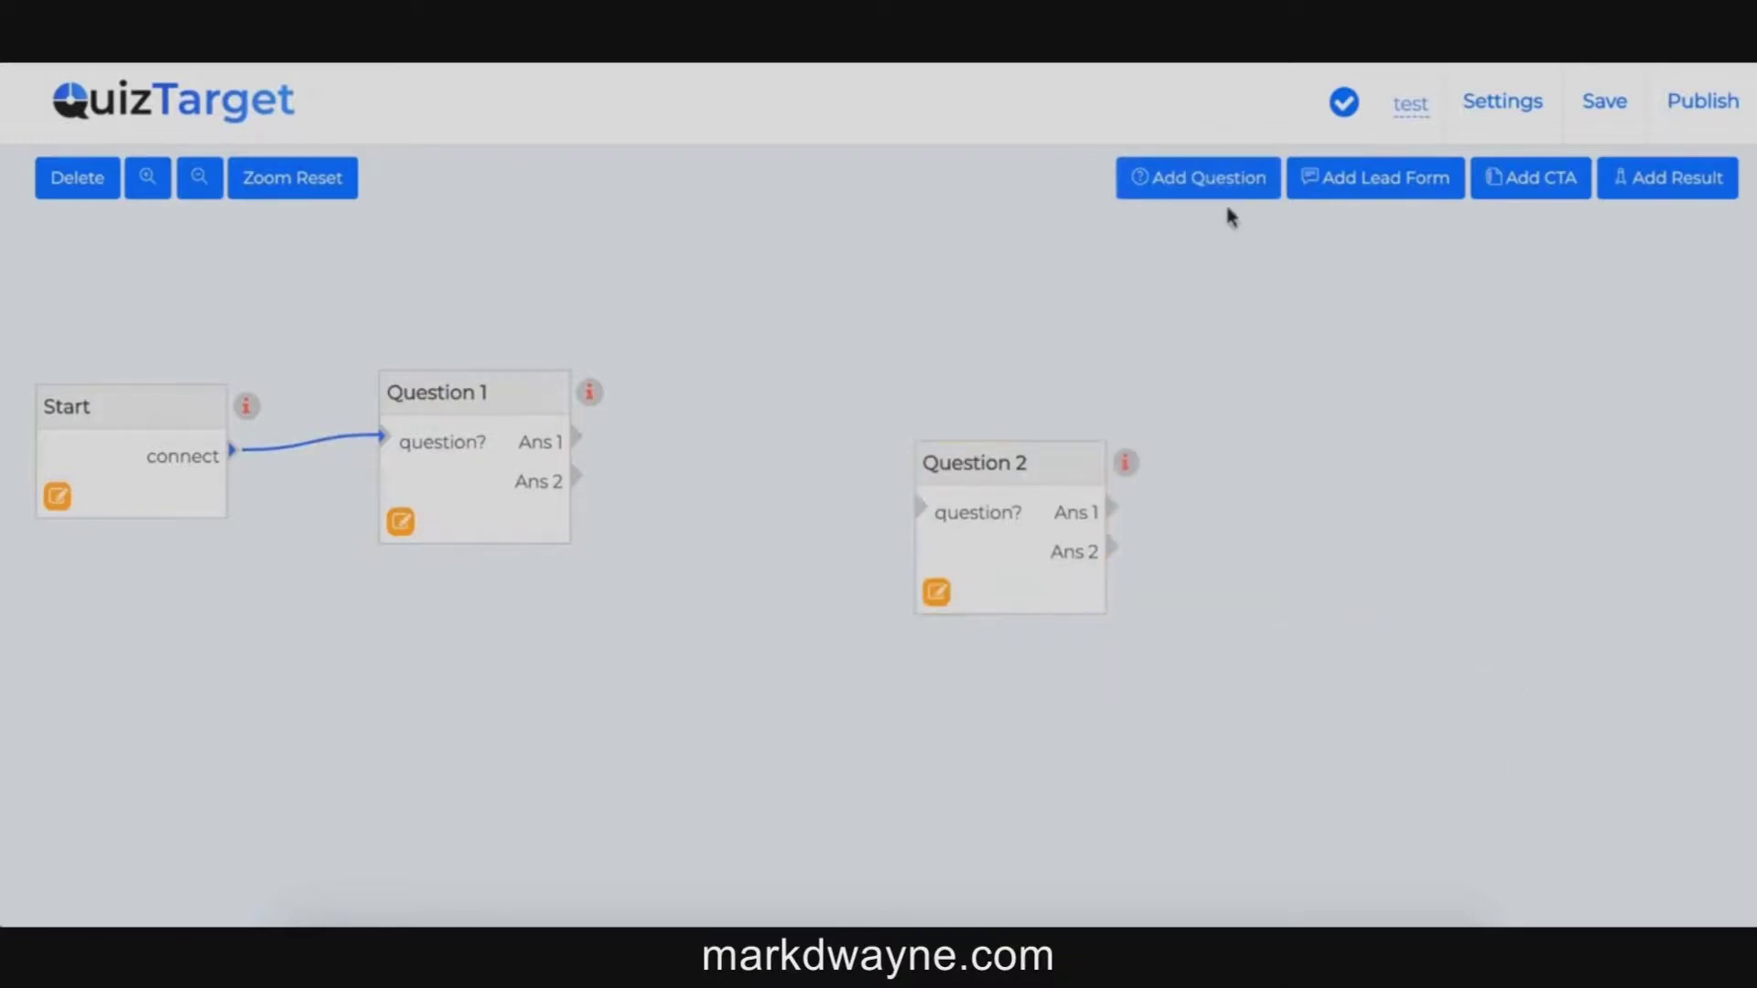
left_click(1180, 178)
left_click(1410, 678)
left_click_drag(1409, 678, 1328, 565)
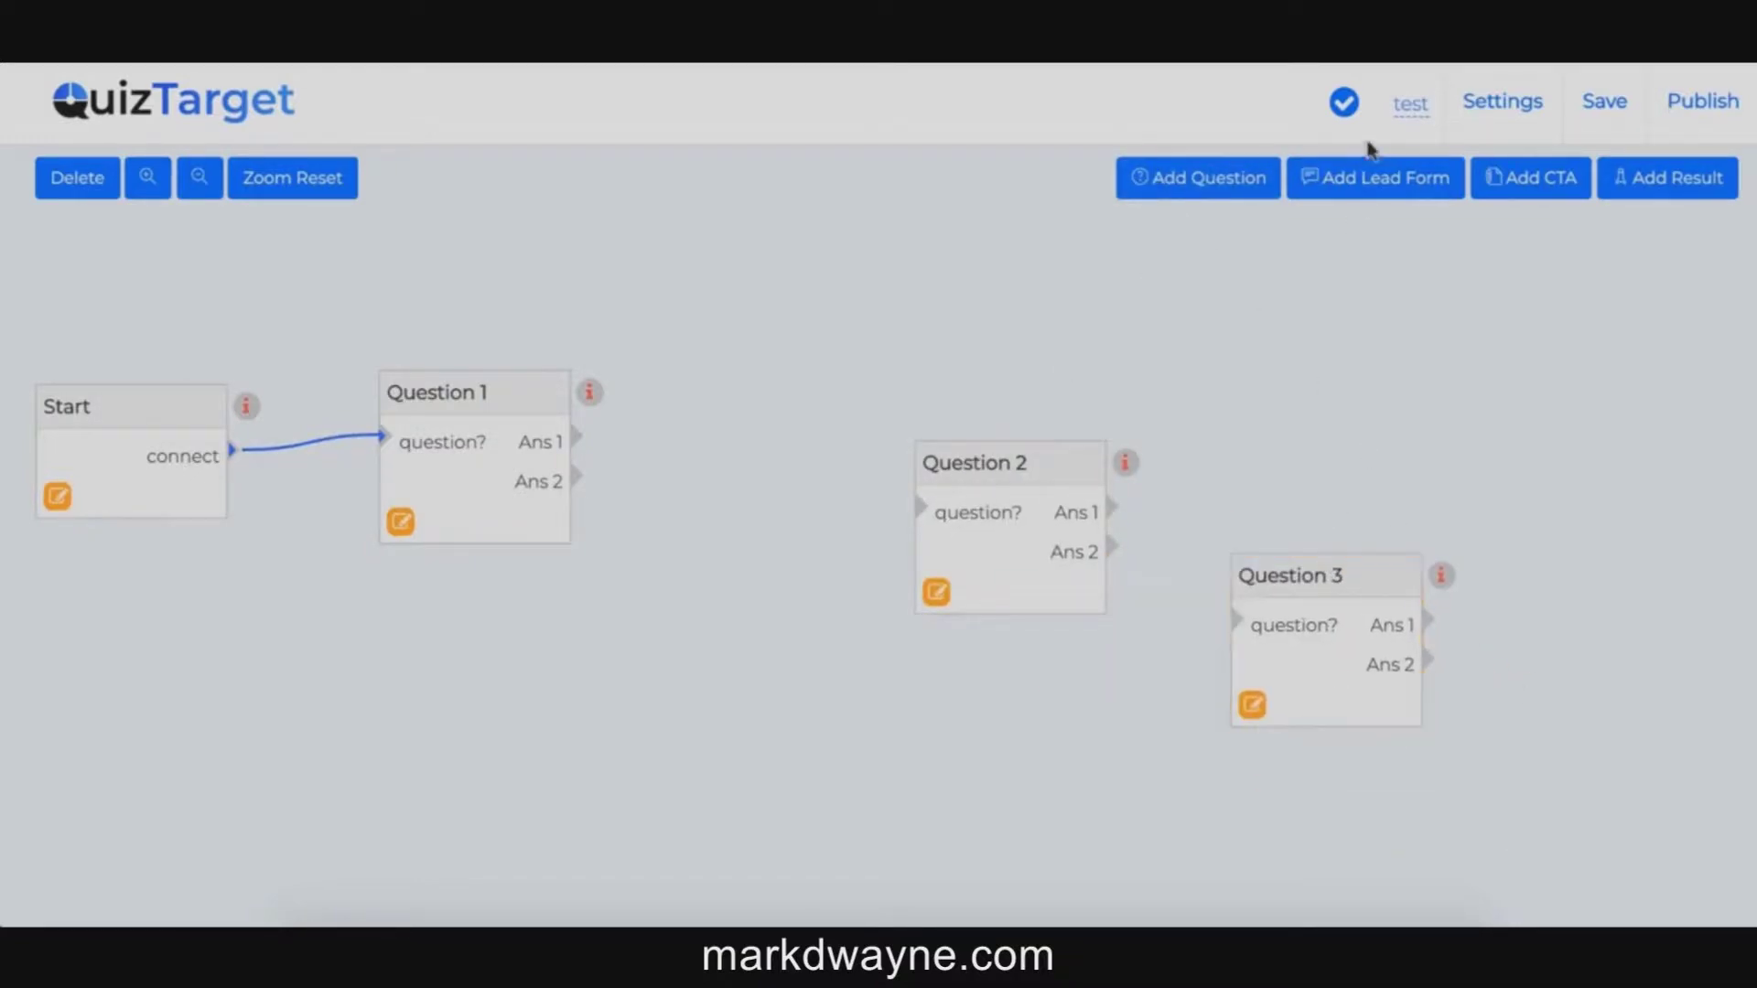
Step: Add two lead forms, placing one top right and one beside Question 3
left_click(1372, 178)
left_click_drag(1419, 672, 1411, 263)
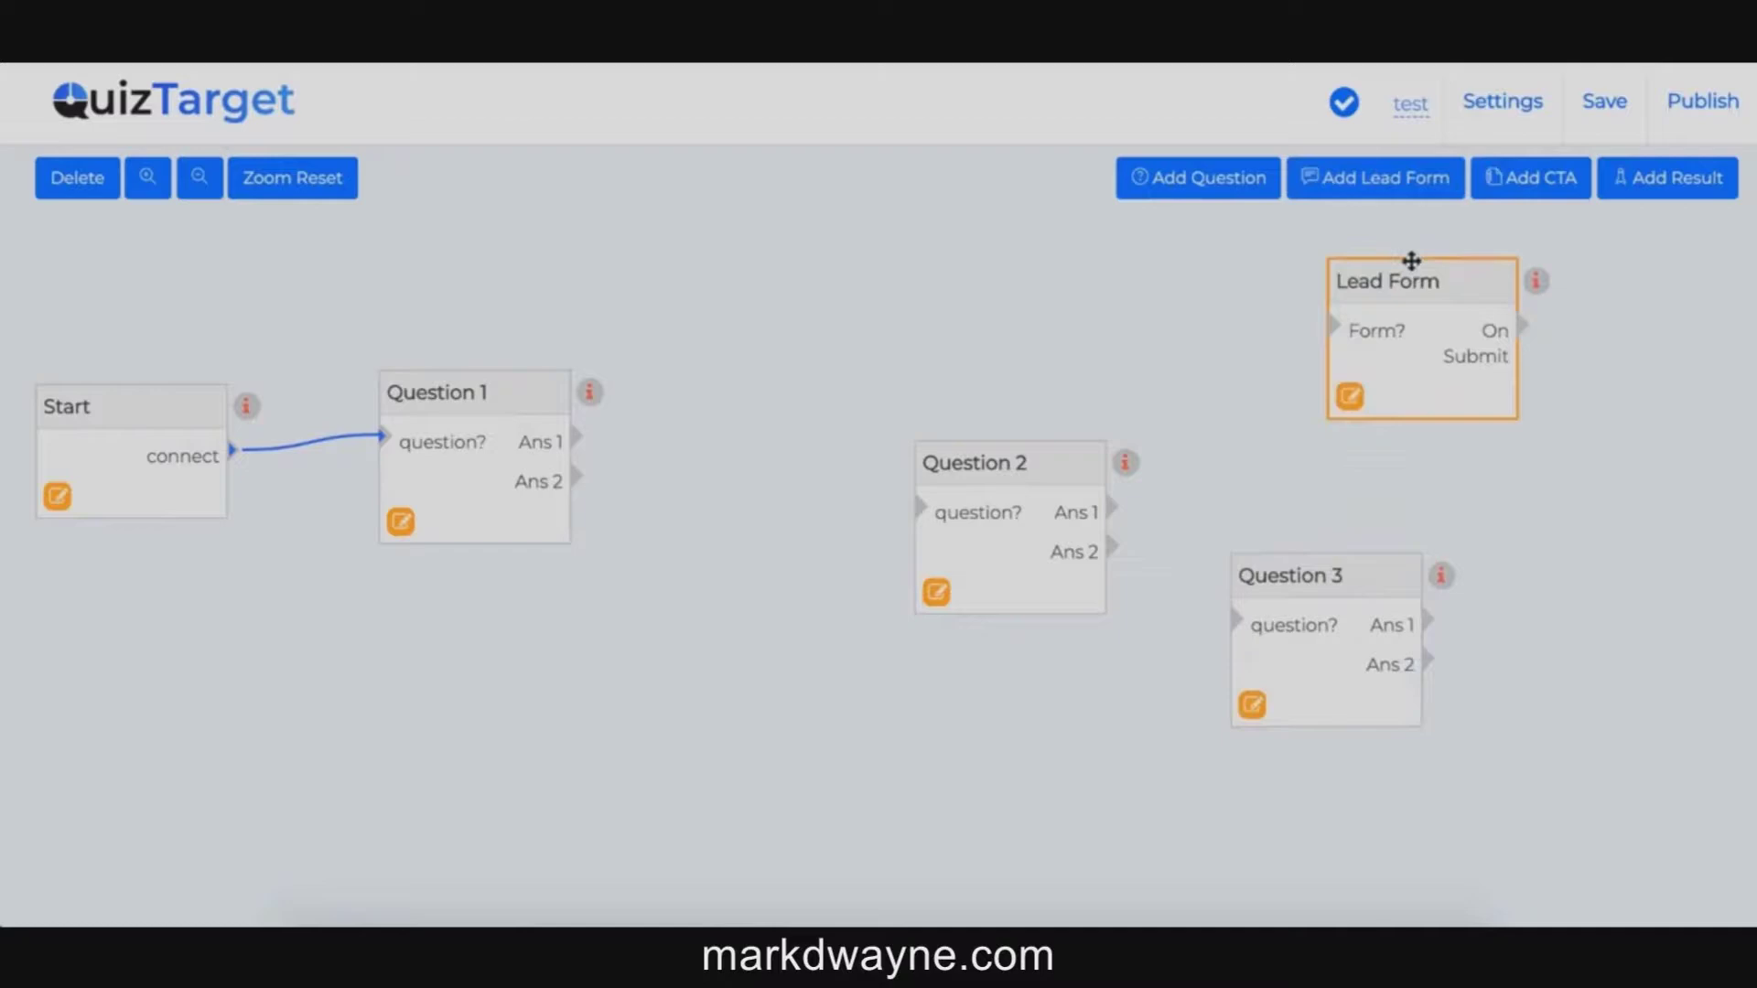
left_click(1354, 177)
left_click(1454, 738)
left_click_drag(1439, 695, 1559, 501)
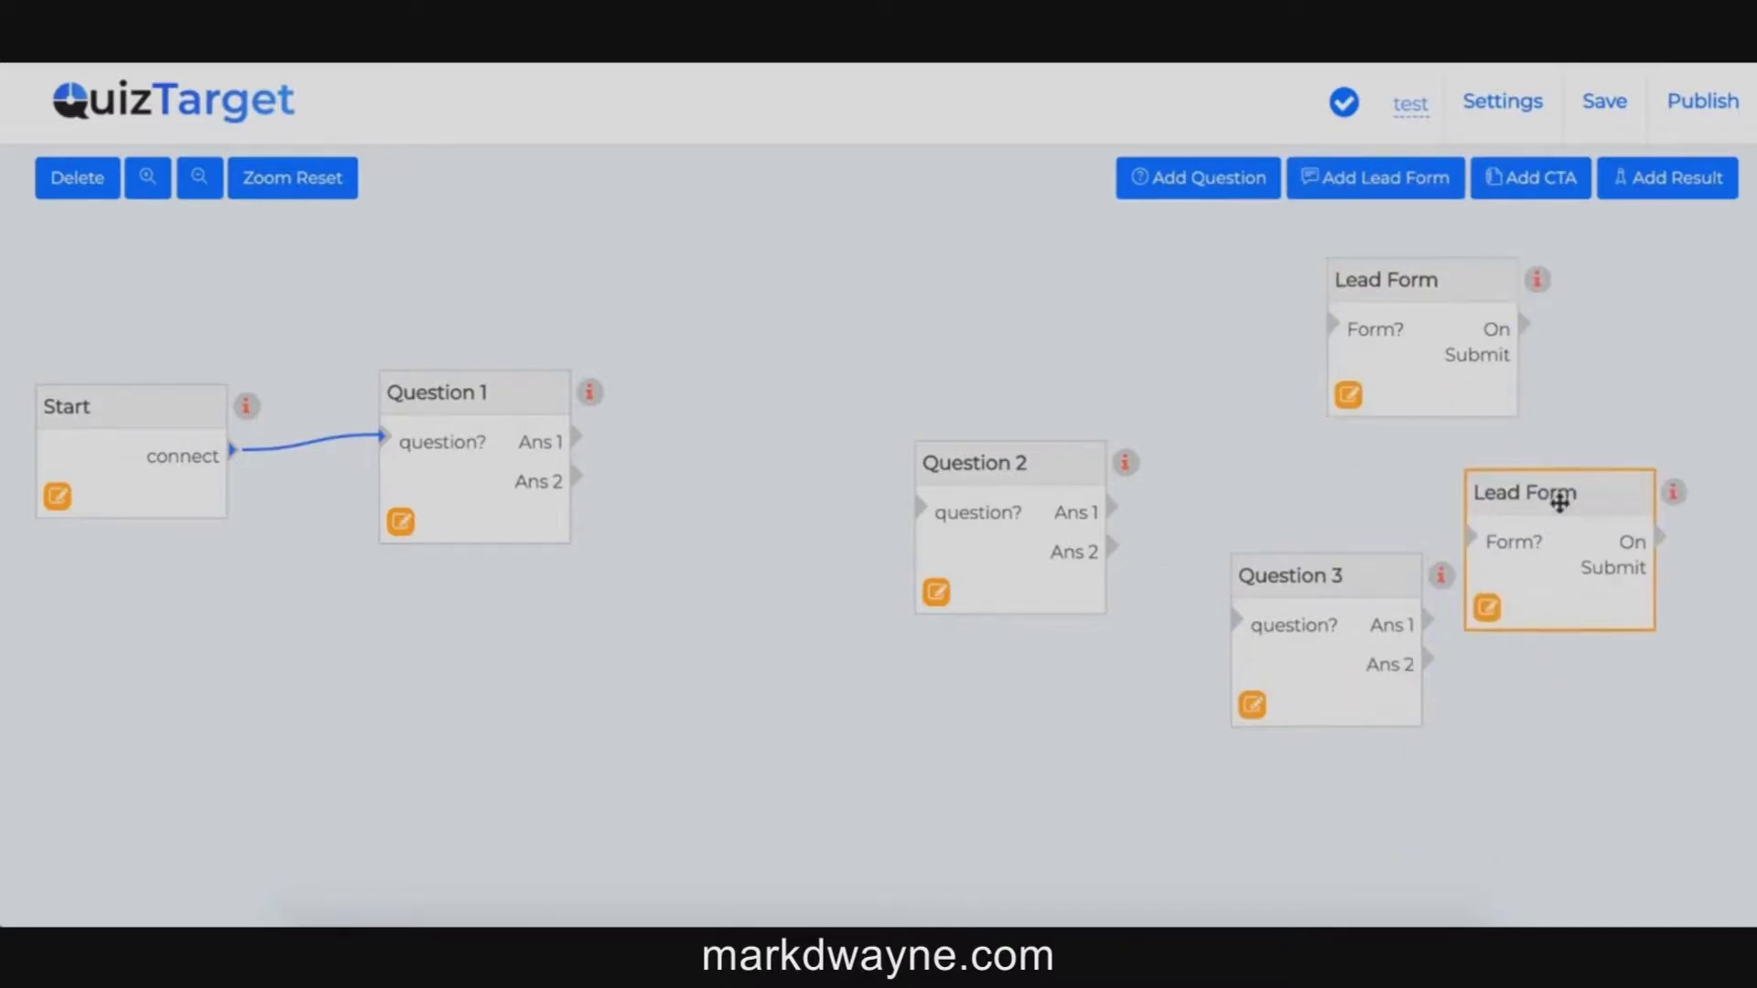
Step: Add a CTA Window below Question 2 and link Question 1's Ans 1 to Question 2
left_click(1528, 179)
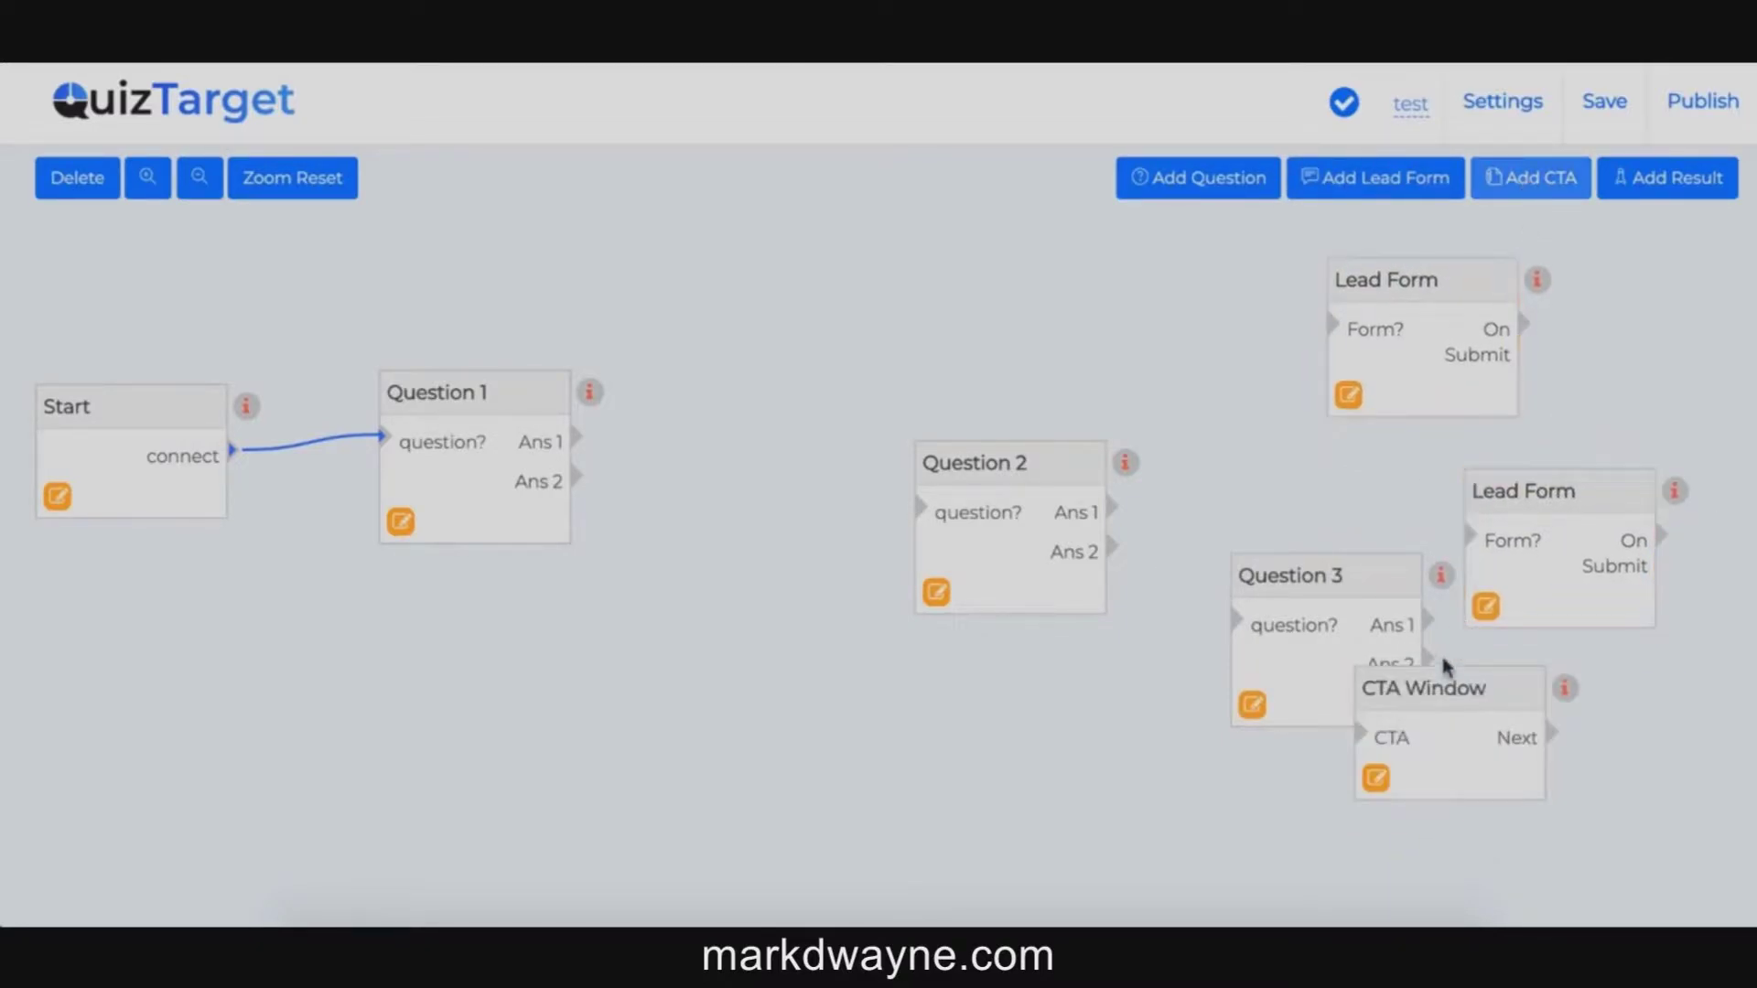
left_click(1422, 677)
left_click_drag(1422, 677, 927, 692)
left_click(969, 525)
left_click_drag(927, 461, 775, 419)
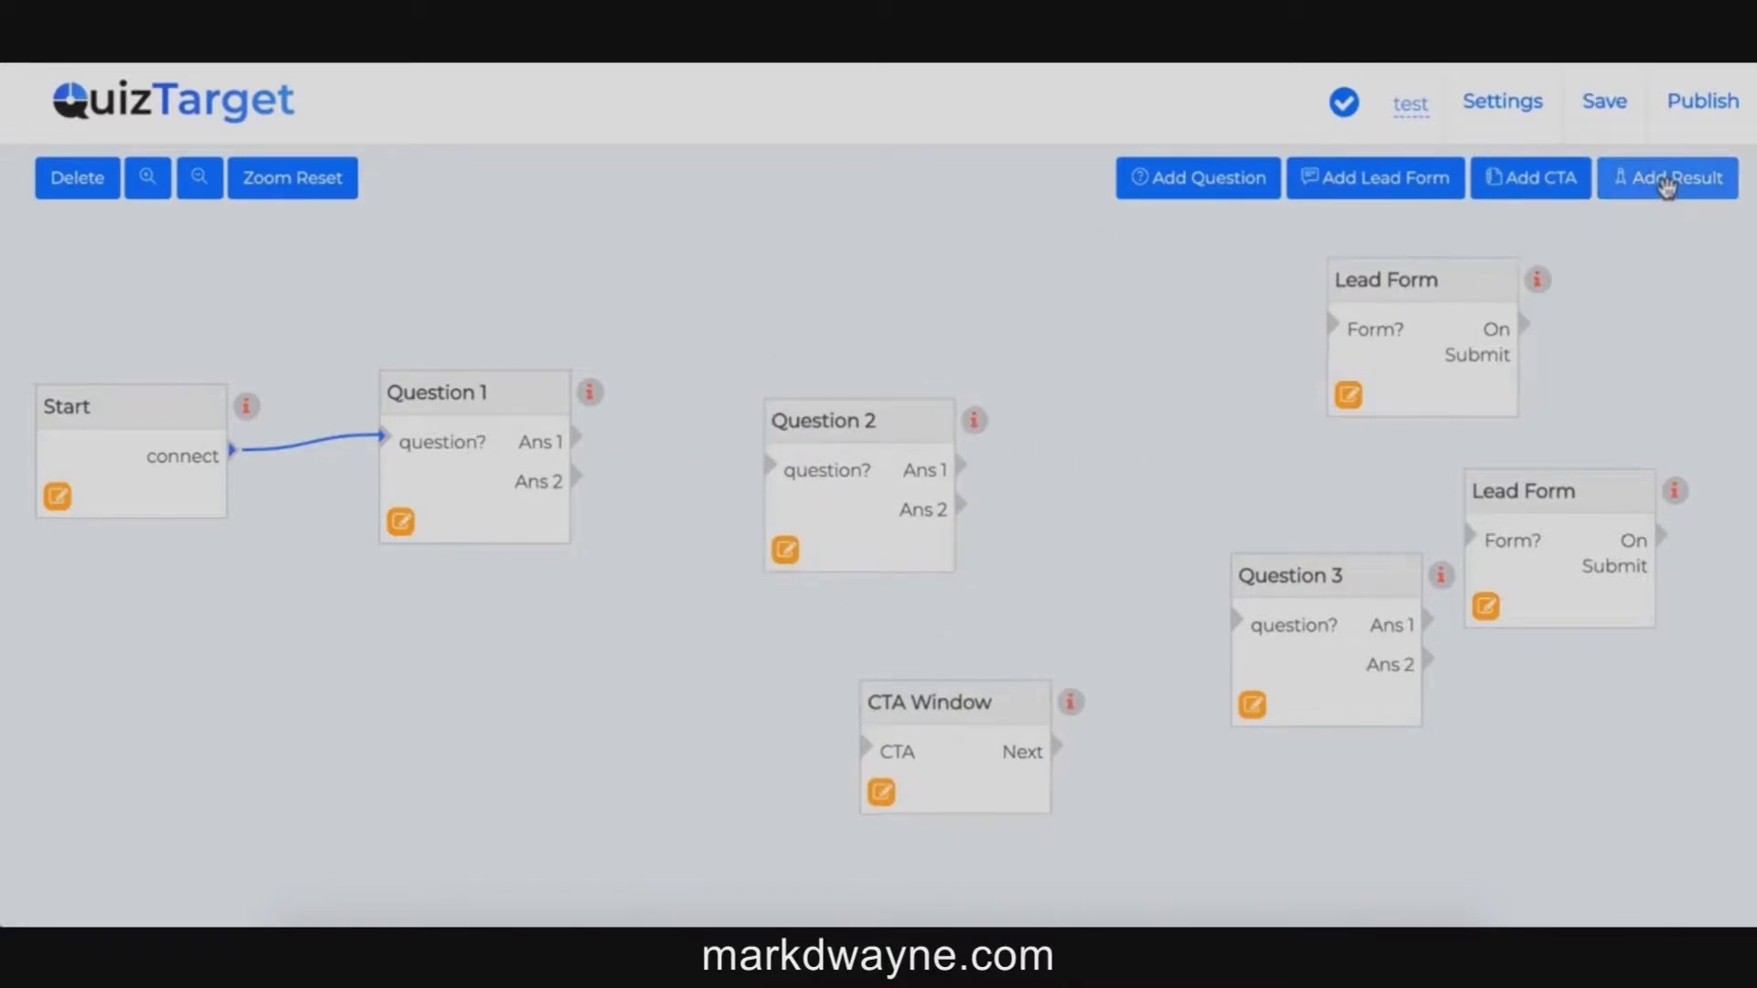
left_click_drag(576, 438, 773, 473)
left_click_drag(773, 473, 773, 473)
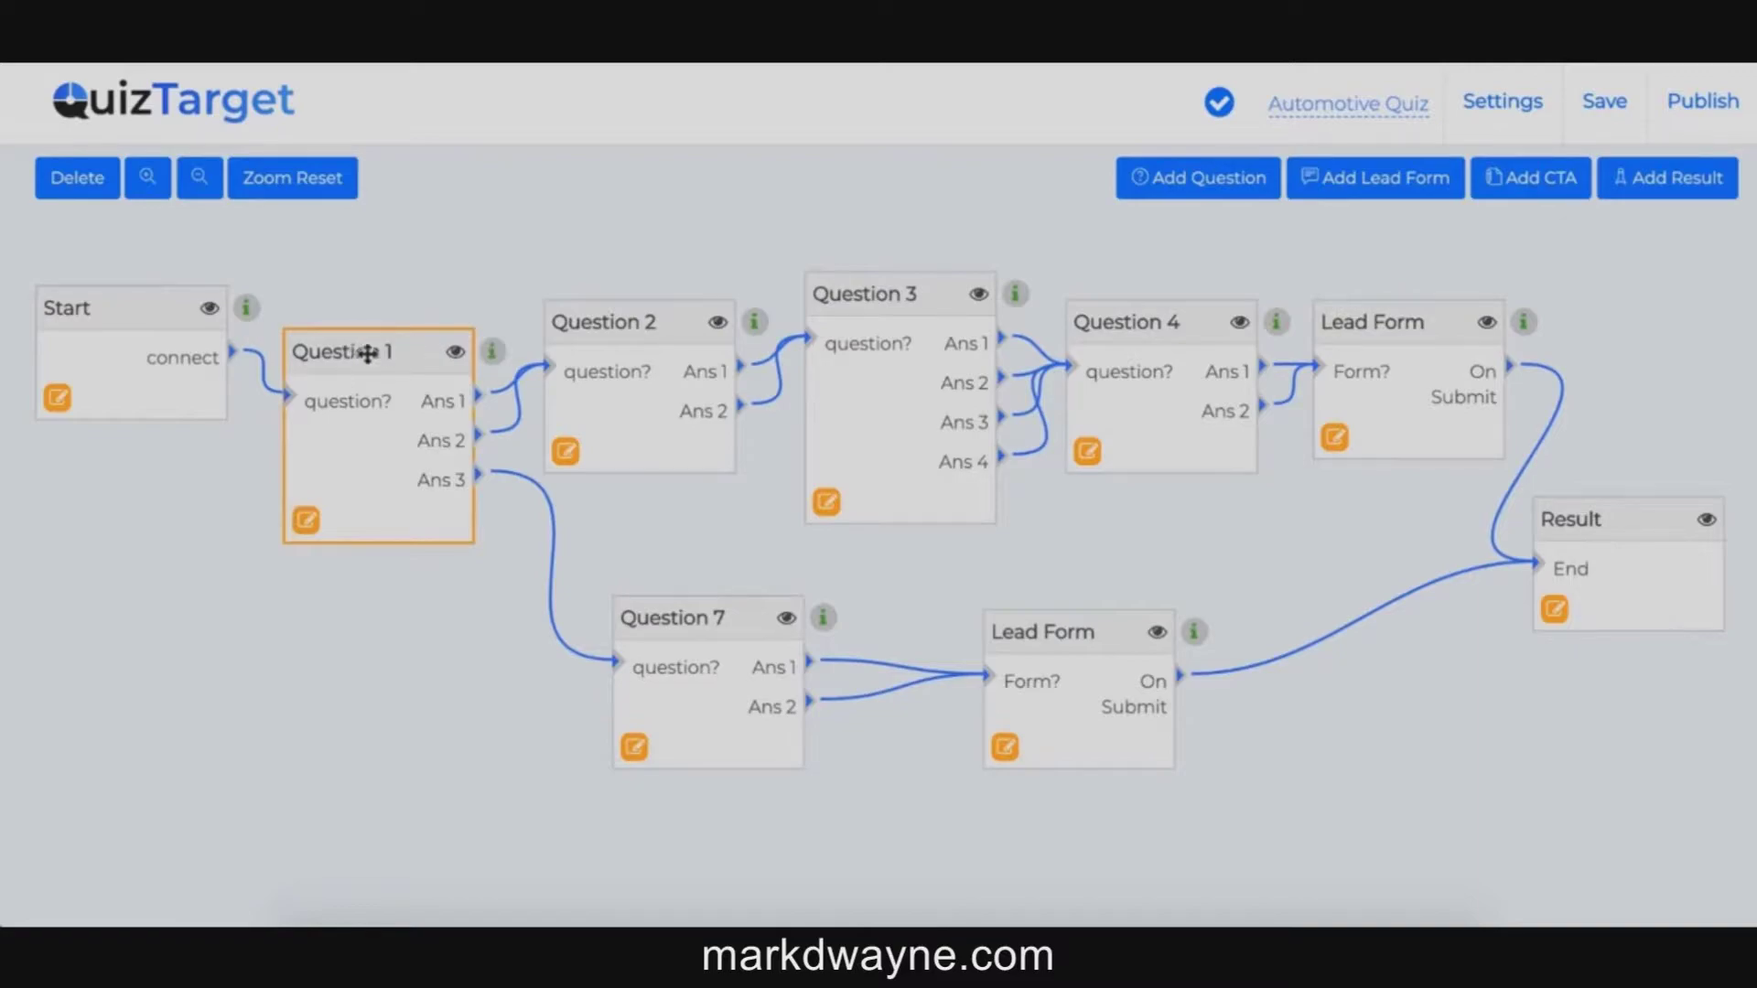
Step: Tidy the node positions and reroute Question 1's Ans 2 to Question 7
left_click_drag(366, 351, 365, 322)
left_click_drag(596, 323, 598, 281)
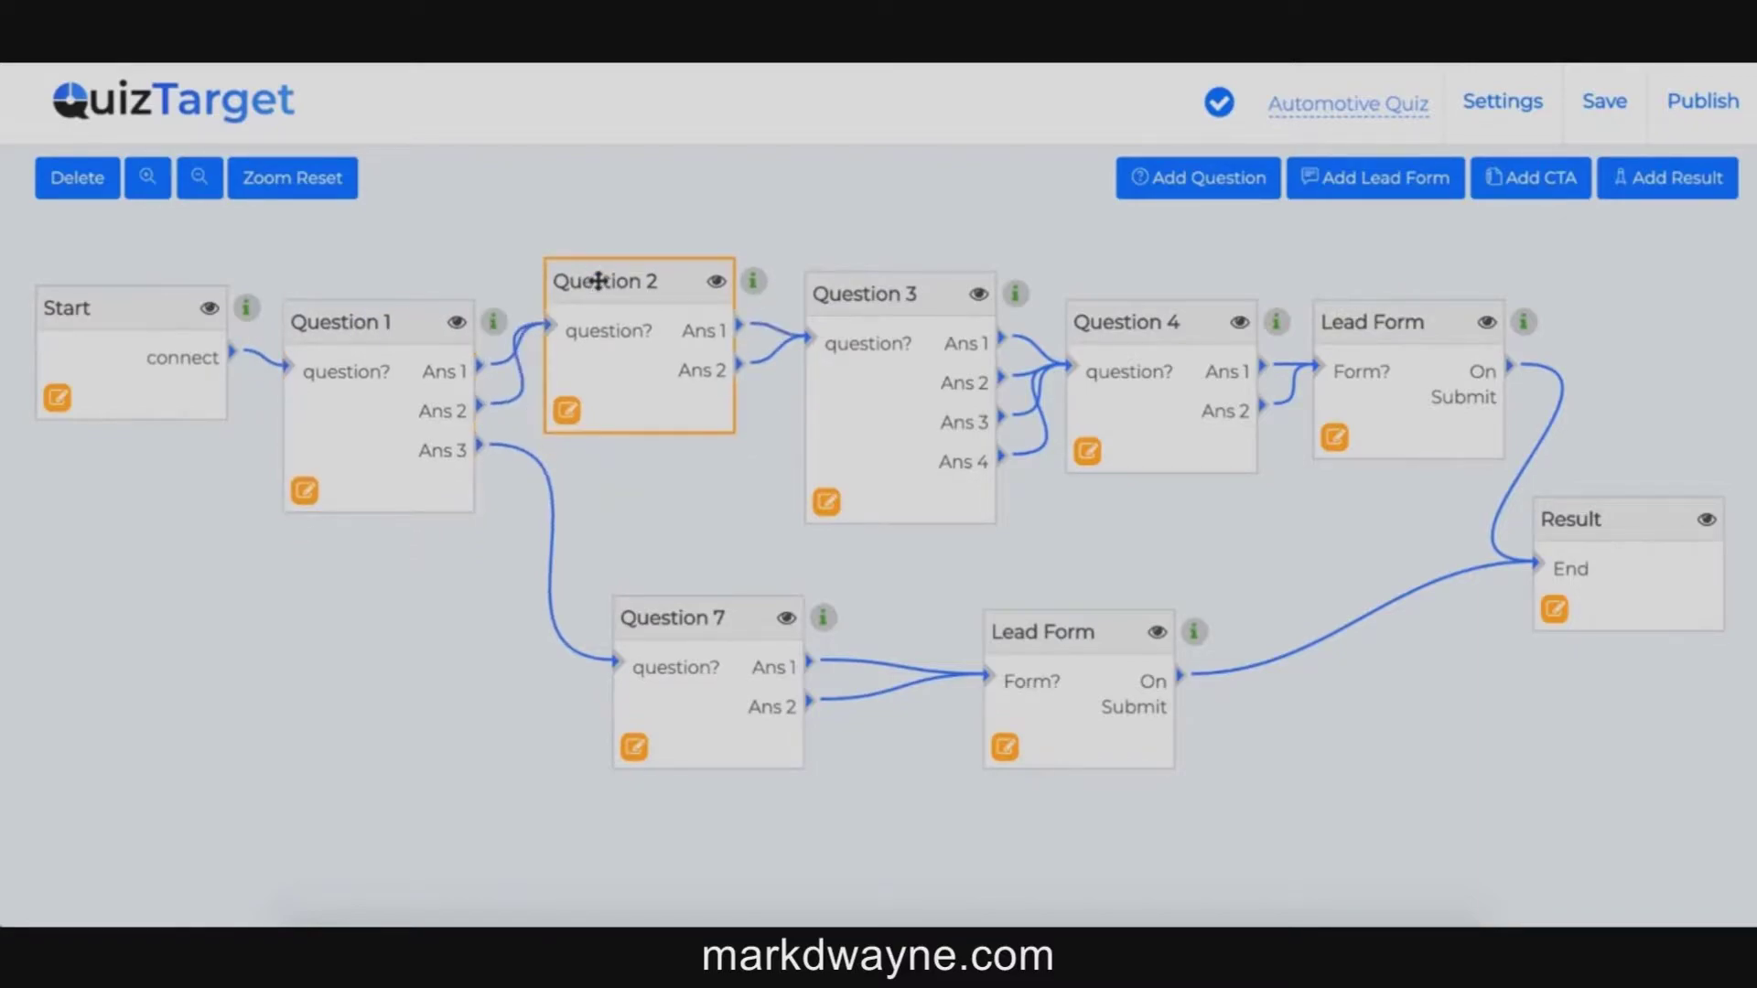
left_click_drag(686, 600, 646, 601)
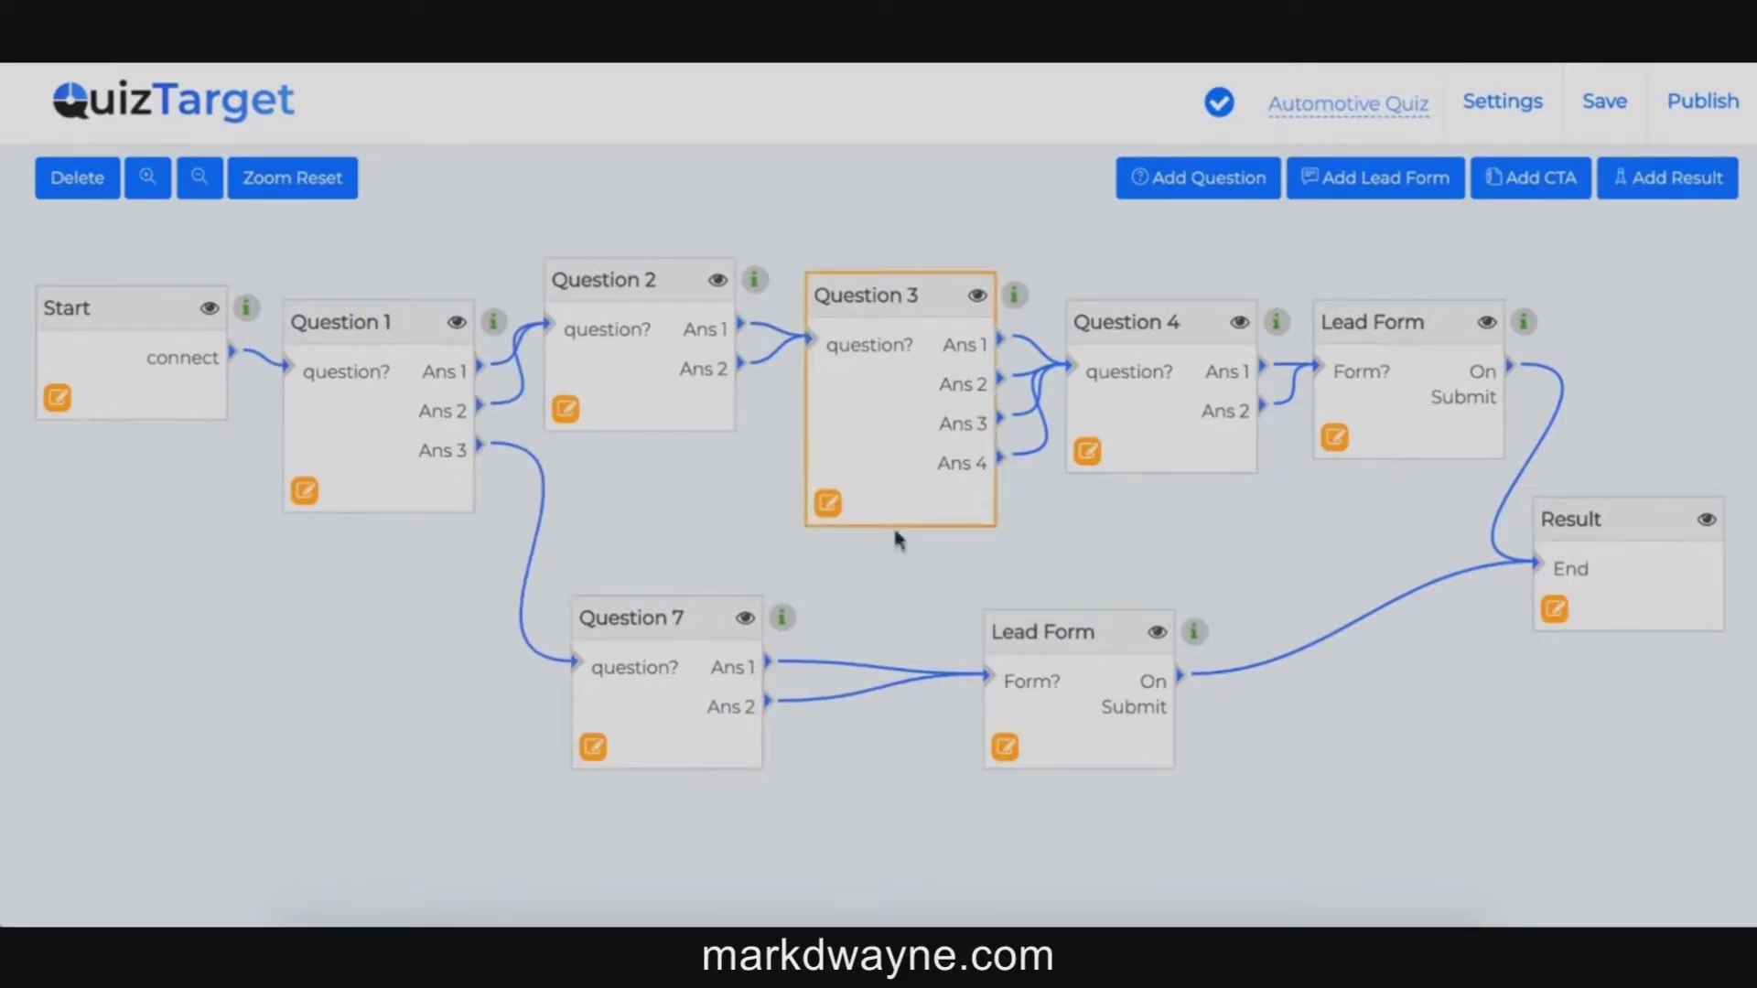
mouse_move(1056, 626)
left_mouse_down()
mouse_move(1003, 627)
mouse_move(1024, 630)
left_mouse_up()
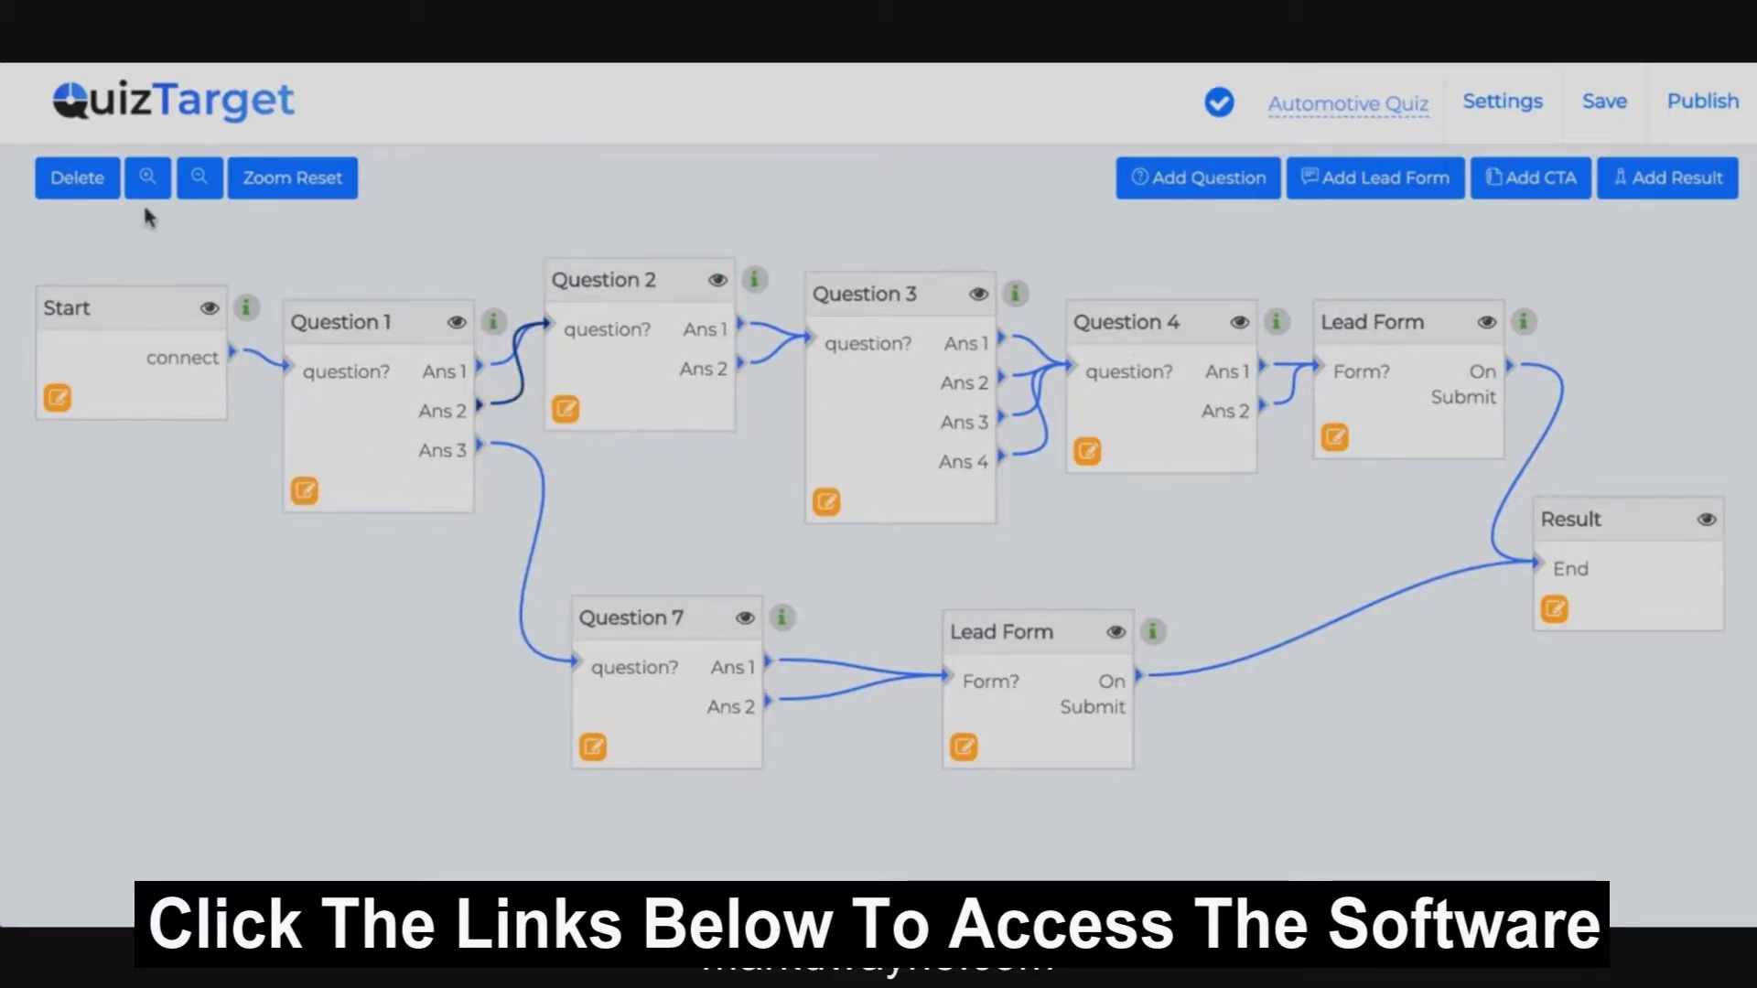
left_click(88, 190)
left_click_drag(480, 408, 576, 671)
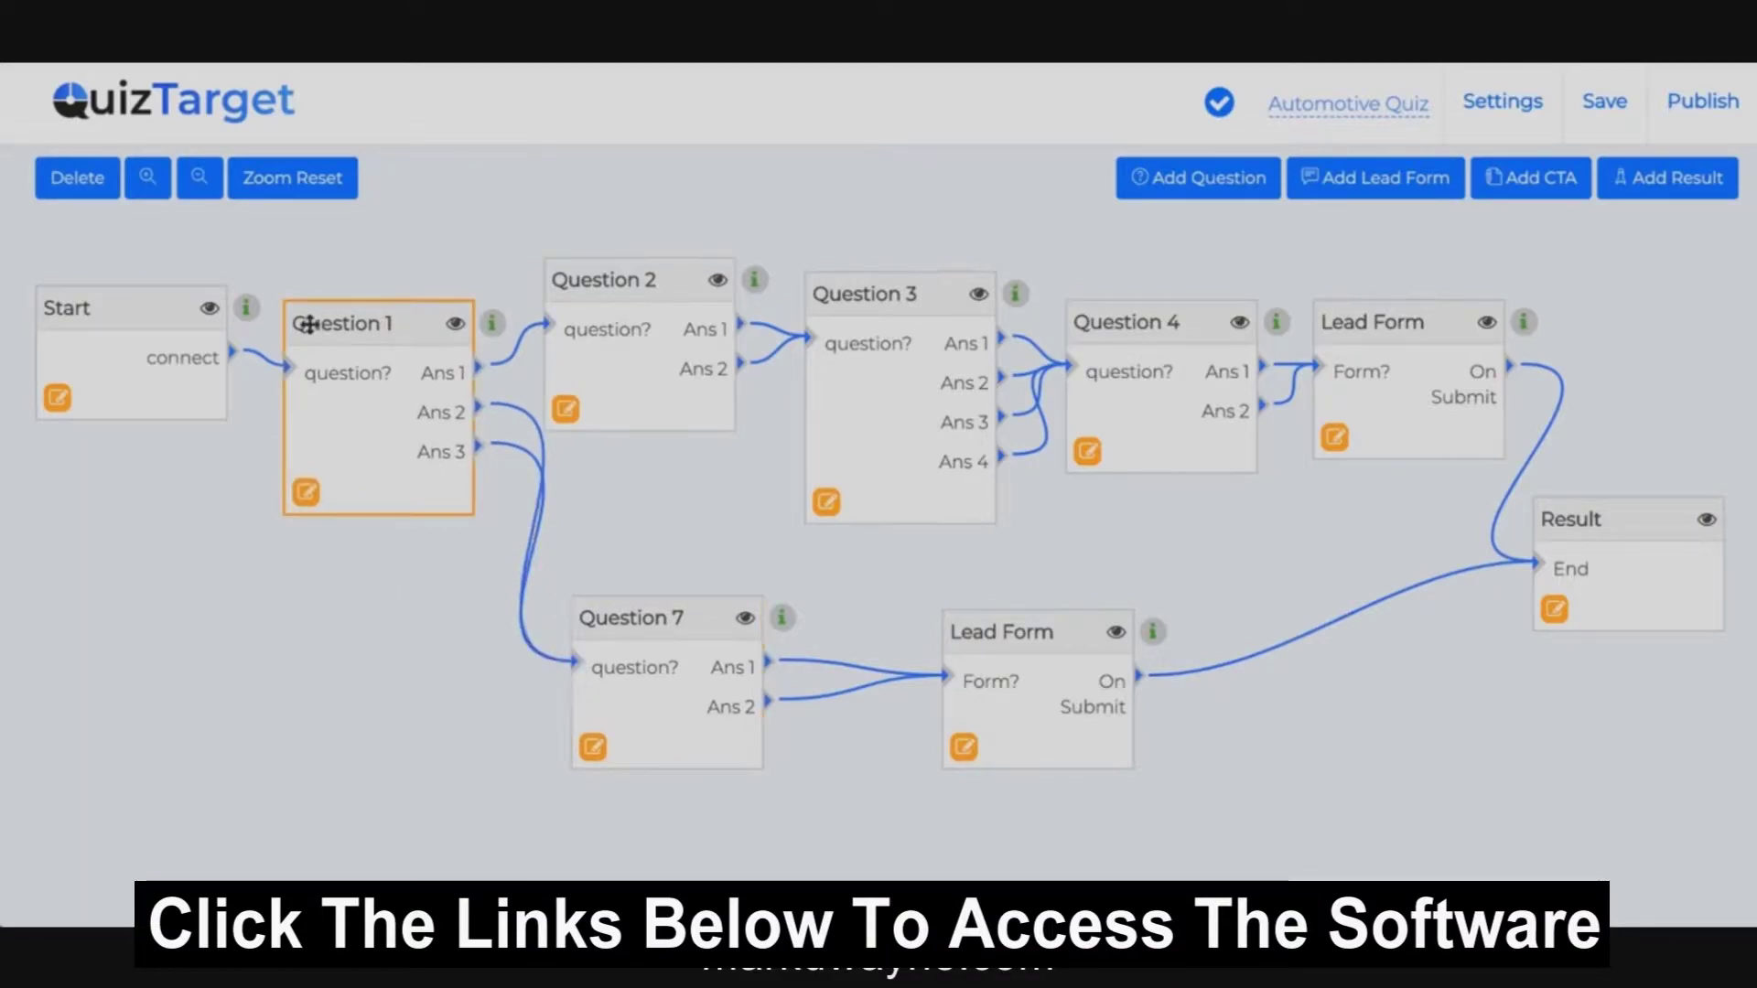
Step: Zoom out of the quiz map four times, then reset the zoom to normal
left_click(199, 179)
left_click(199, 179)
left_click(200, 179)
left_click(199, 179)
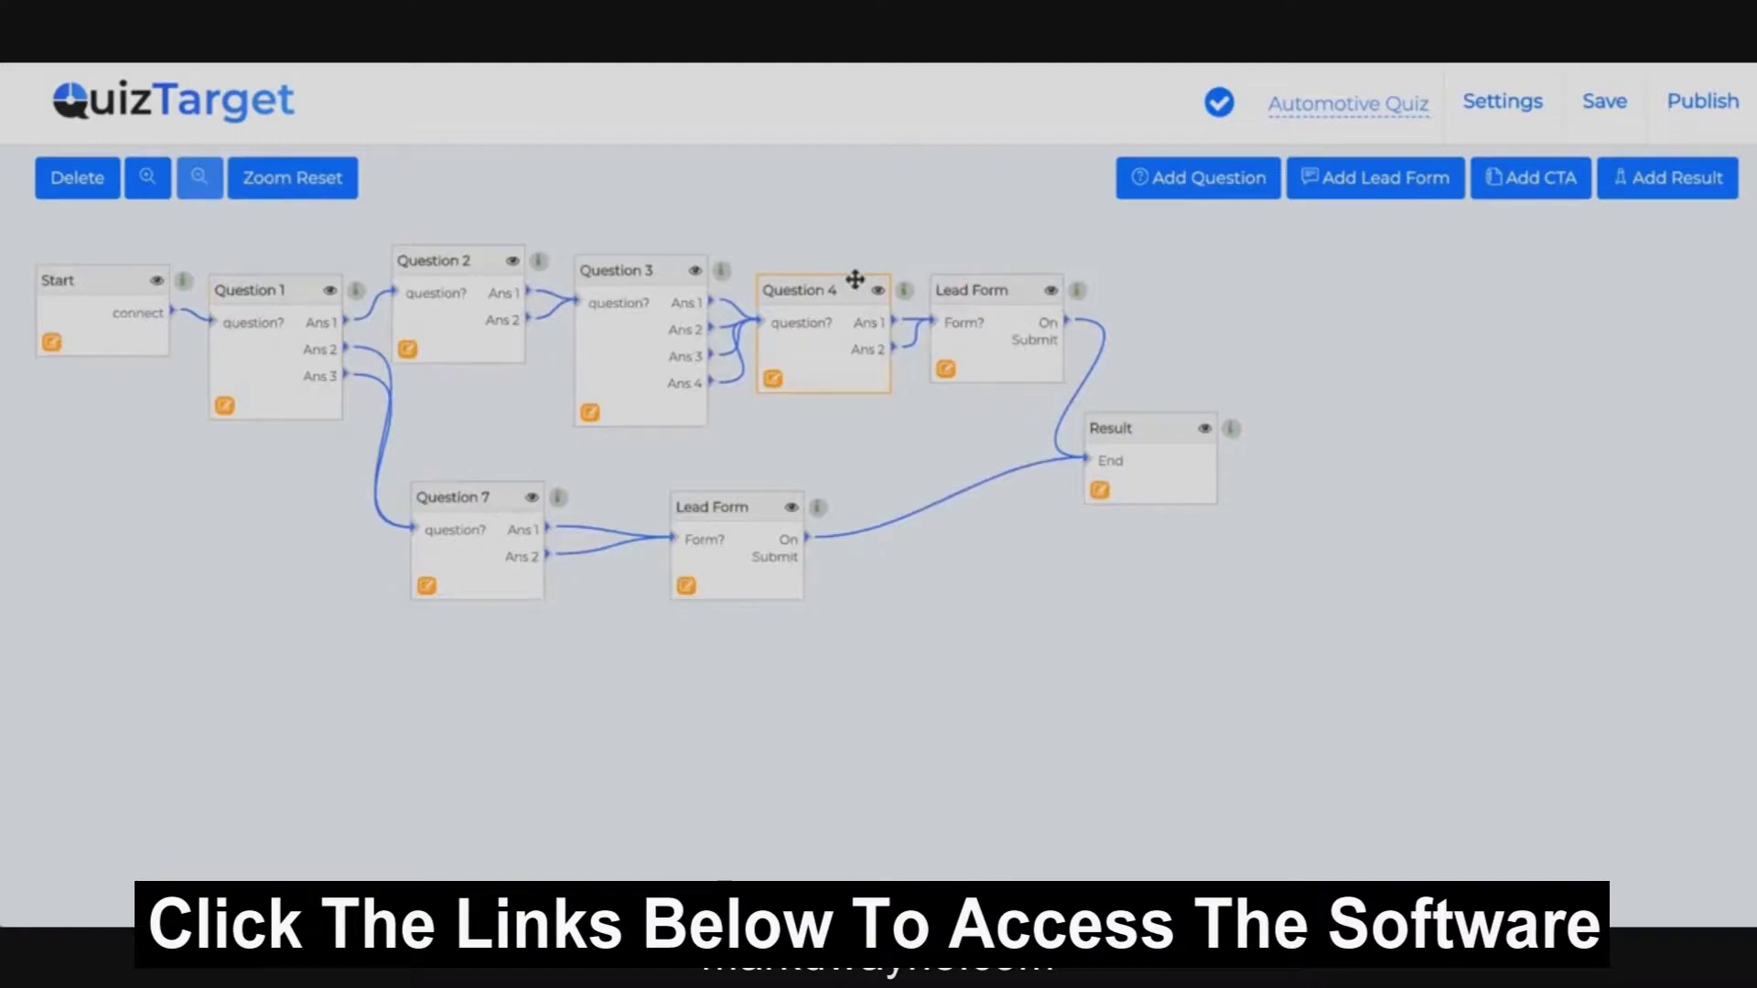
left_click(291, 177)
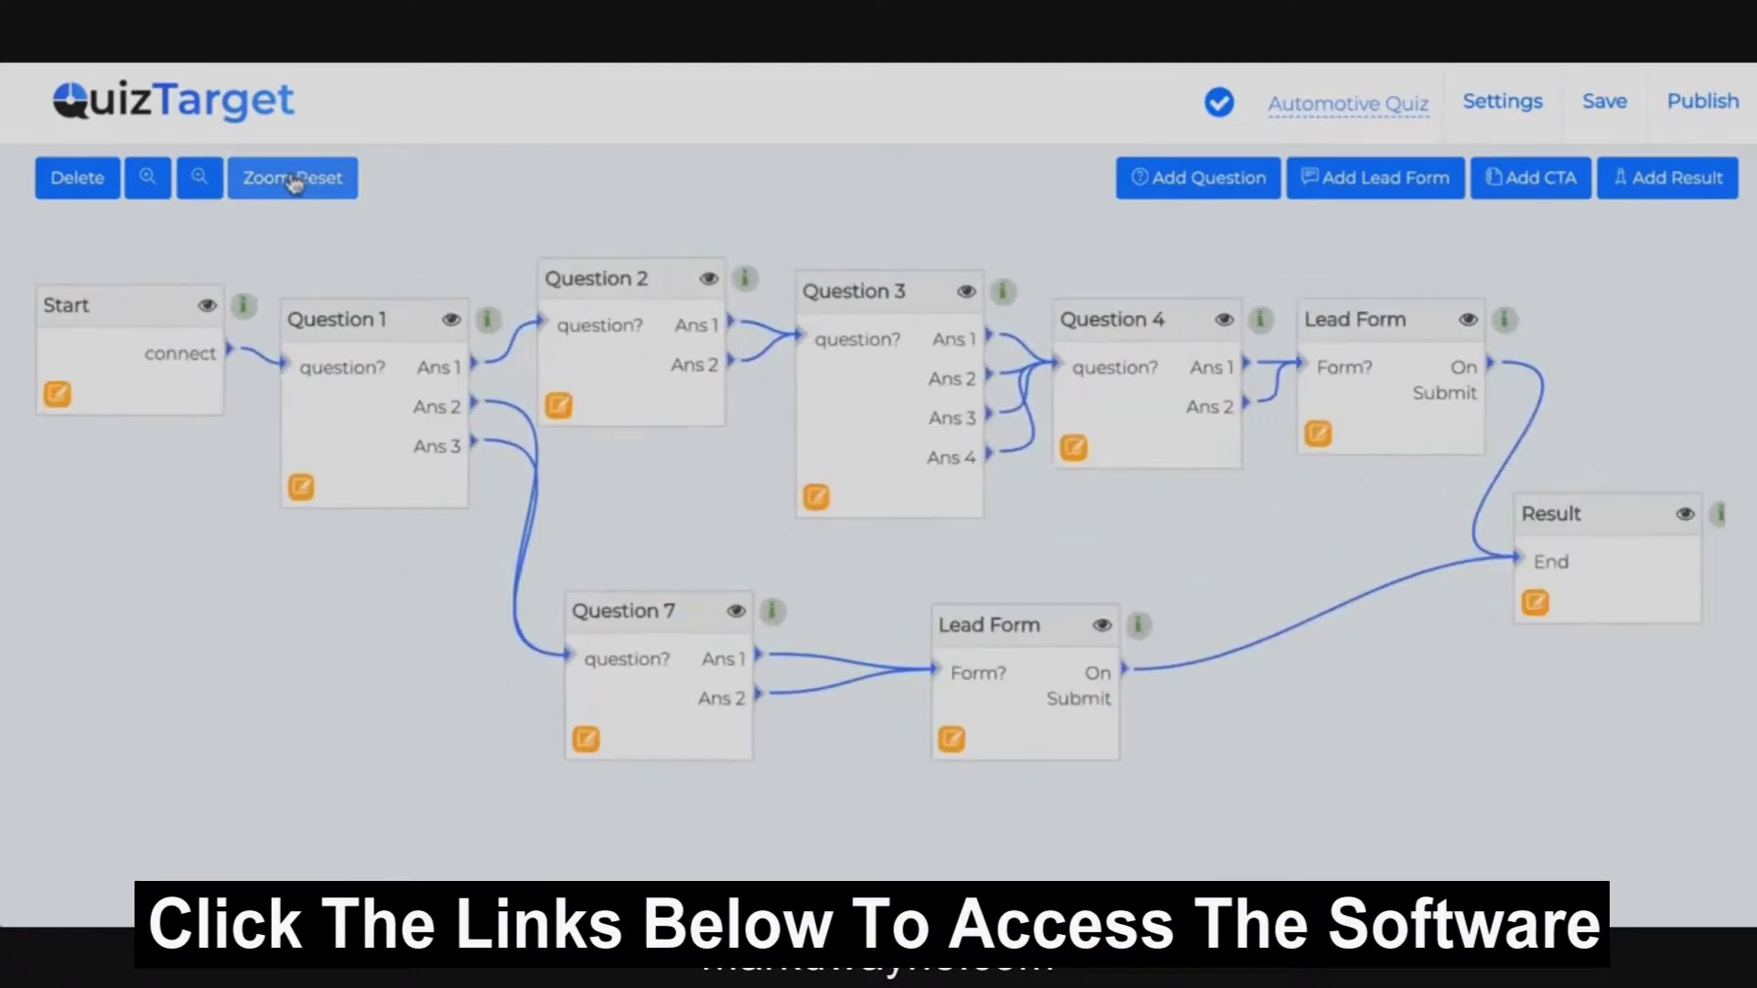
Step: Open Question 1's editor and browse the media picker without choosing an image
left_click(305, 494)
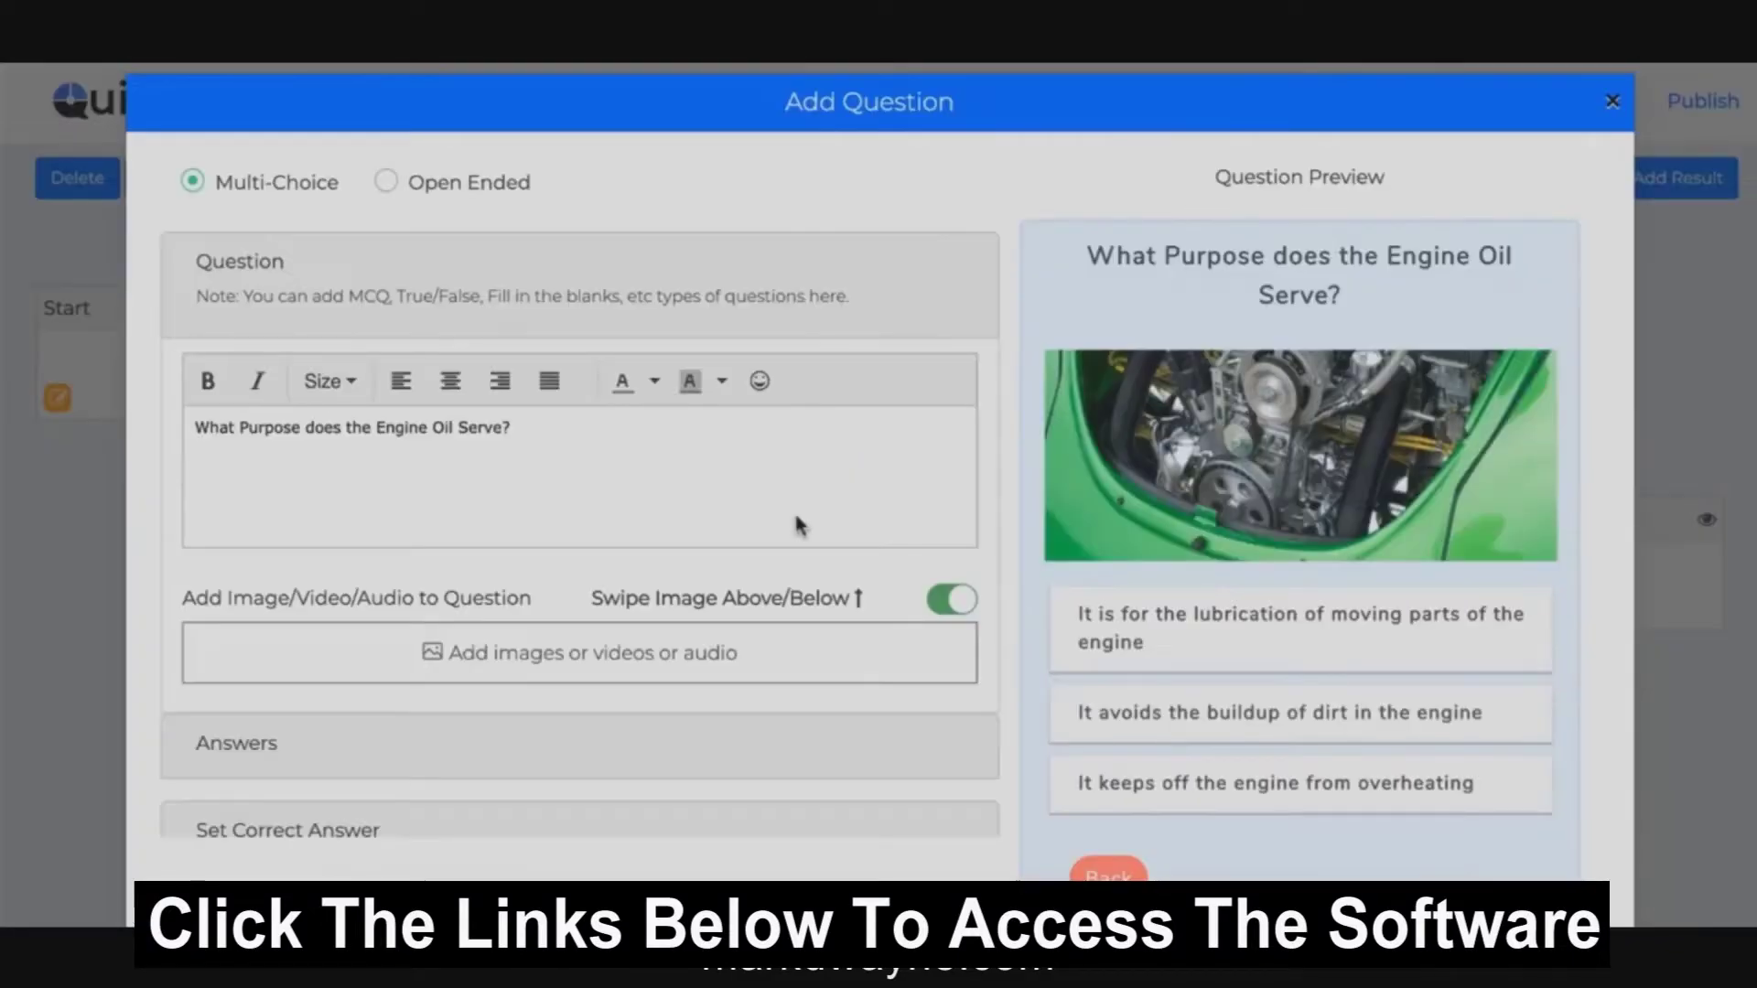
scroll(795, 518, "down", 1)
scroll(795, 518, "up", 1)
left_click(458, 672)
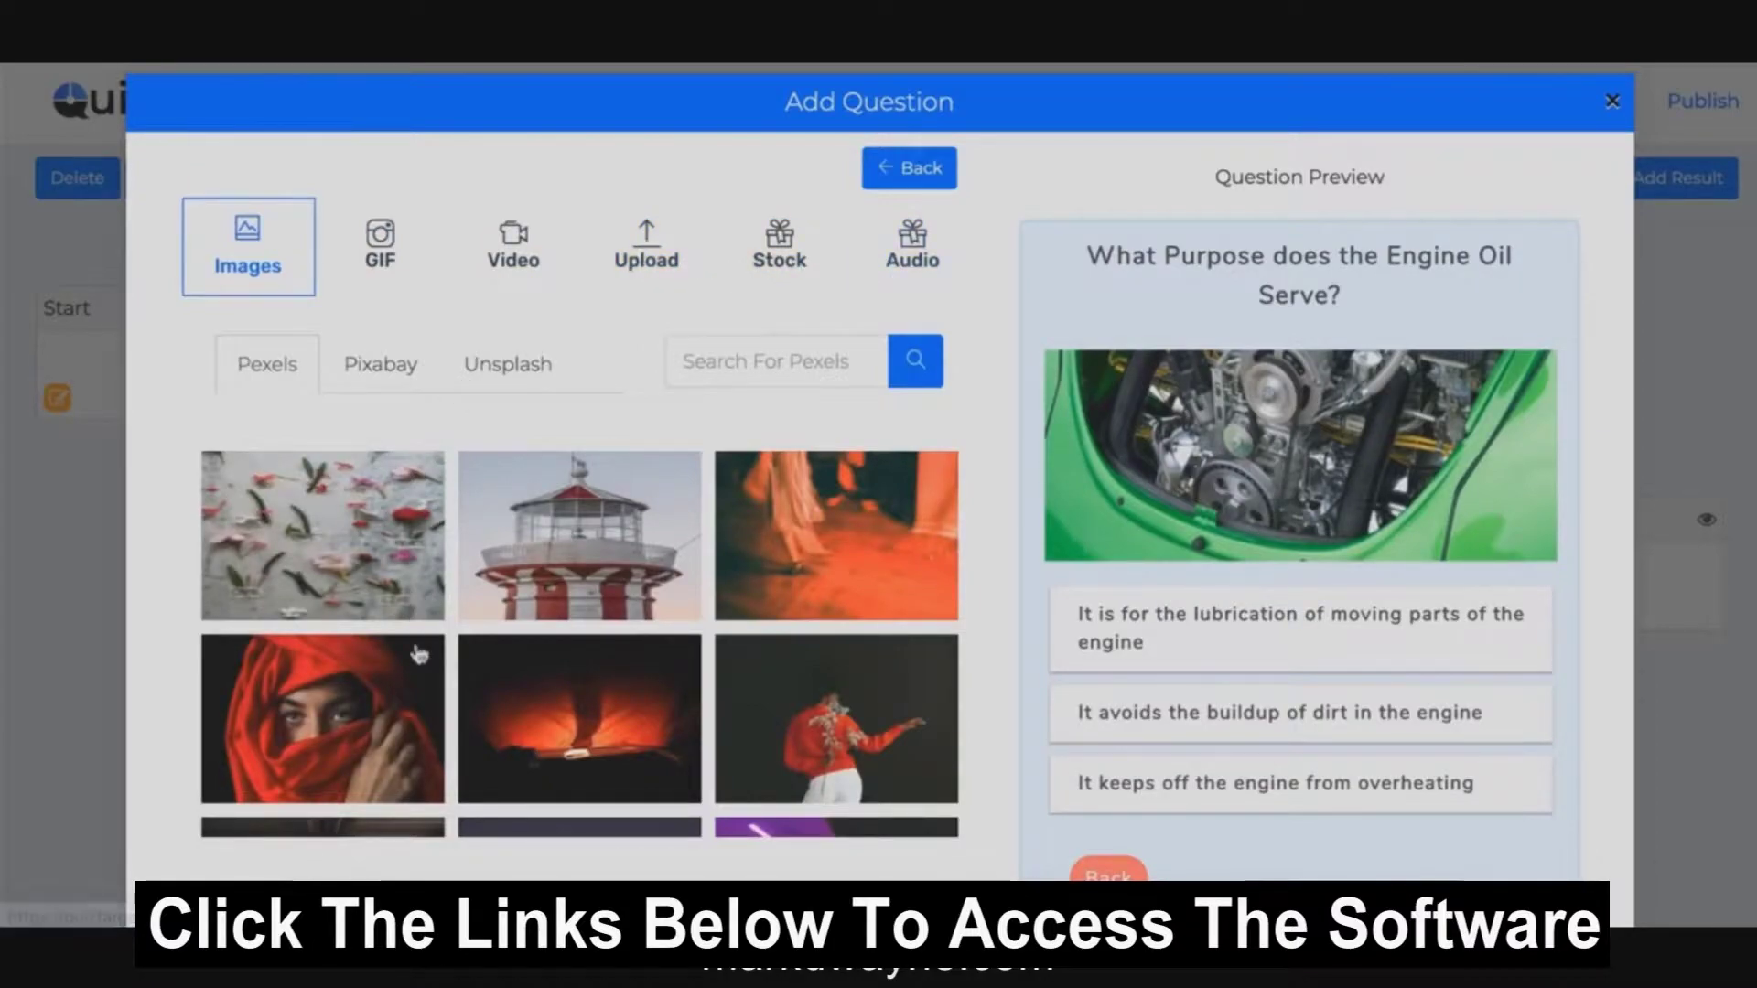
scroll(419, 604, "down", 4)
scroll(751, 329, "up", 4)
left_click(896, 166)
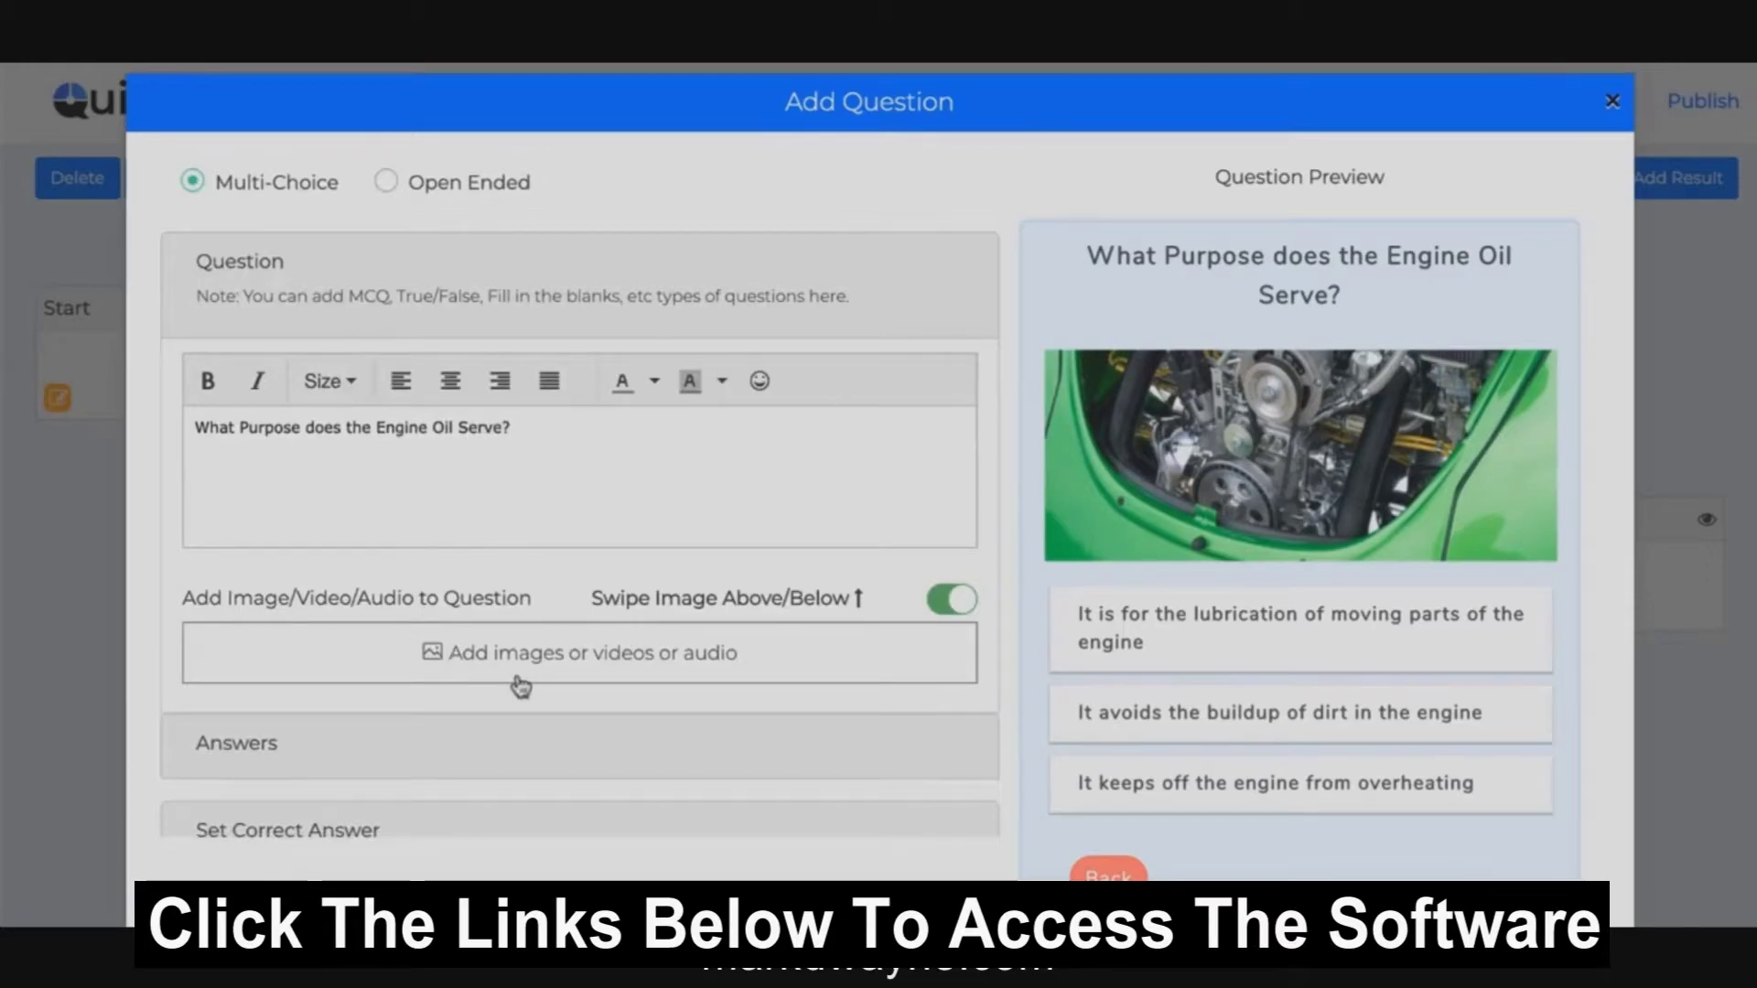
Step: Switch Question 1's answers to image answers with a cropped lighthouse photo on the first
scroll(521, 686, "down", 2)
left_click(403, 653)
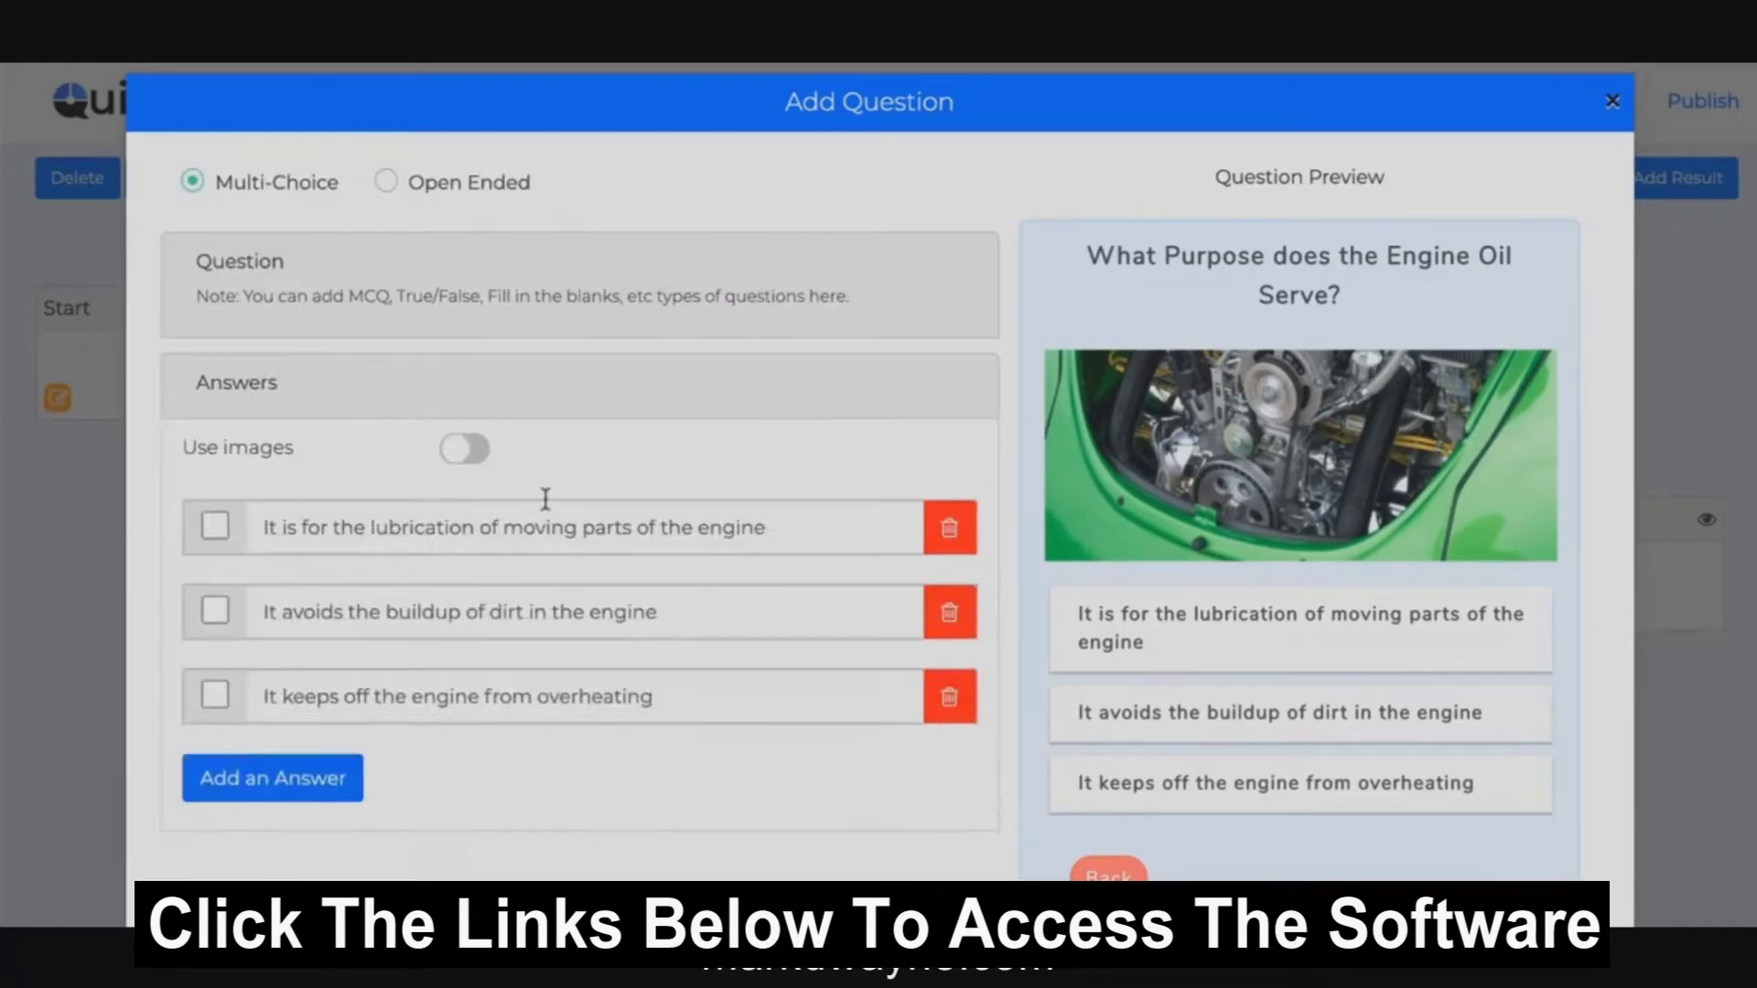
scroll(542, 498, "down", 1)
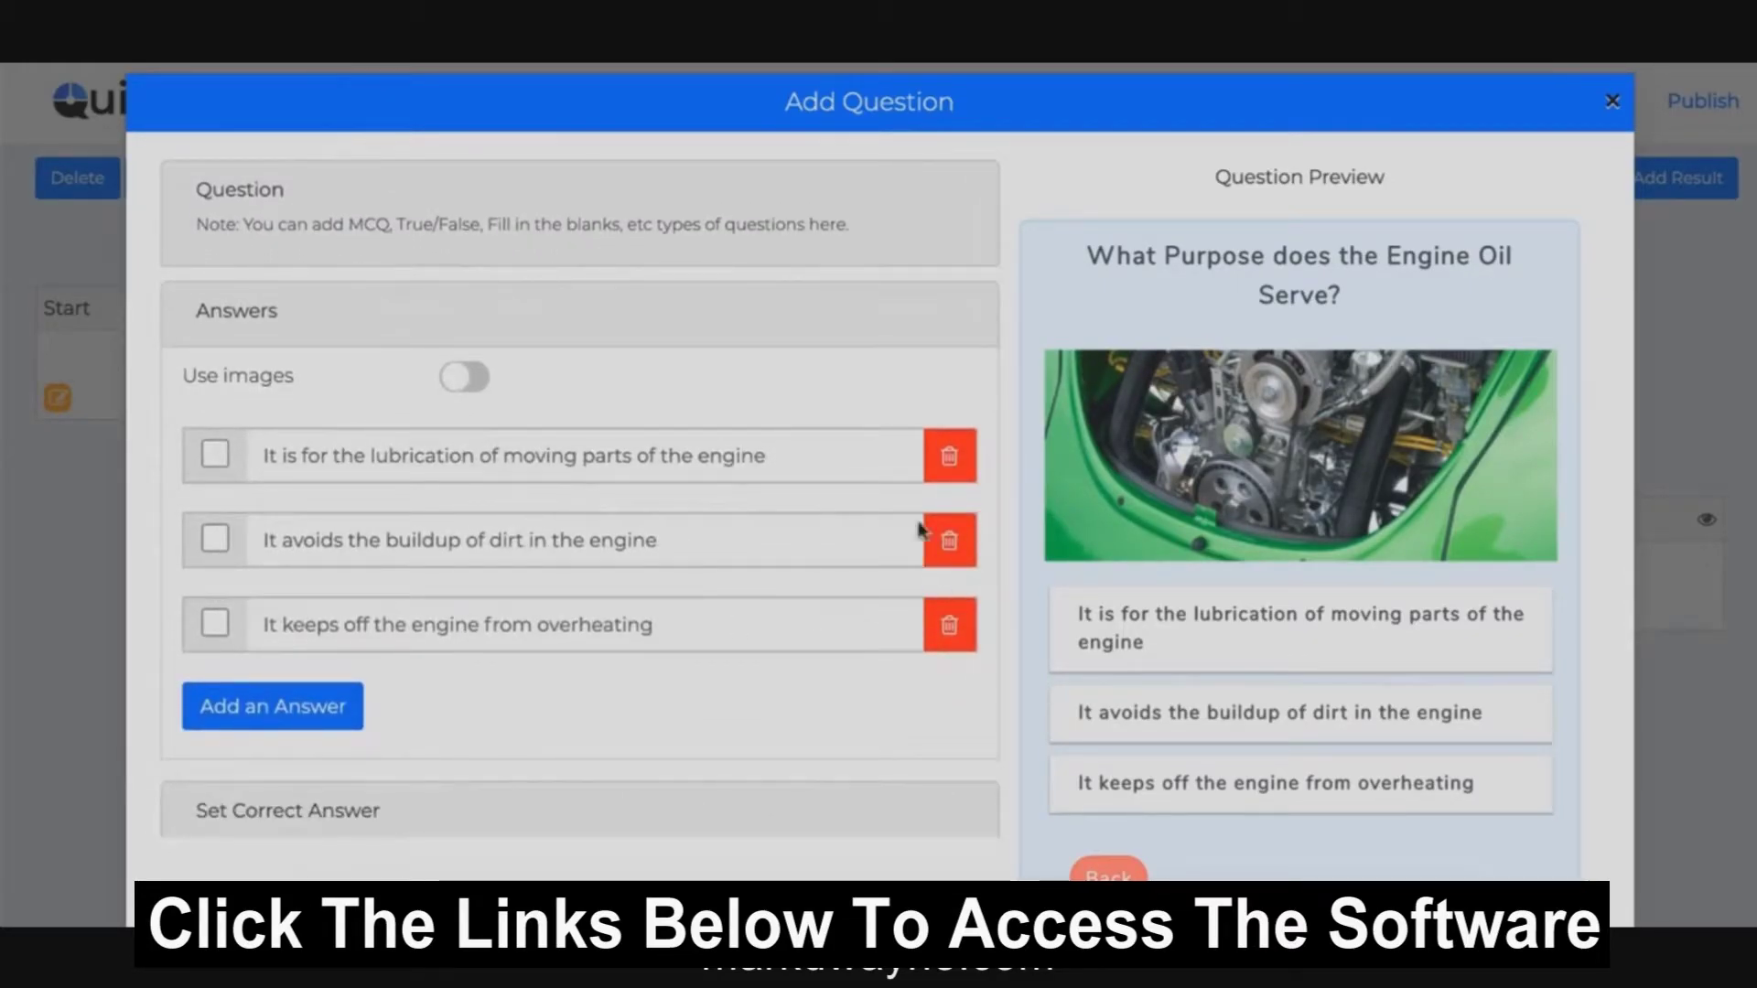
left_click(465, 378)
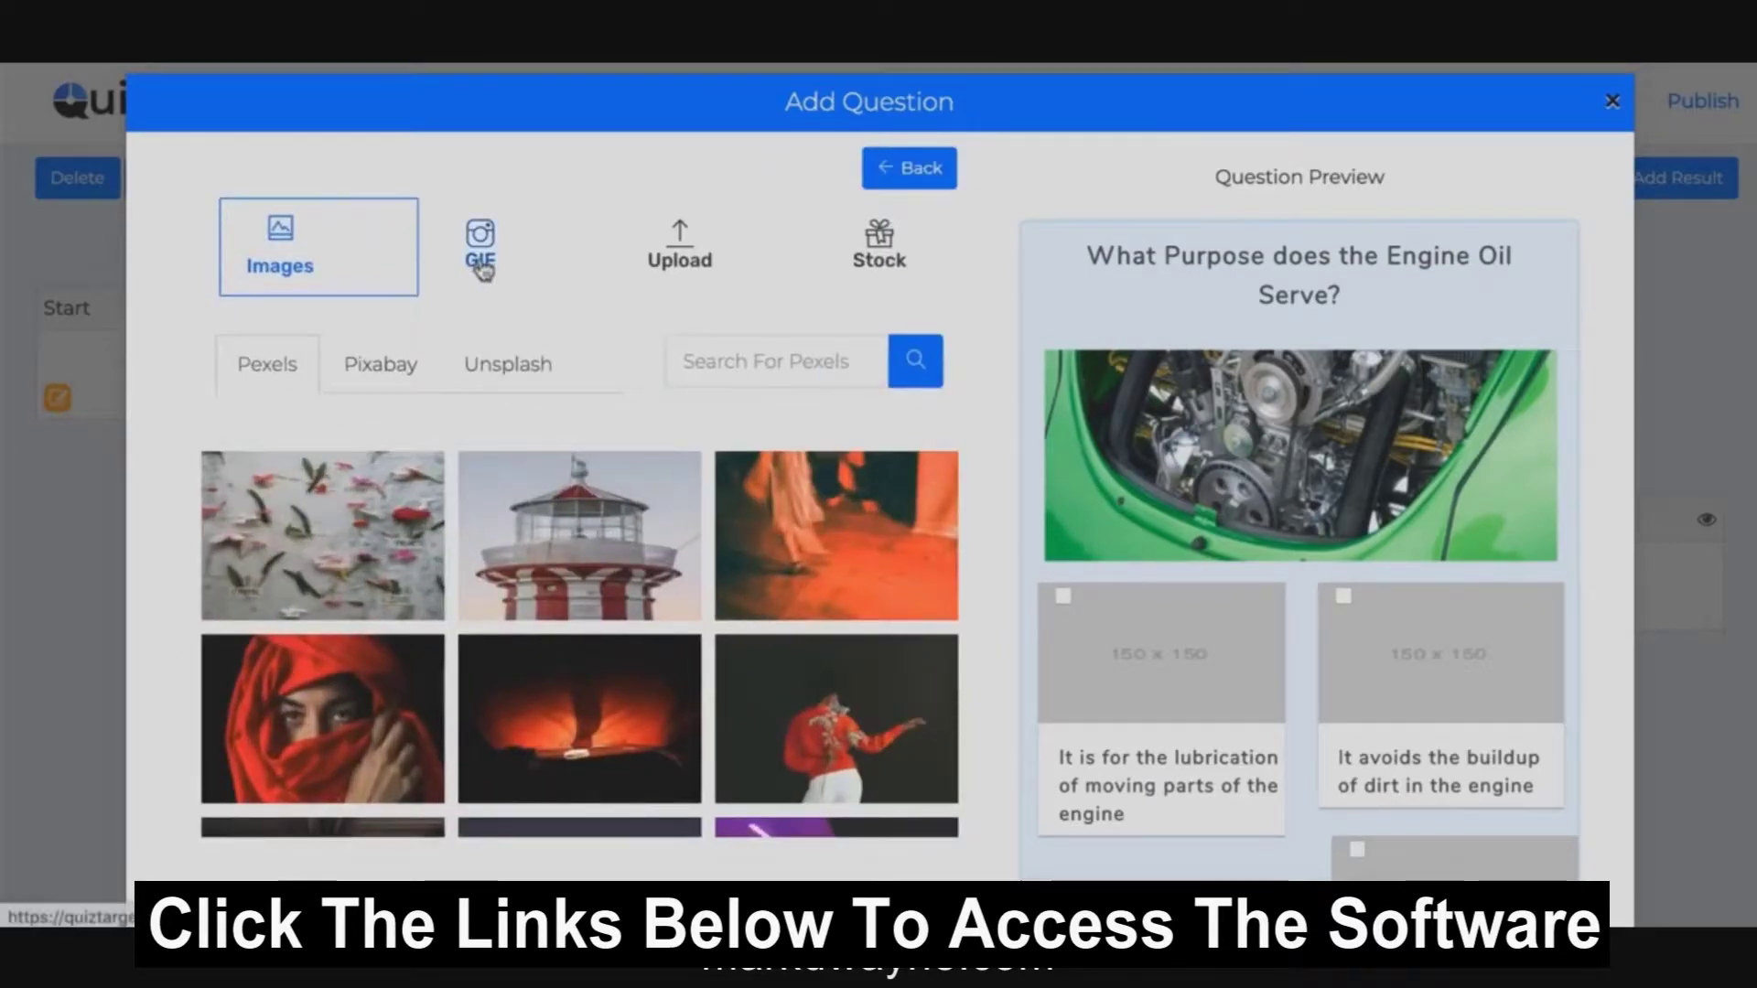
left_click(552, 539)
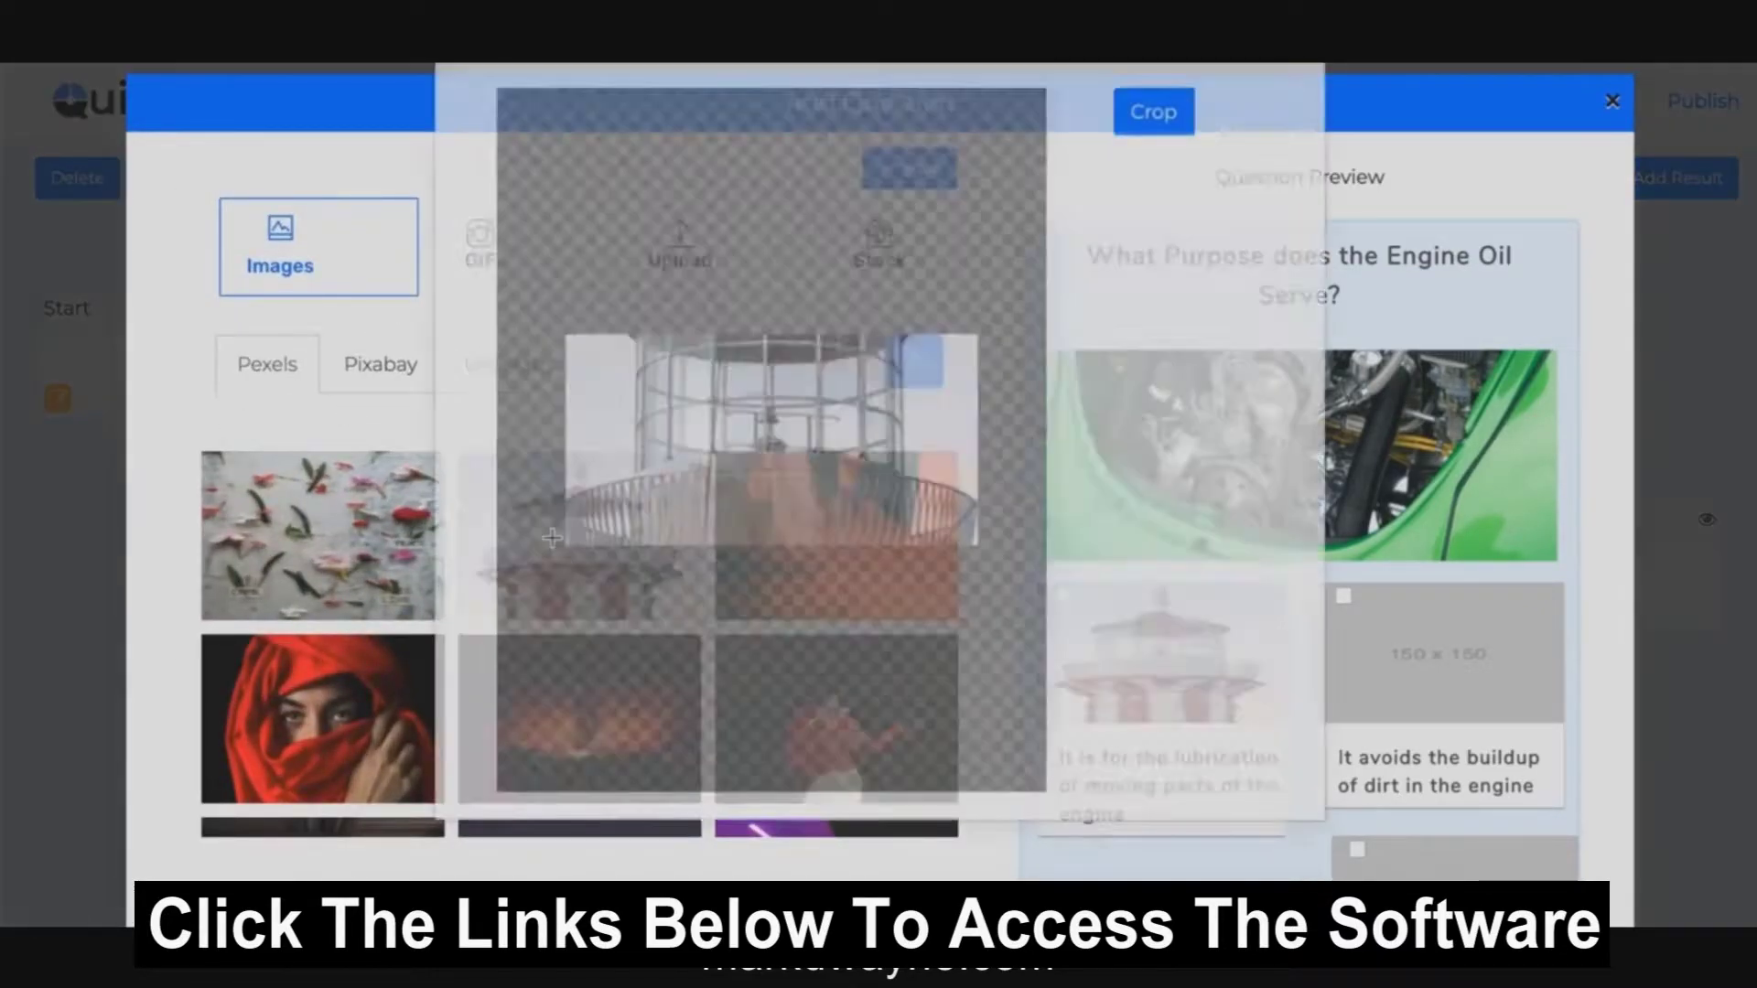
left_click(1152, 212)
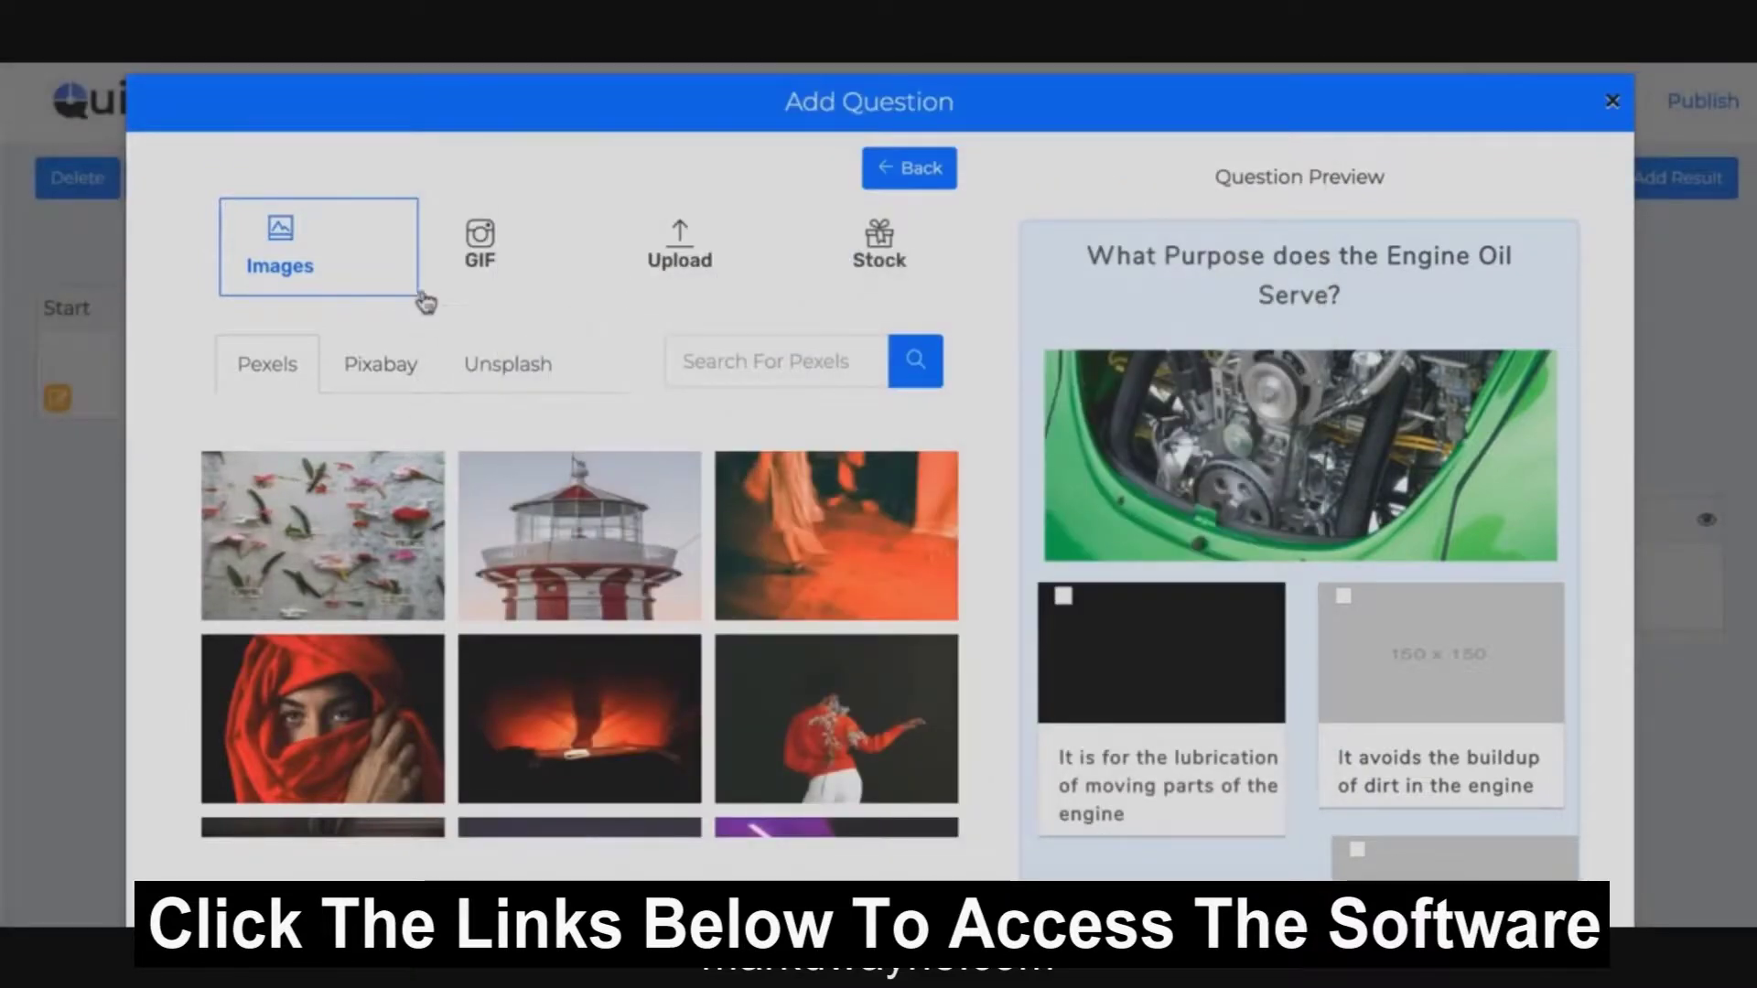
left_click(926, 172)
Step: Turn on the timer and skipping in Question 1's settings, then close the editor
scroll(387, 538, "down", 3)
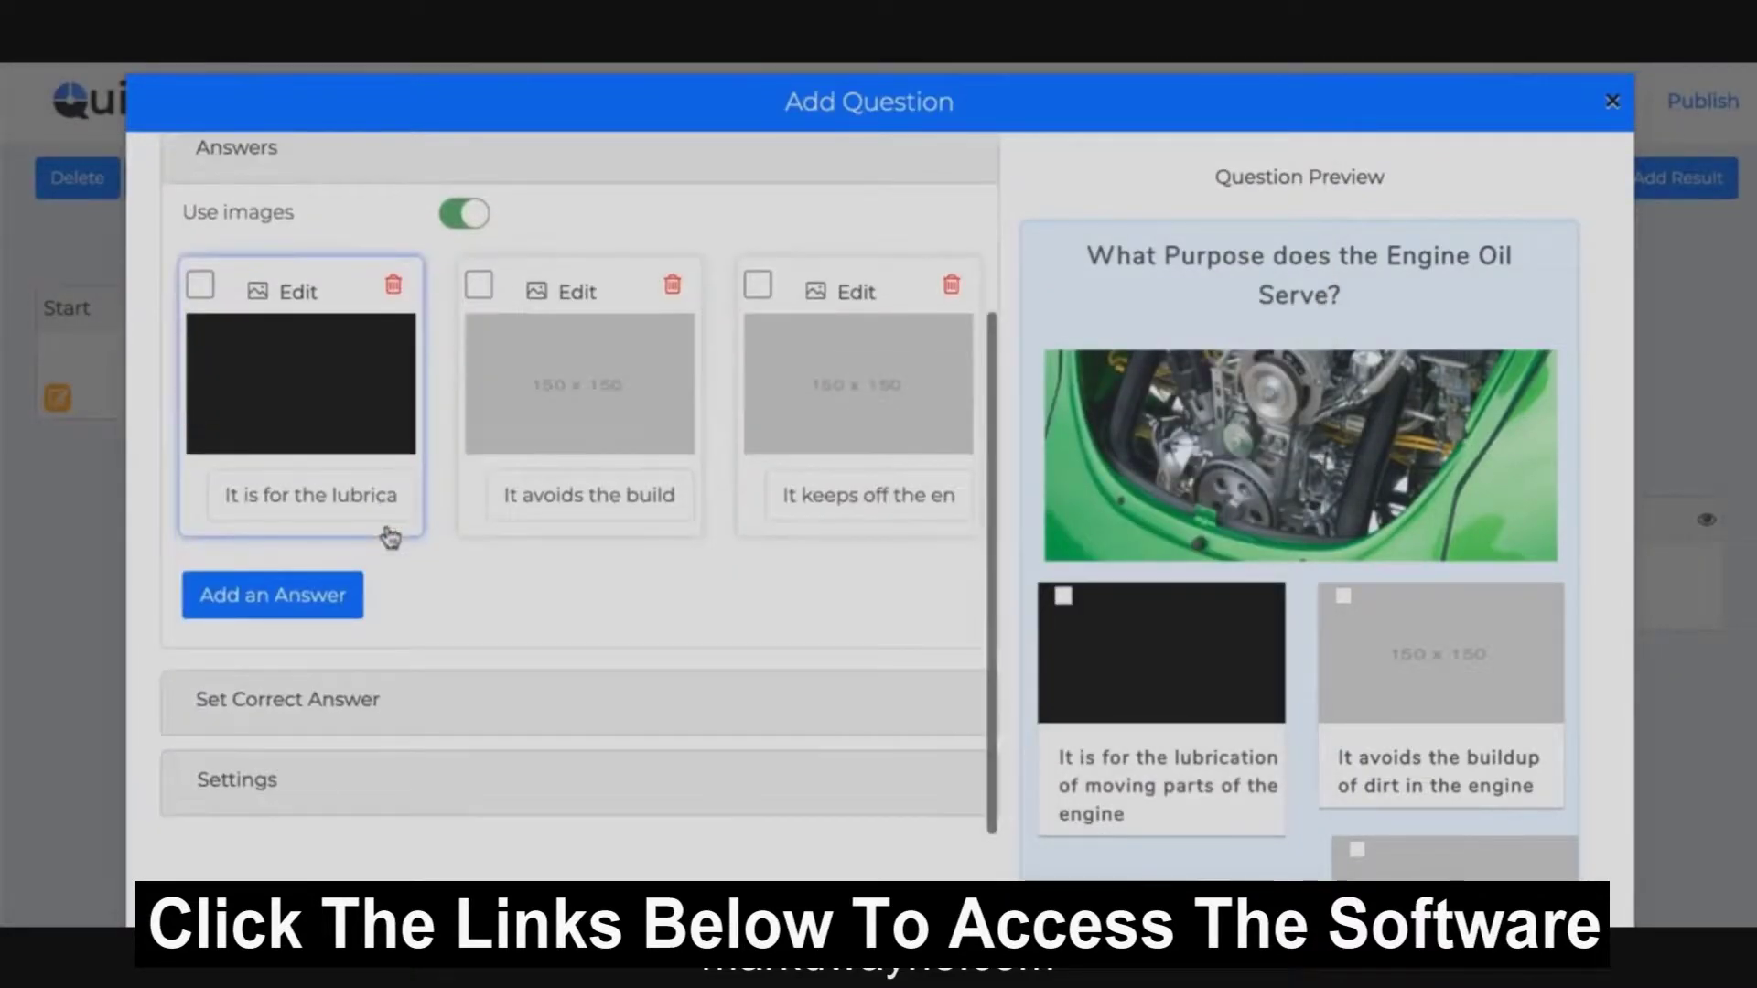
scroll(491, 577, "down", 4)
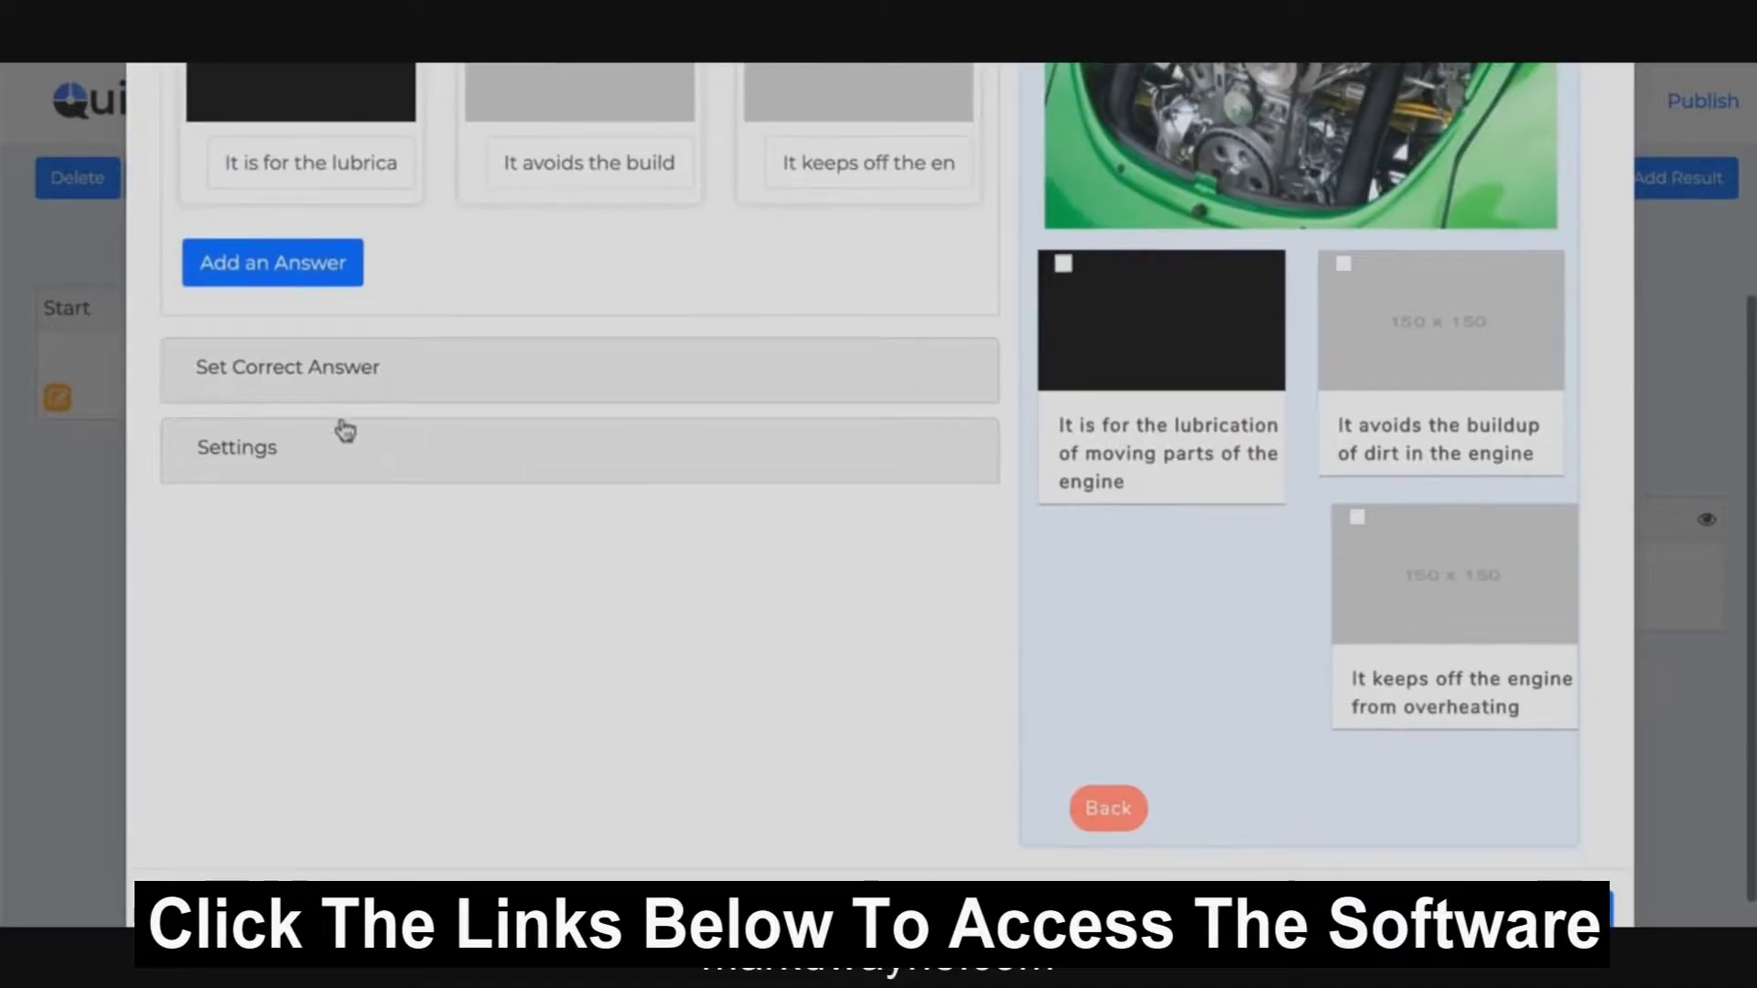
left_click(310, 375)
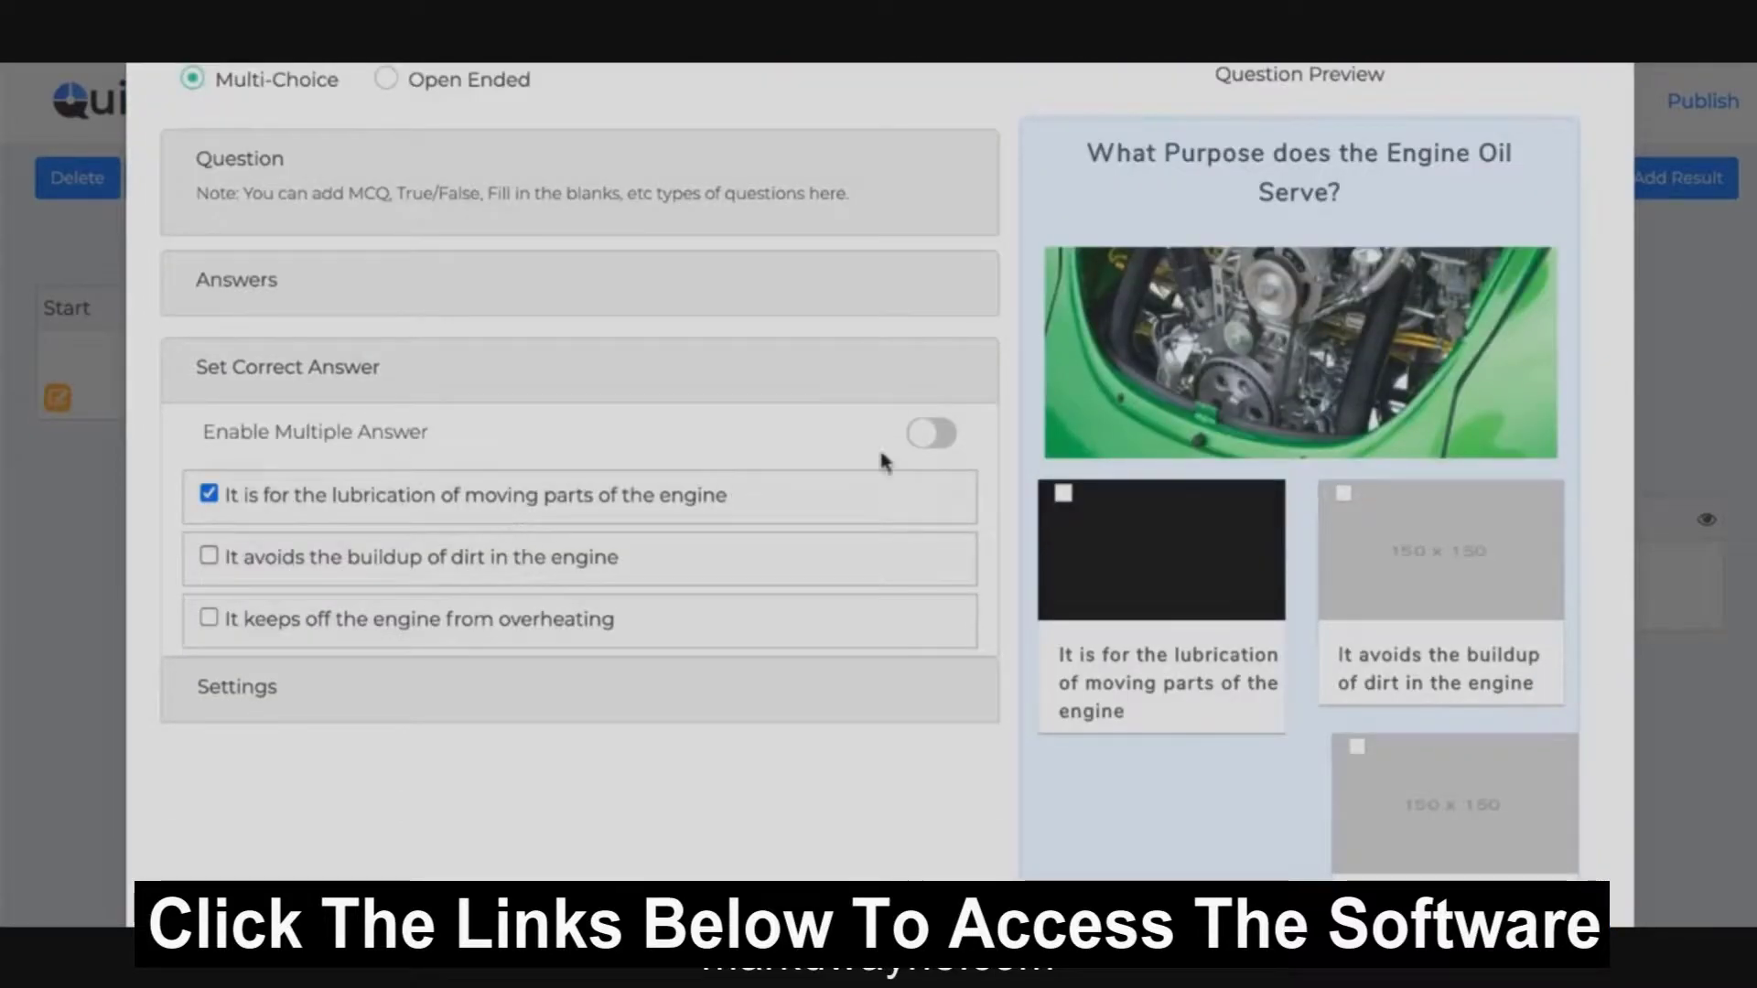
left_click(218, 703)
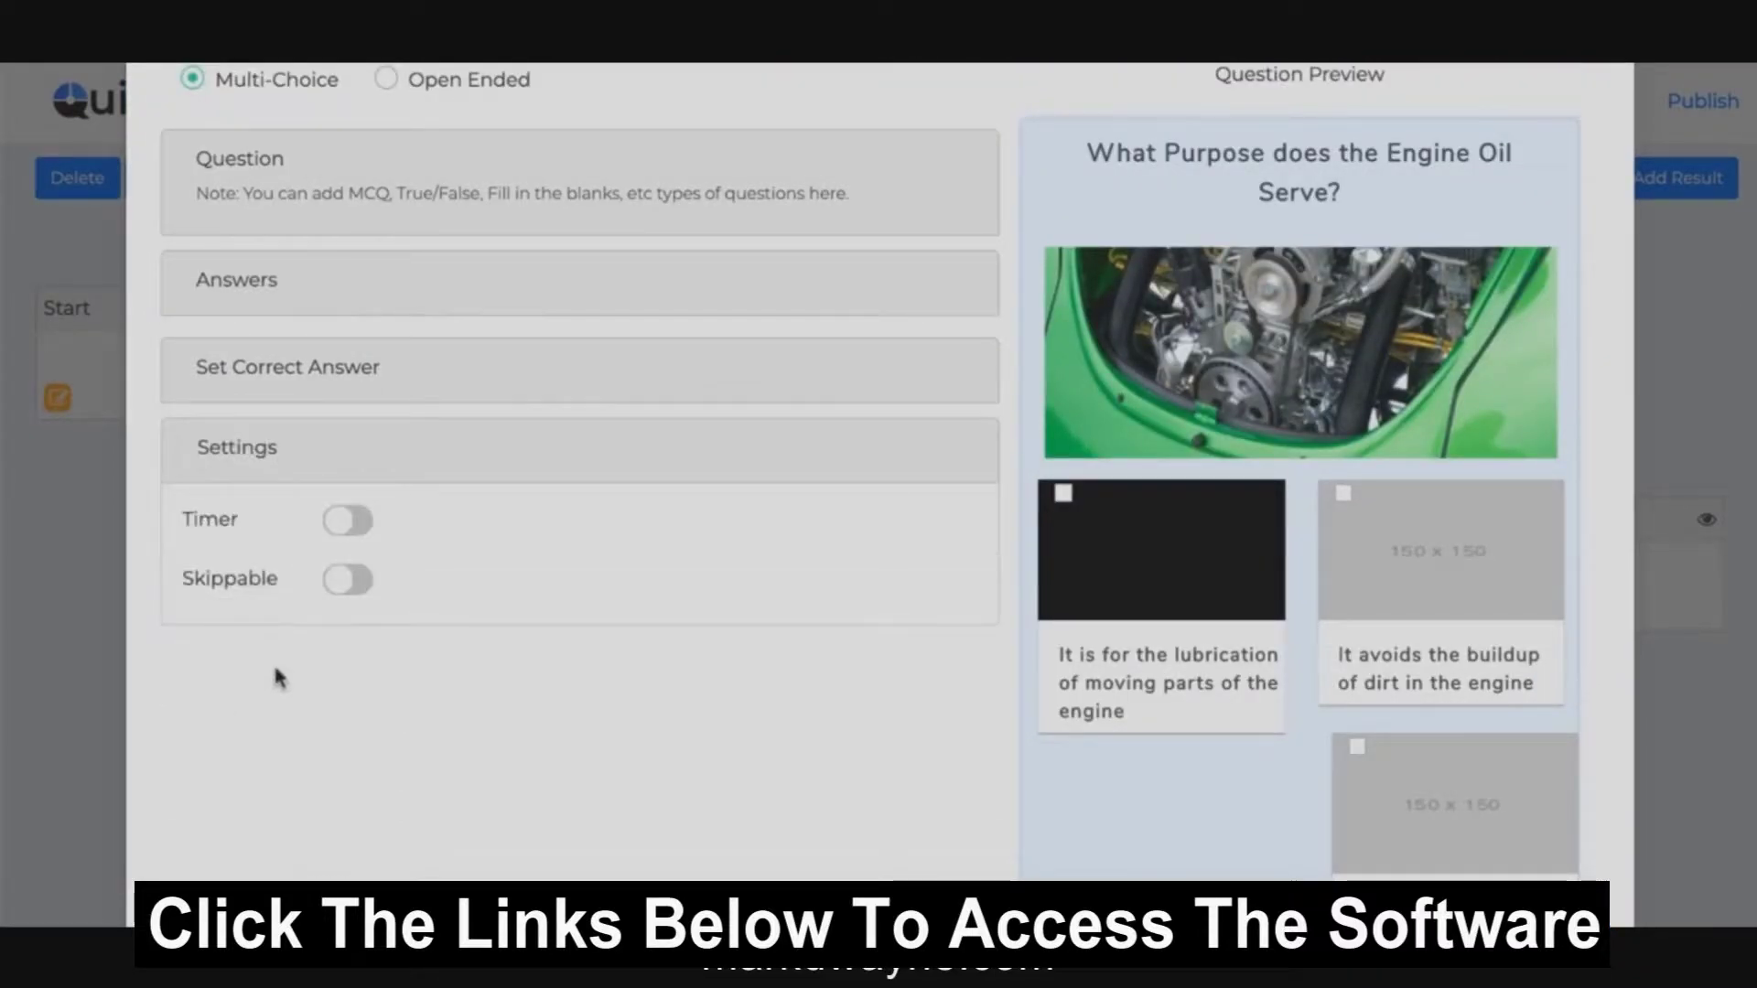
left_click(346, 523)
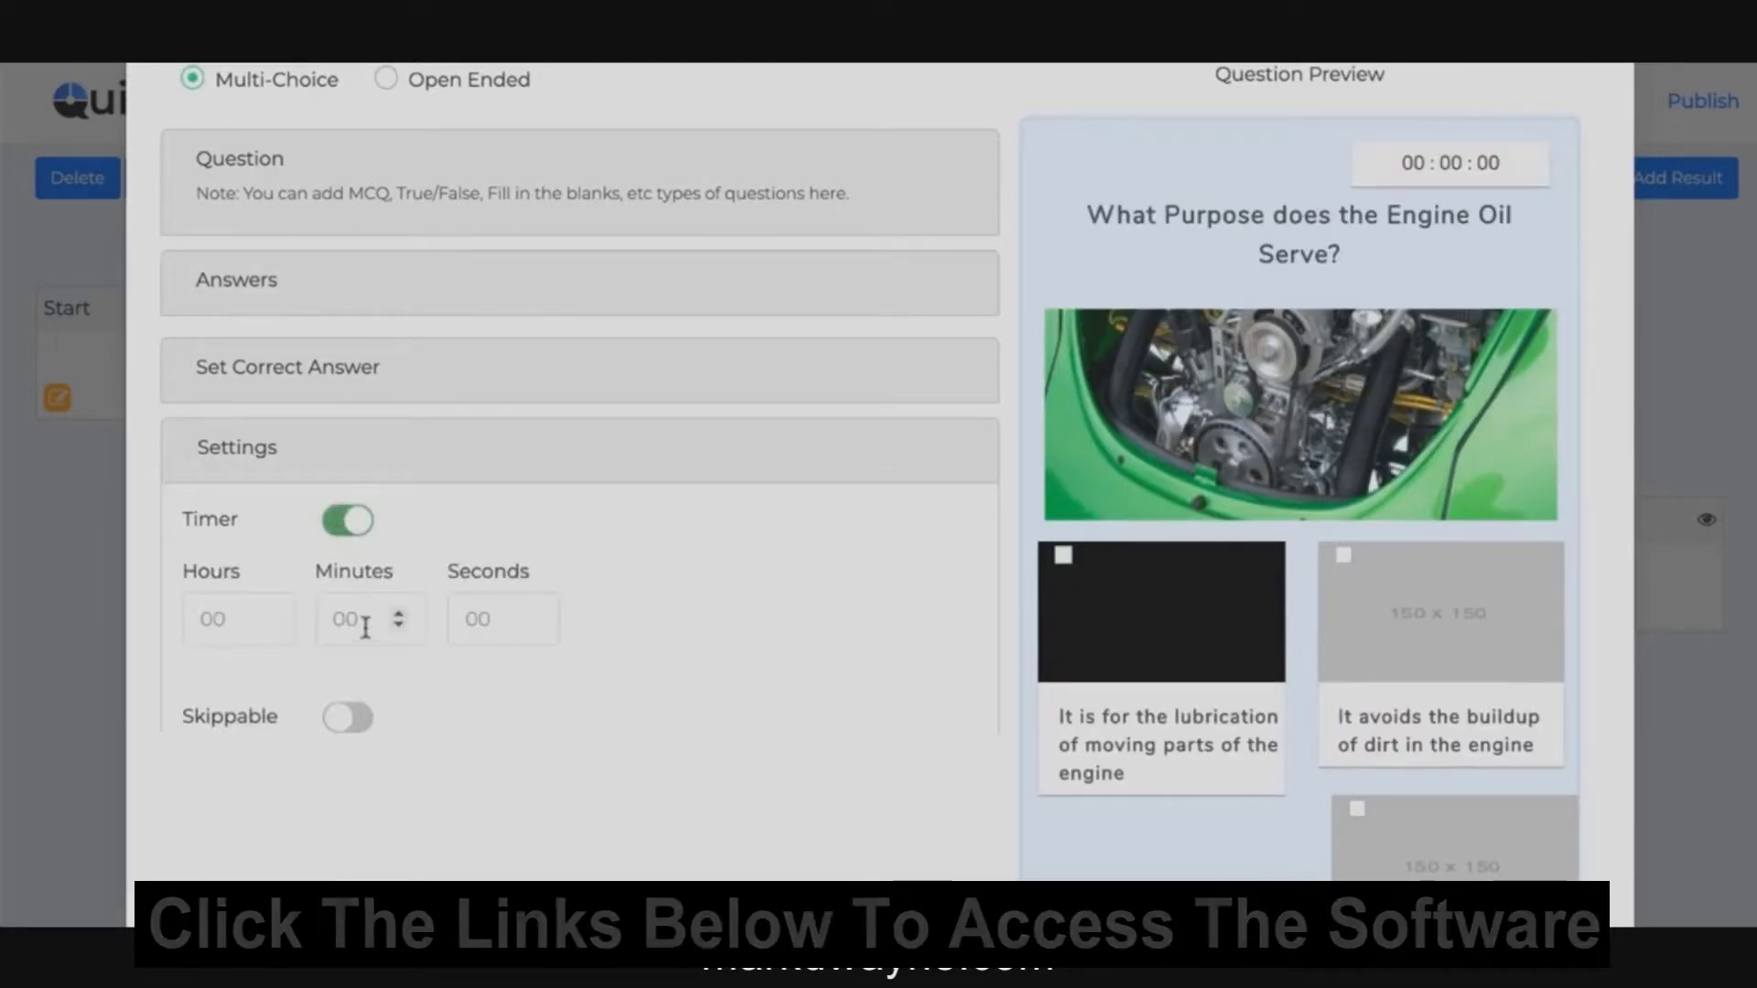
left_click(349, 721)
scroll(722, 648, "up", 2)
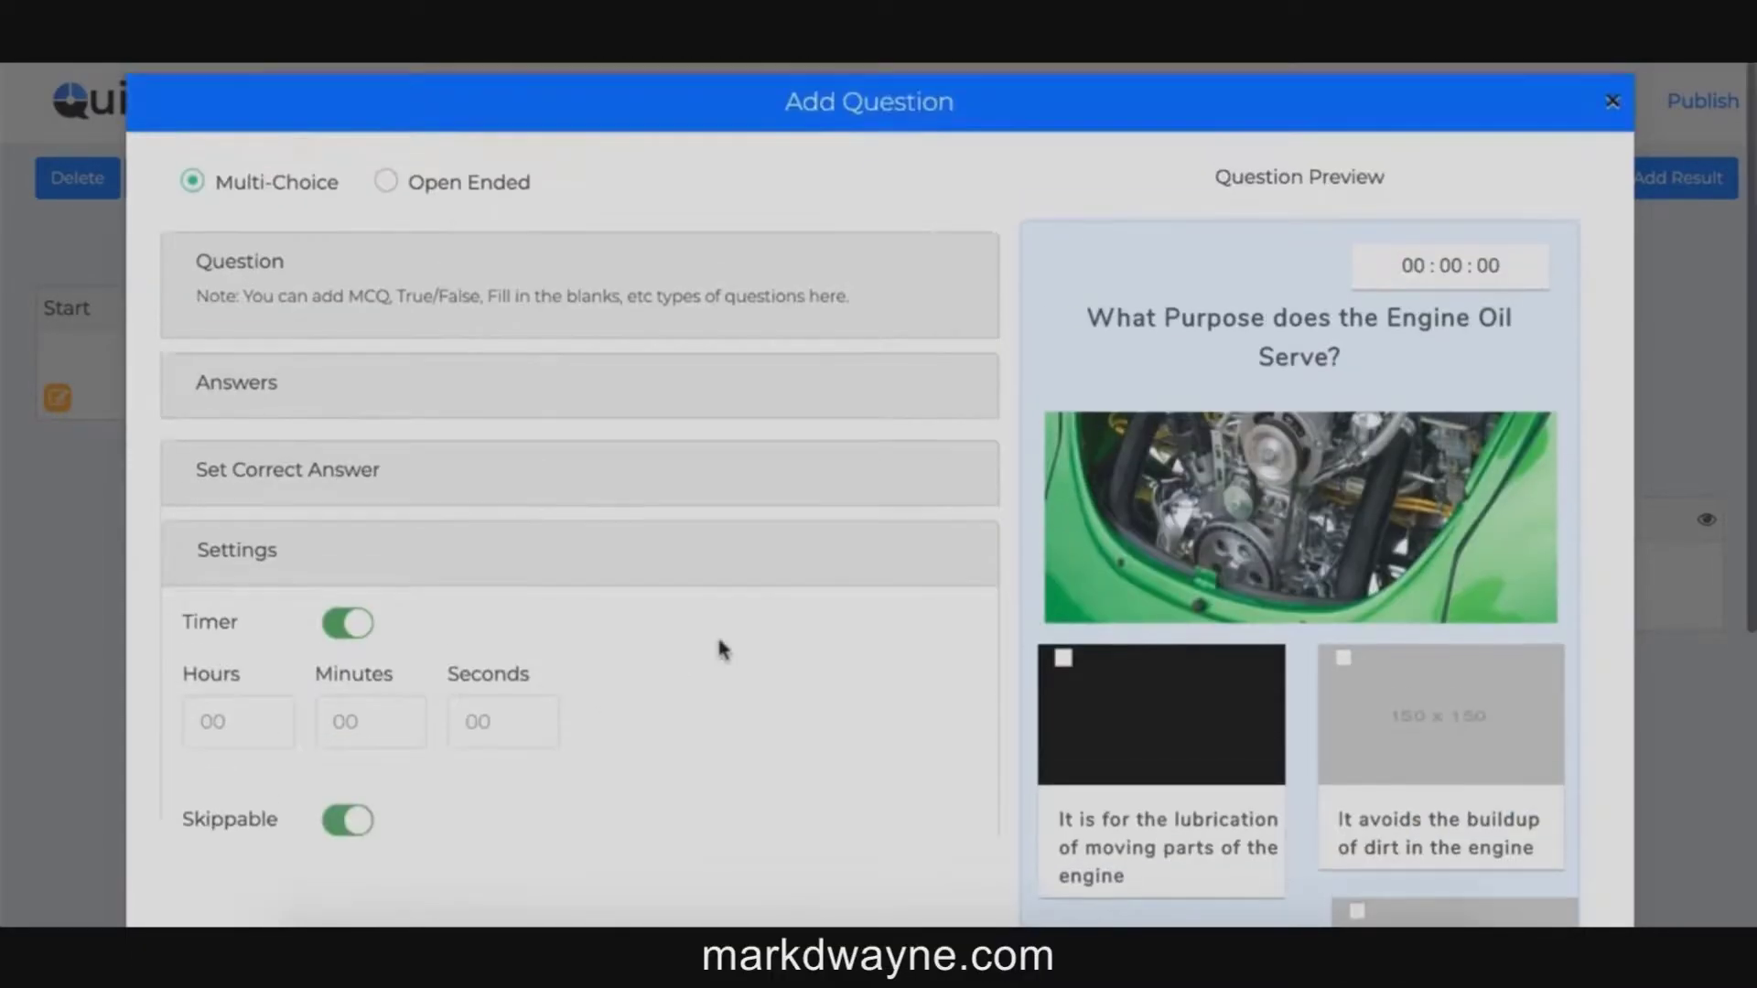
left_click(1612, 103)
Step: Discard the question edits, open the lead form, try Mobile and Social Login, then keep Email
left_click(821, 615)
left_click(1335, 437)
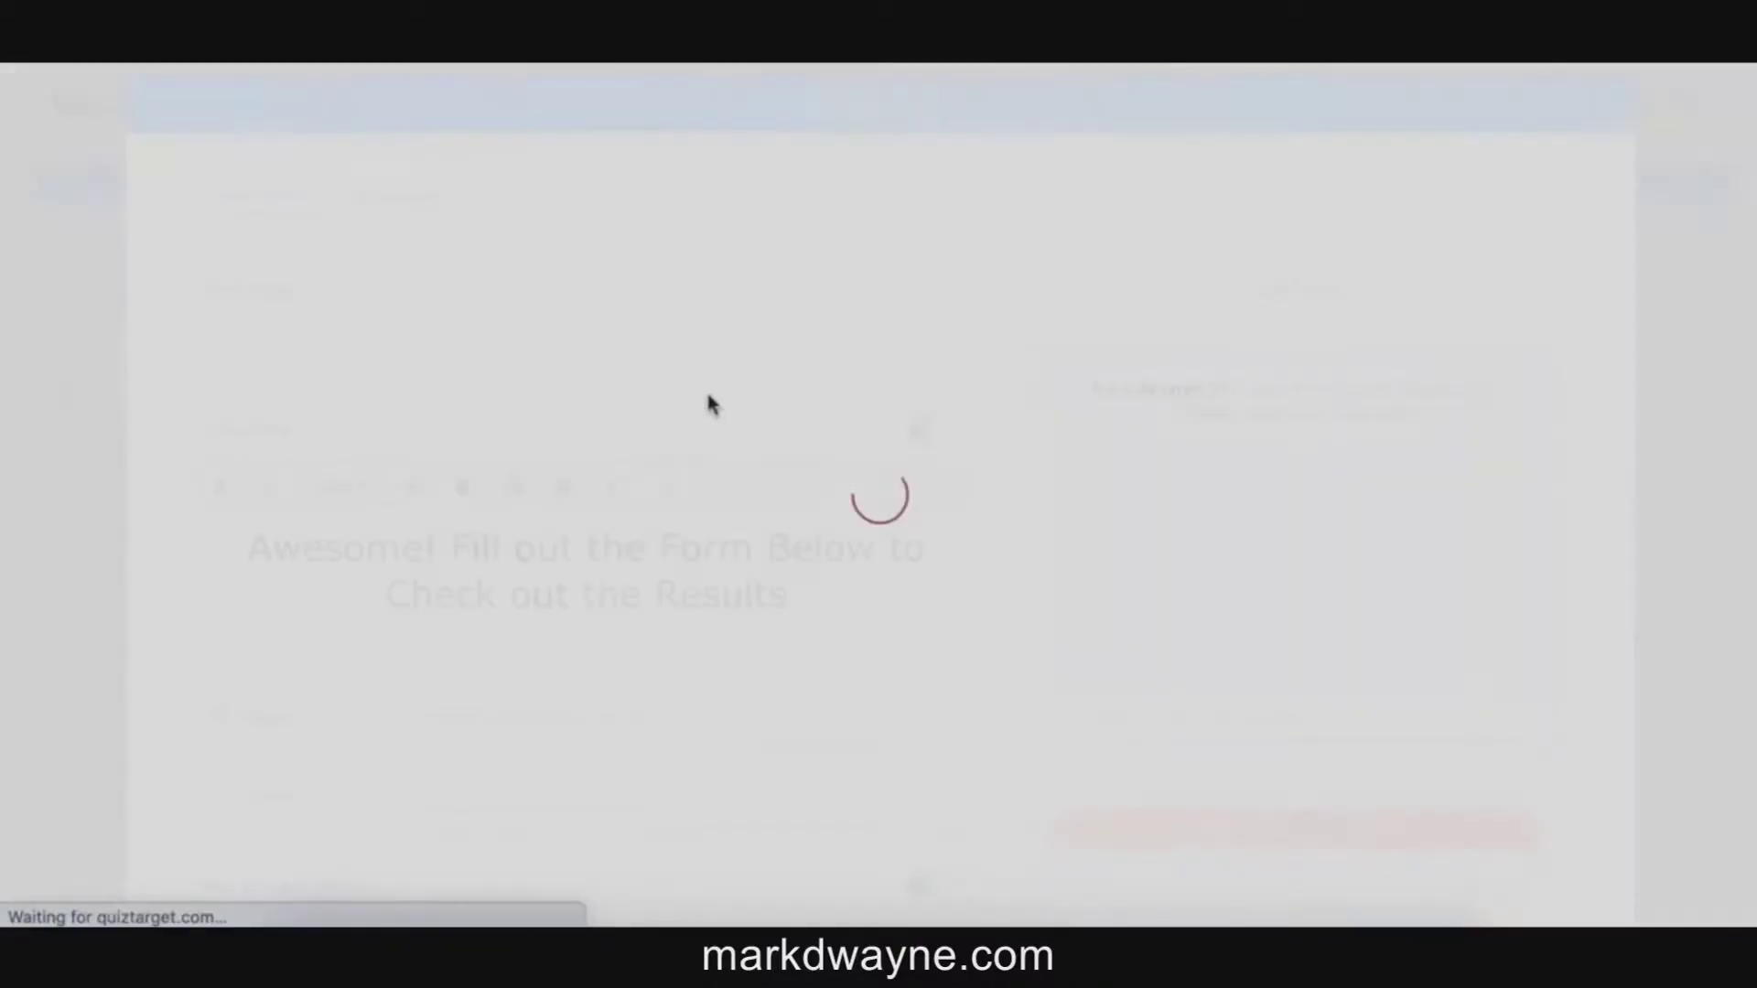
scroll(733, 518, "down", 1)
scroll(732, 523, "up", 1)
left_click(482, 337)
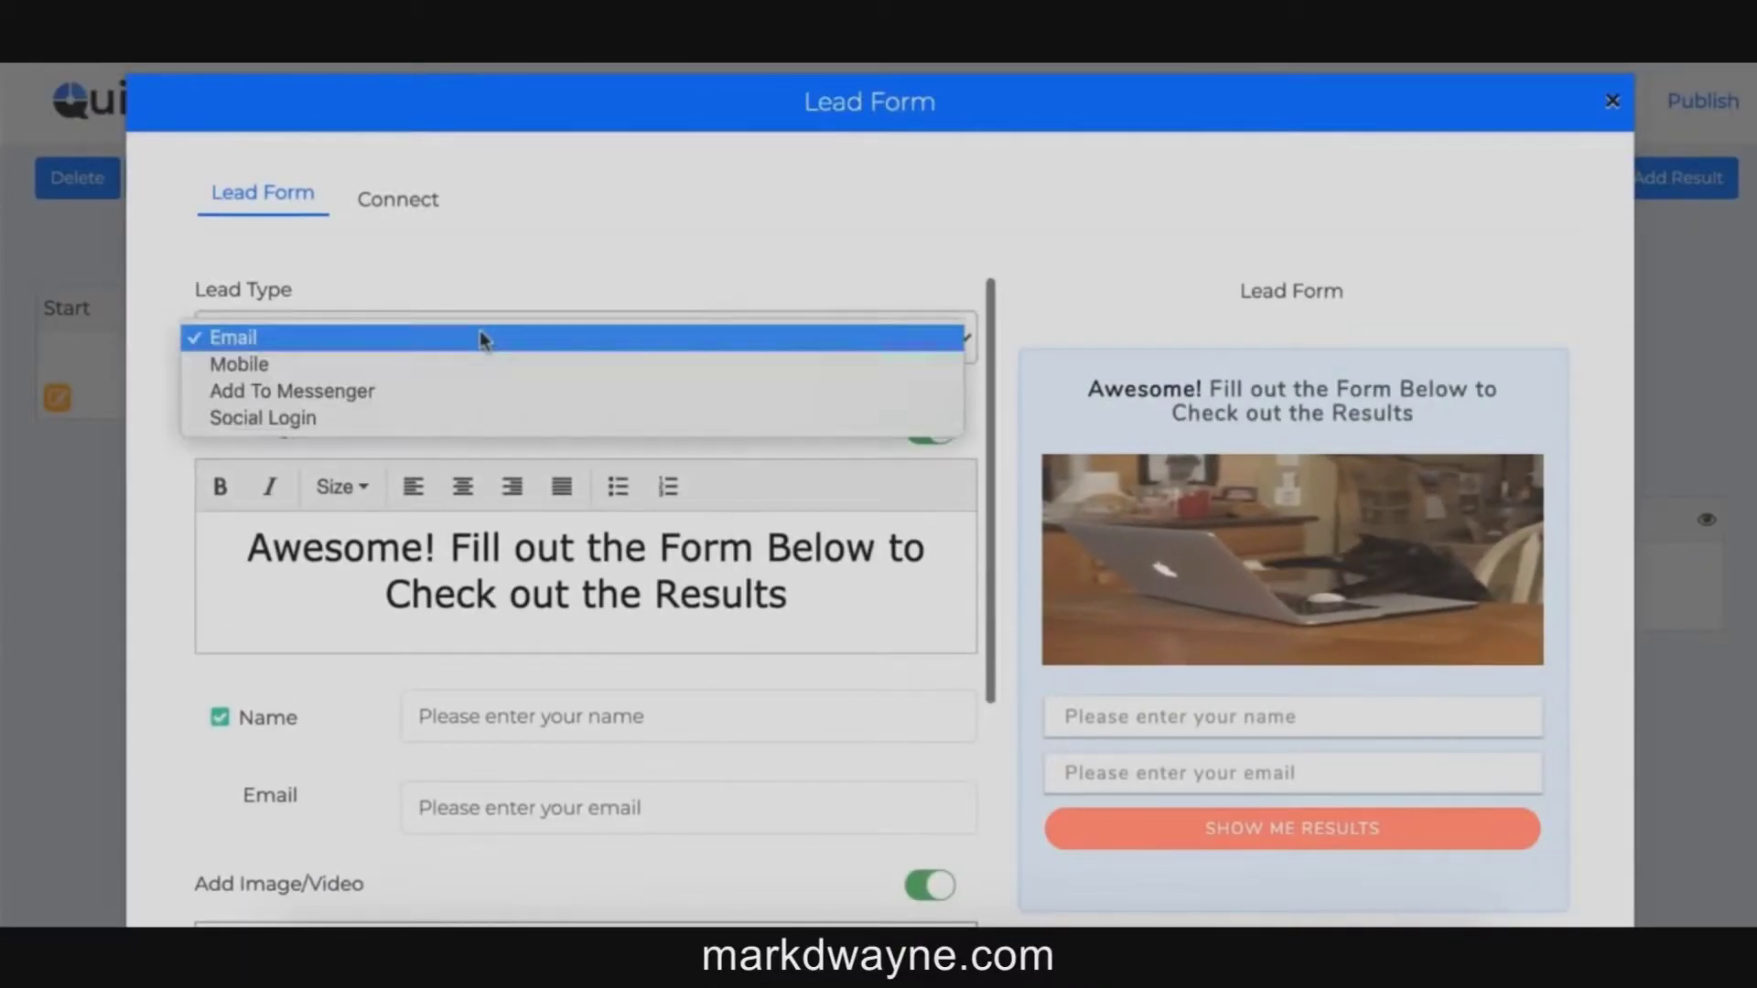
left_click(368, 366)
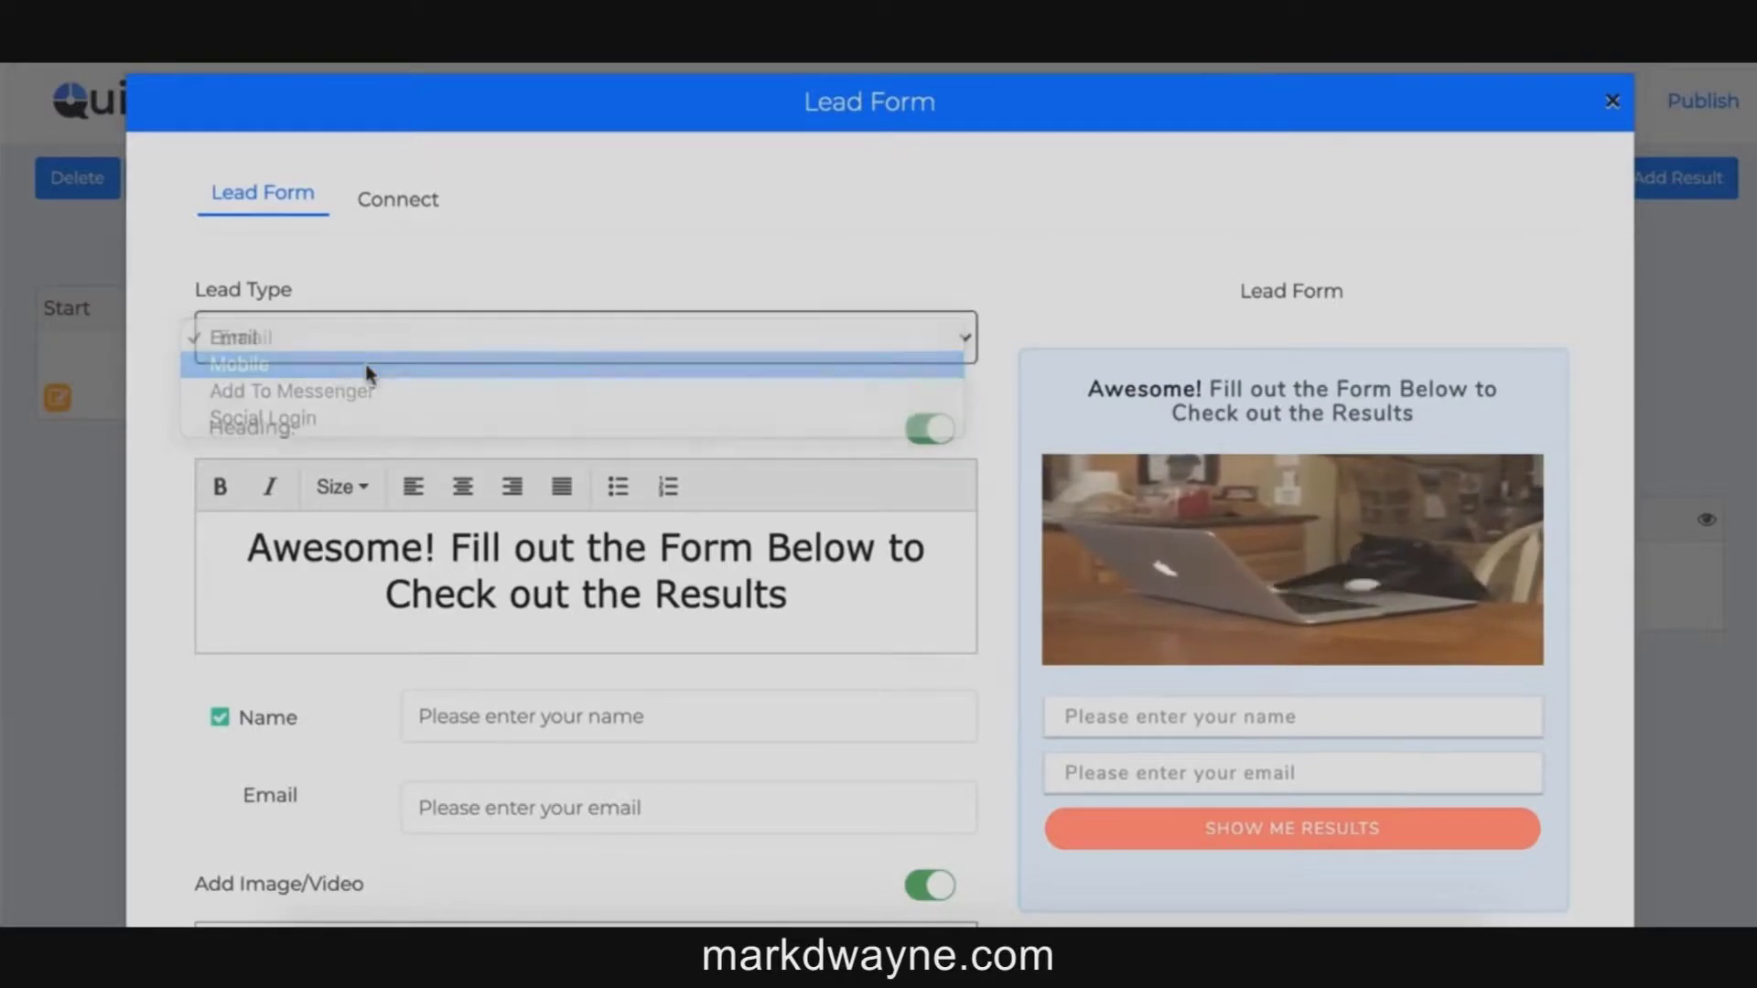
left_click(338, 336)
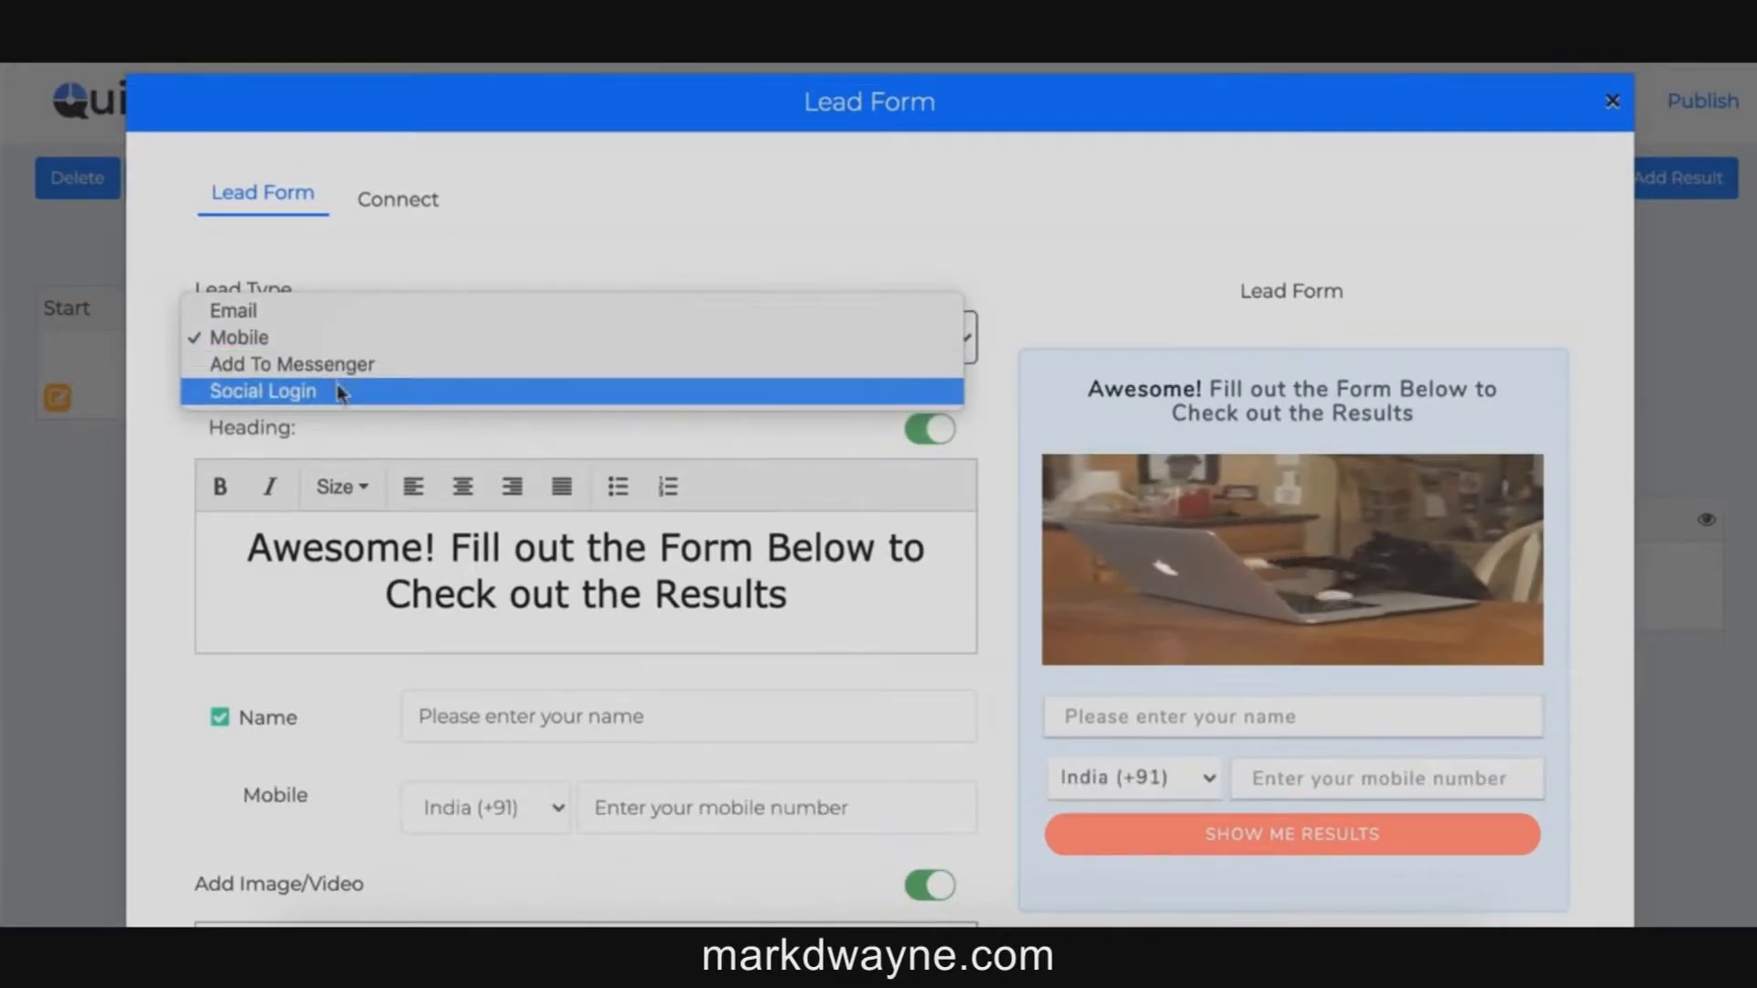
left_click(338, 391)
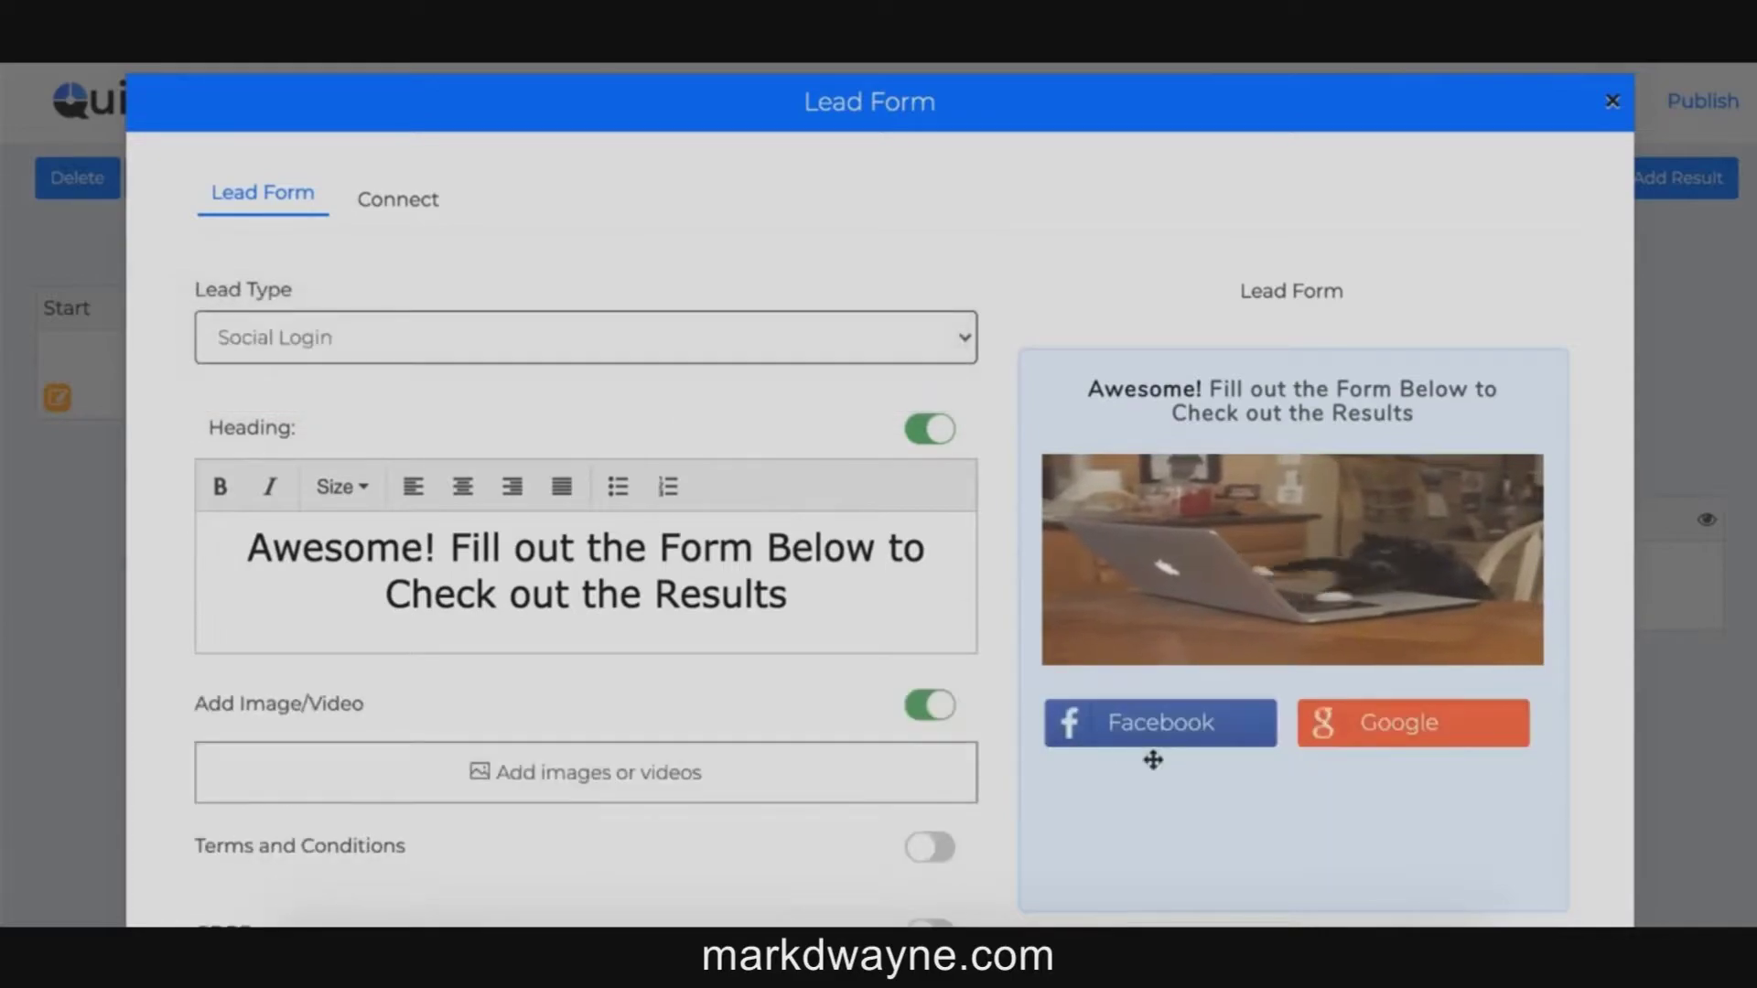
left_click(369, 339)
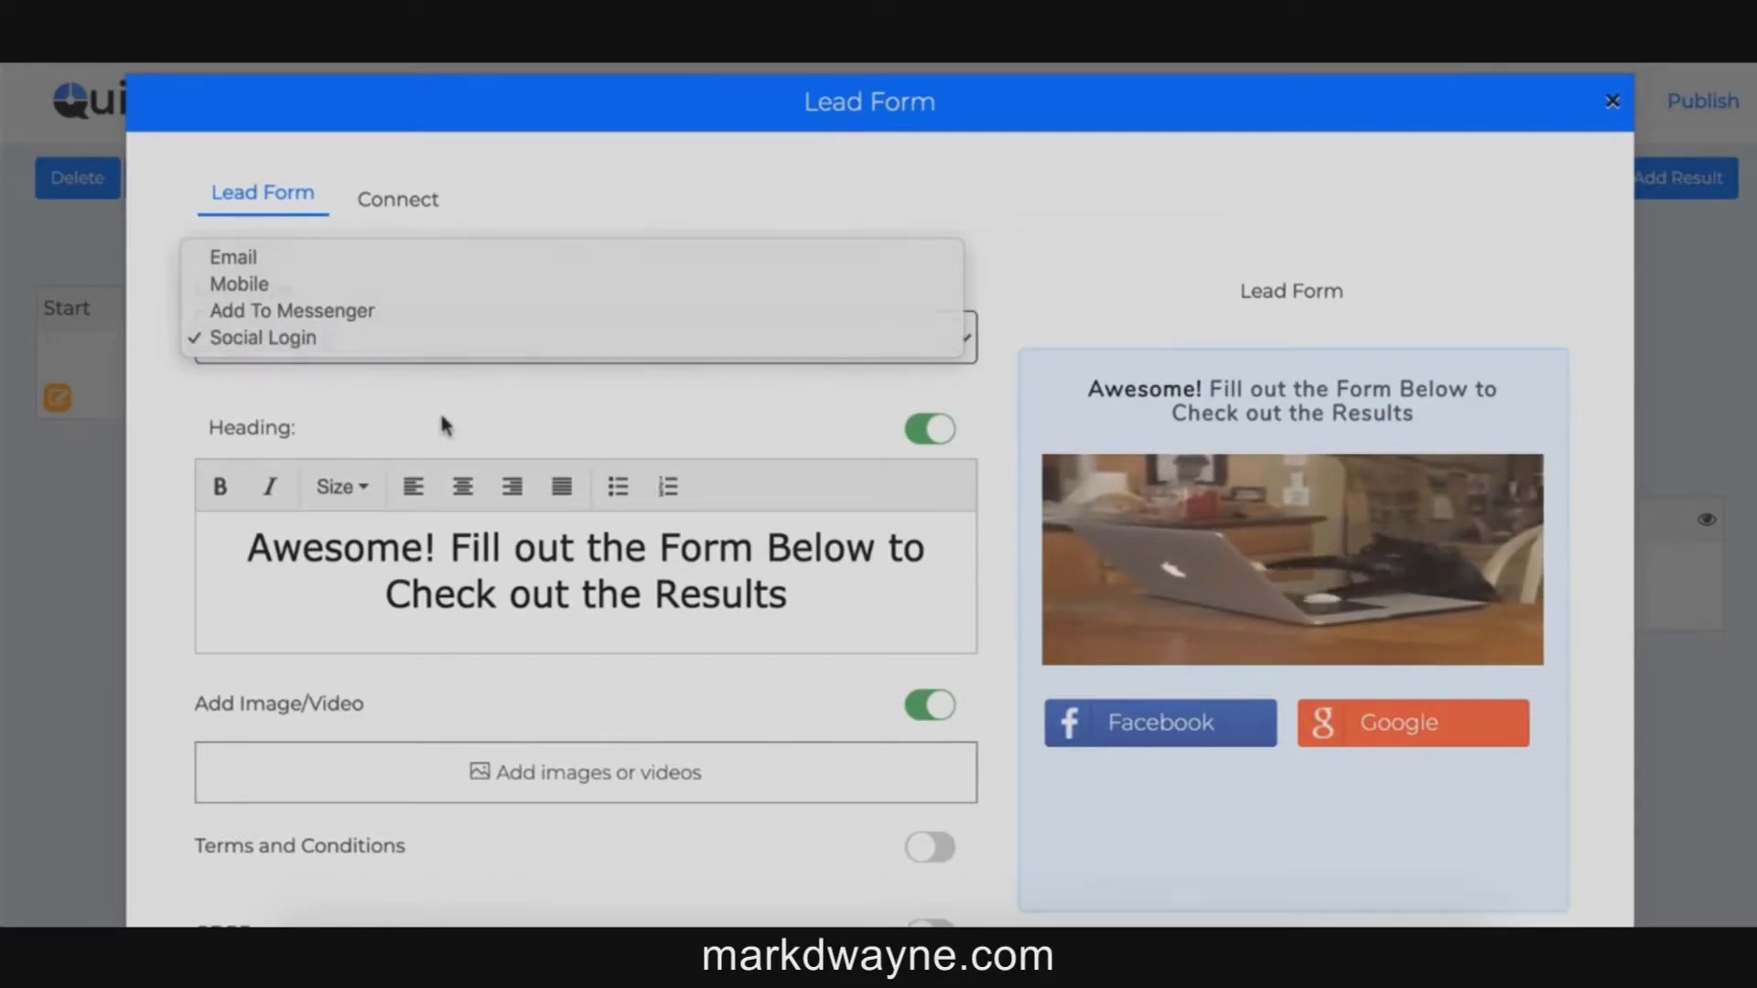
left_click(446, 426)
Step: Look at the lead form's image and video-link upload options without adding media
scroll(444, 430, "down", 3)
left_click(554, 618)
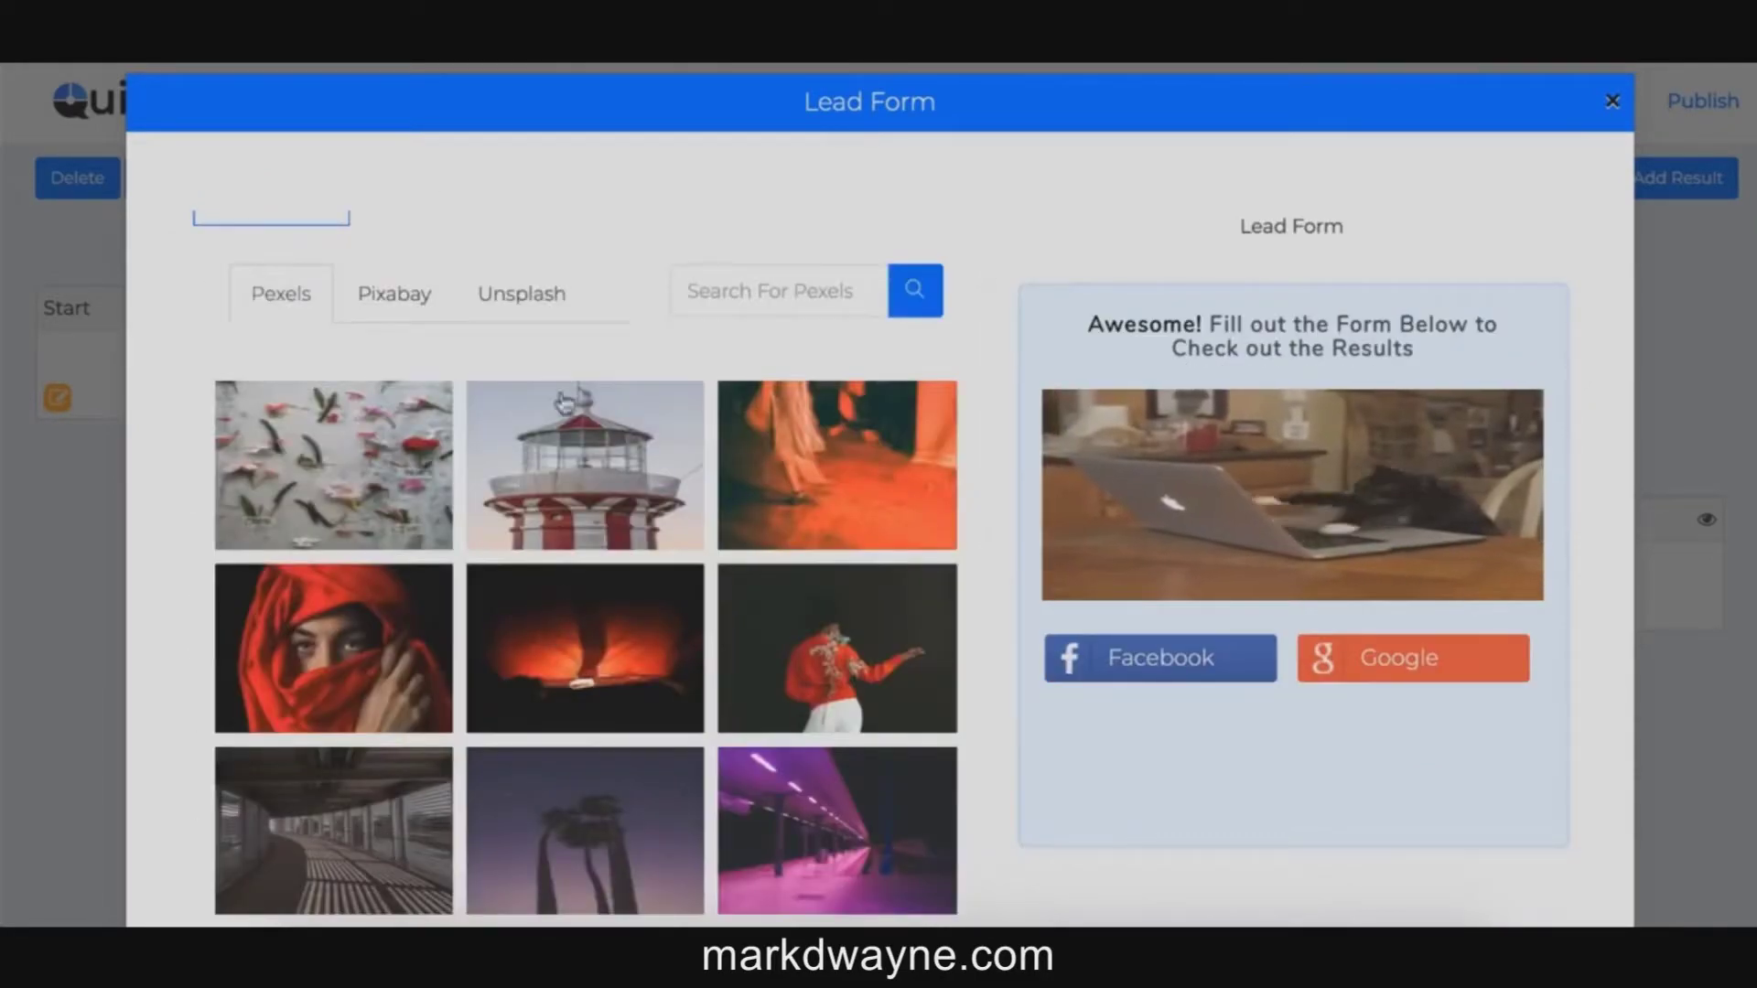
scroll(446, 347, "up", 2)
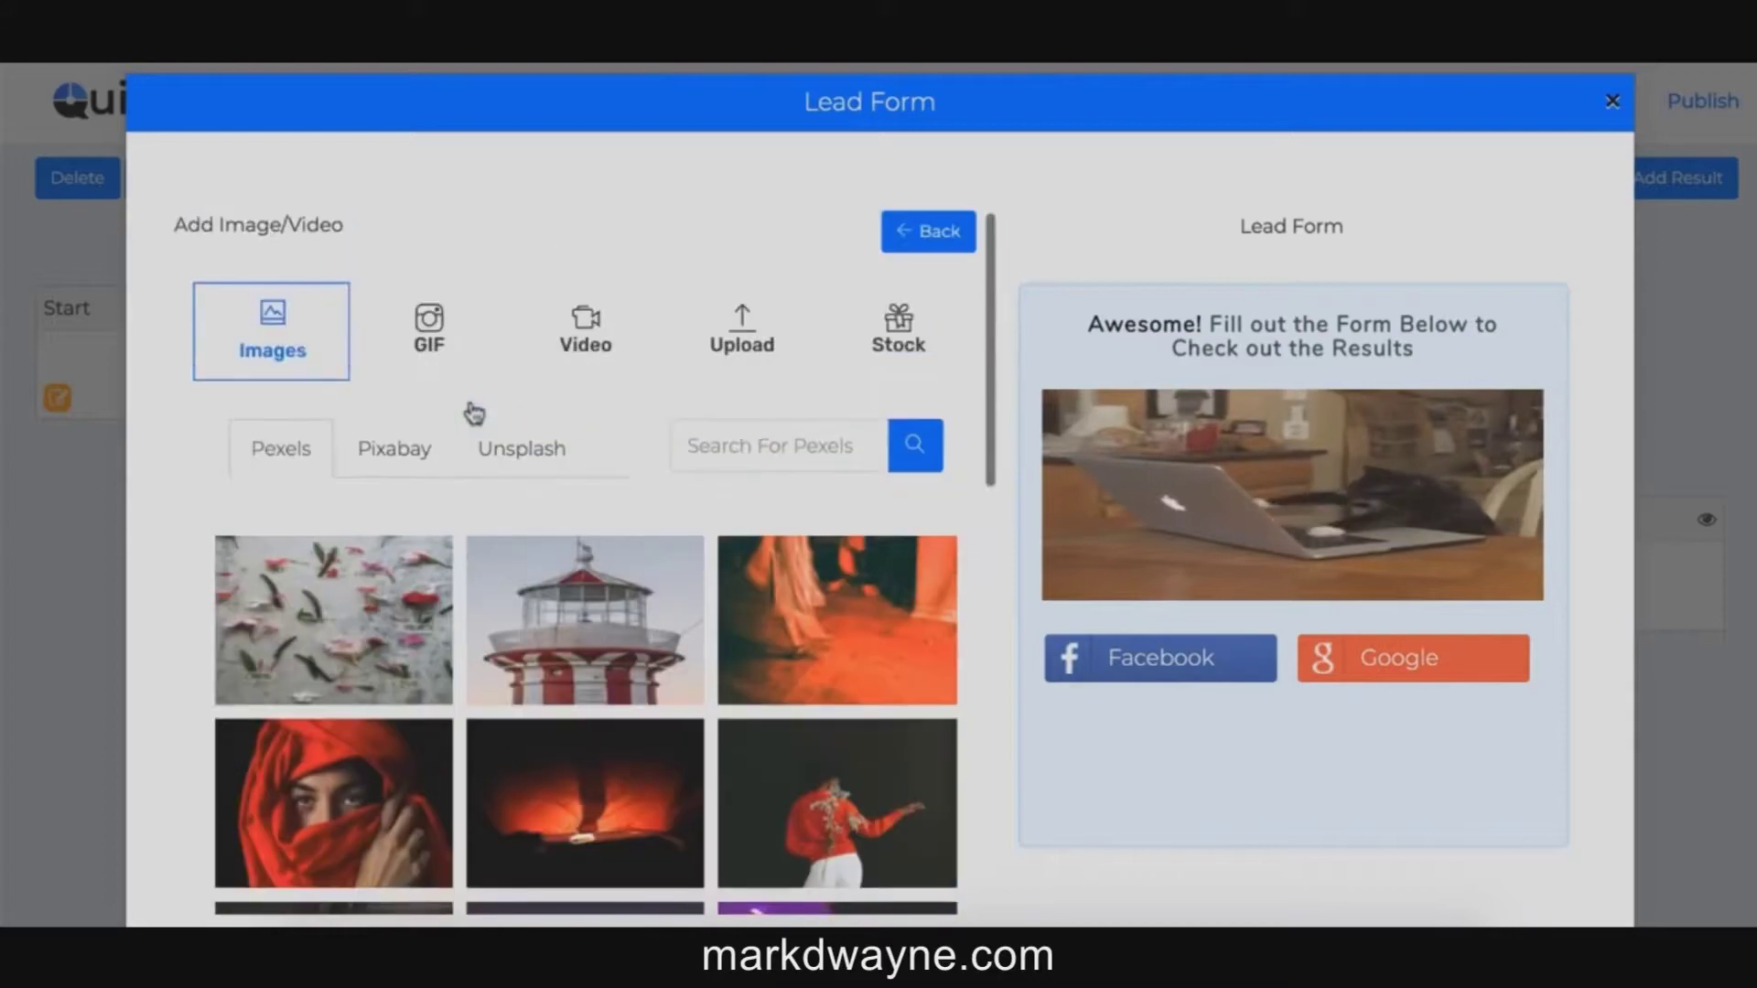
left_click(741, 331)
left_click(583, 329)
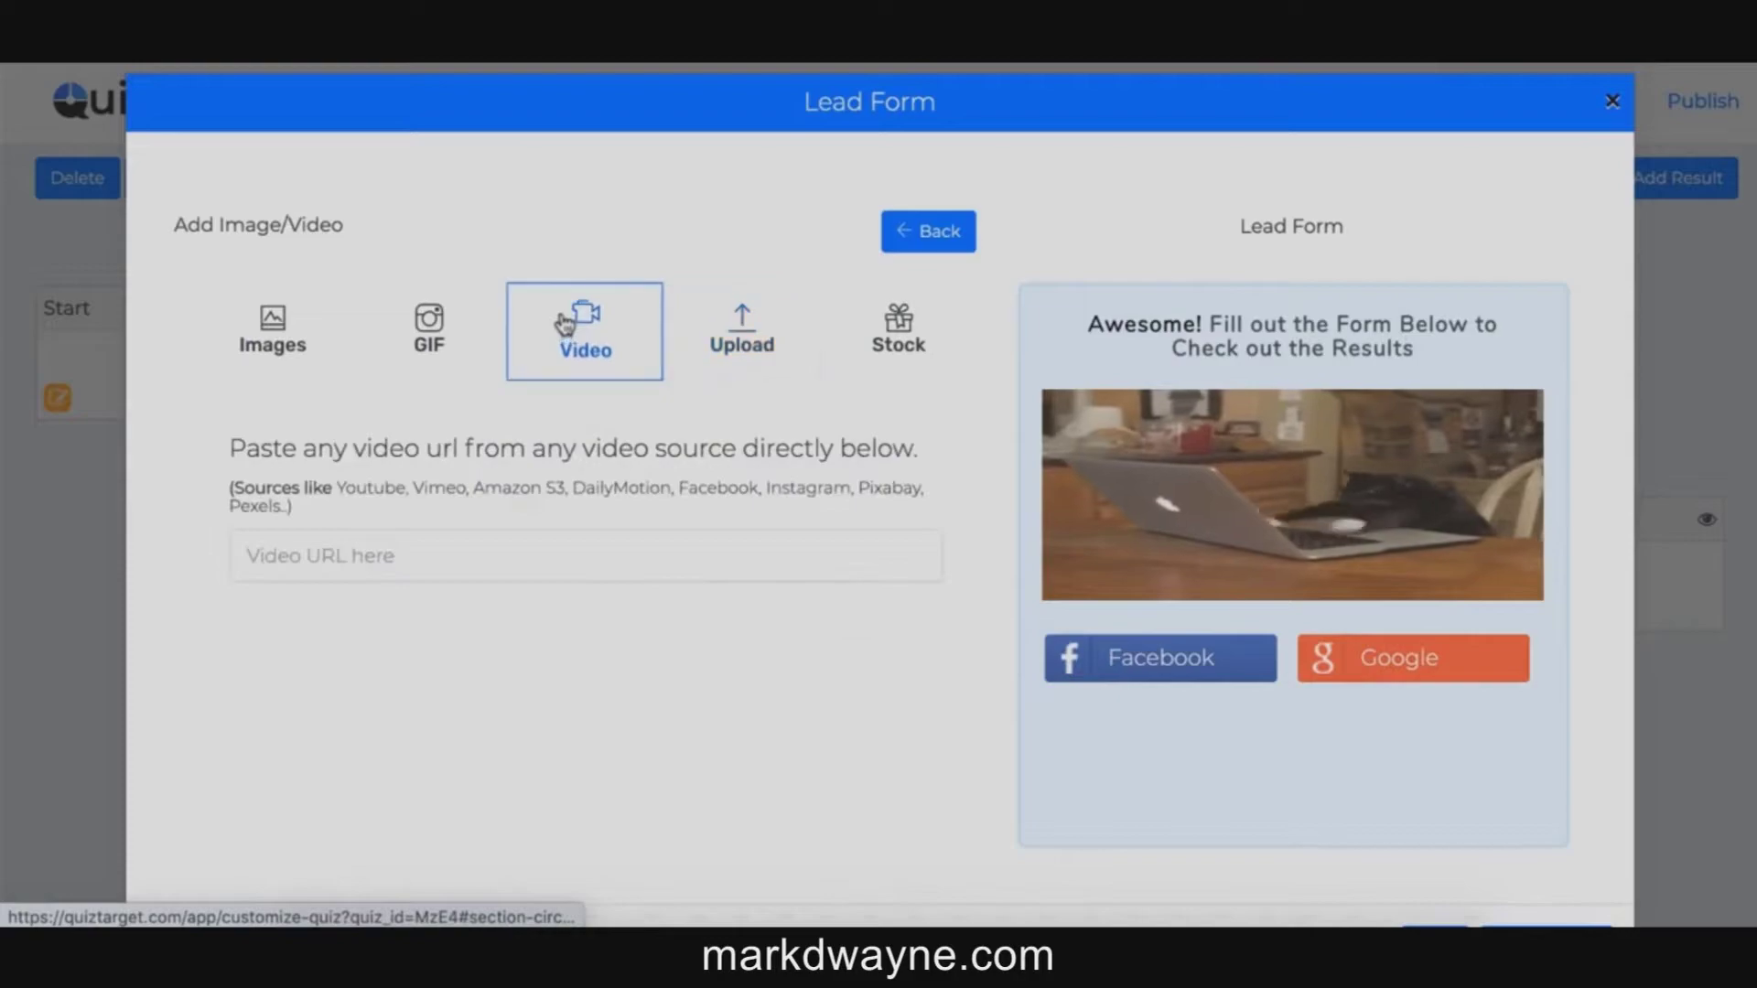
left_click(928, 230)
Step: Switch on GDPR to add a 'Yes, I agree' consent checkbox to the lead form
scroll(848, 422, "down", 2)
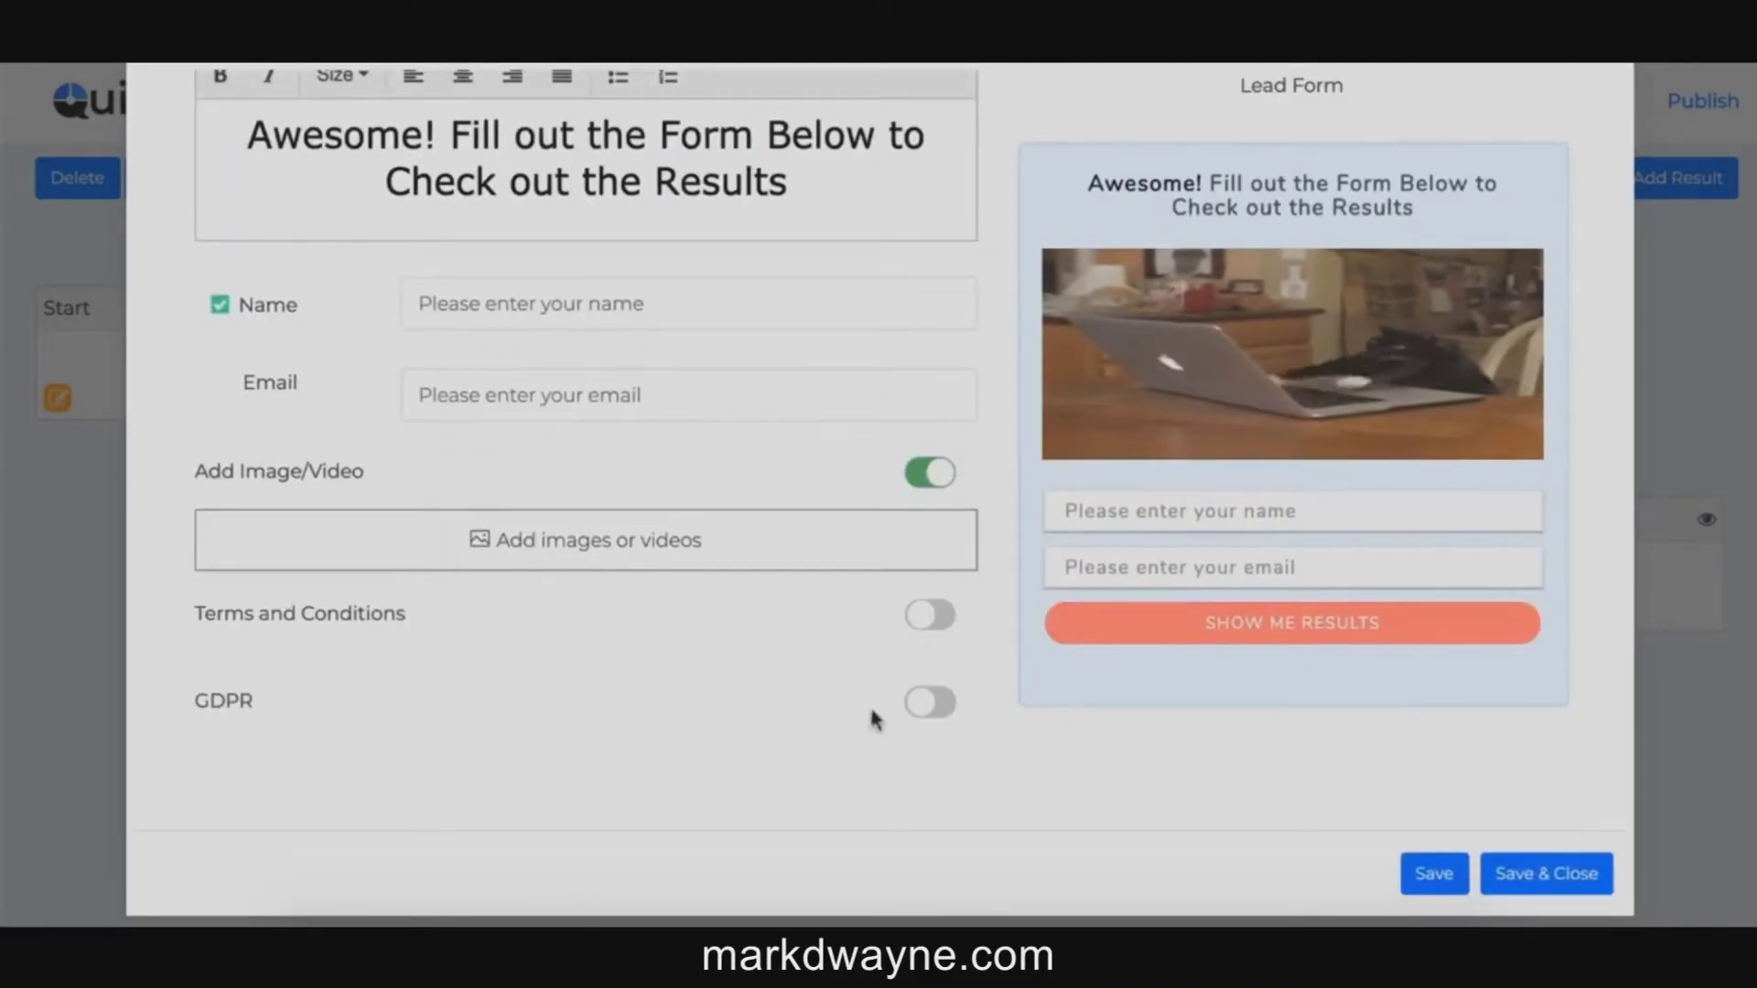
left_click(930, 702)
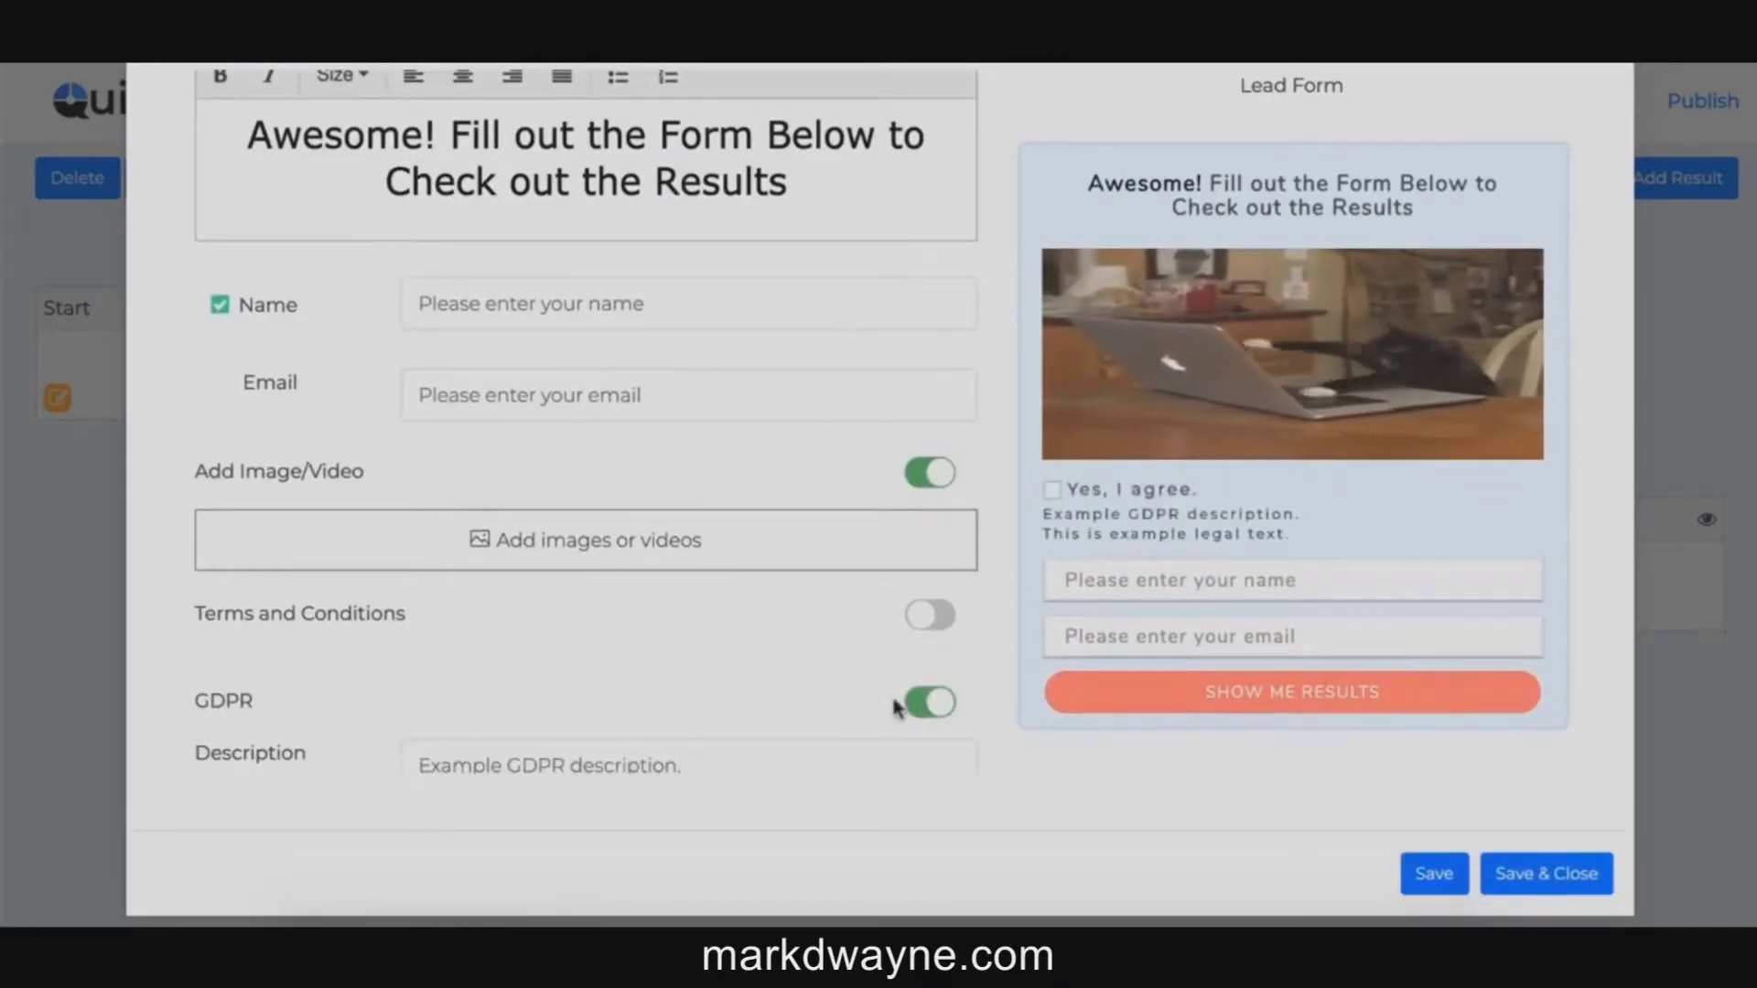
scroll(782, 688, "down", 1)
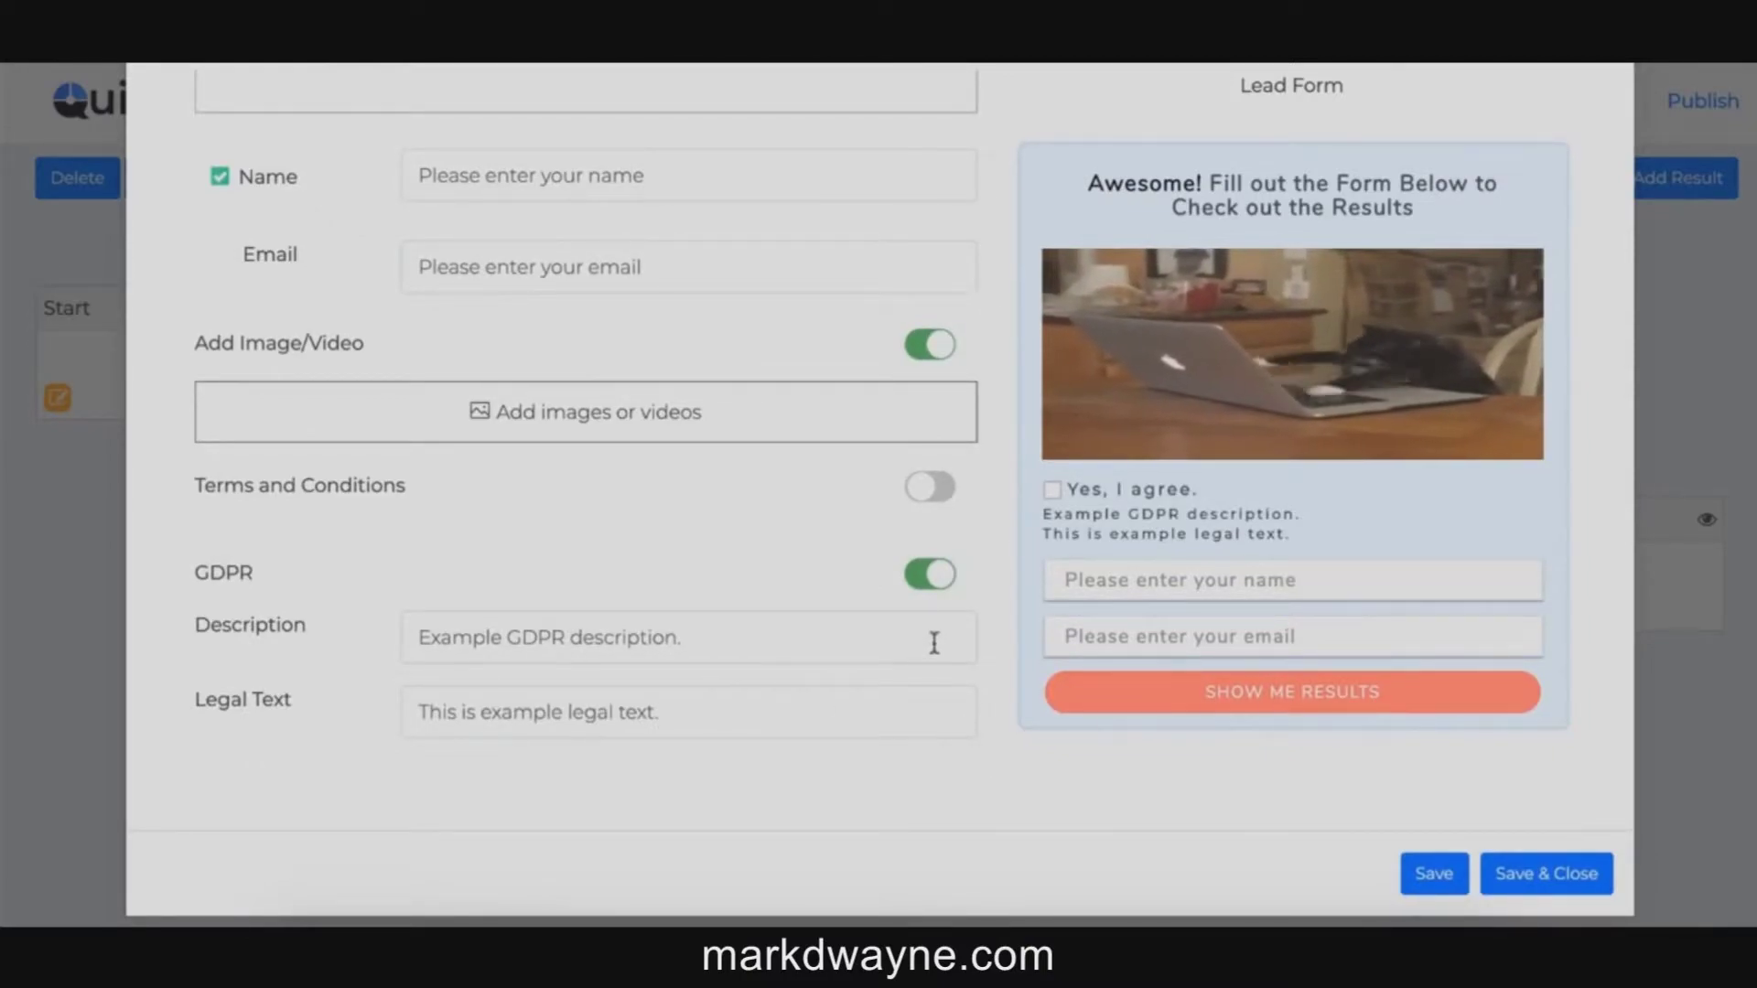
scroll(933, 643, "up", 6)
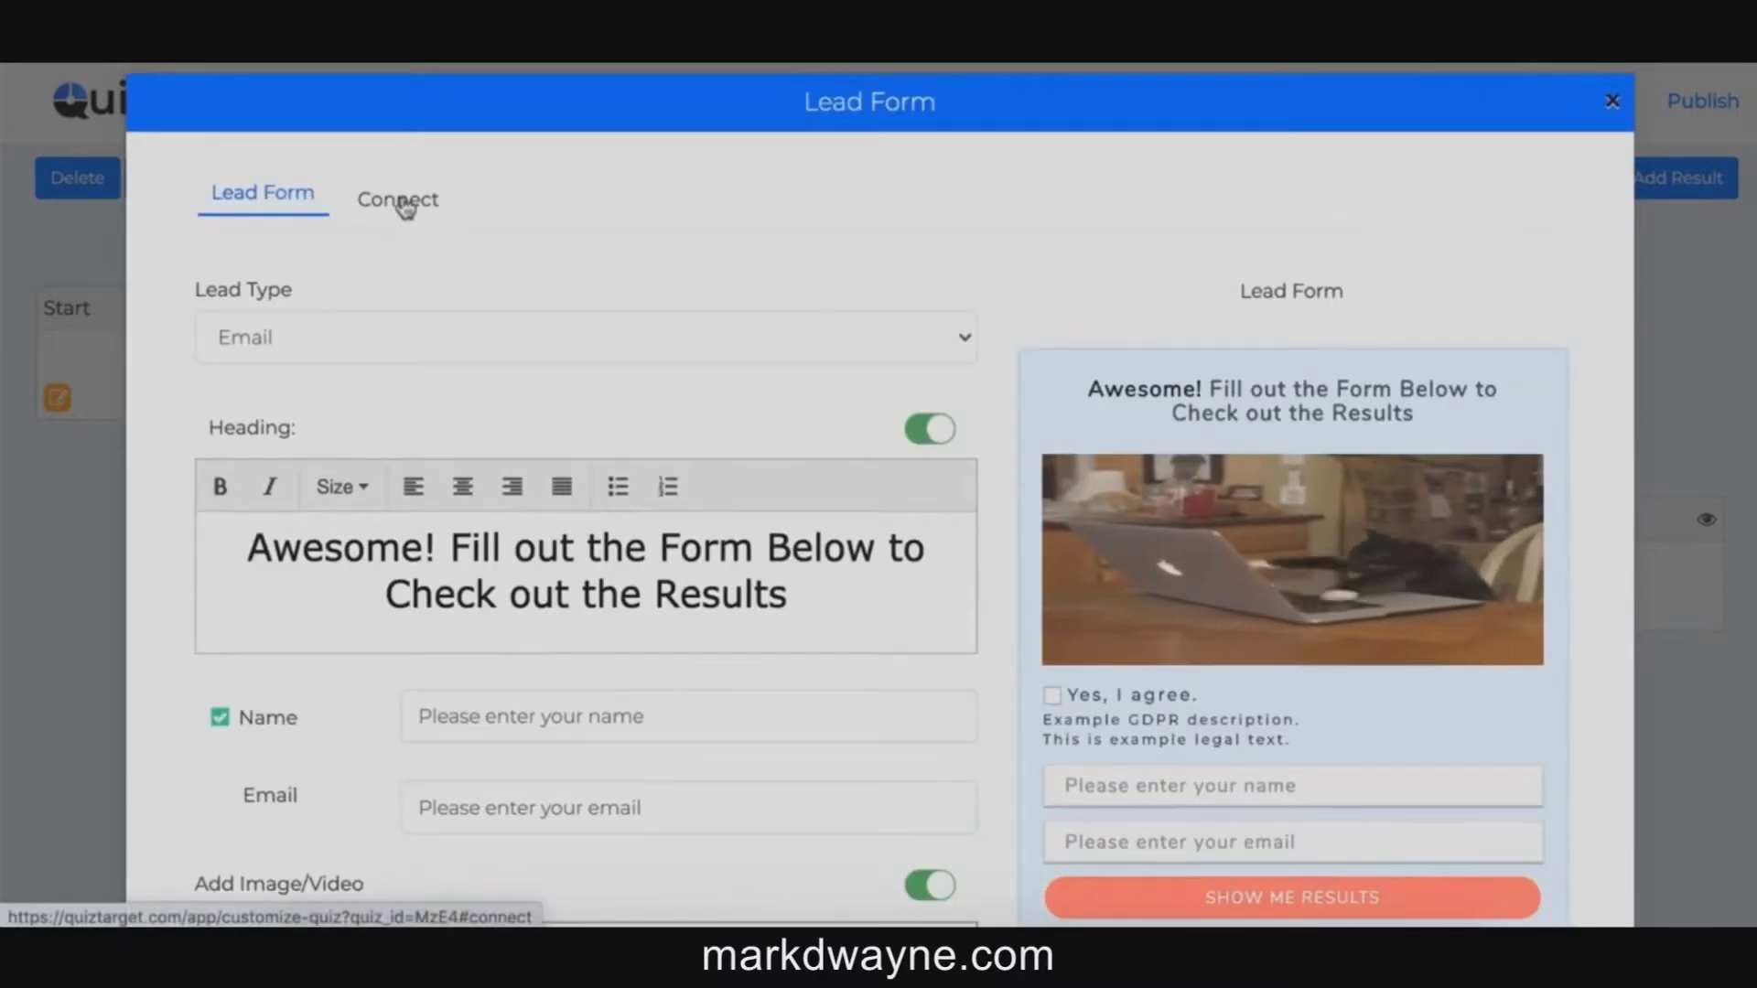
Step: Browse the lead form's Connect integrations and email services, then close without saving
left_click(402, 197)
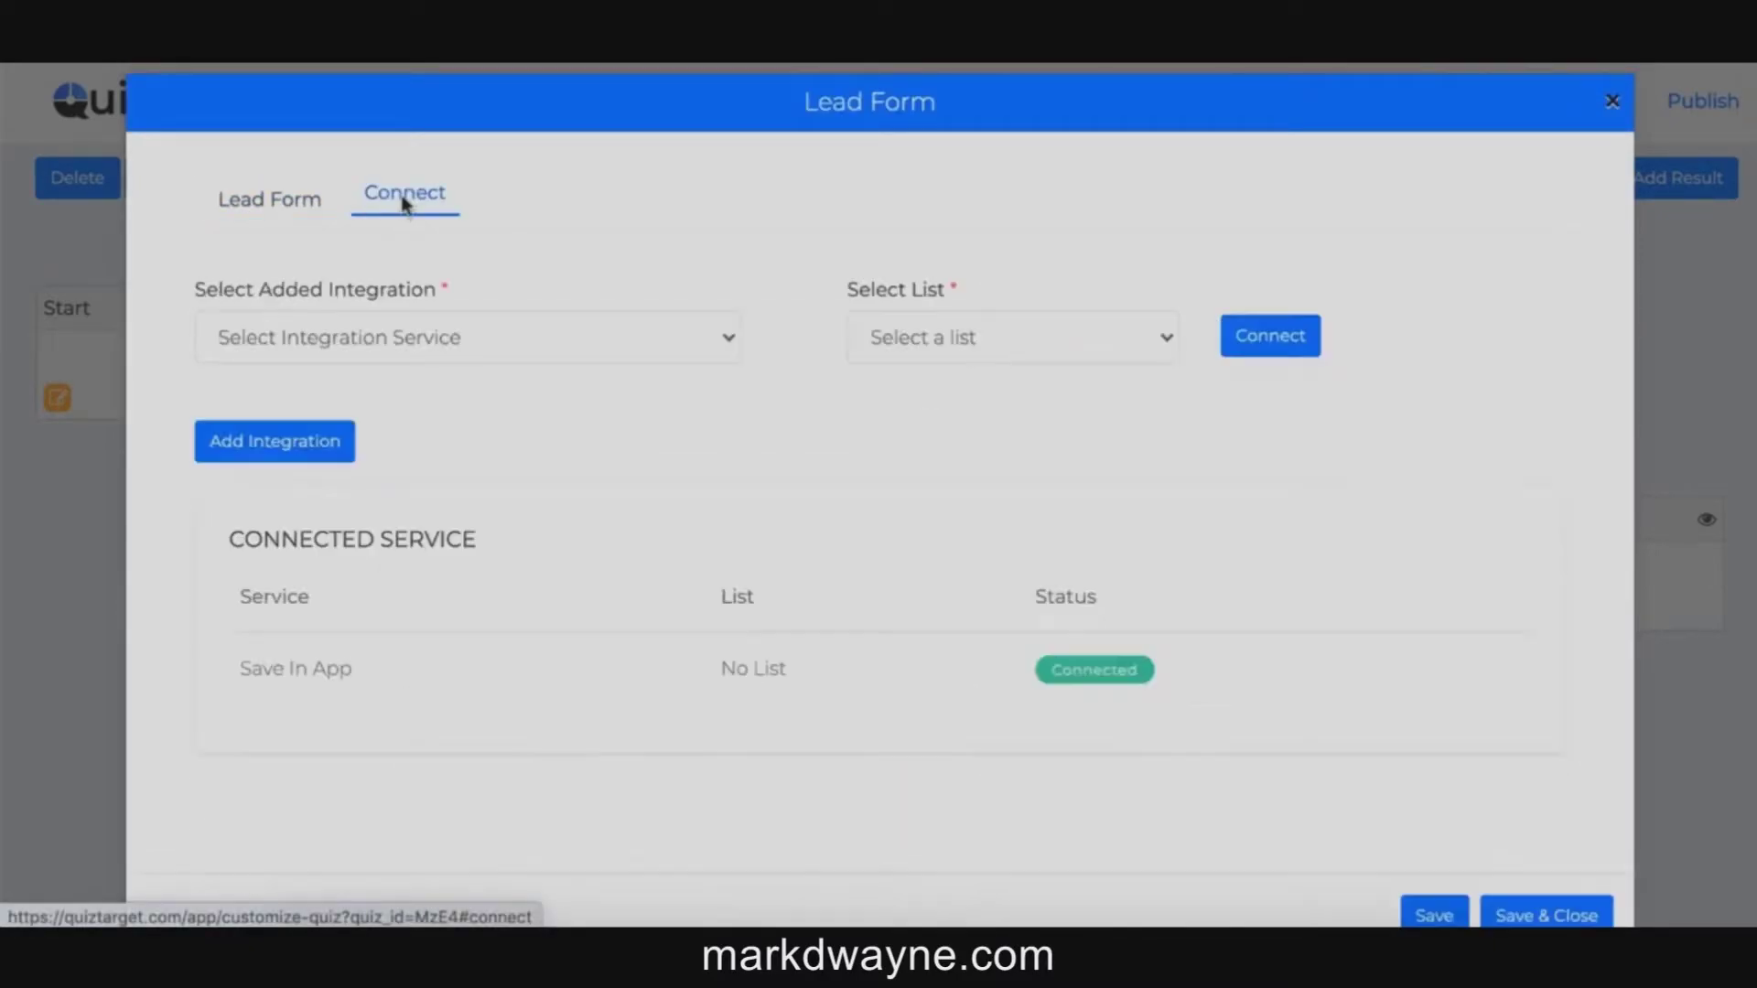
left_click(606, 331)
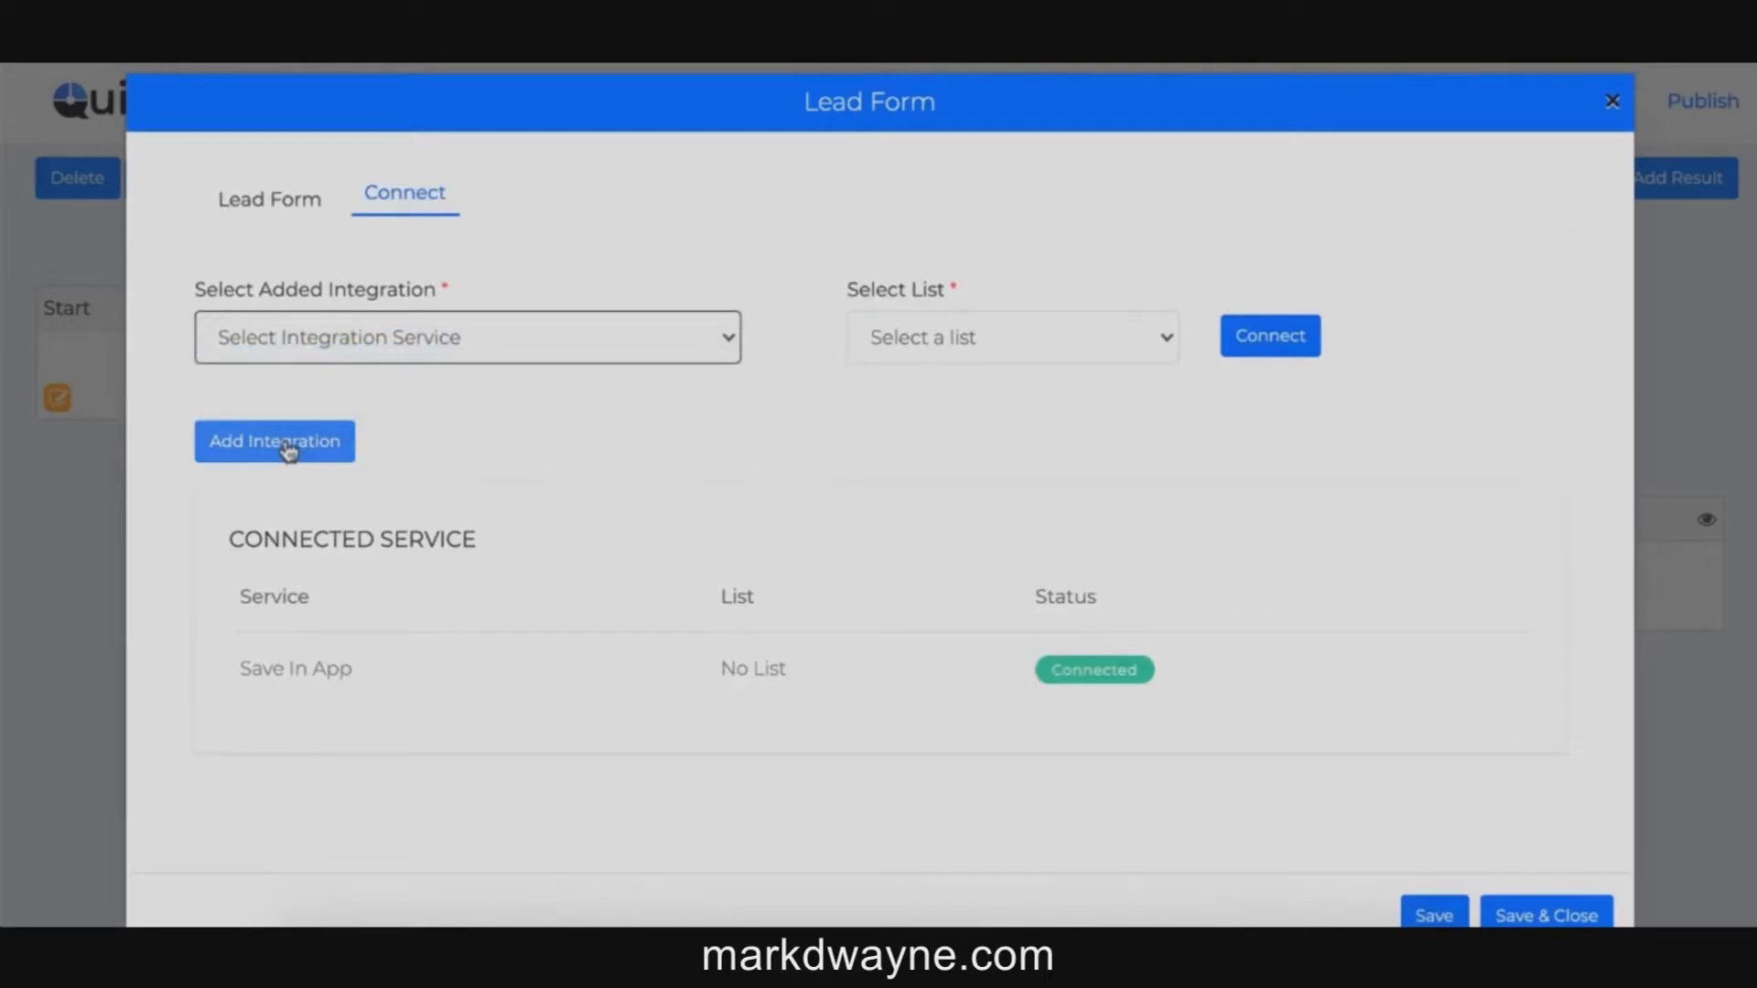
left_click(287, 450)
scroll(869, 455, "down", 4)
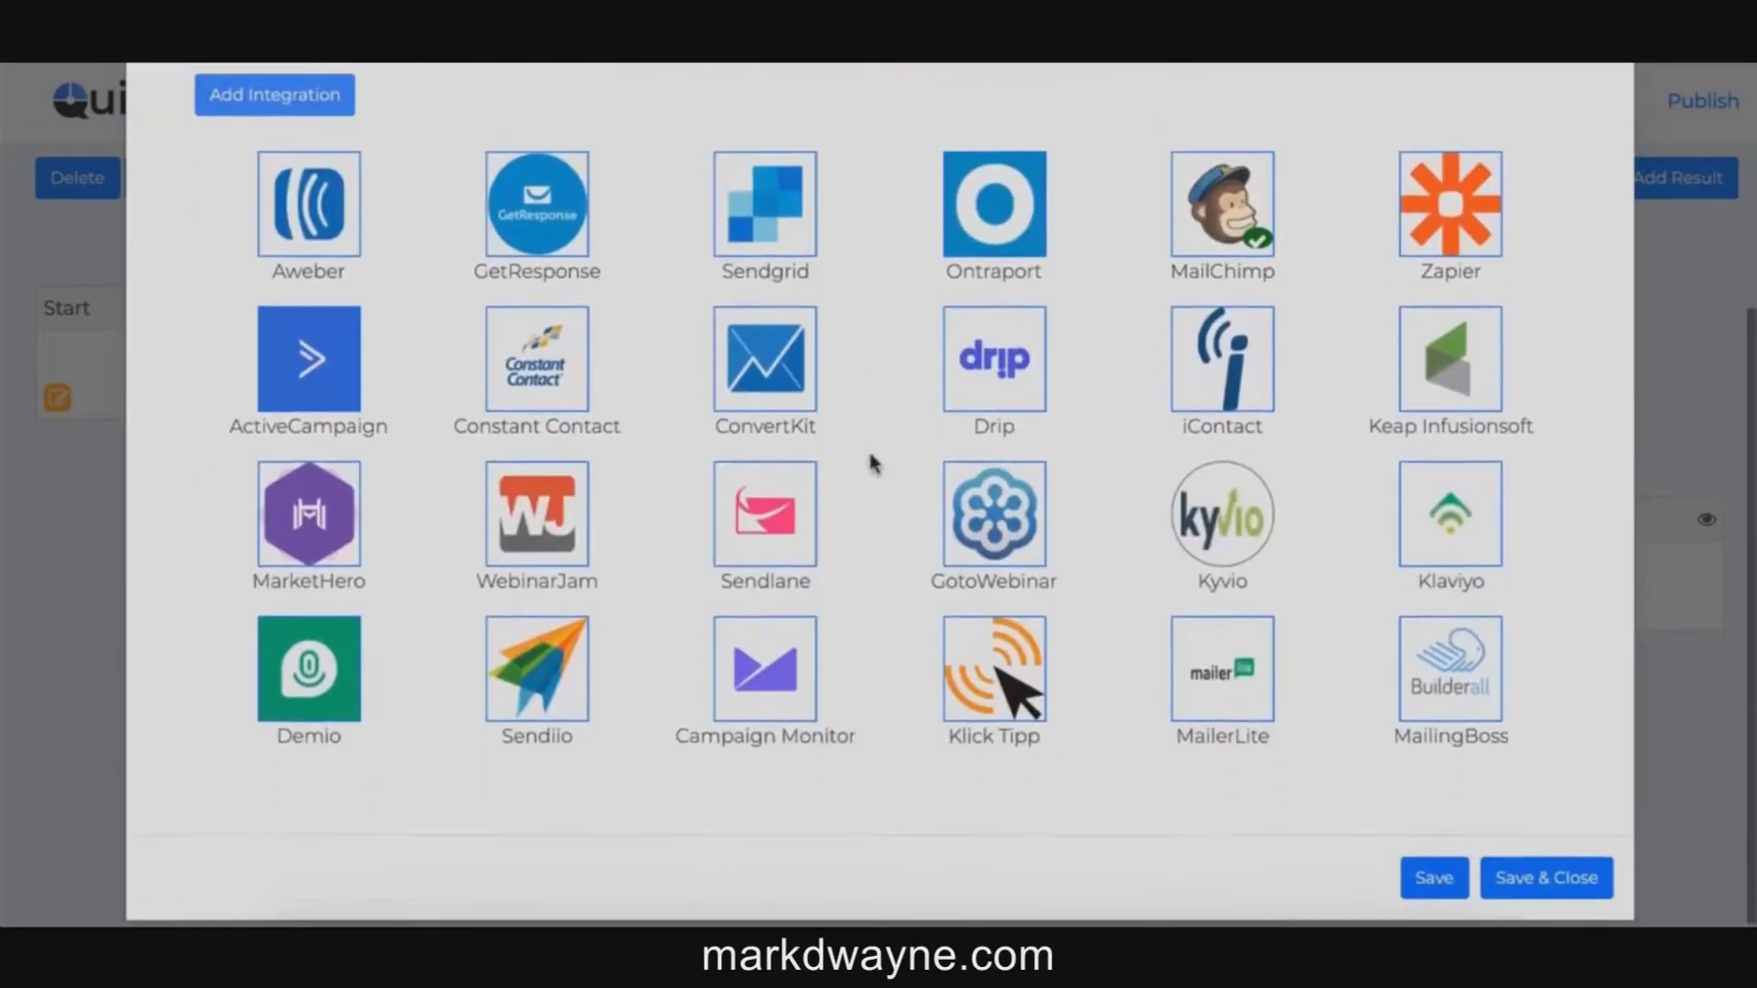
scroll(871, 462, "up", 2)
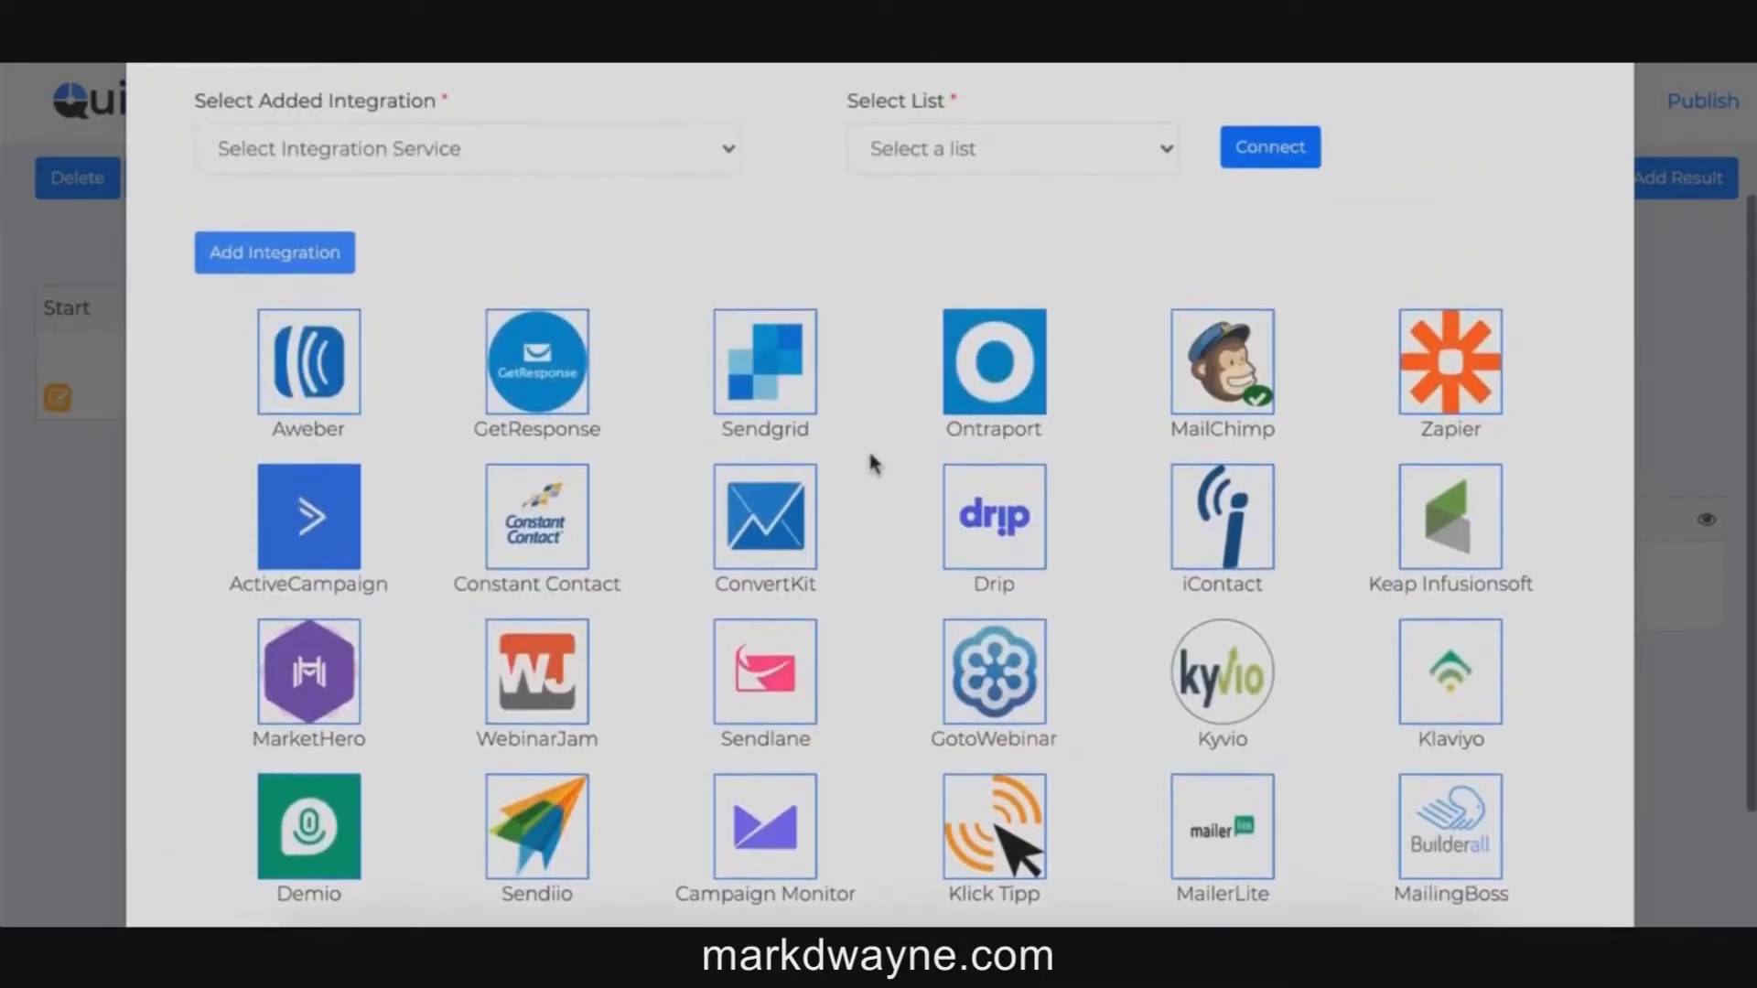
scroll(869, 456, "down", 1)
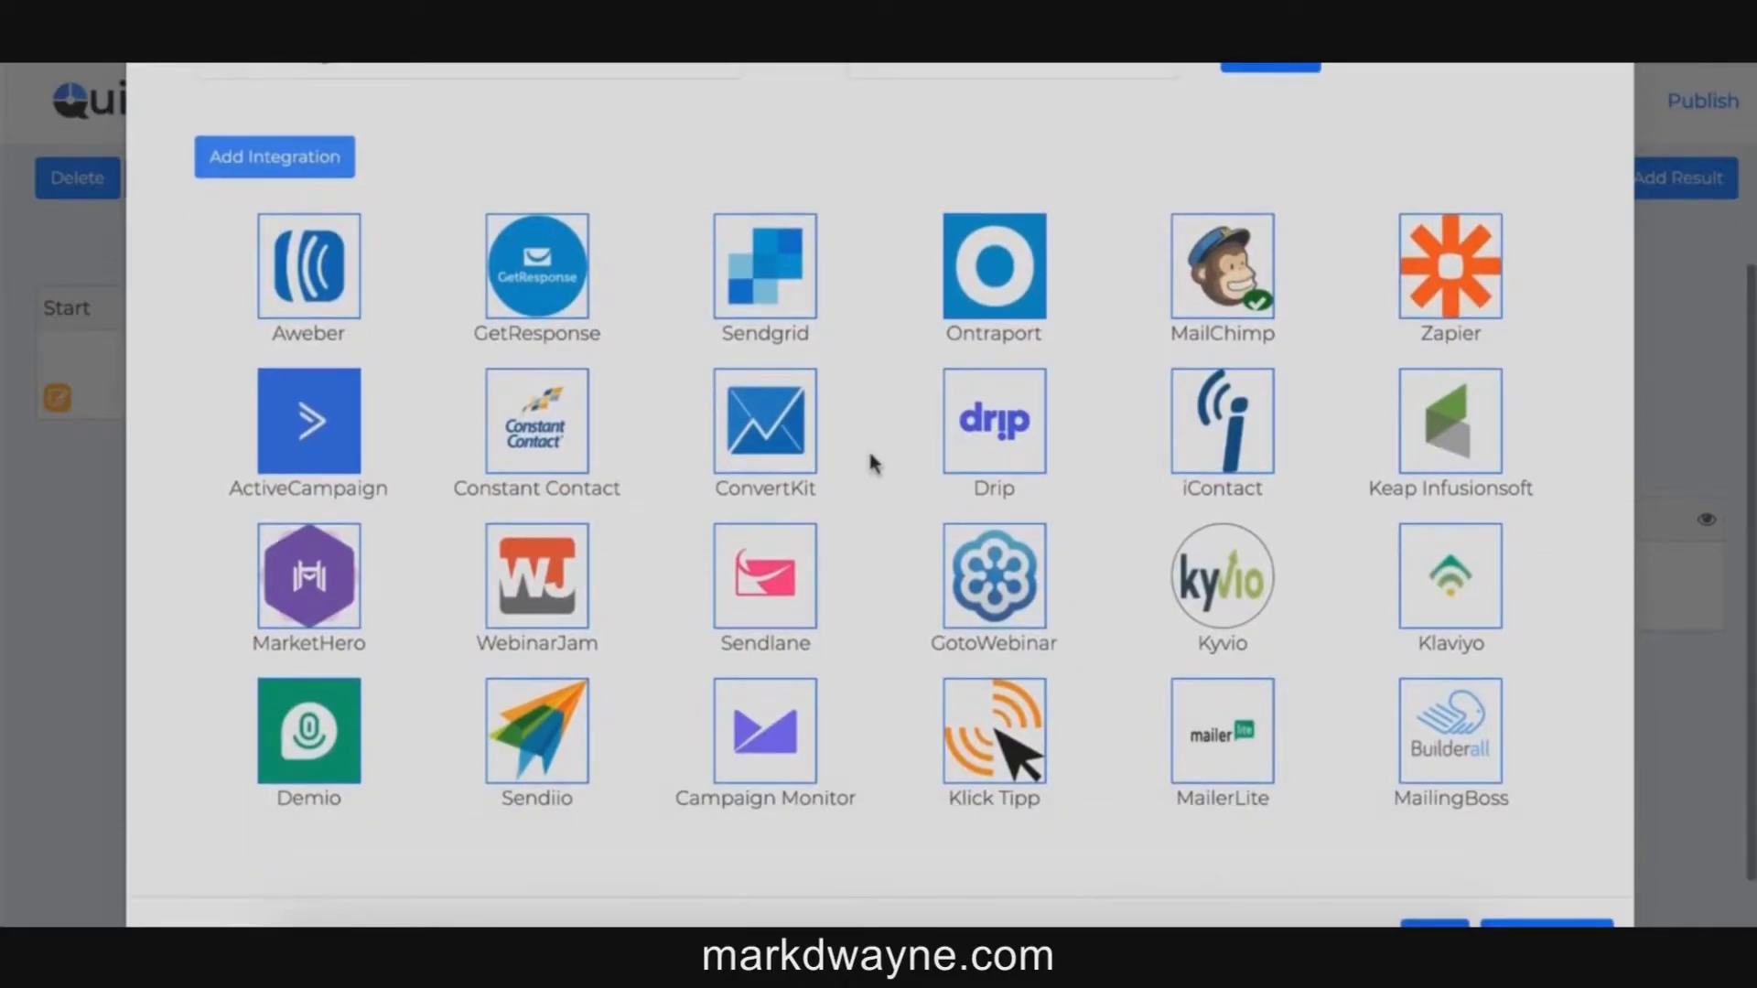
scroll(869, 455, "up", 3)
left_click(1612, 100)
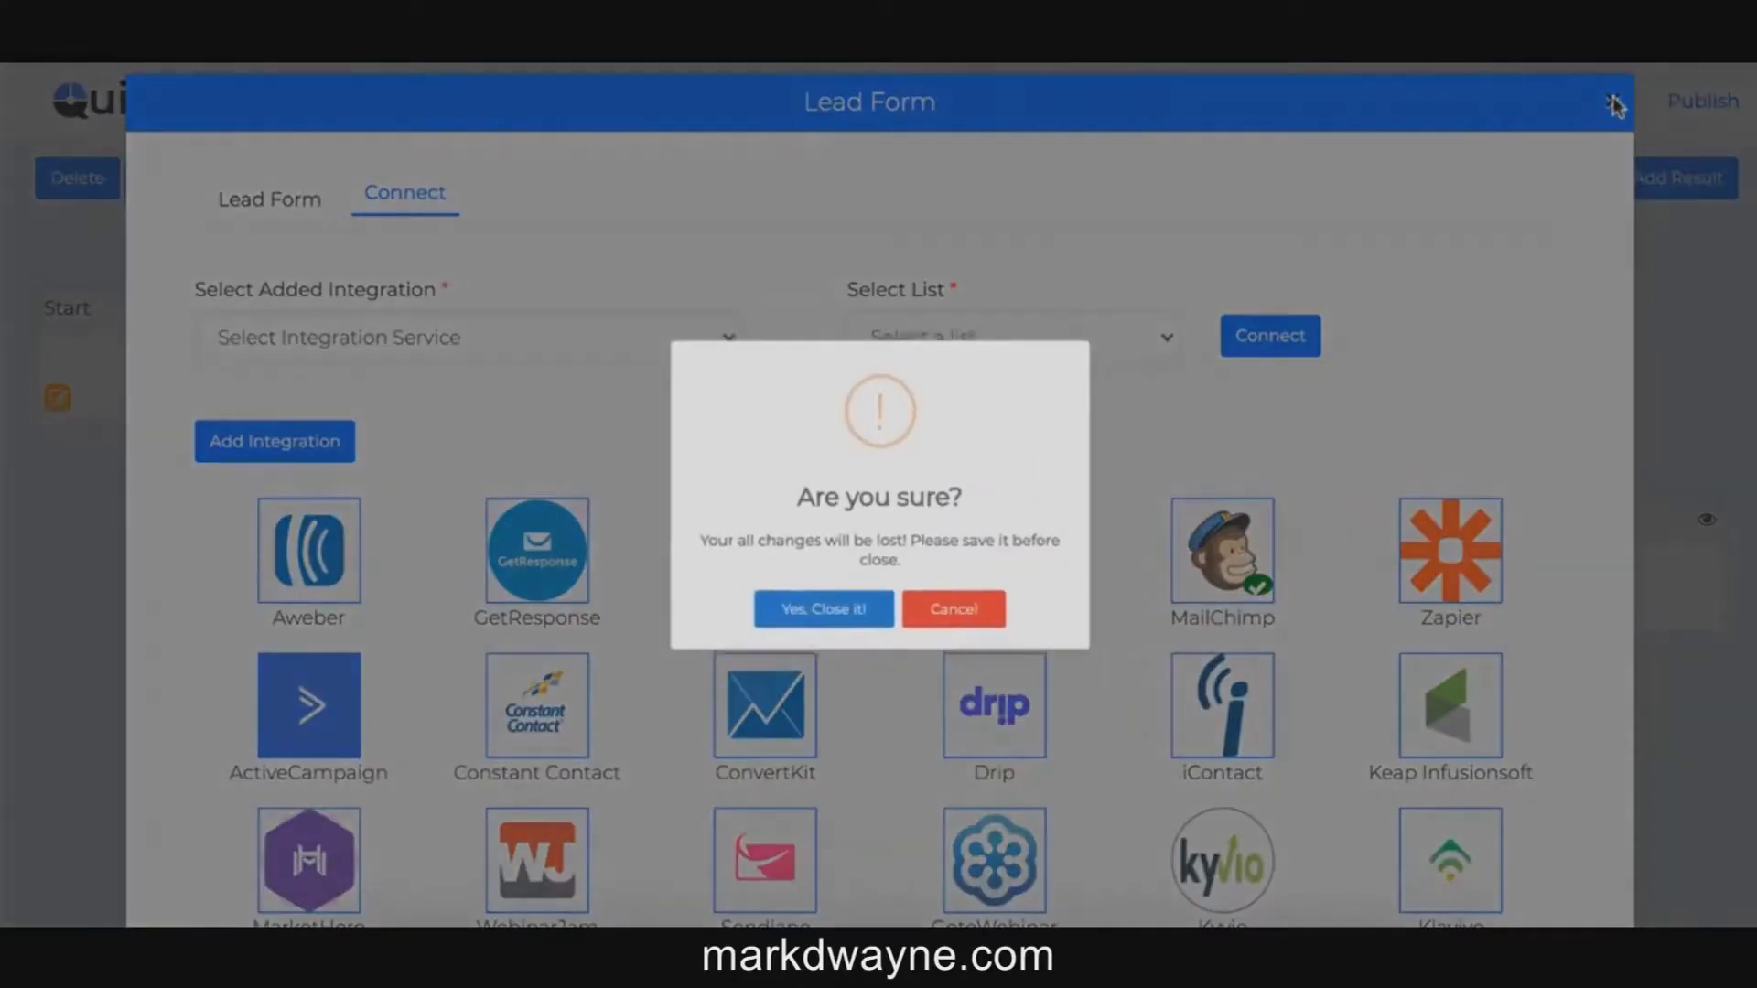
left_click(798, 616)
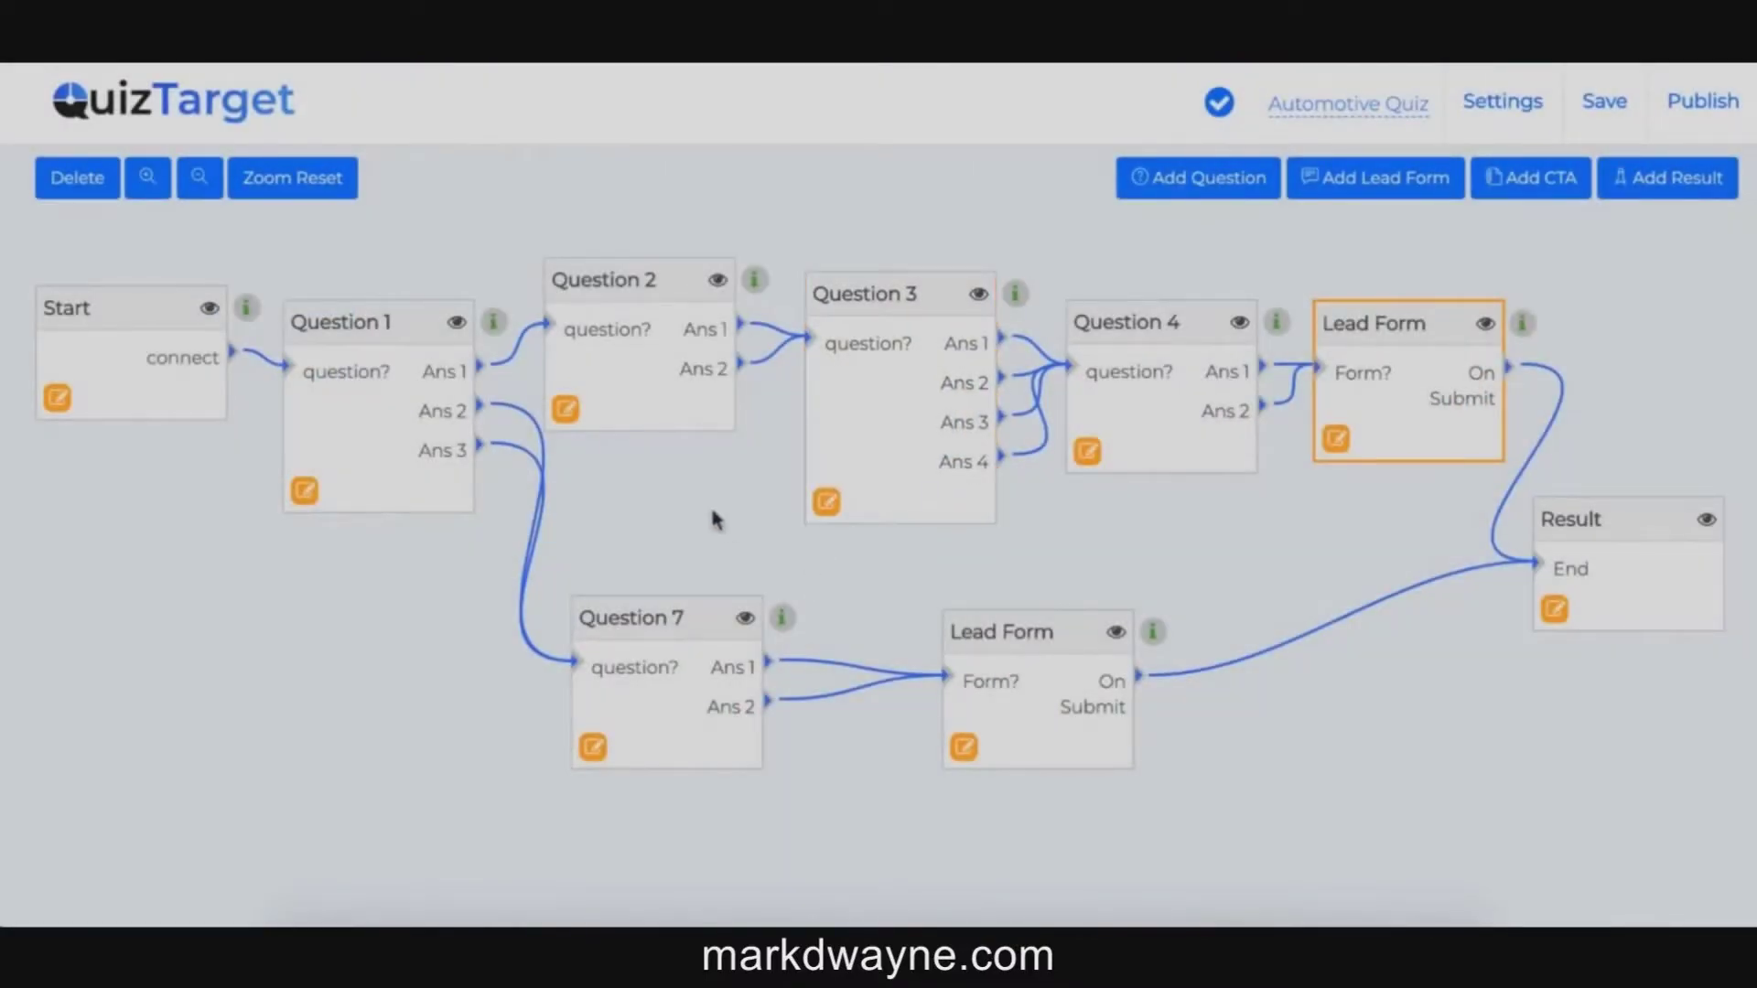
Step: In Themes > Text, set the text colour to #ff5252 and the font family to Arapey
left_click(692, 520)
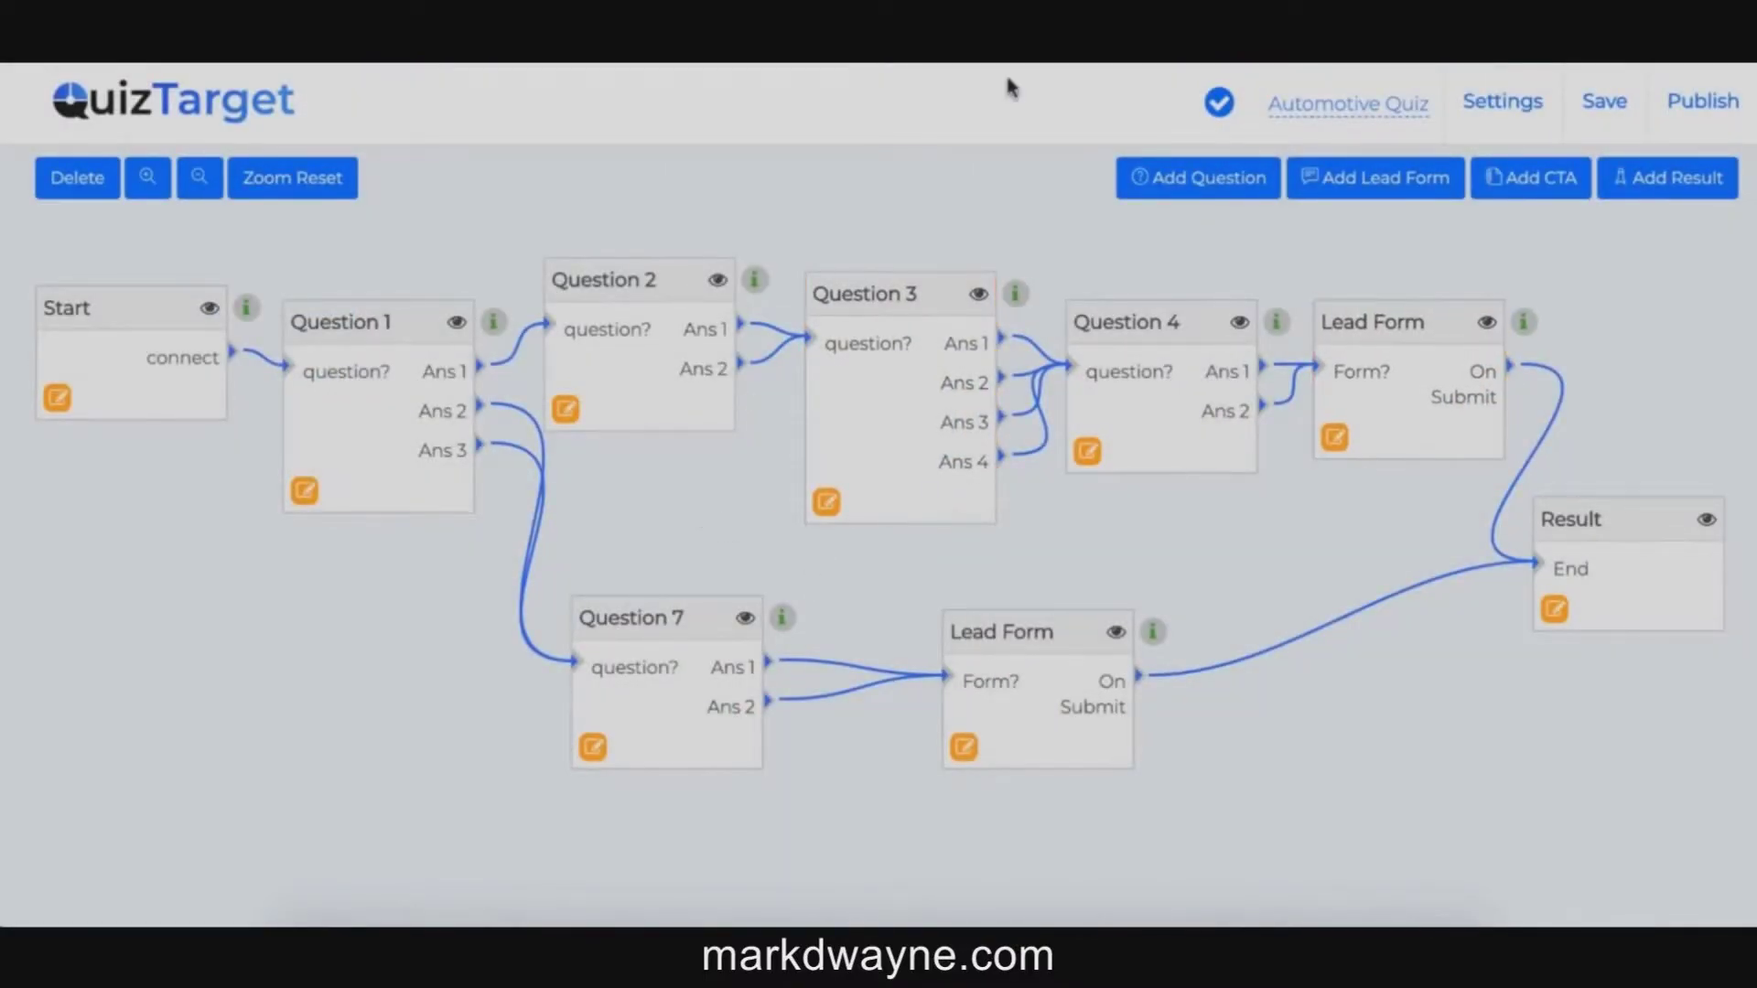
left_click(1494, 108)
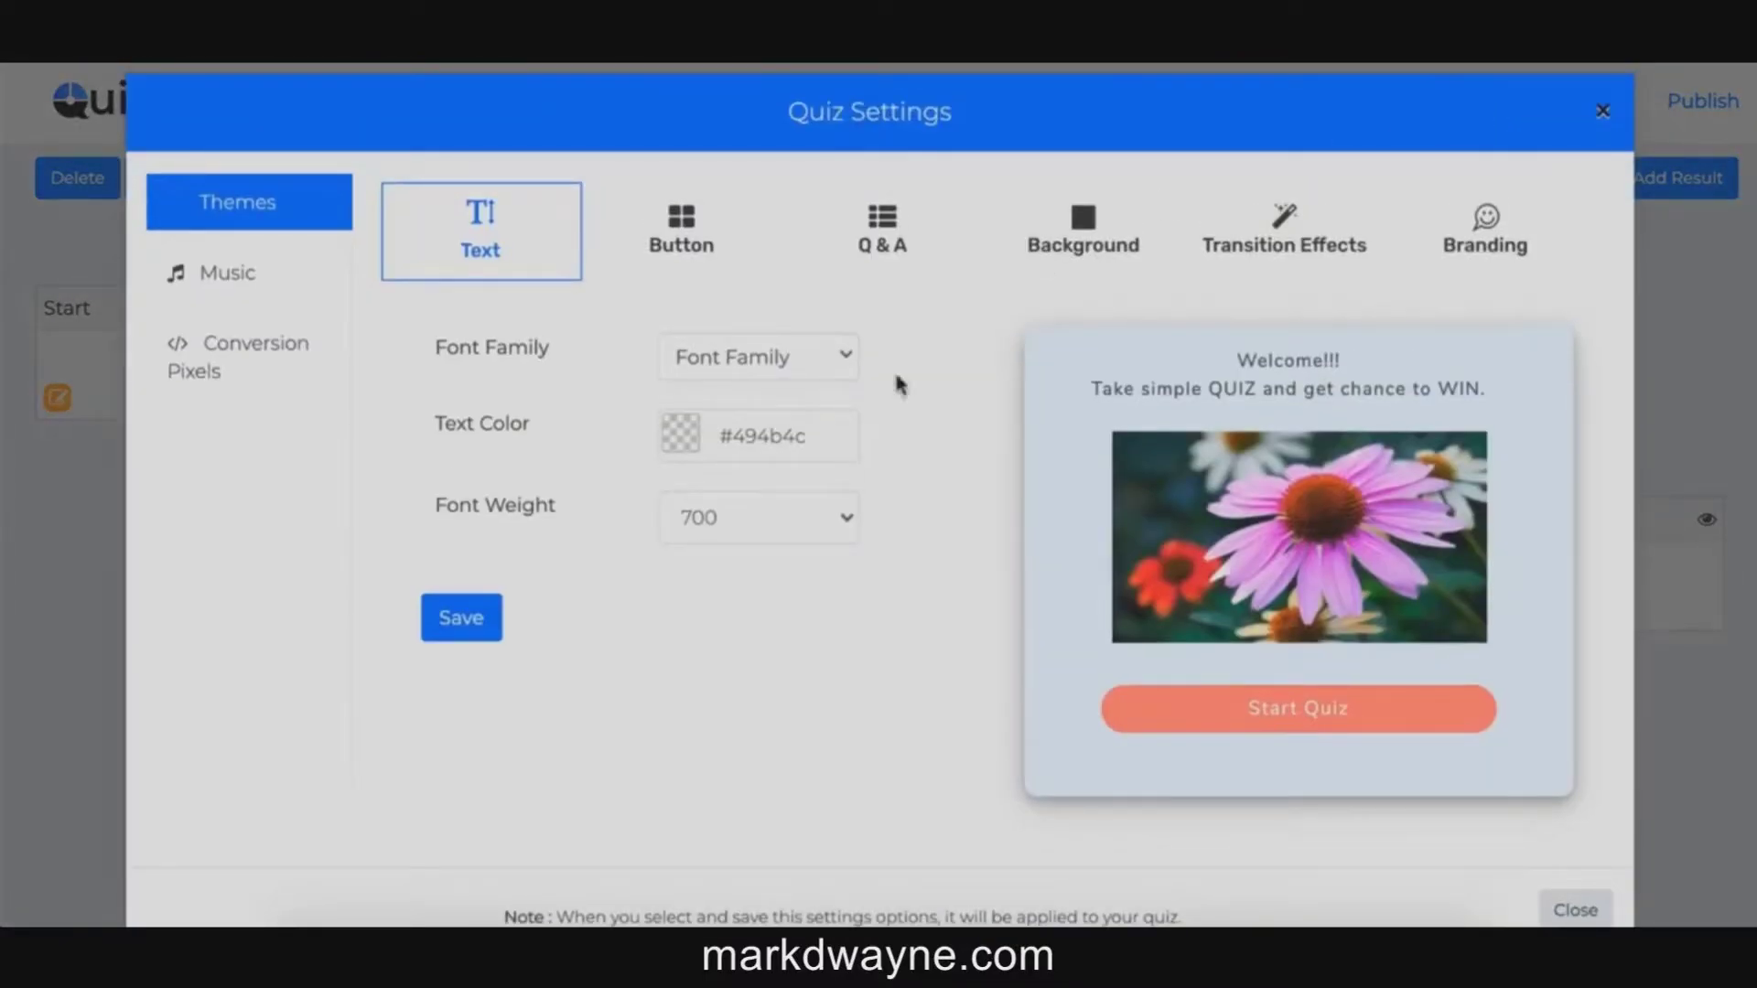
left_click(754, 370)
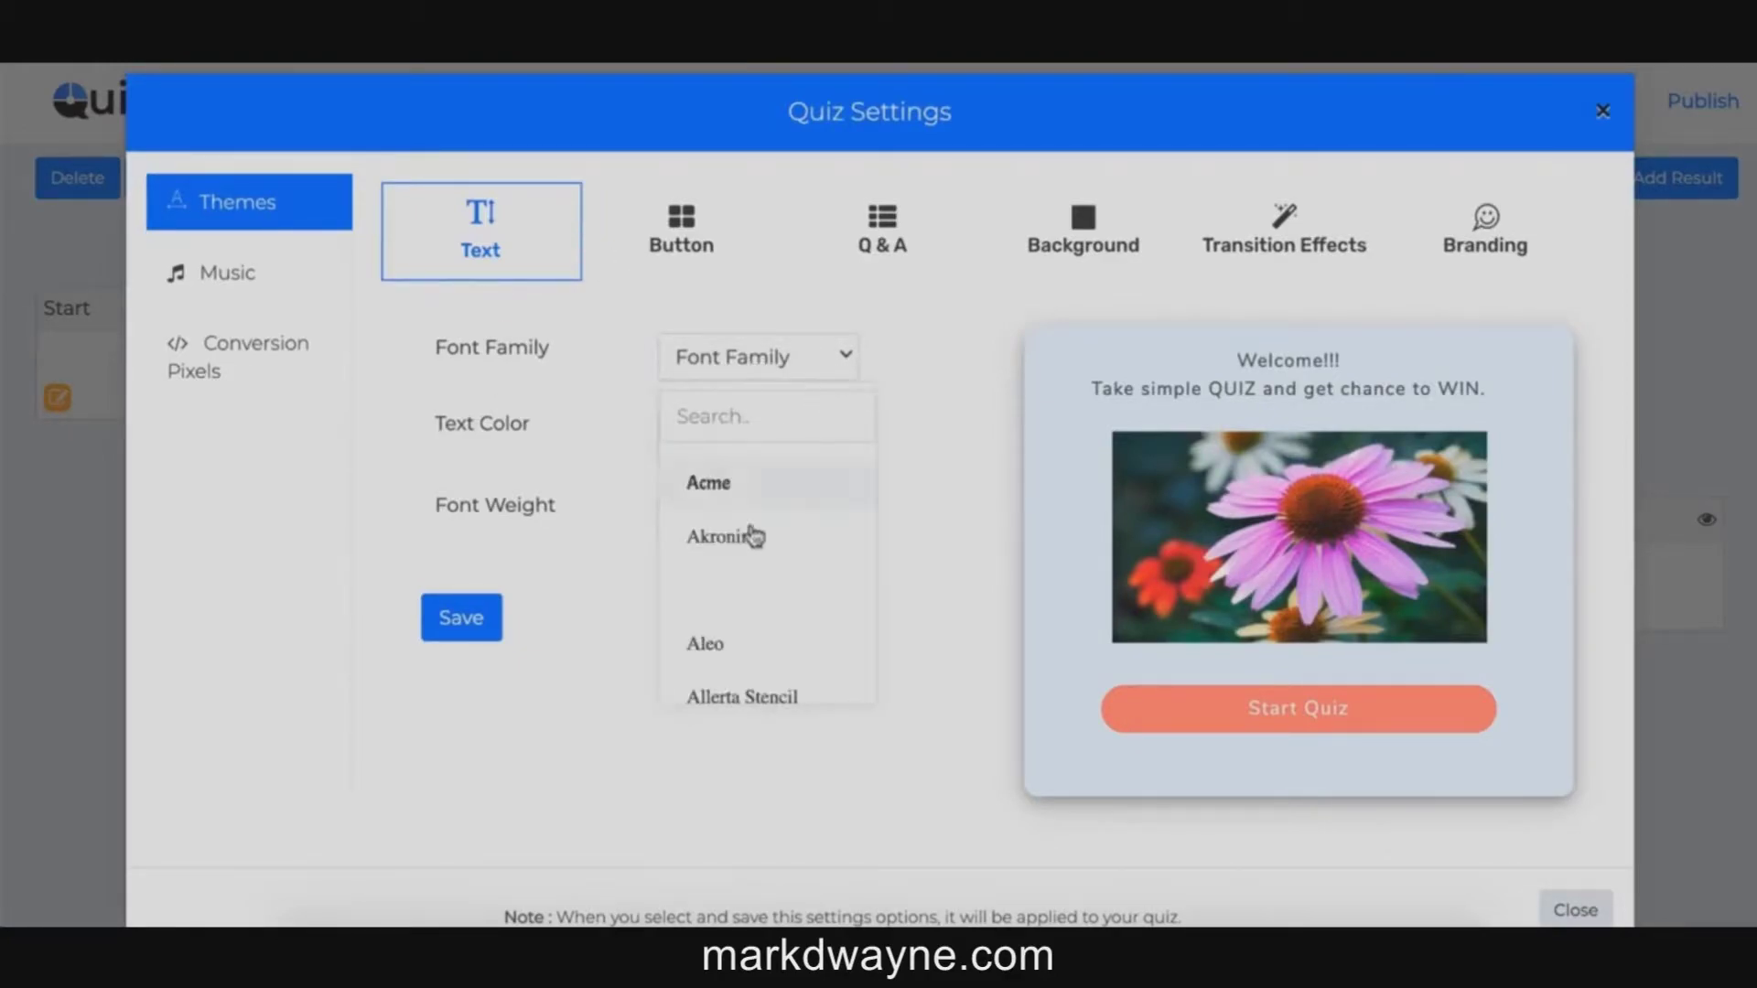
scroll(747, 556, "down", 3)
left_click(734, 527)
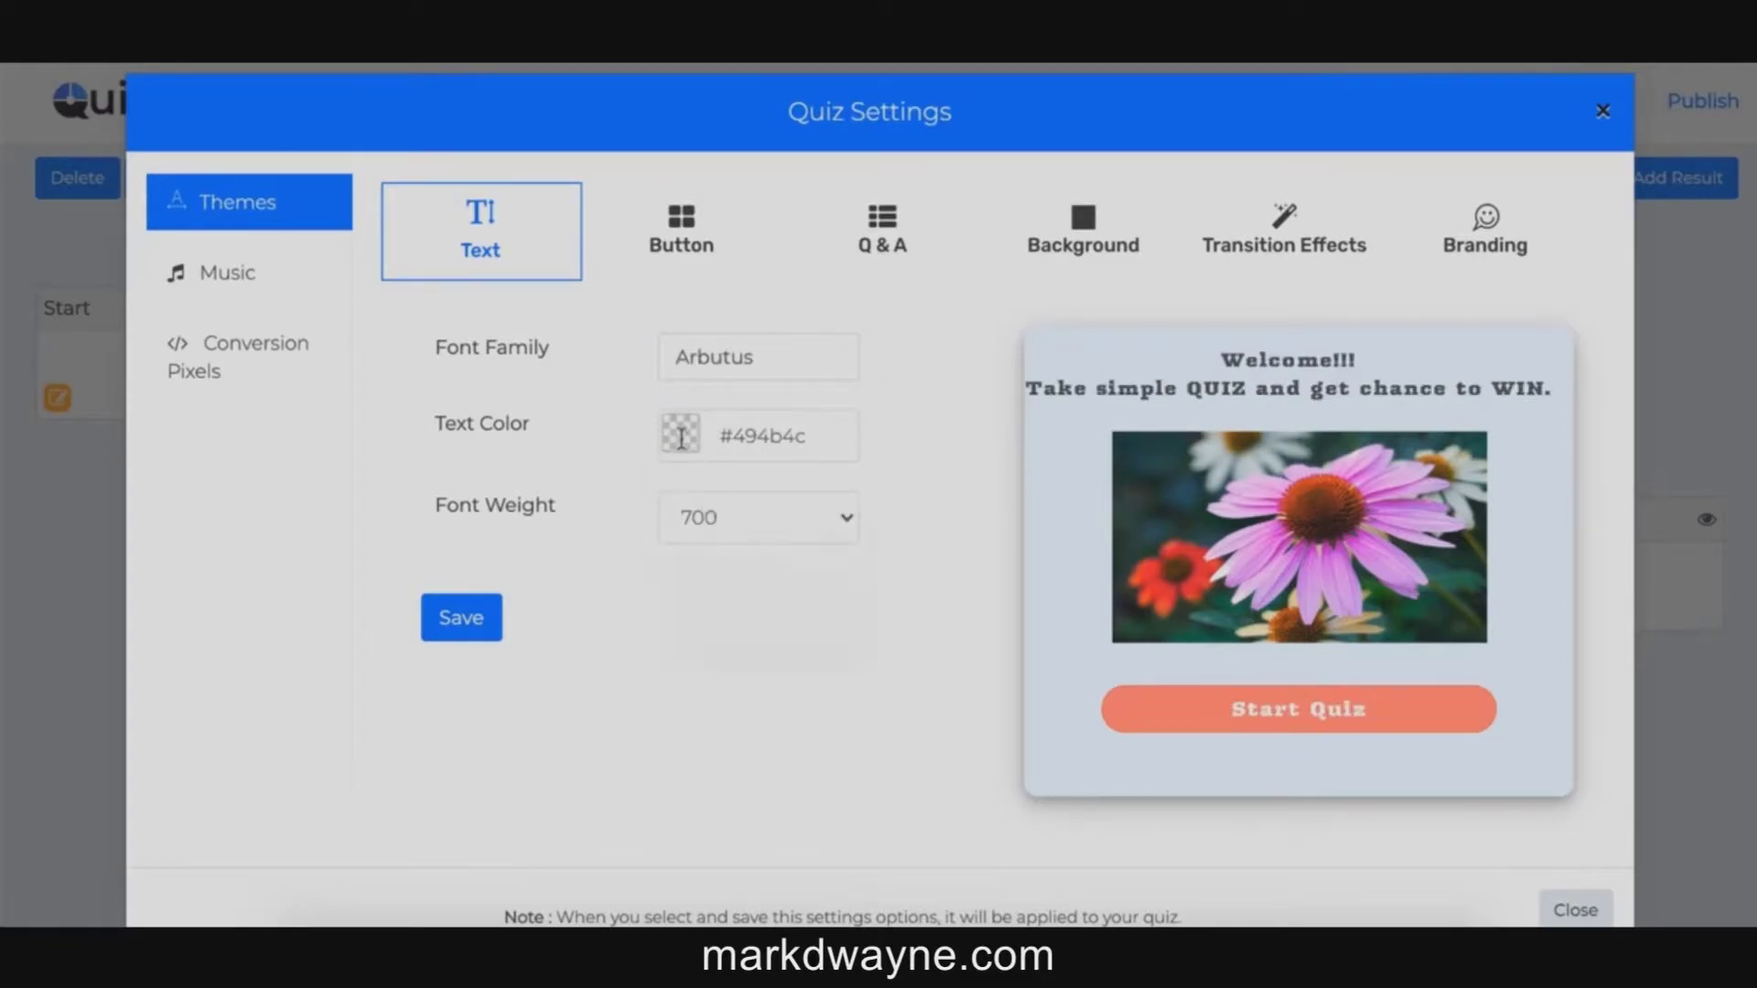
left_click(680, 437)
left_click_drag(803, 455, 801, 467)
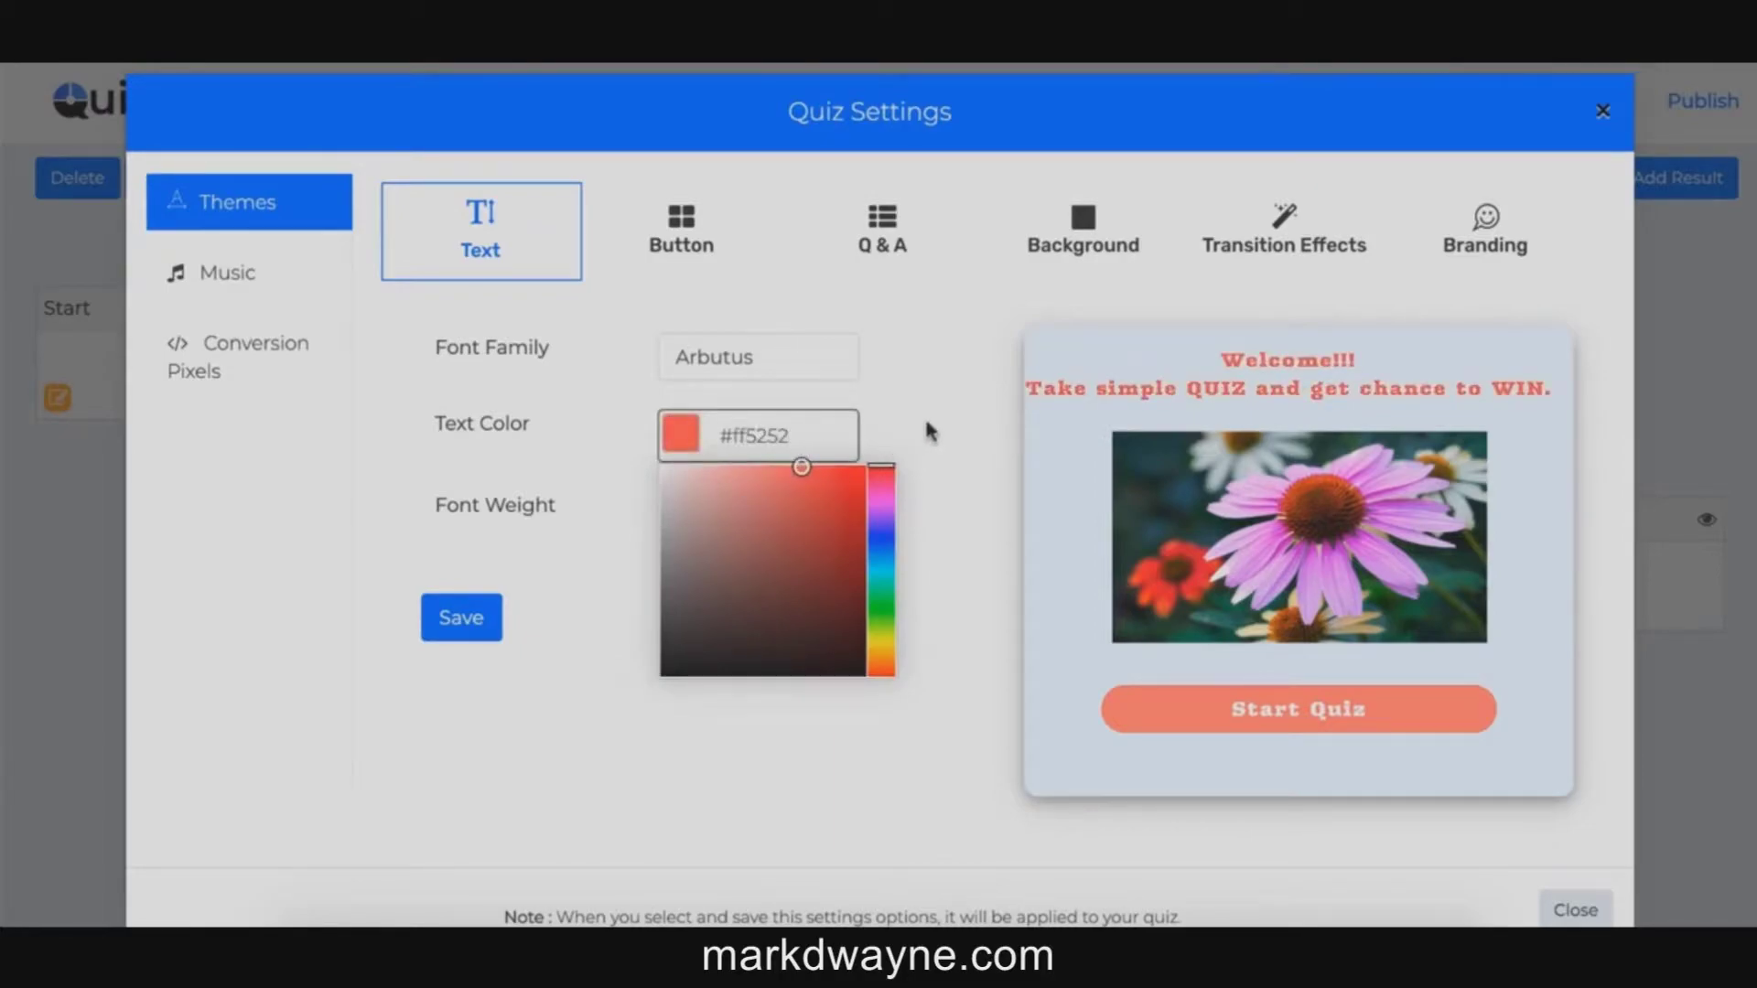
left_click(897, 377)
left_click(741, 360)
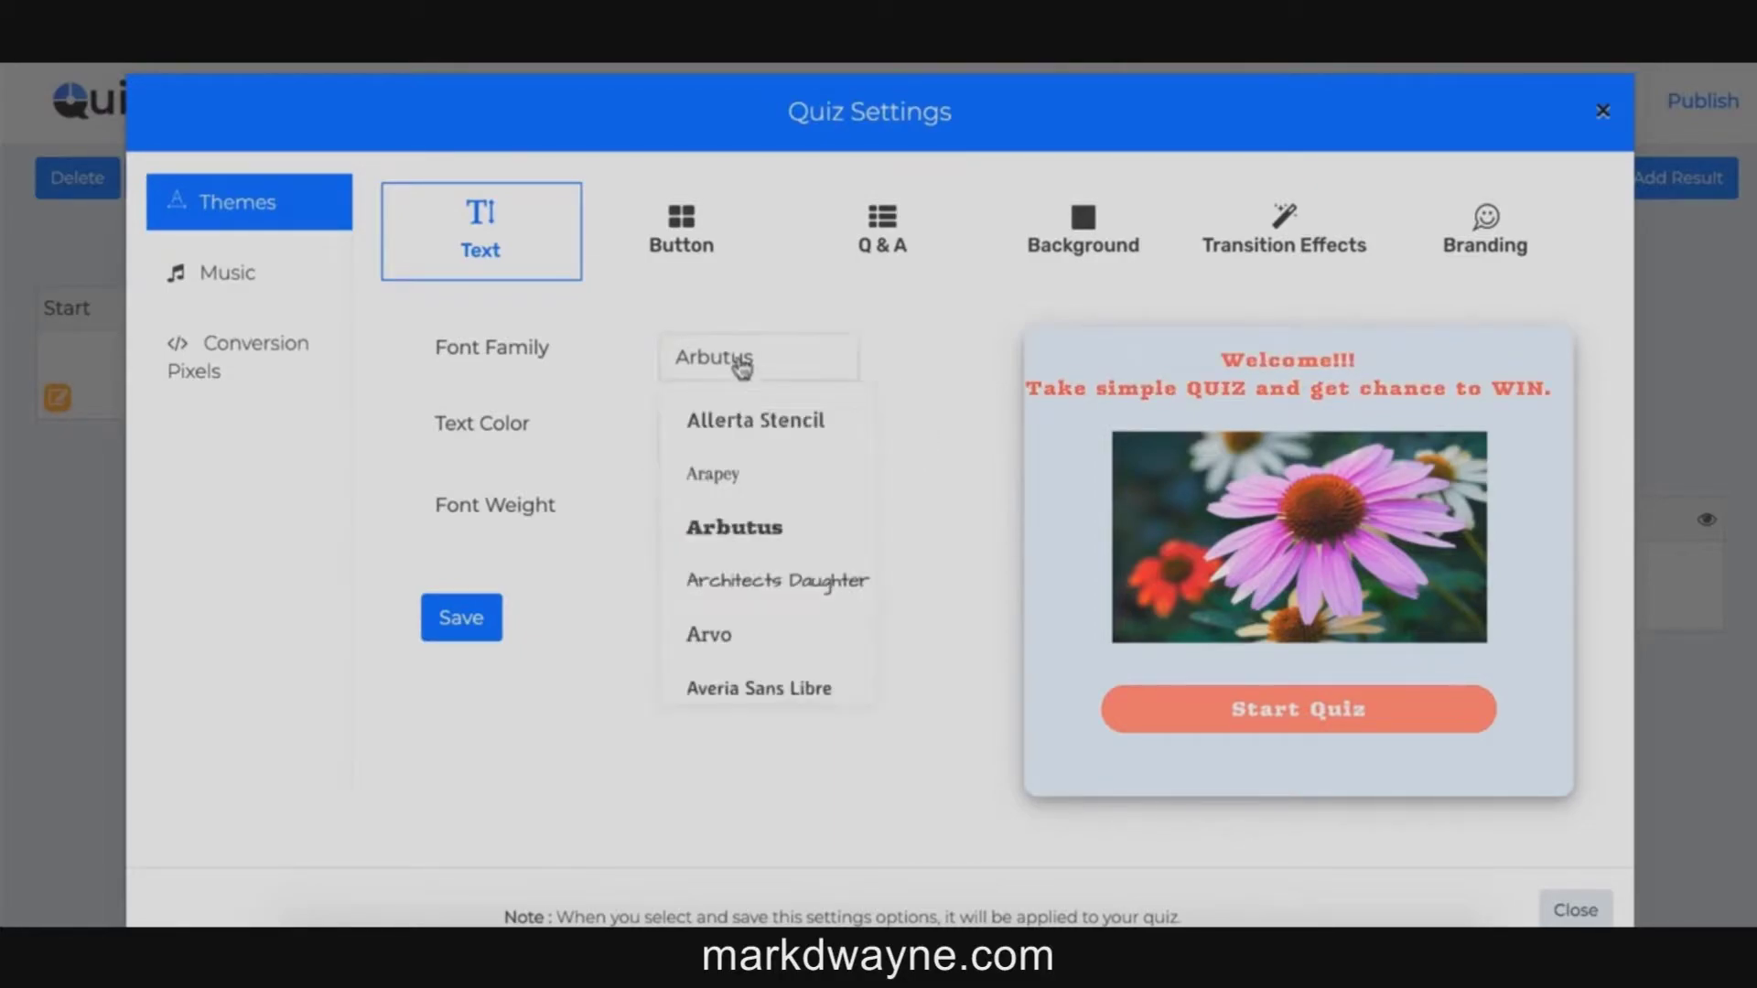
left_click(712, 472)
left_click(686, 237)
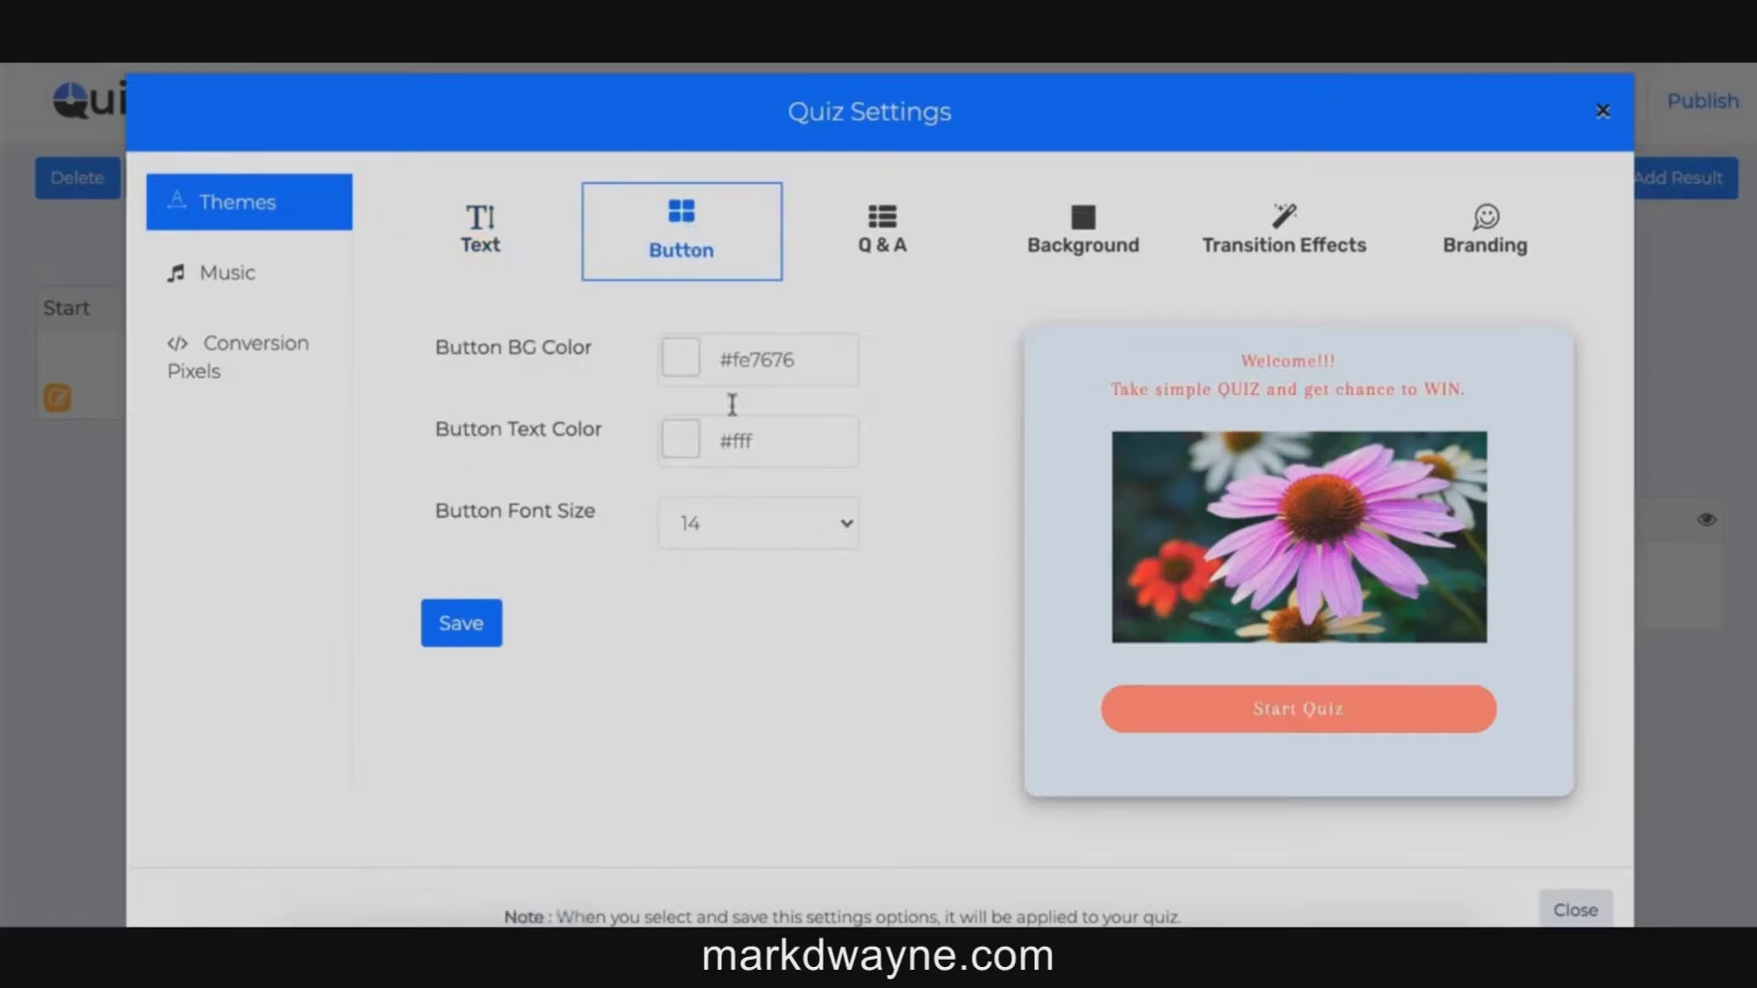
Step: Set the quiz background type to Image in the Background settings
left_click(879, 251)
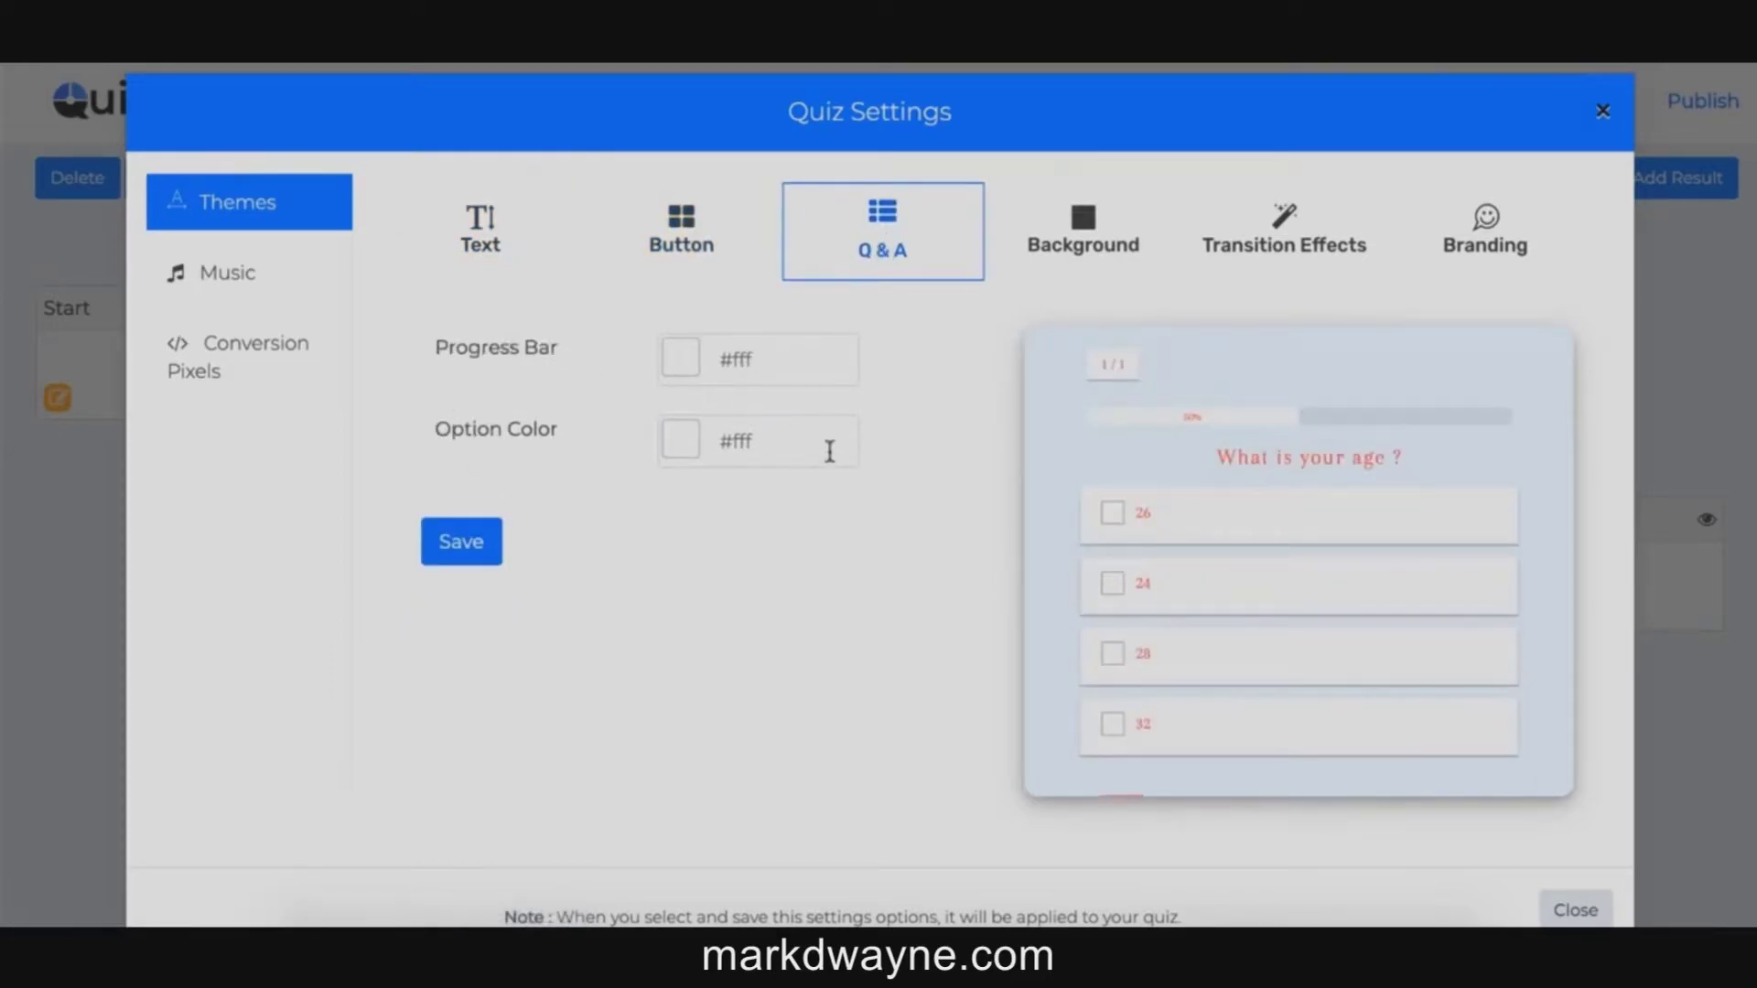
left_click(1090, 238)
left_click(732, 359)
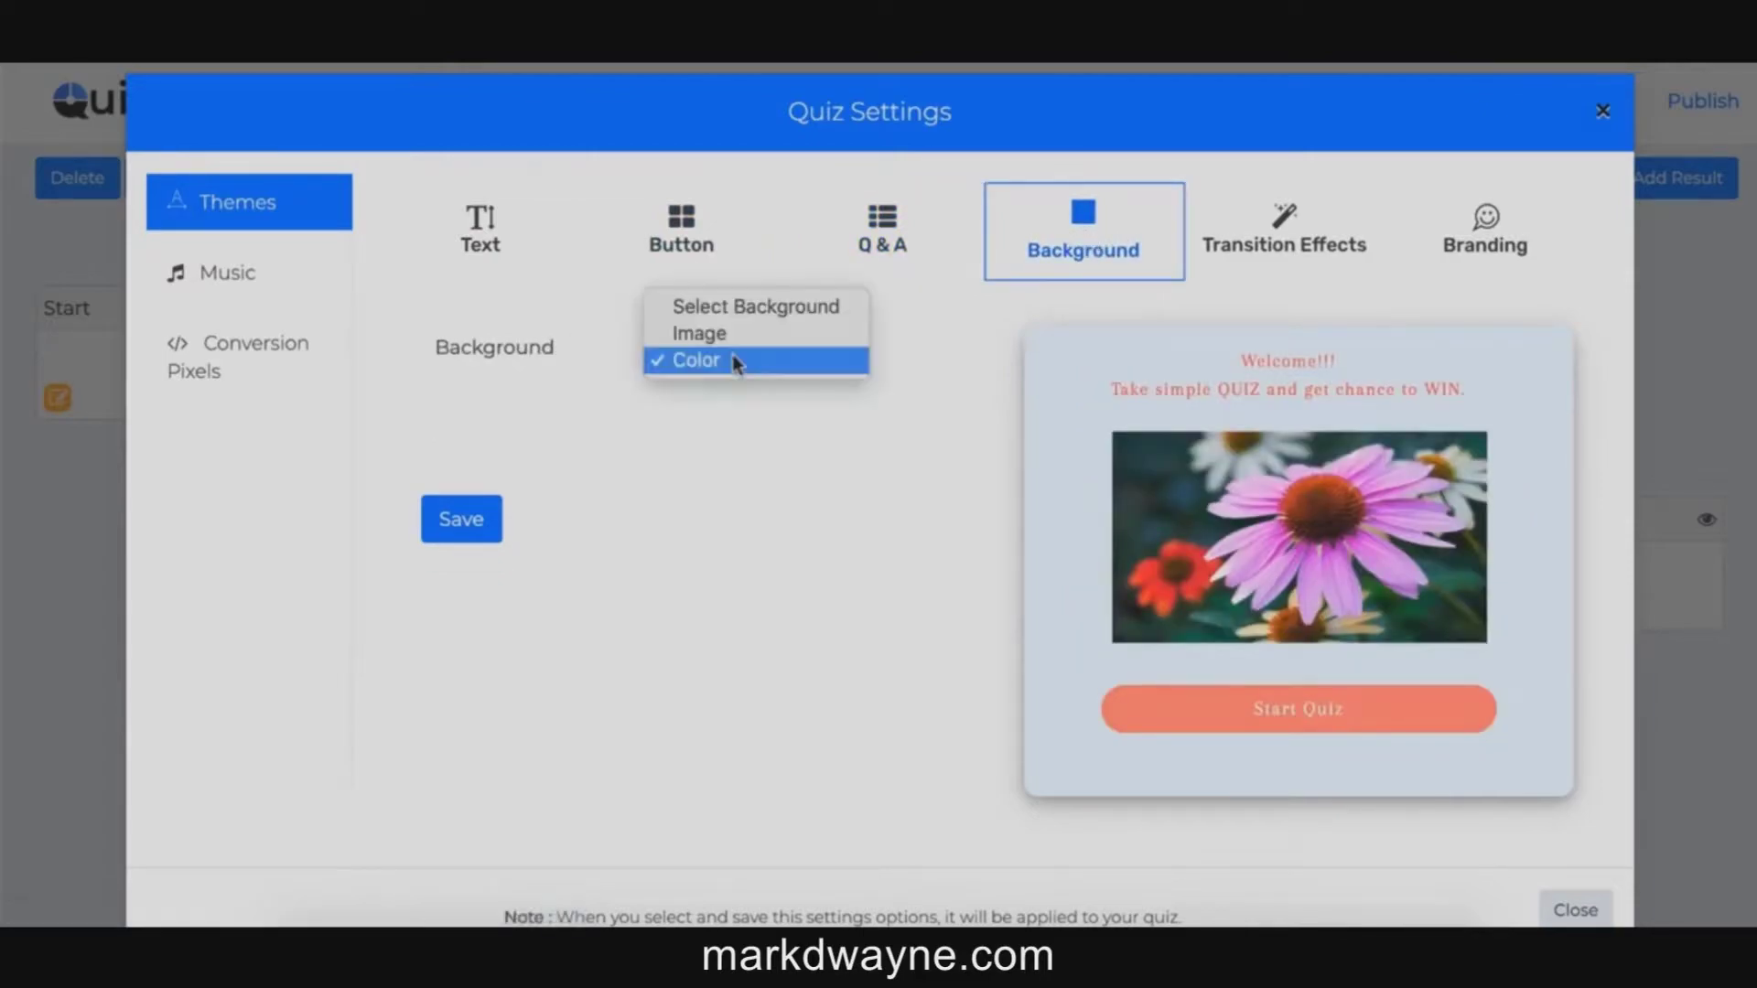
left_click(718, 337)
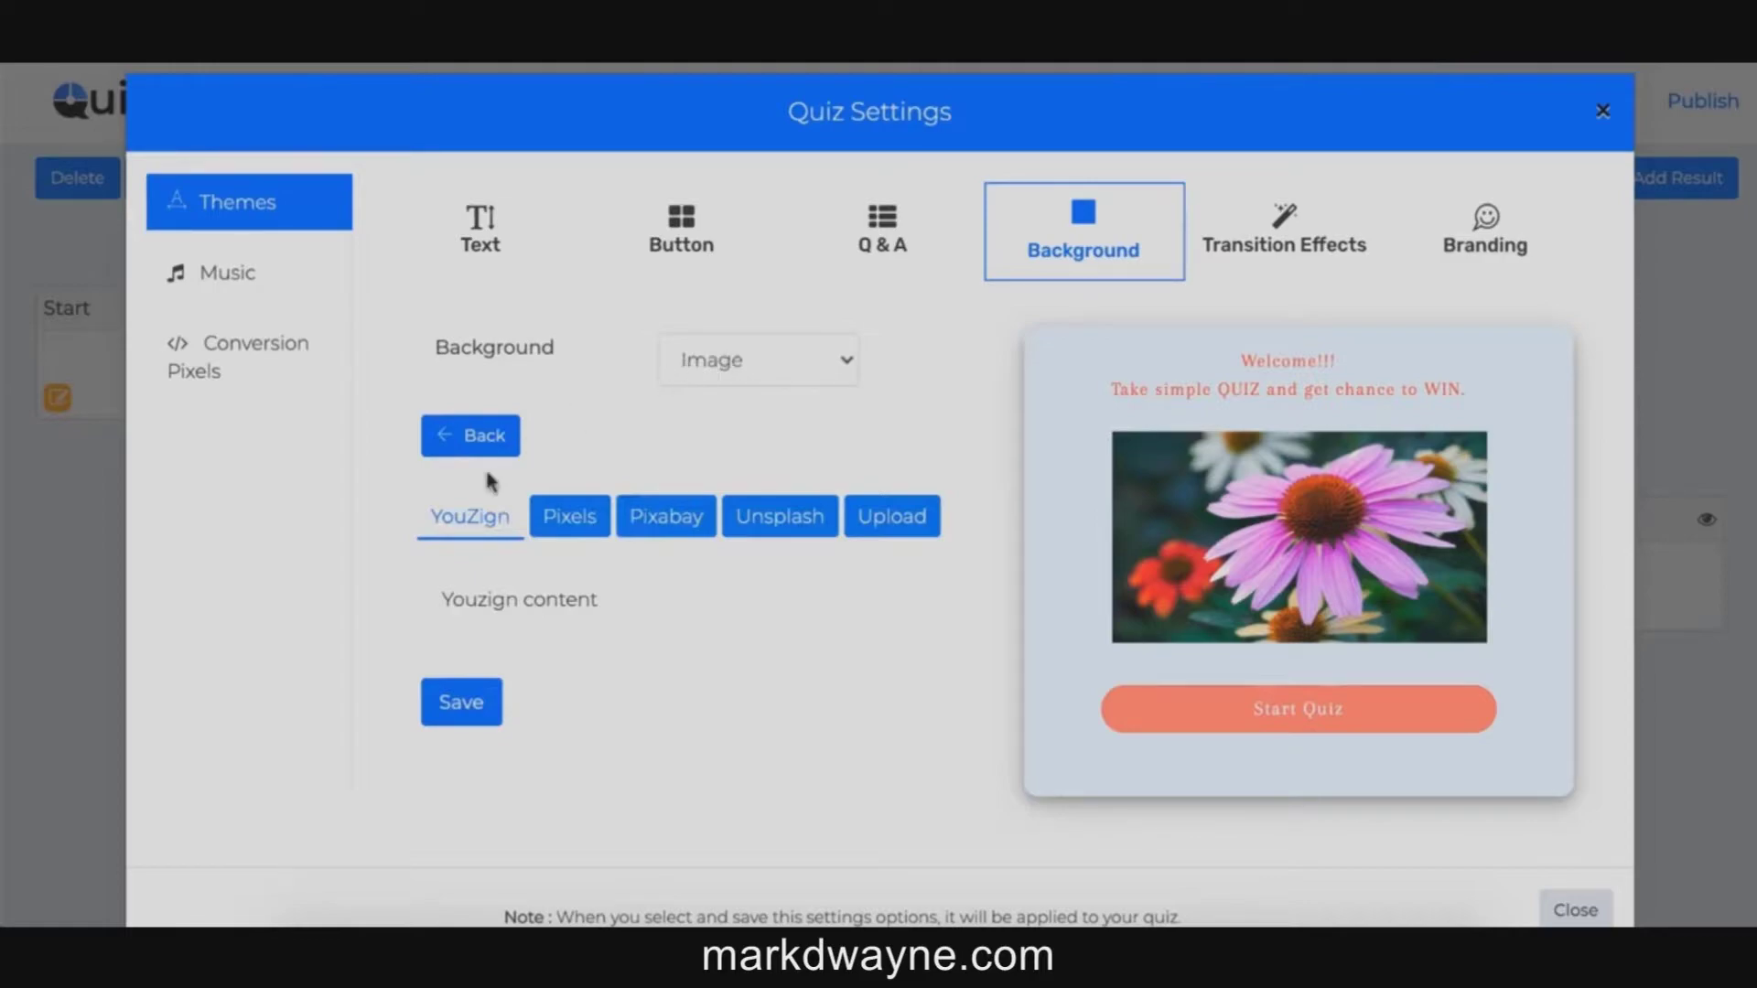
Step: Browse the Pexels and Pixabay image sources, then show the previously uploaded images
left_click(574, 524)
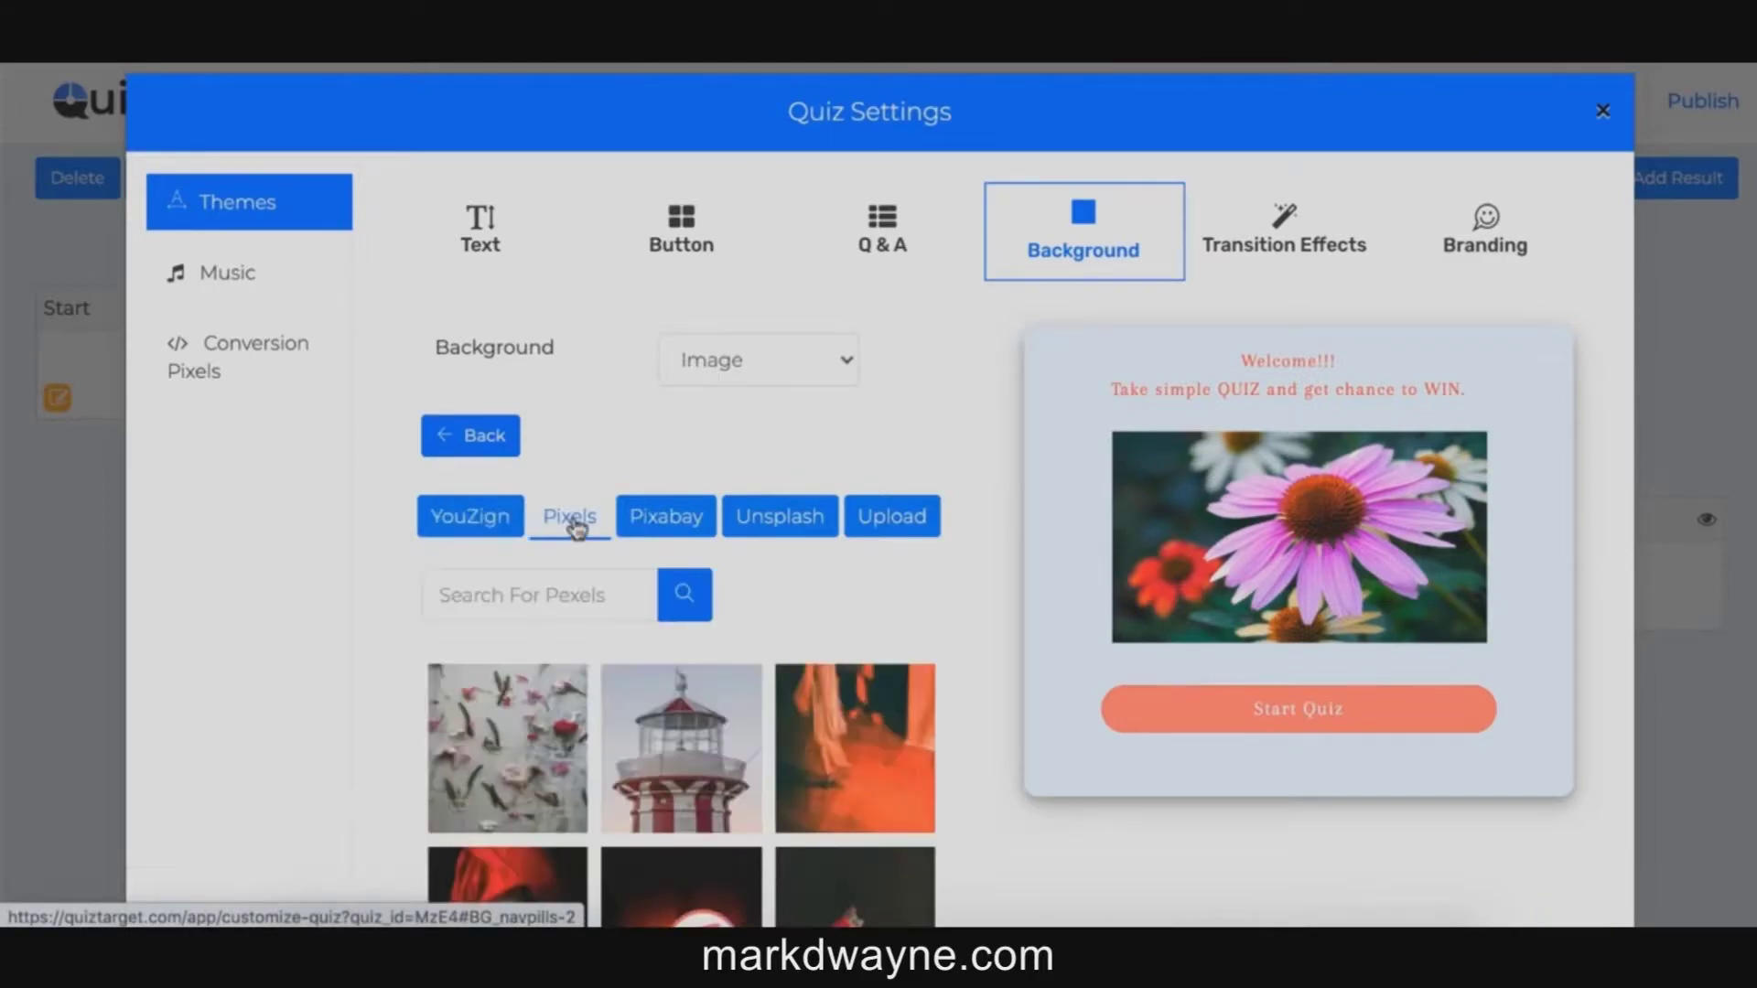
left_click(675, 520)
left_click(573, 518)
left_click(894, 516)
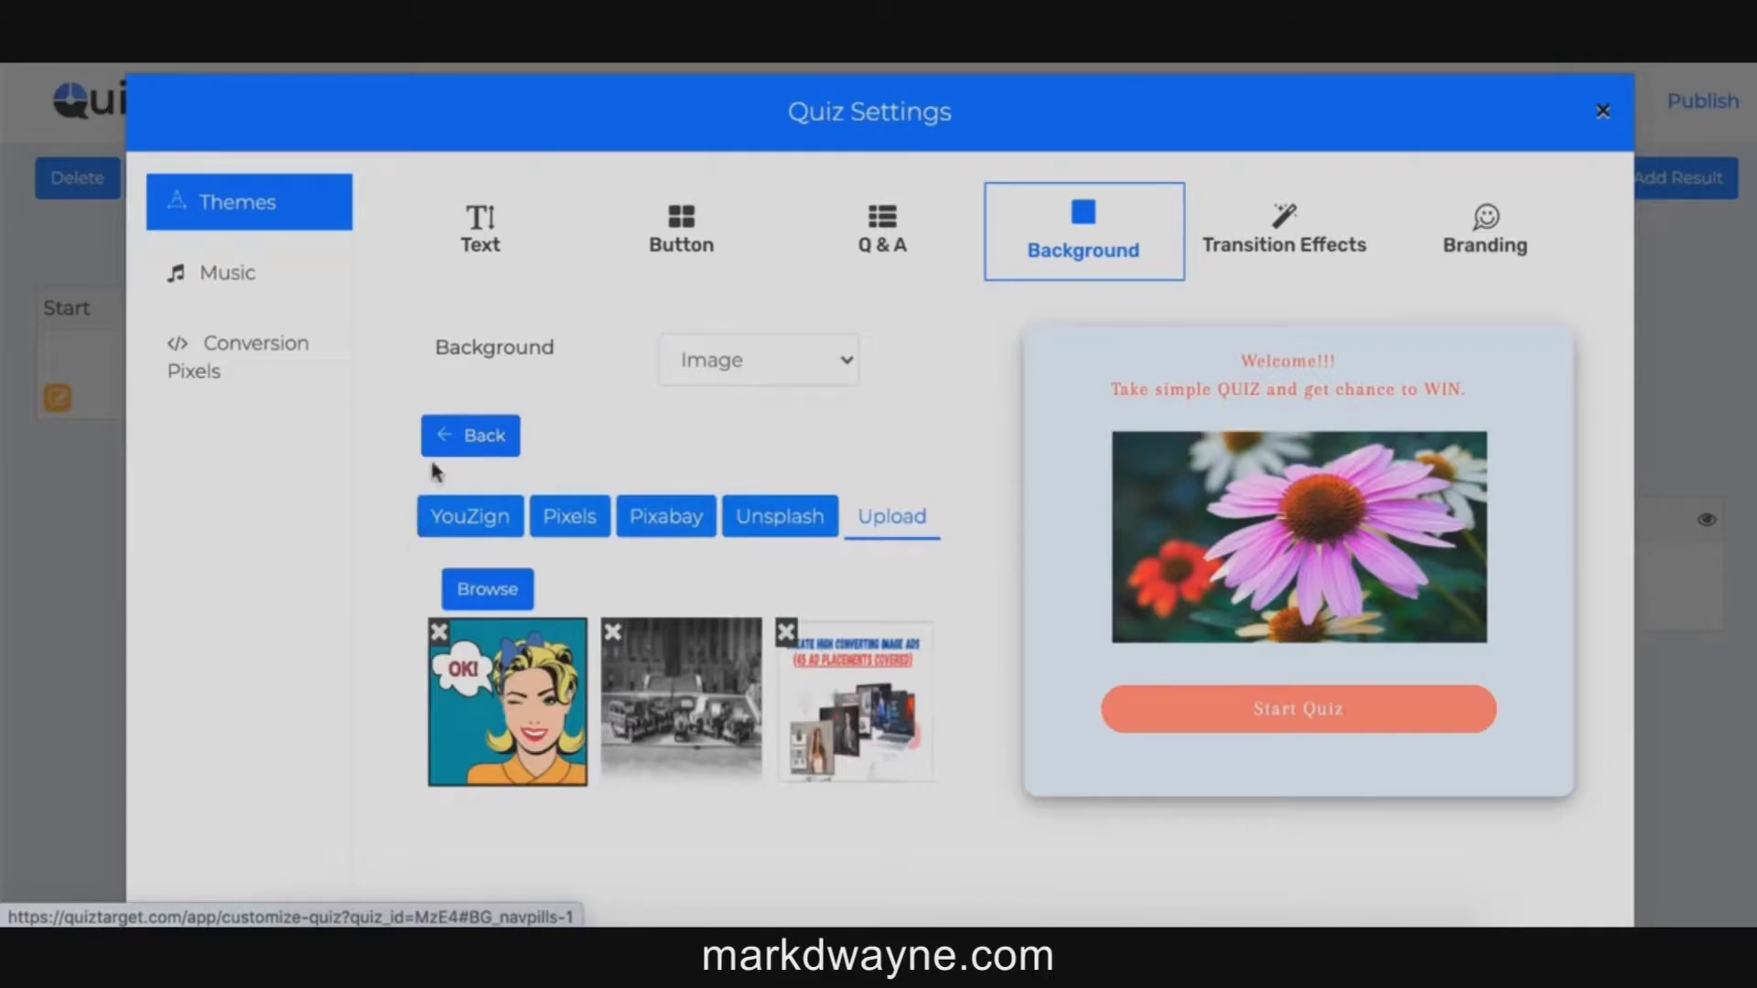
Step: Set the exit effect to fadeOut and the entrance effect to BackInRight, replacing BackInDown
left_click(1276, 242)
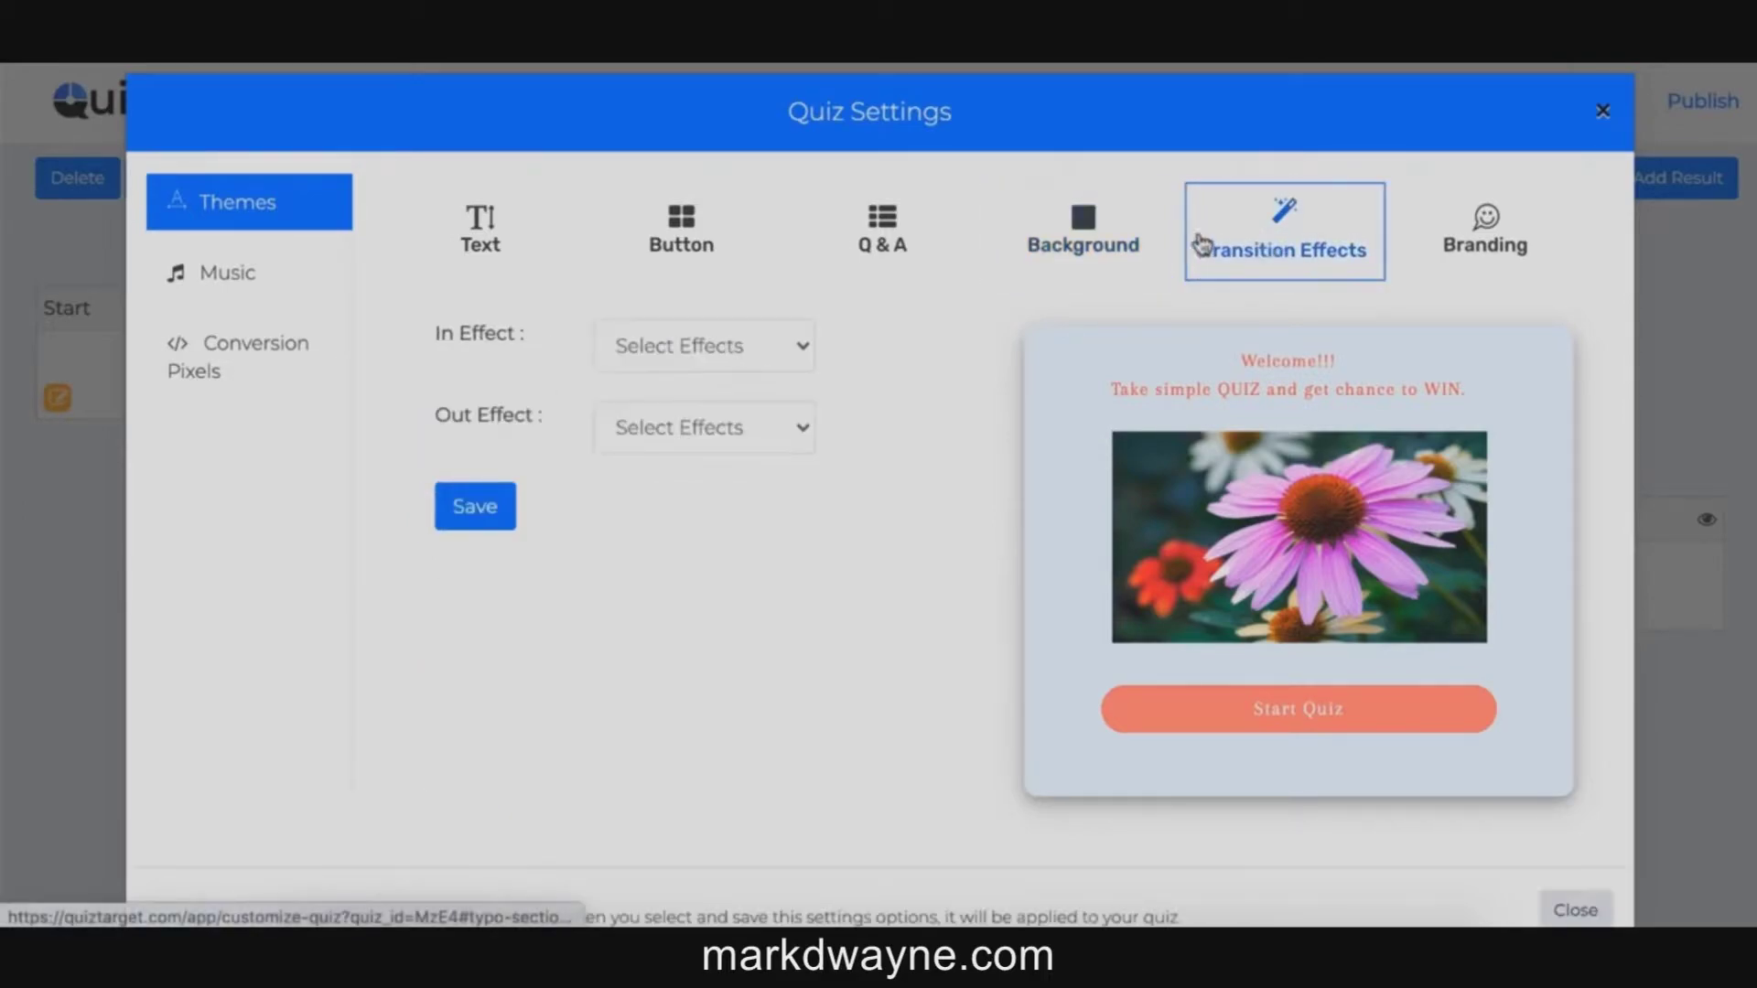
left_click(663, 367)
left_click(684, 380)
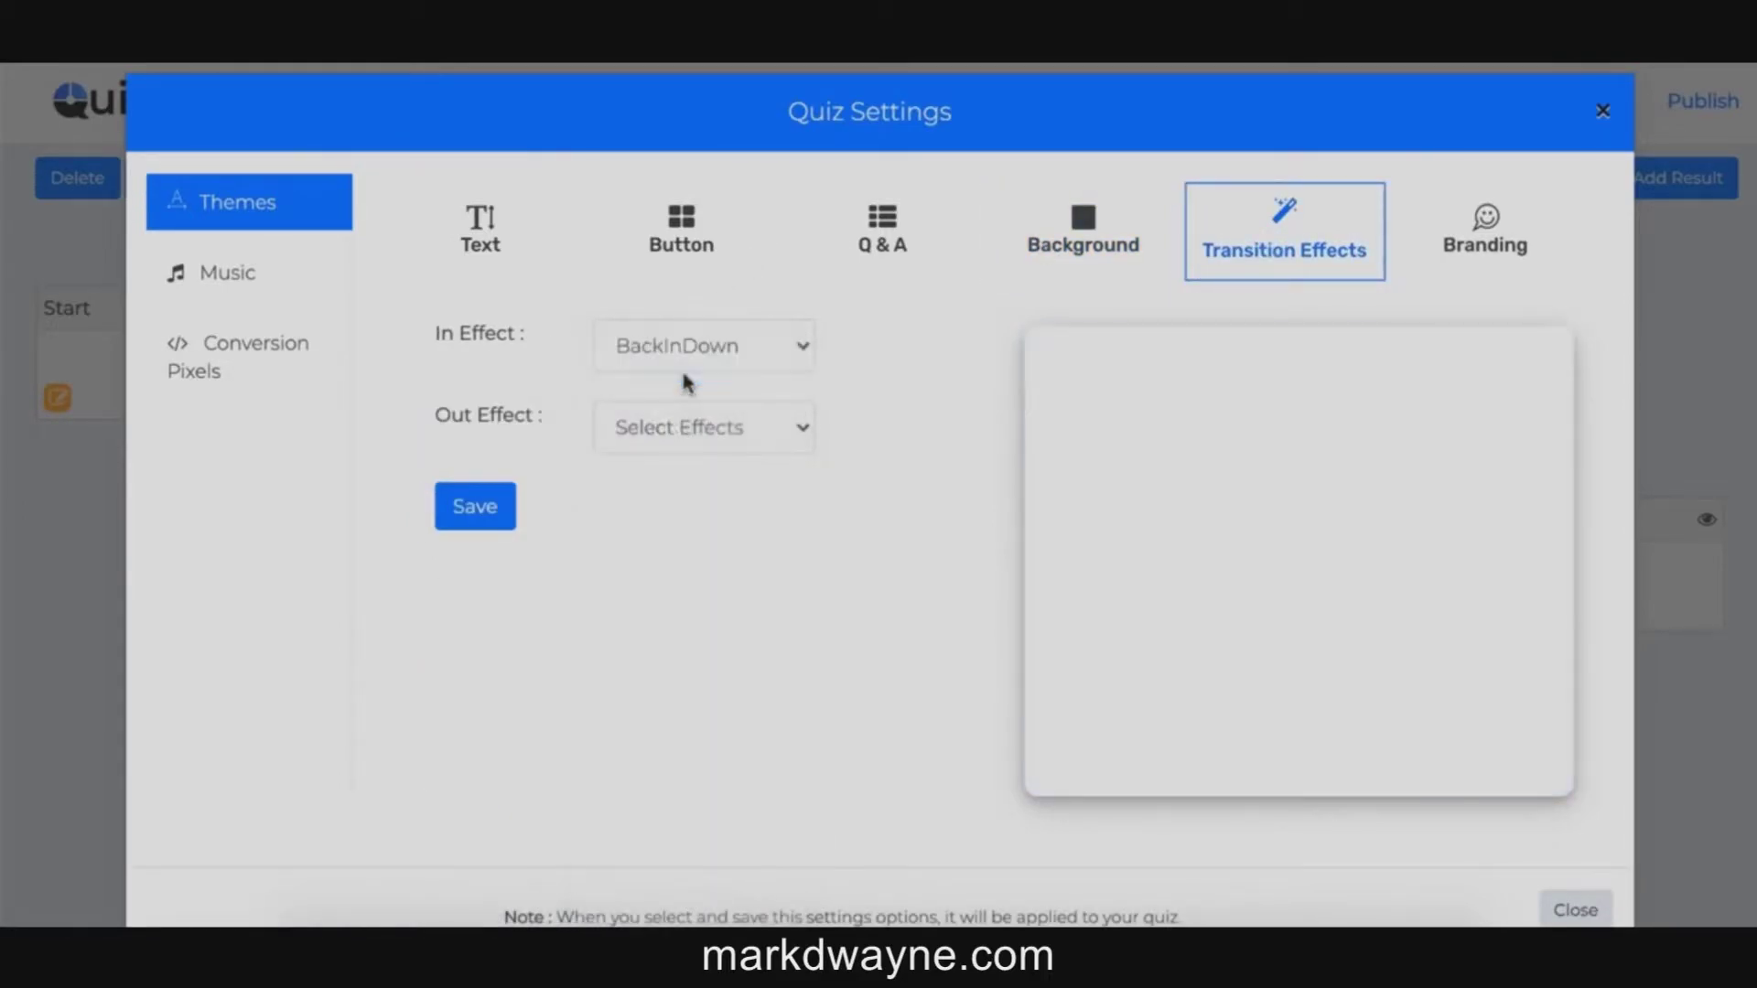
left_click(728, 428)
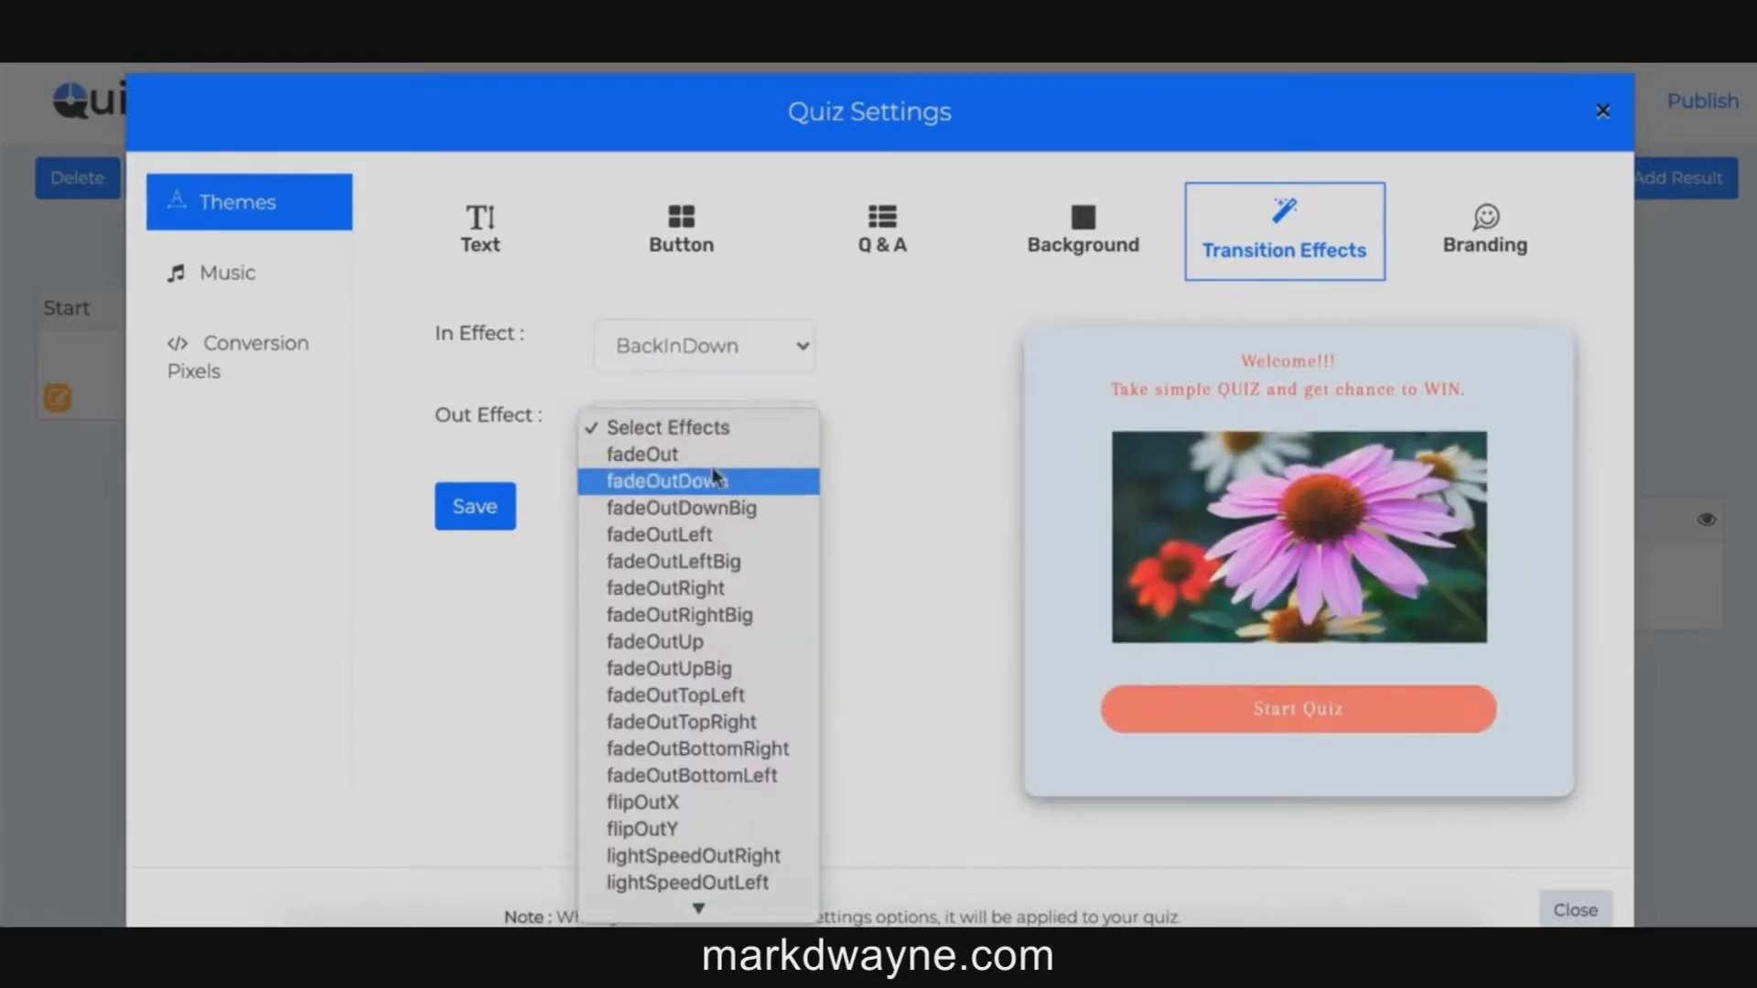
left_click(712, 454)
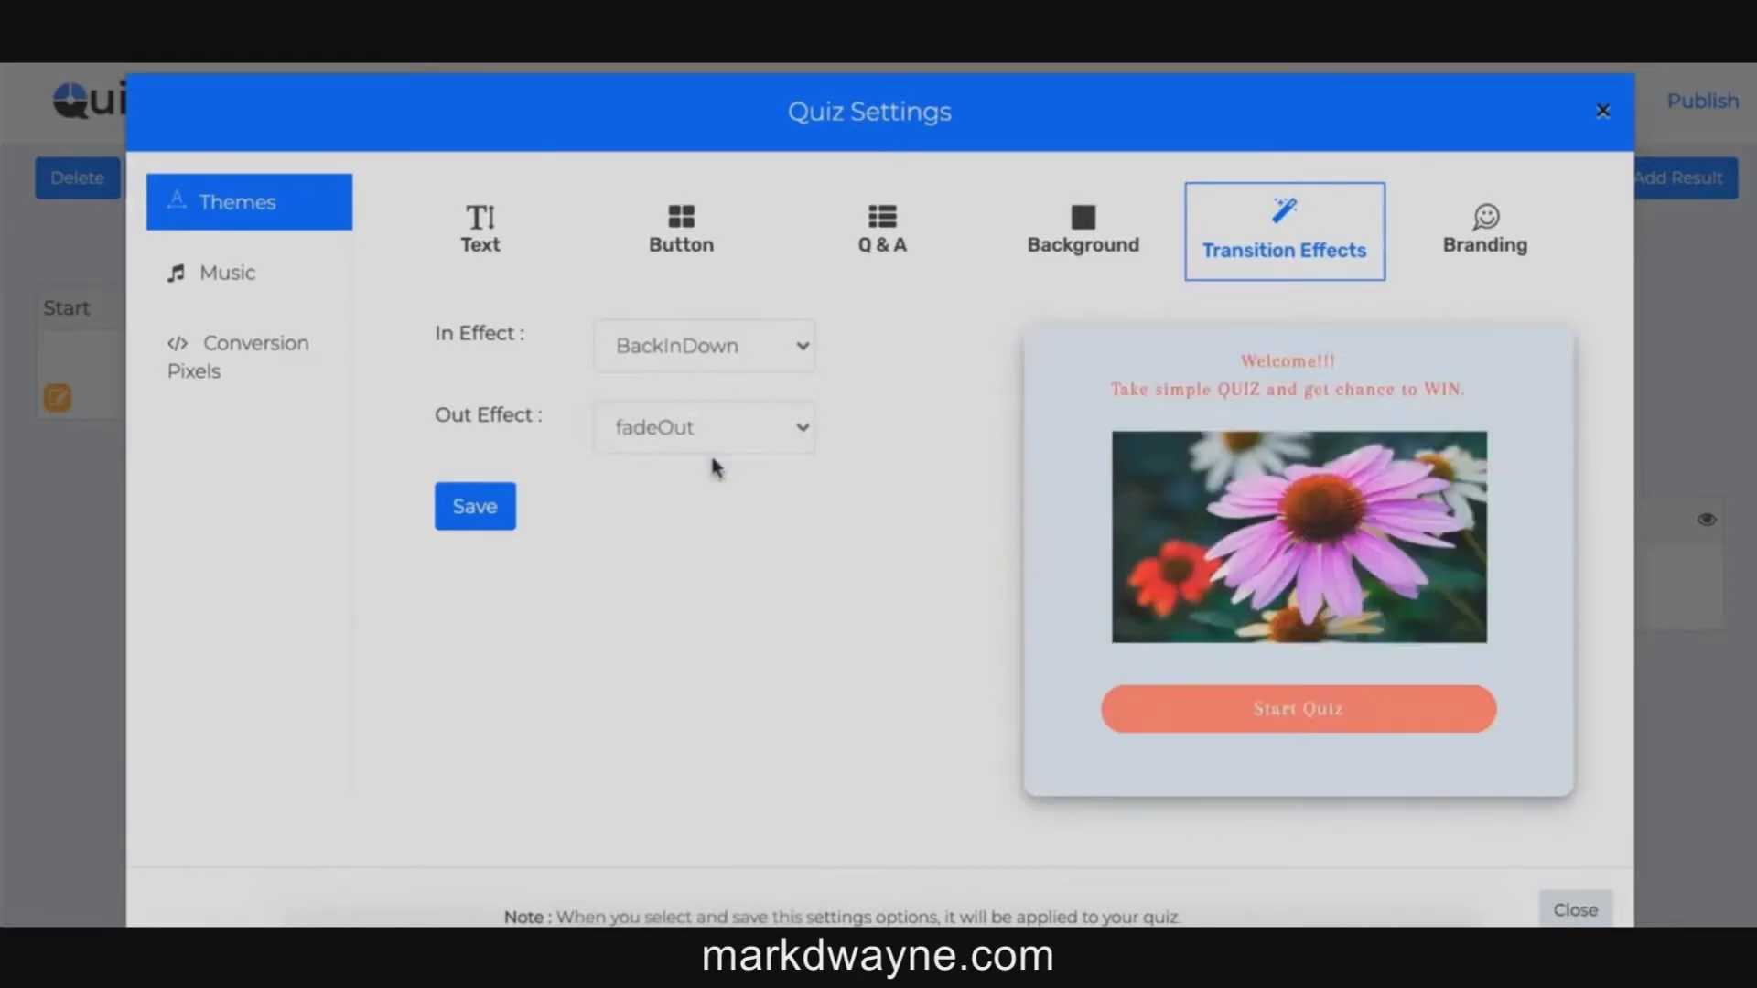
left_click(690, 345)
left_click(692, 400)
left_click(1484, 230)
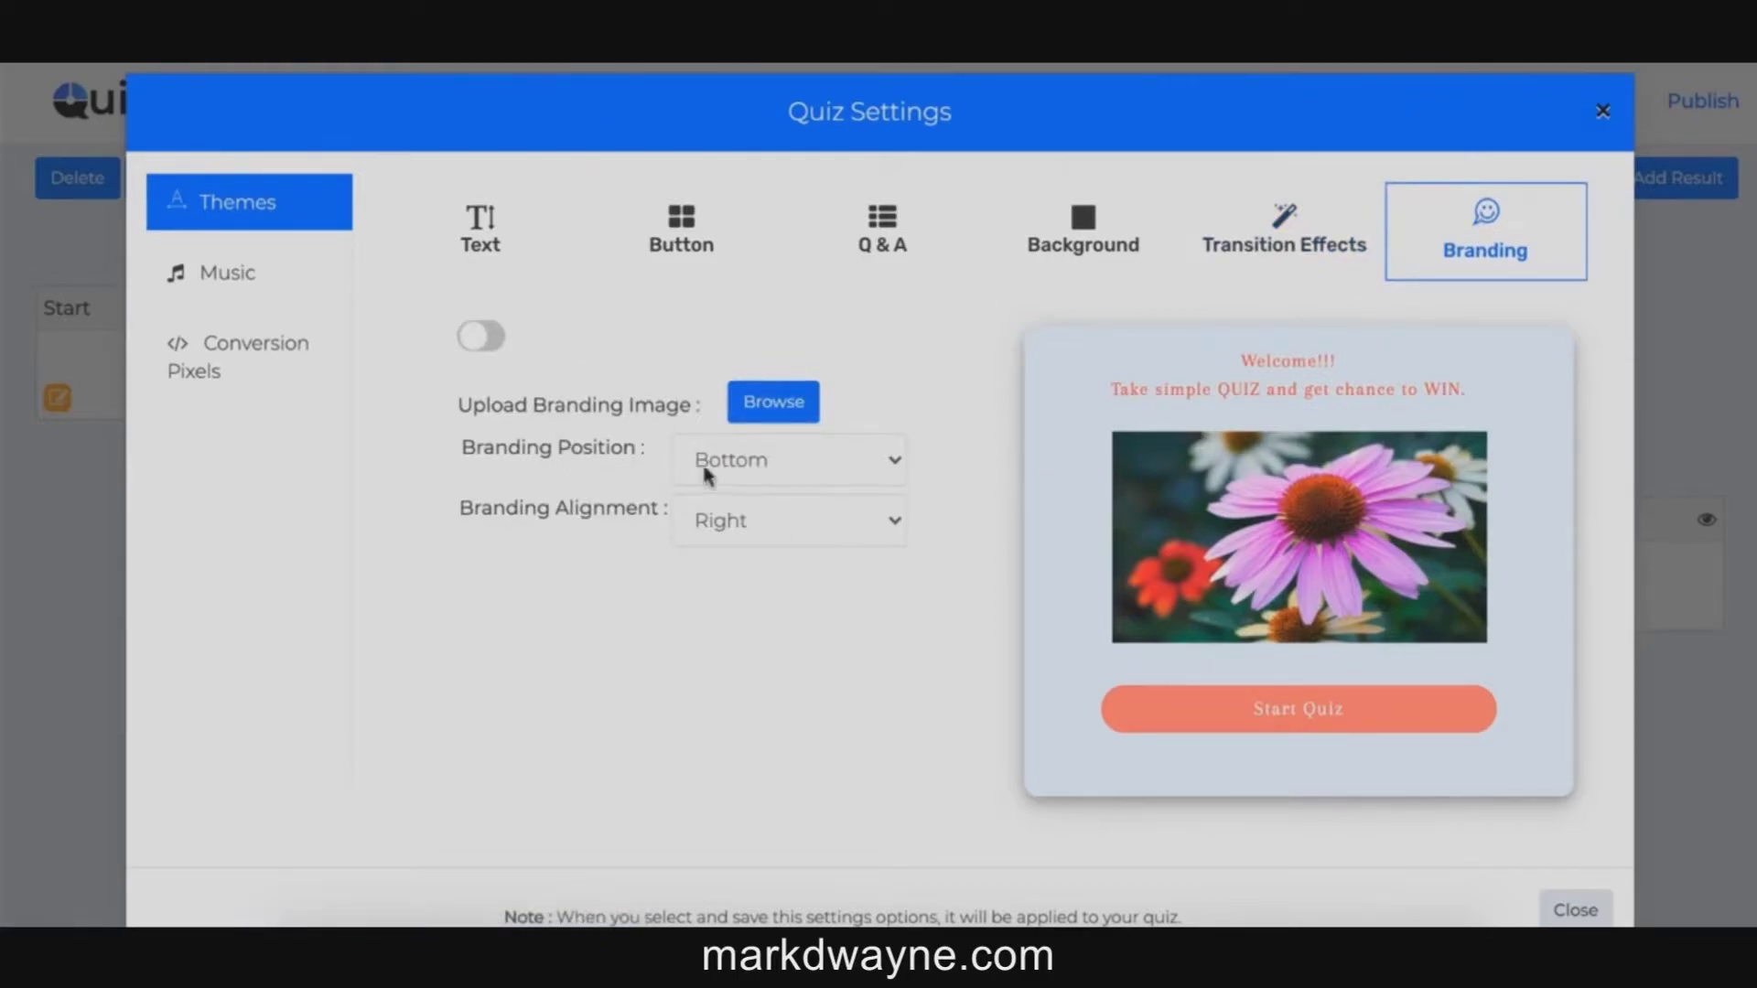
Step: Set the branding position to Bottom and alignment to Right
left_click(823, 468)
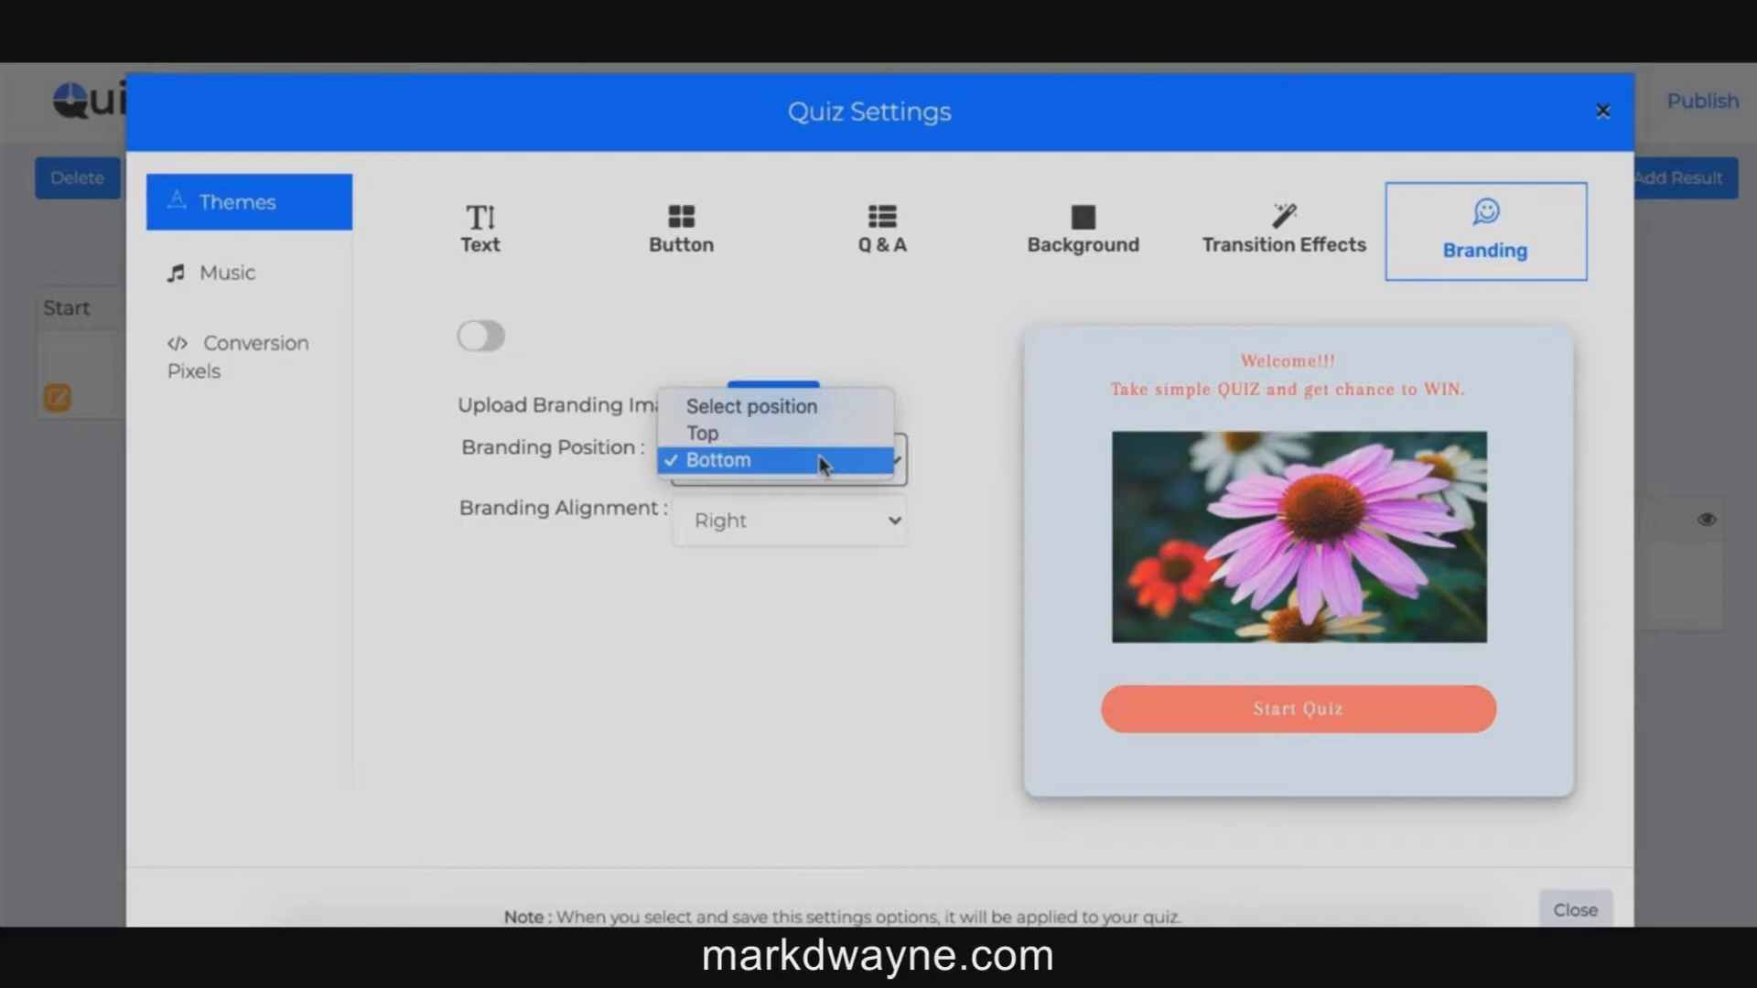
left_click(822, 460)
left_click(823, 518)
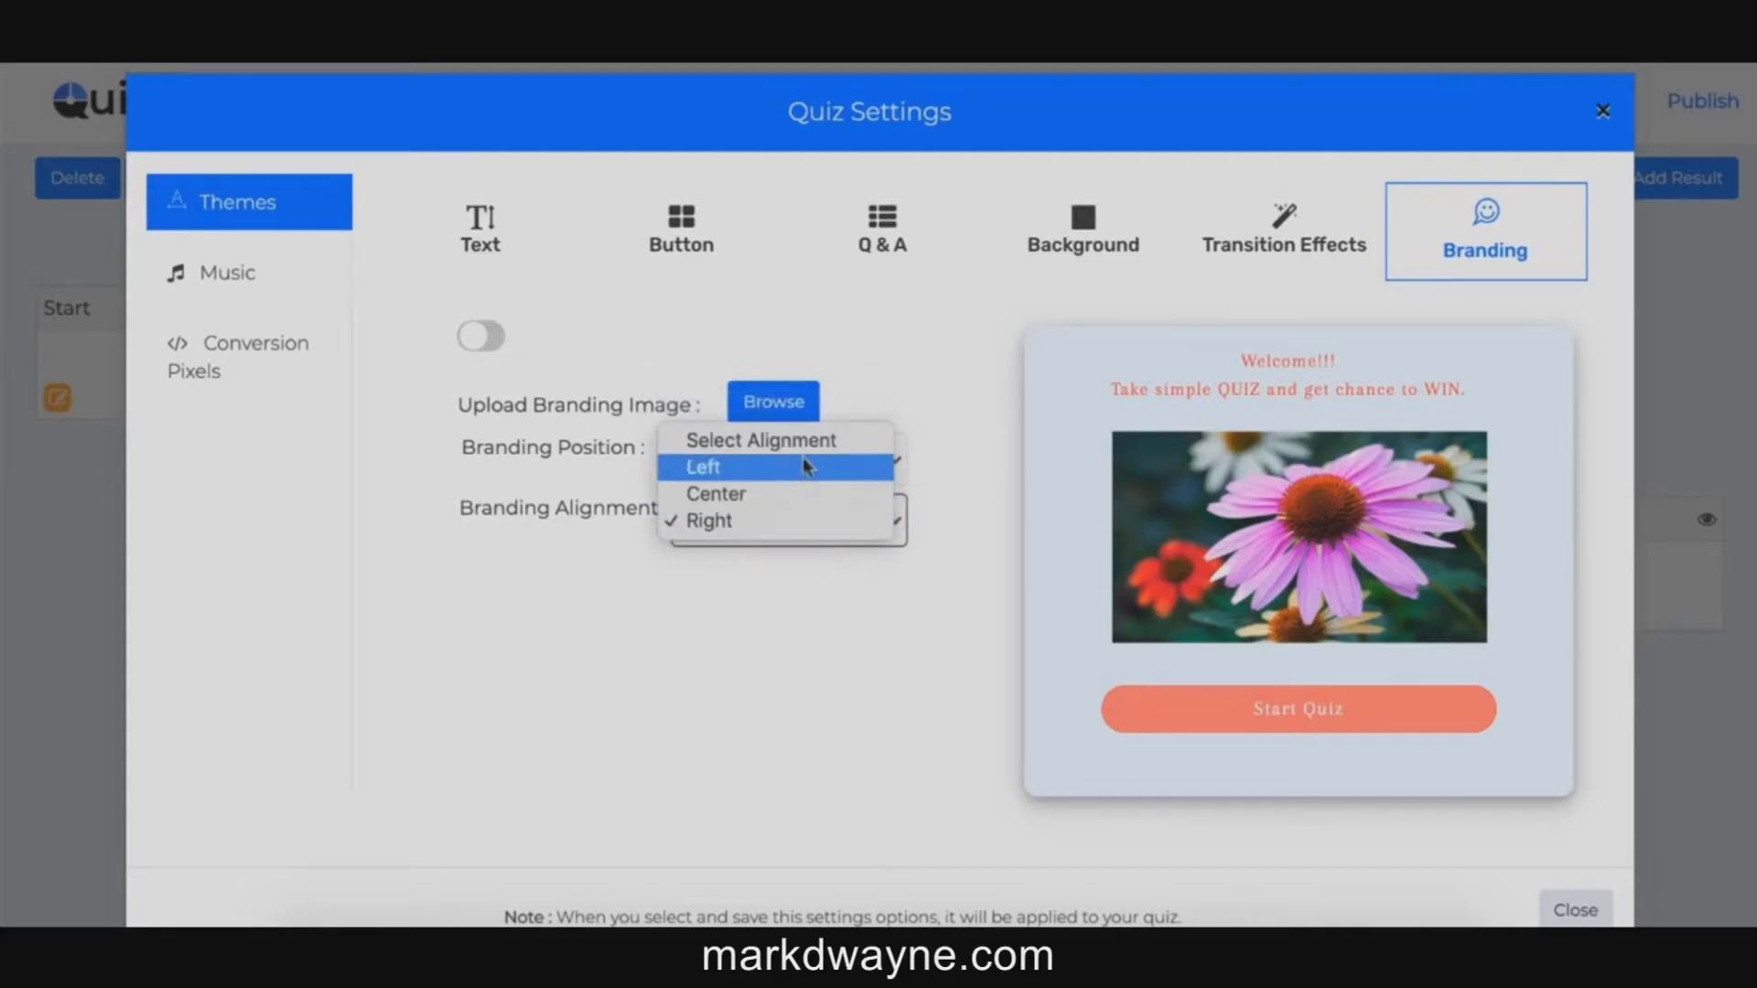
left_click(827, 619)
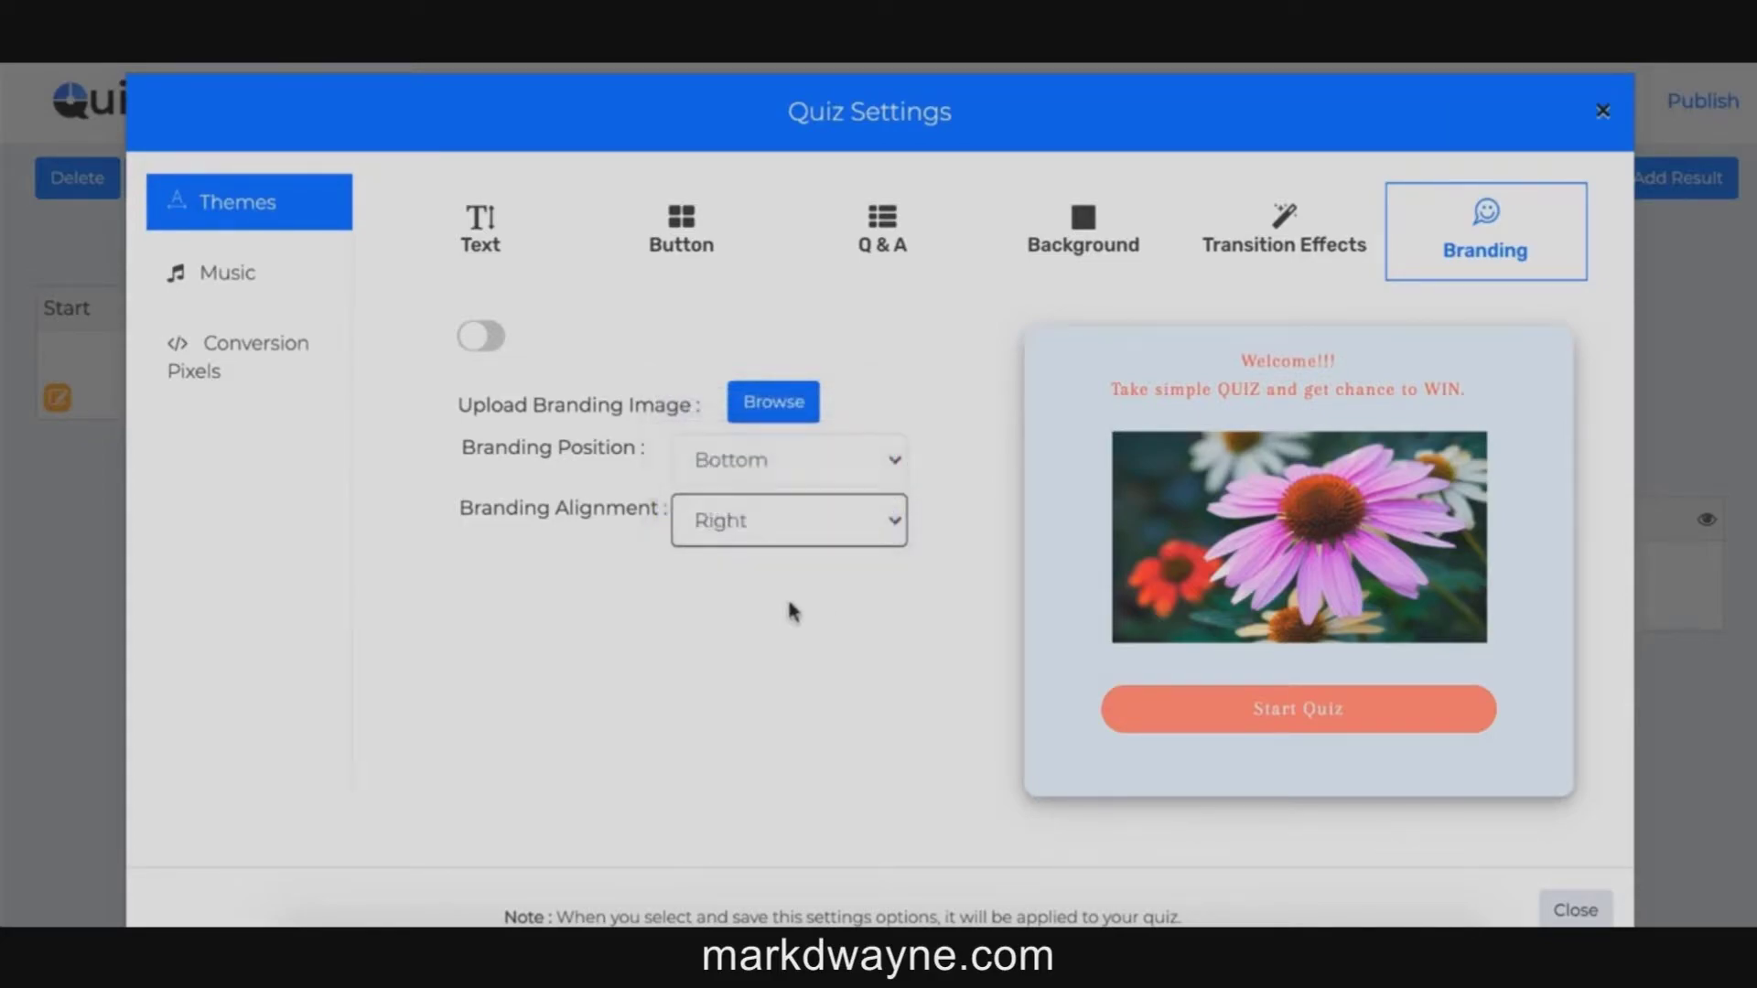
Step: Show the Music settings and review the Correct and Wrong Answer Music tracks
left_click(231, 284)
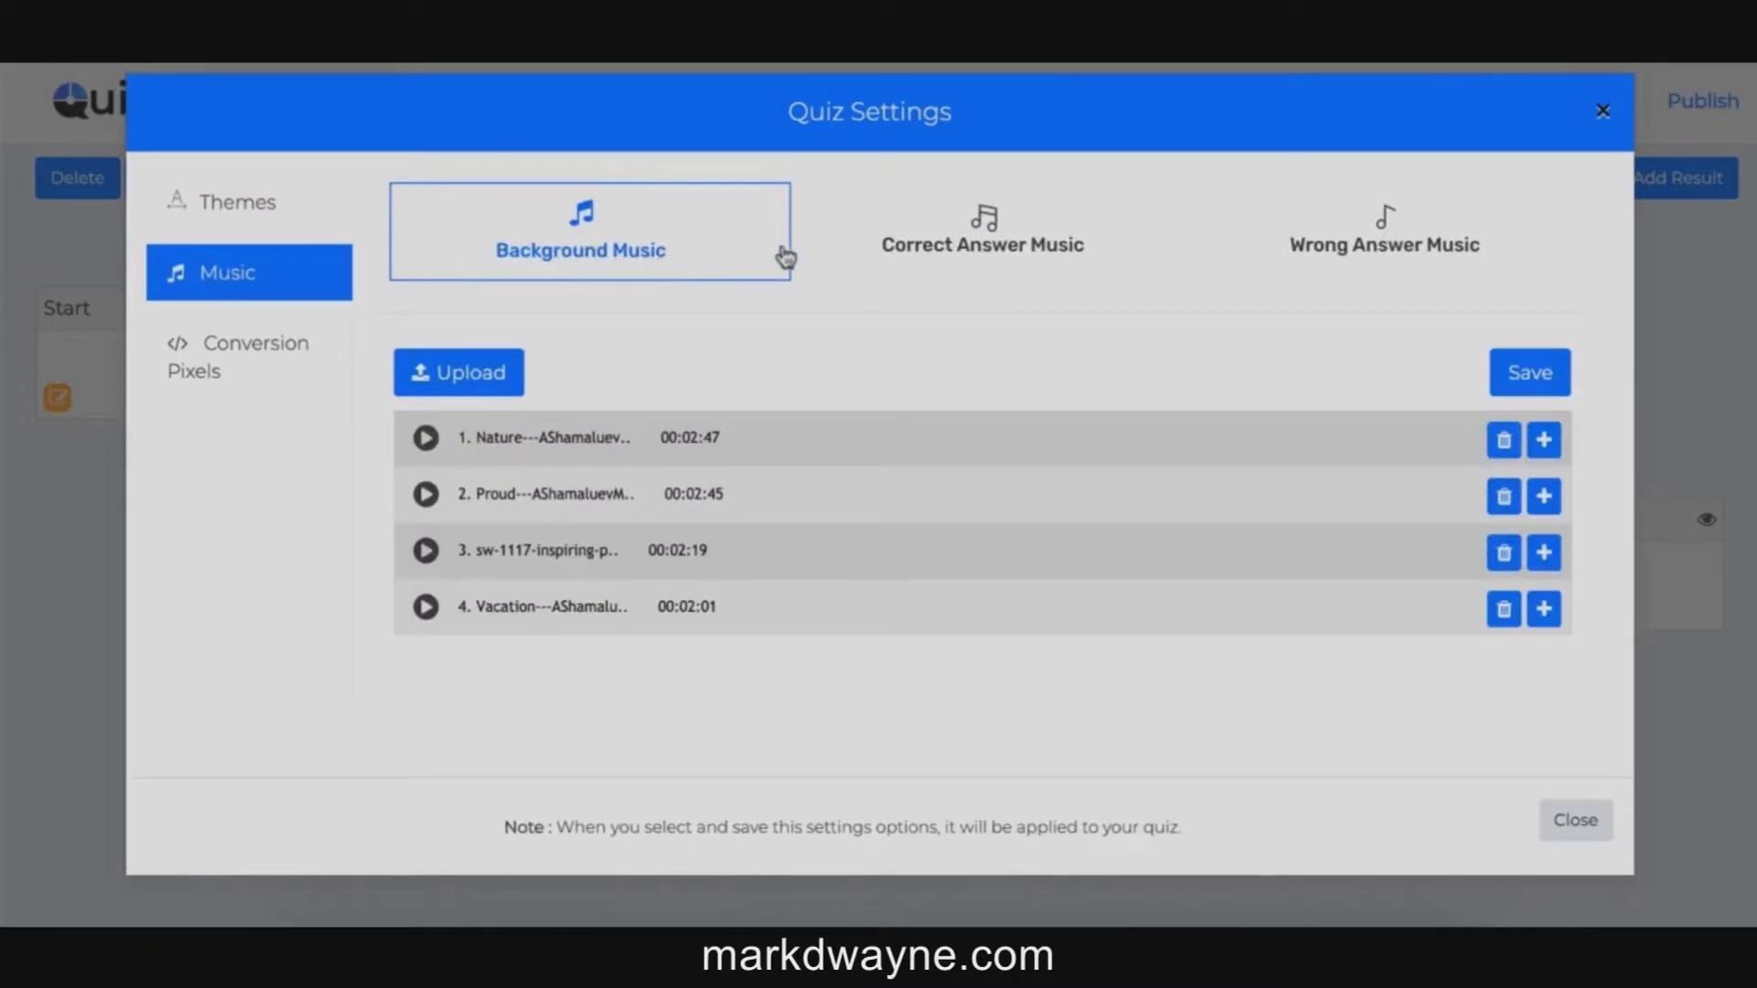
left_click(995, 245)
left_click(1343, 243)
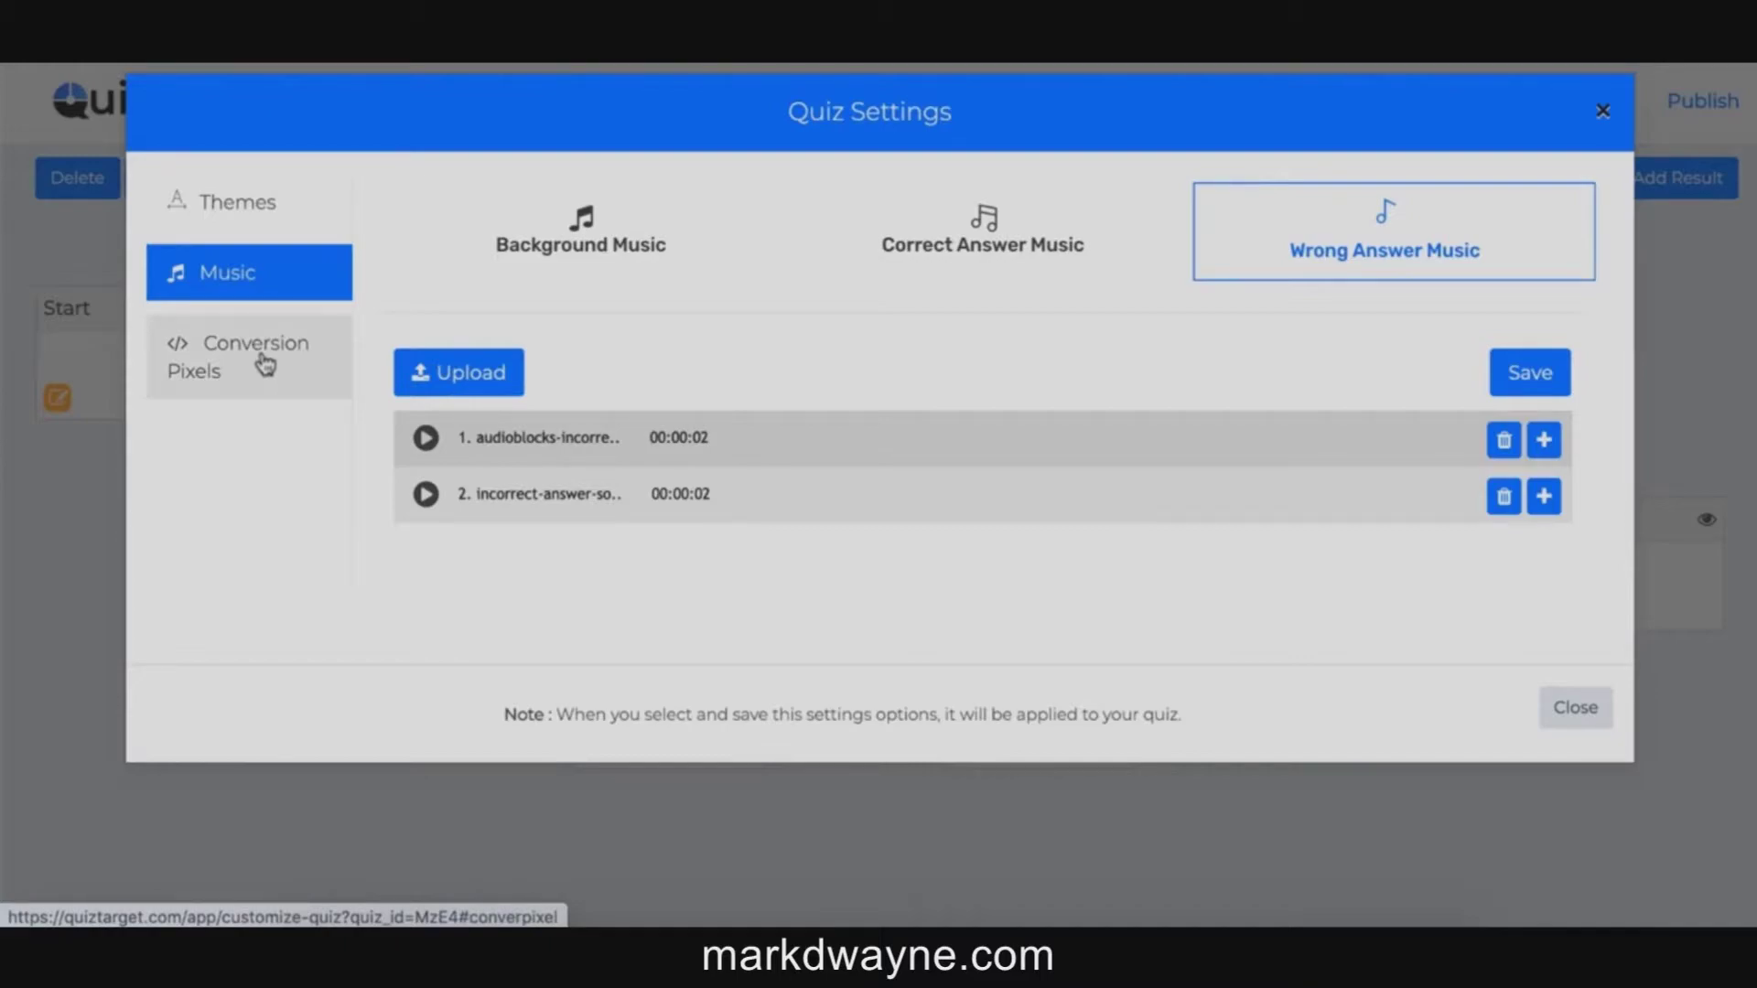
Step: Review the Google, Facebook and other conversion pixel code fields
left_click(282, 380)
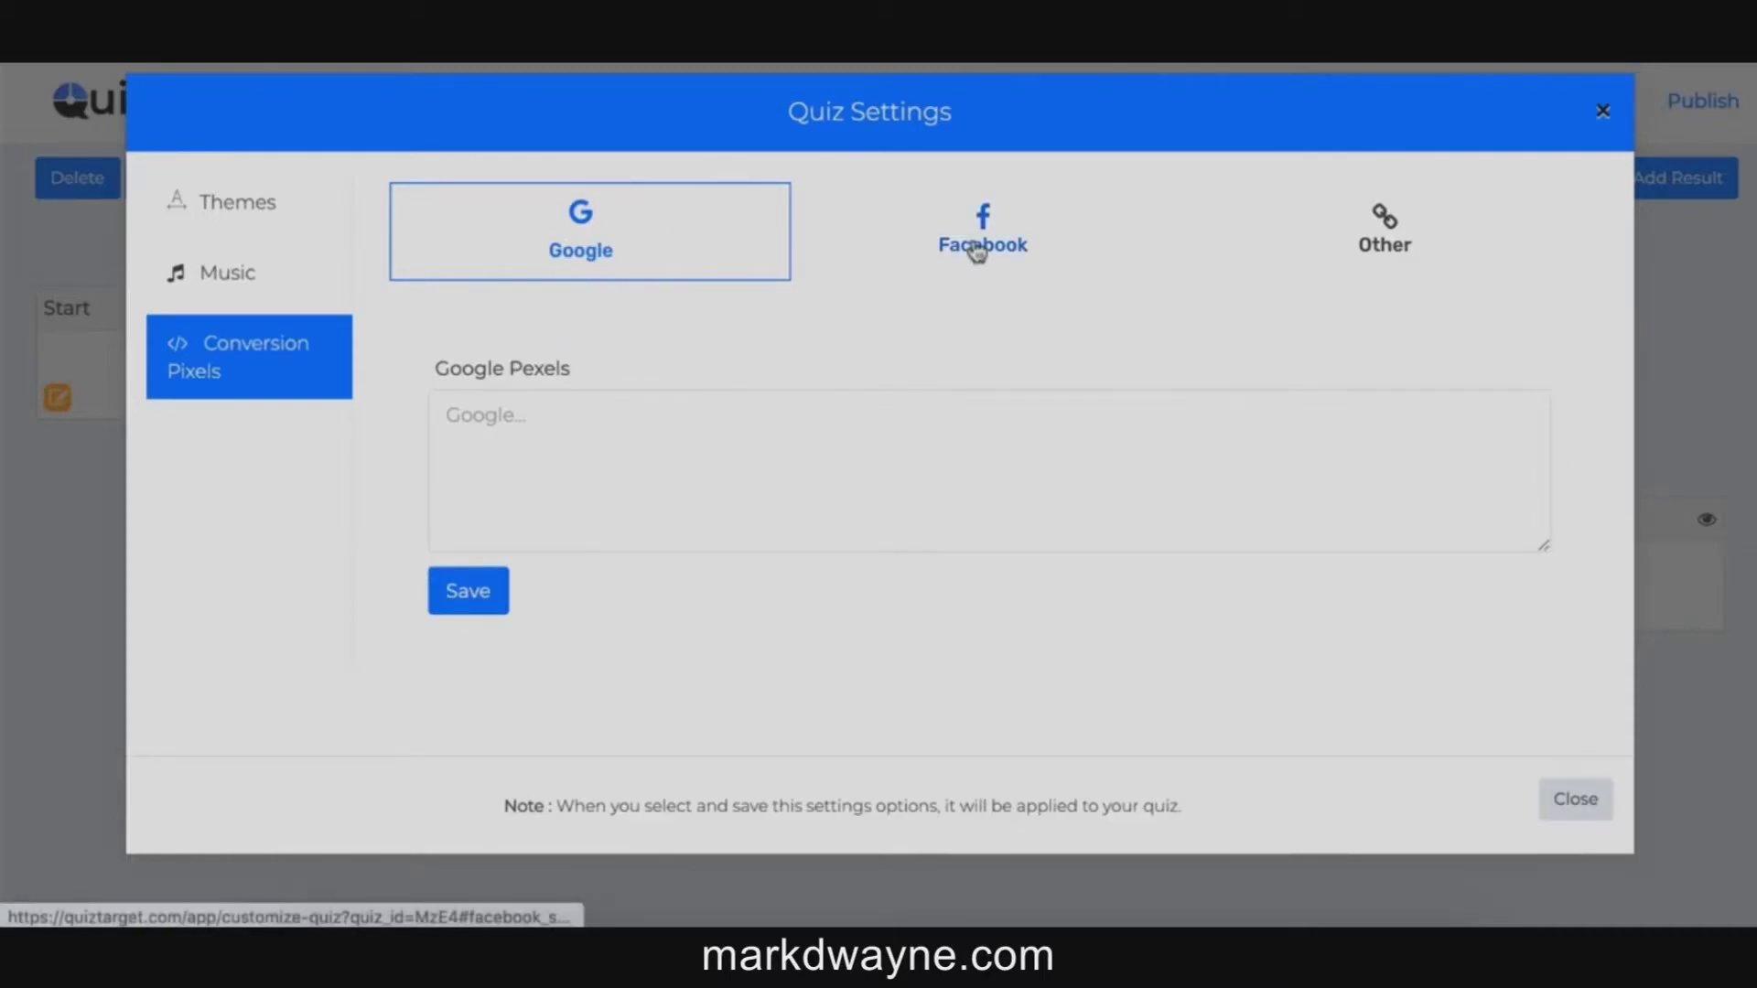
left_click(977, 252)
left_click(1389, 245)
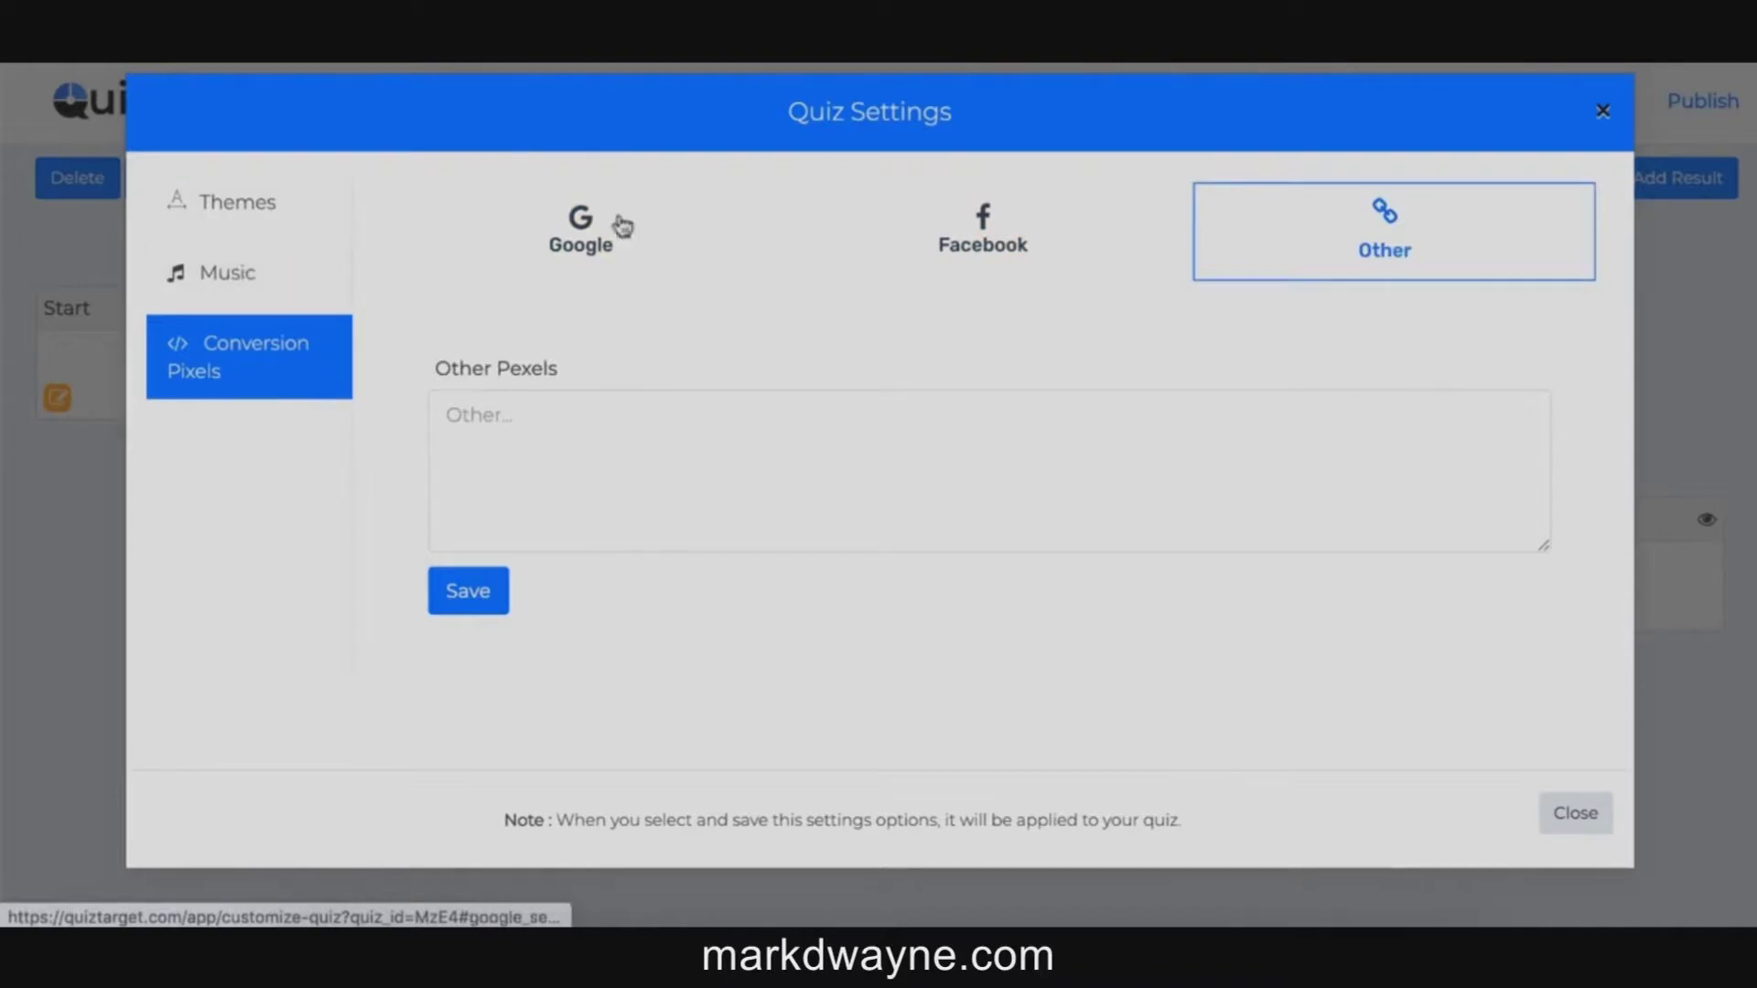
left_click(582, 234)
Step: Enter 'add pere' as the Google pixel code and close the Quiz Settings
left_click(570, 439)
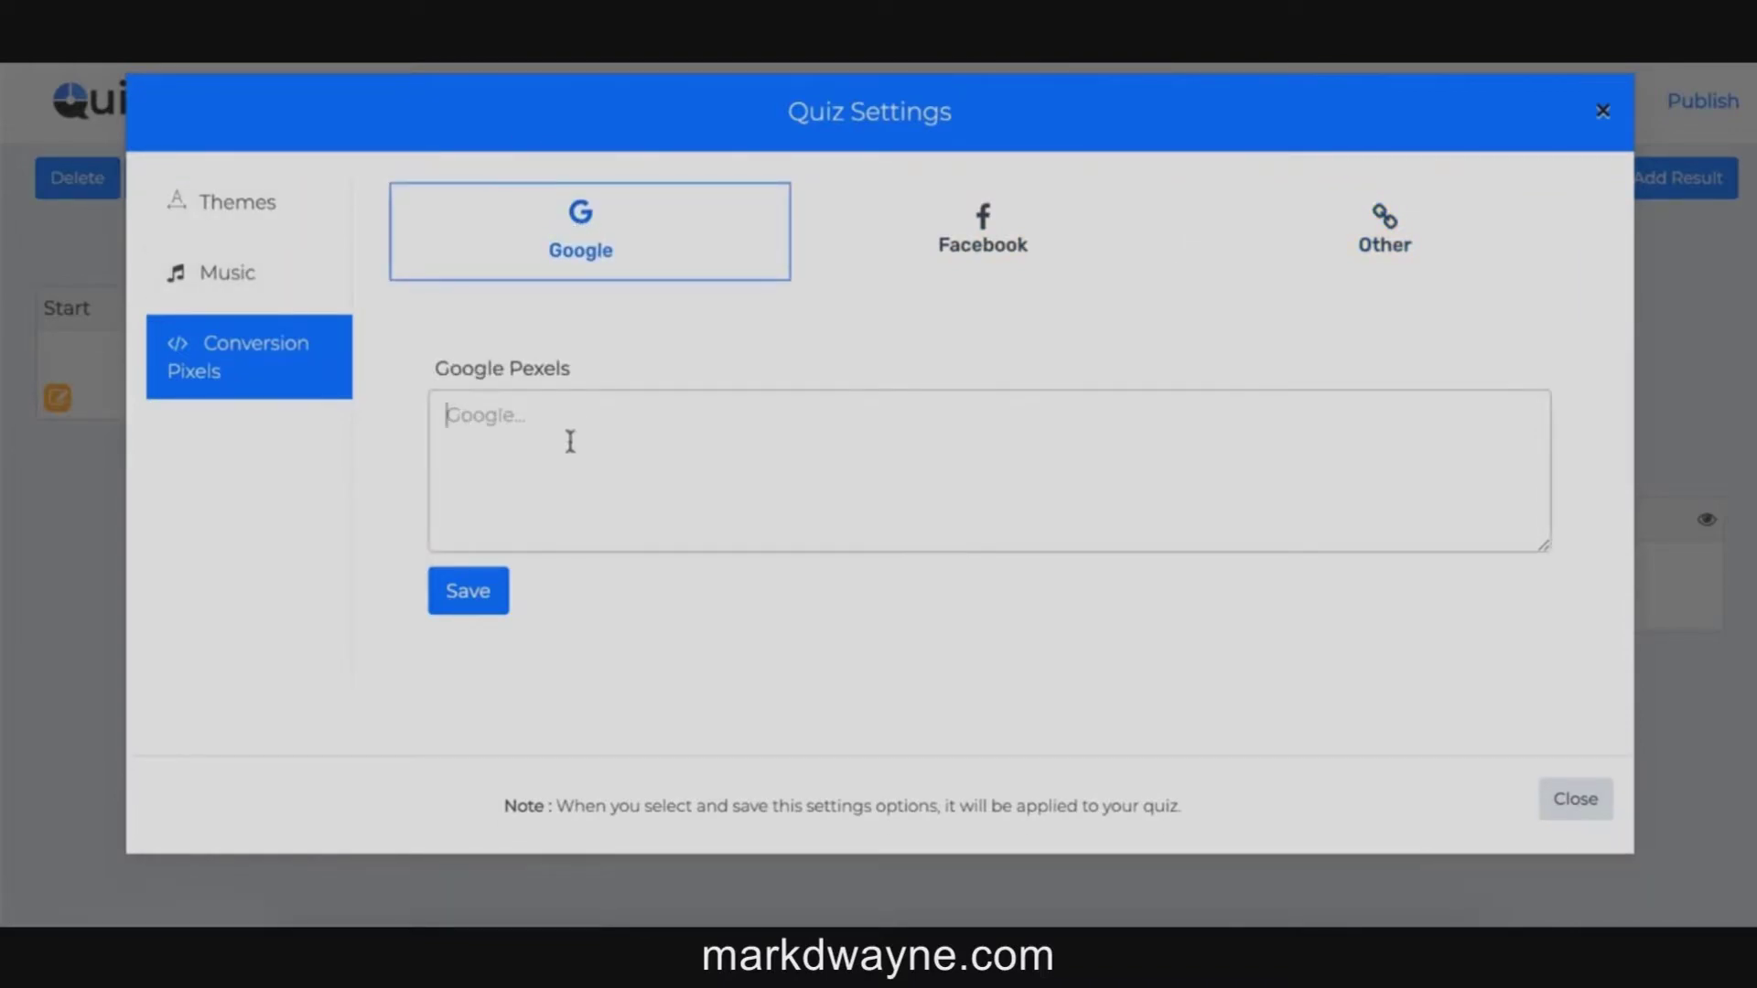
type("add pere")
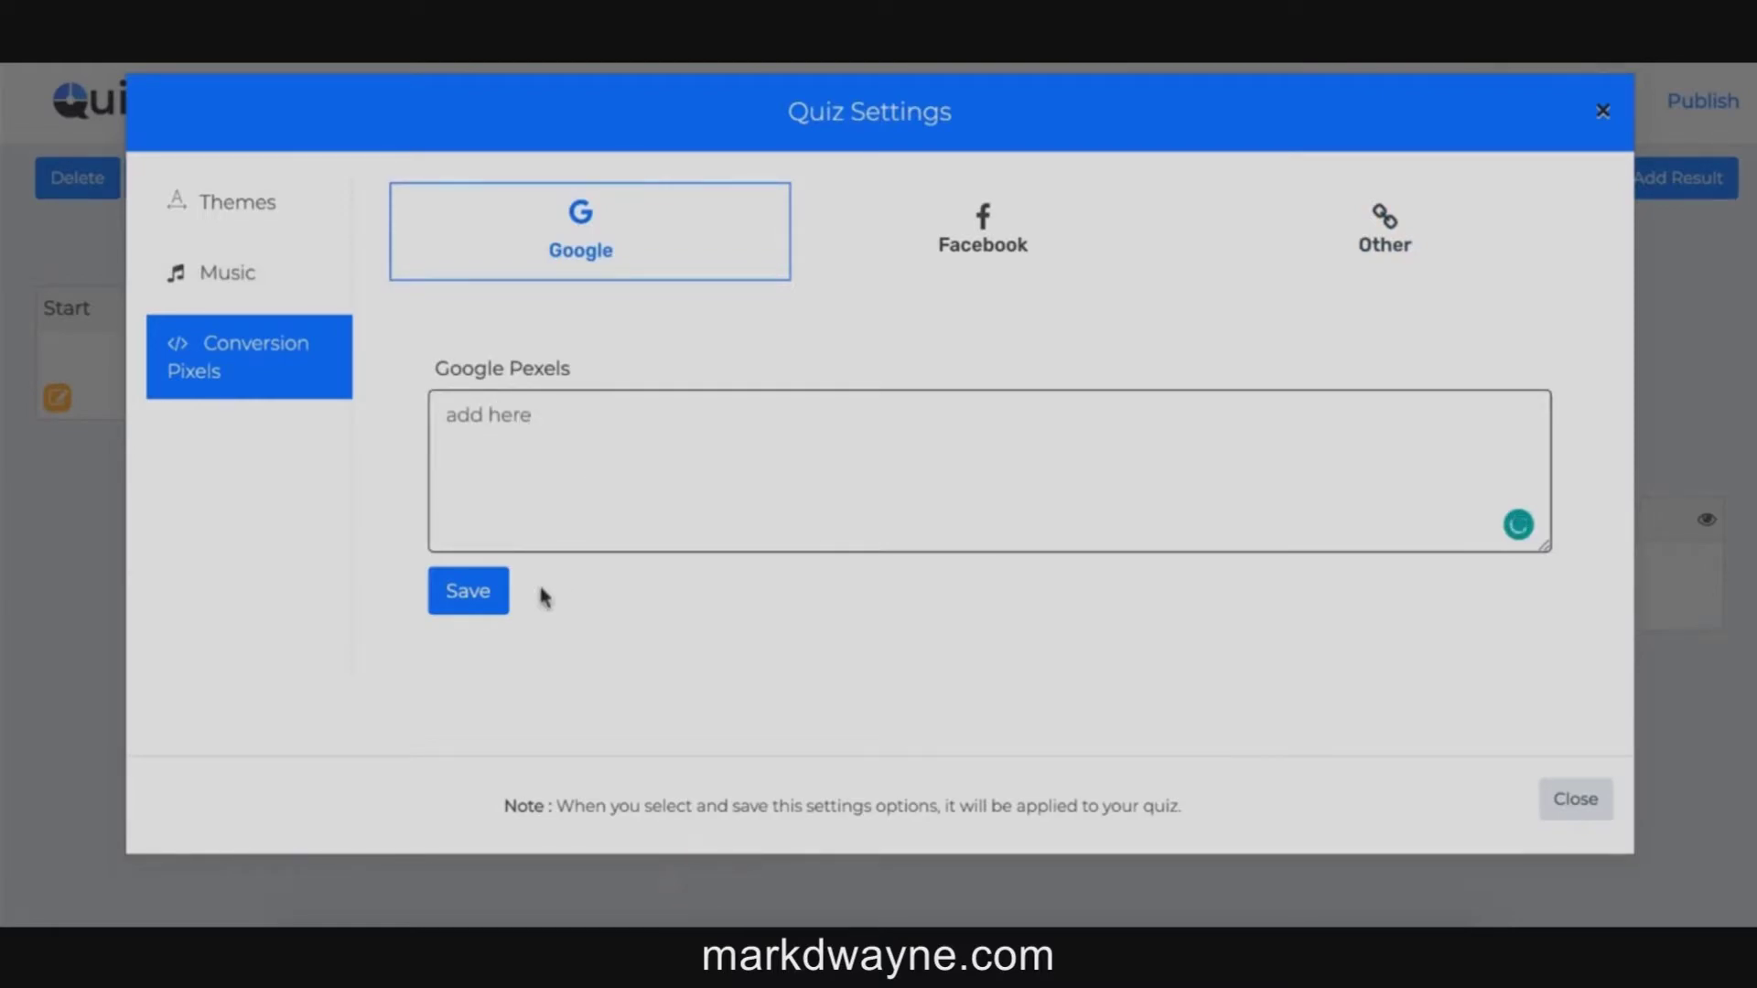
left_click(1602, 111)
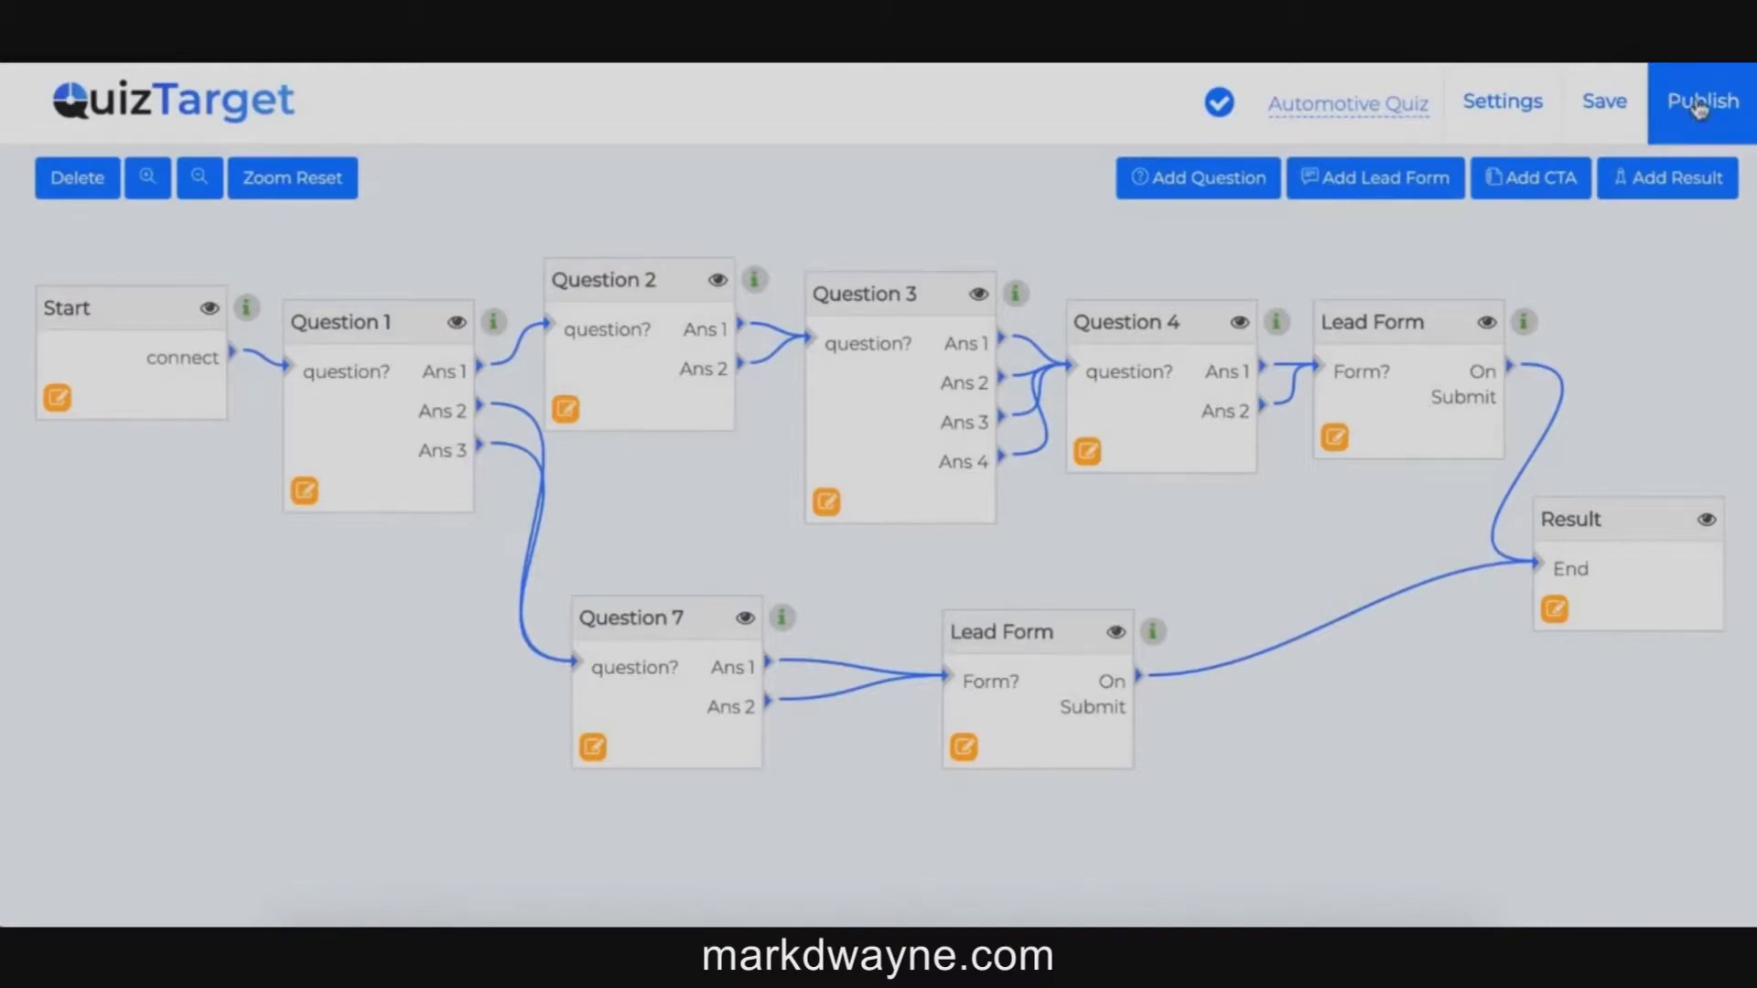
Step: Publish the Automotive Quiz and answer the engine oil and spark plug questions in the final preview
left_click(1702, 108)
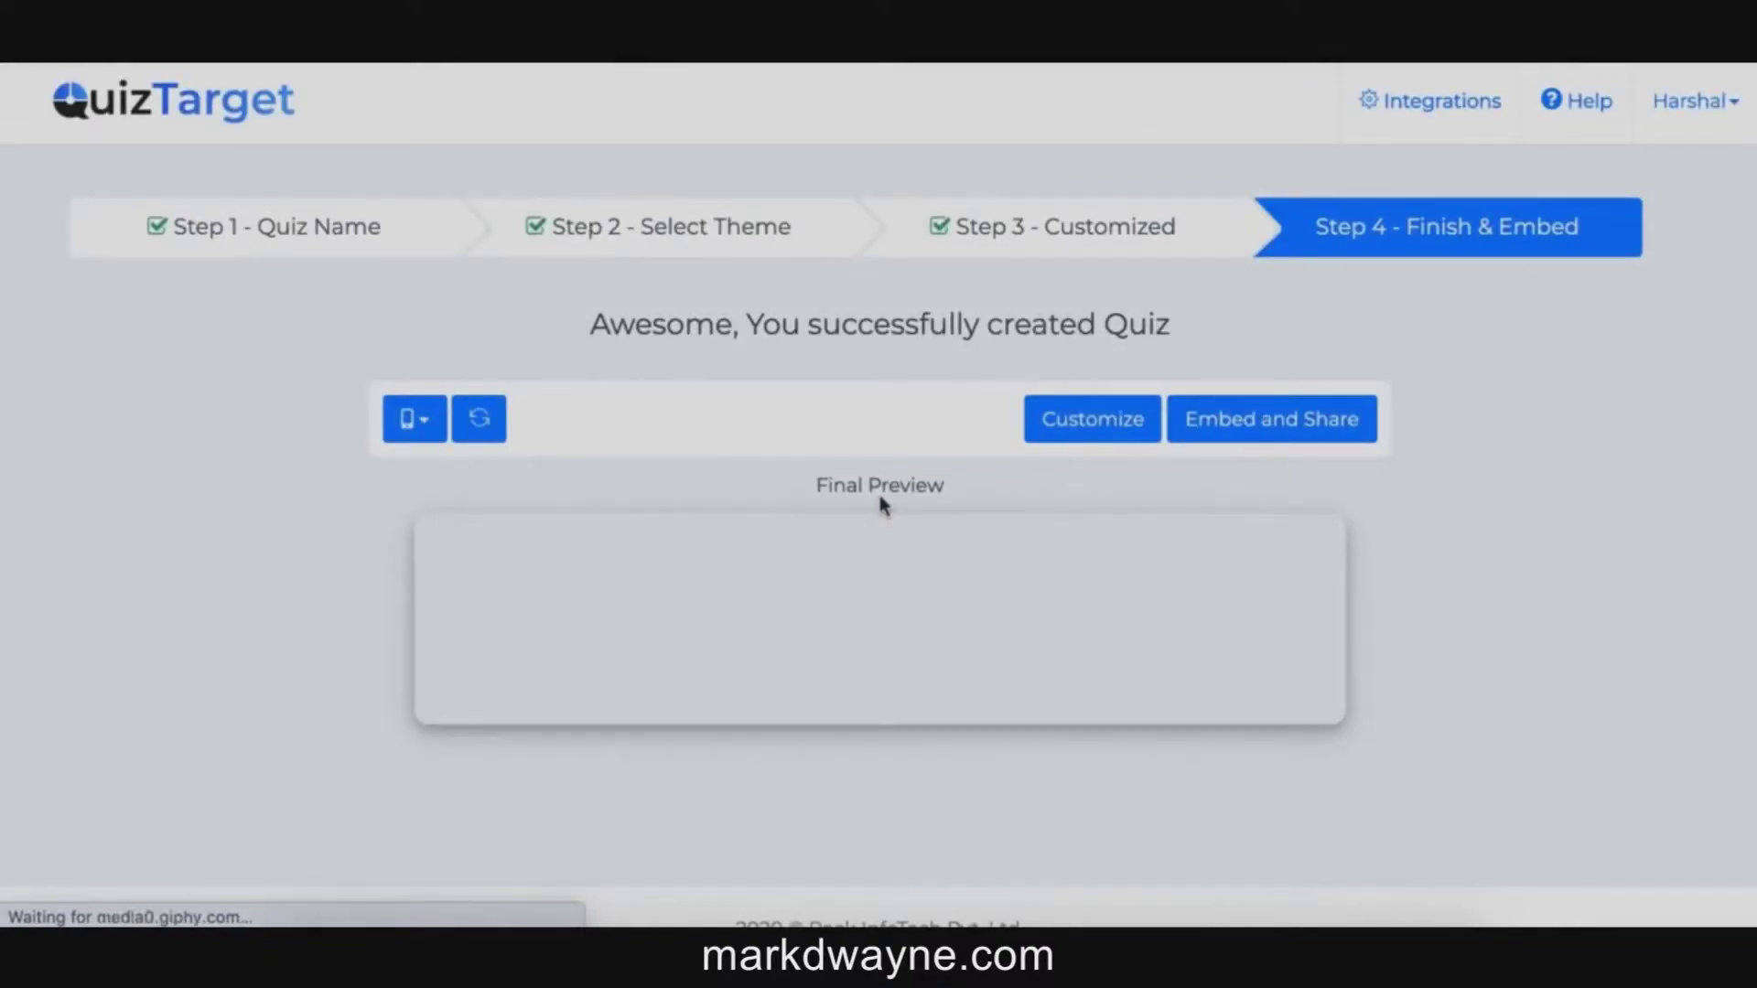
scroll(878, 549, "down", 4)
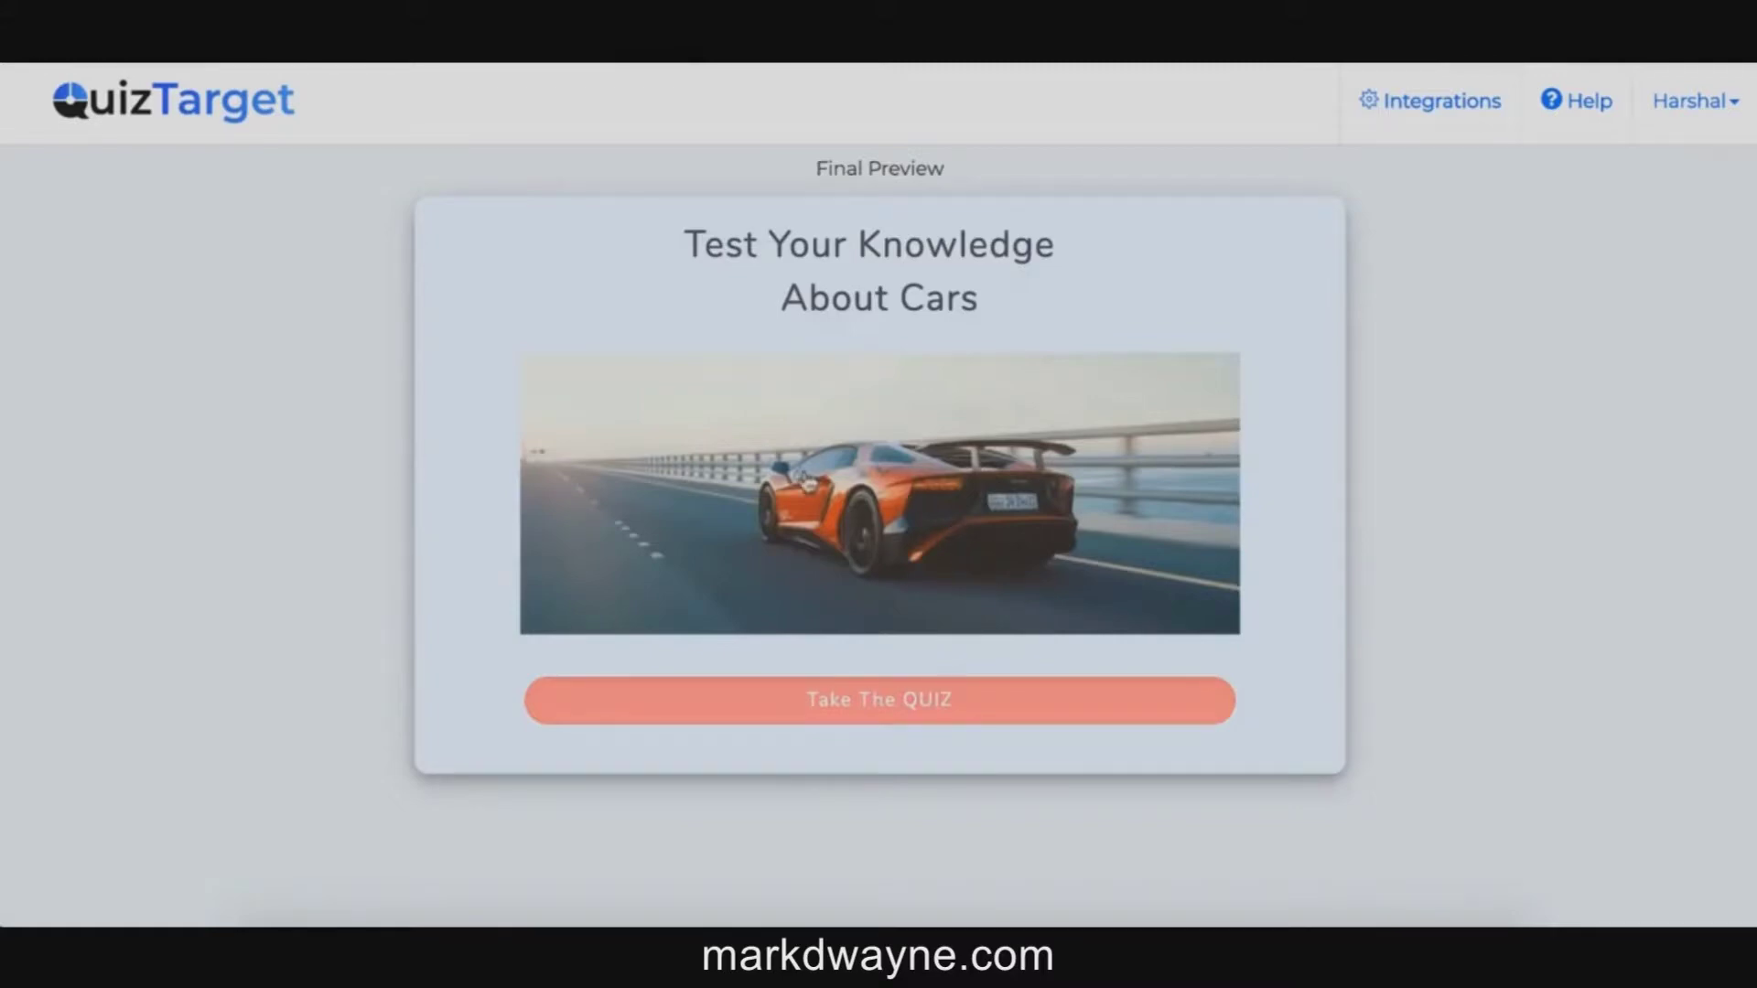
left_click(759, 700)
left_click(737, 698)
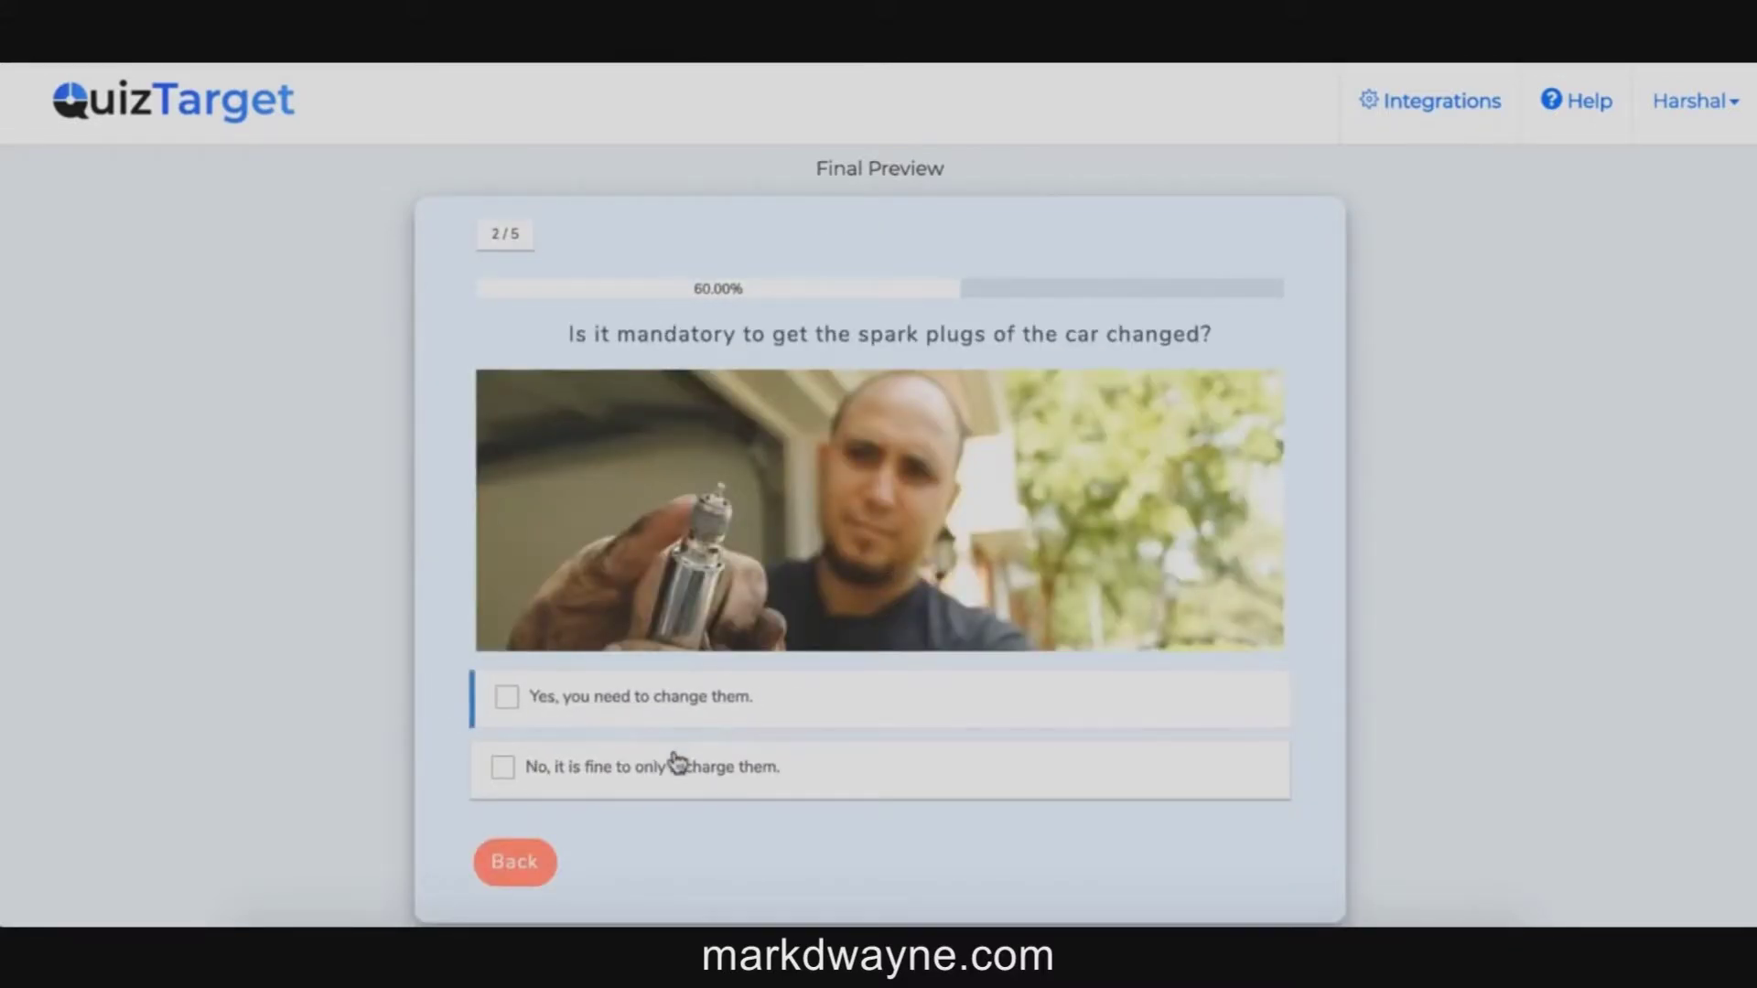
left_click(675, 771)
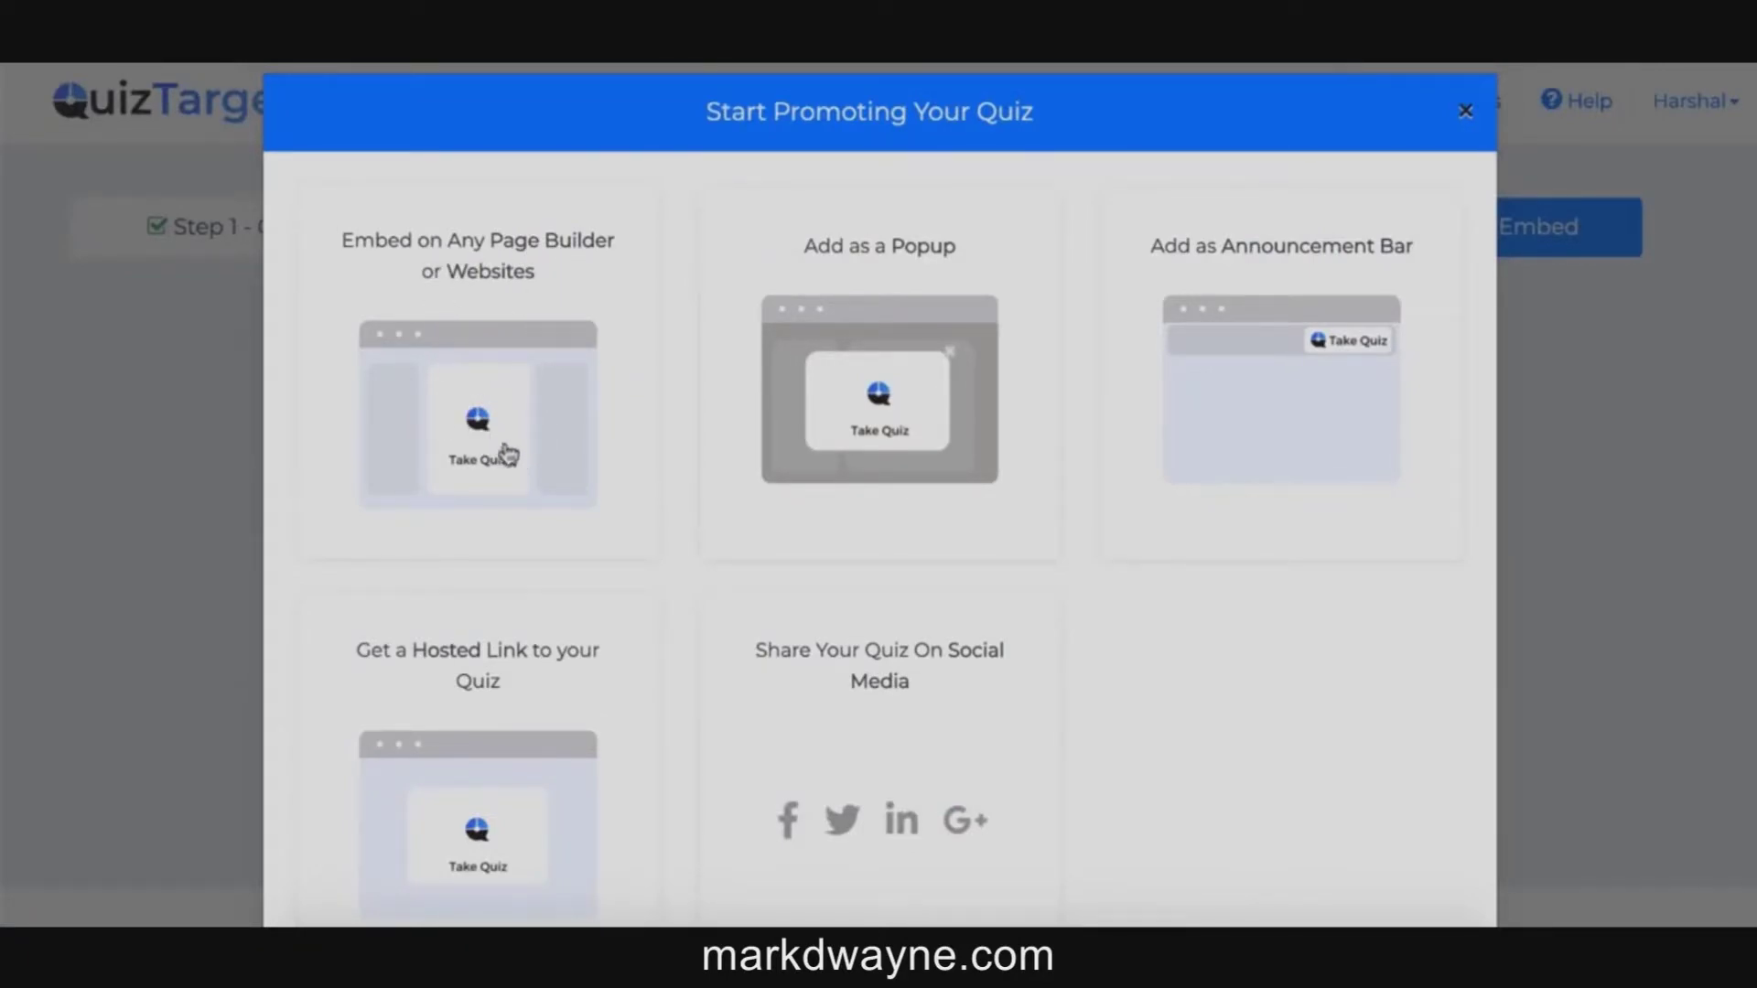
Step: View the page-builder embed code, then scroll through the remaining promotion options
left_click(536, 375)
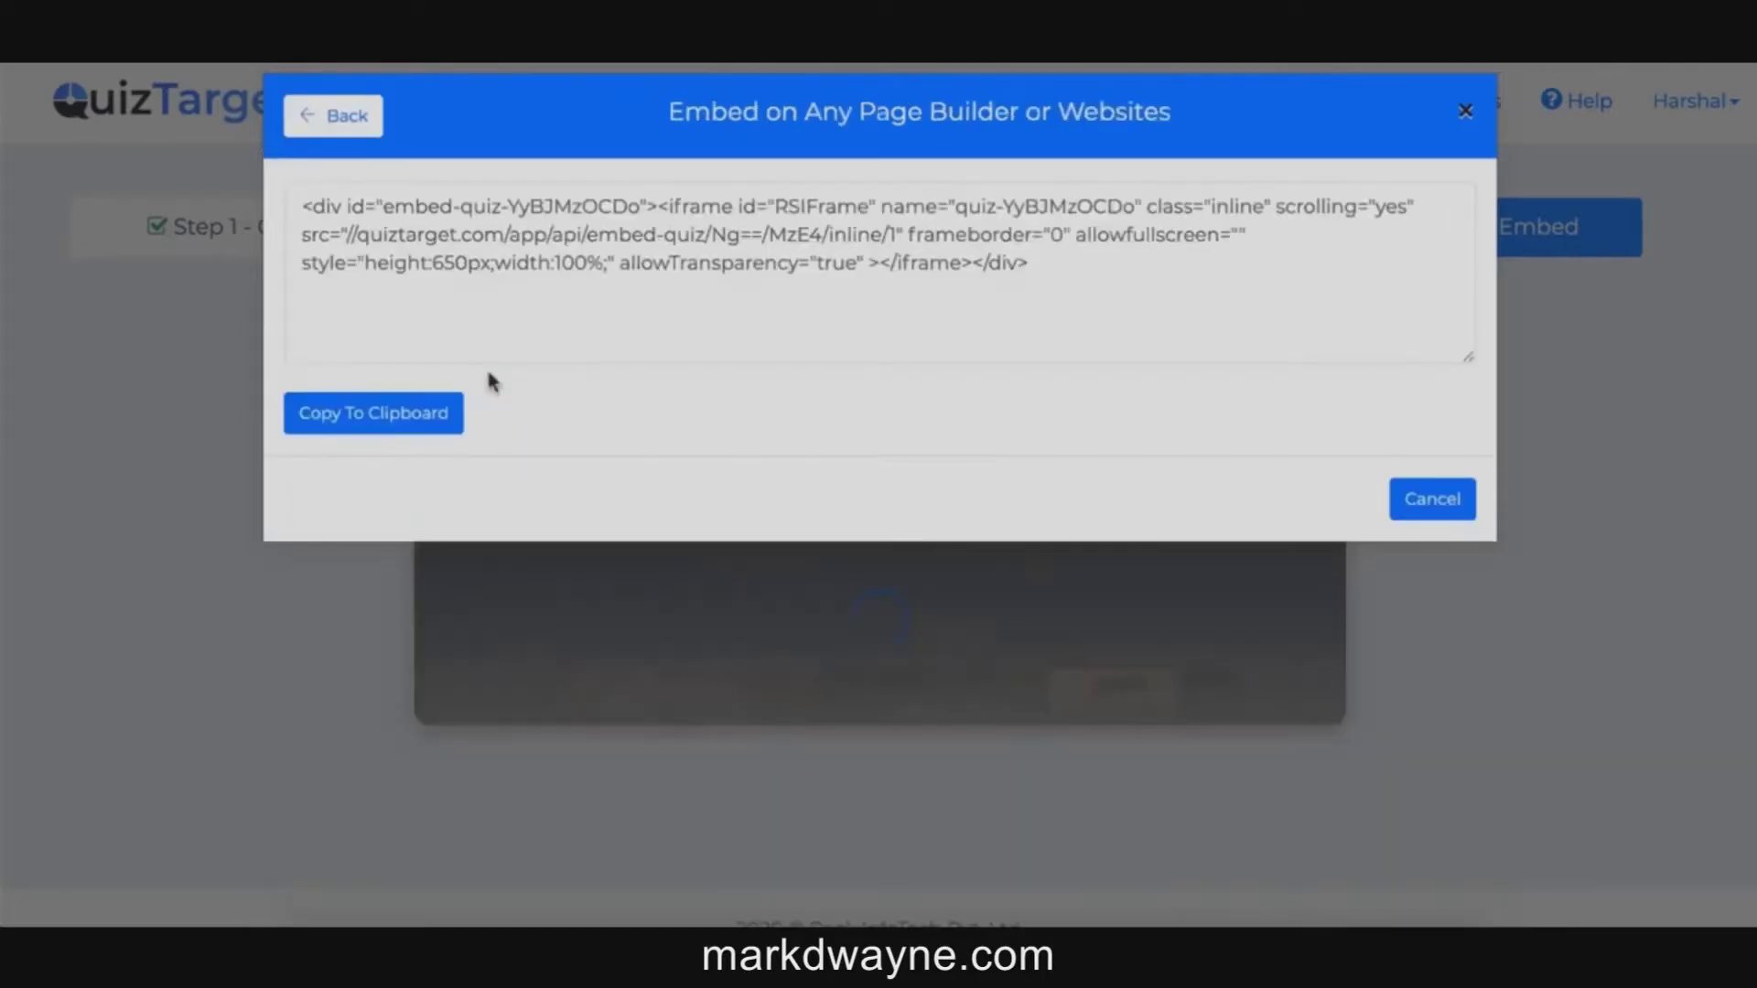
left_click(338, 130)
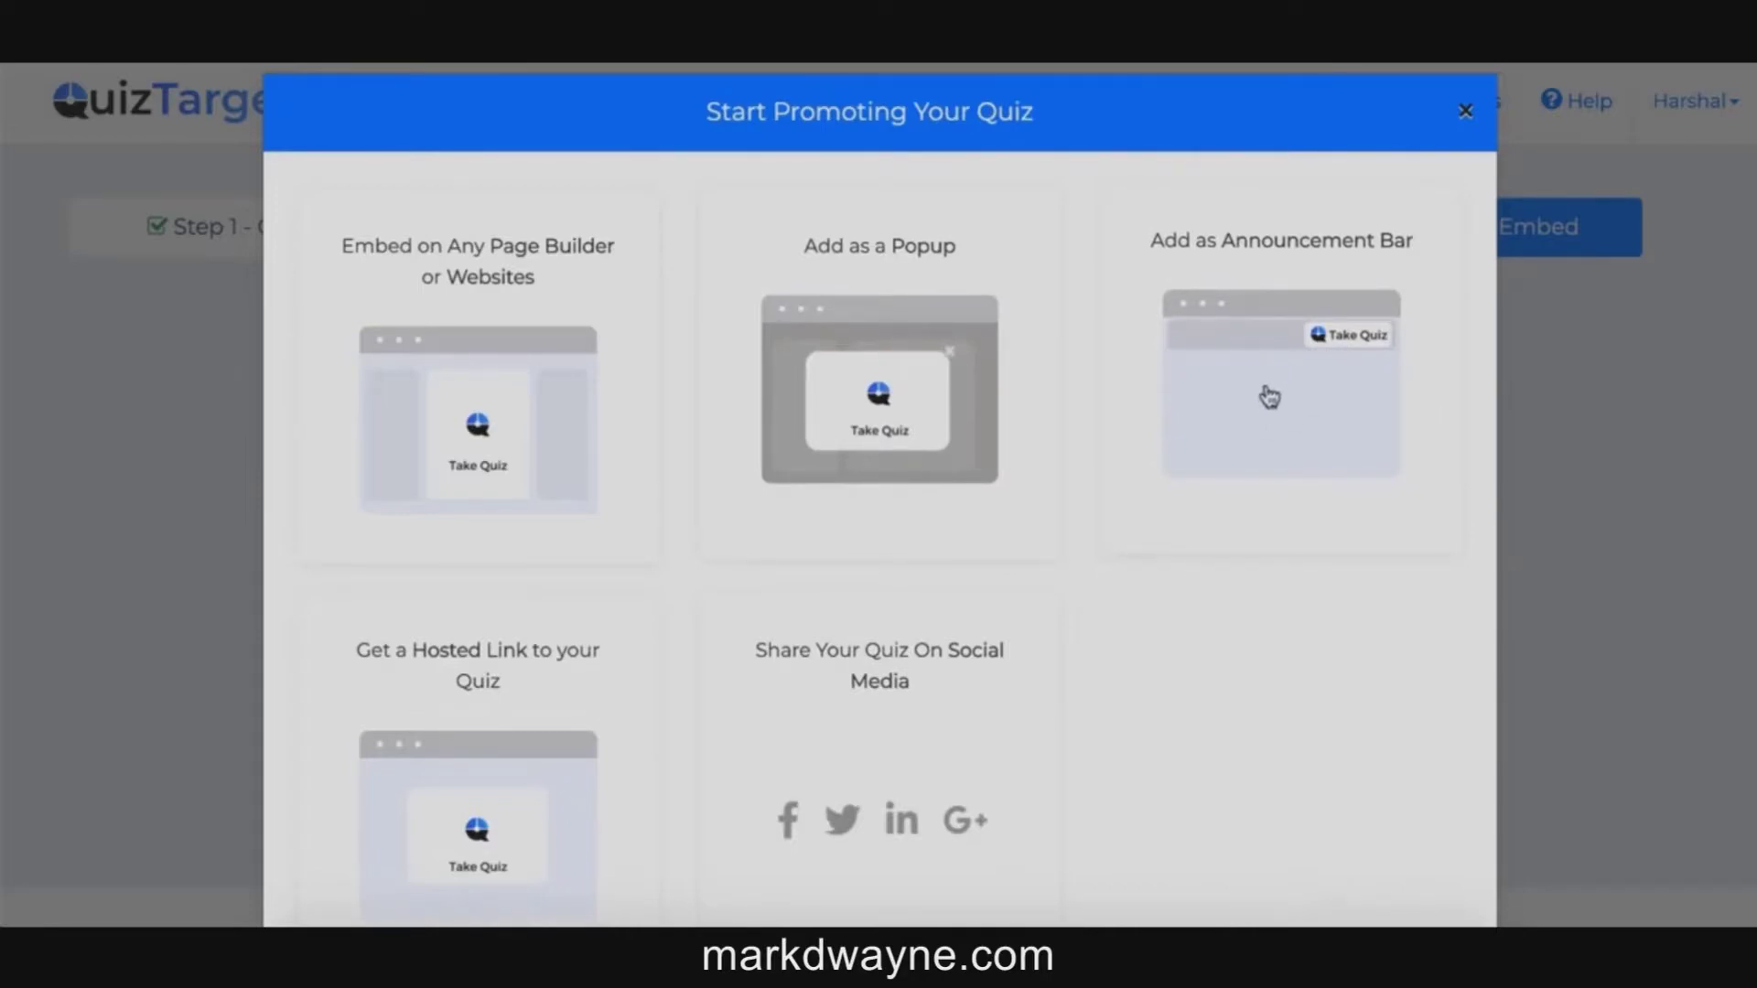
scroll(1269, 396, "down", 1)
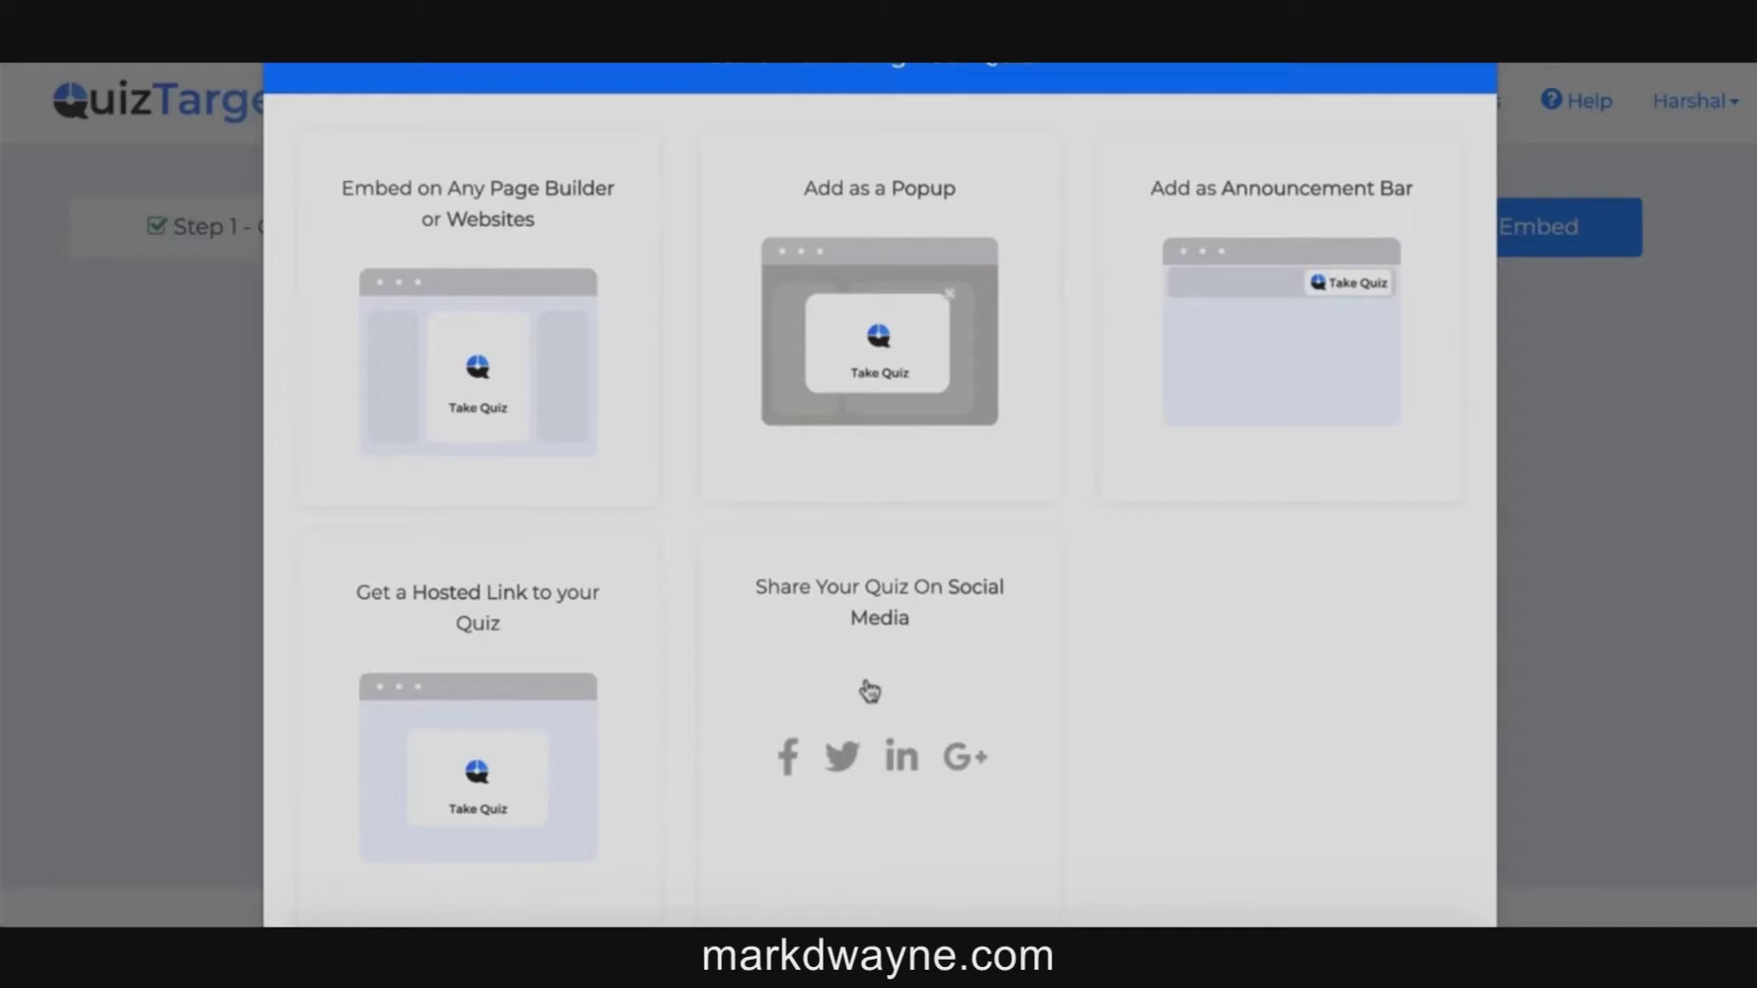
scroll(869, 691, "down", 1)
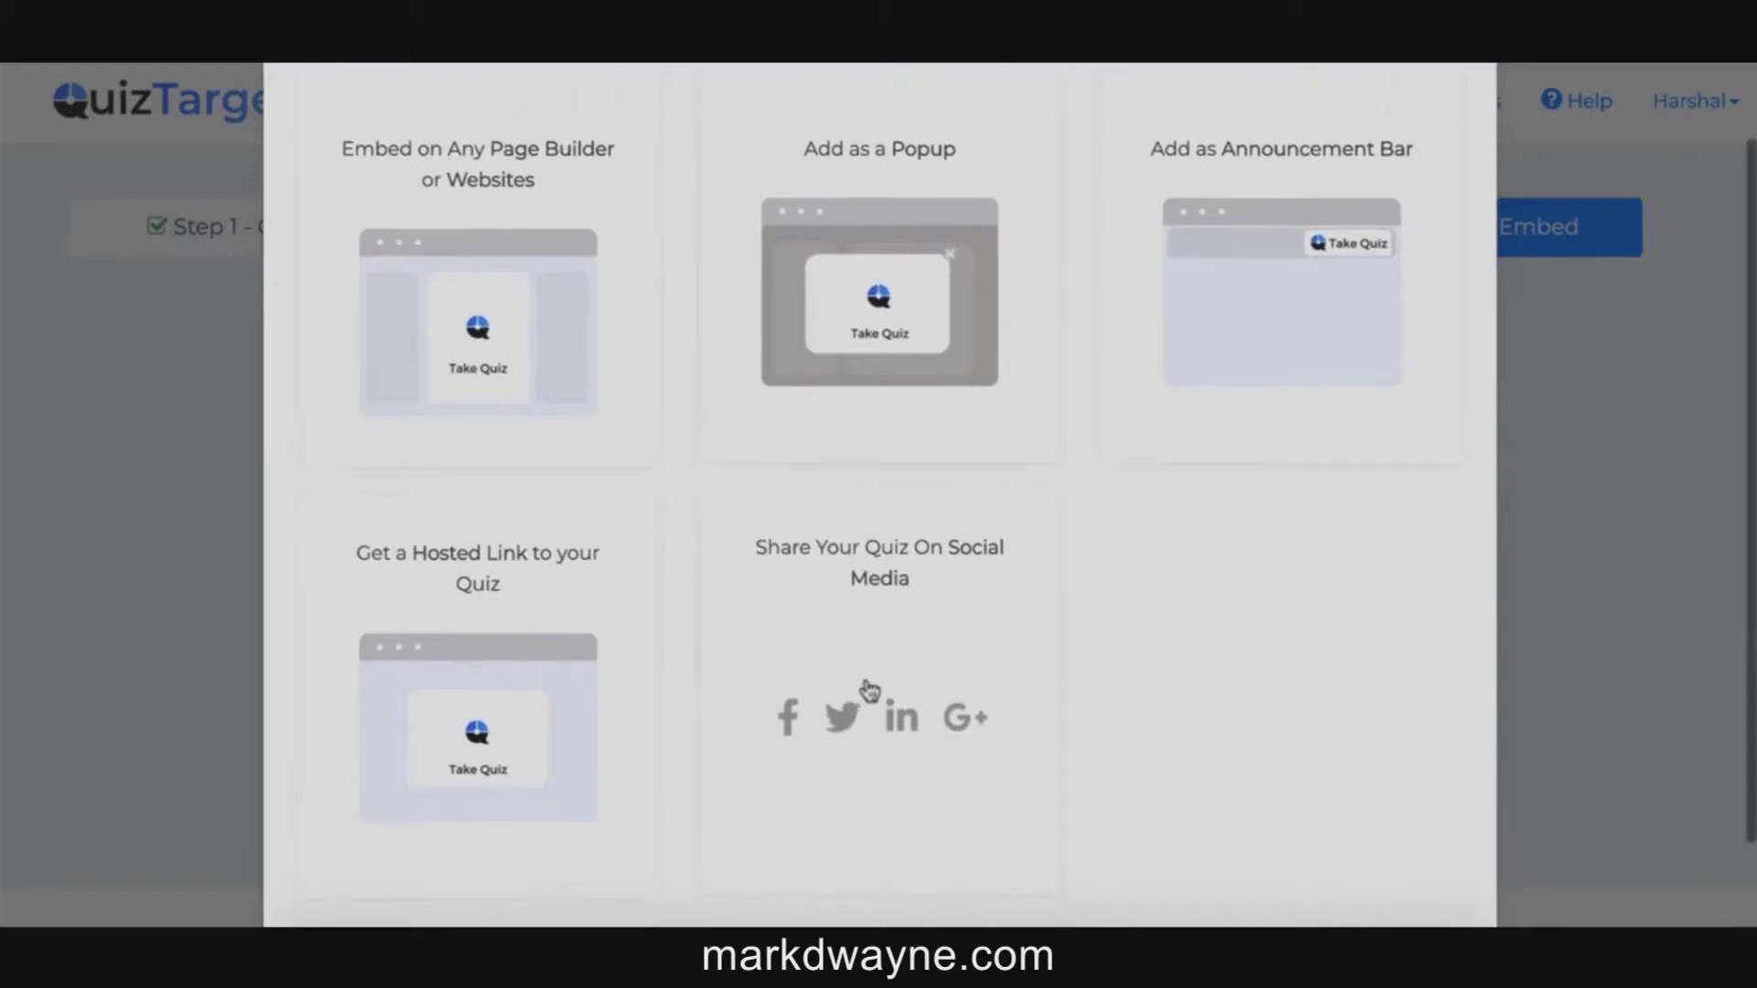
scroll(869, 688, "up", 2)
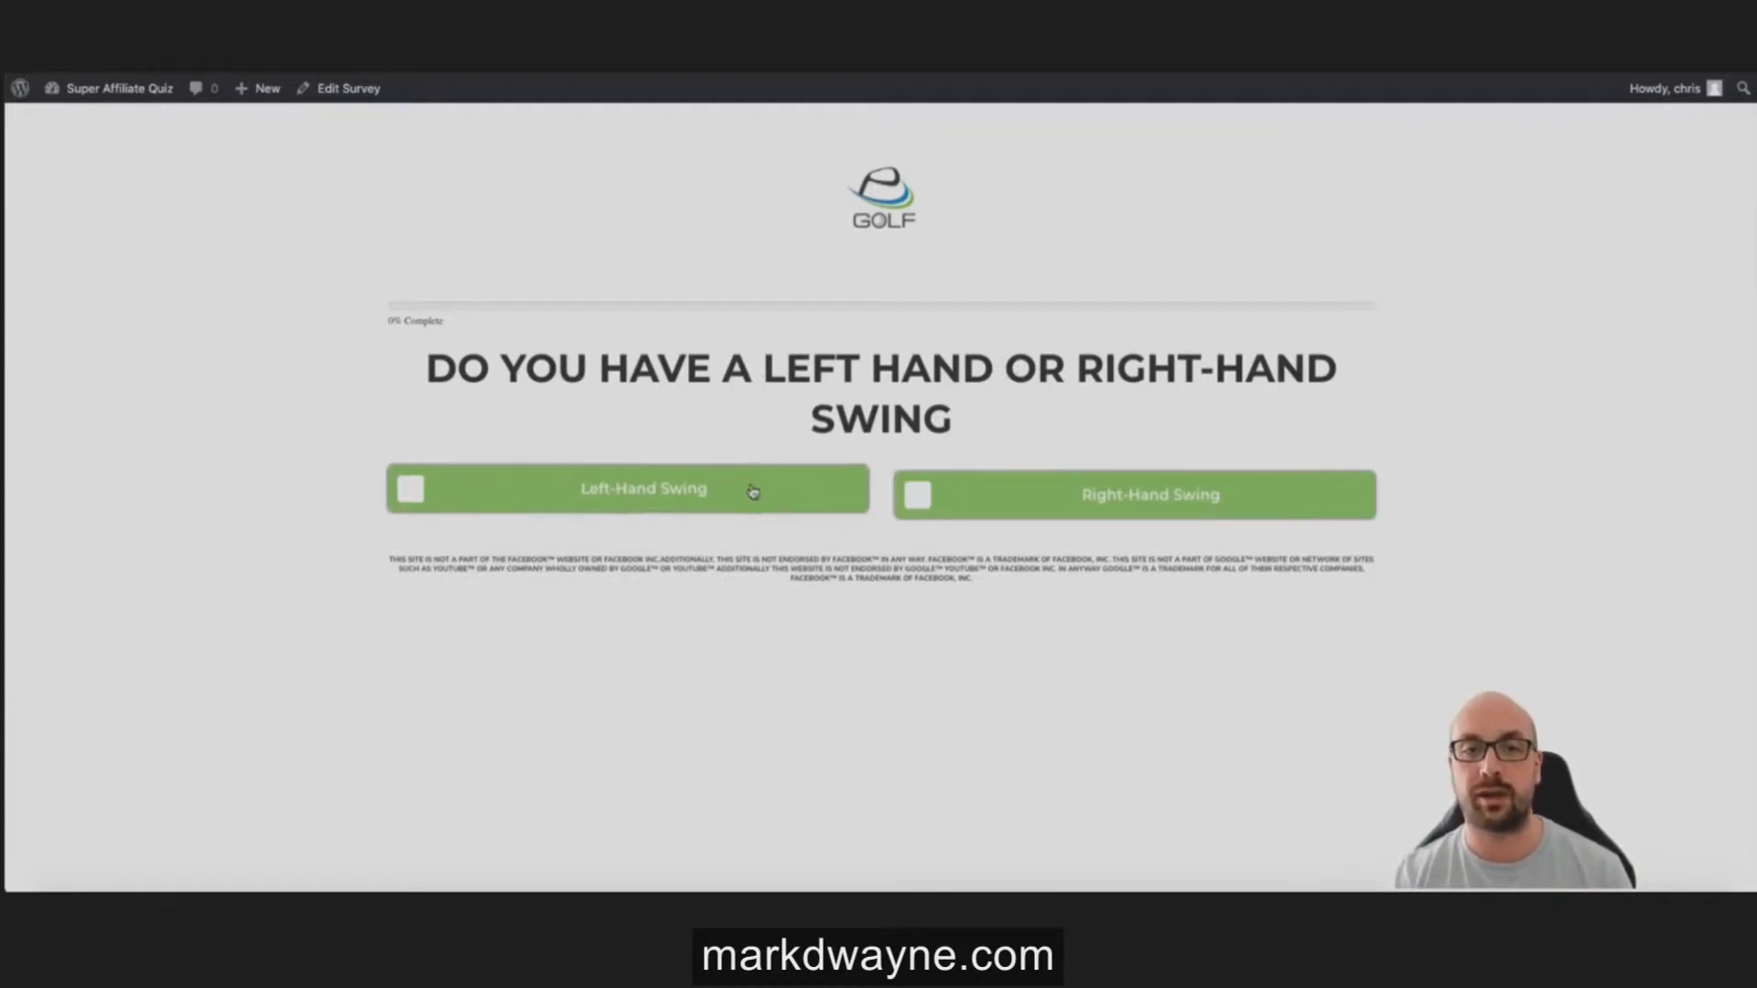
Step: Answer Left-Hand Swing, Slice and Driving, accept the driving tips, then dismiss the email popup
left_click(724, 504)
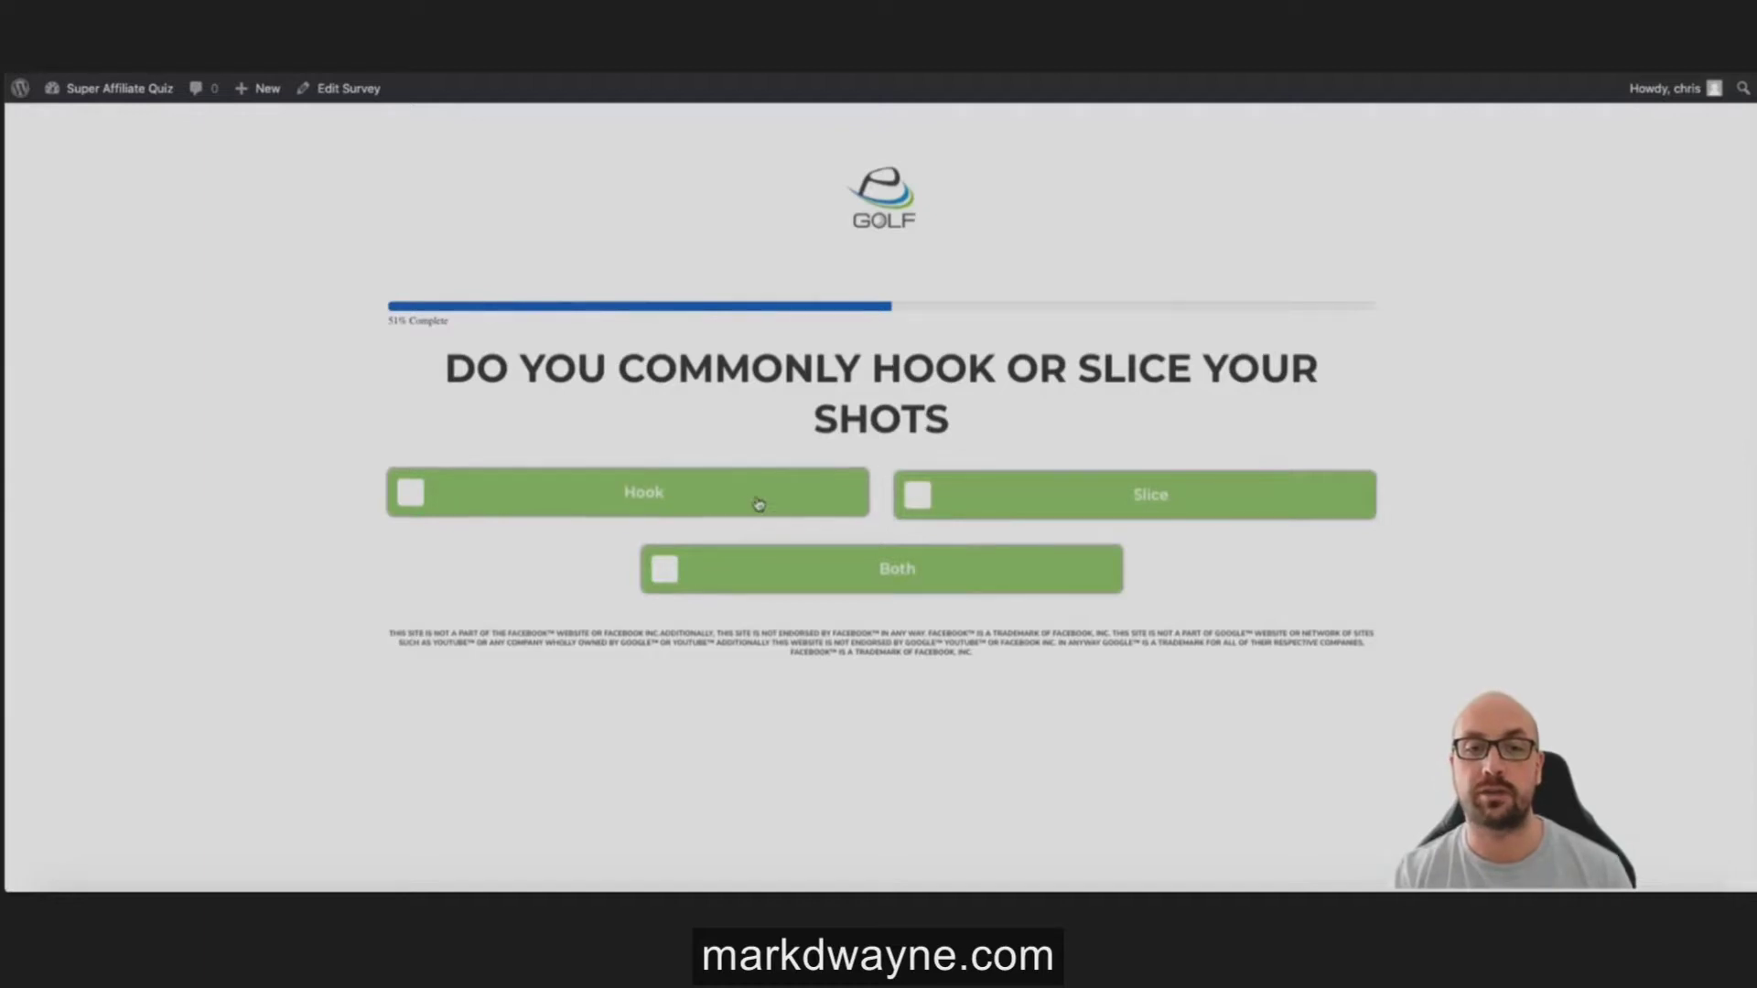
left_click(920, 499)
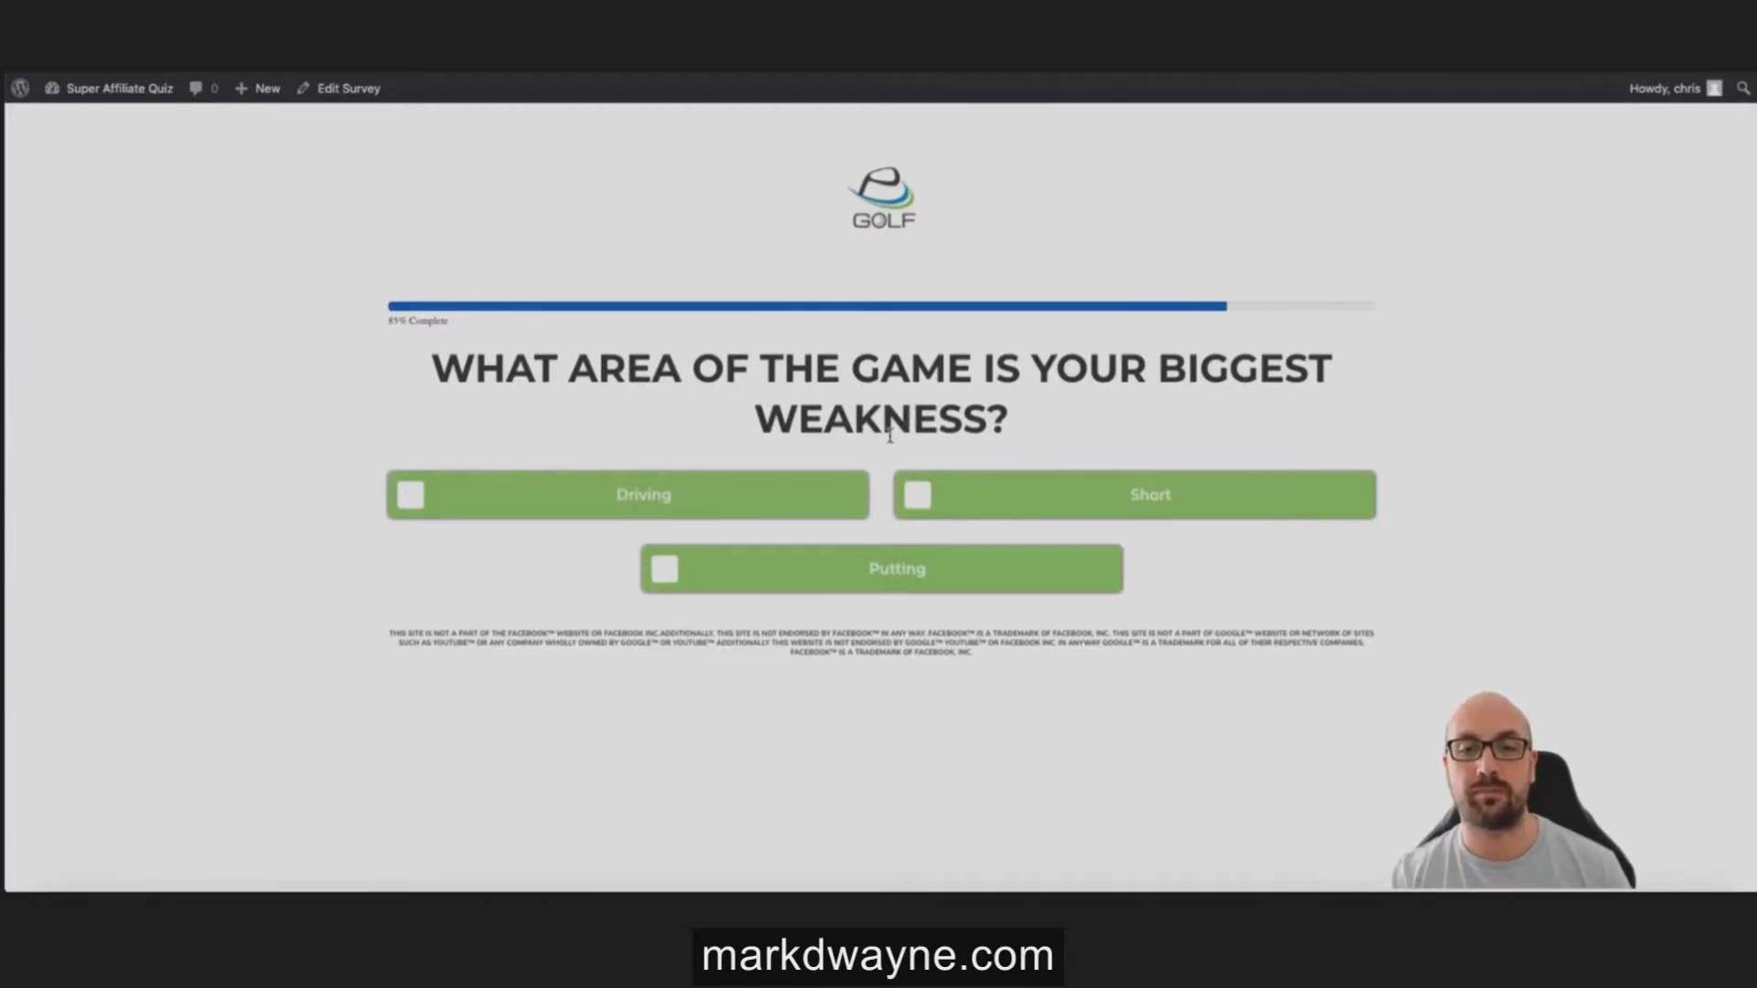
left_click(640, 504)
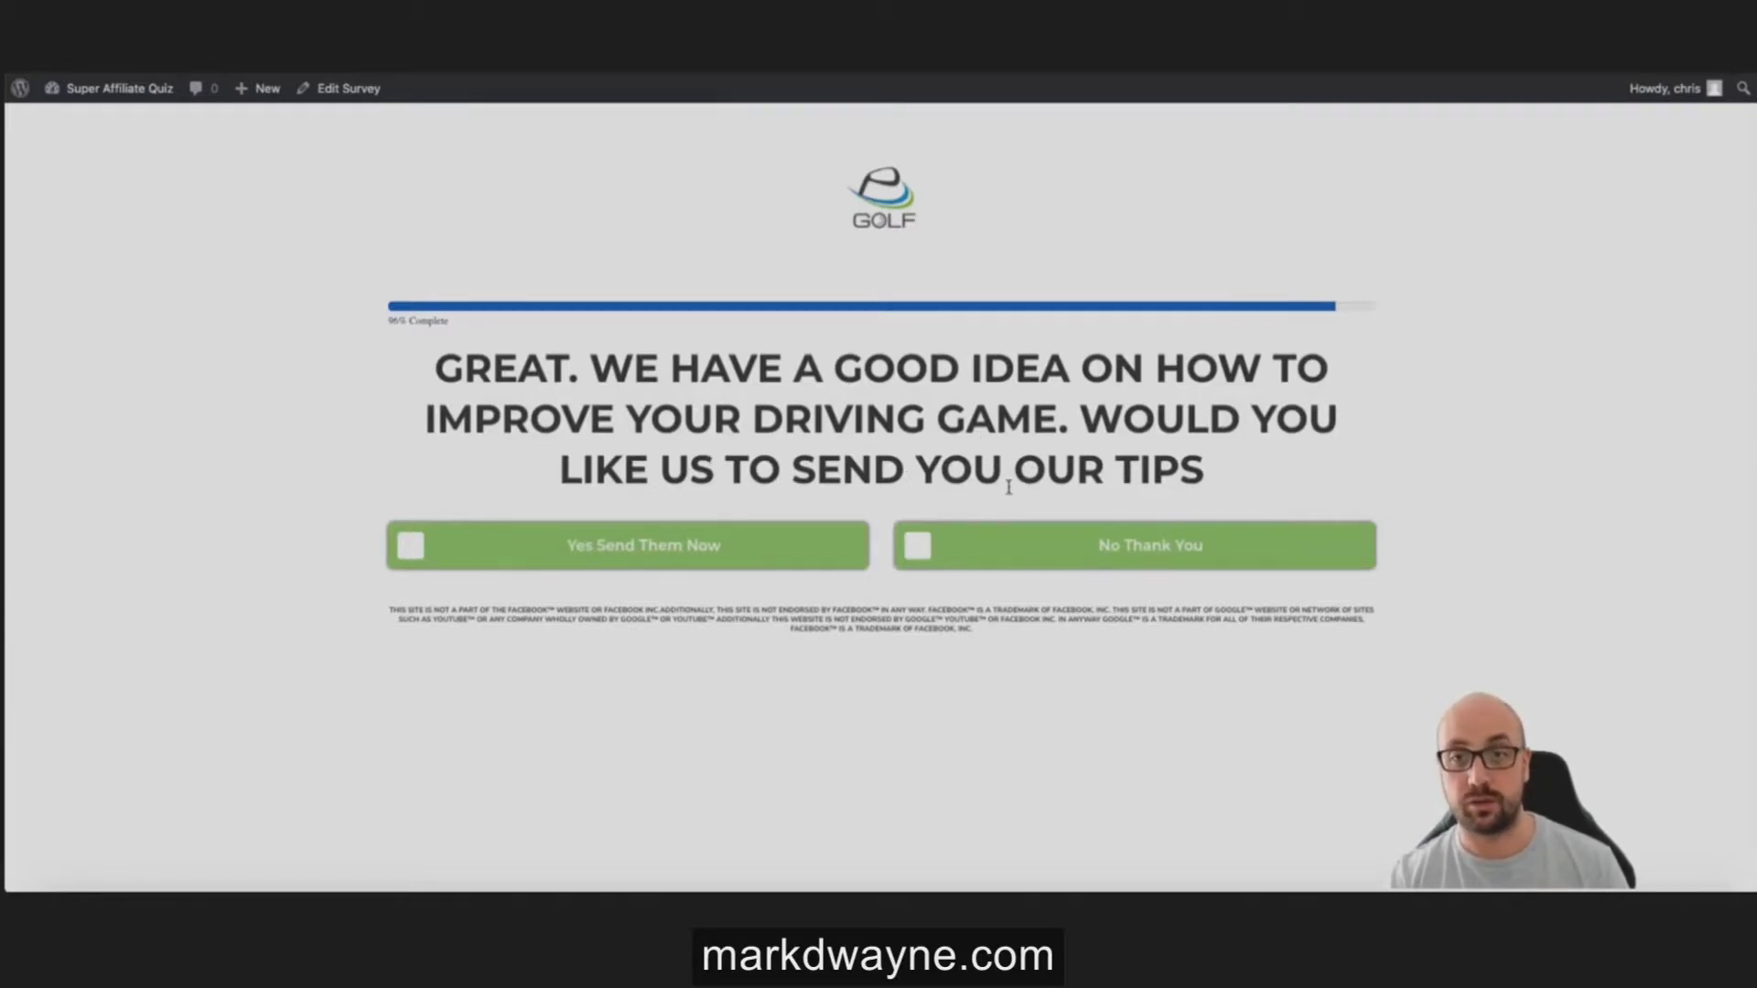
left_click(646, 557)
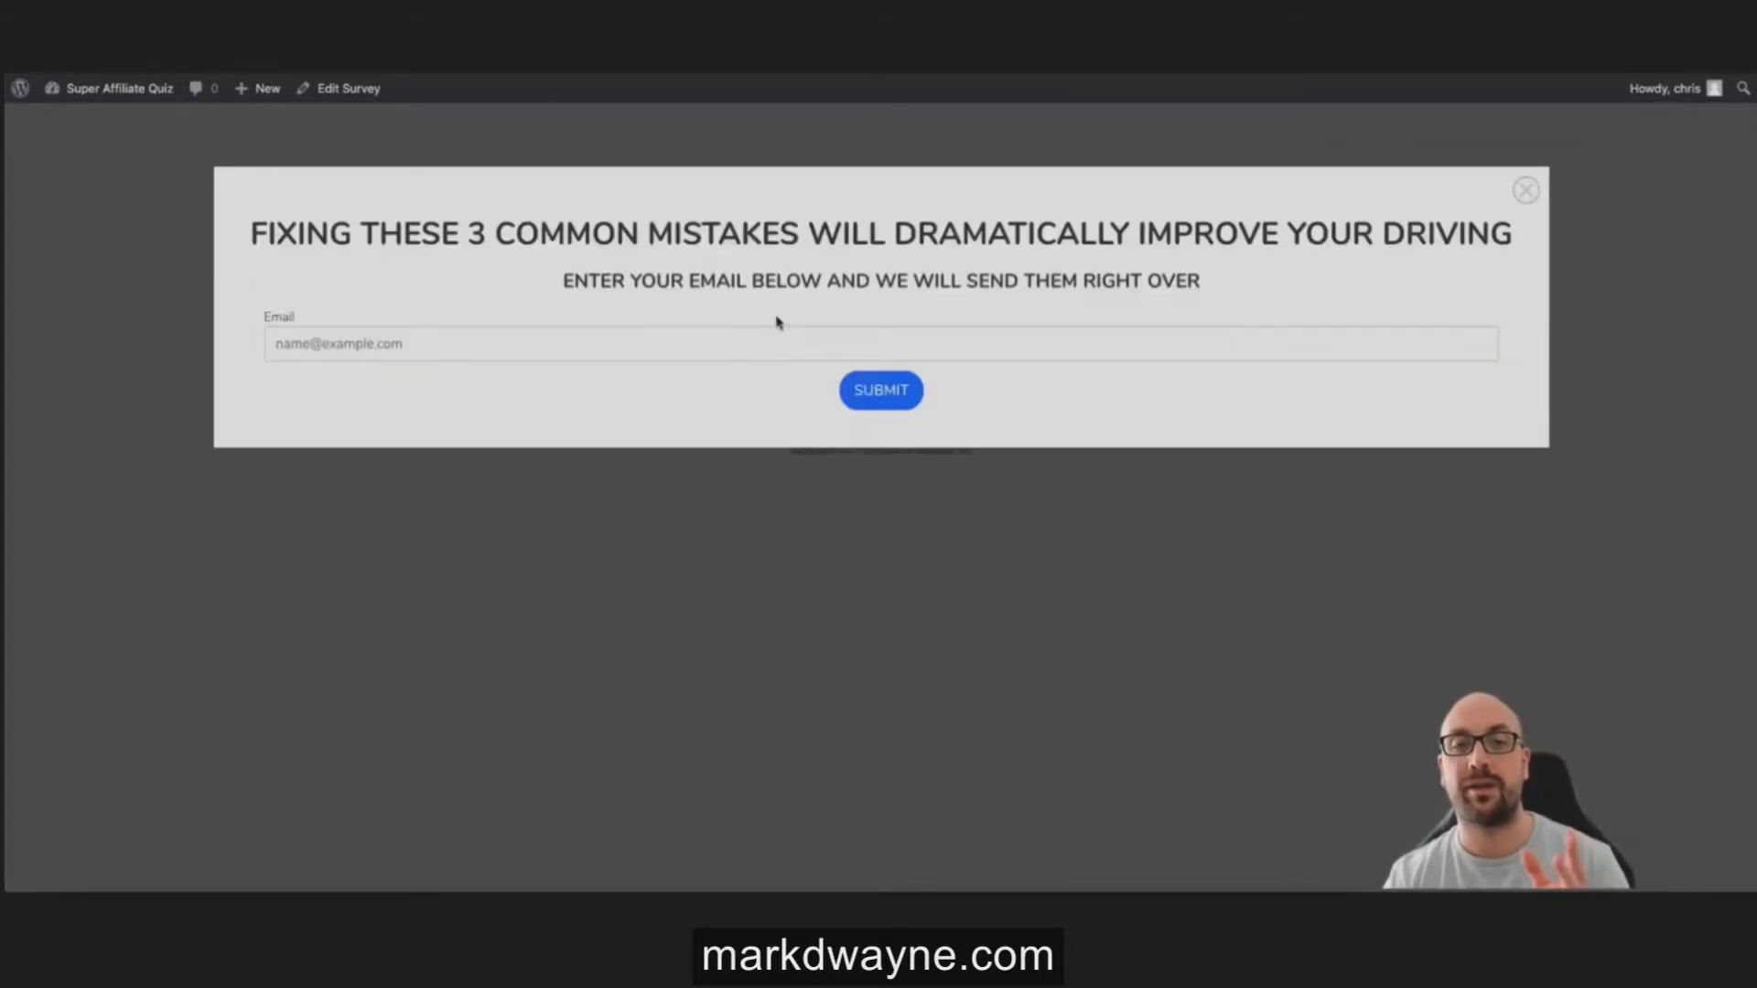
left_click(632, 337)
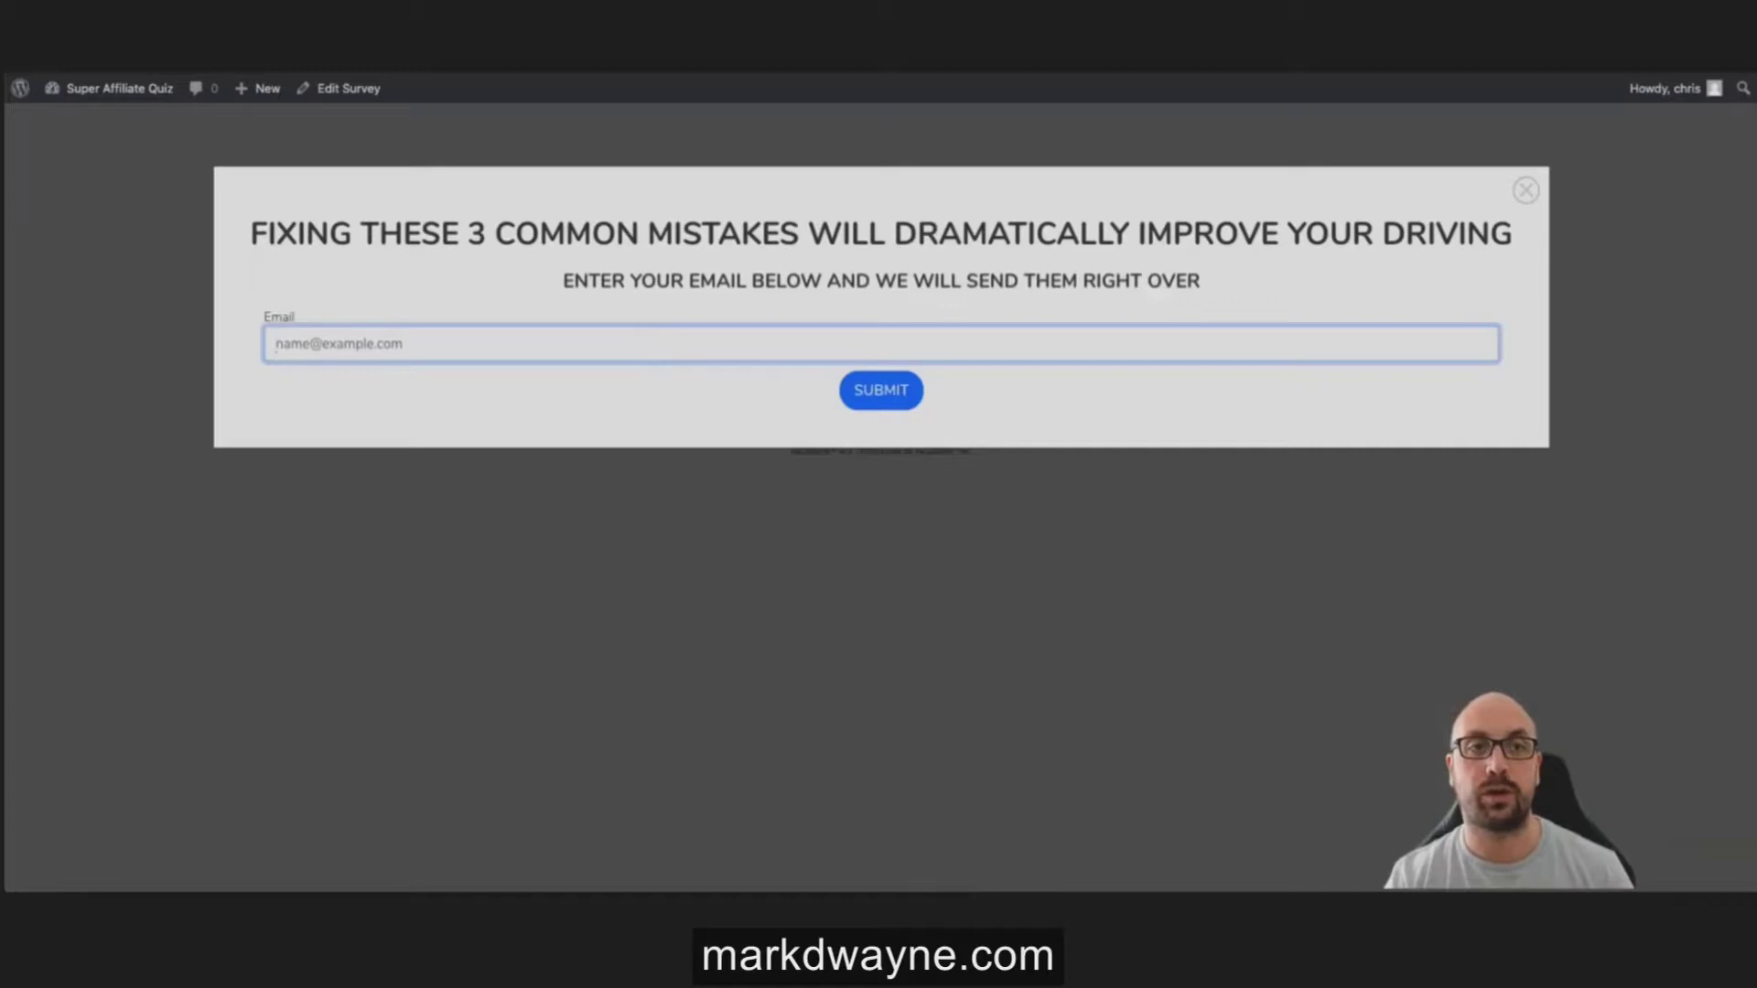
left_click(1525, 190)
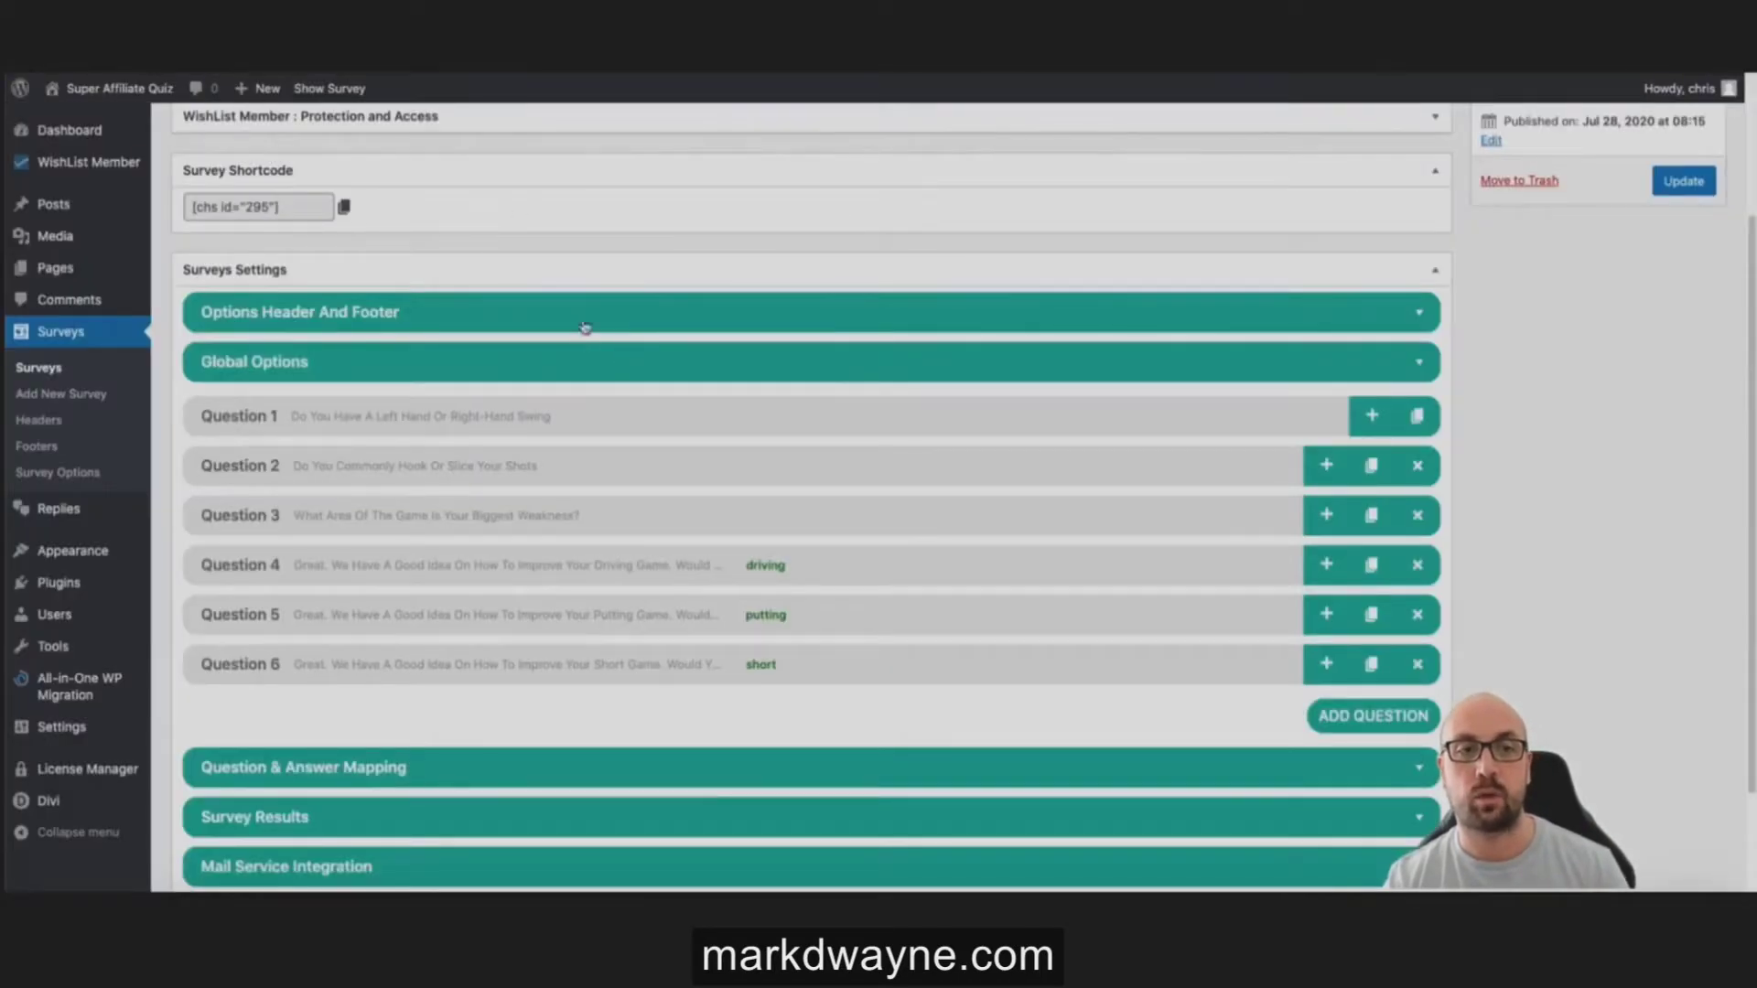
Step: Turn off Hide Restart Test Button under Global Options and update the survey
left_click(568, 362)
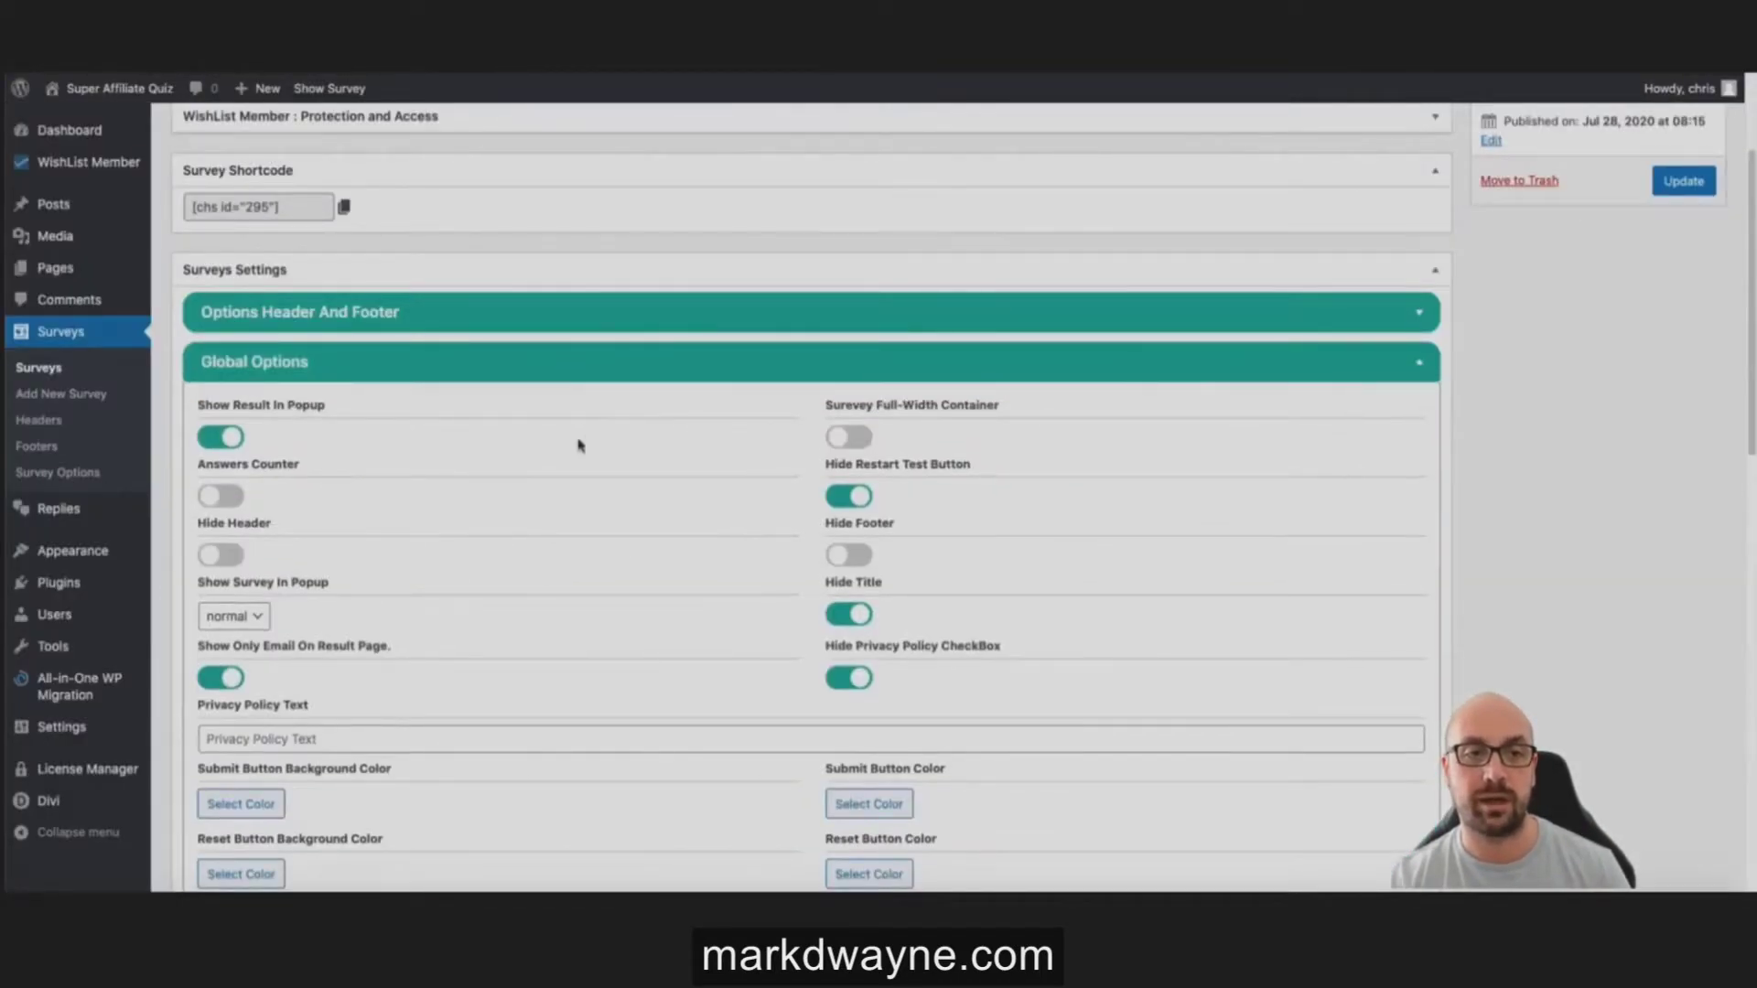
scroll(815, 544, "down", 3)
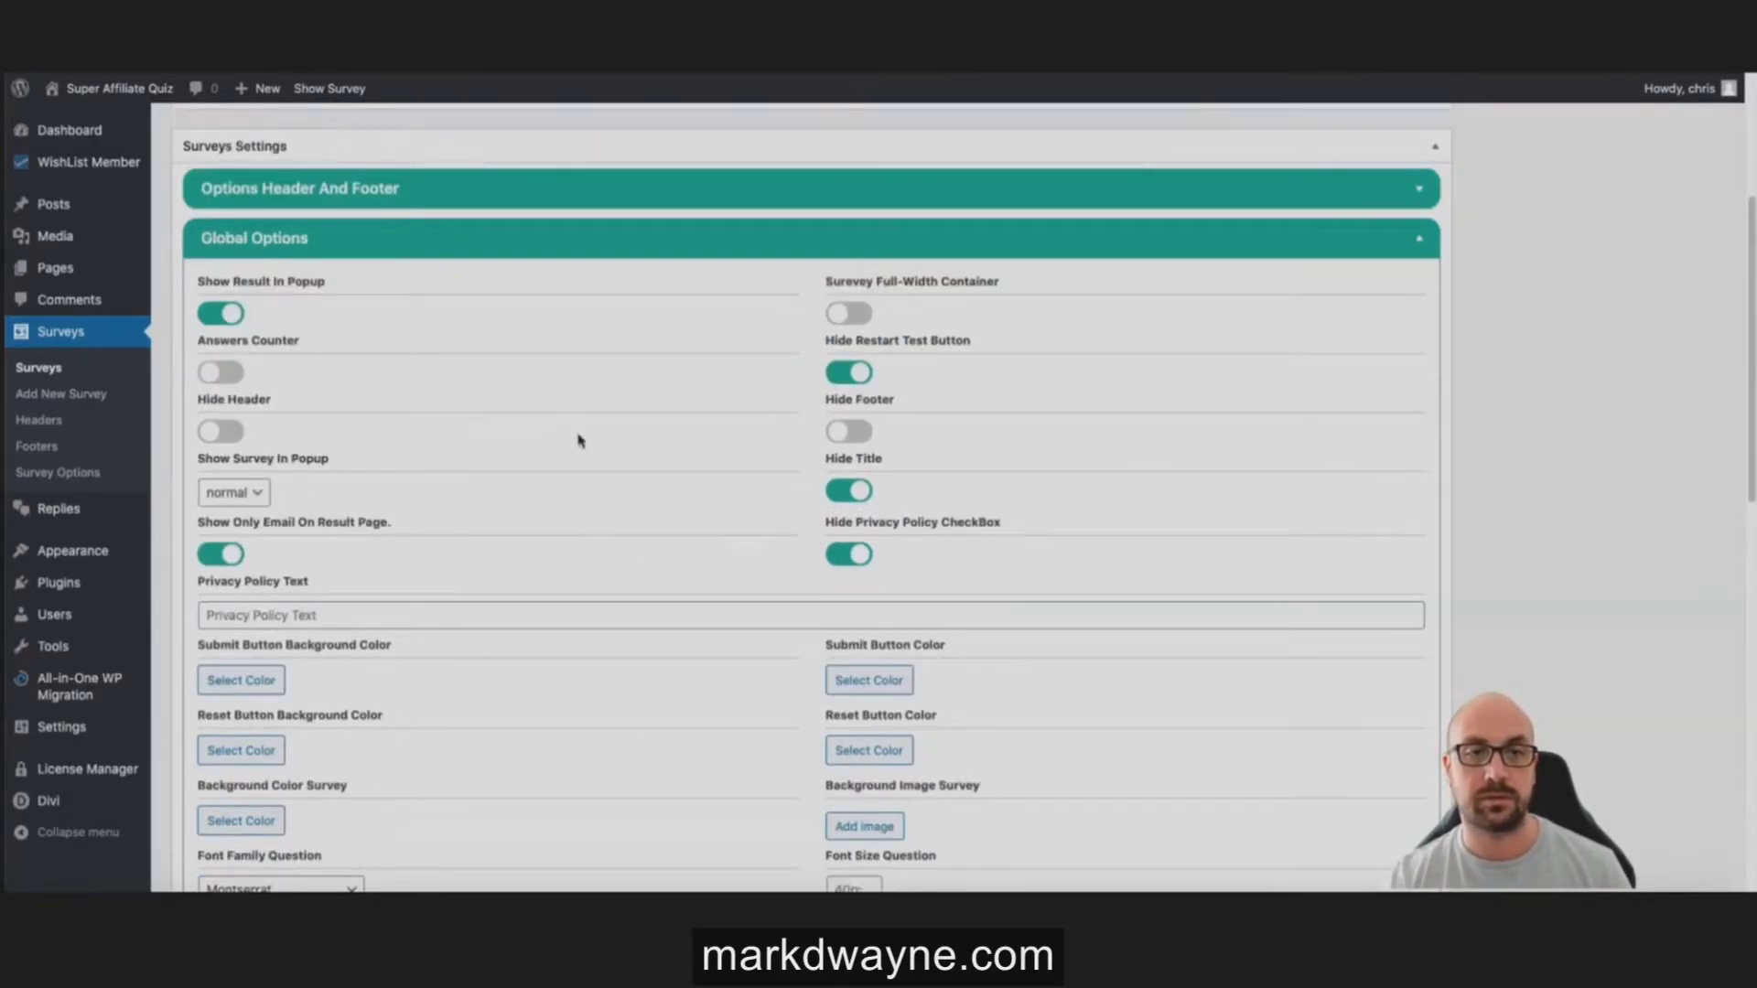
left_click(849, 371)
scroll(1205, 403, "up", 5)
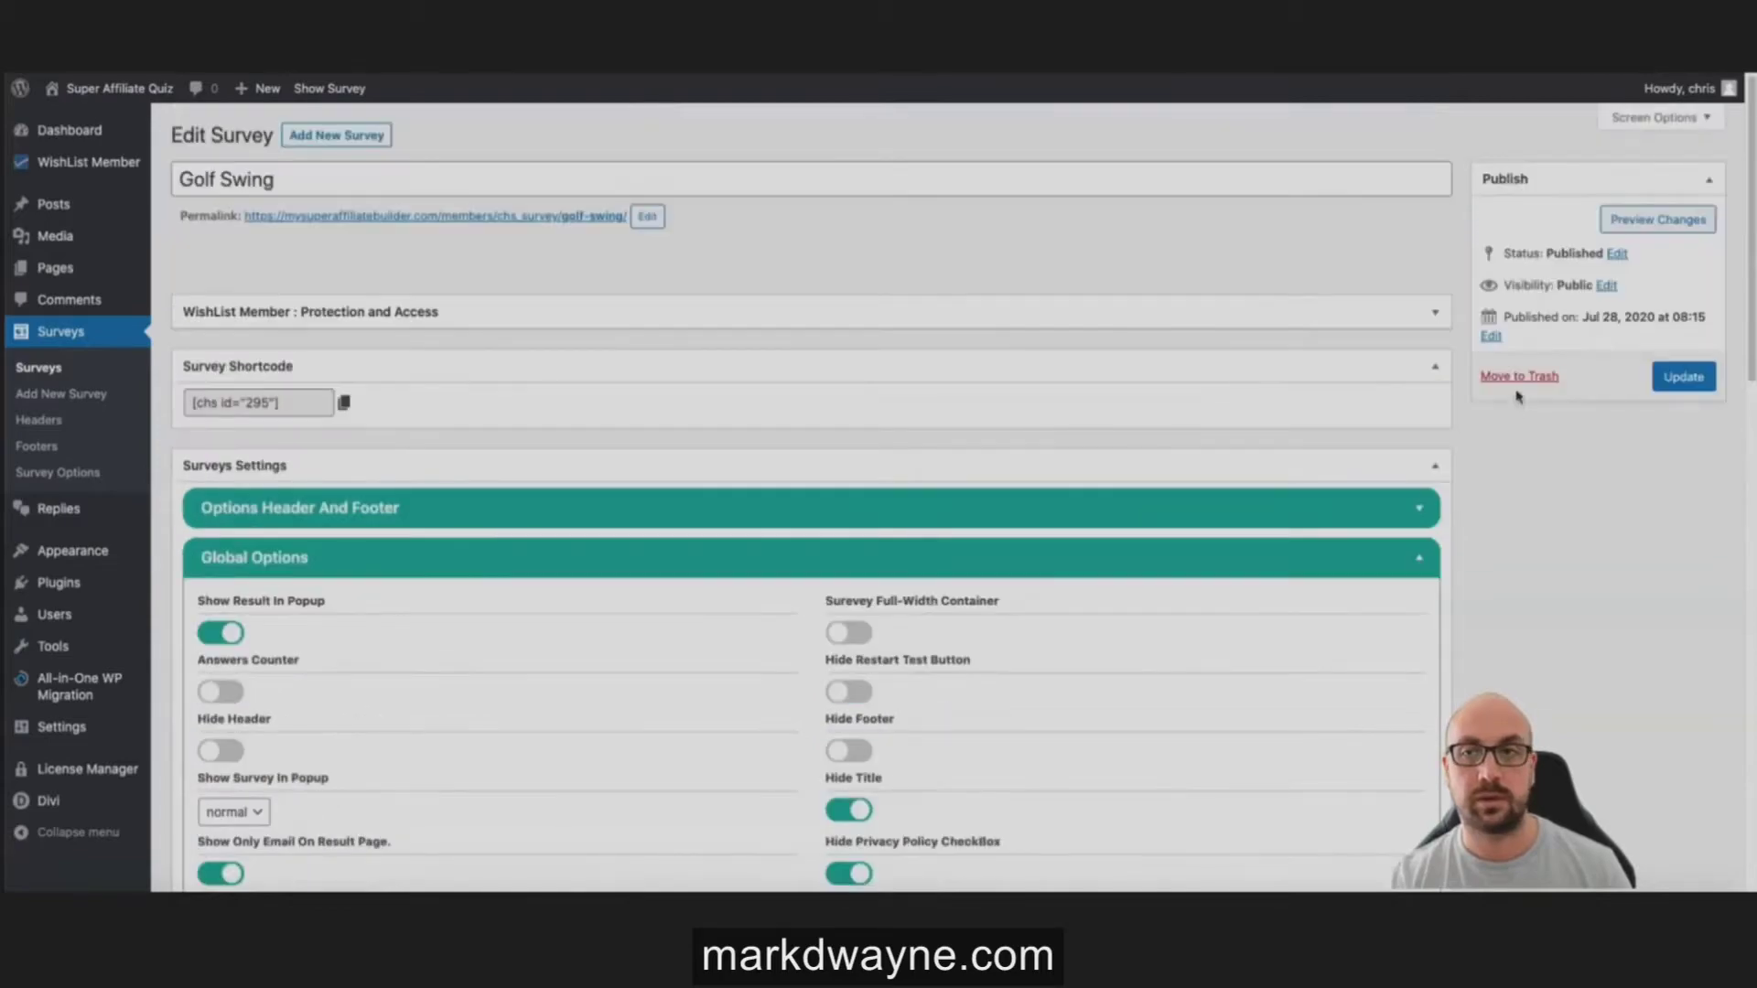
left_click(1670, 388)
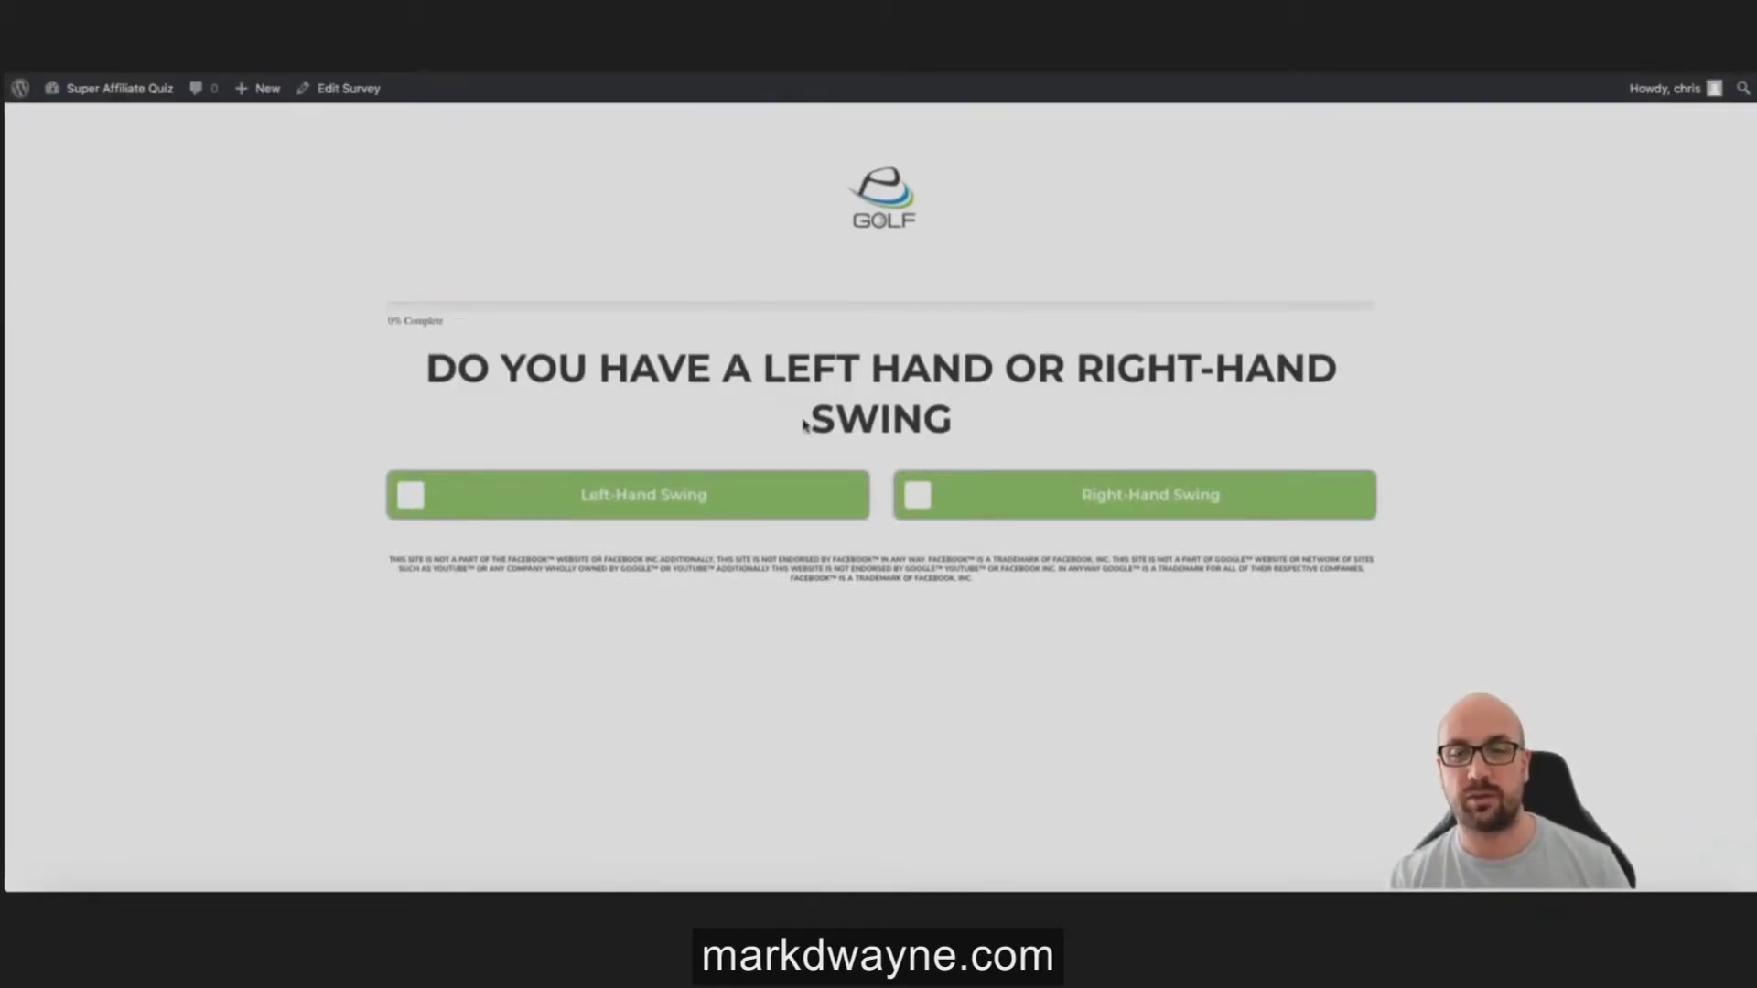
Step: Answer Right-Hand Swing, Hook and Putting, then accept the putting tips
left_click(973, 492)
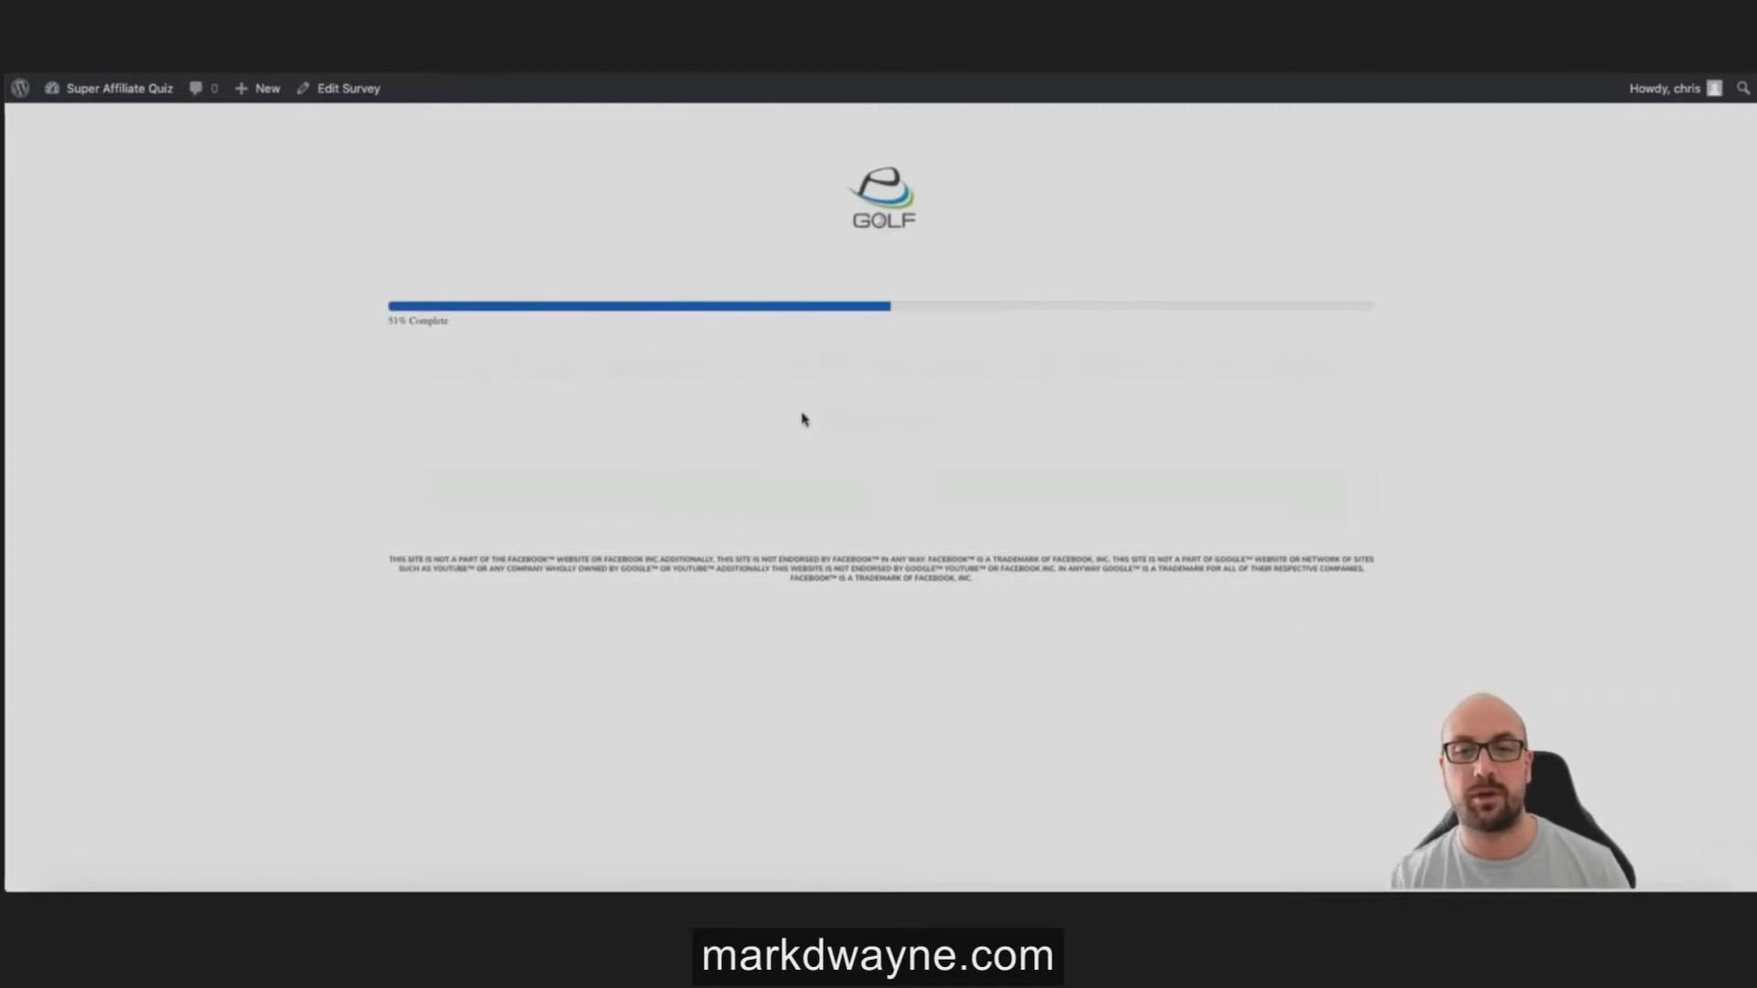
left_click(643, 498)
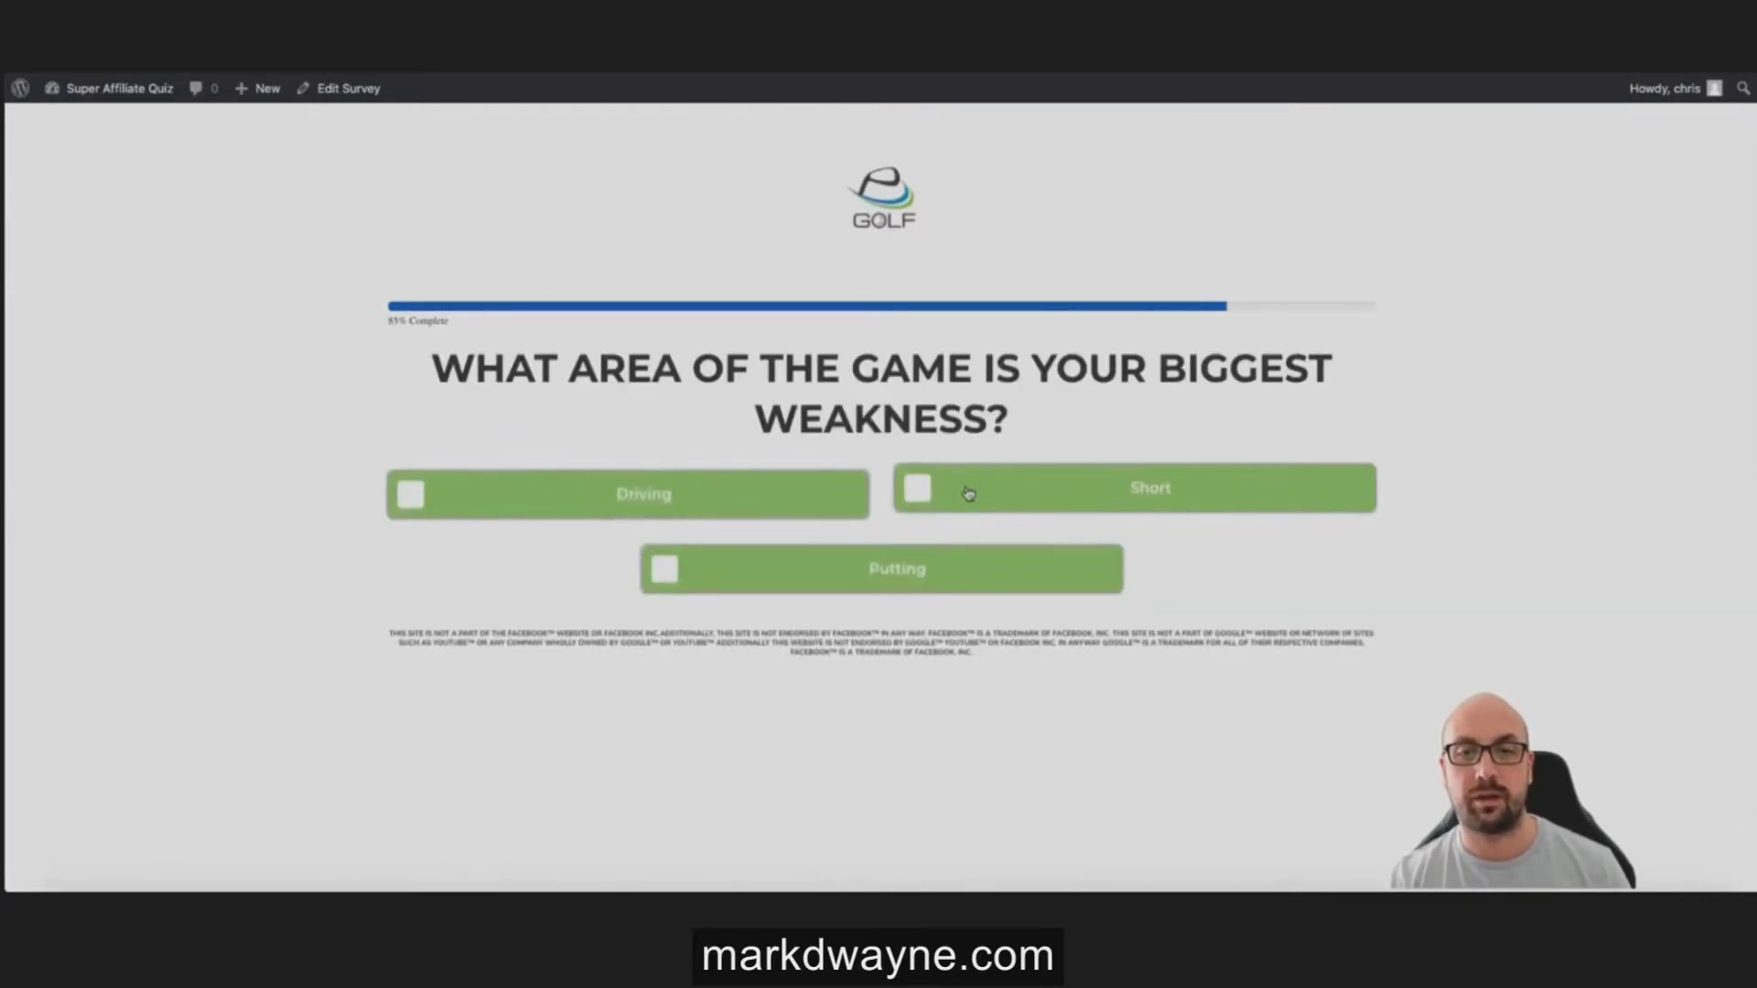
left_click(919, 567)
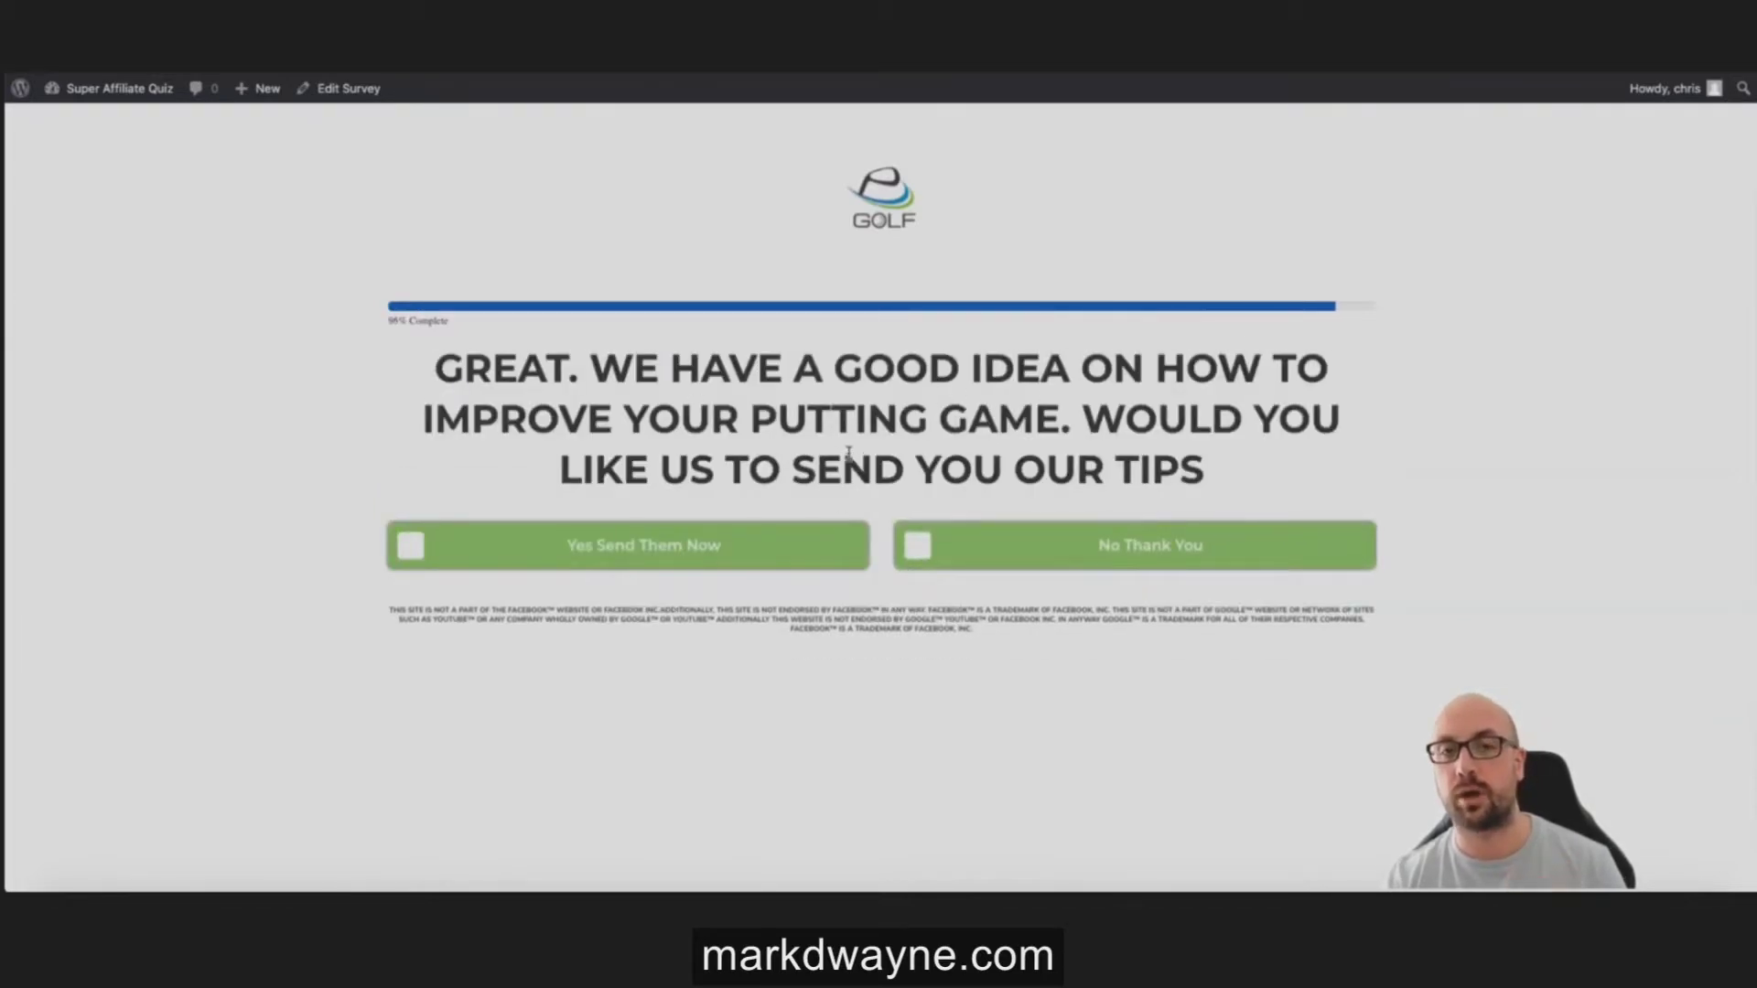
left_click(678, 554)
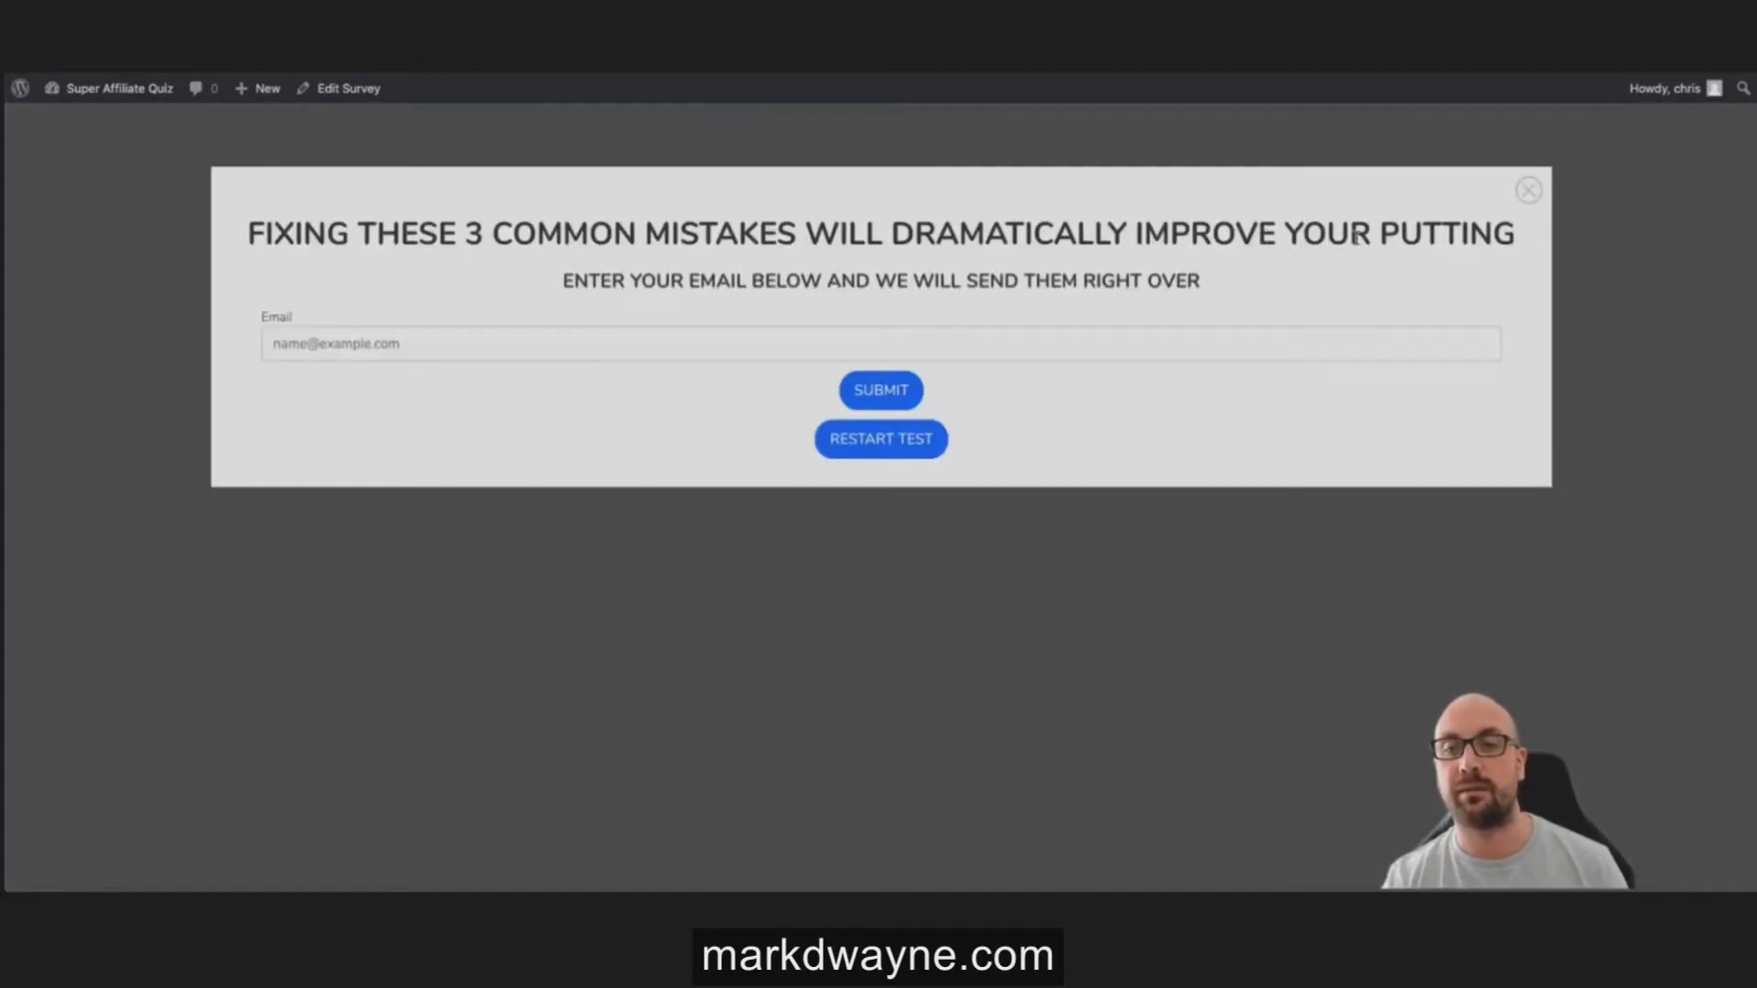
Step: Restart the test and answer Right-Hand Swing, Both and Short, accepting the short-game tips
left_click(921, 448)
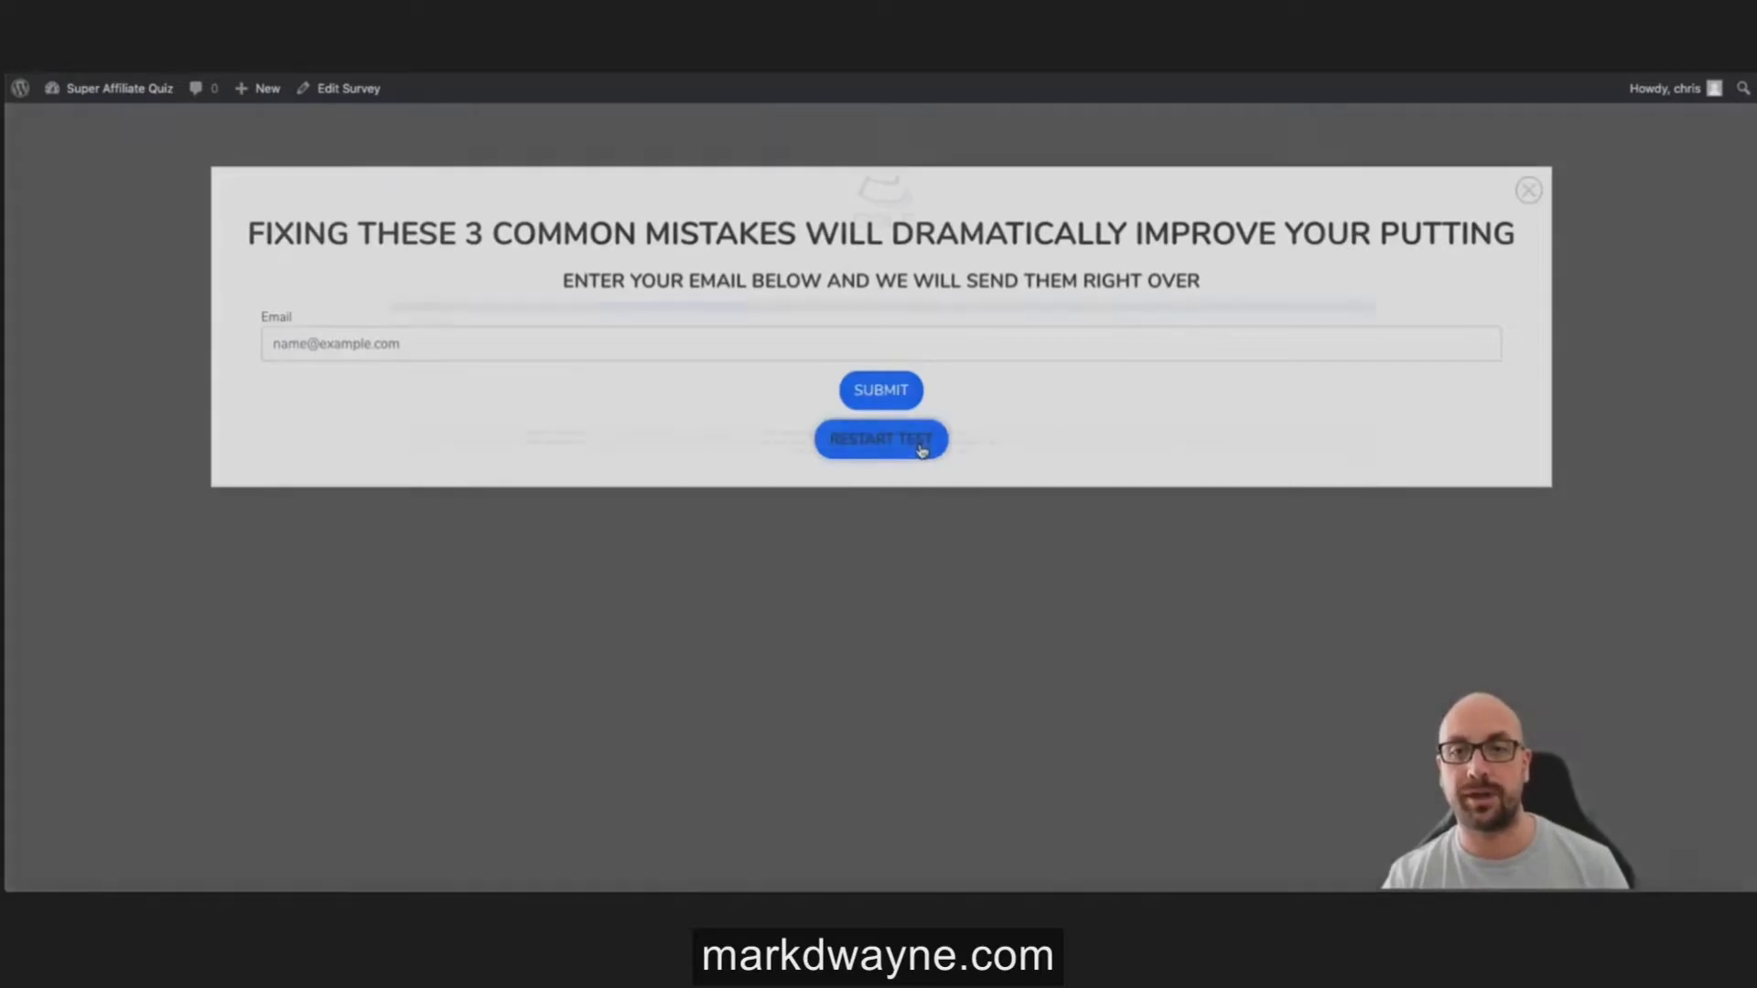
left_click(988, 486)
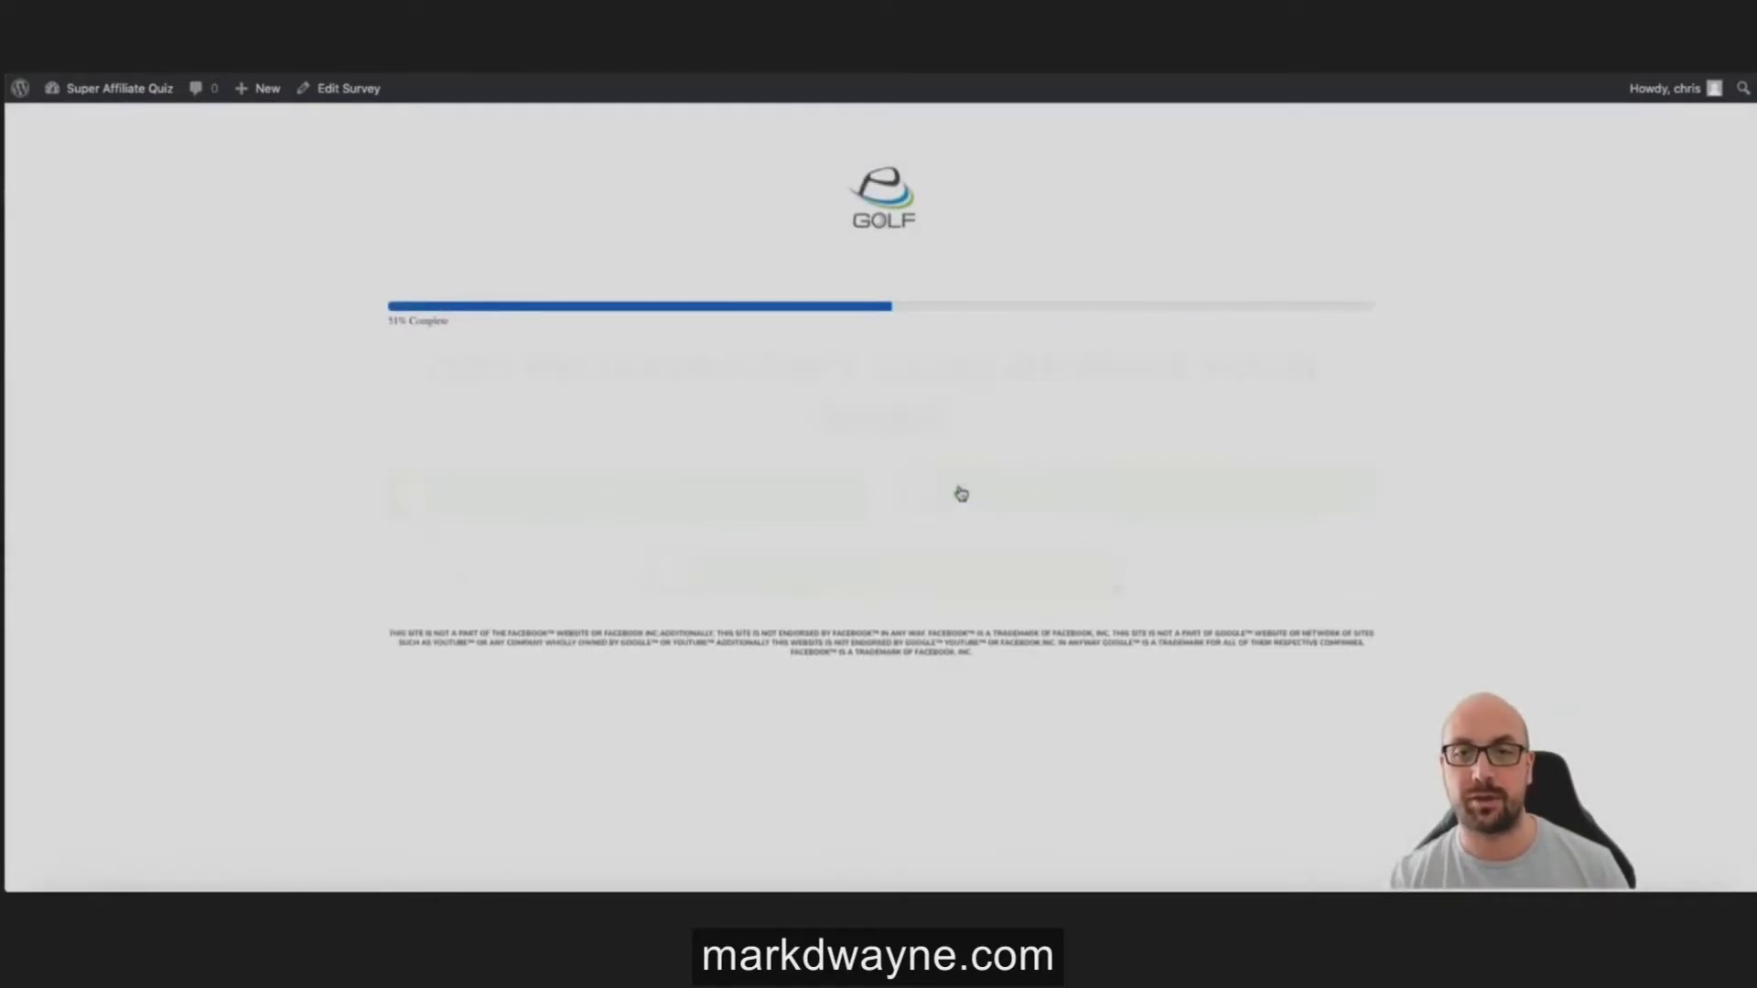
left_click(835, 569)
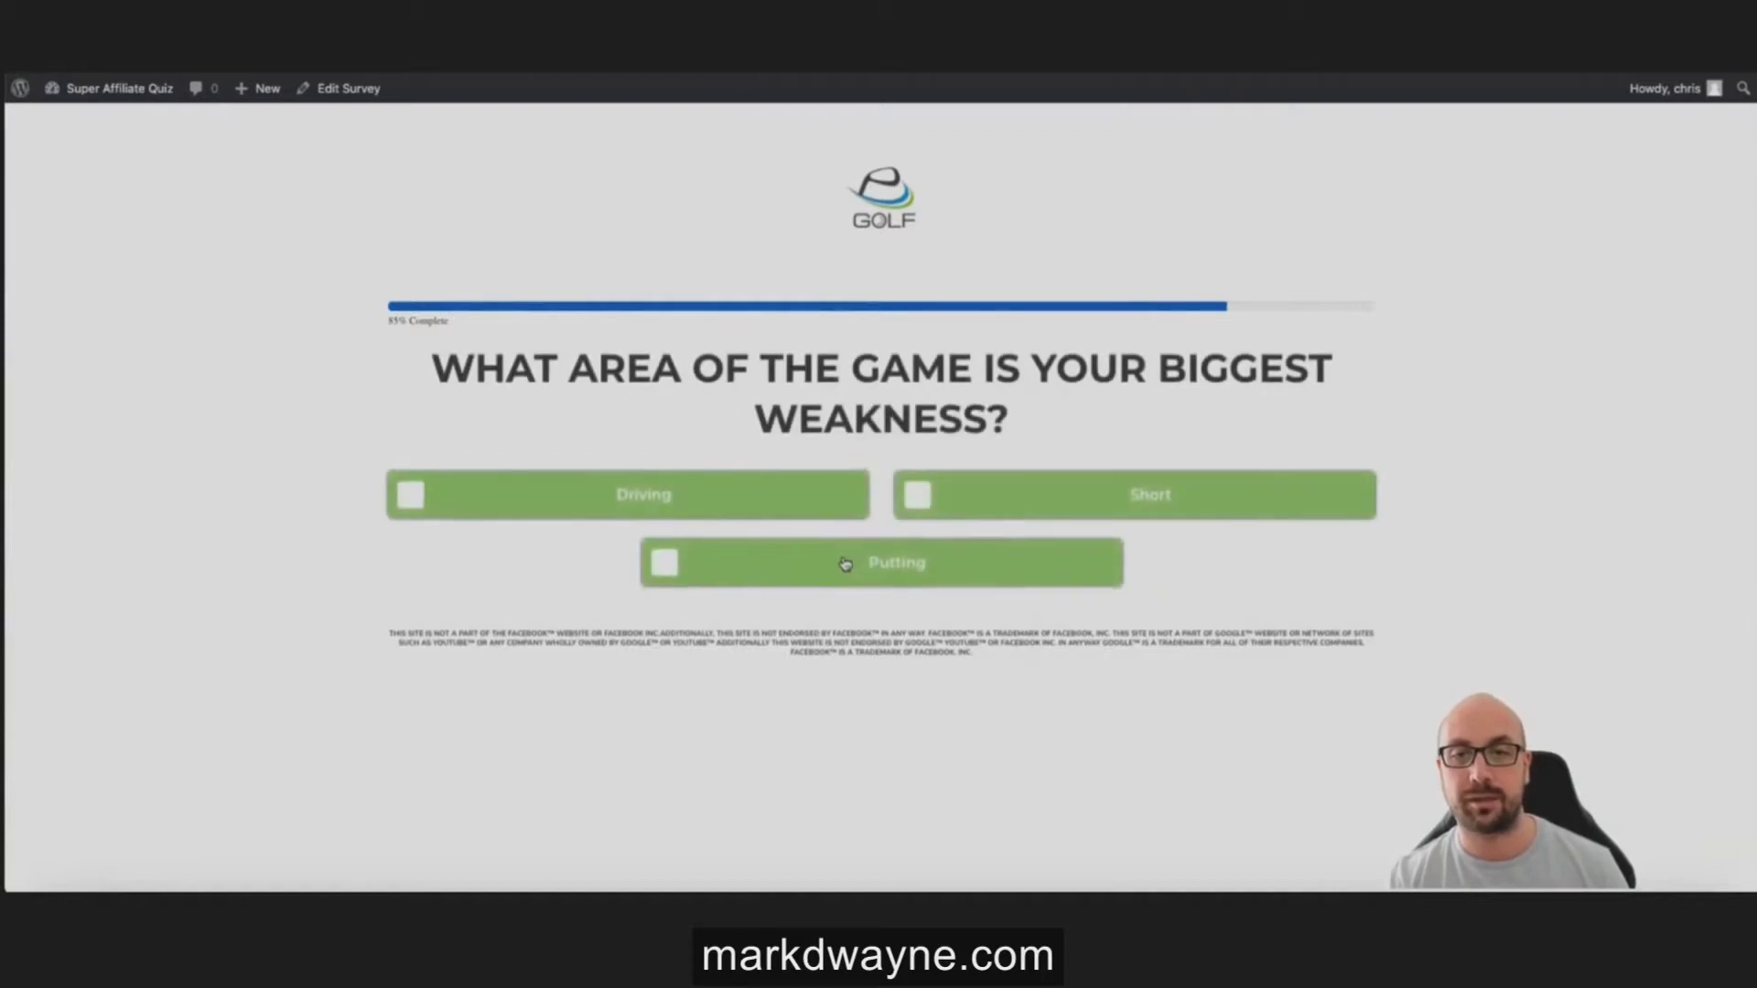
left_click(995, 512)
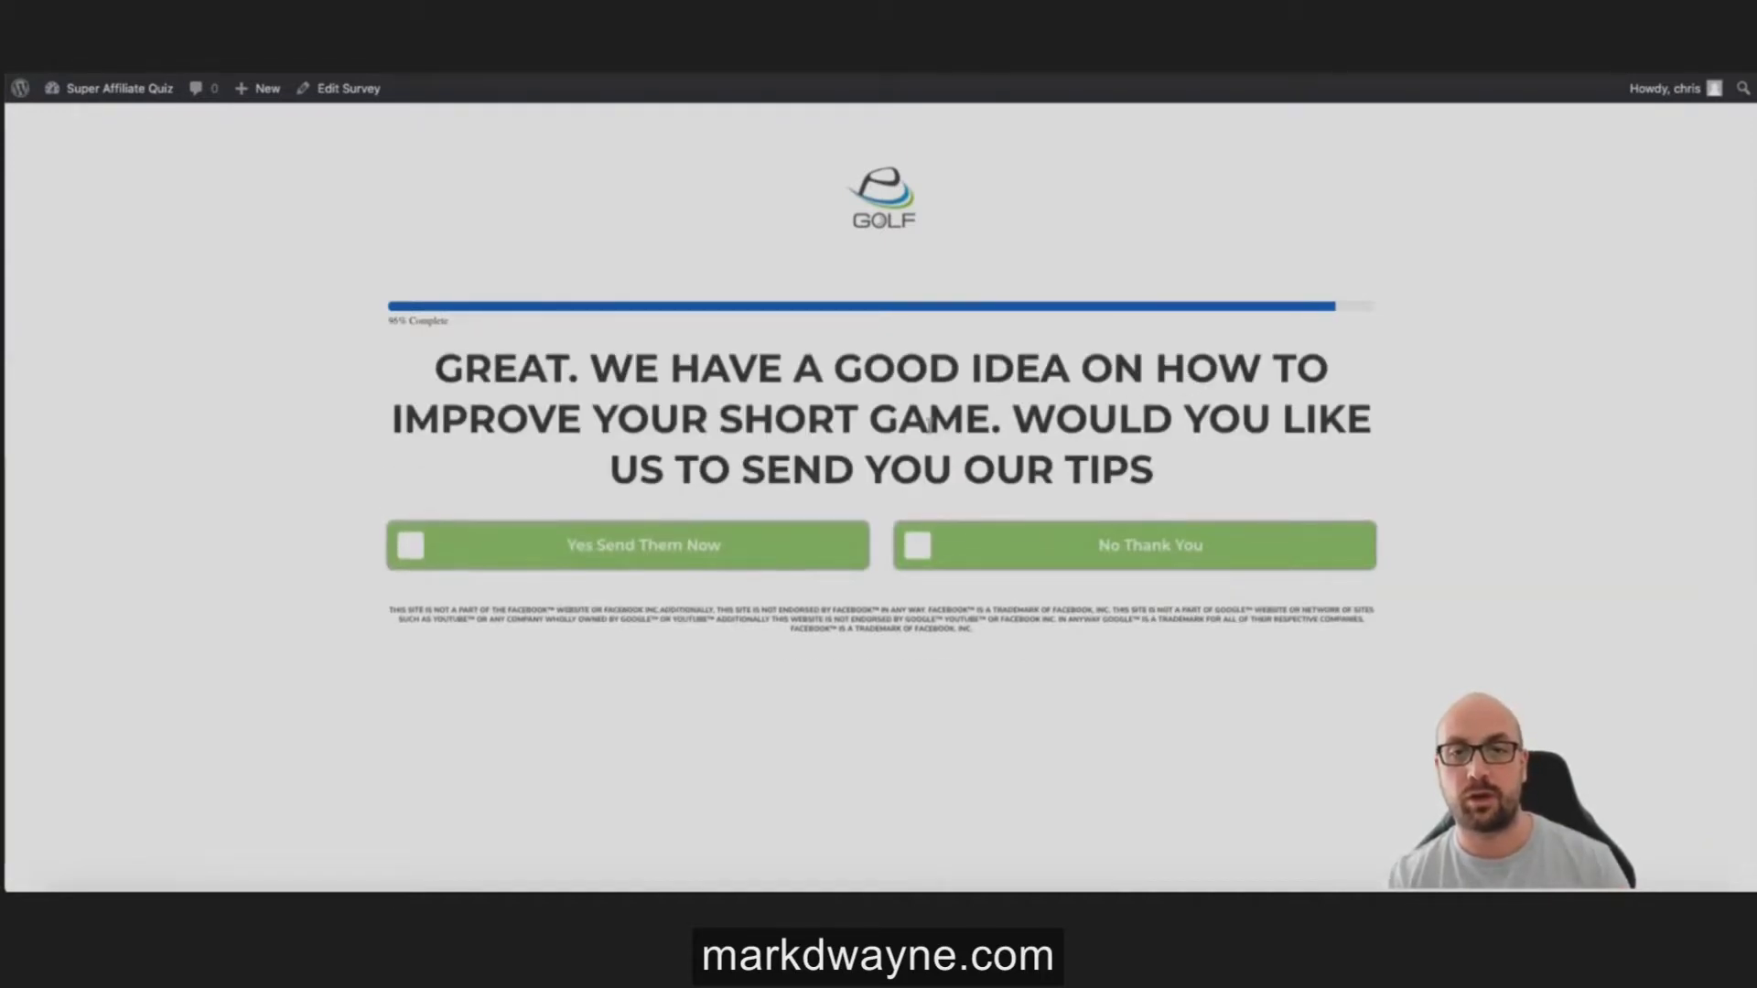
left_click(625, 562)
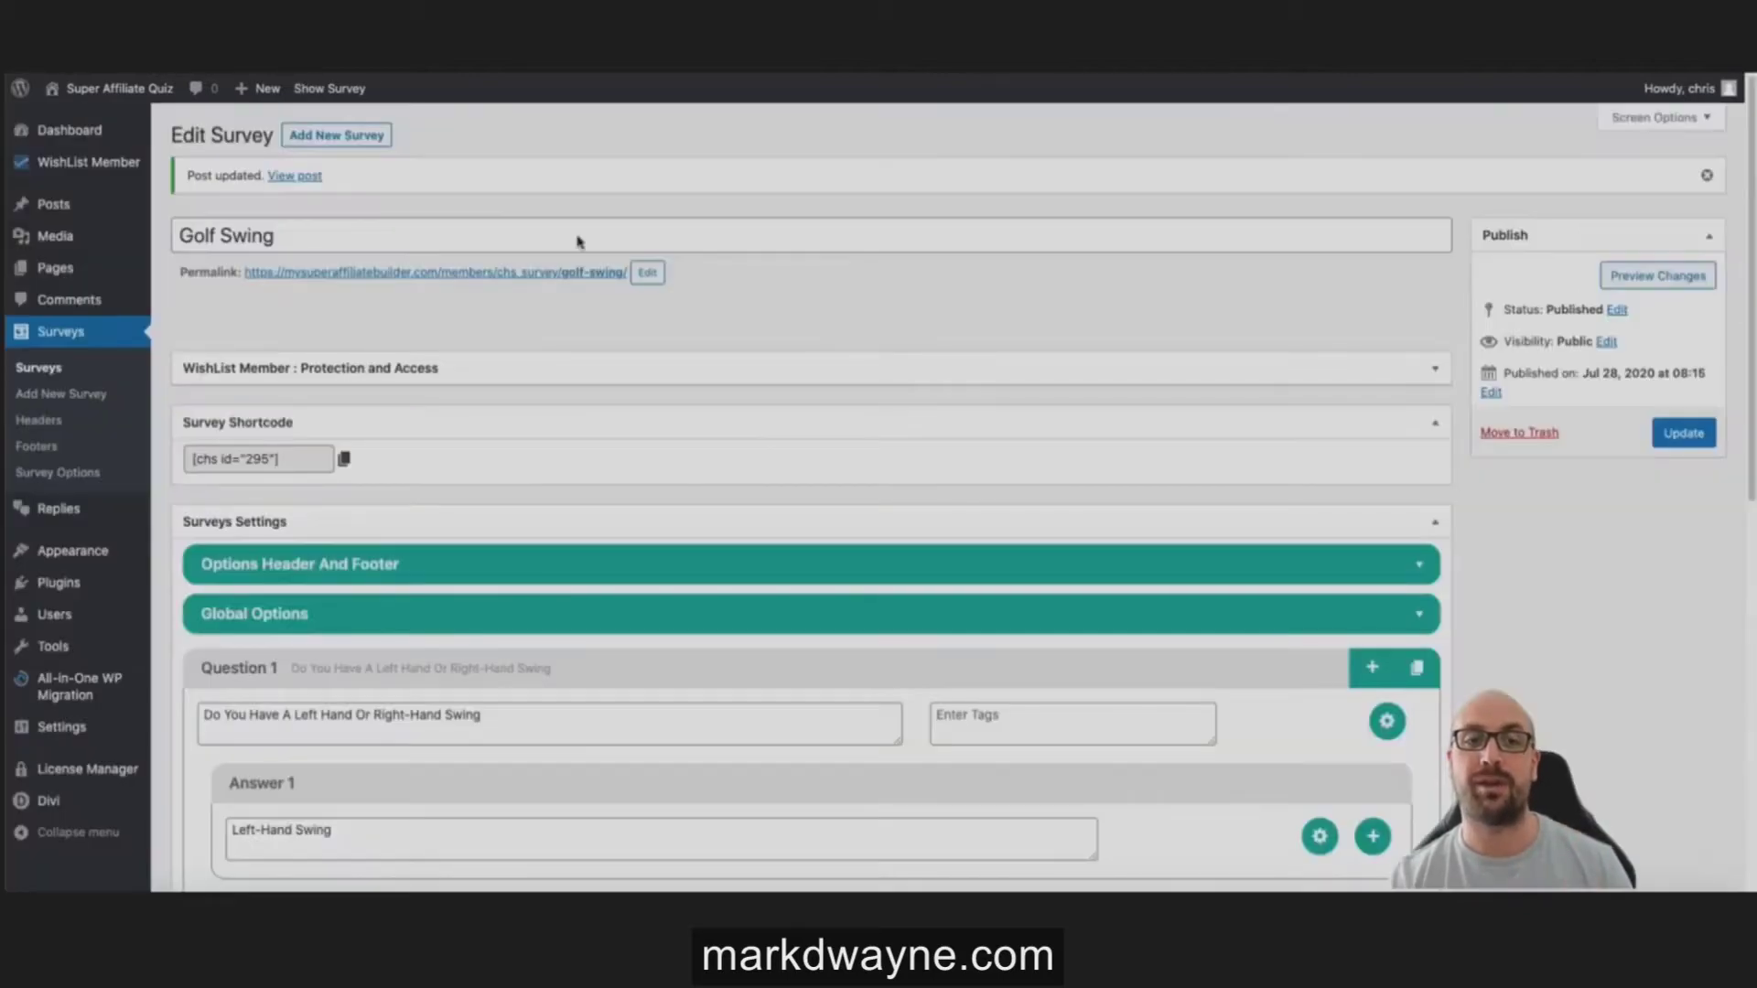
Step: Switch on Hide Header and Hide Footer in Global Options, preview the quiz, then return to editing
scroll(777, 332, "down", 4)
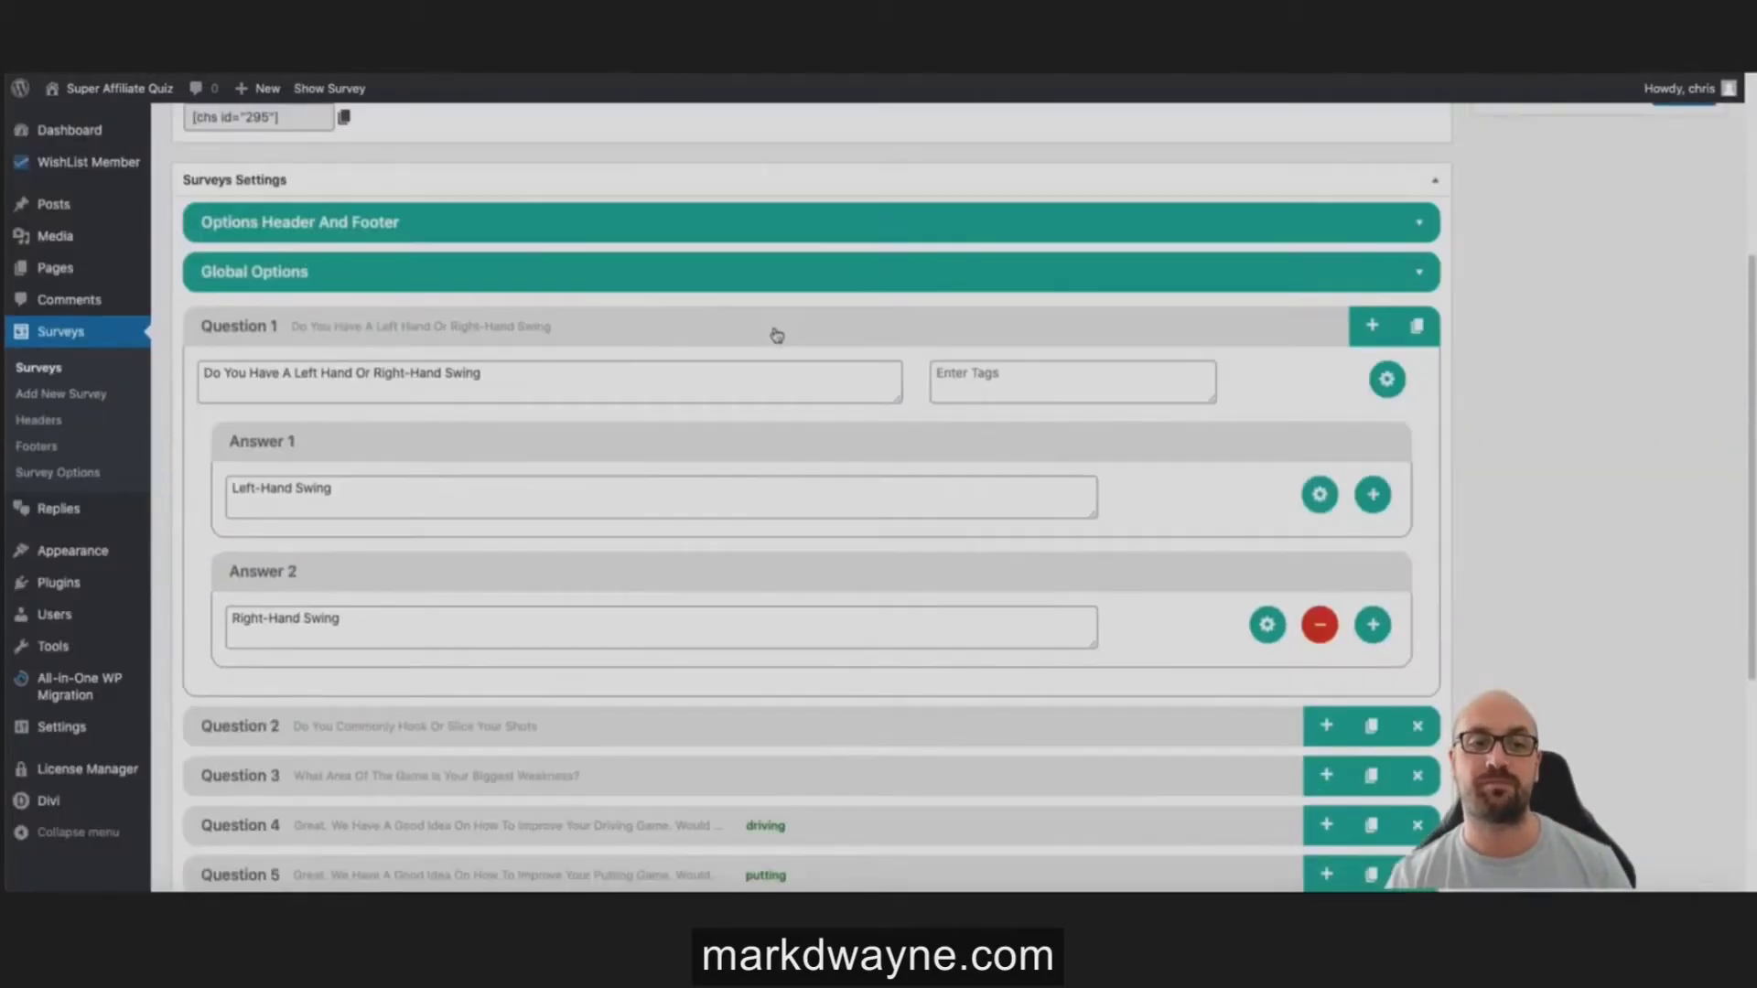
left_click(671, 235)
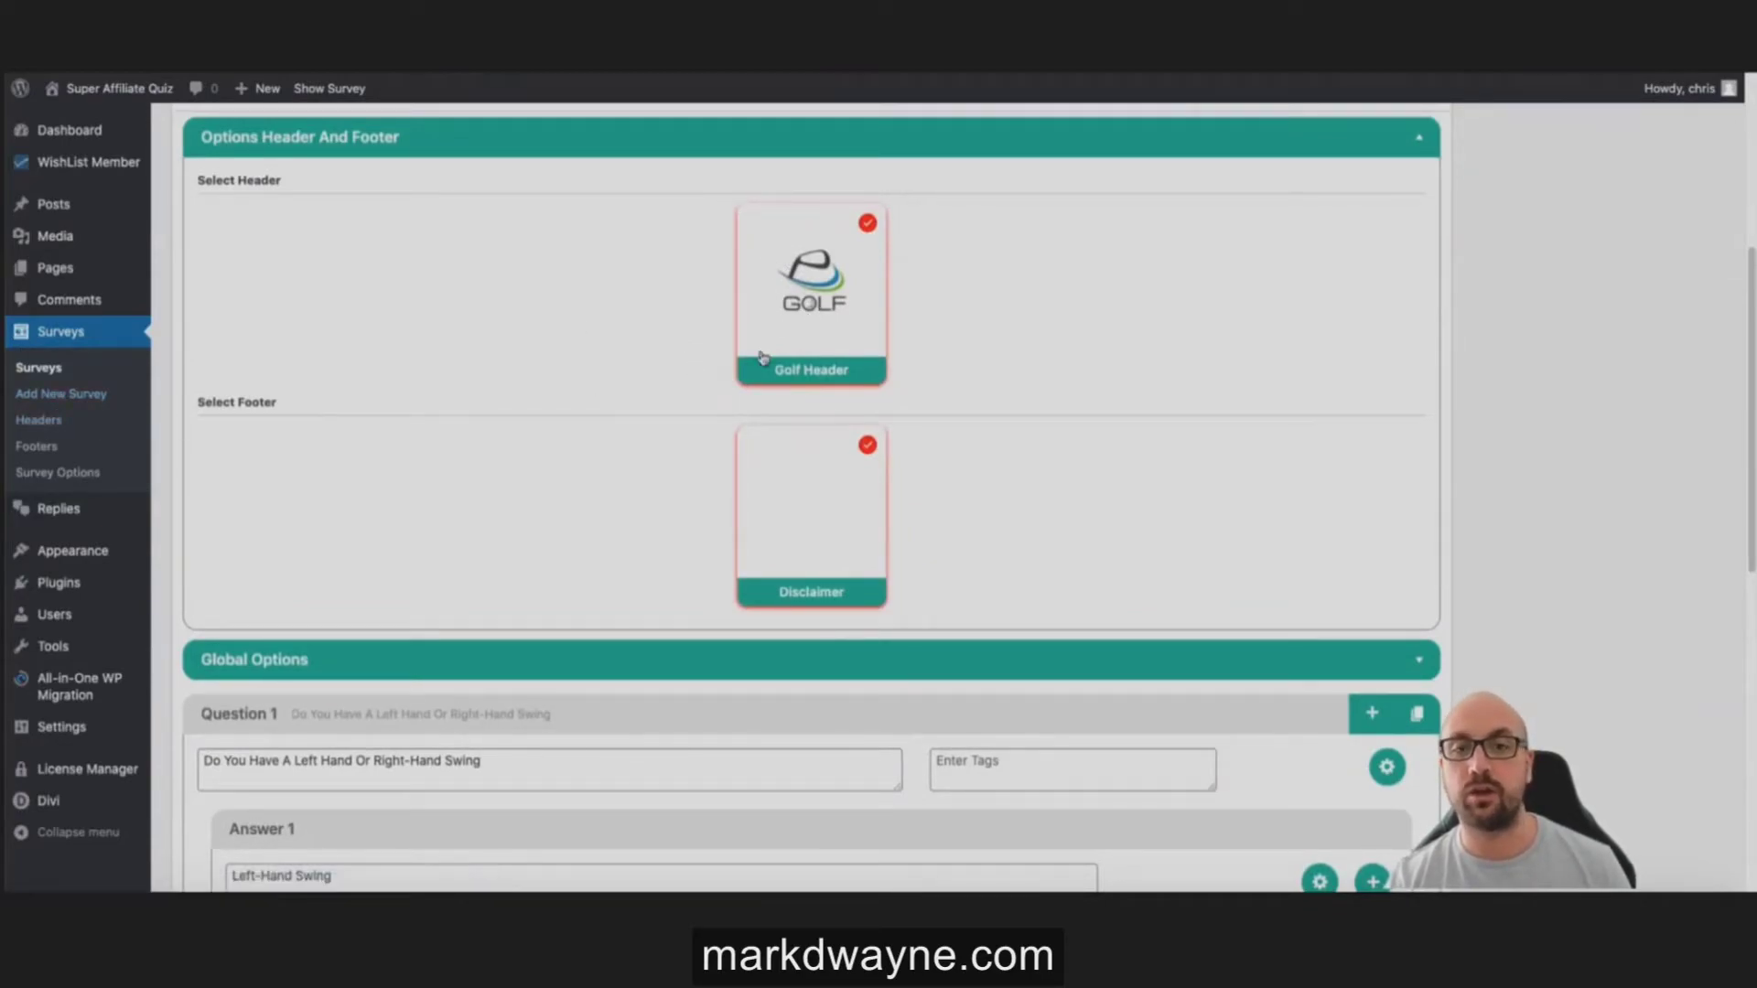
scroll(760, 366, "down", 2)
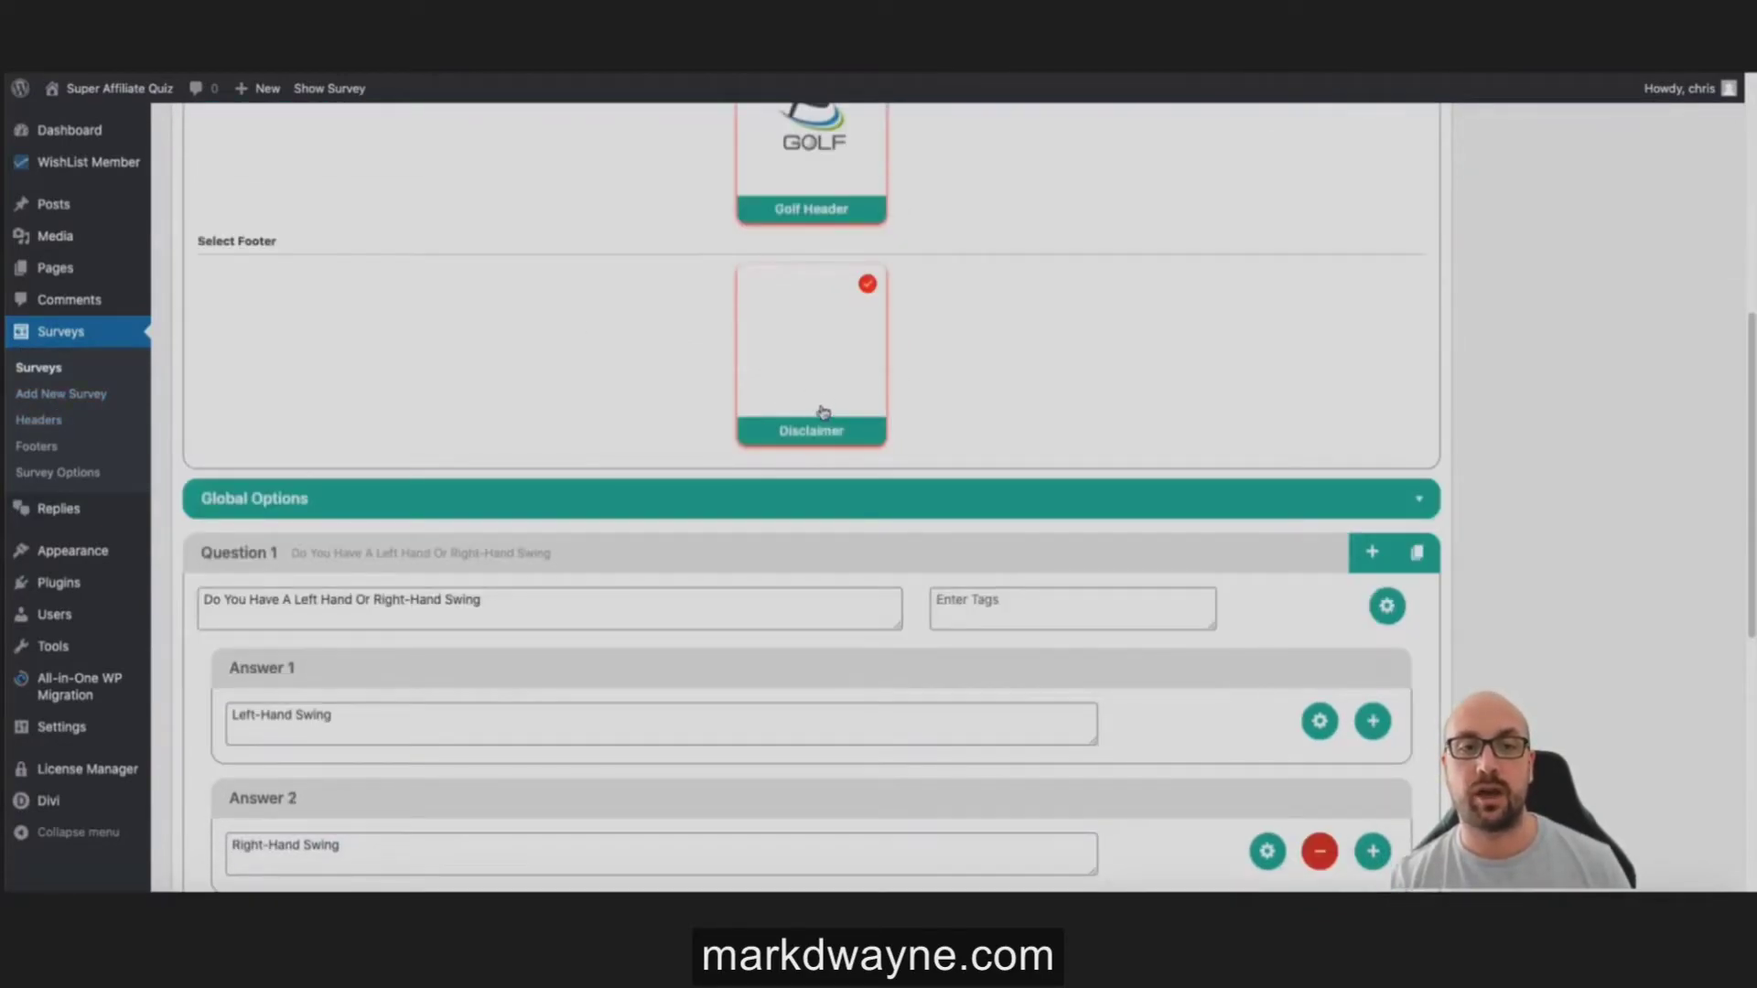
scroll(580, 502, "down", 1)
left_click(566, 515)
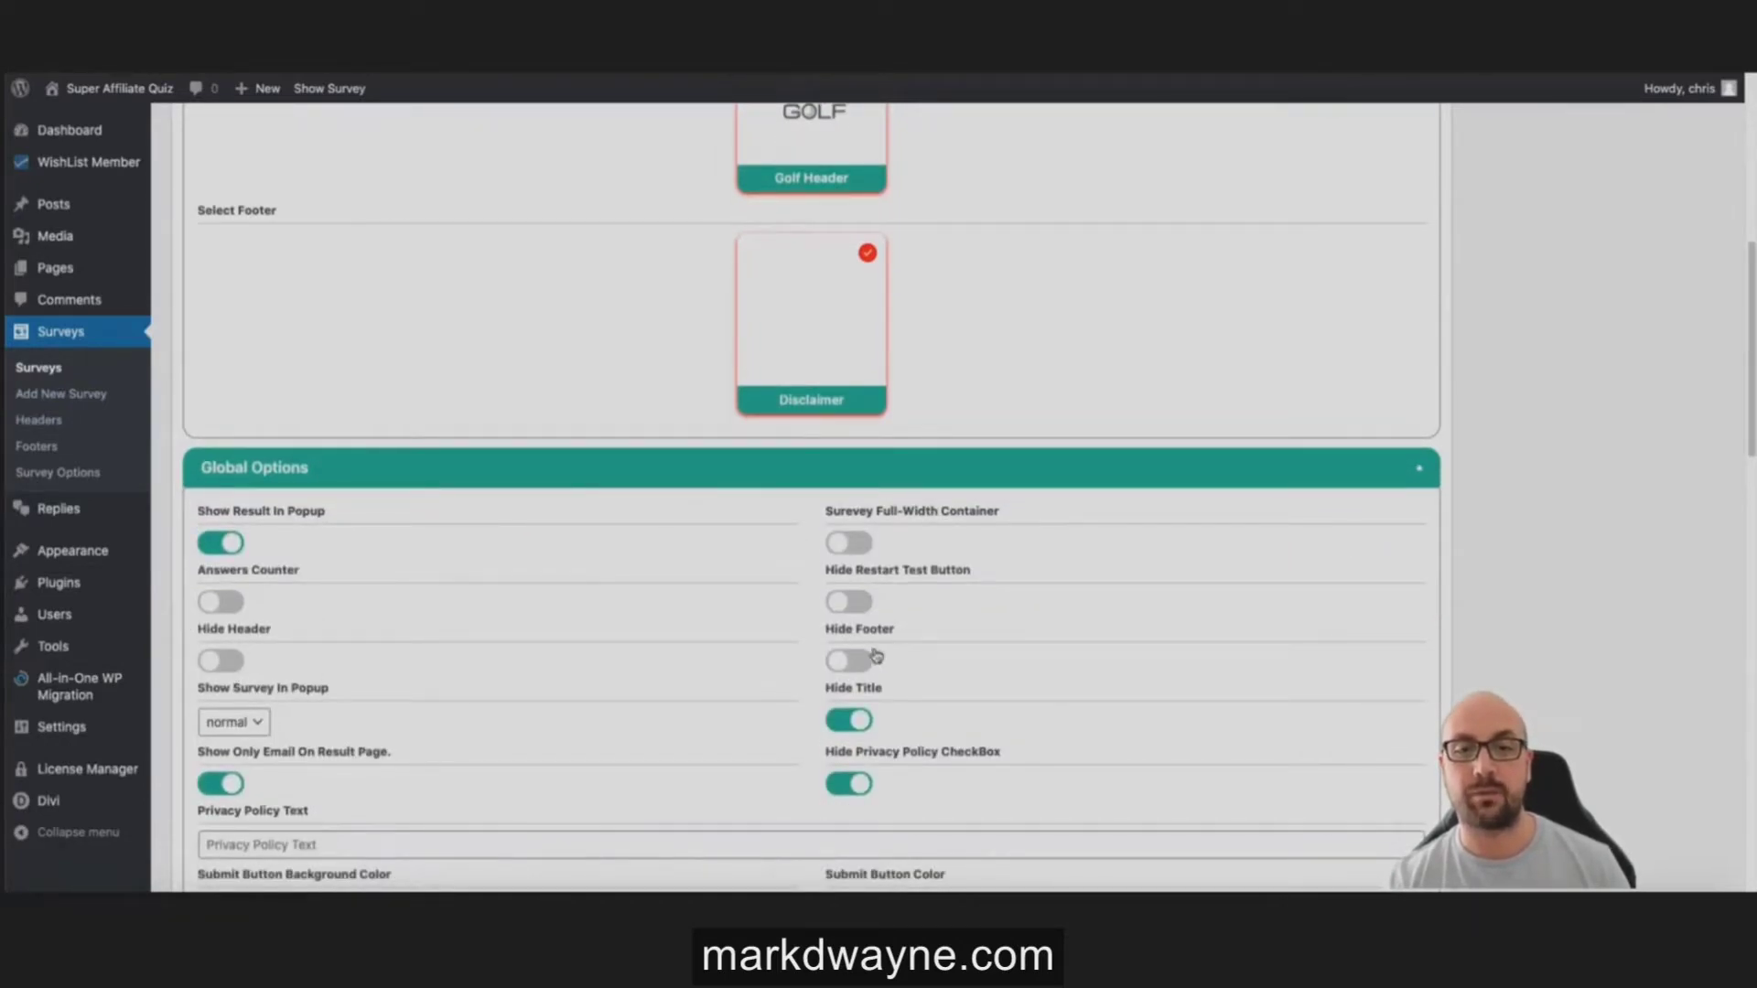
left_click(239, 661)
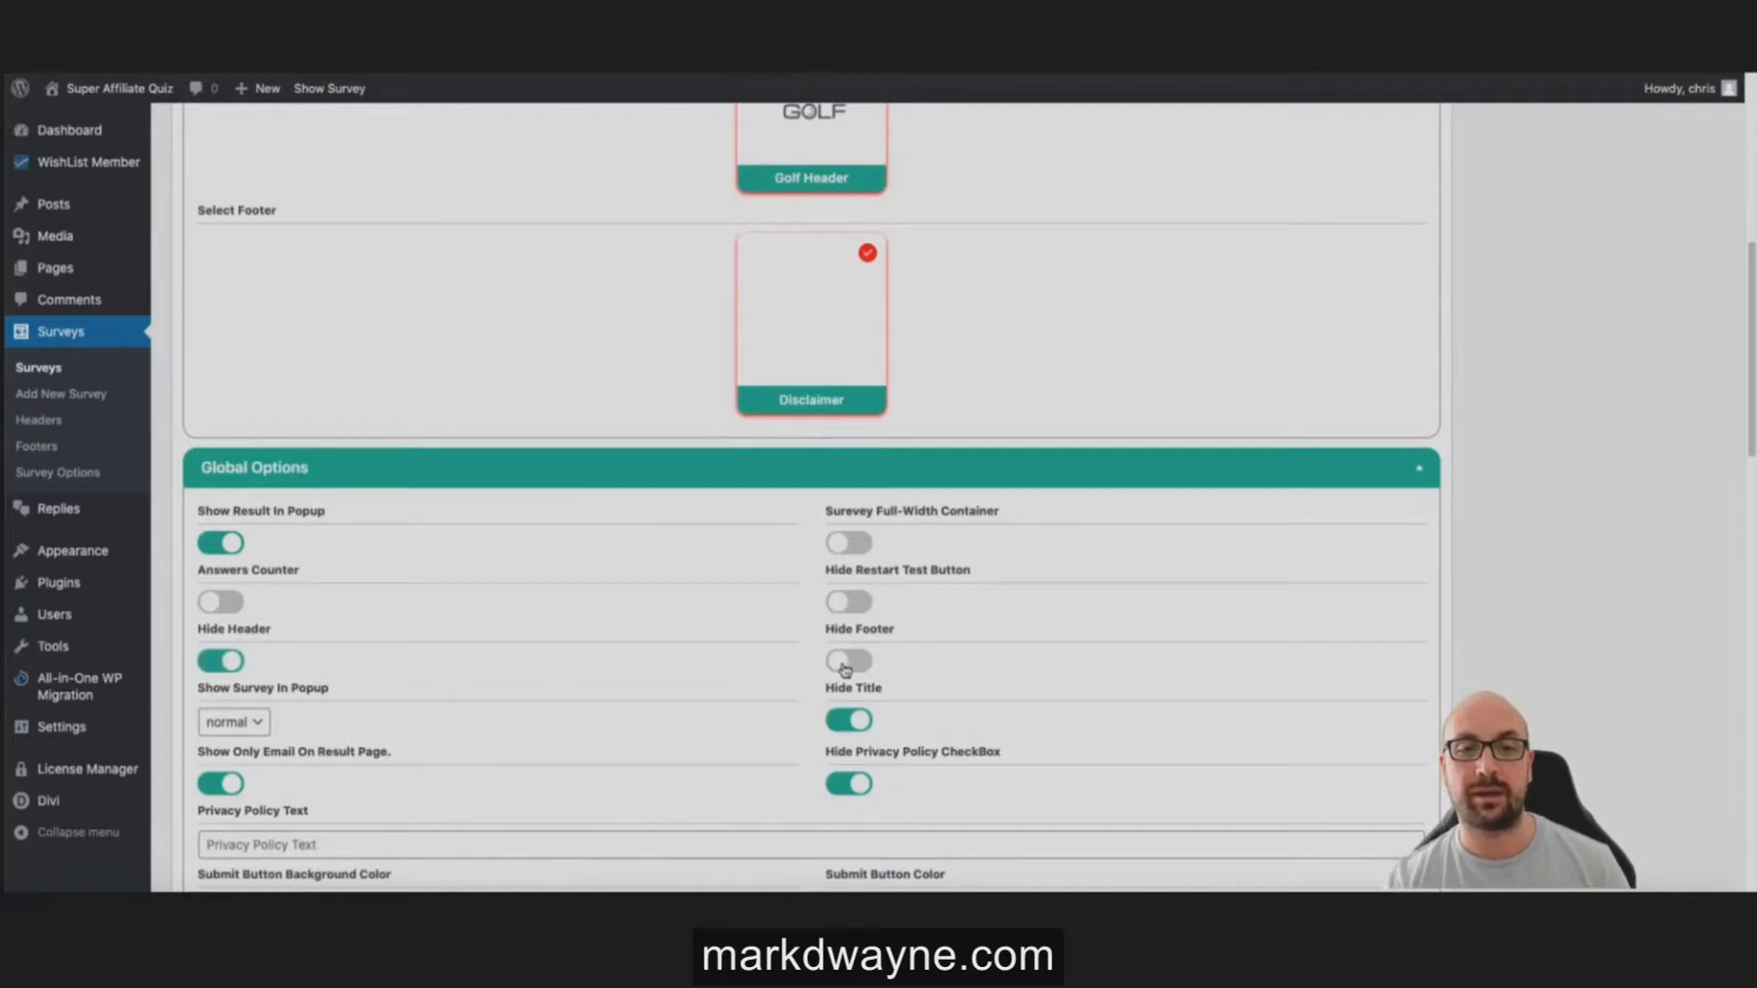
left_click(848, 661)
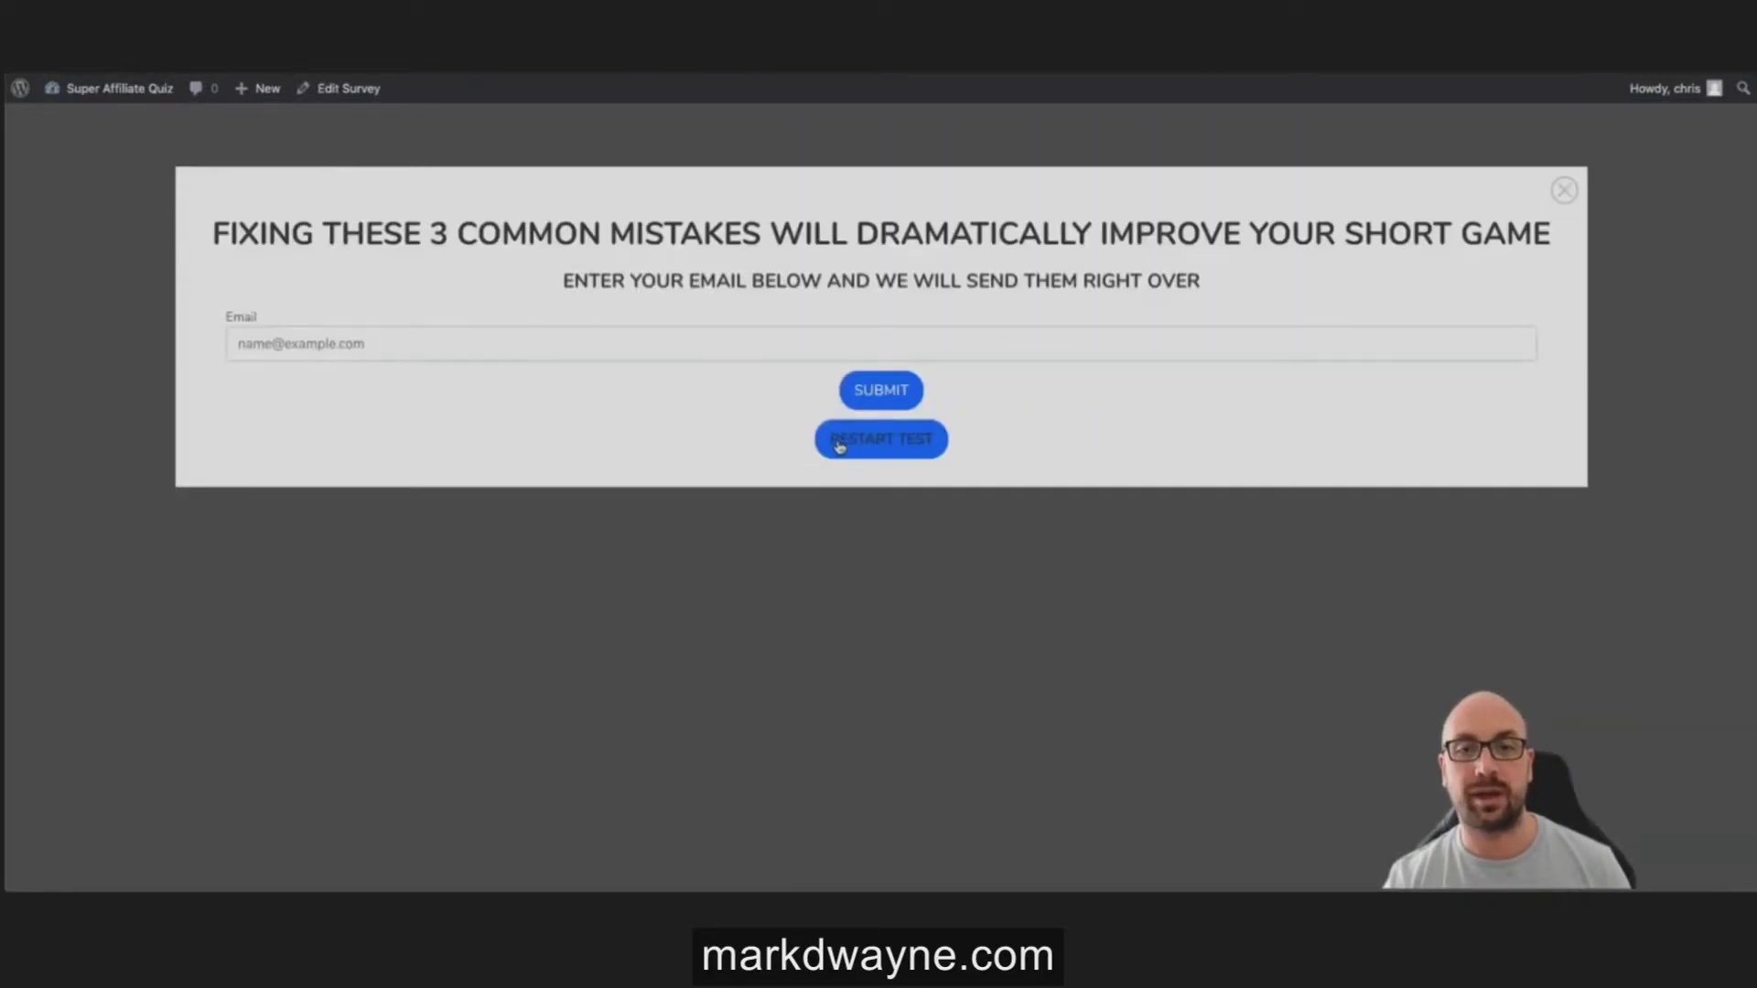
left_click(835, 441)
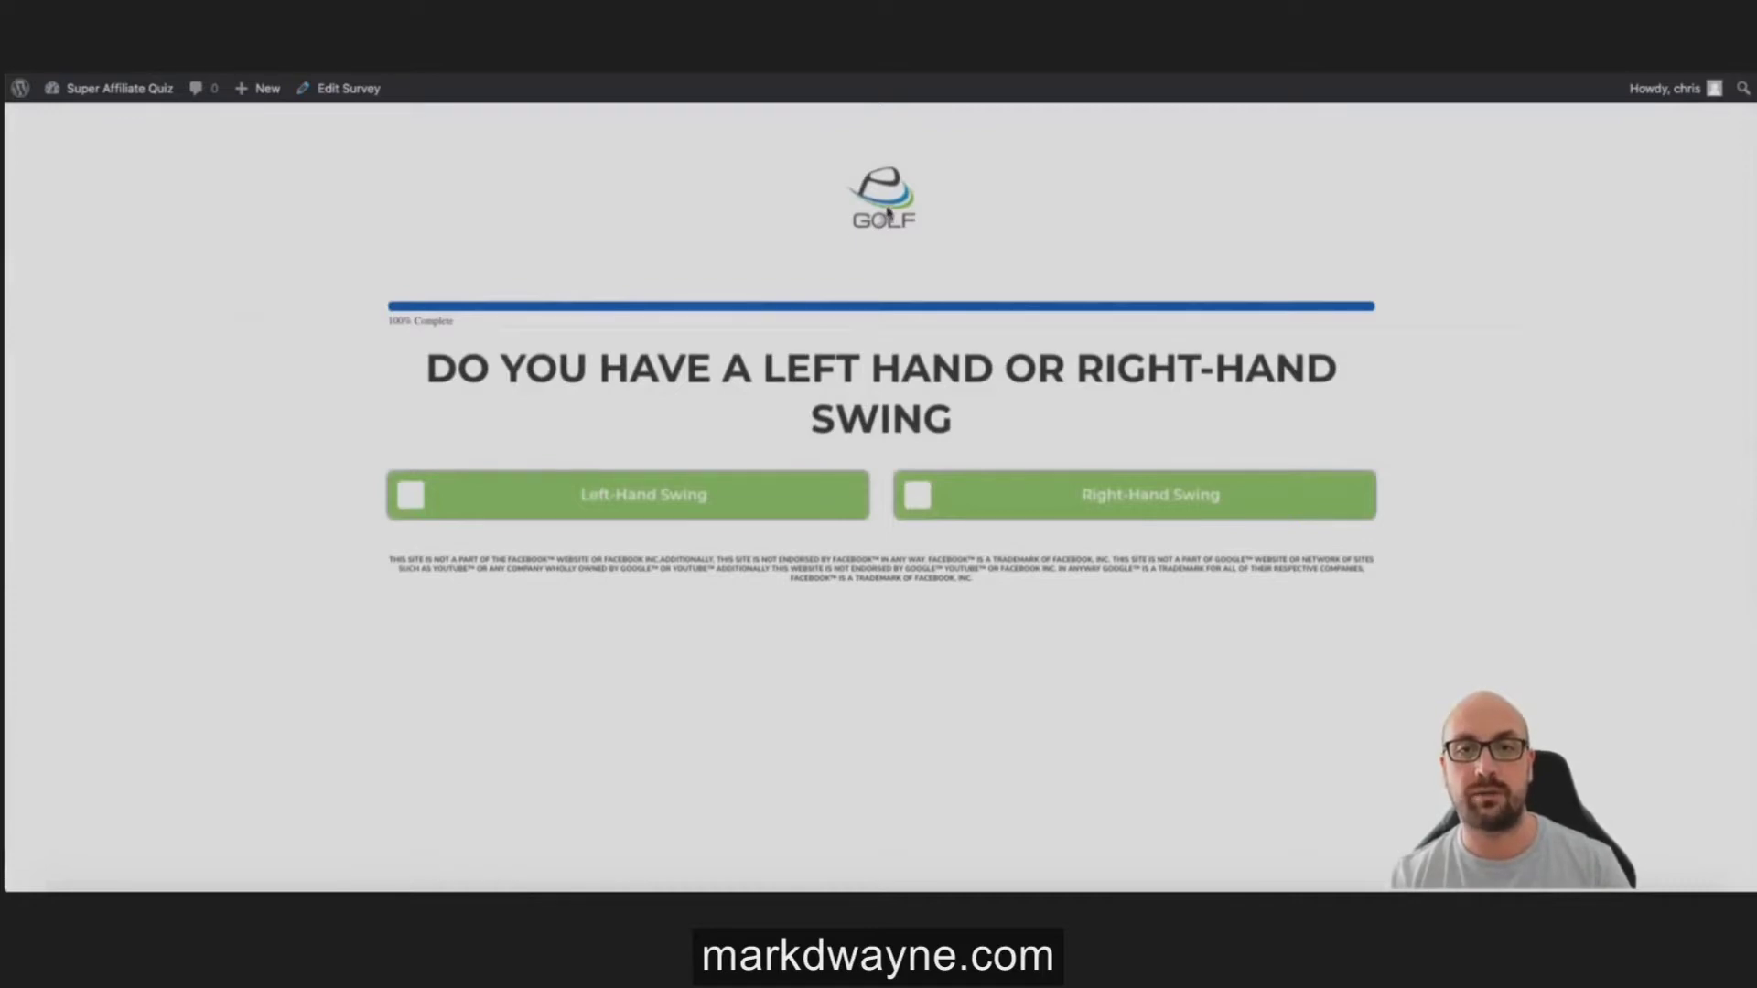
key("alt+Left")
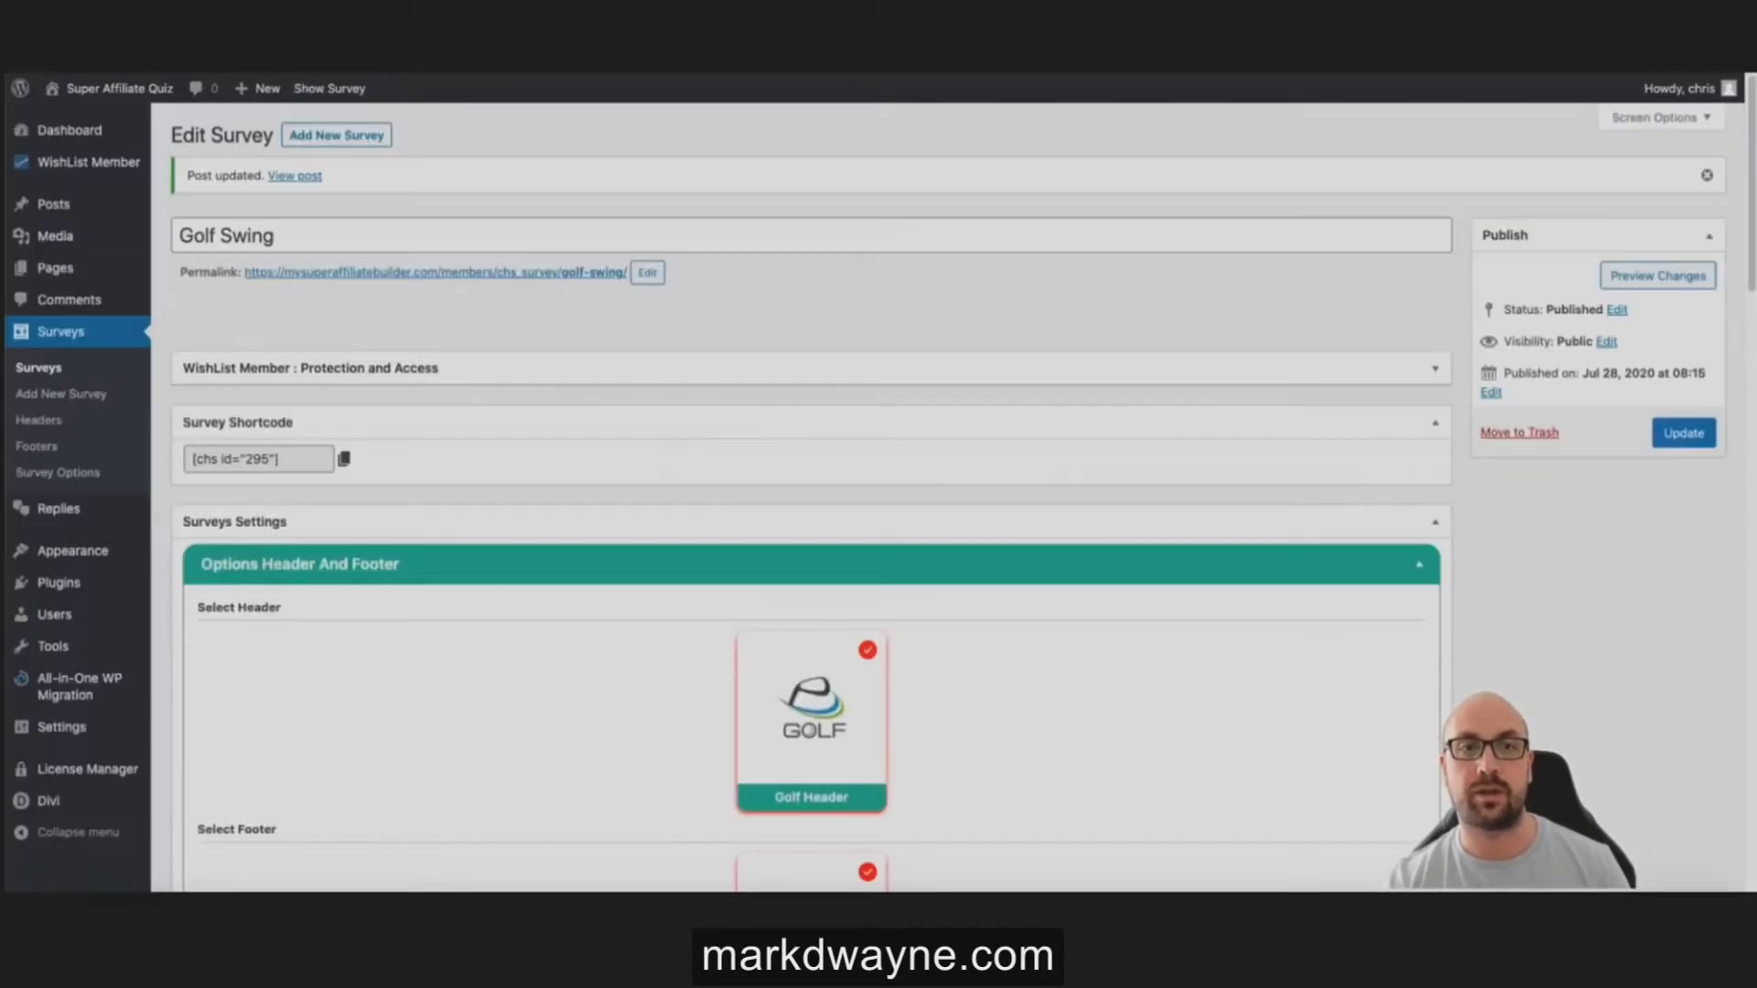
Step: Update the survey and reload the quiz preview to confirm the header is gone
left_click(1658, 440)
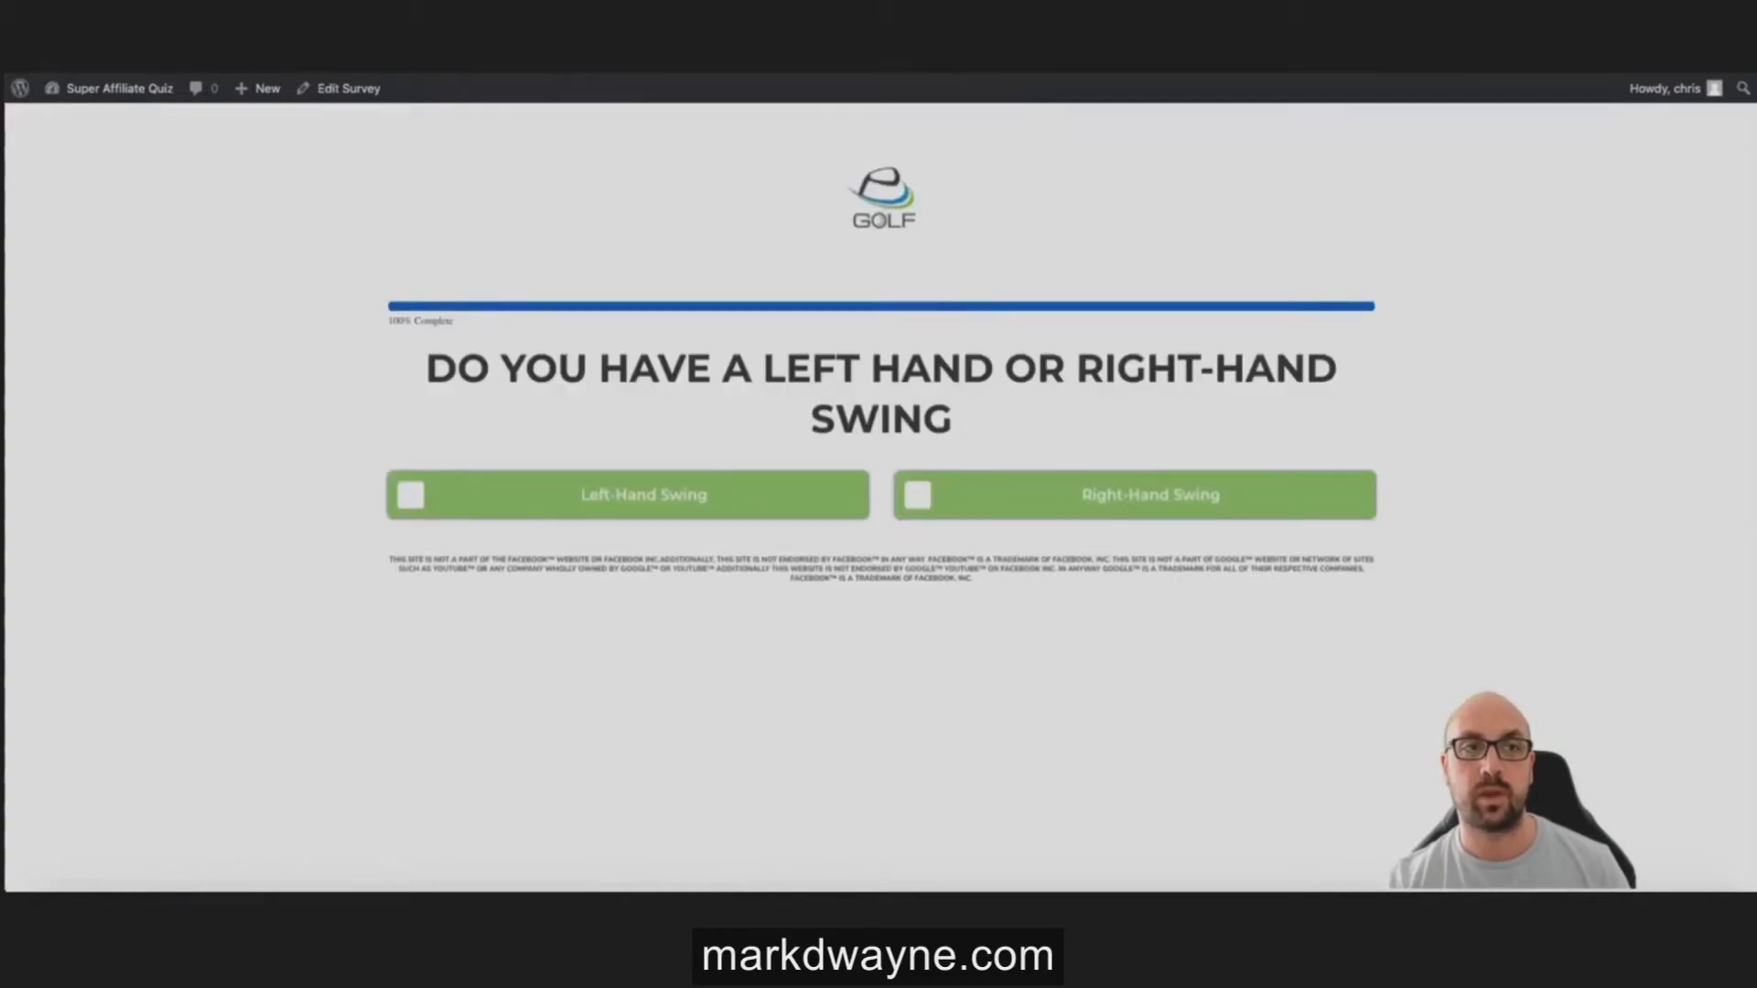
key("ctrl+r")
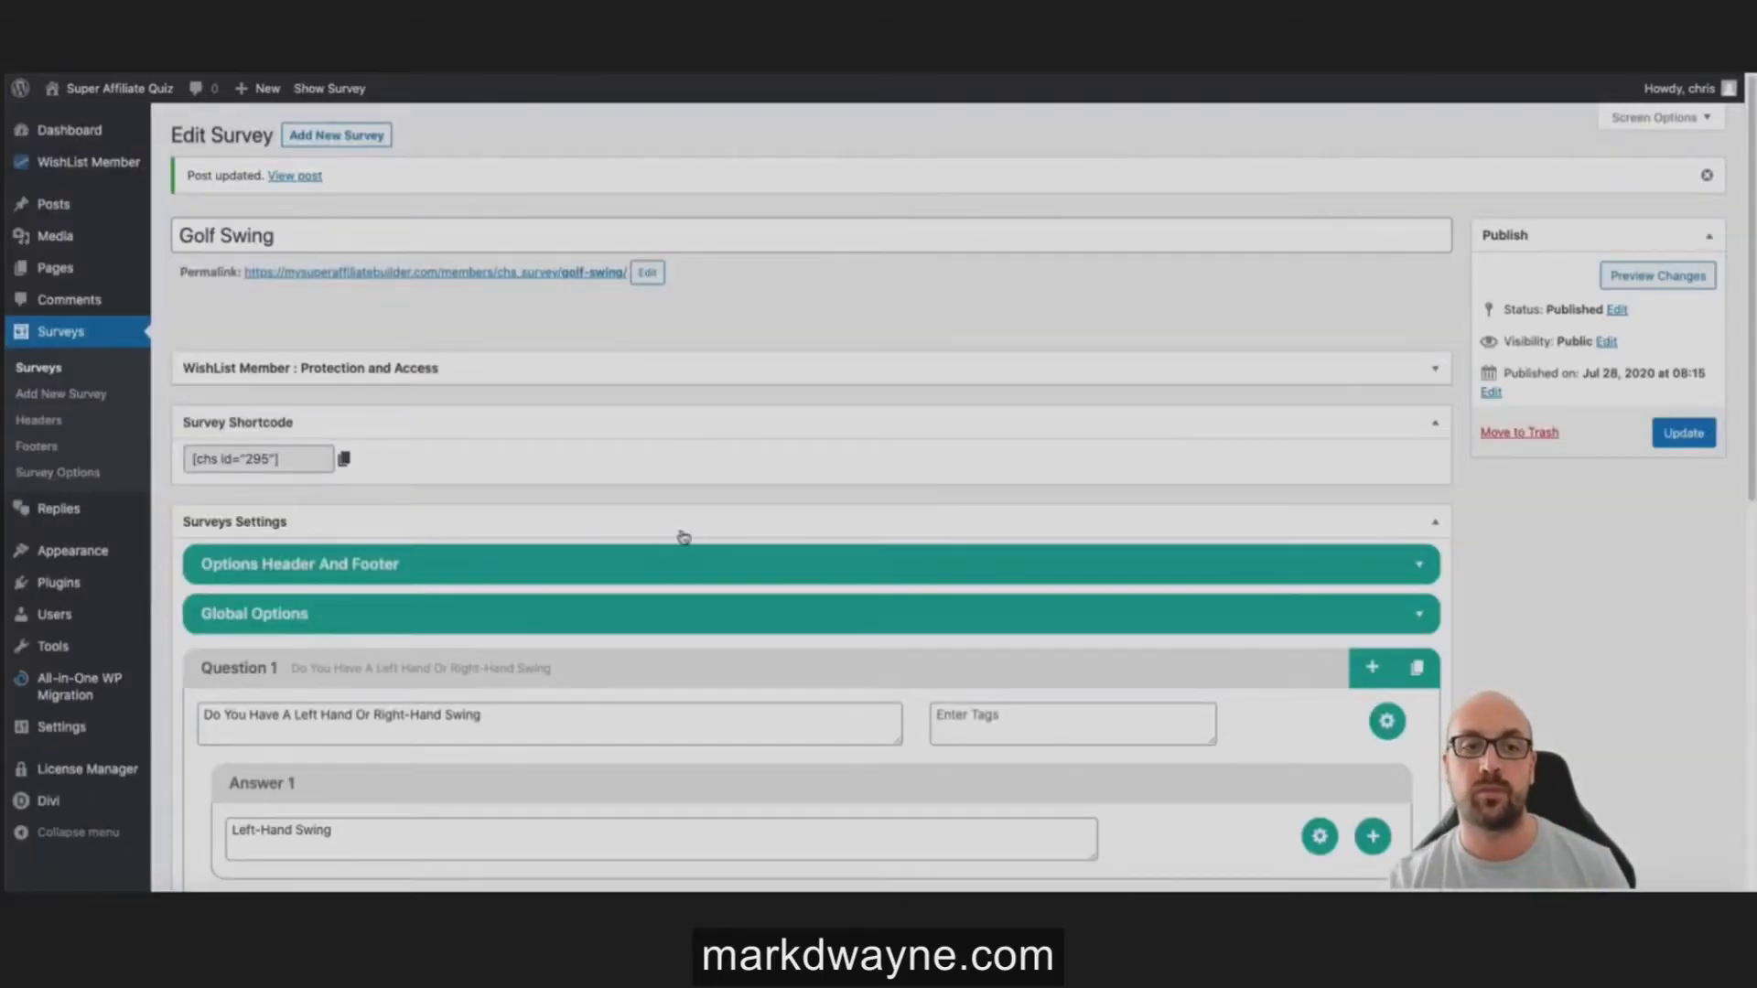
scroll(668, 549, "down", 1)
Step: Keep Show Survey In Popup off in Global Options and review the Montserrat font and colour settings
left_click(652, 584)
scroll(640, 567, "down", 5)
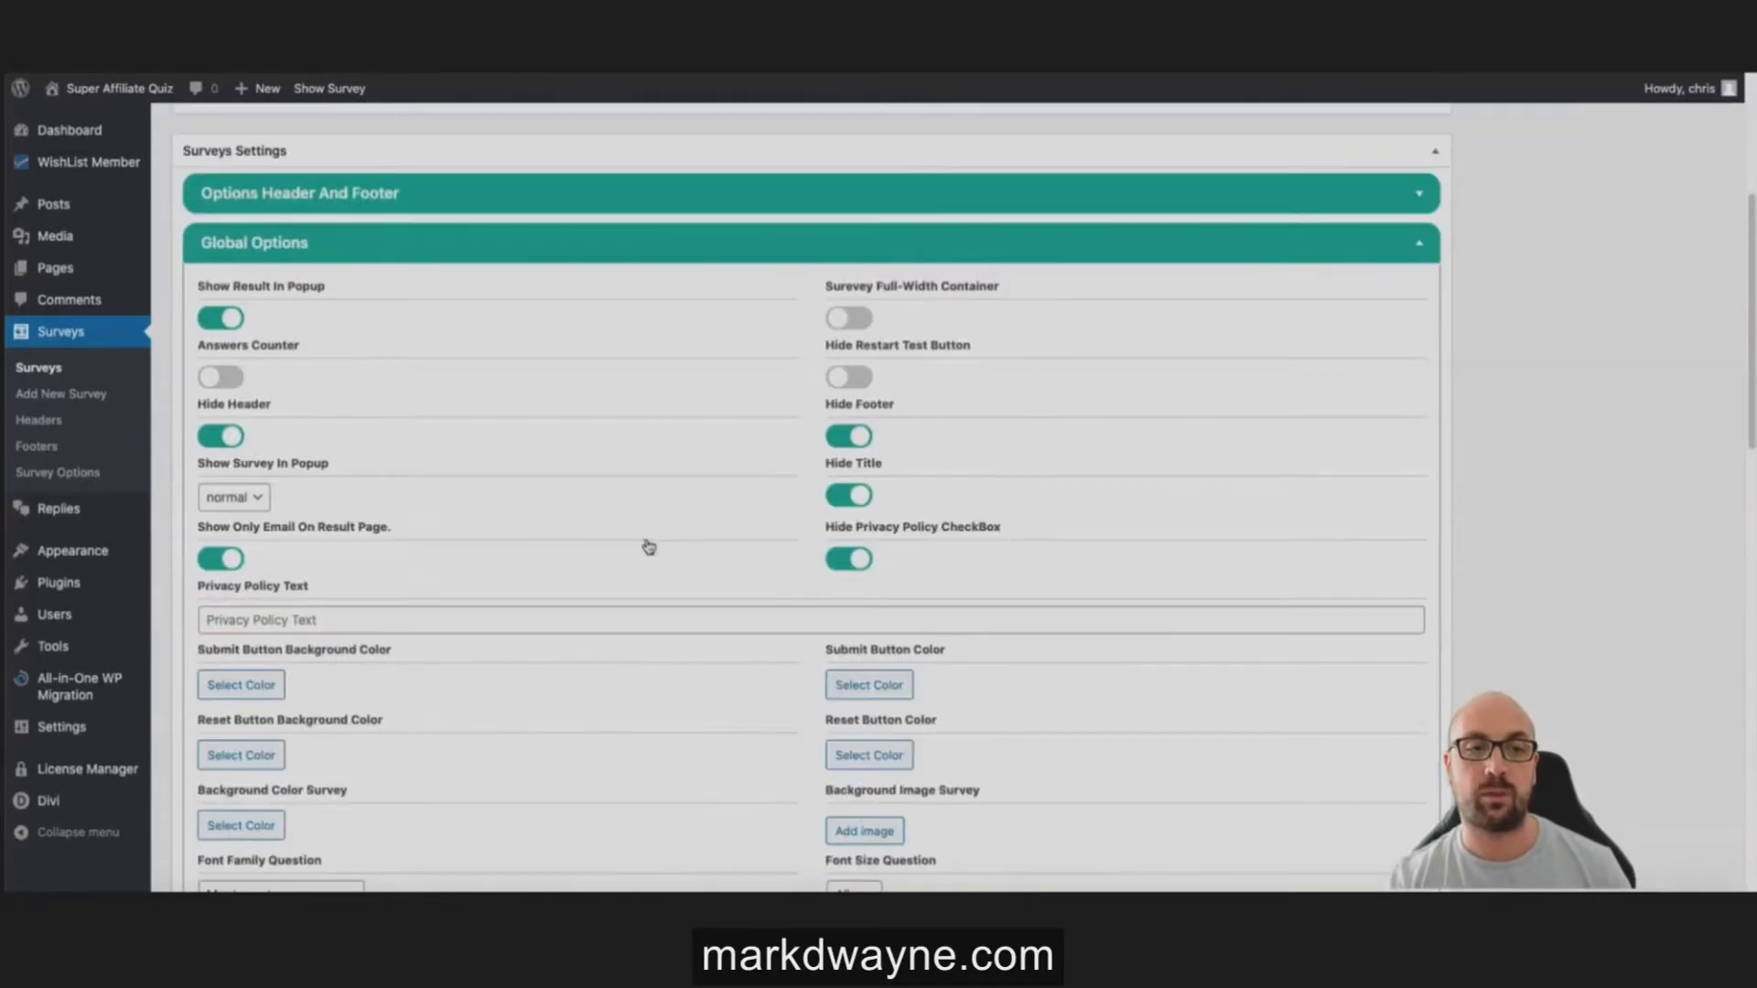
left_click(253, 463)
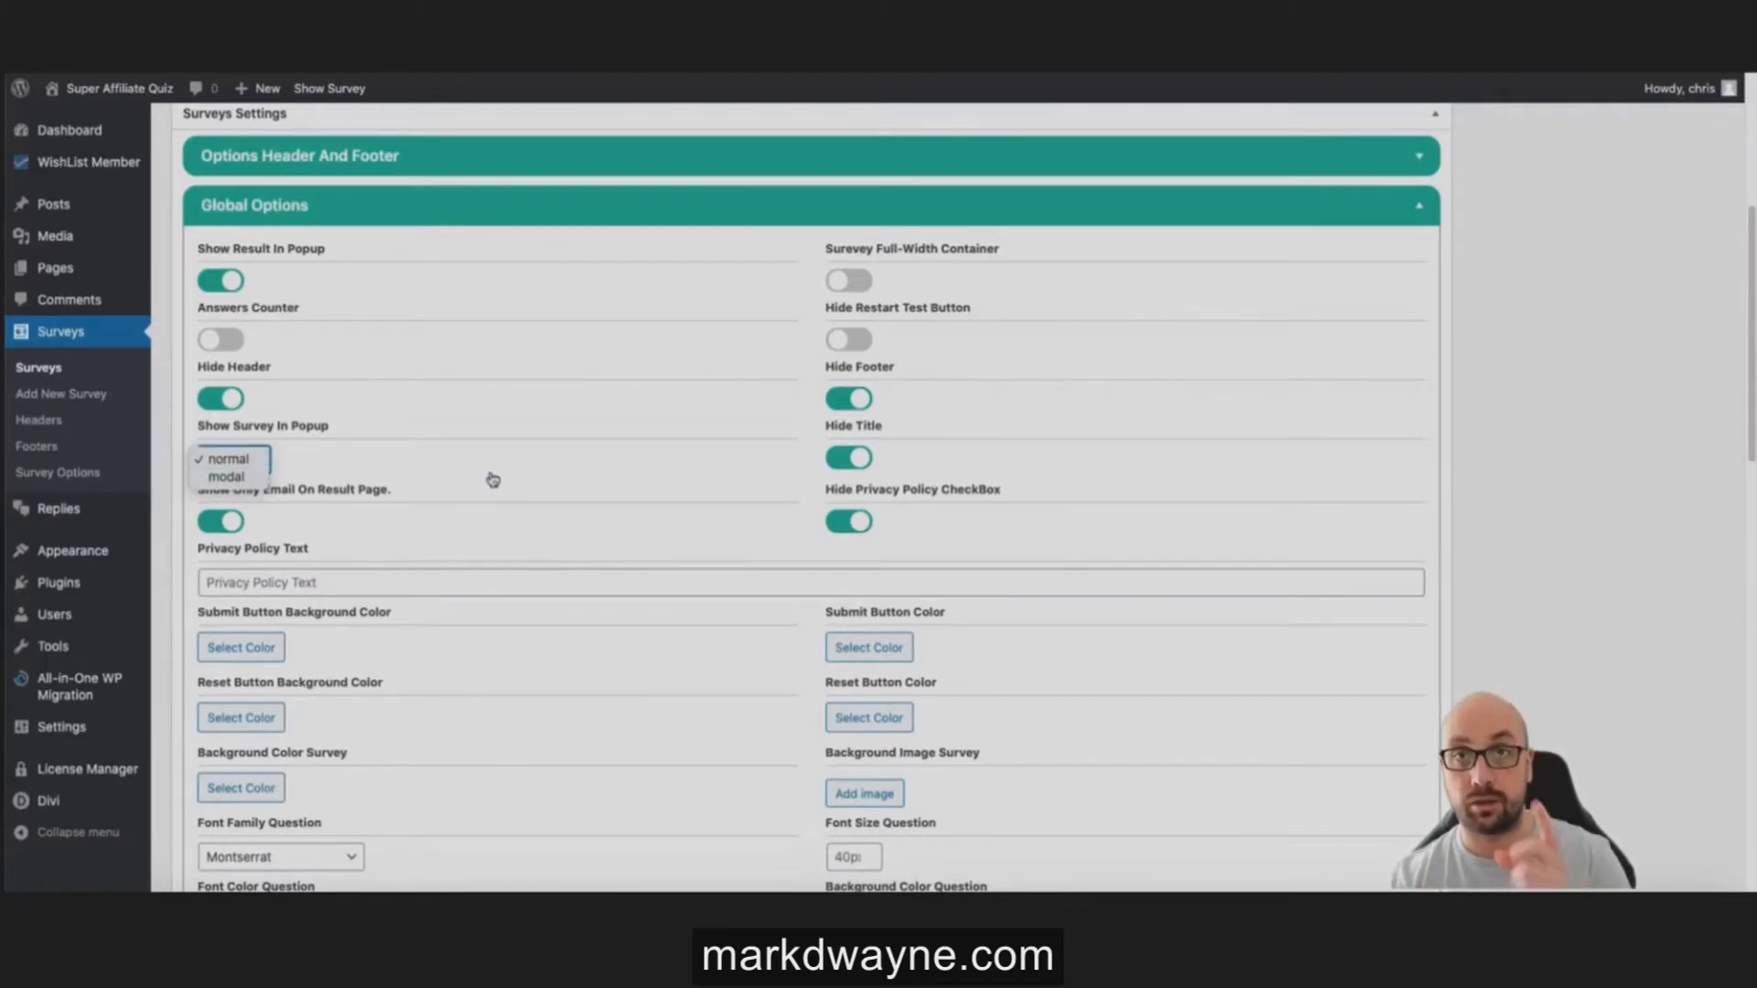
left_click(518, 482)
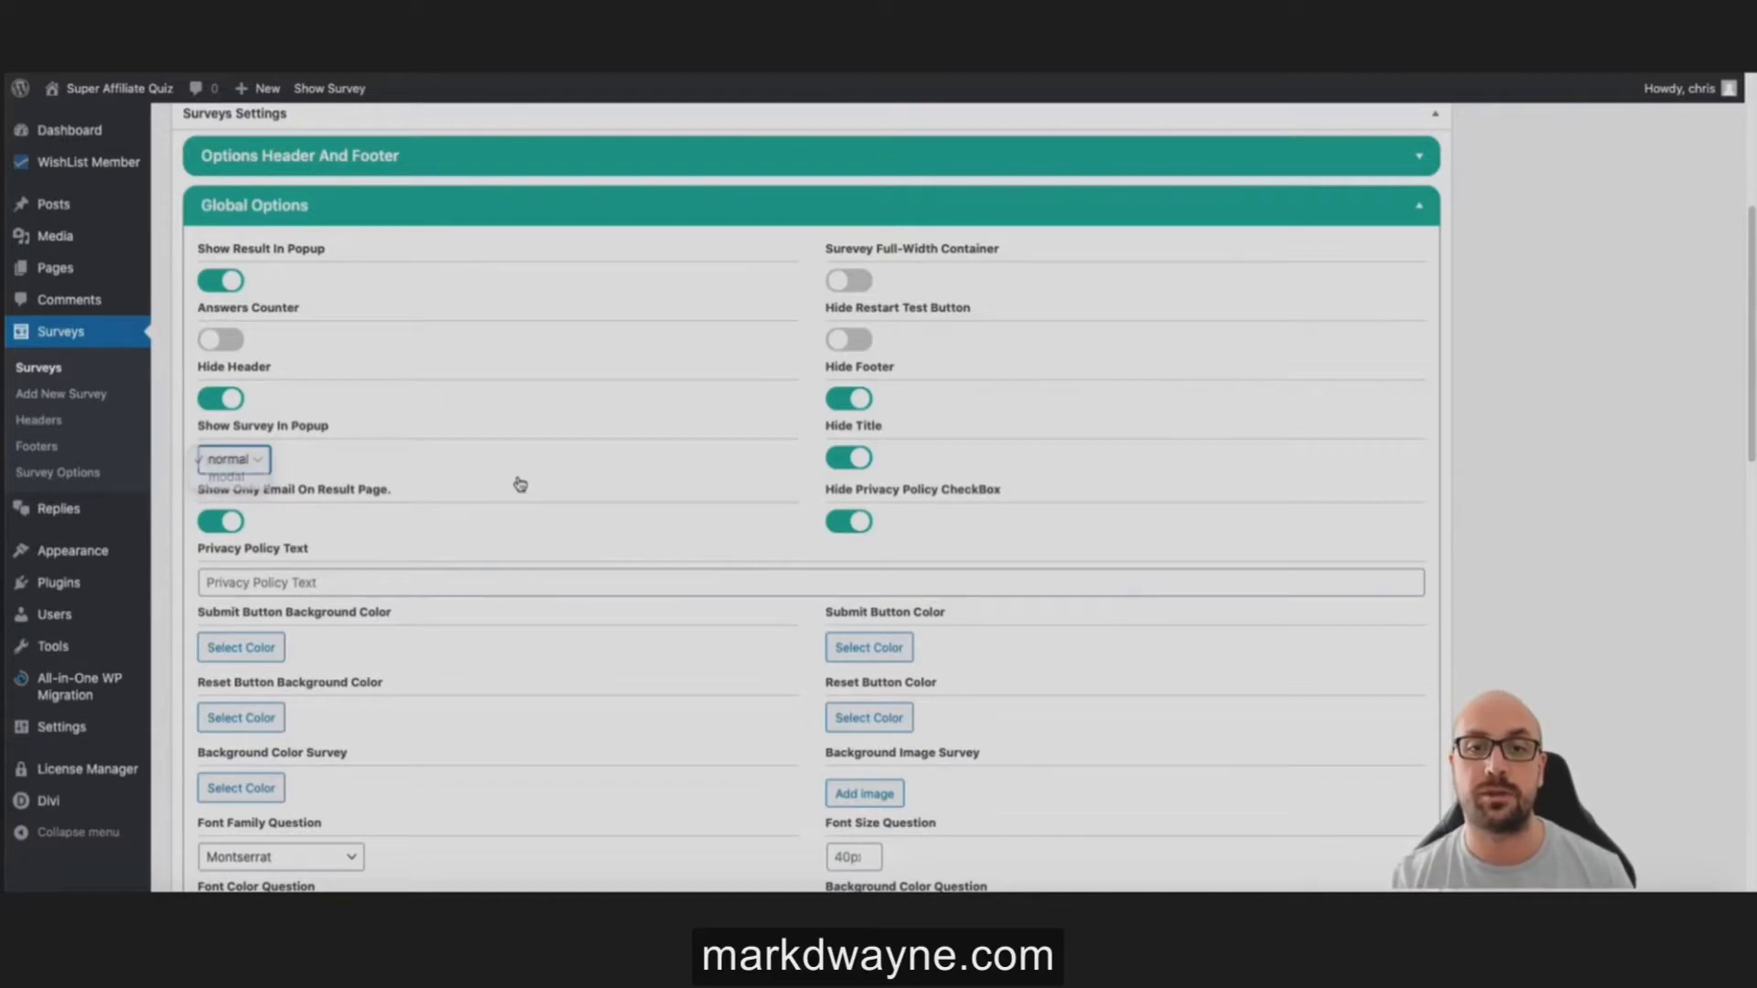
scroll(526, 483, "down", 2)
scroll(533, 482, "down", 2)
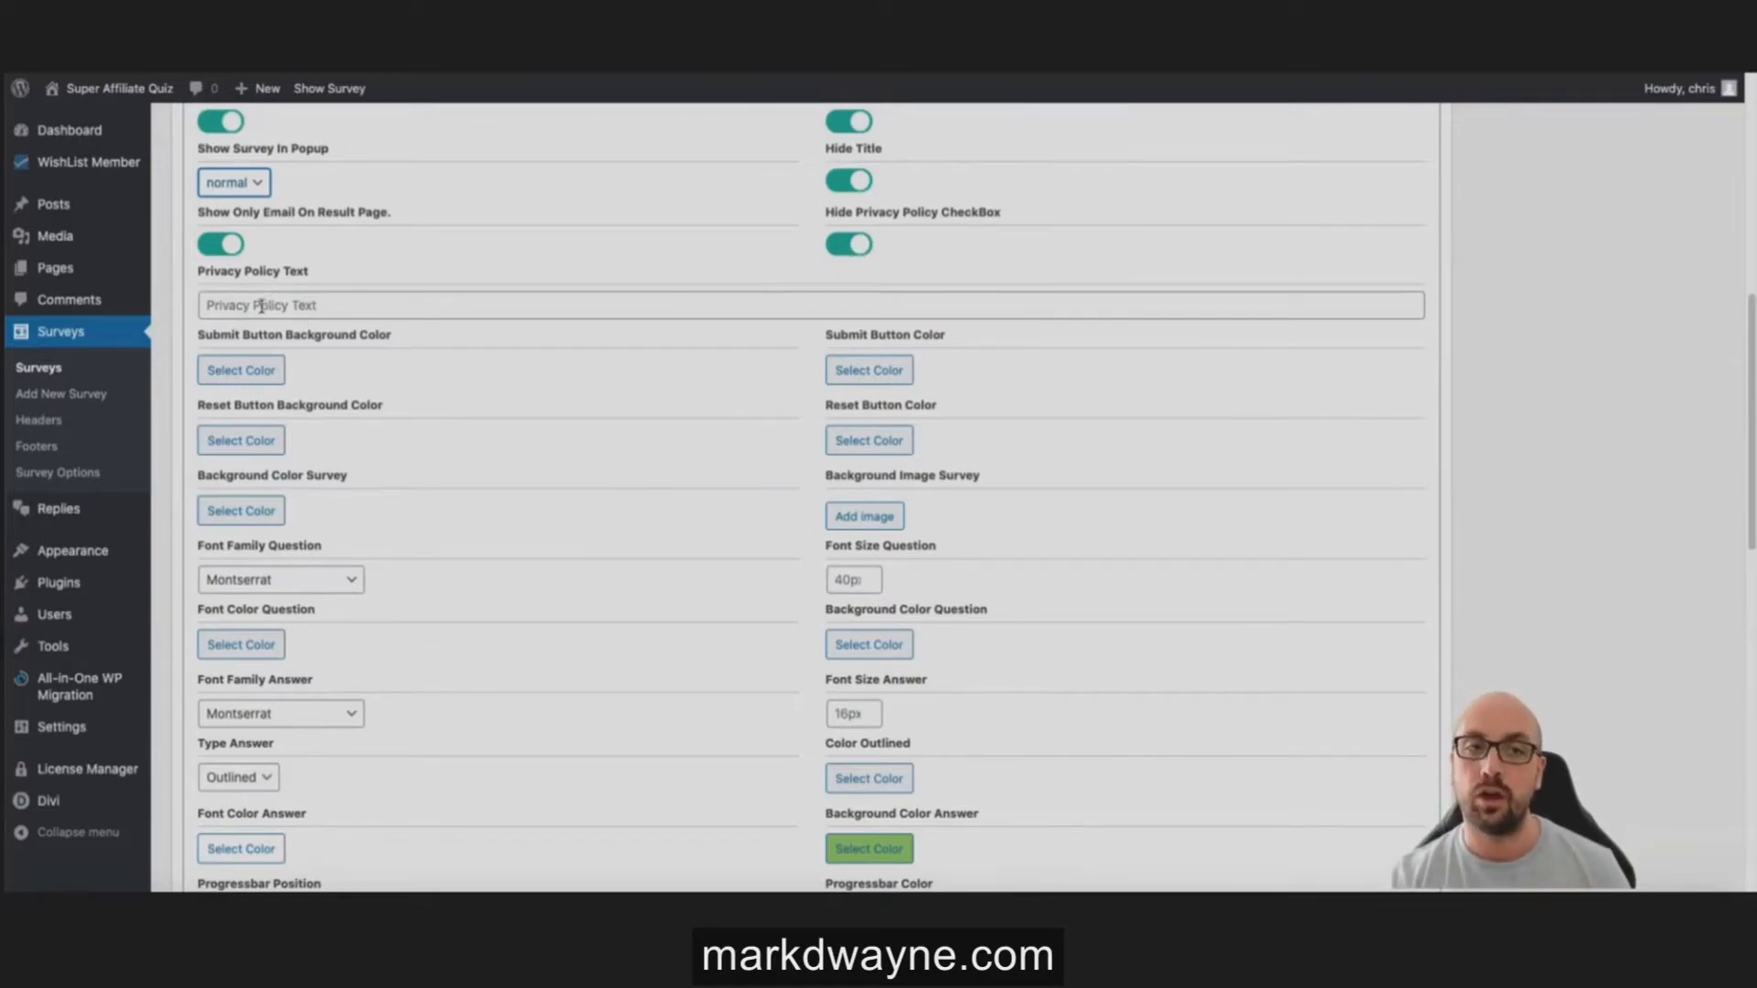
scroll(256, 311, "down", 1)
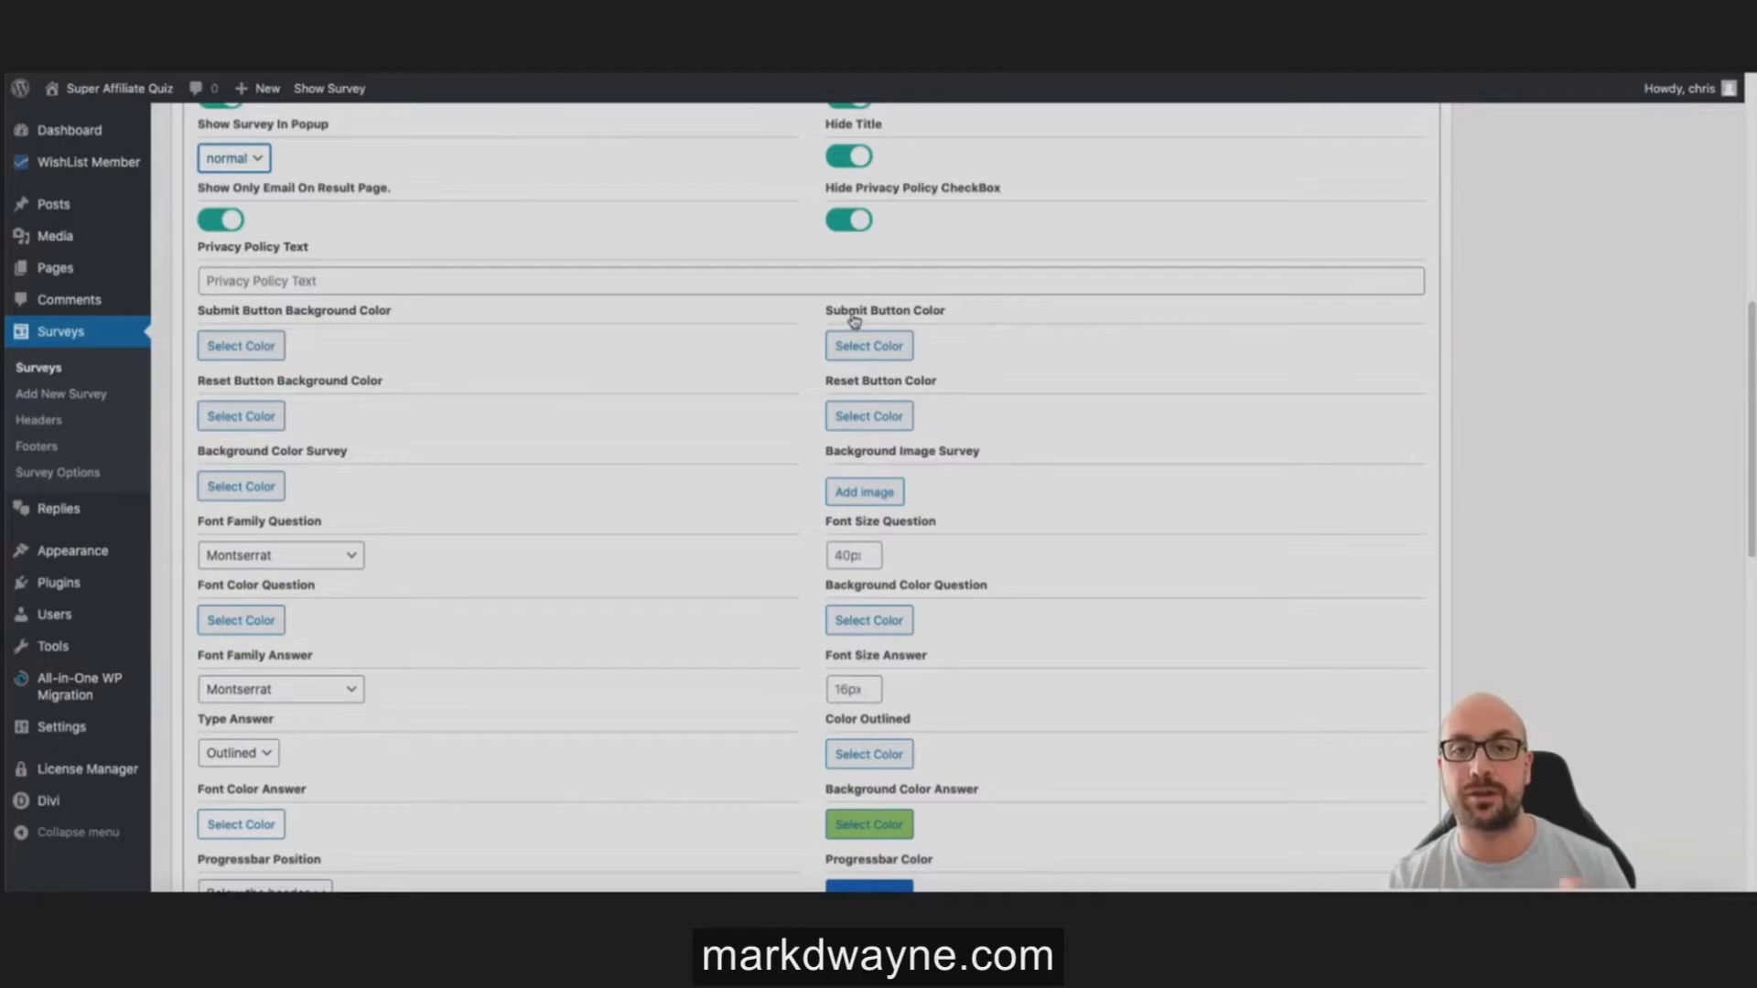
scroll(849, 321, "down", 1)
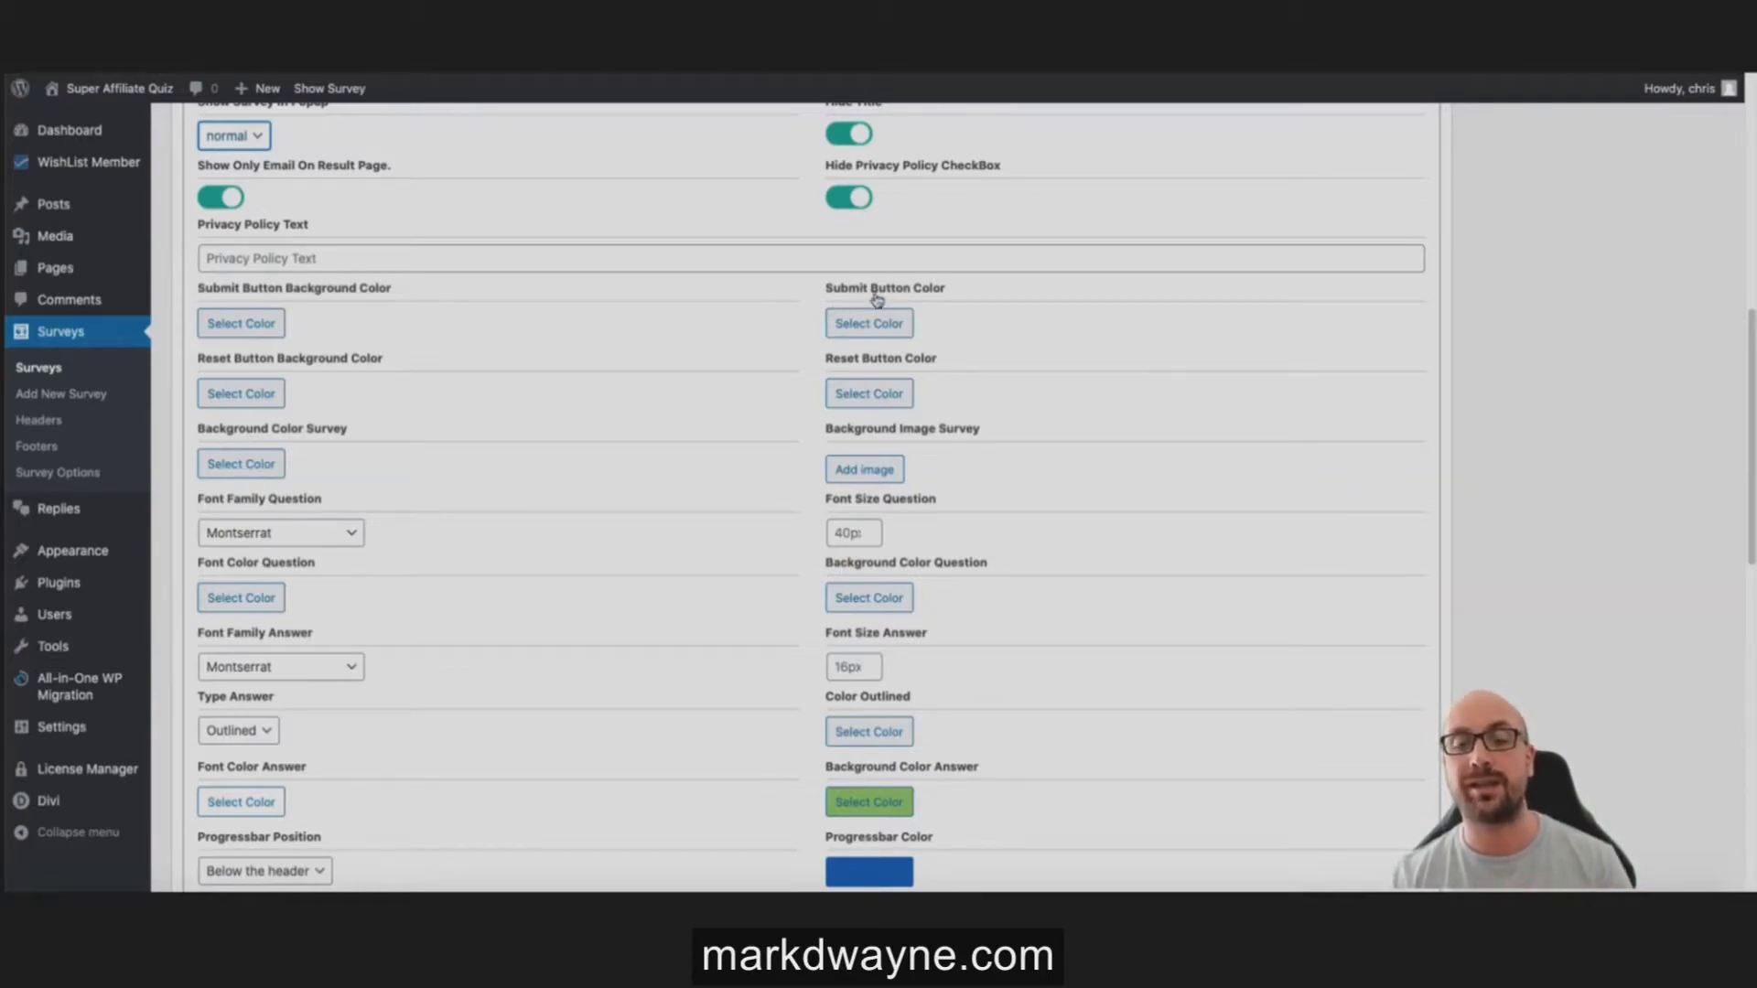
scroll(753, 345, "down", 1)
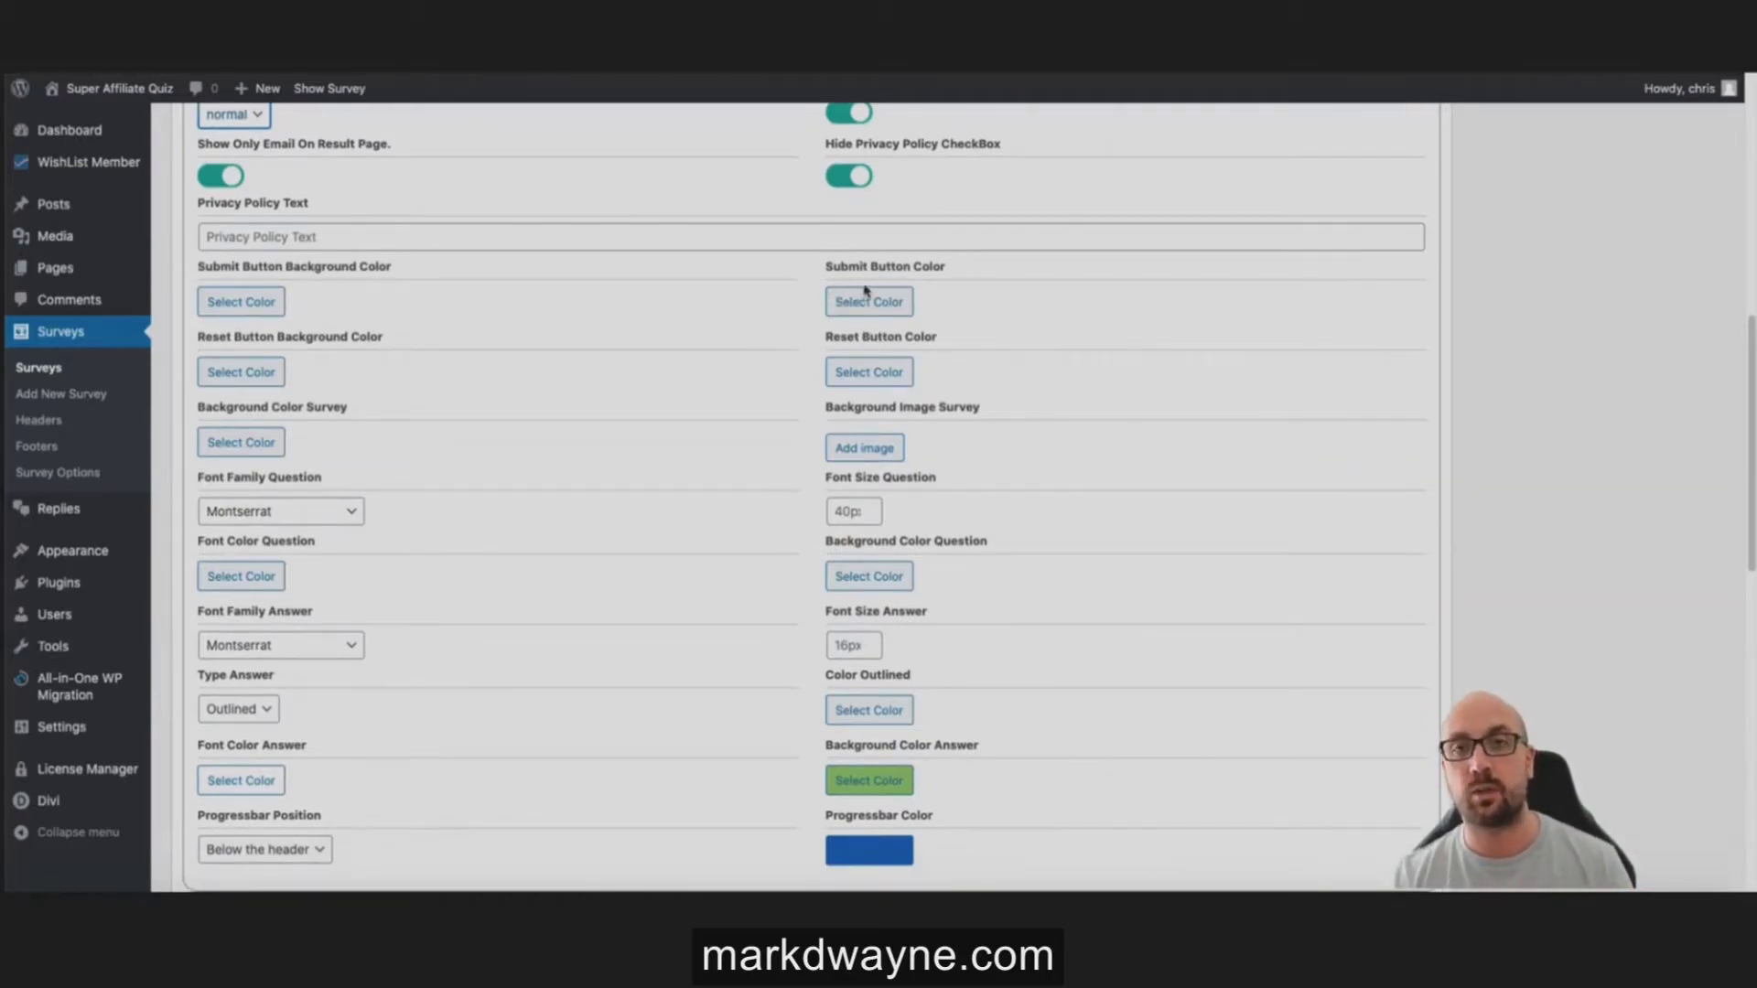
scroll(767, 326, "down", 1)
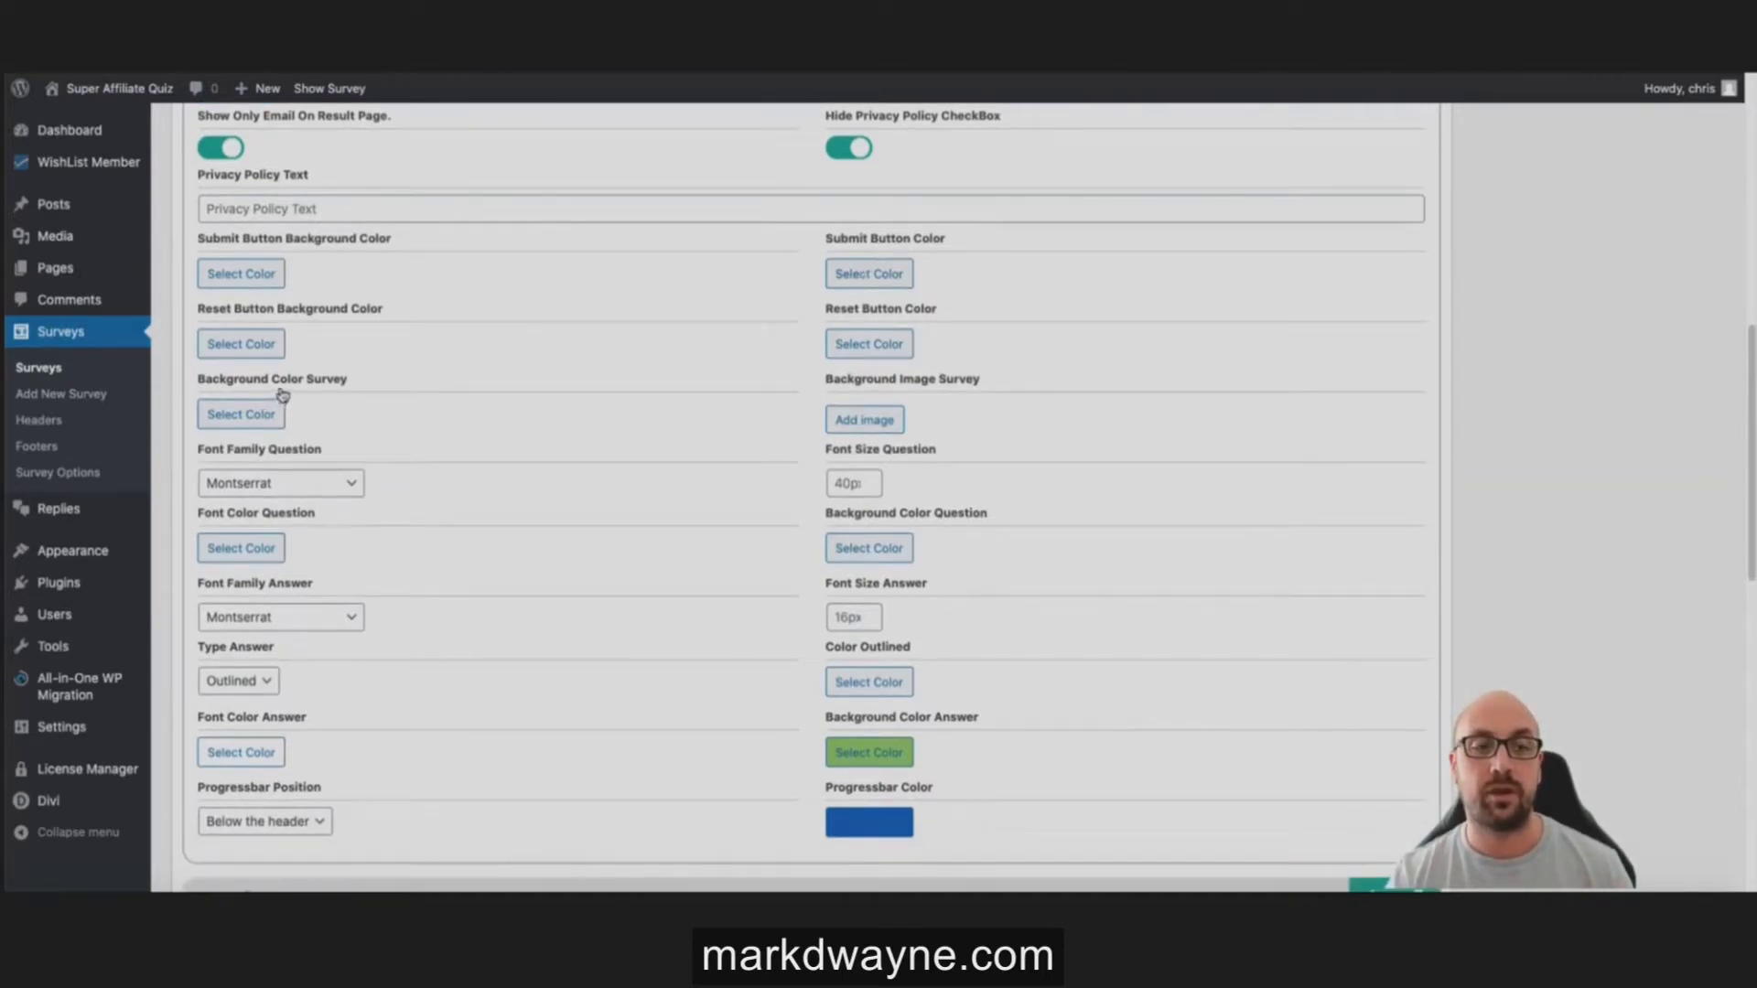
Step: Check the question font list and keep Montserrat
scroll(870, 403, "down", 1)
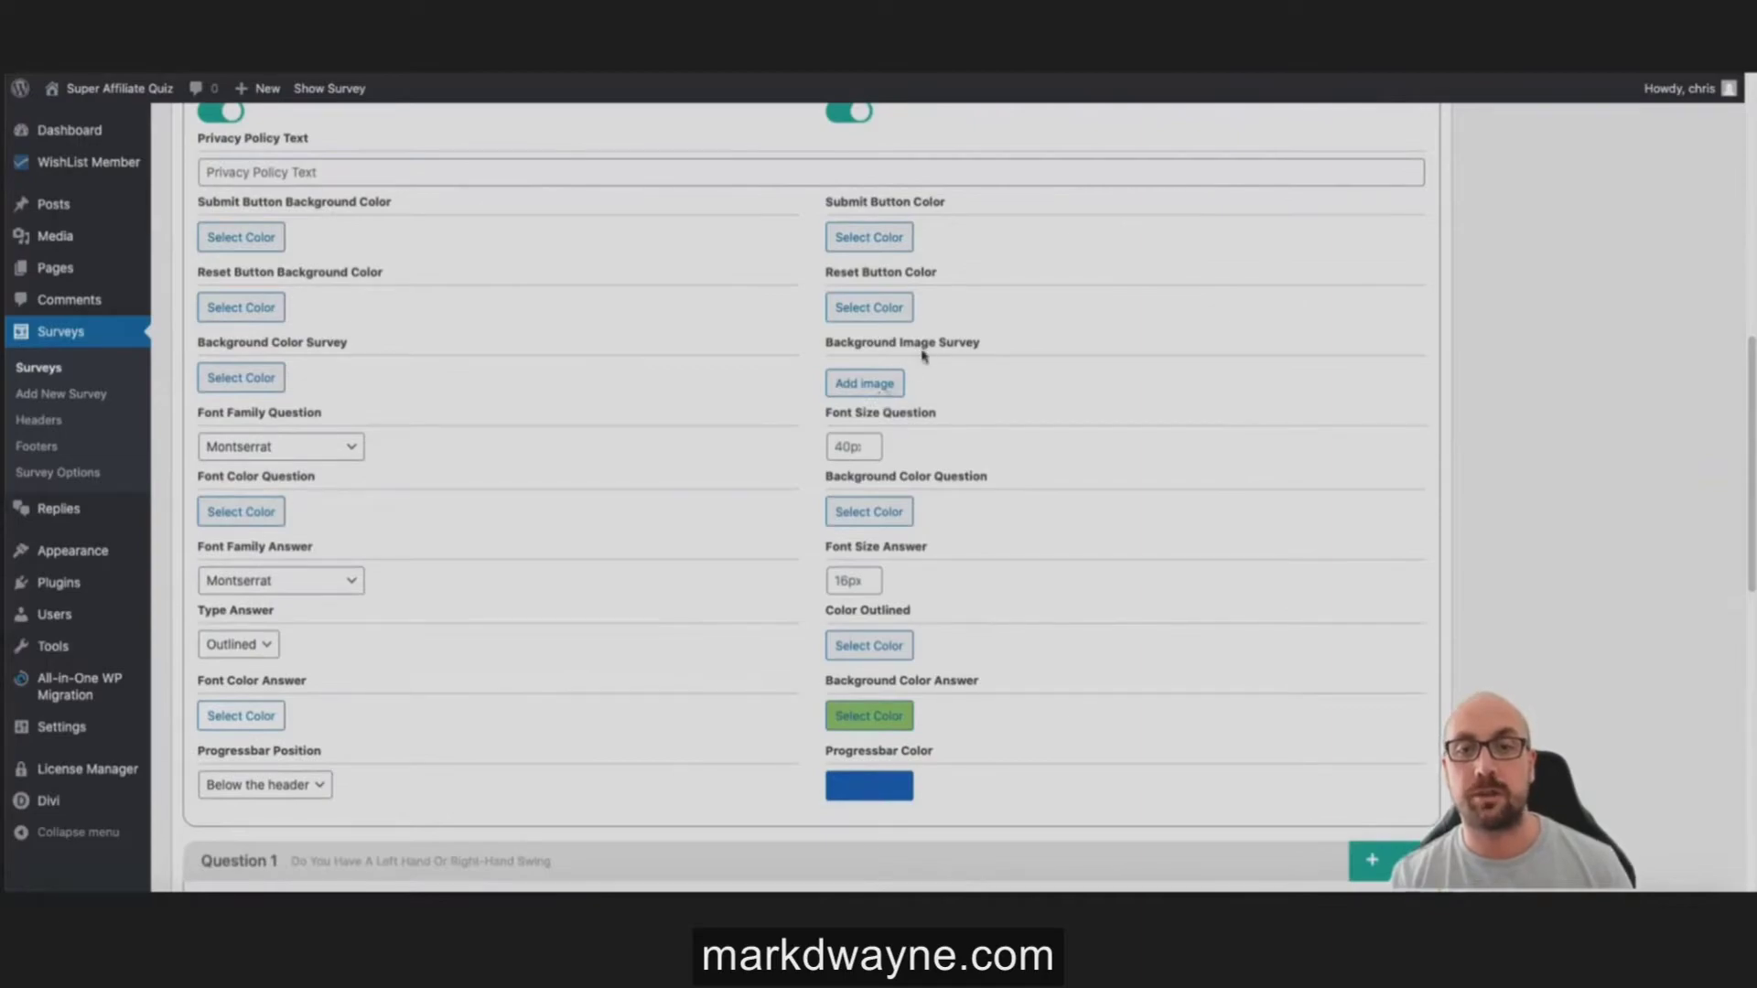
left_click(306, 447)
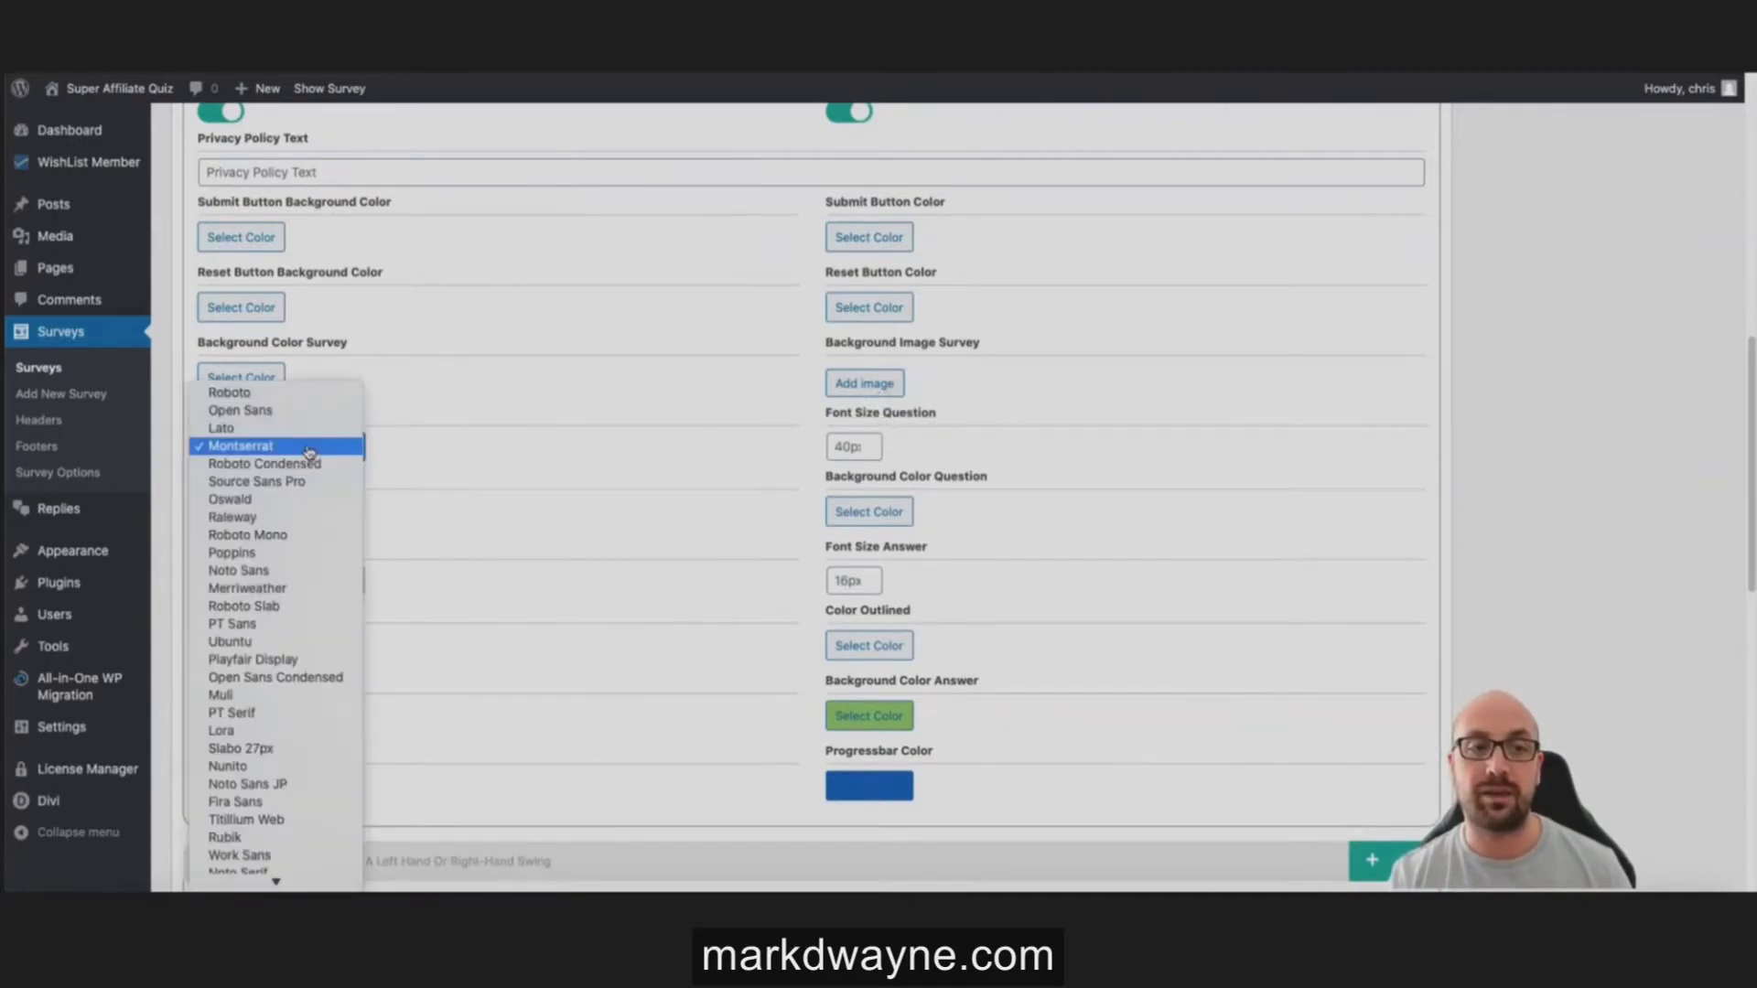
scroll(279, 622, "down", 15)
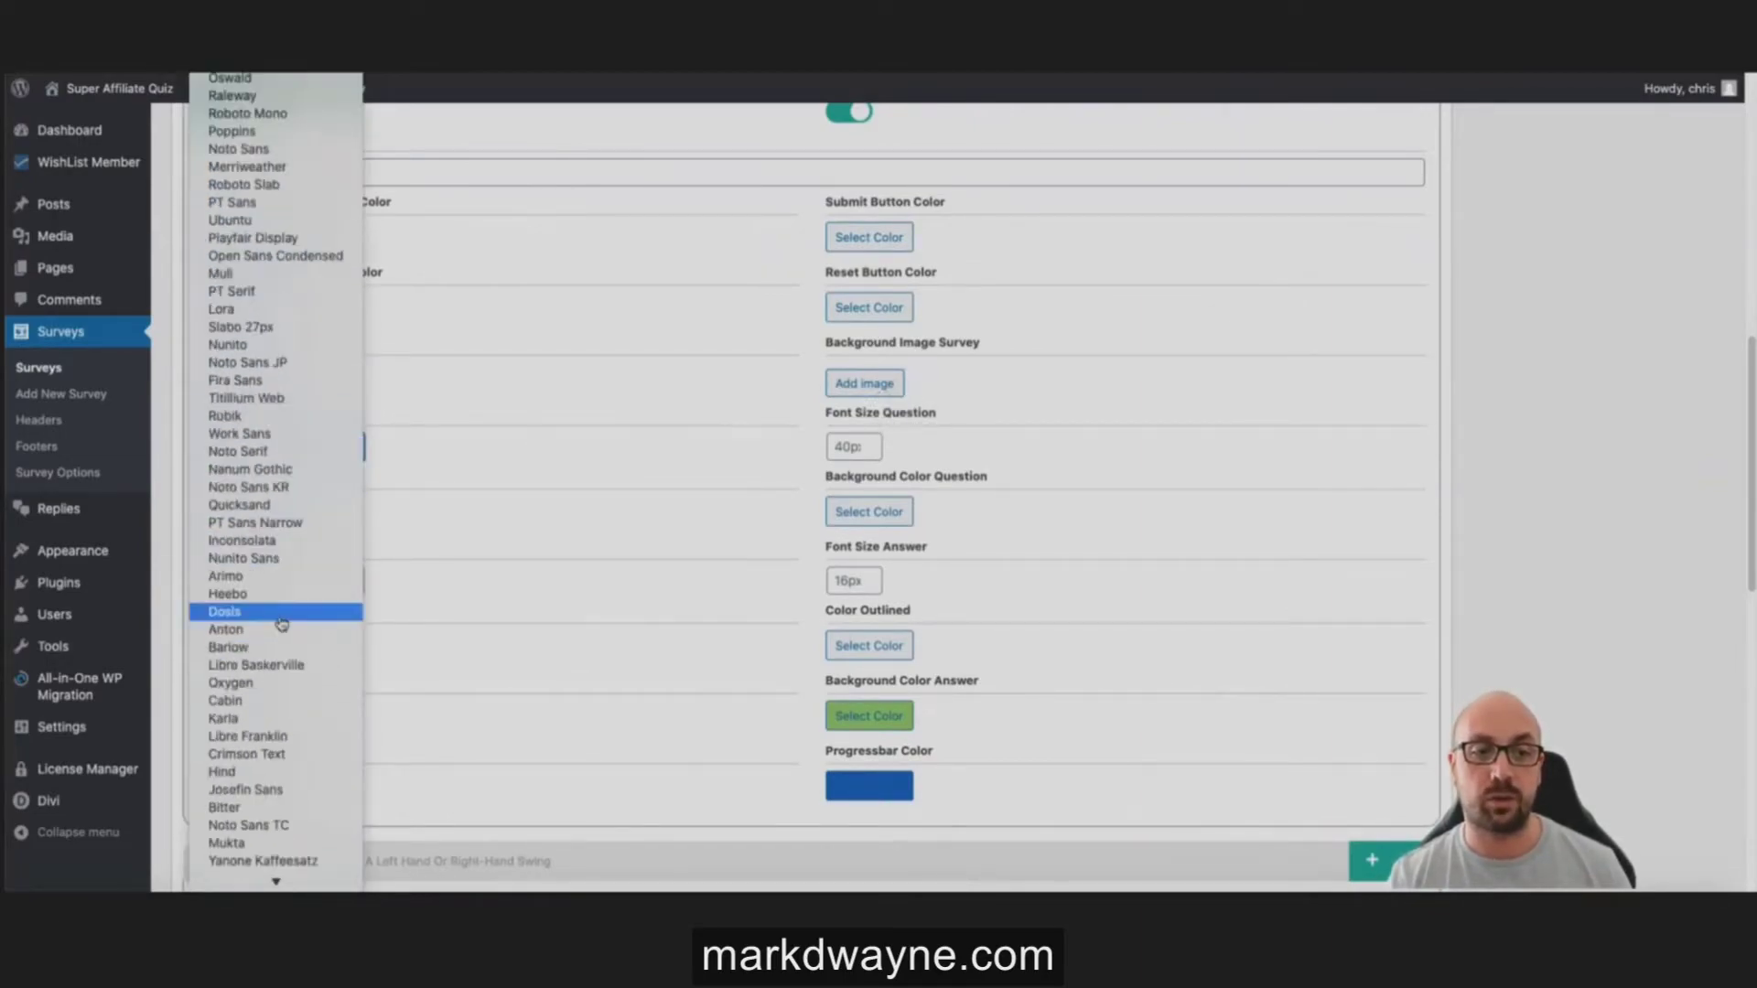
scroll(279, 622, "up", 15)
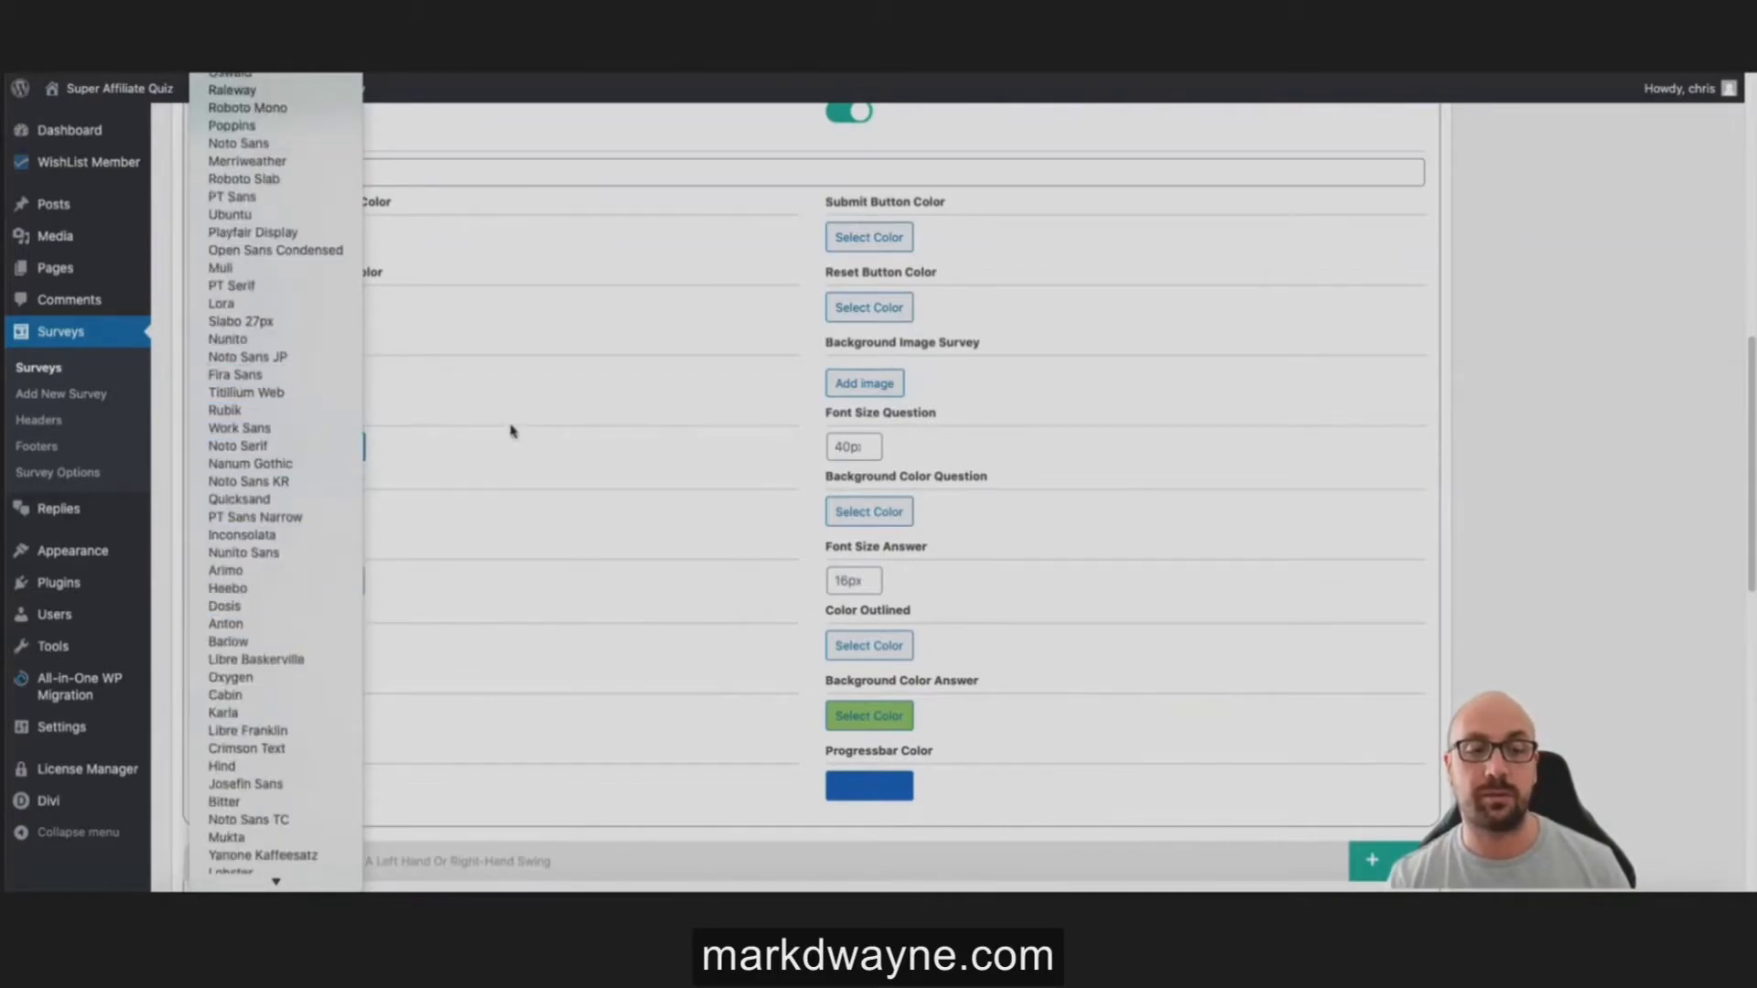
left_click(476, 473)
Step: Make the answer background colour red and update the survey
scroll(462, 469, "down", 2)
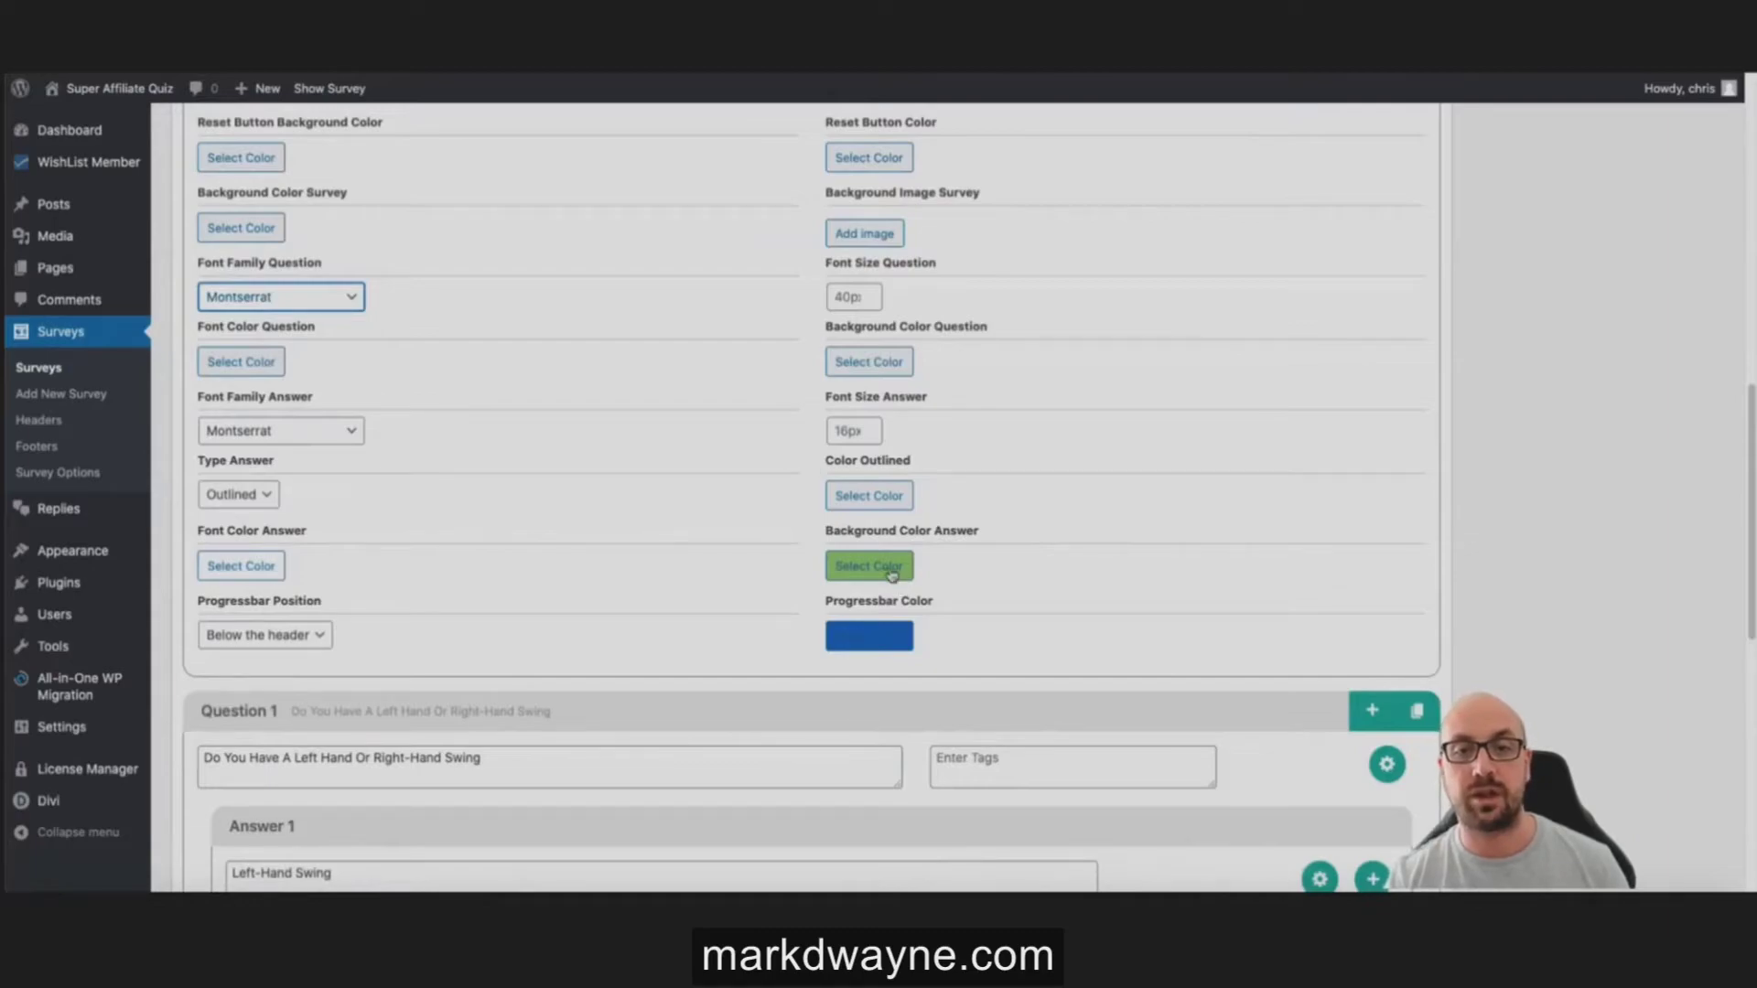
left_click(882, 571)
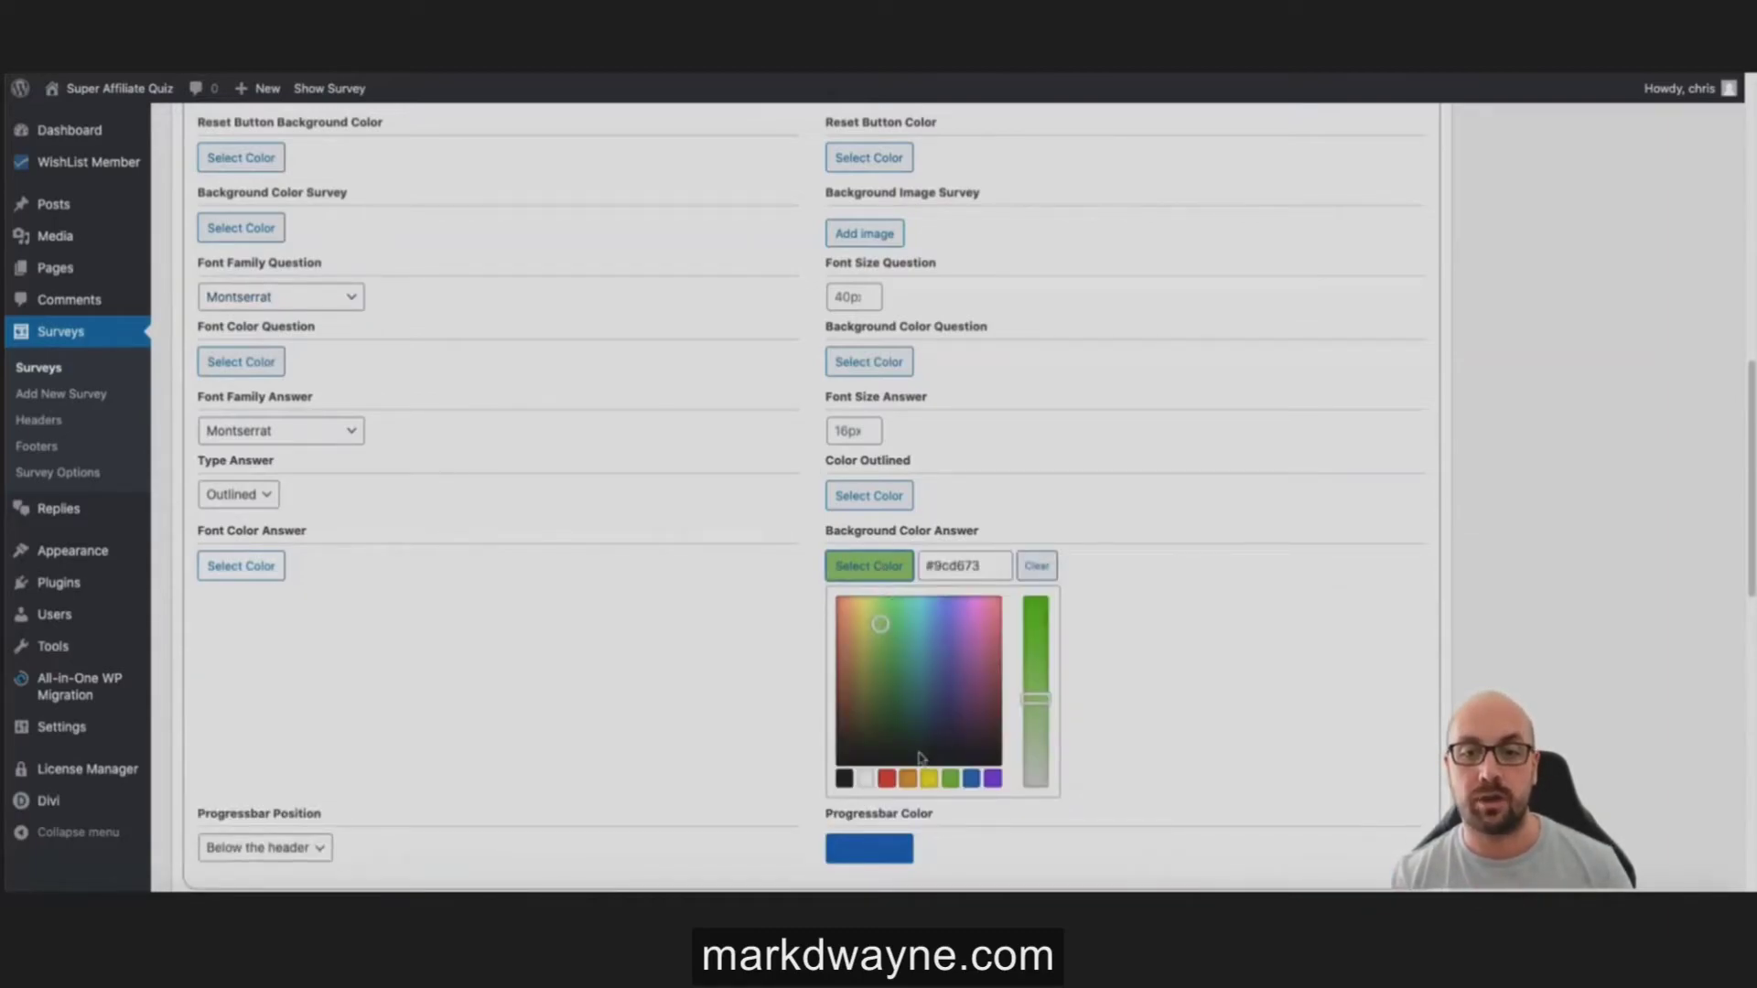
left_click(892, 780)
left_click(1226, 614)
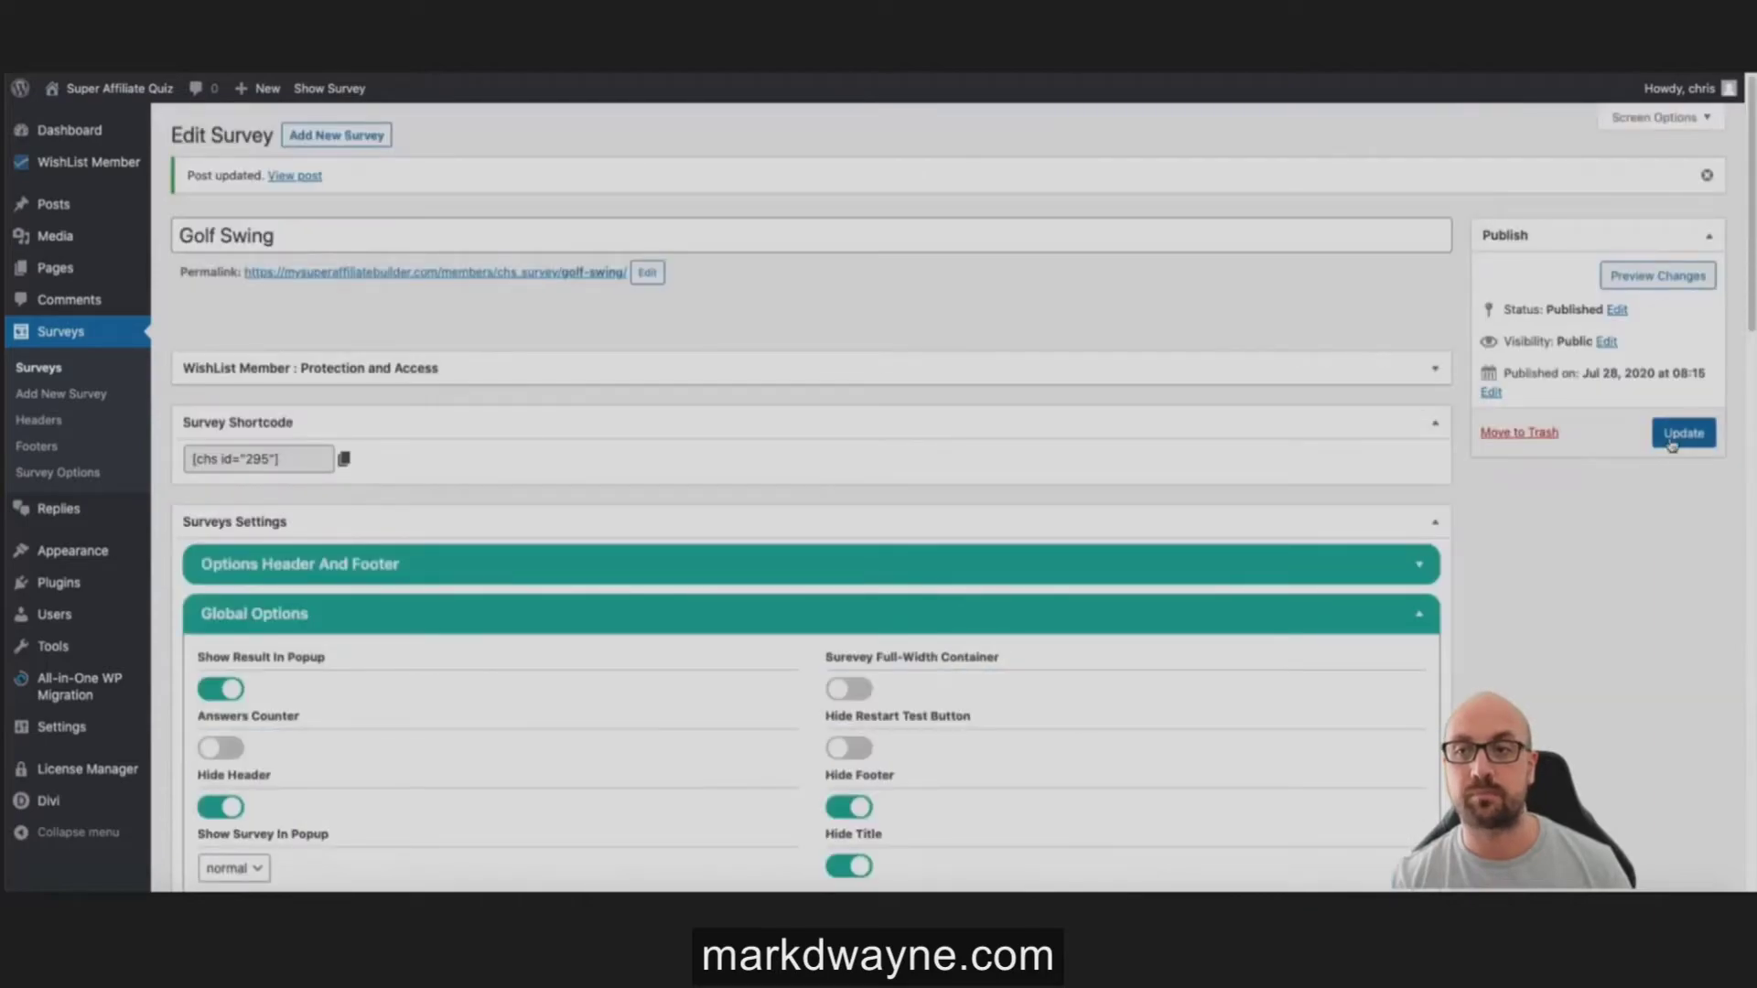
left_click(1676, 441)
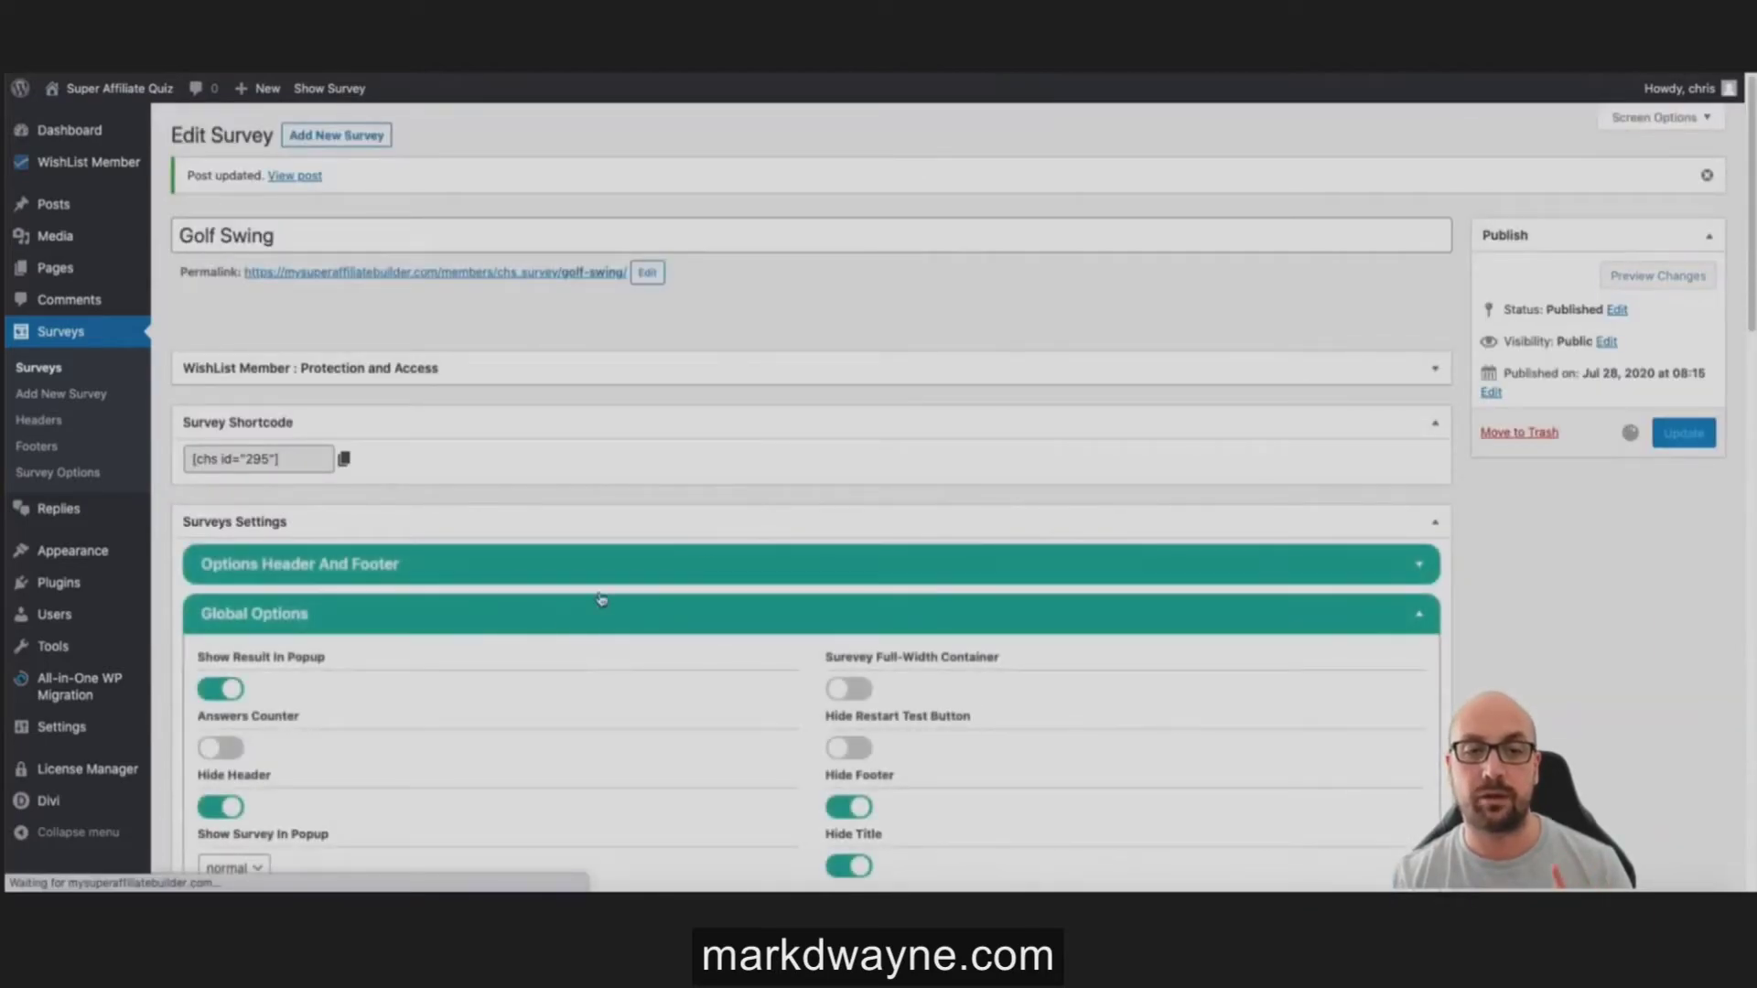
Step: Change the progress bar colour from blue to green #4eea00
scroll(654, 629, "down", 4)
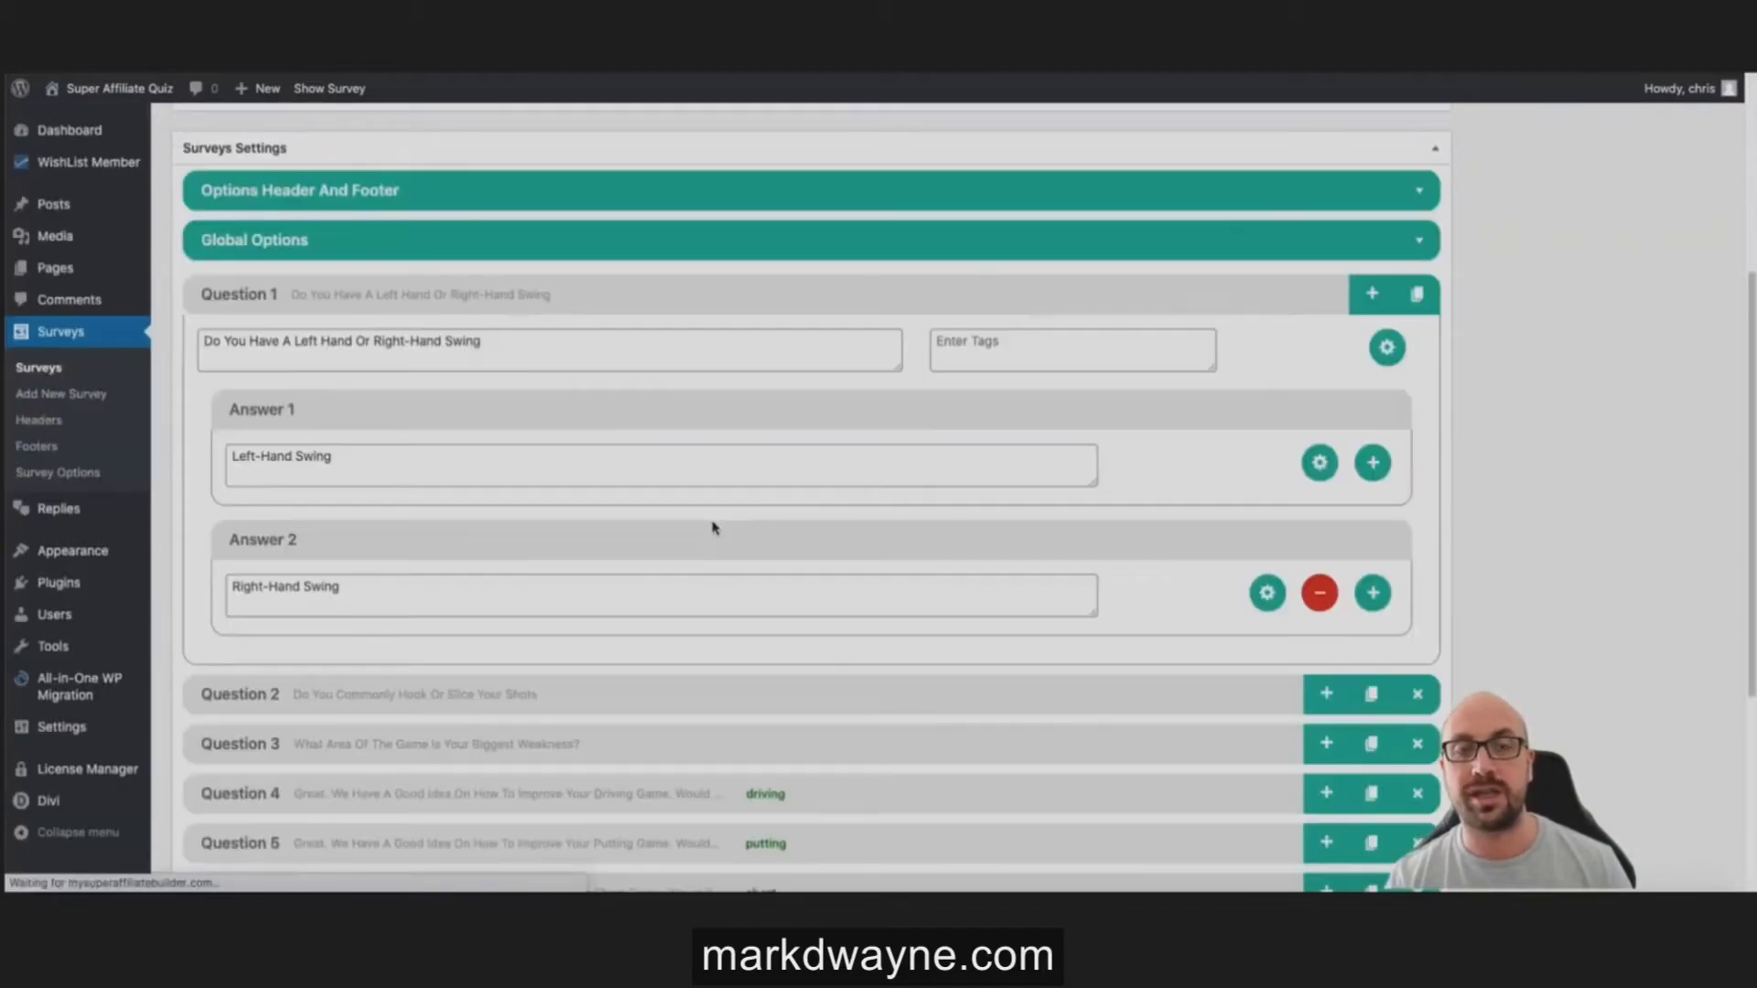
left_click(485, 240)
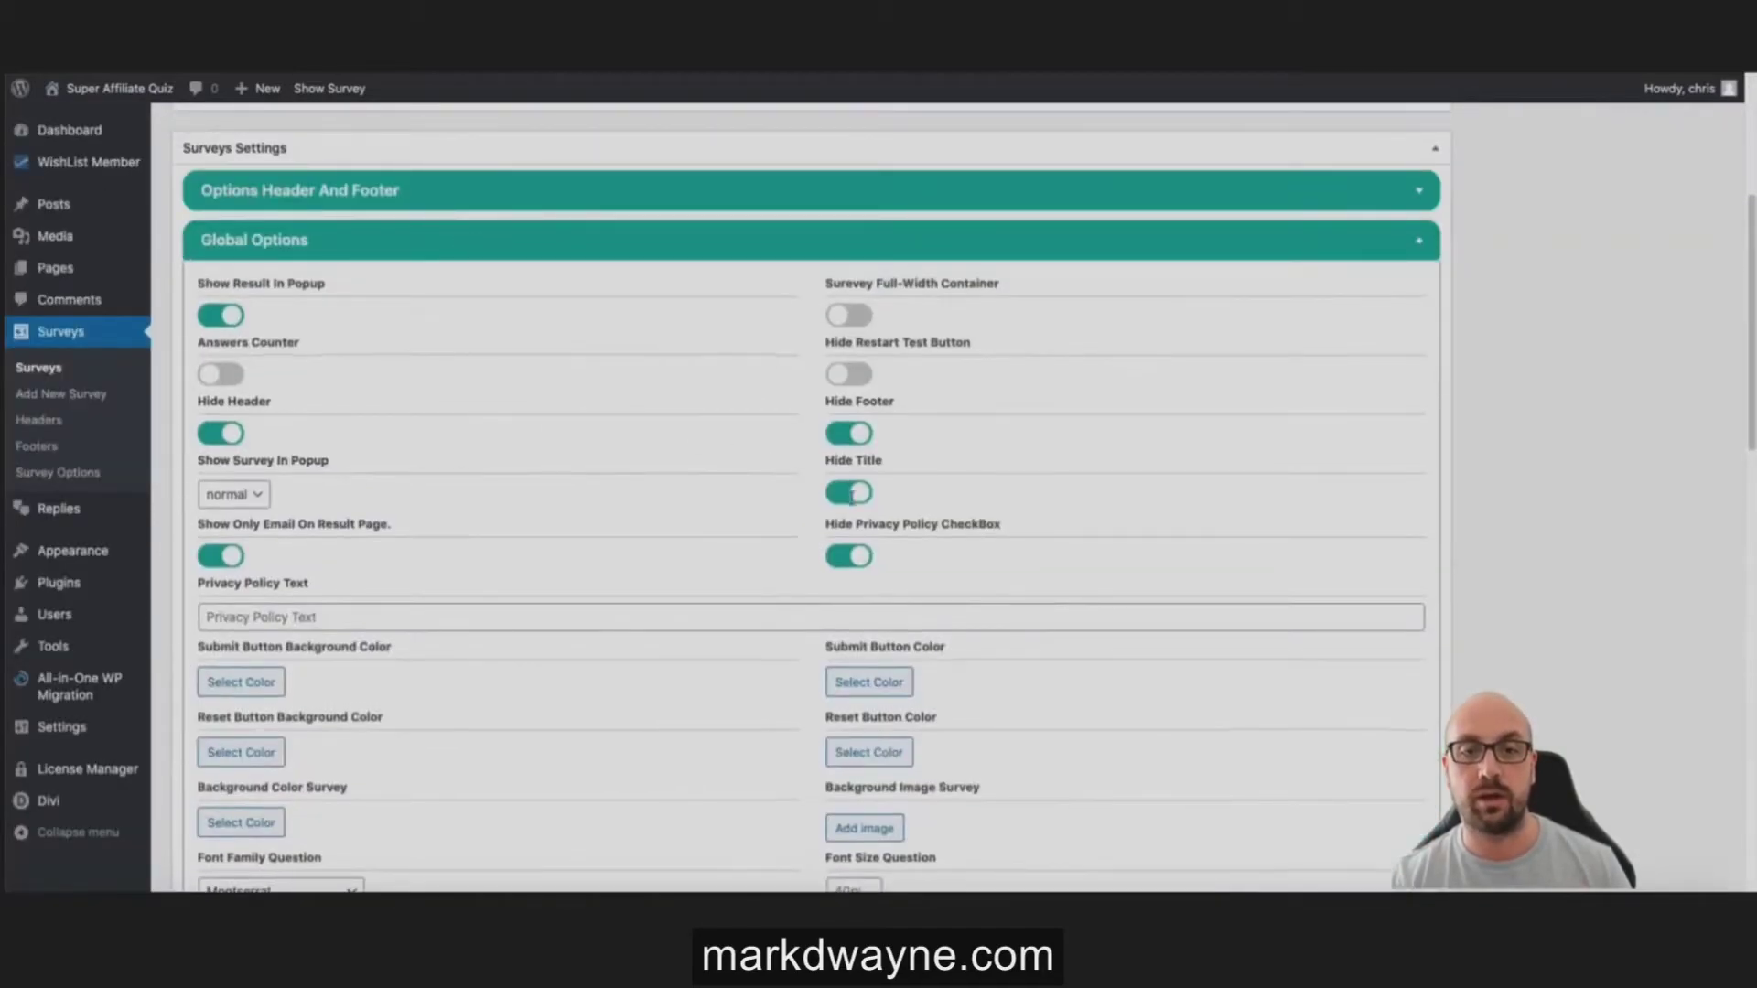
scroll(860, 508, "down", 8)
left_click(856, 289)
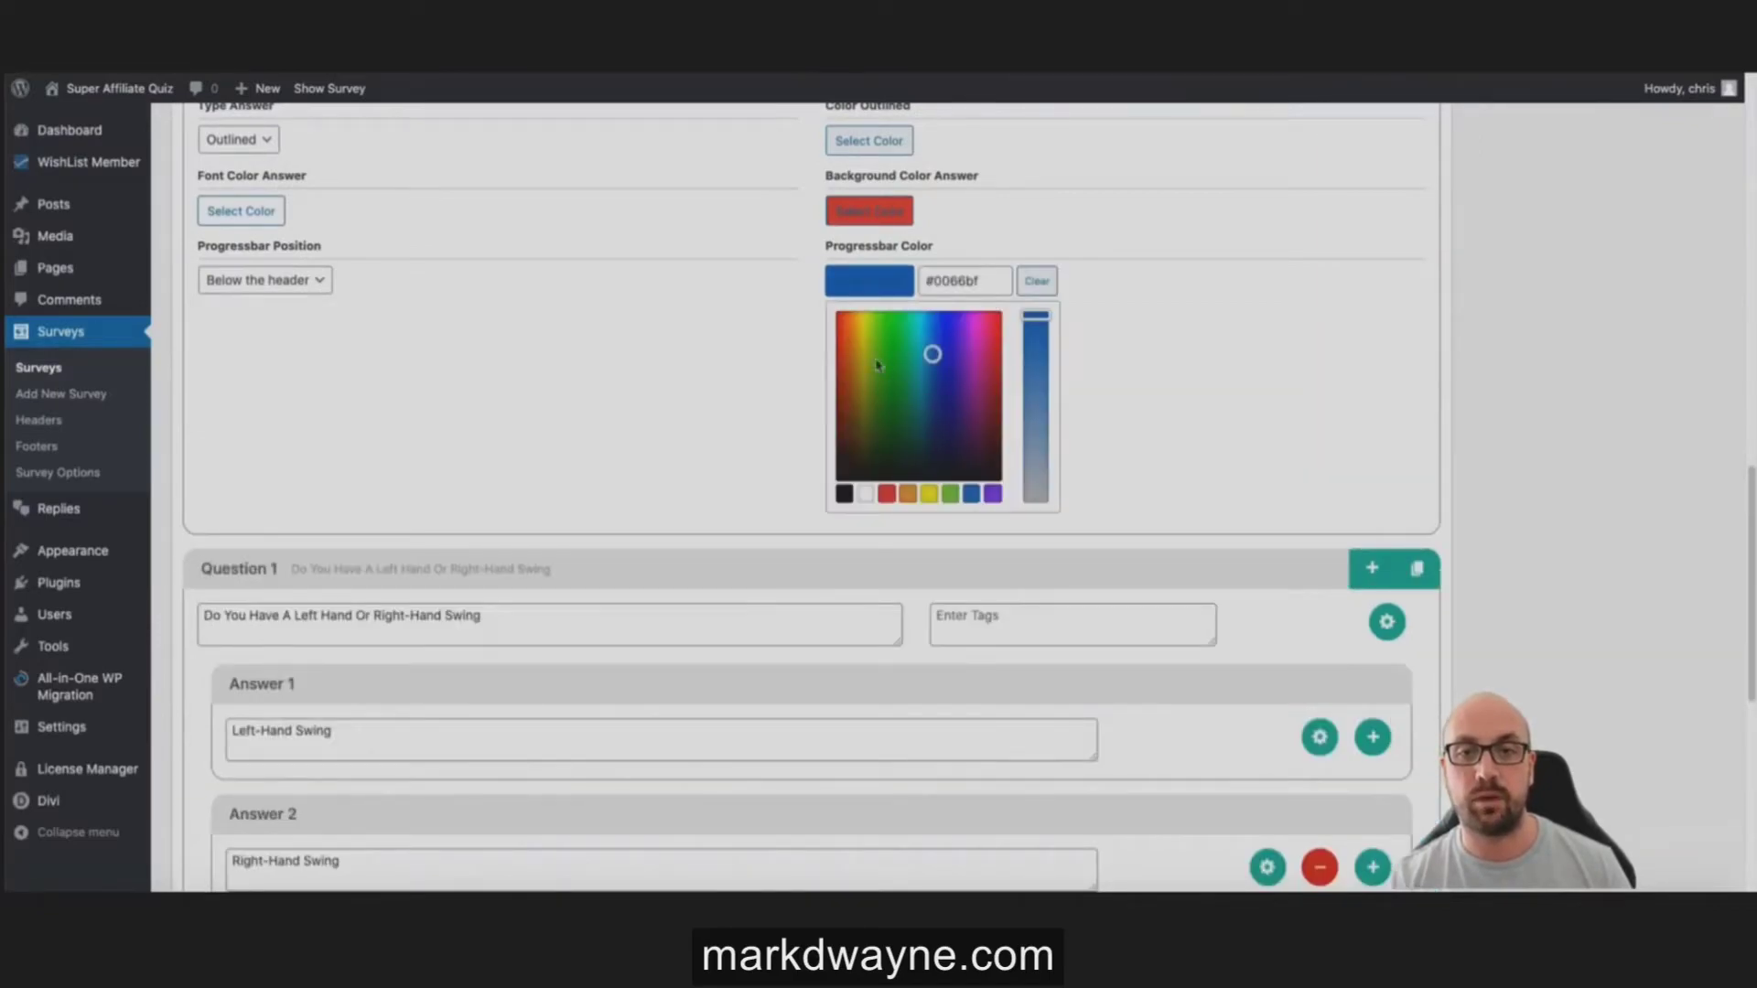
mouse_move(876, 347)
left_mouse_down()
mouse_move(862, 327)
mouse_move(885, 322)
left_mouse_up()
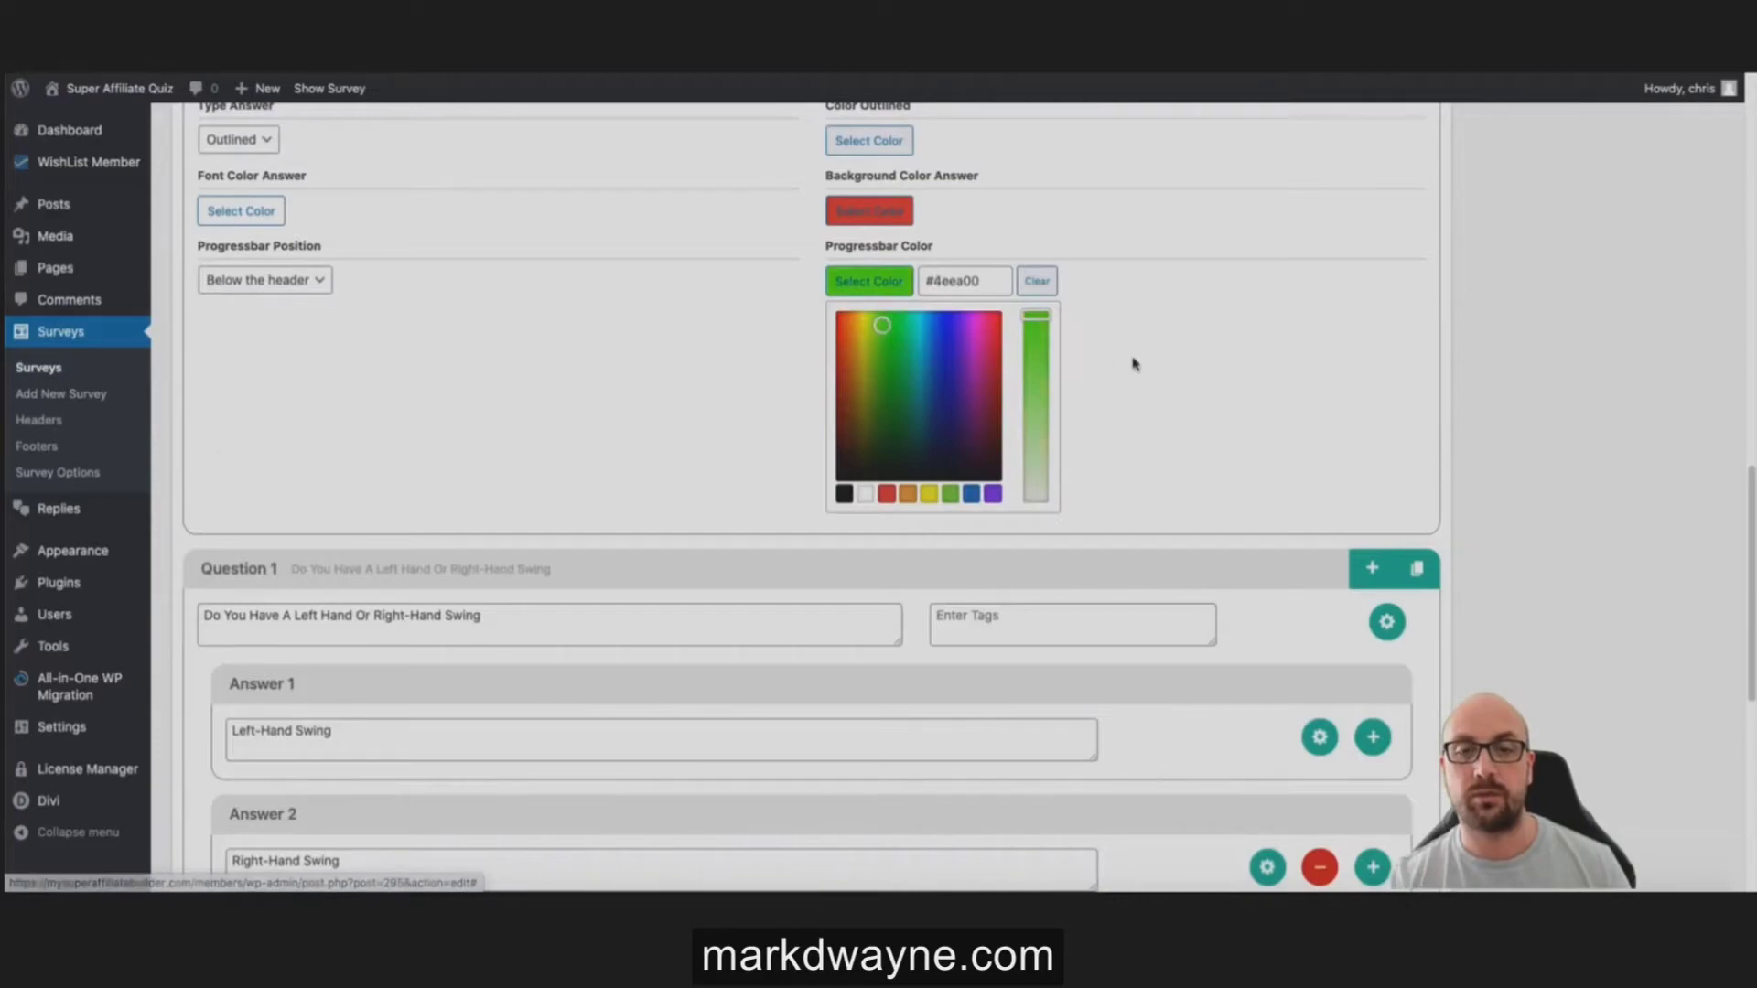
left_click(1132, 368)
scroll(1592, 345, "up", 15)
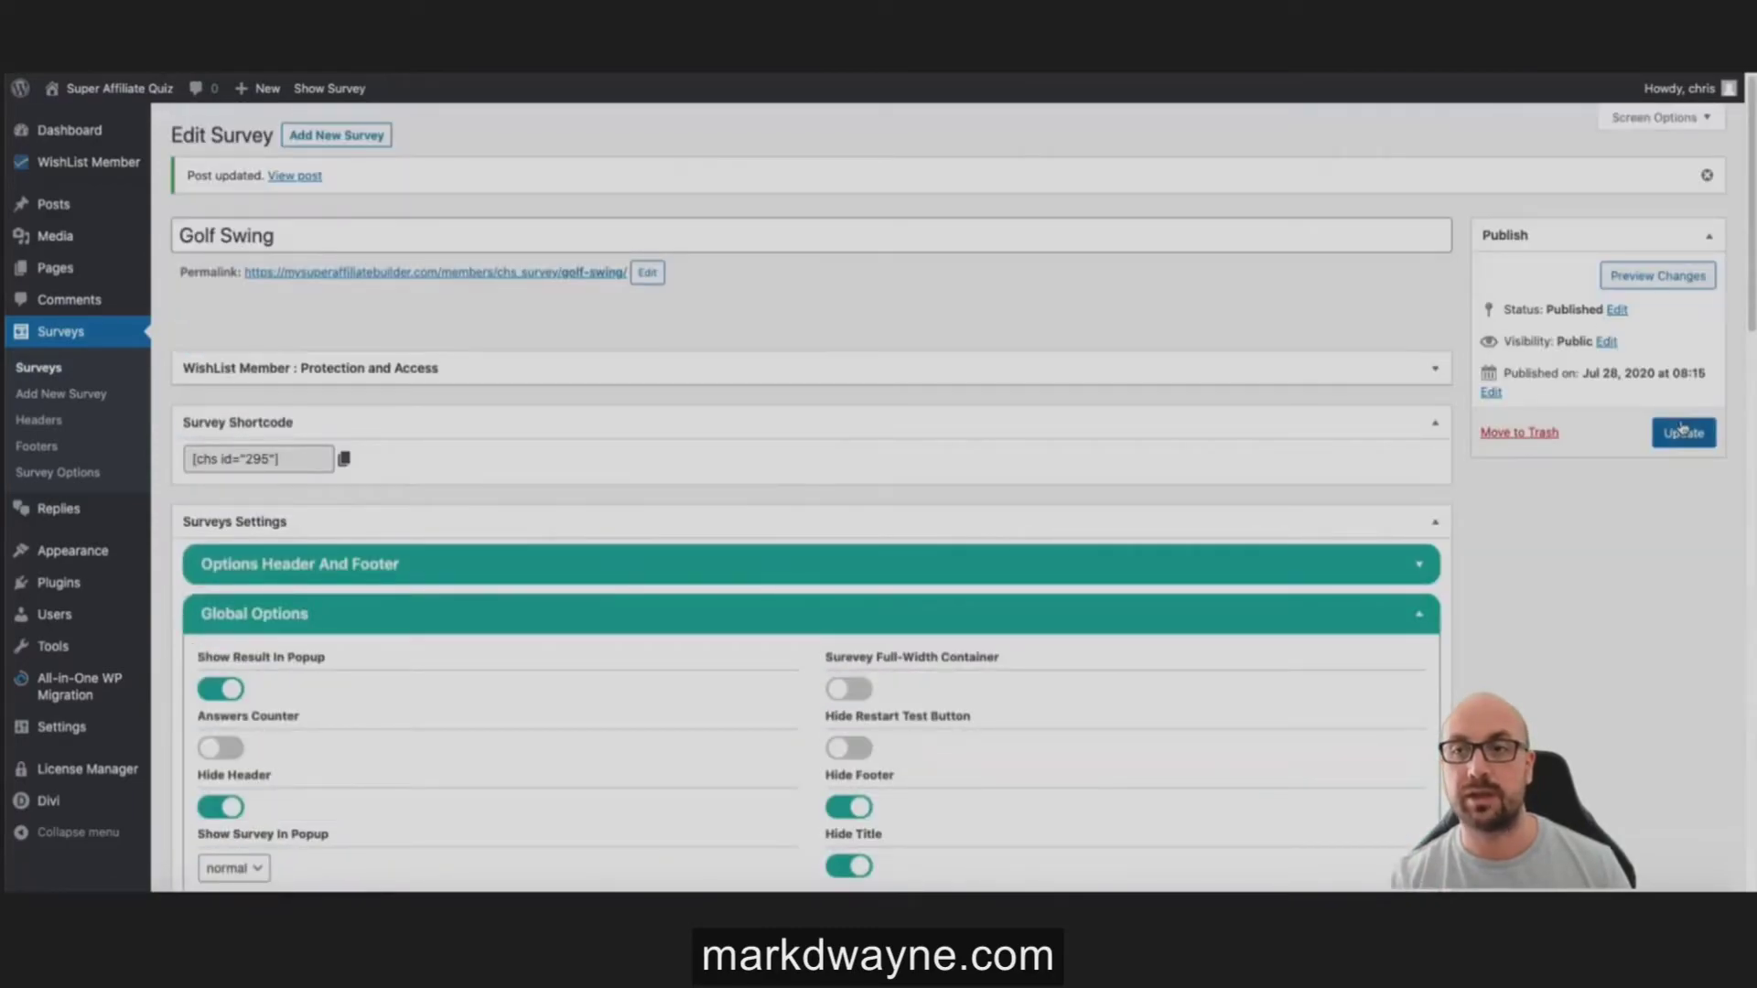
Step: Save the green progress bar, test Left-Hand Swing on the live quiz, and reopen Global Options
left_click(1688, 432)
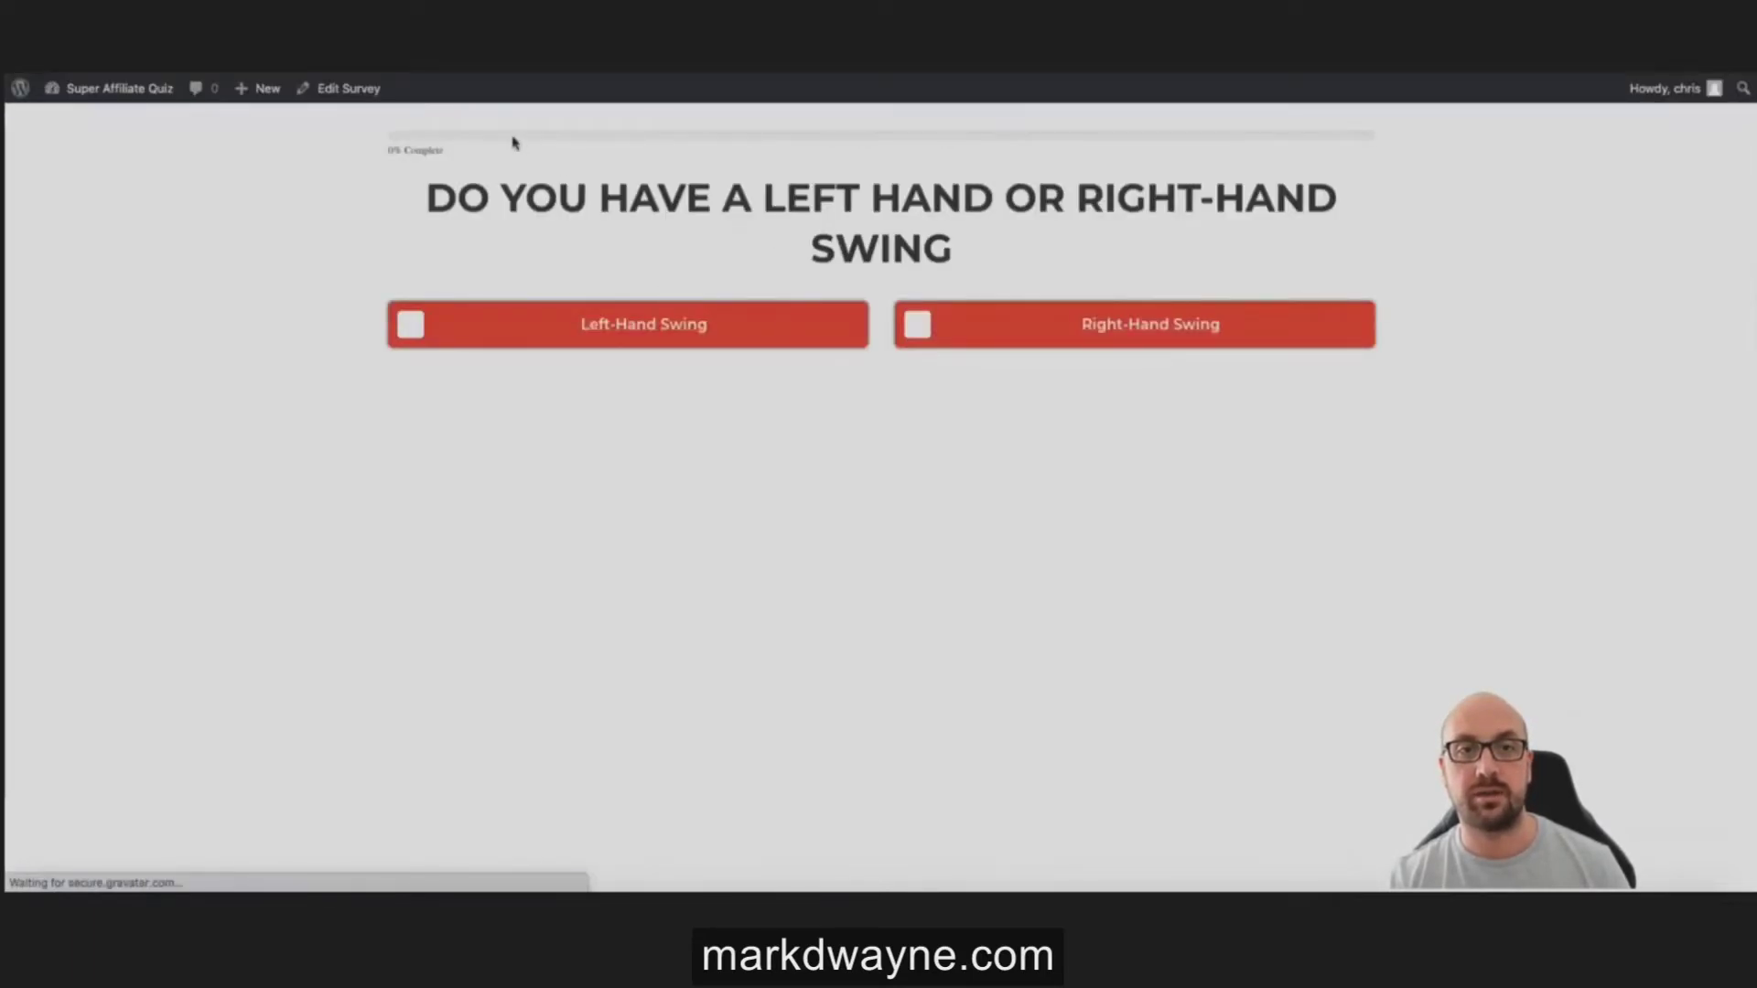
left_click(688, 338)
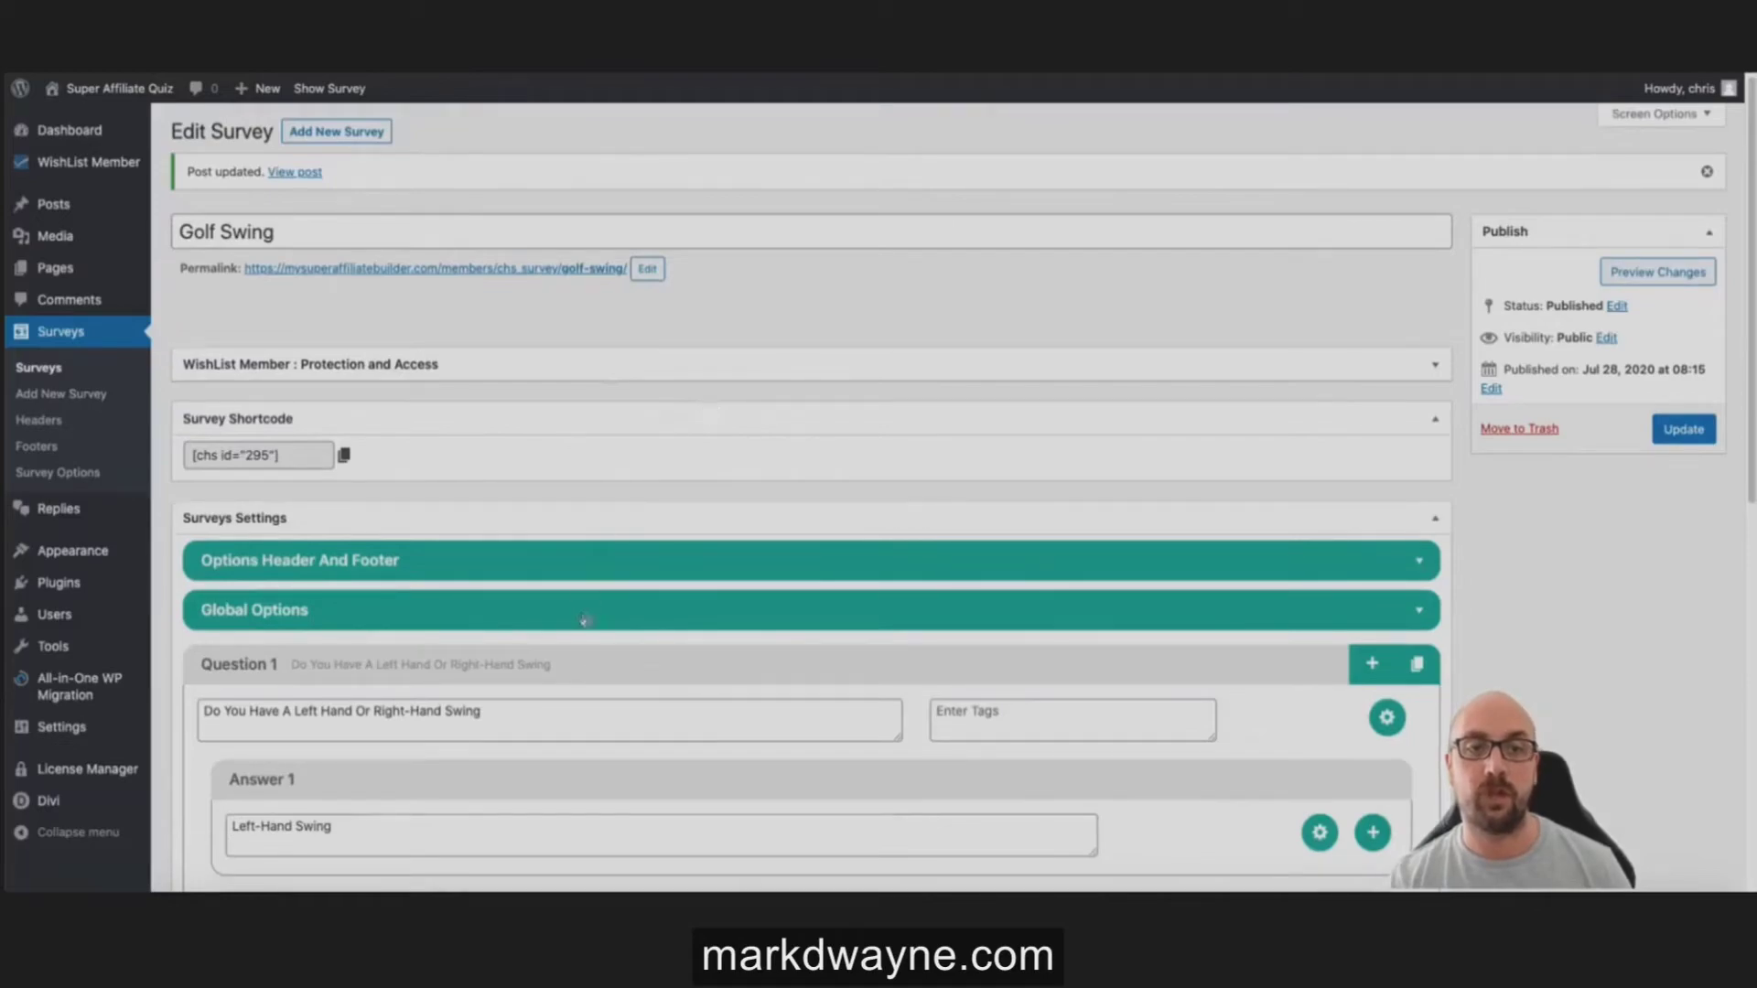
left_click(584, 620)
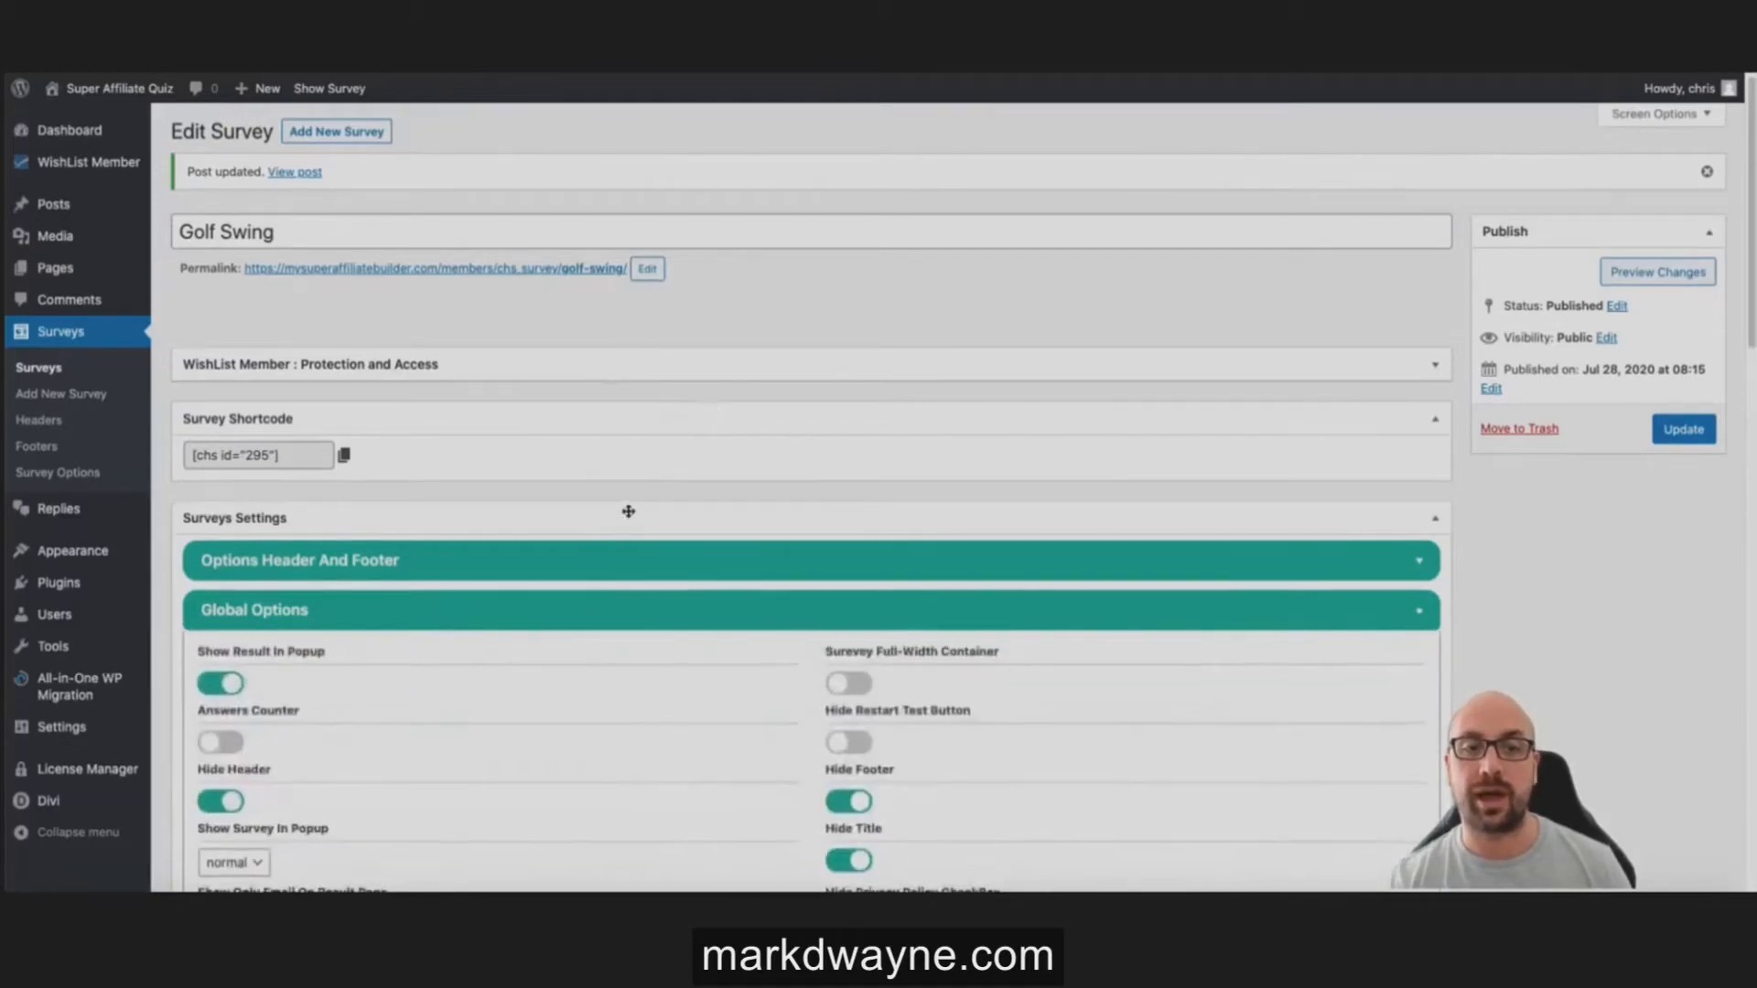
Step: Keep Progressbar Position at 'Below the header', then collapse Global Options and Question 1
scroll(628, 503, "down", 8)
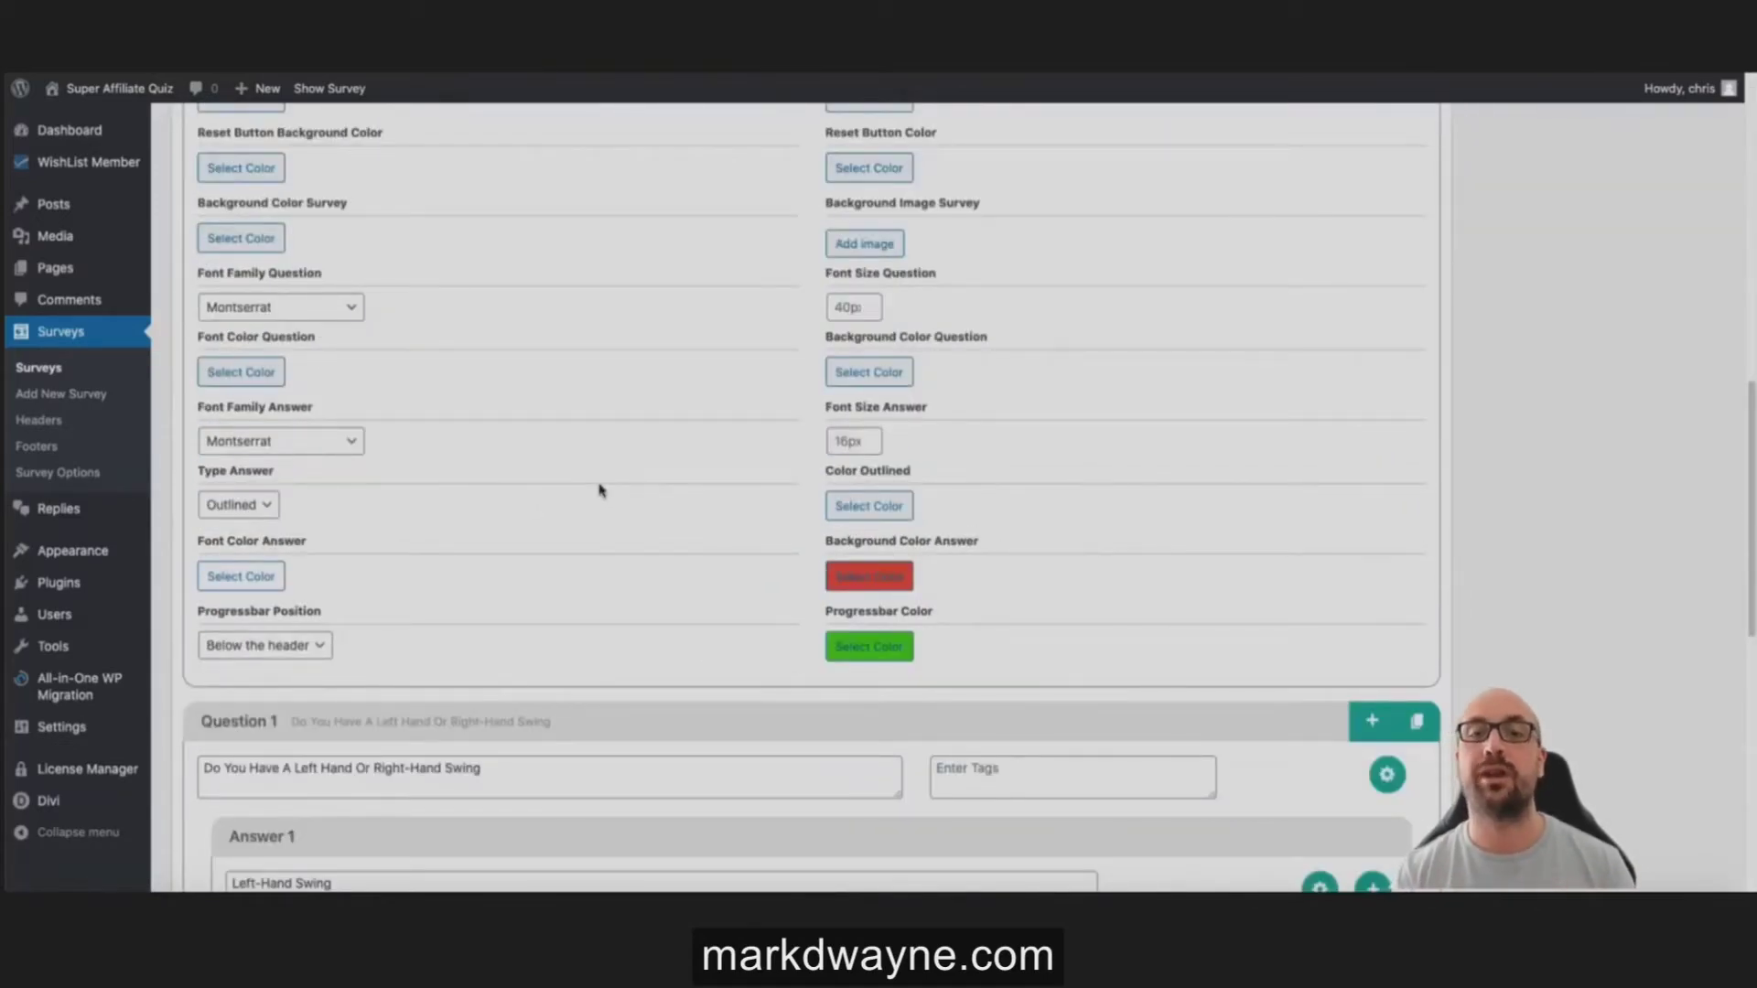
left_click(316, 644)
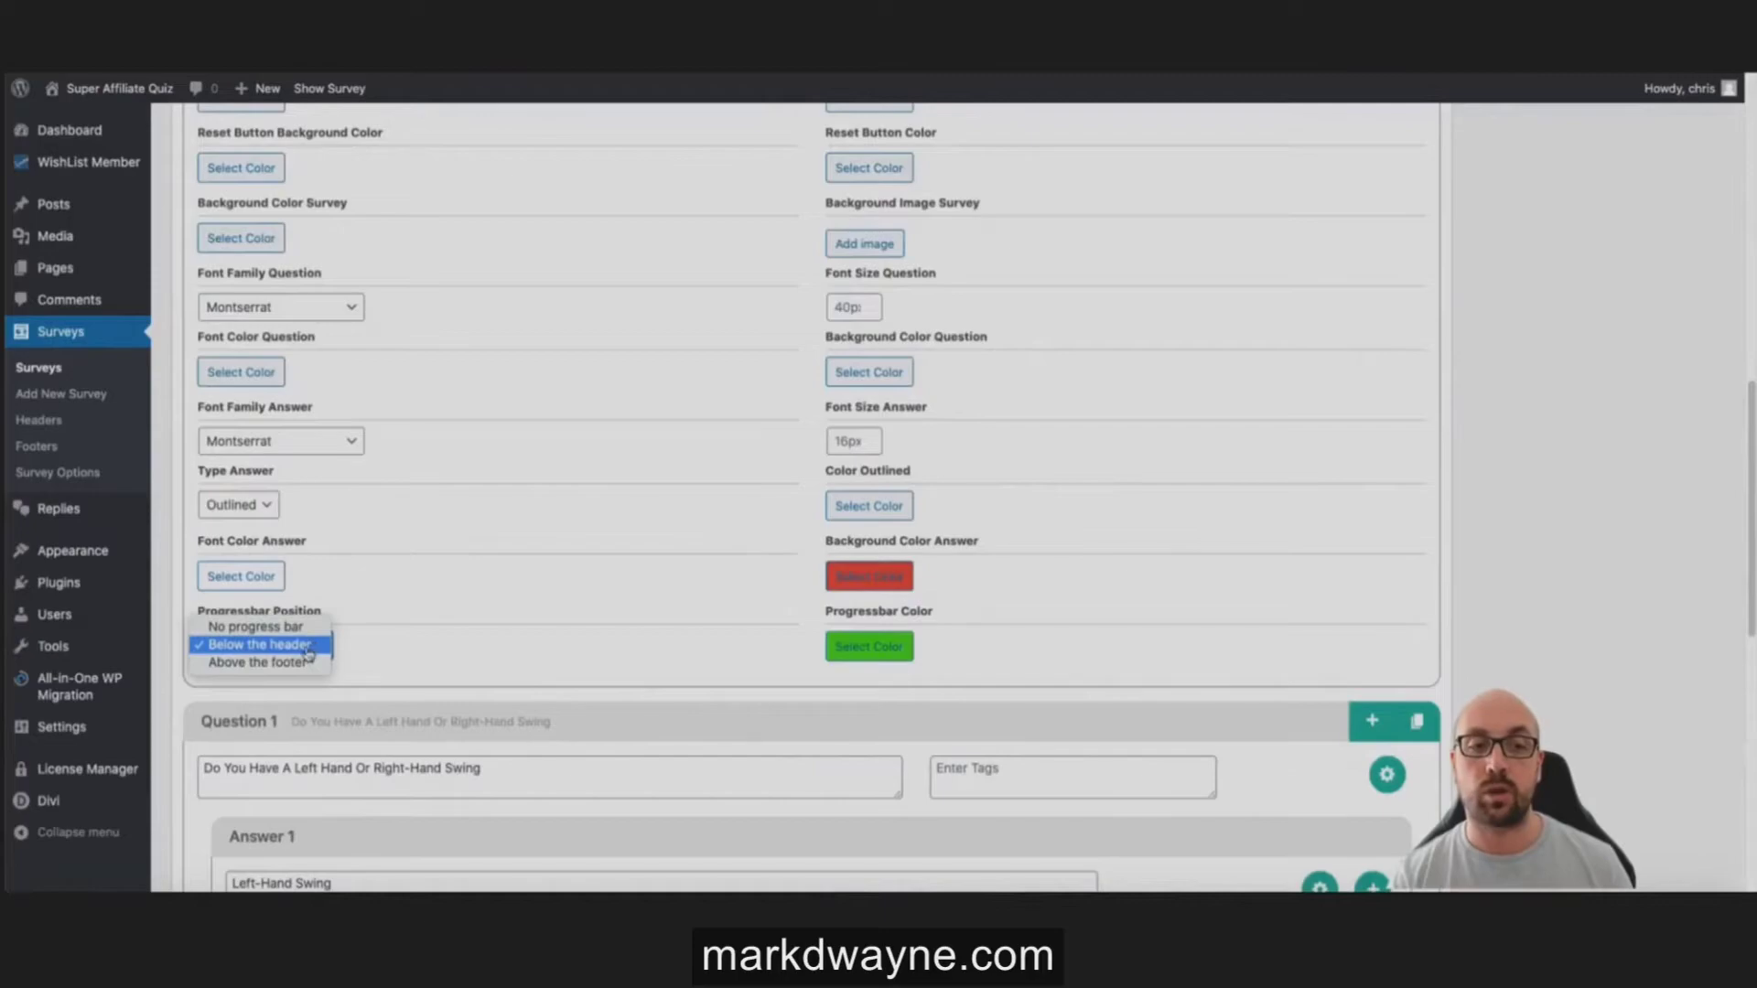
left_click(303, 644)
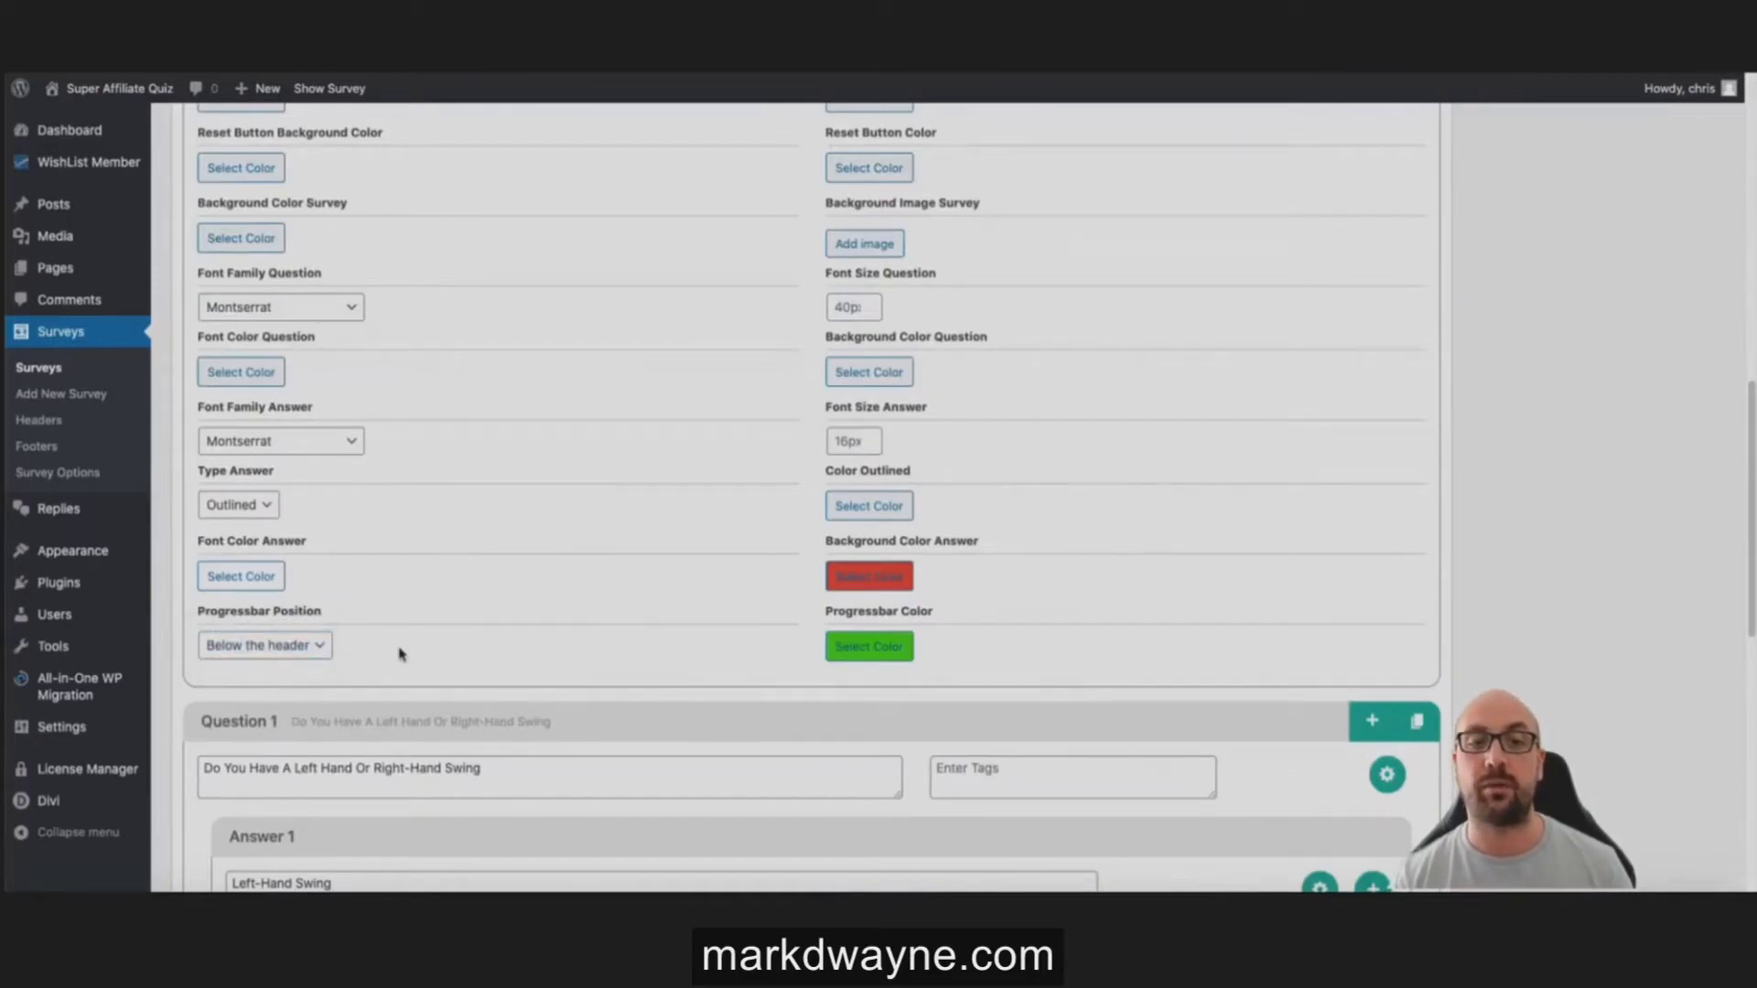
left_click(271, 653)
left_click(272, 651)
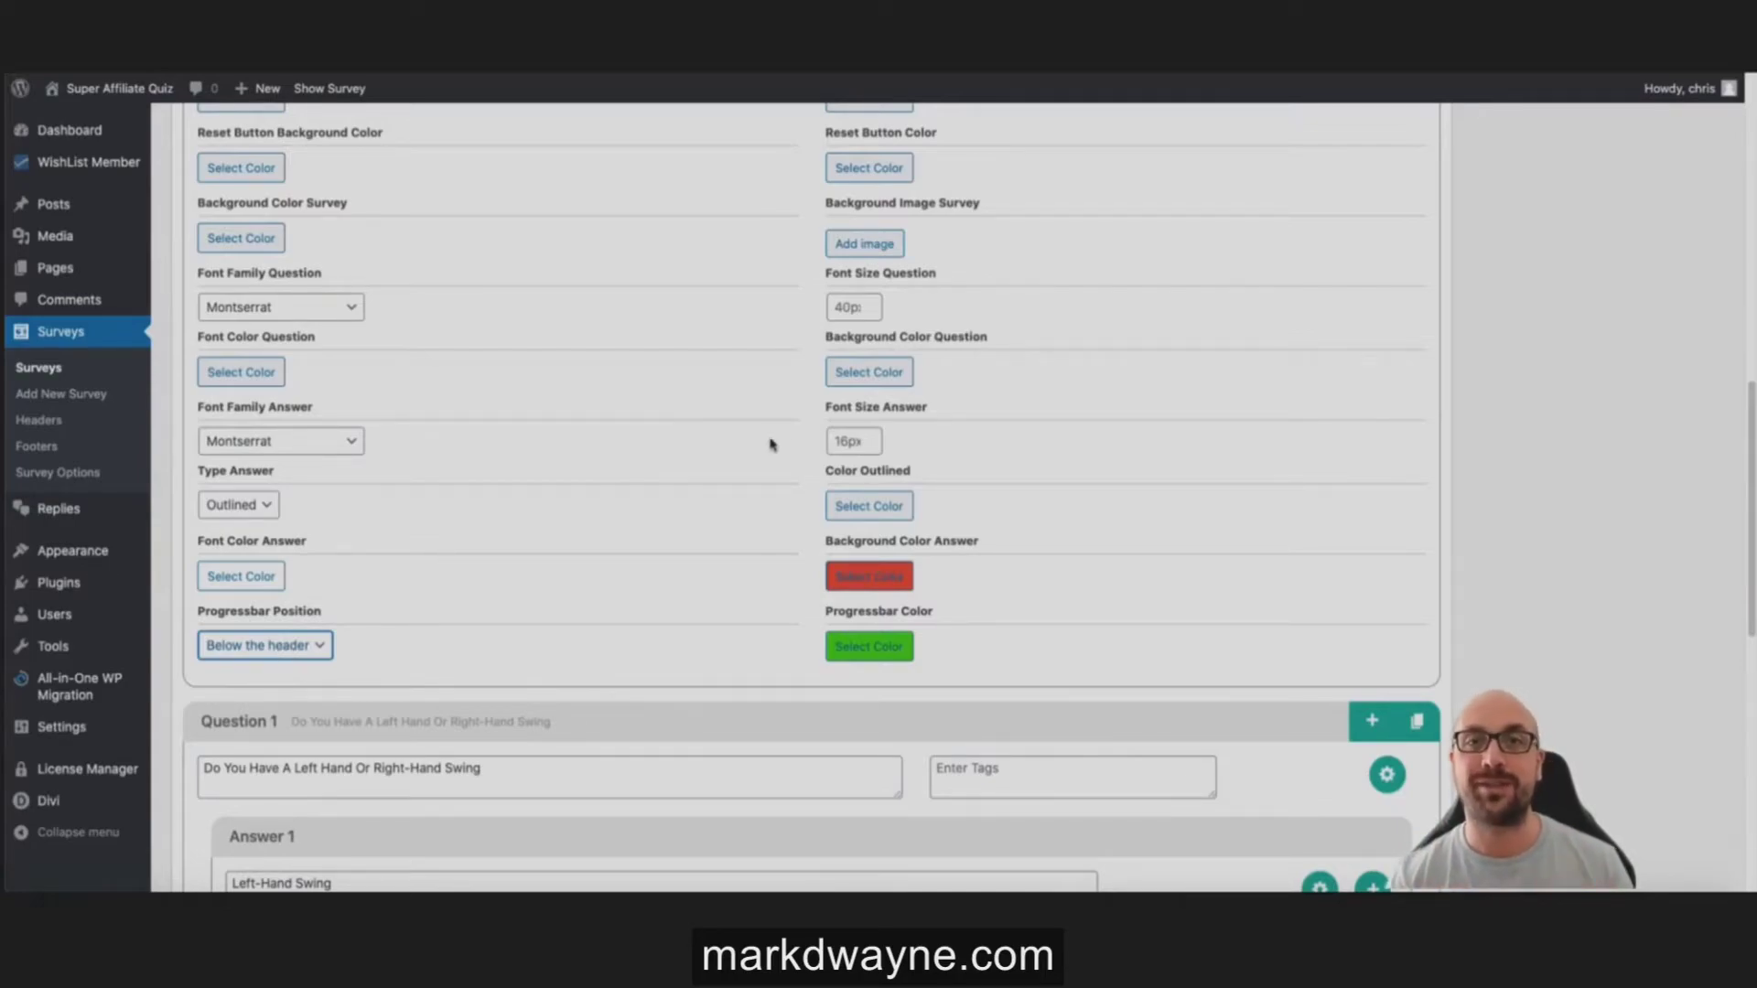
scroll(768, 442, "down", 3)
scroll(758, 420, "down", 2)
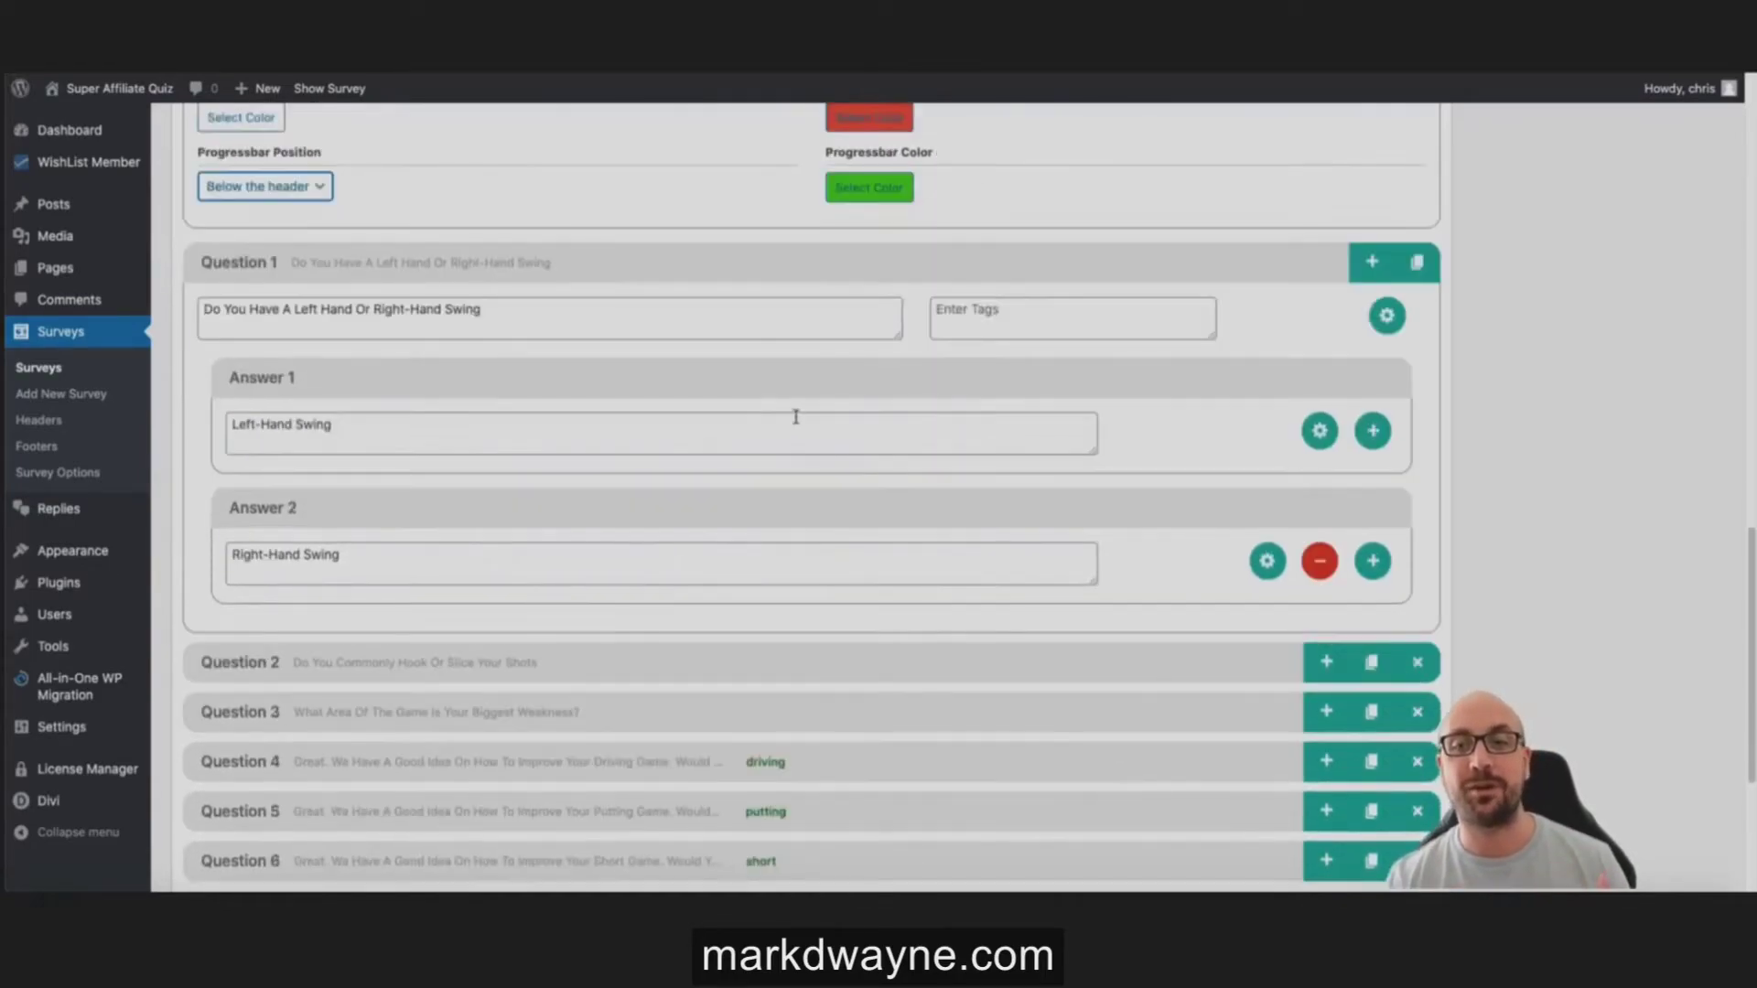
scroll(691, 281, "up", 10)
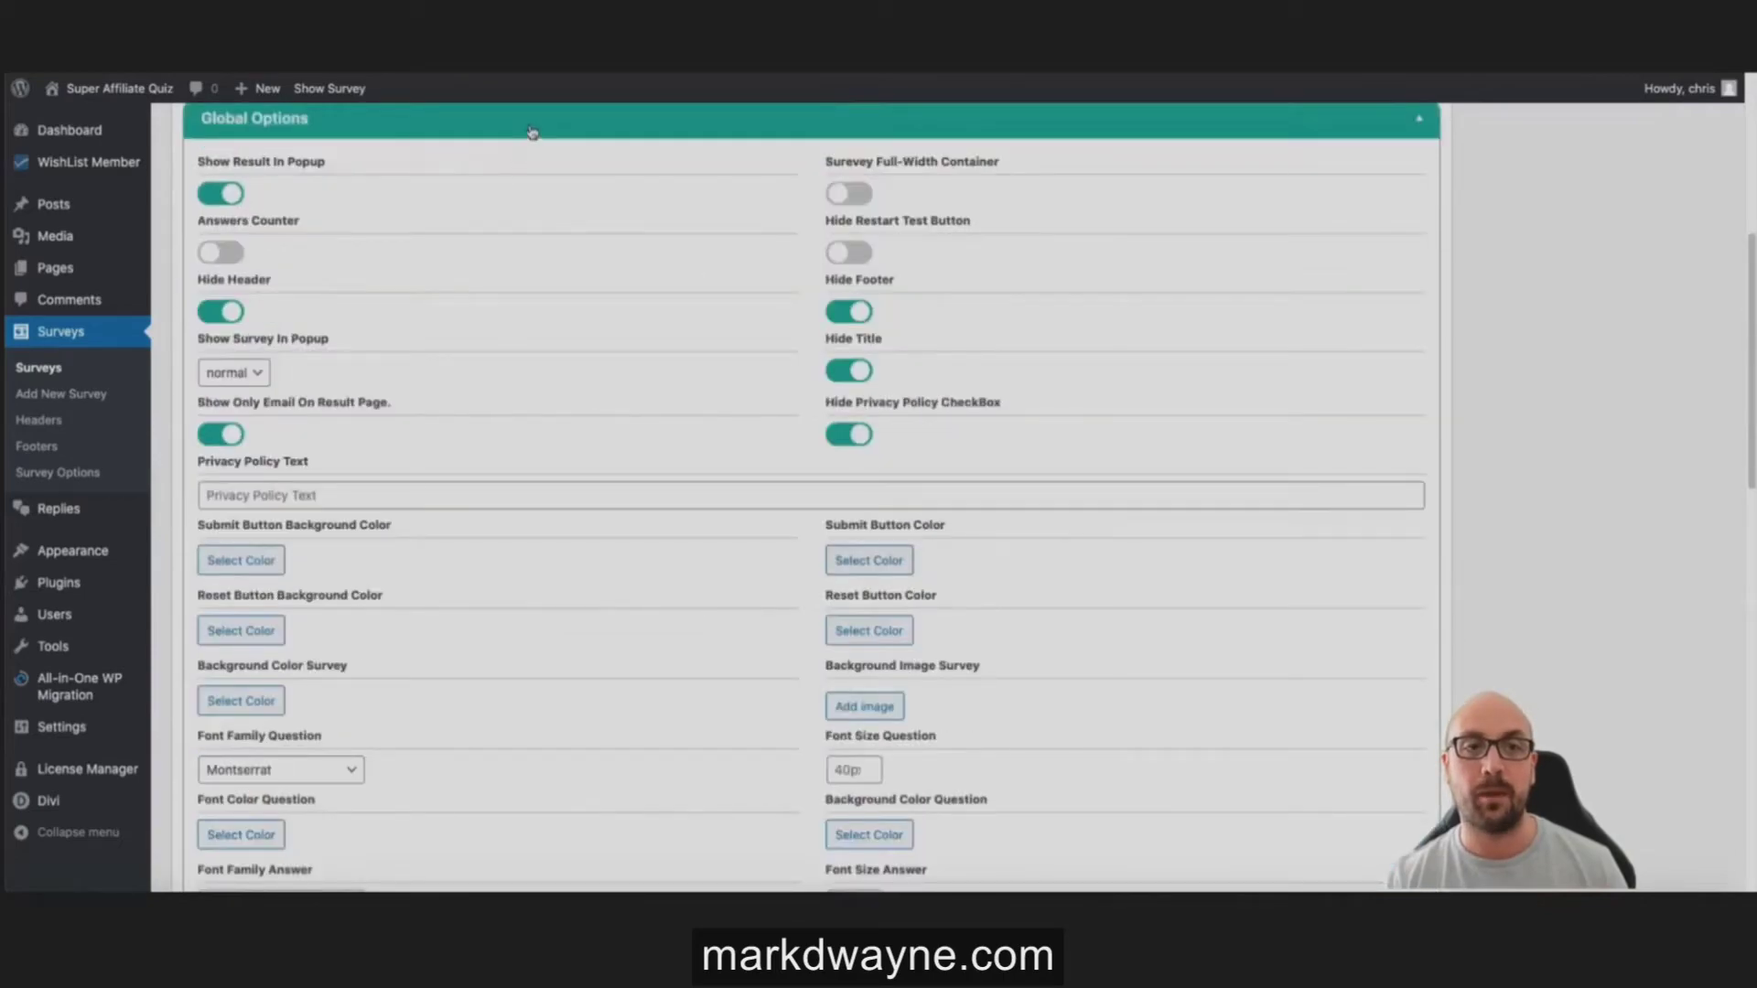
left_click(533, 133)
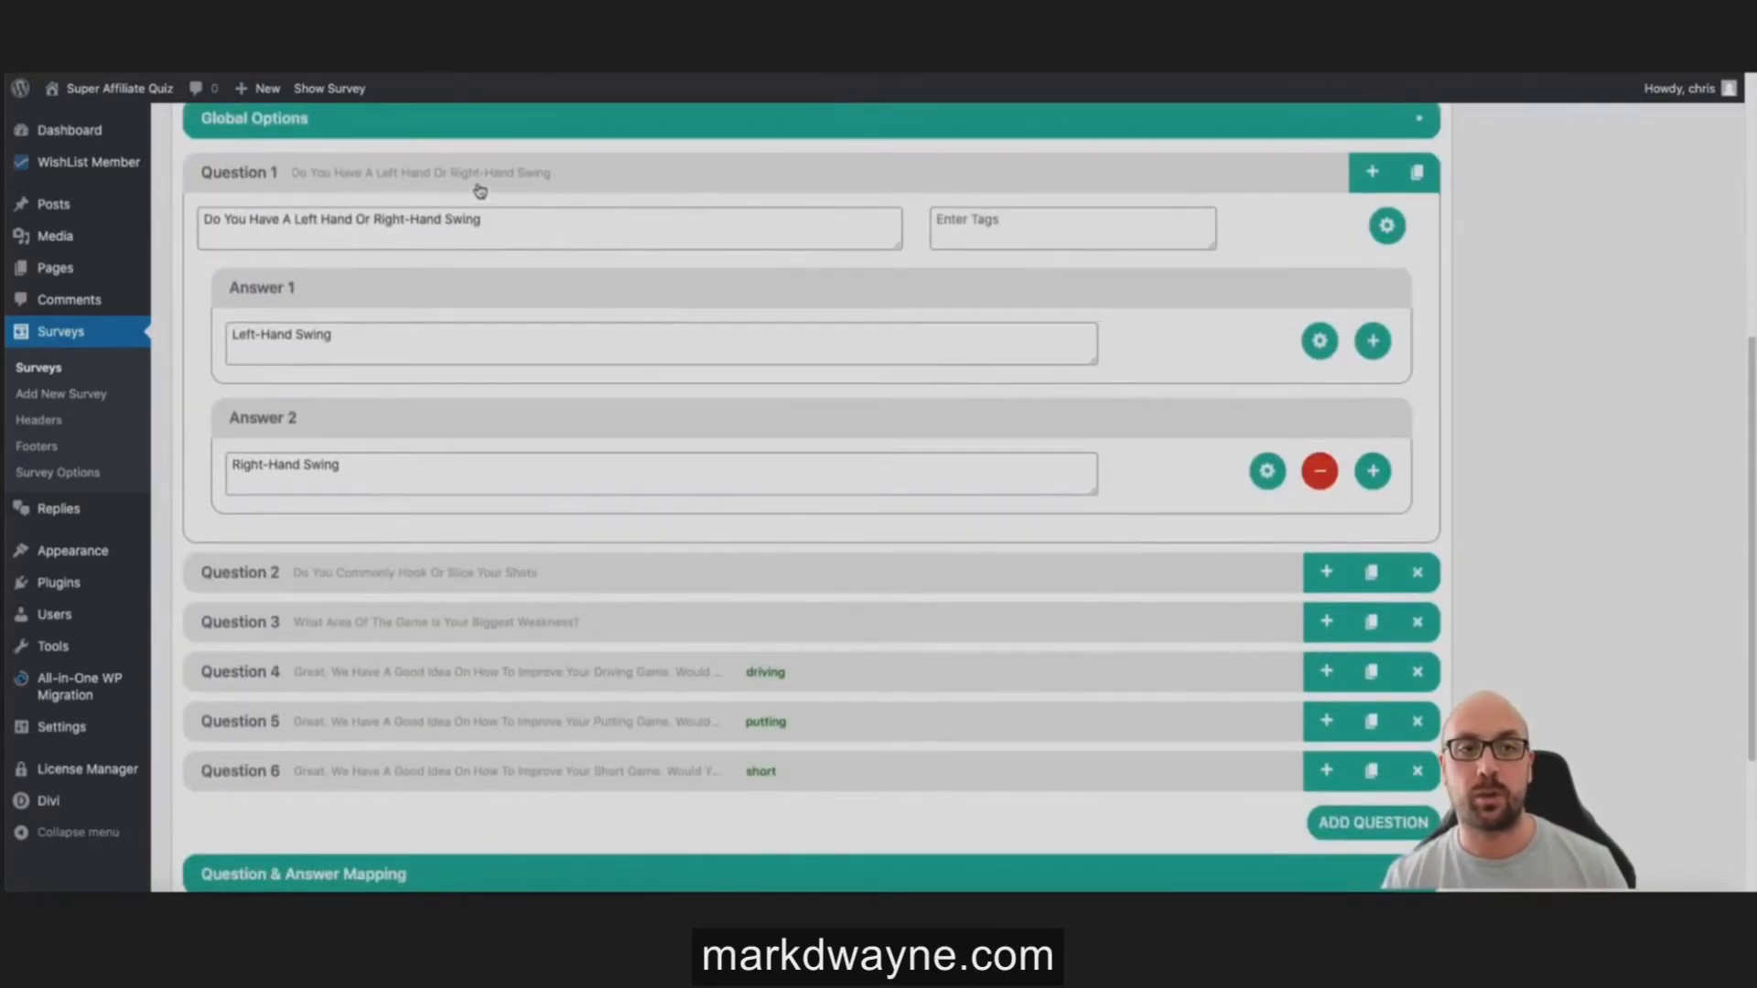
left_click(479, 190)
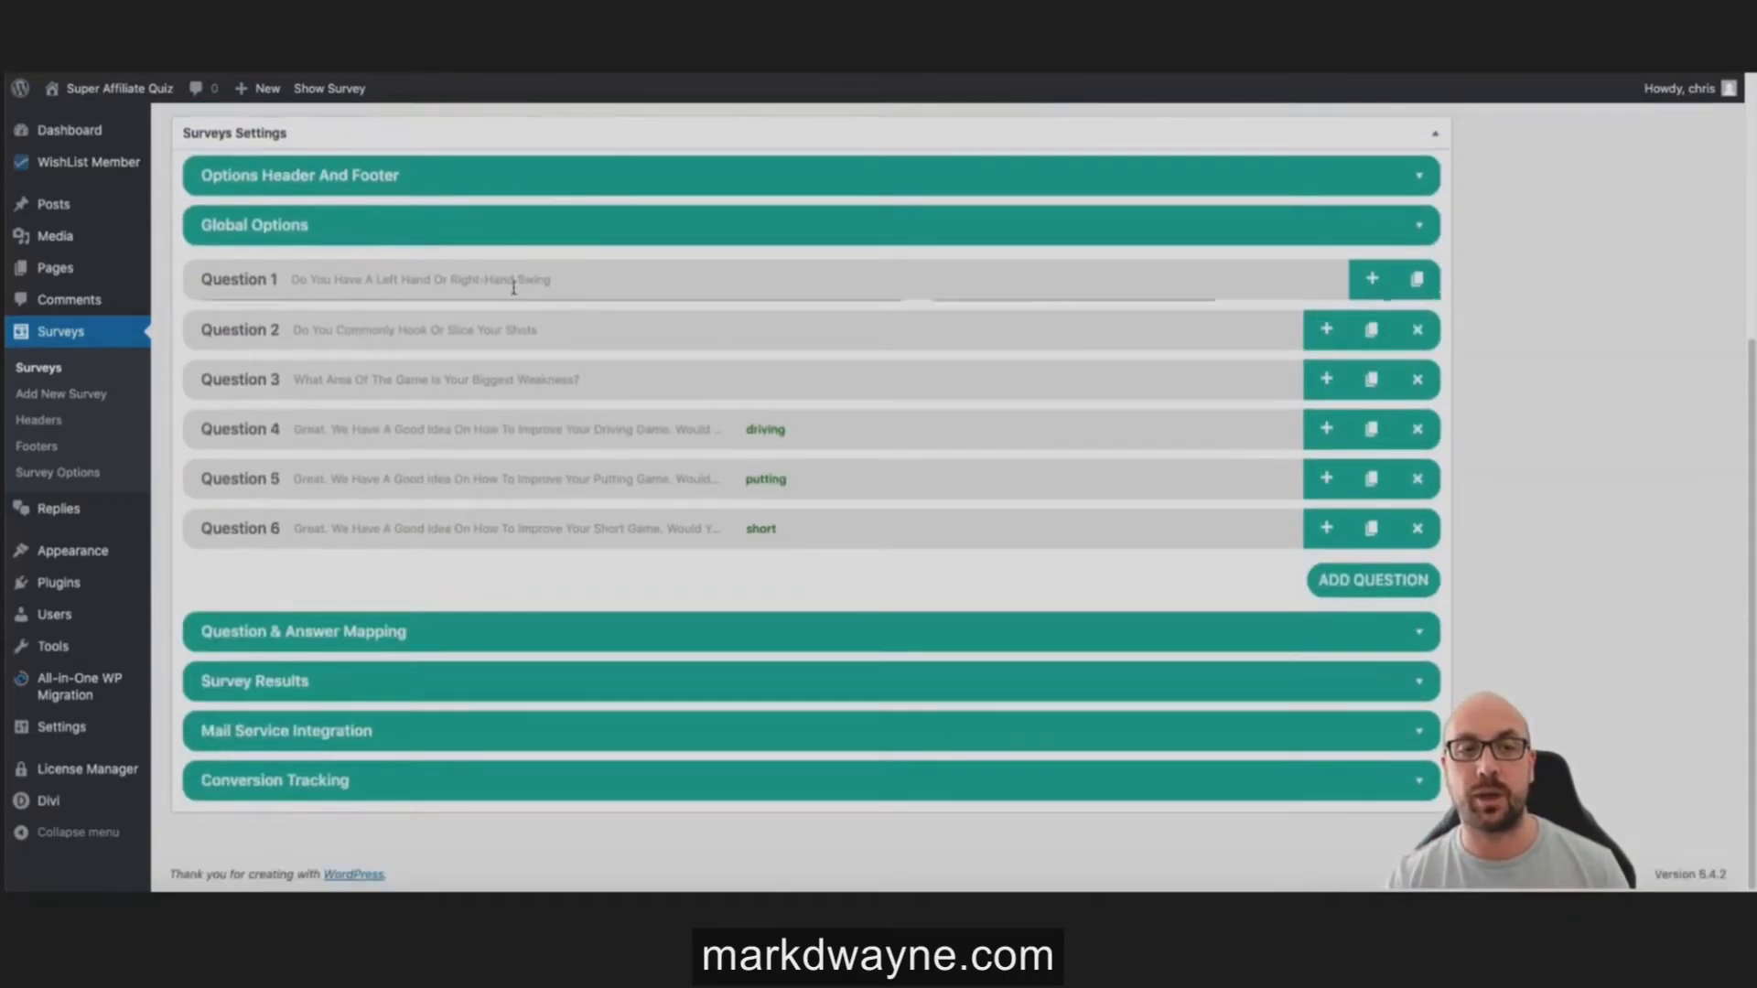
Step: Attach the golfer-on-the-course photo to the Left-Hand Swing answer
left_click(514, 287)
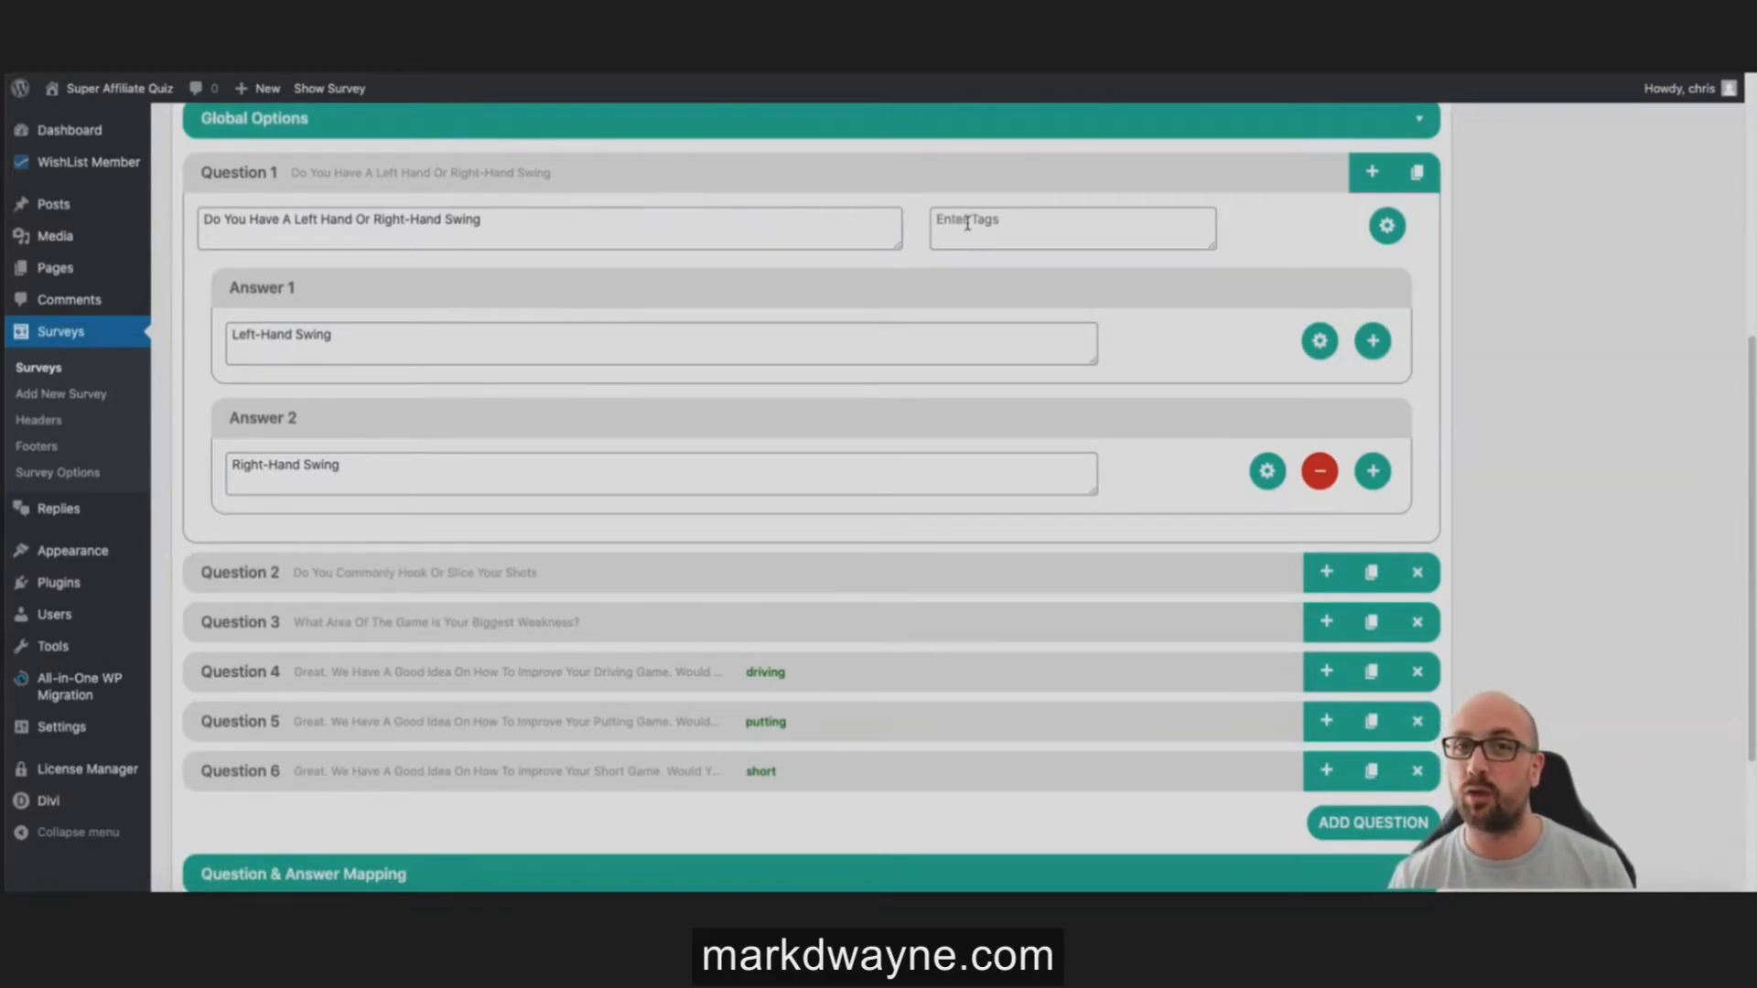
left_click(1319, 341)
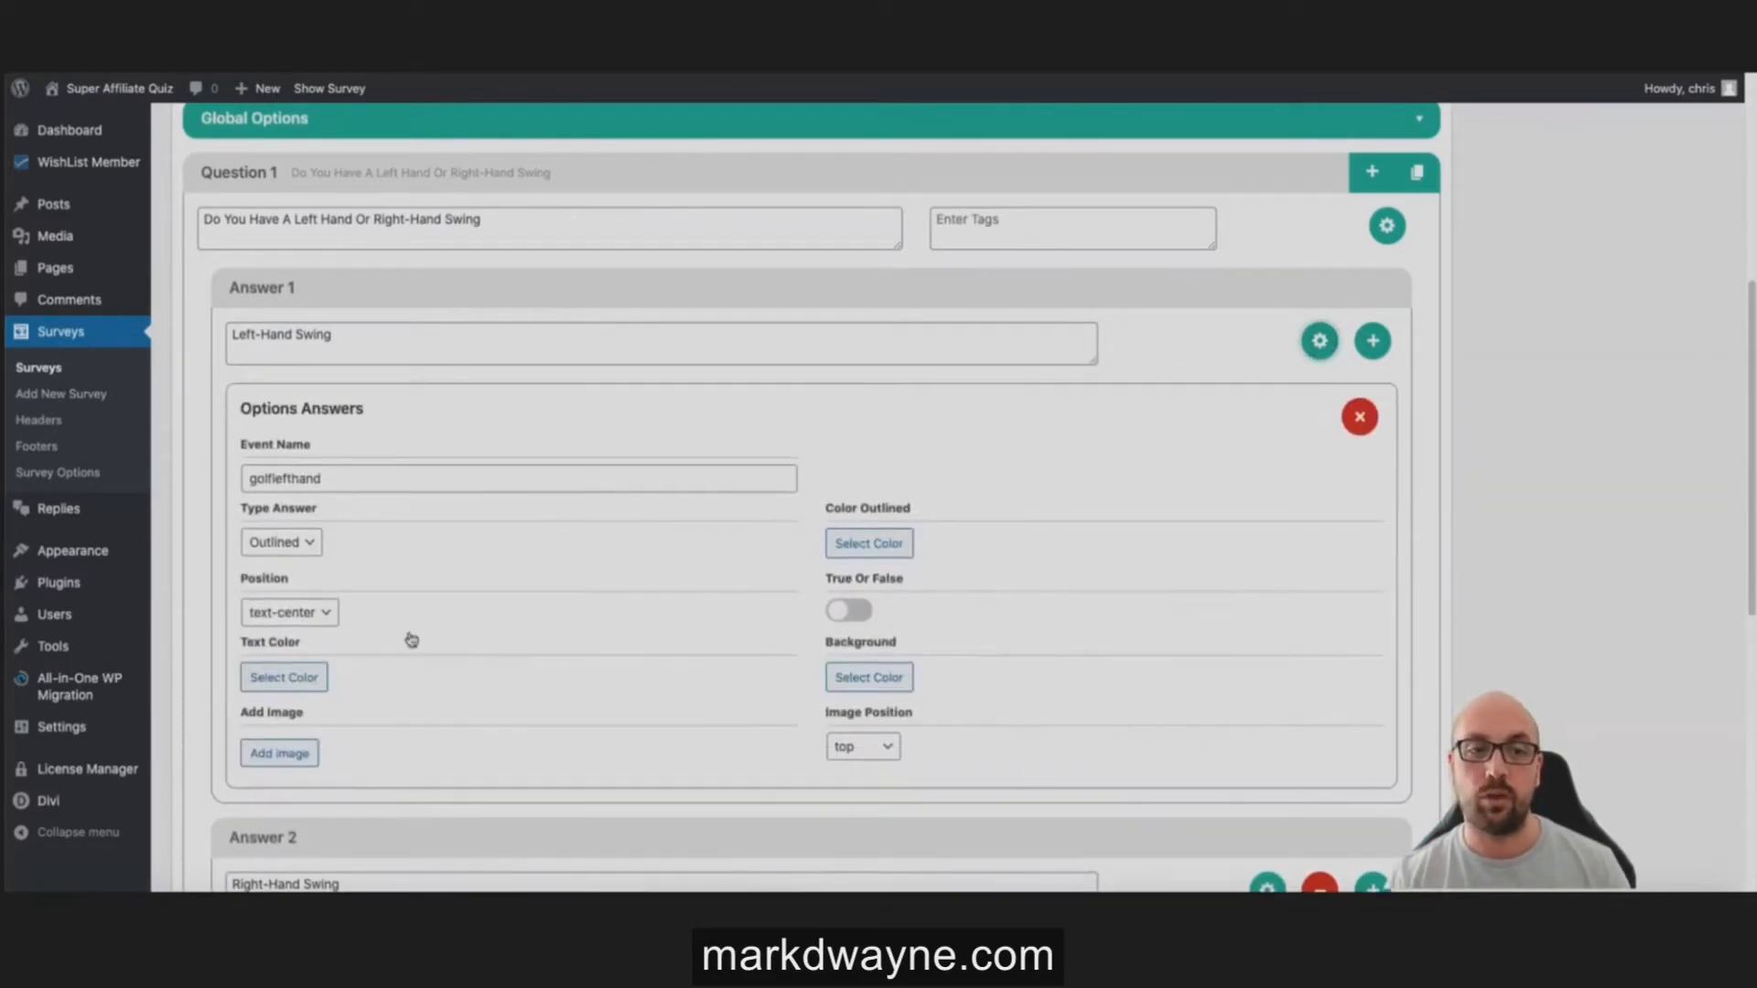
scroll(357, 677, "down", 1)
left_click(305, 718)
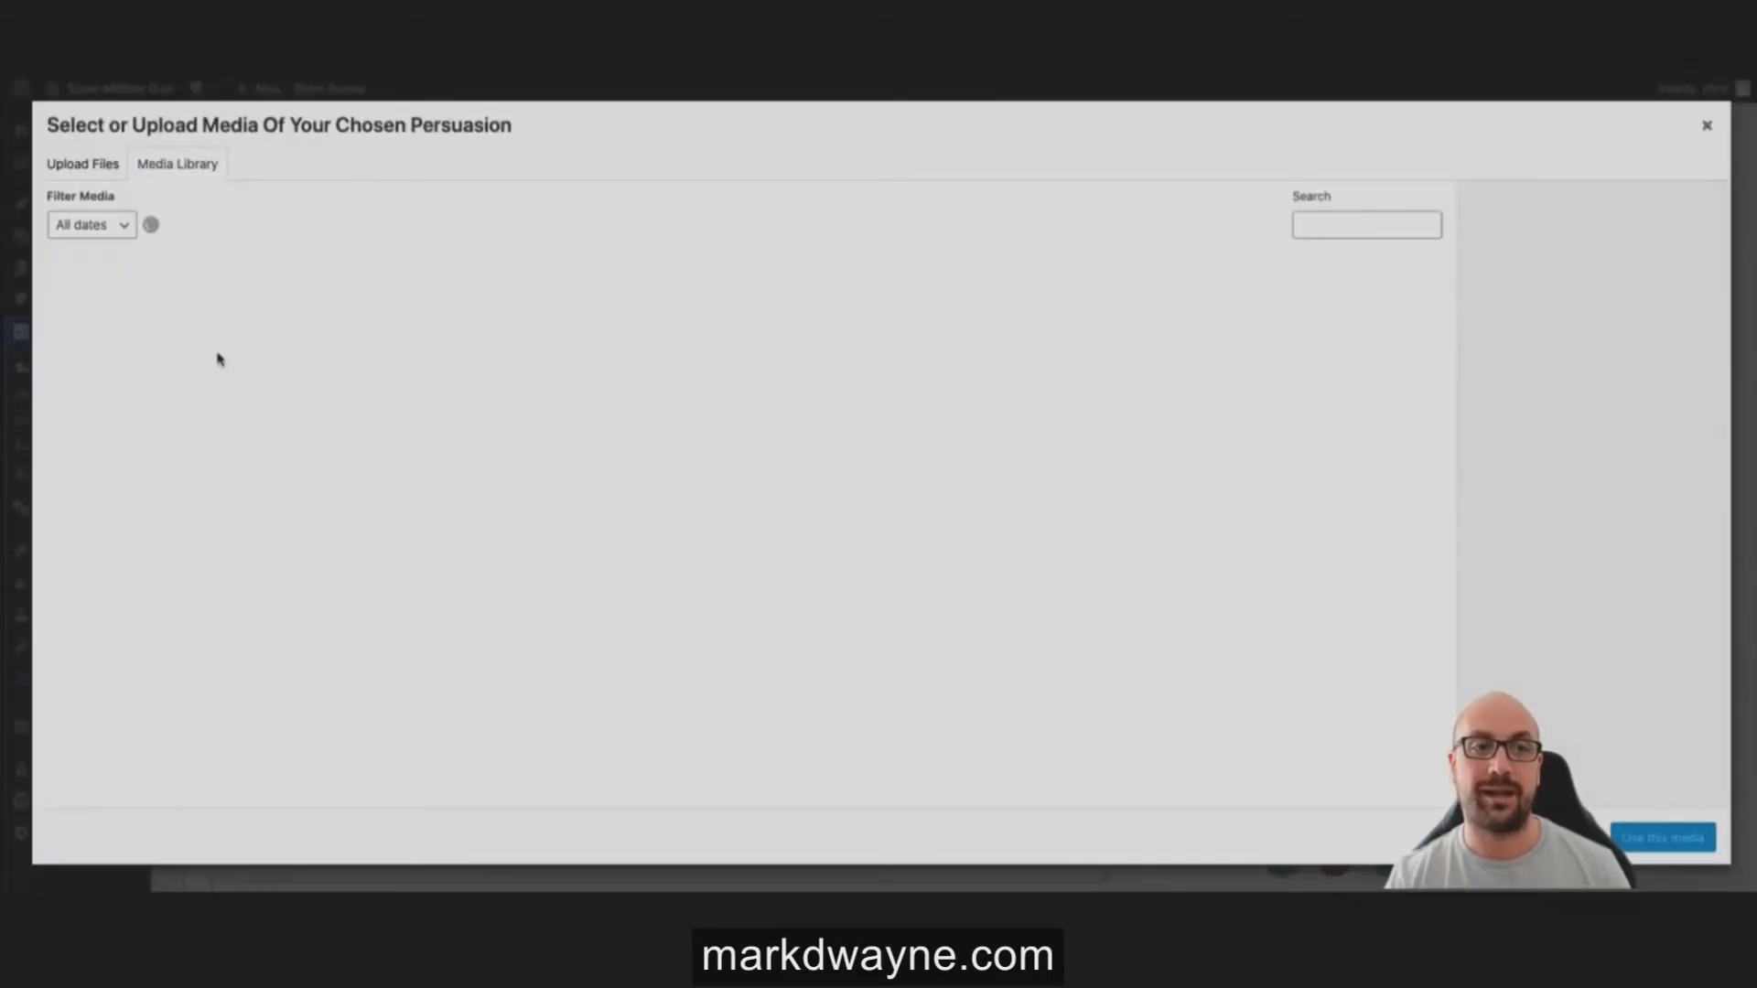
left_click(202, 343)
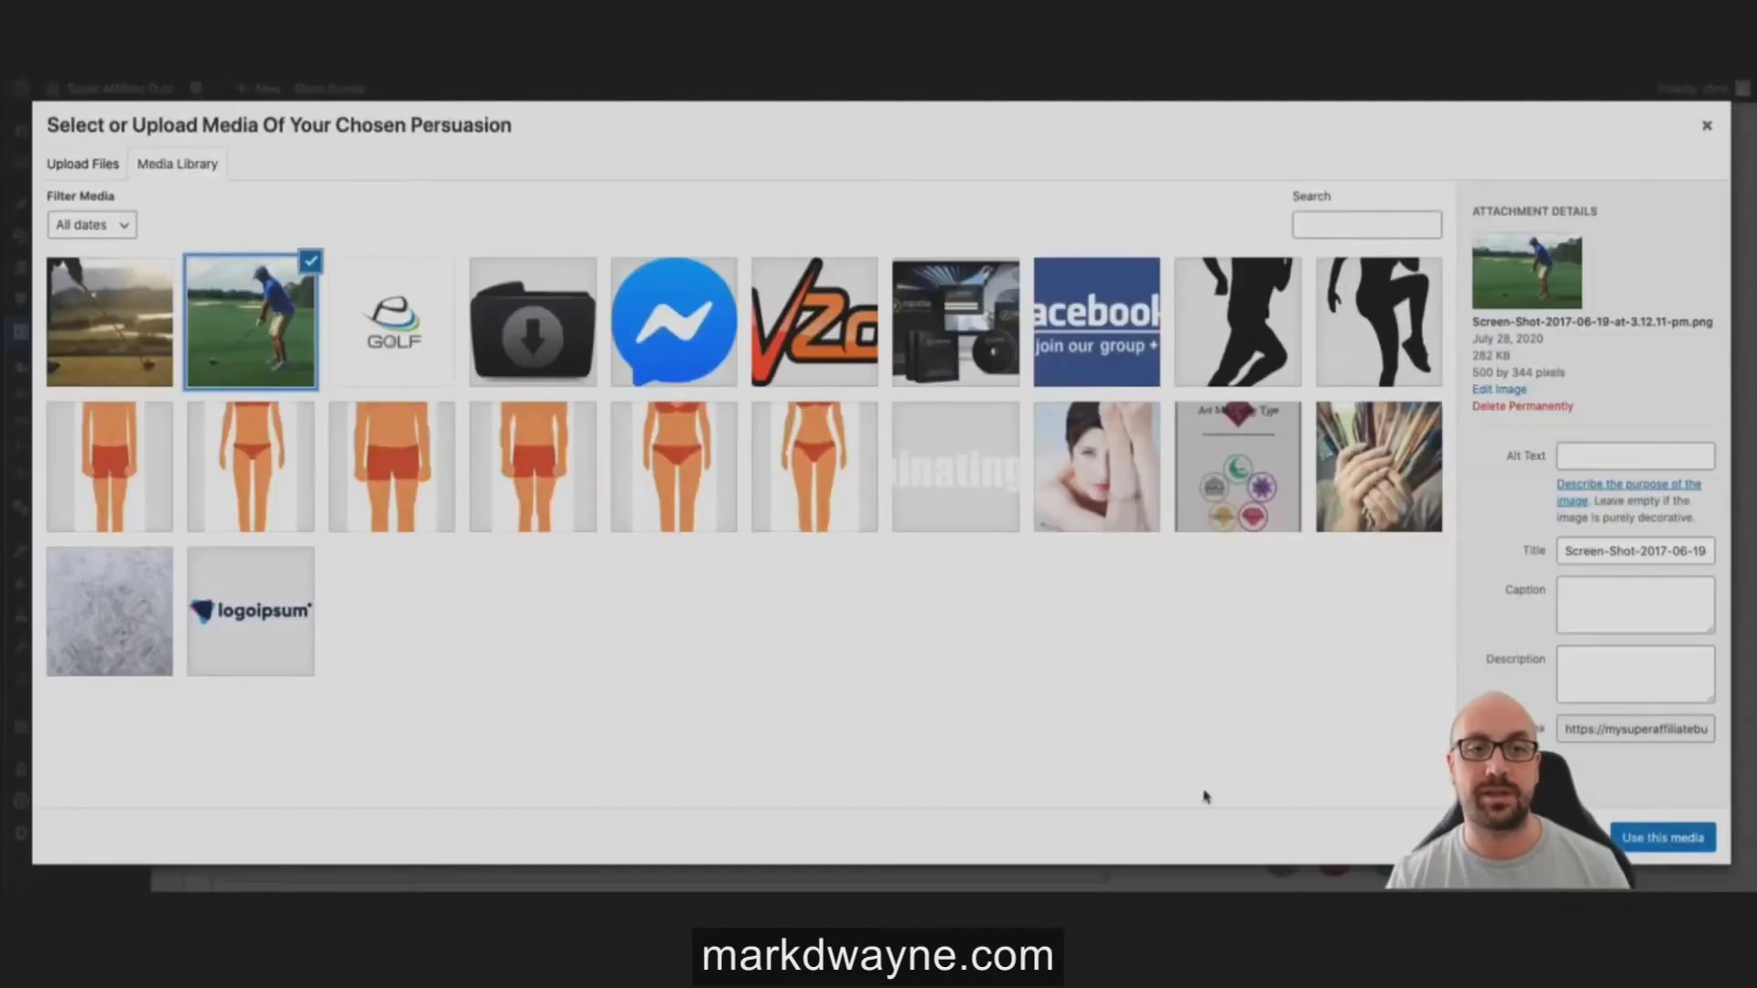
left_click(1660, 851)
Step: Attach the sunset tee-shot photo to the Right-Hand Swing answer and update the survey
scroll(1043, 588, "down", 4)
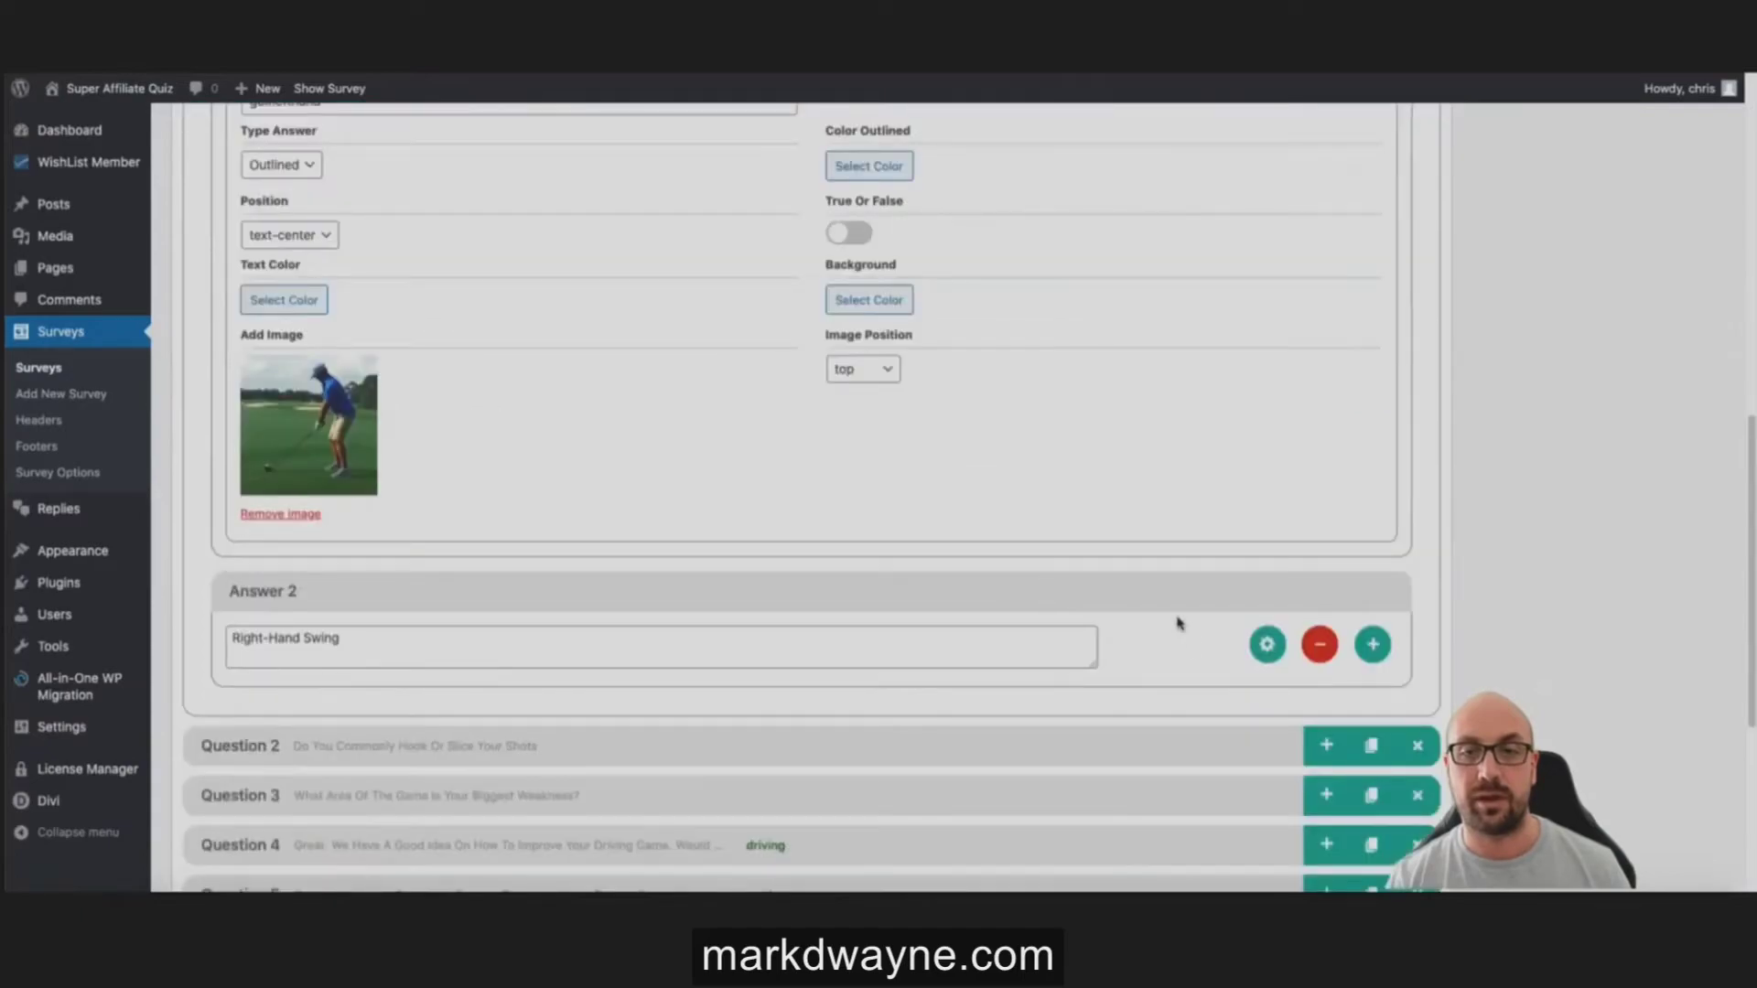
left_click(1266, 644)
scroll(815, 588, "down", 4)
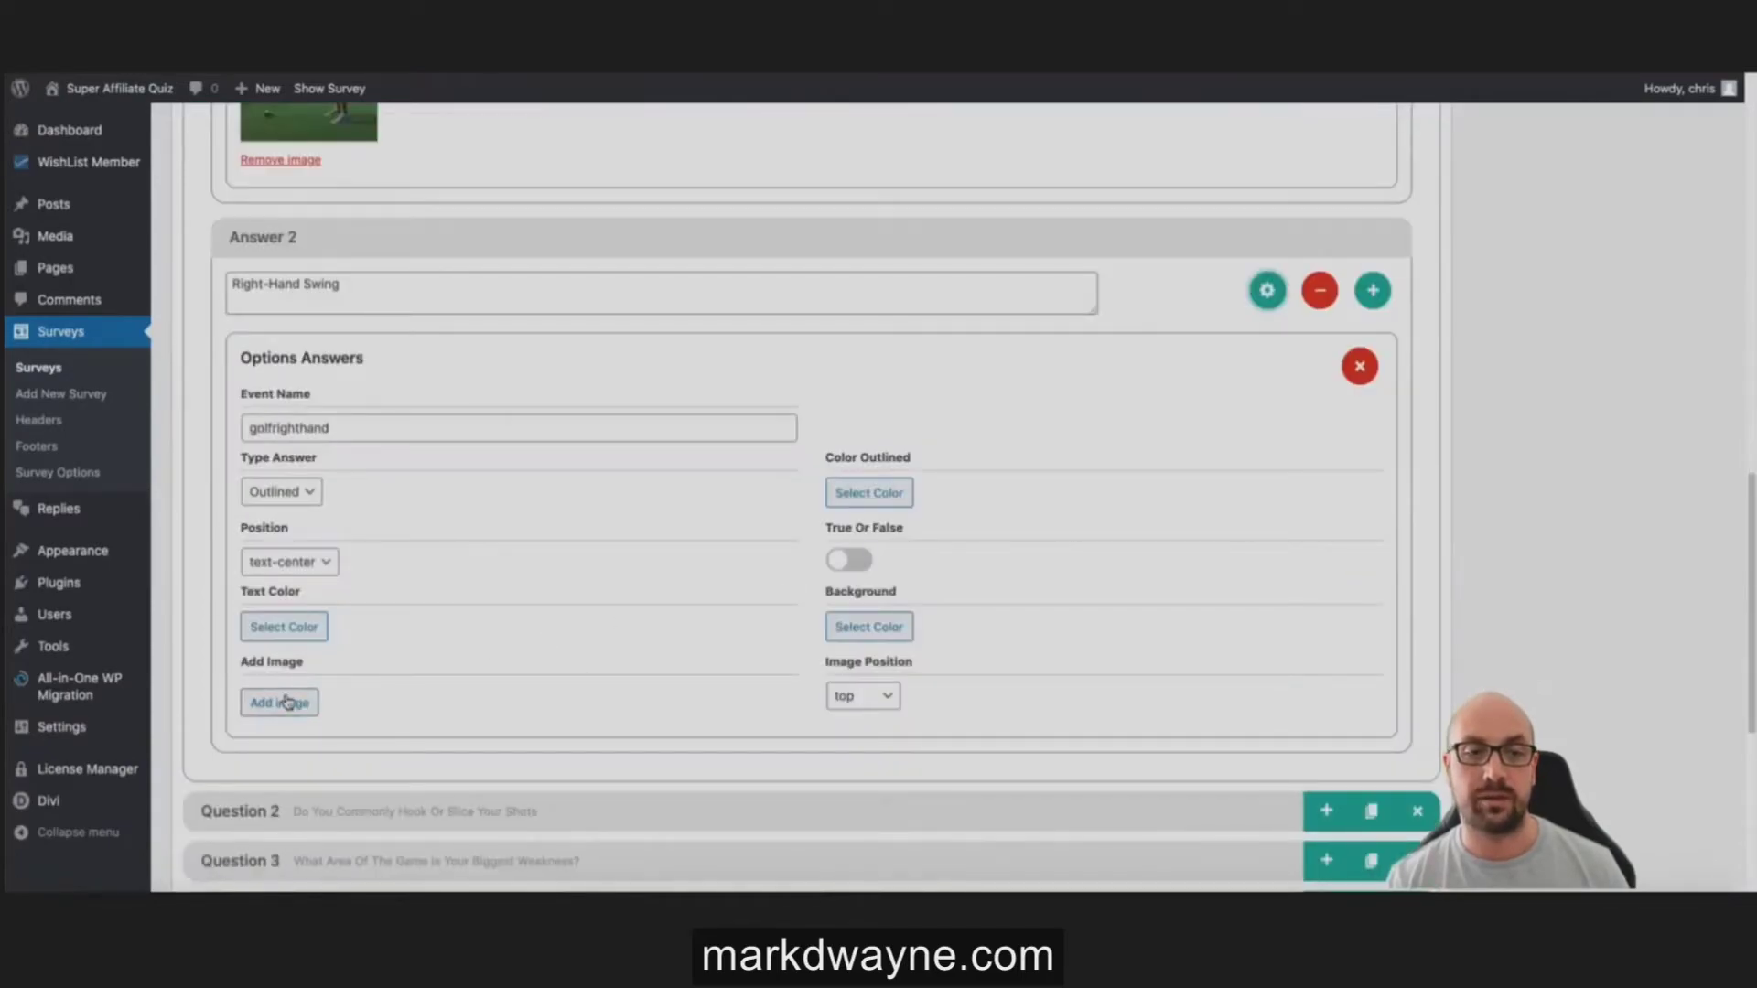
left_click(284, 705)
left_click(86, 357)
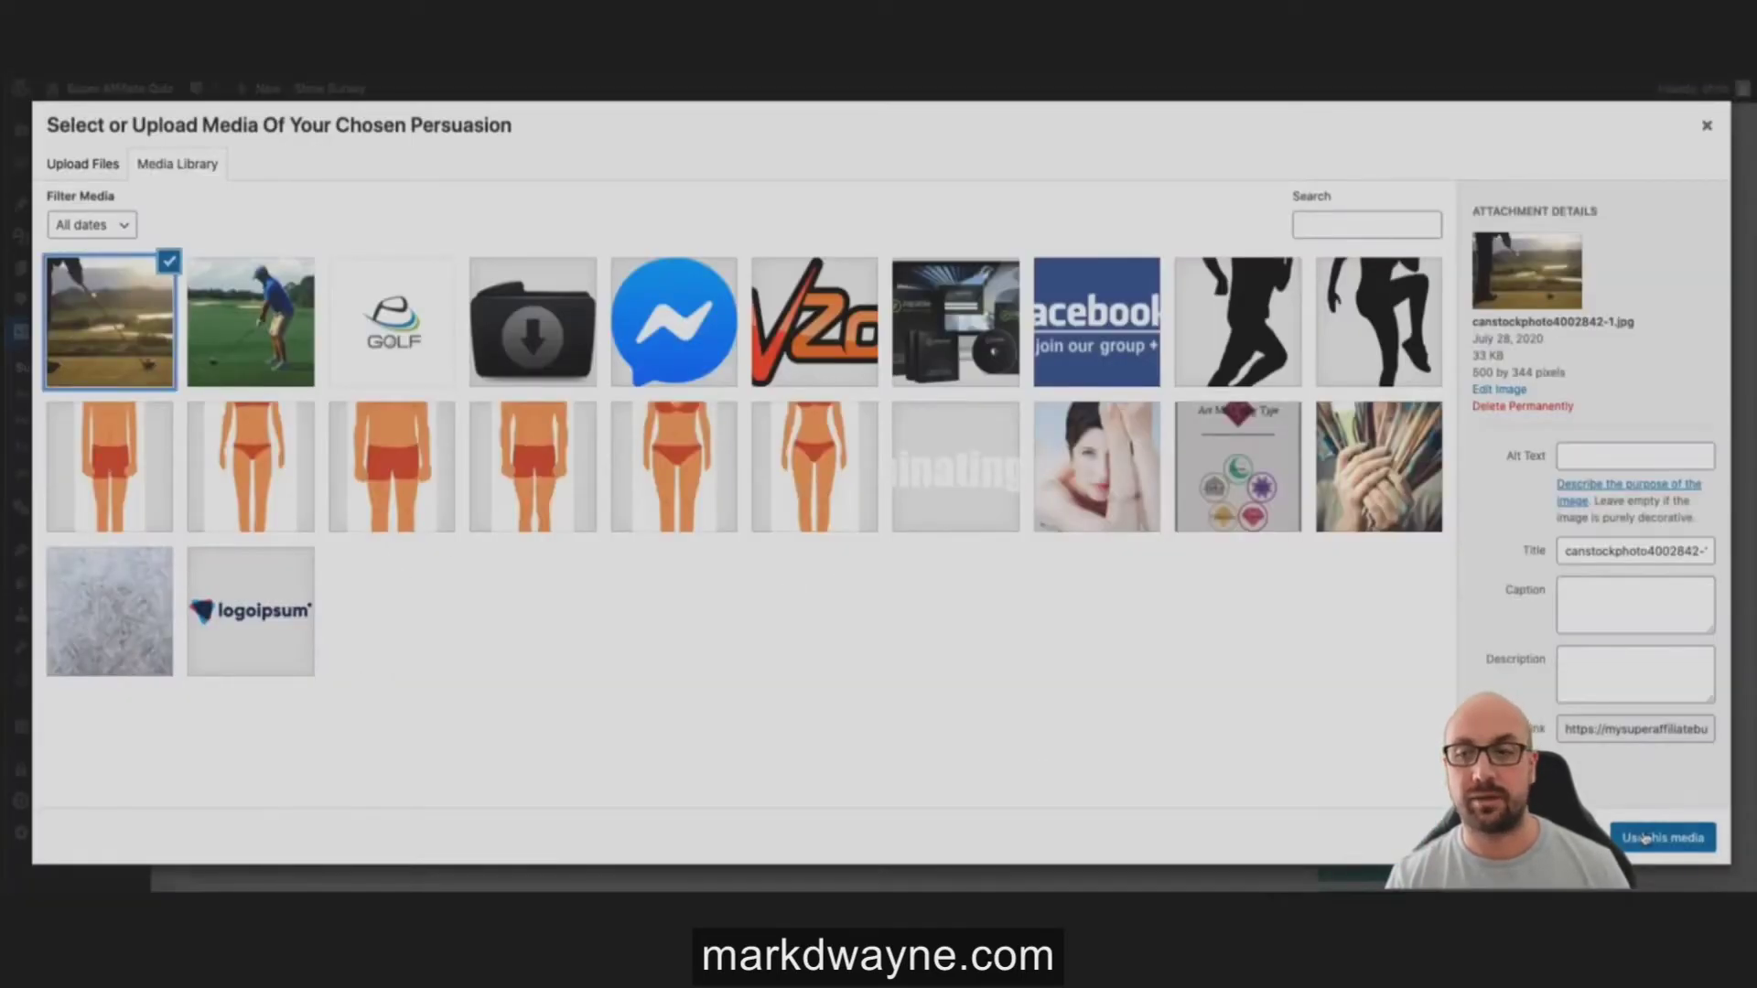
left_click(1644, 839)
scroll(1052, 554, "up", 5)
scroll(1052, 547, "up", 10)
left_click(1684, 433)
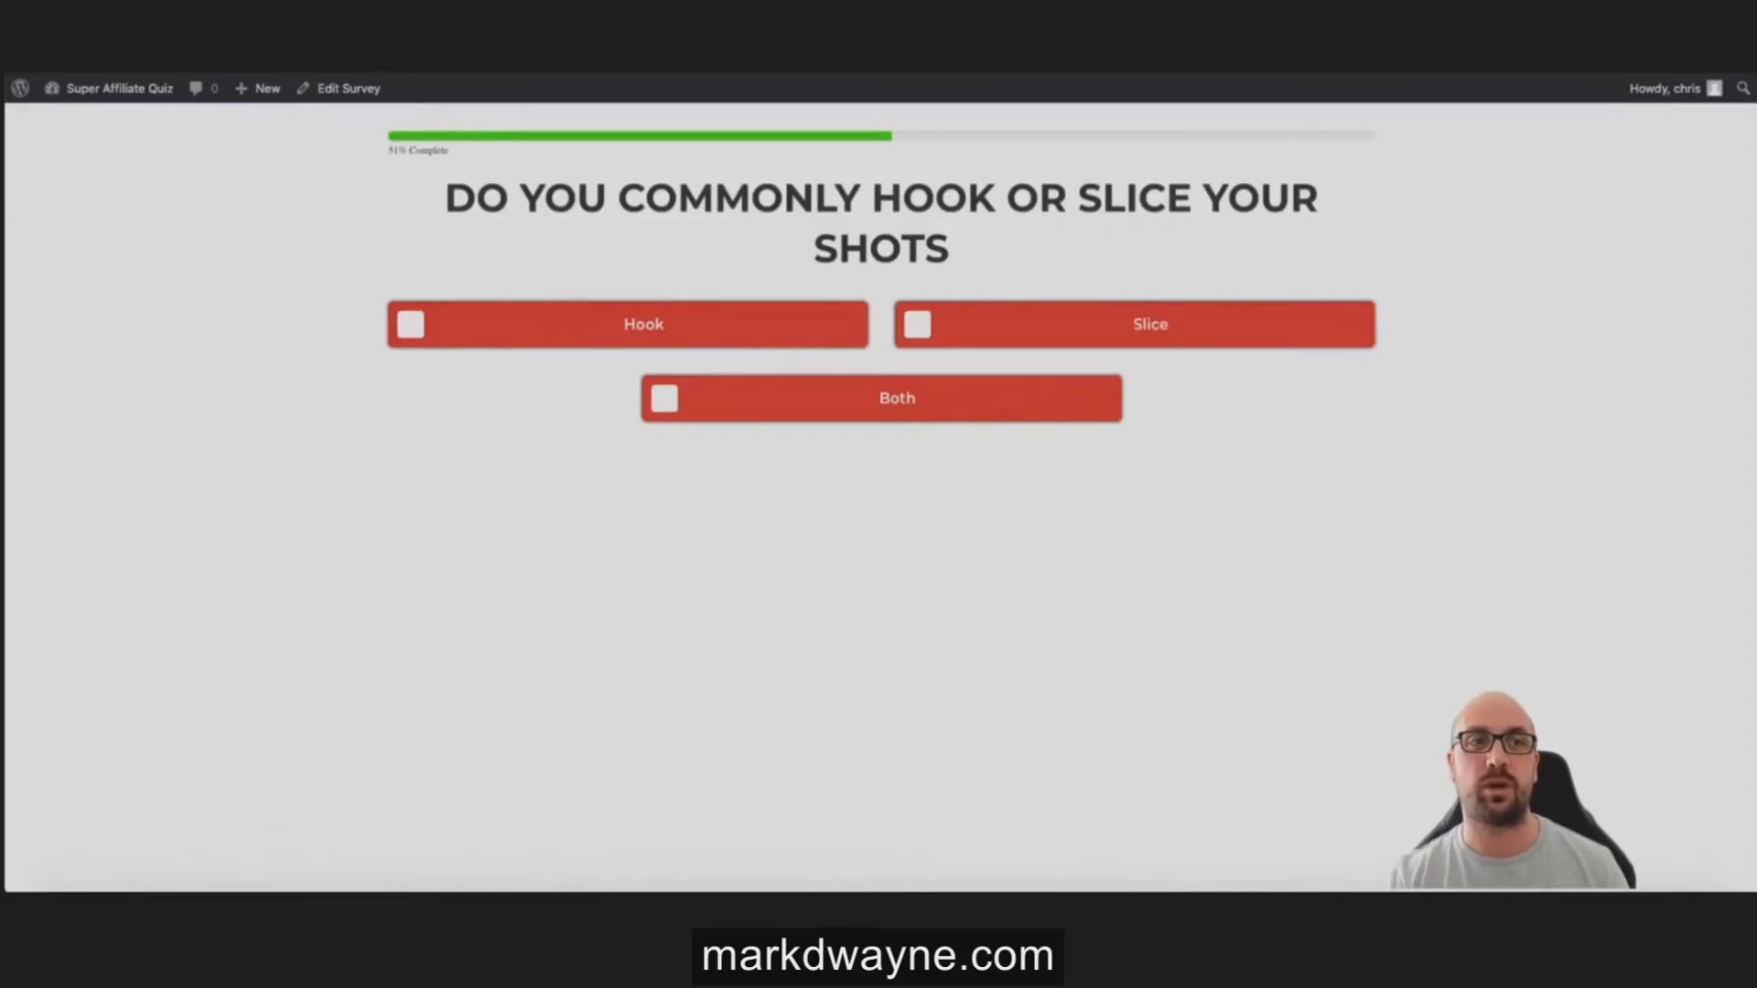
Step: Restart the live quiz and open the Left-Hand Swing answer's settings
left_click(147, 89)
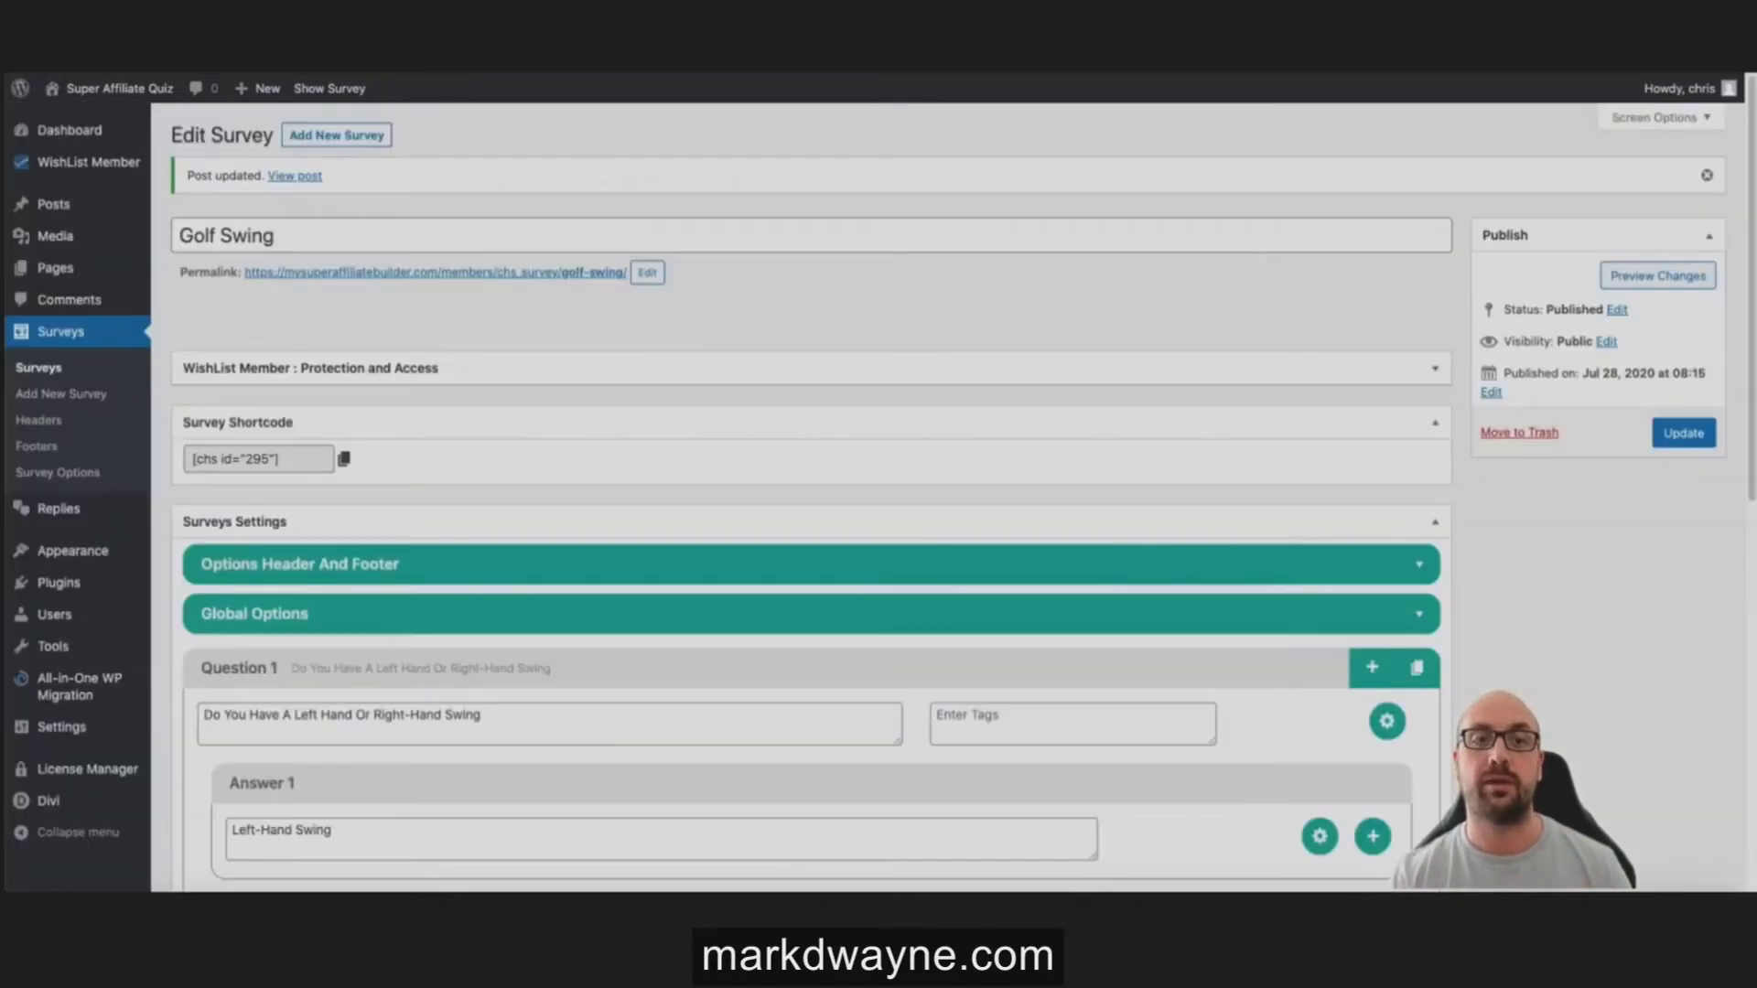
scroll(693, 434, "down", 5)
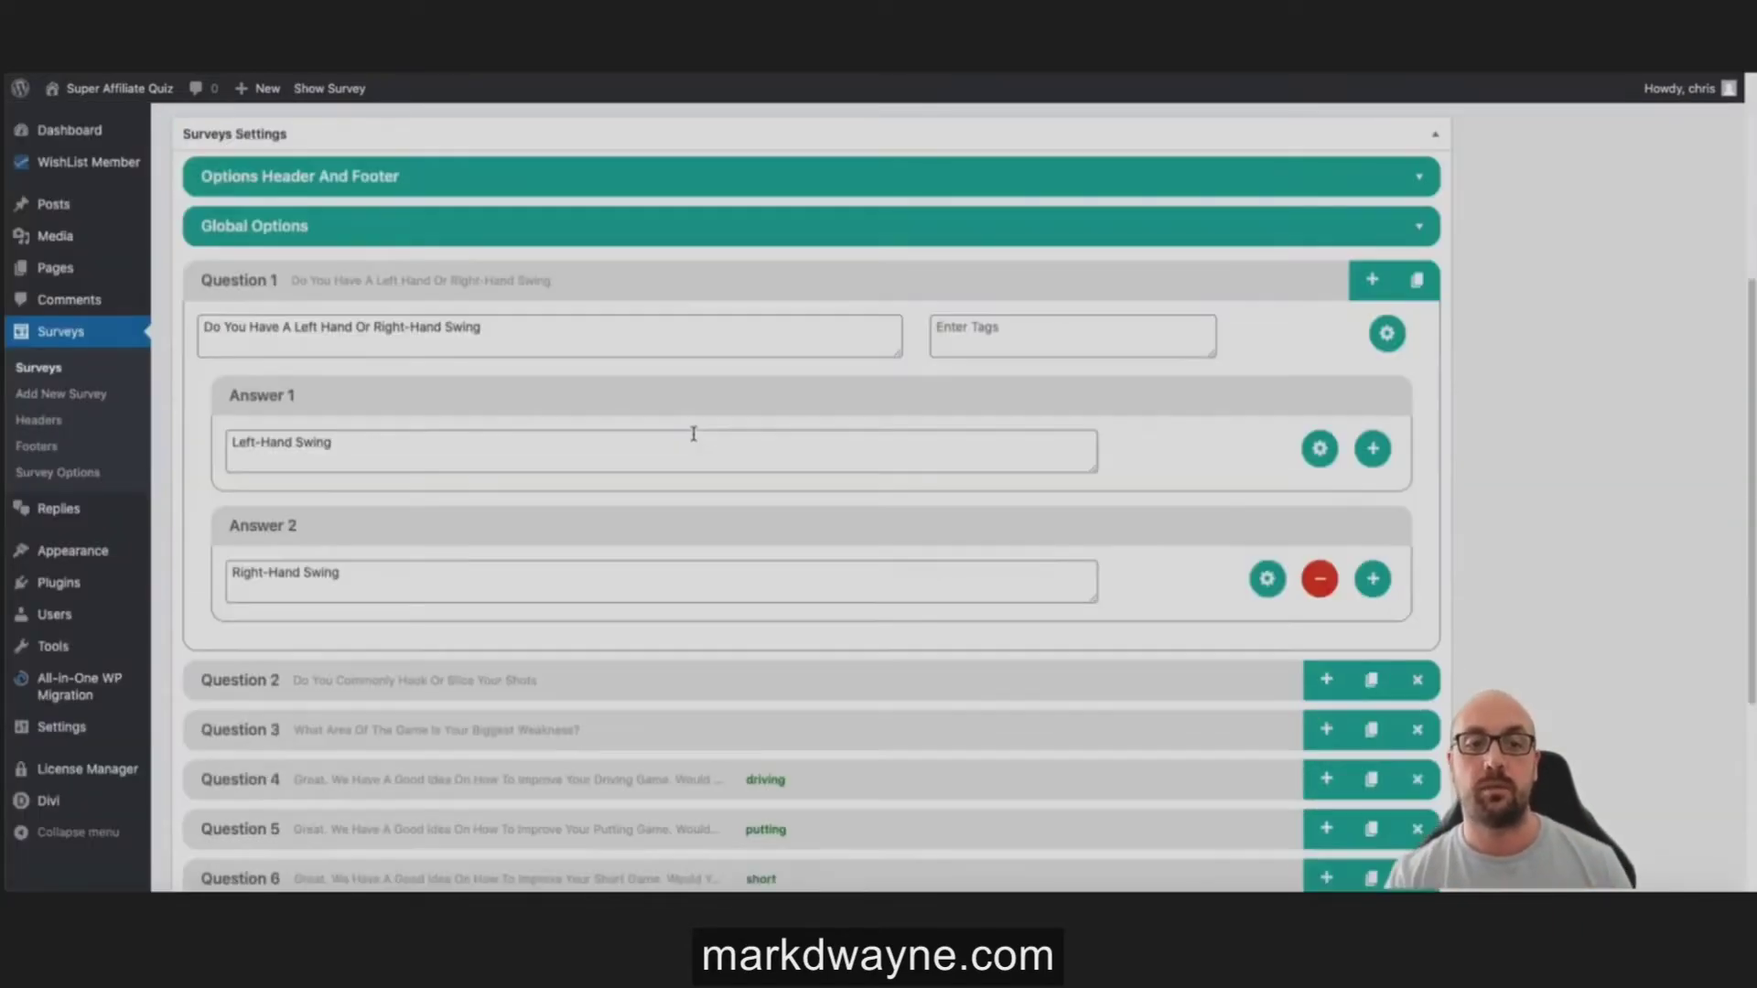
left_click(1320, 448)
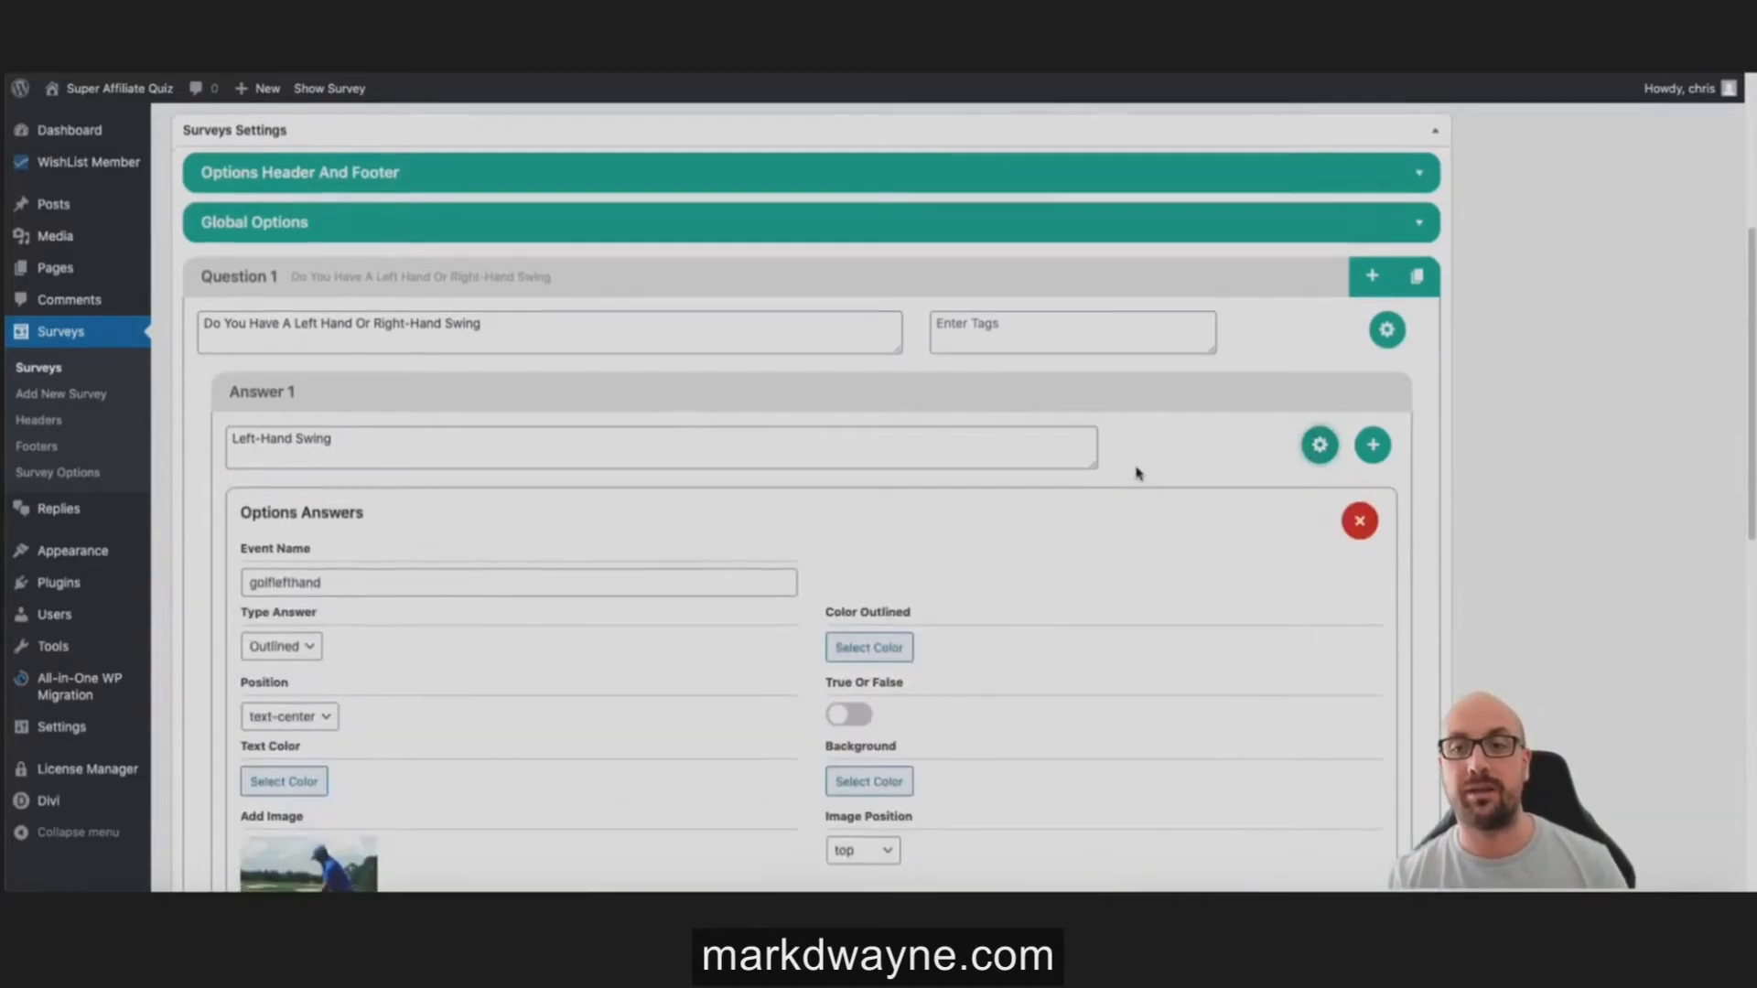
scroll(1135, 470, "down", 2)
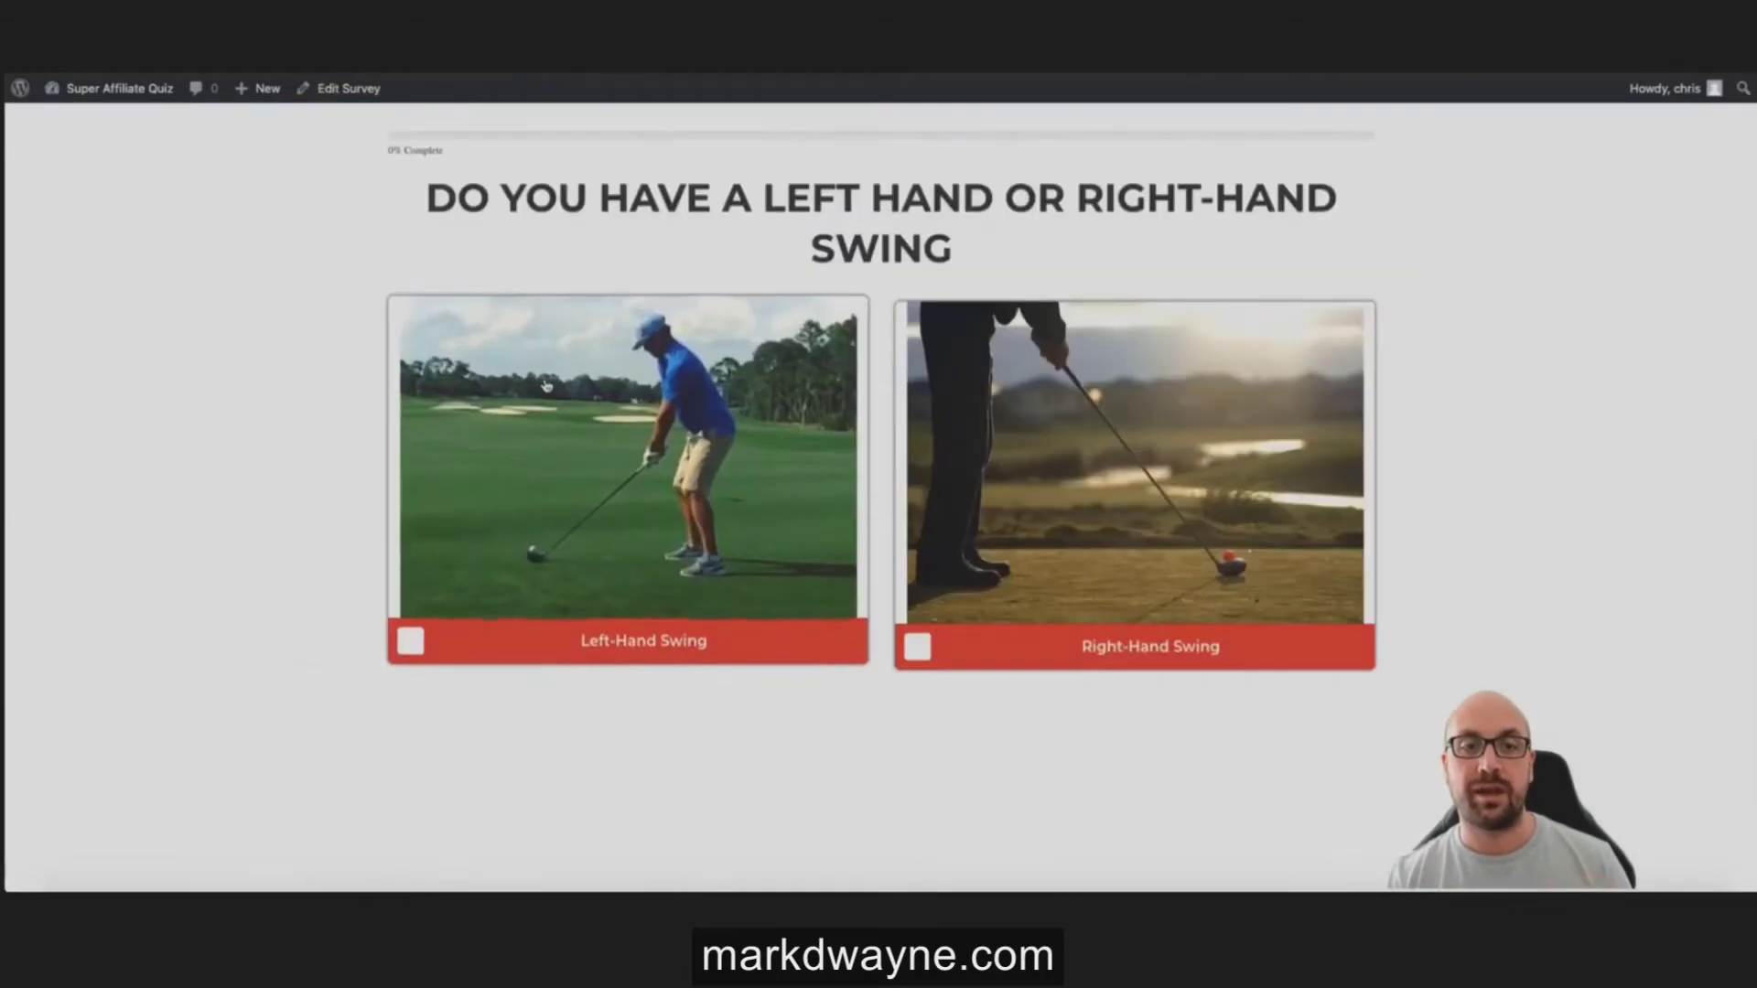
Step: Take the quiz answering Left-Hand Swing, Hook, Driving, request tips, then dismiss the email popup
left_click(572, 399)
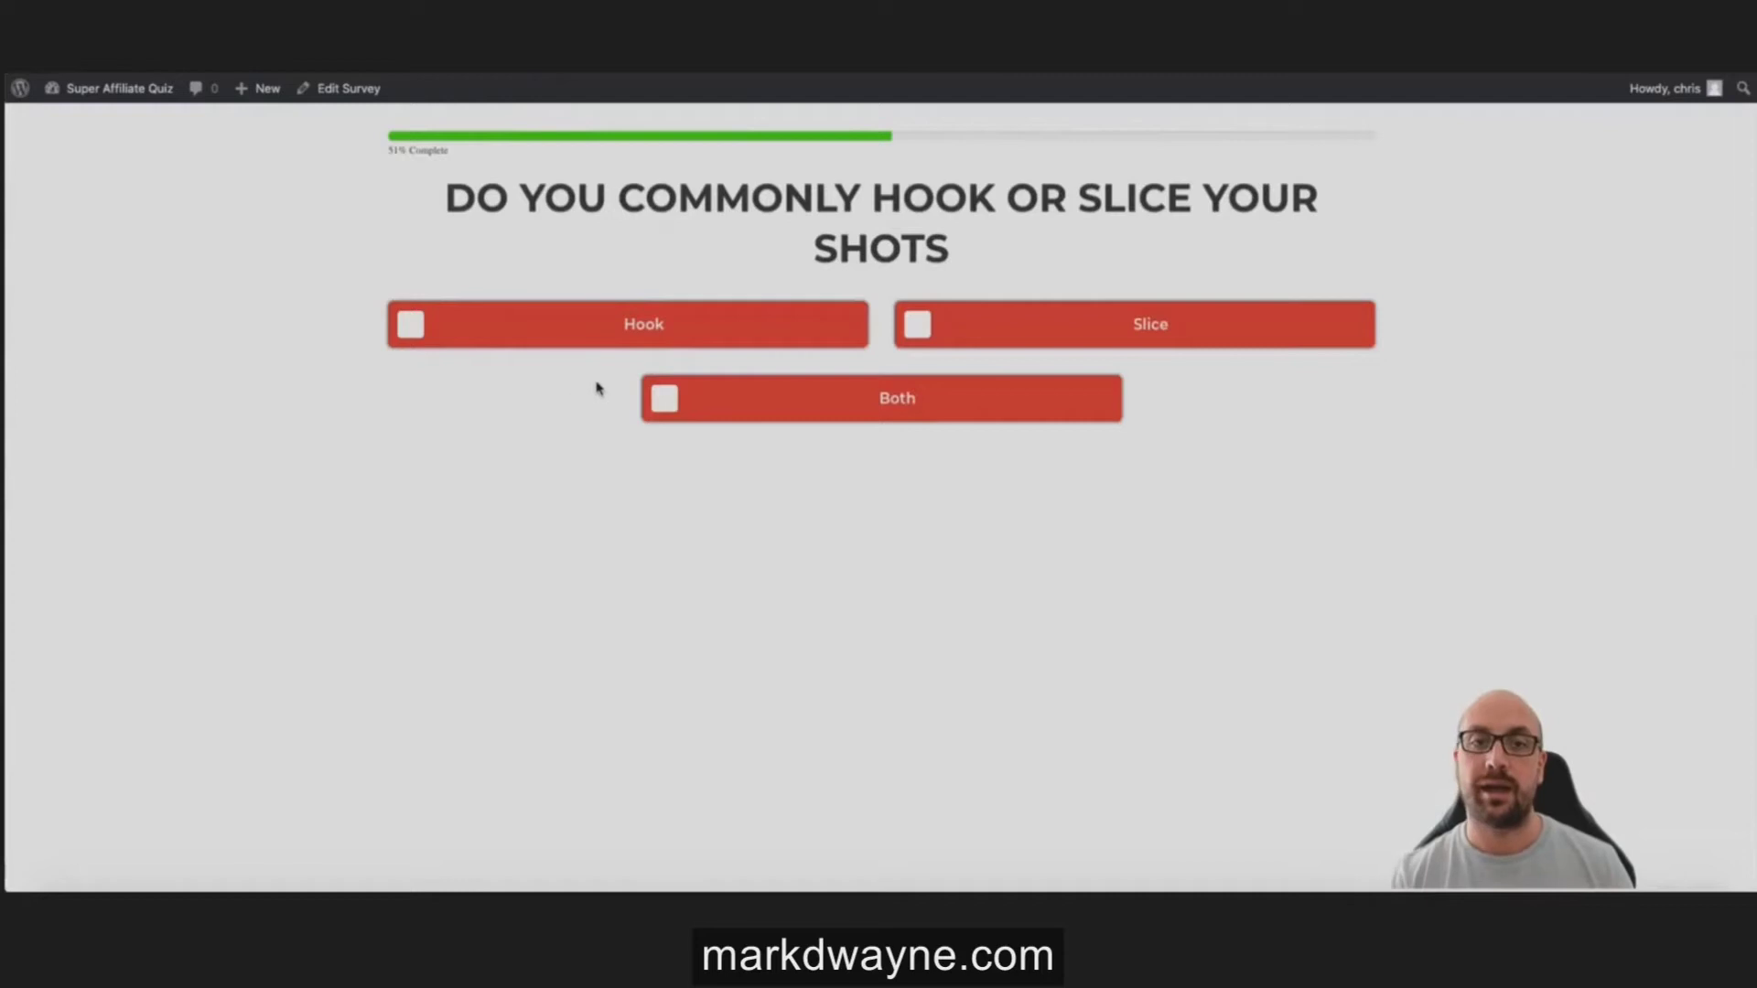
left_click(607, 341)
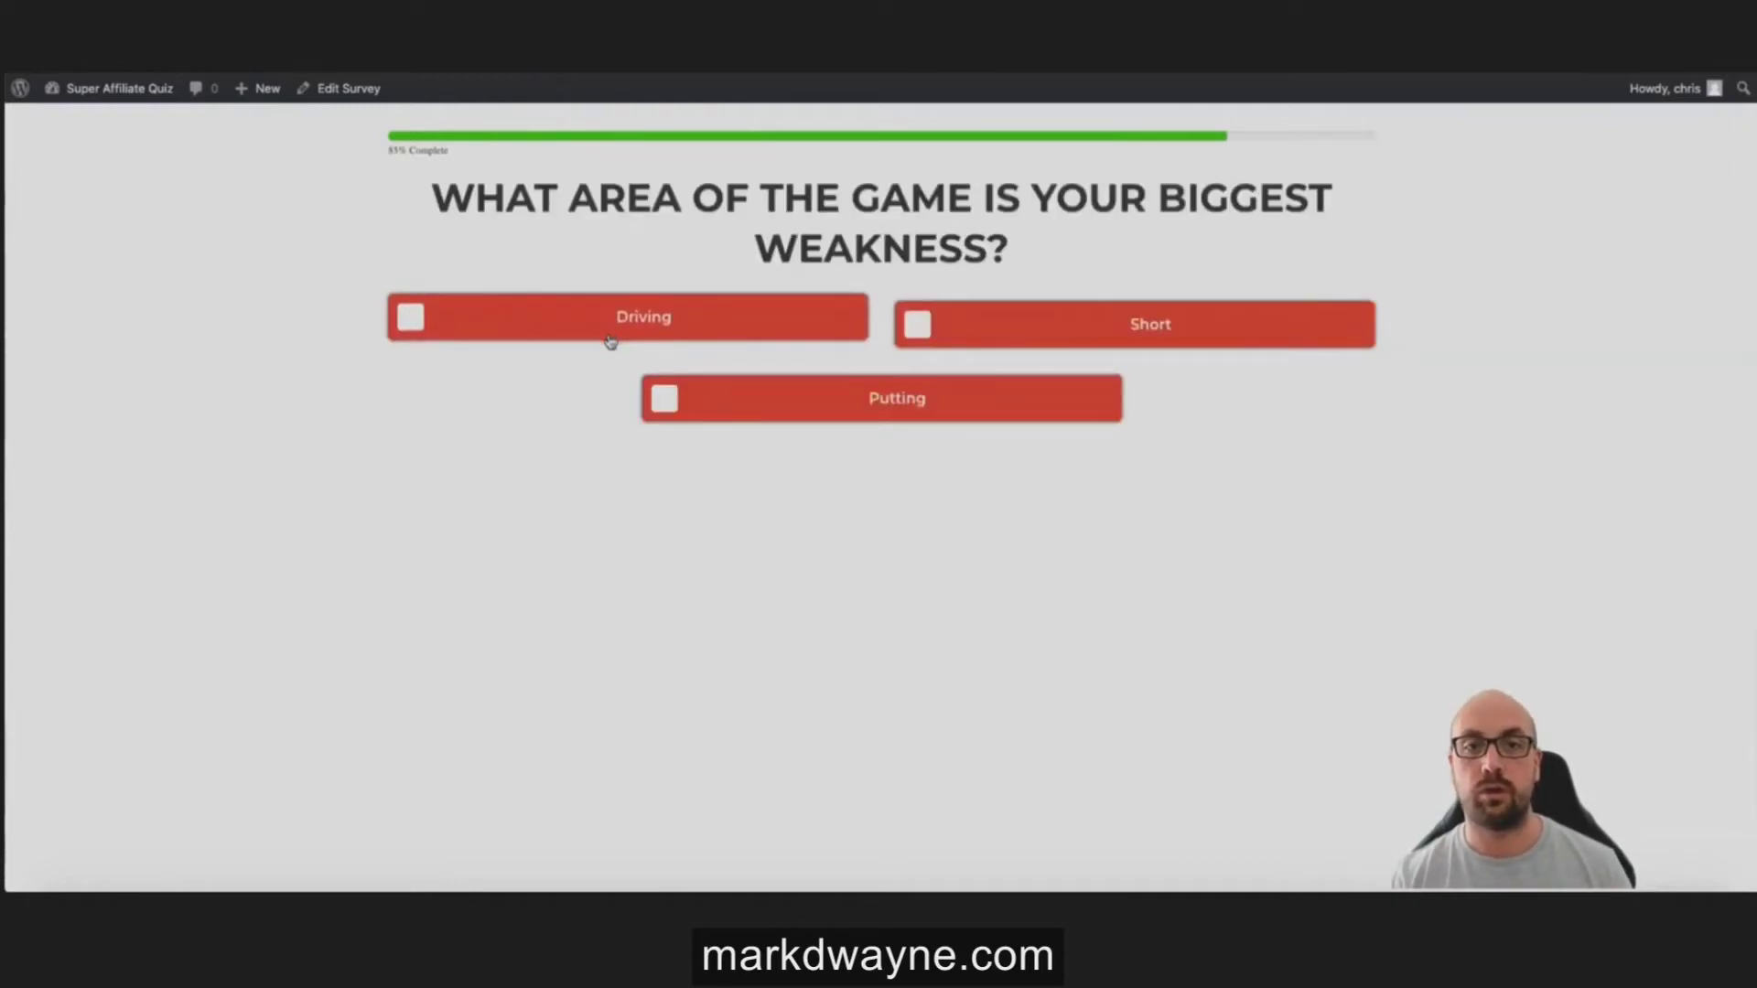
left_click(610, 339)
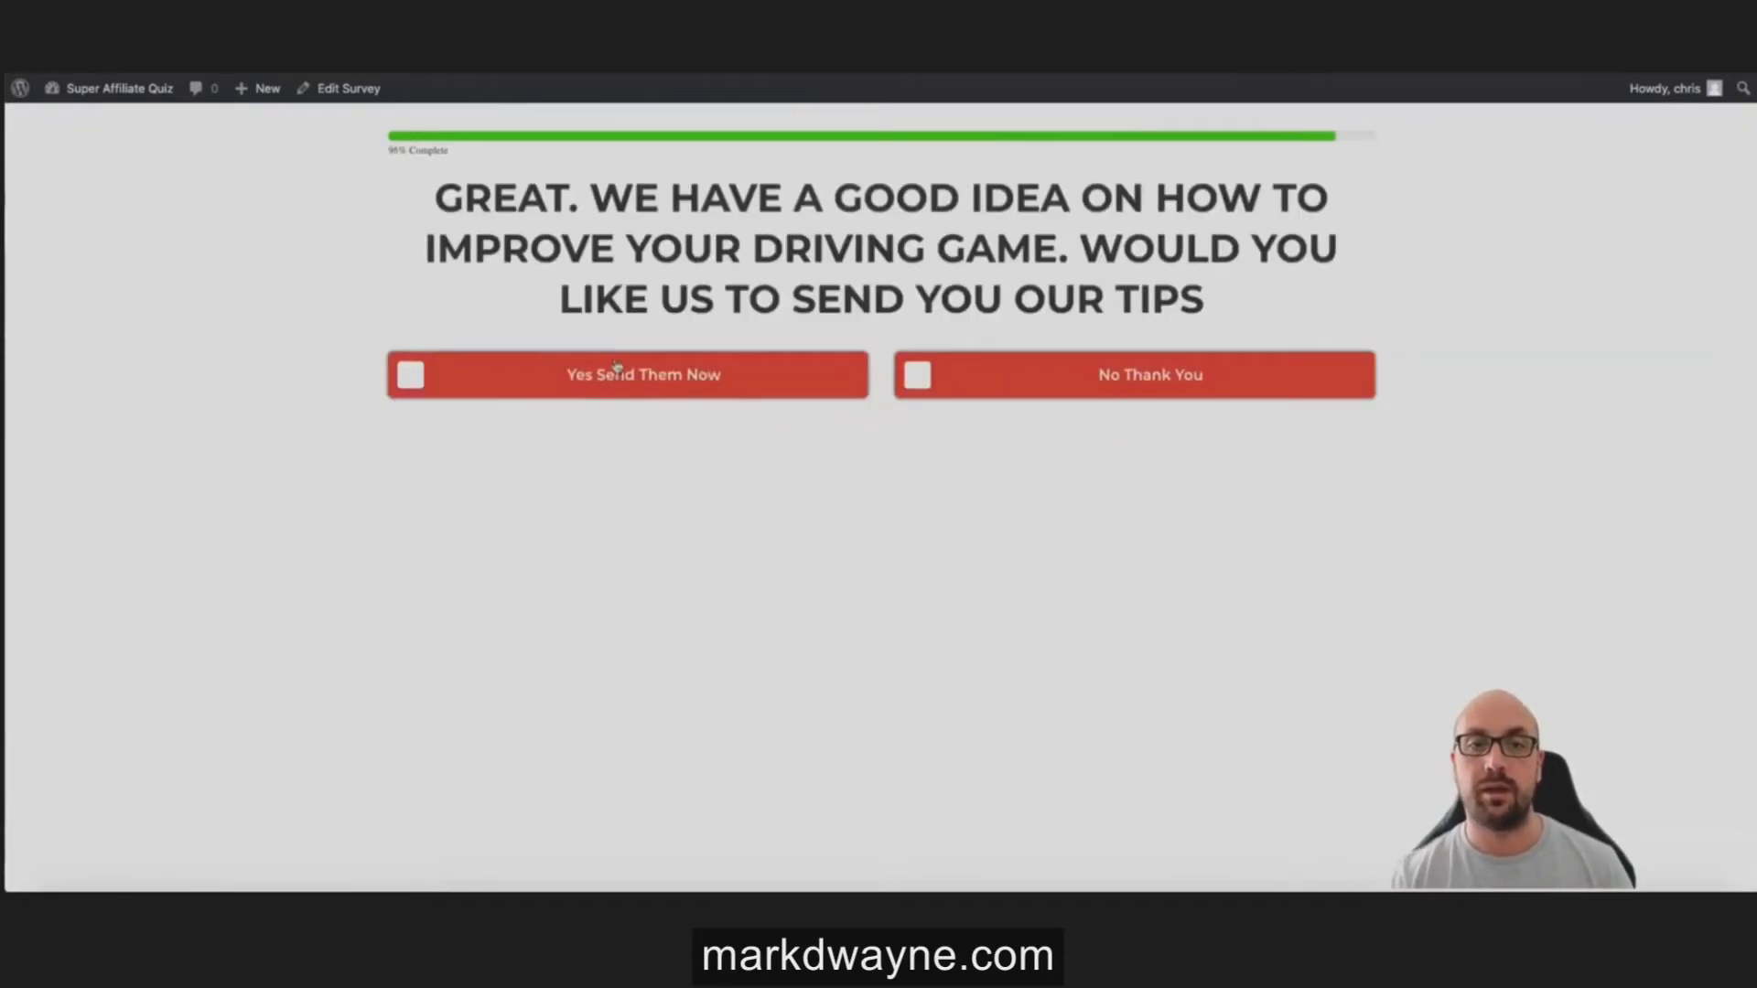
left_click(612, 382)
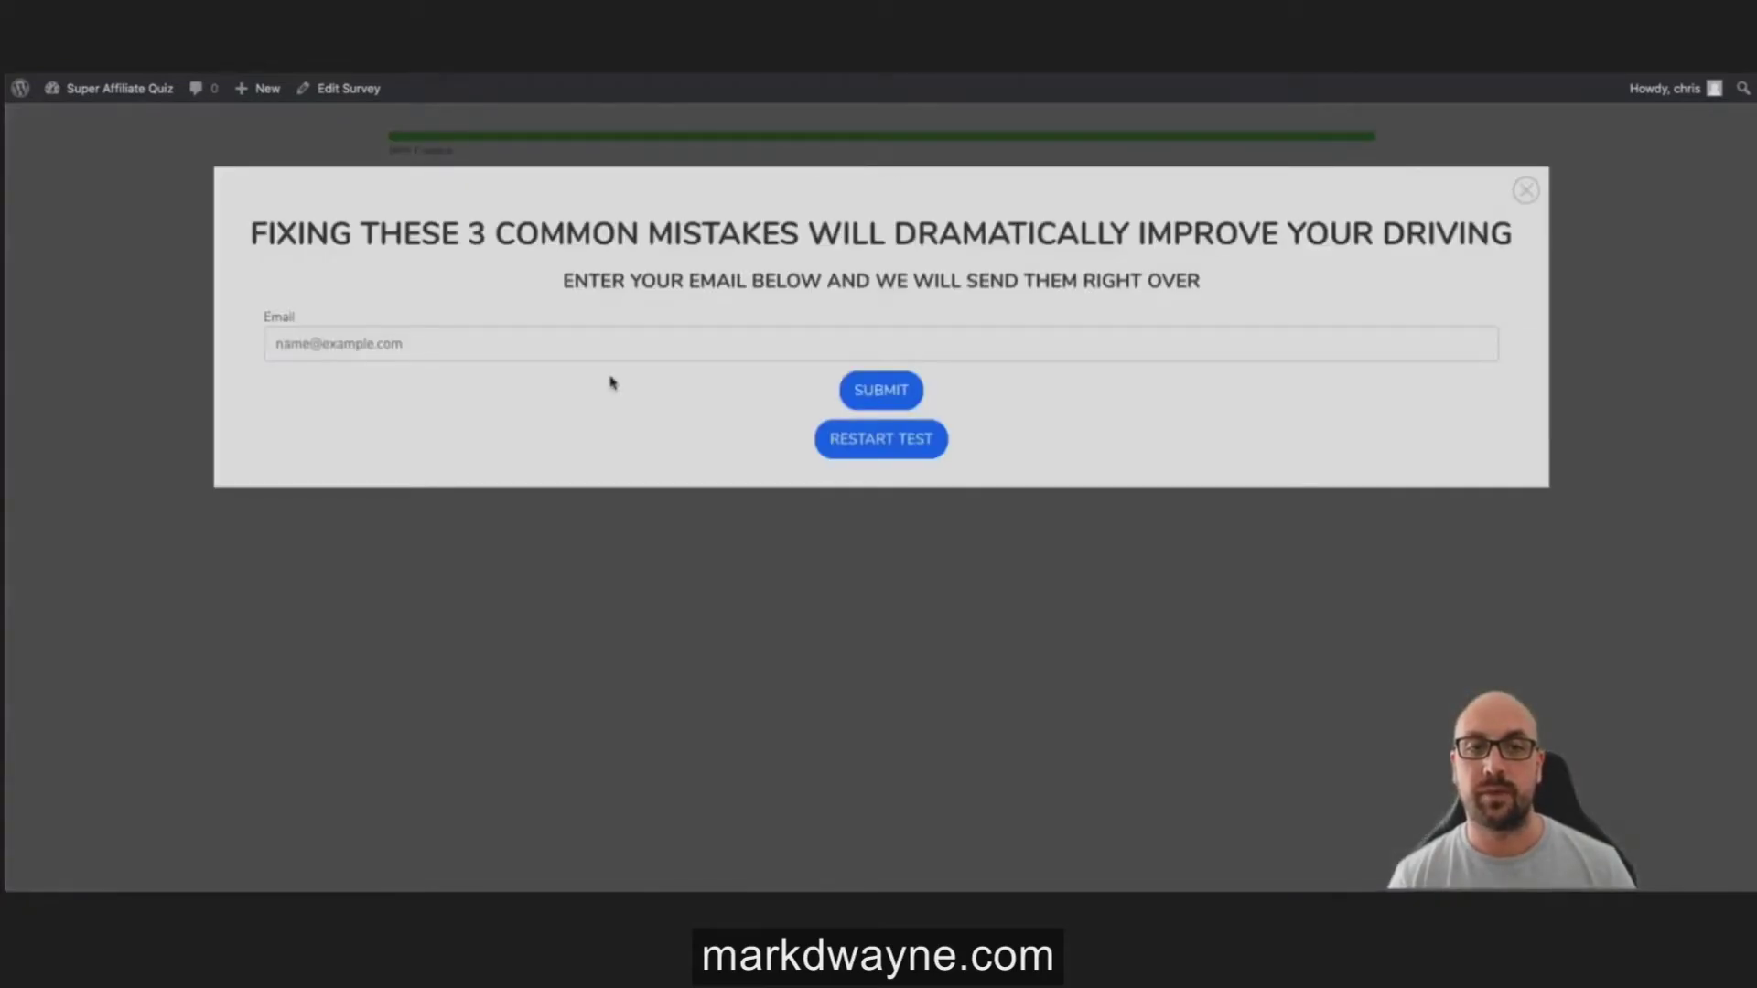
left_click(589, 346)
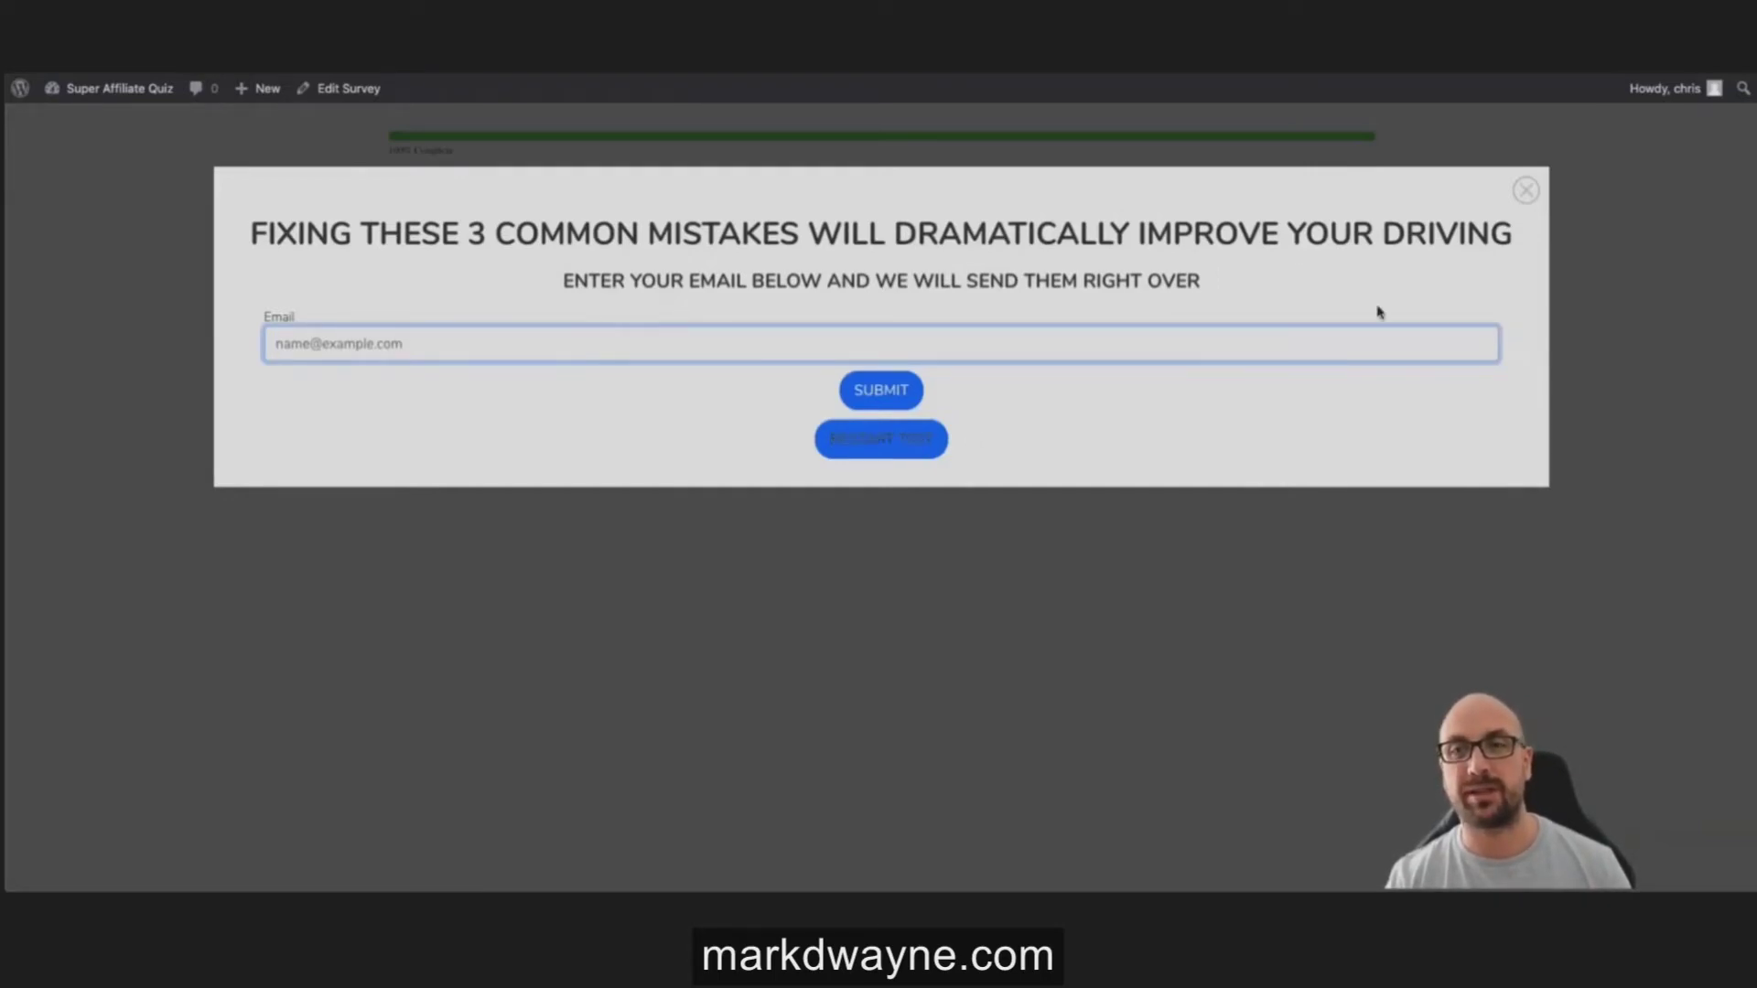
left_click(1525, 191)
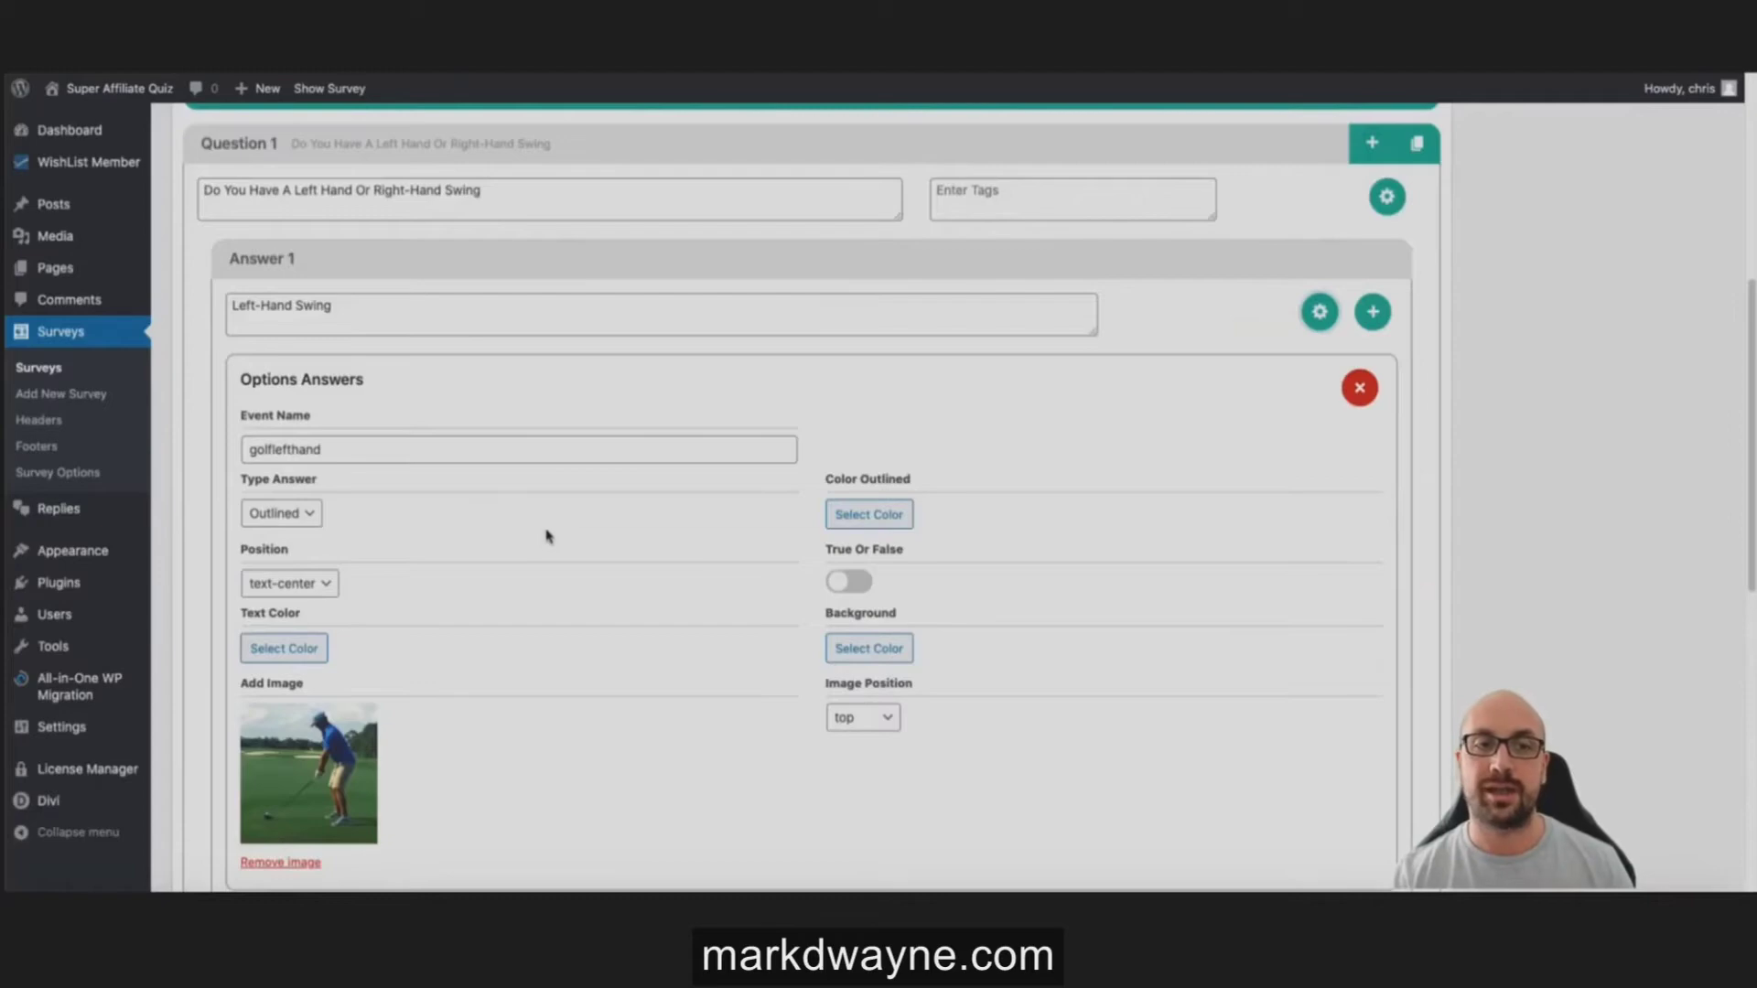
scroll(547, 535, "down", 1)
Step: Select the Left-Hand Swing answer's golflefthand event name
left_click(371, 419)
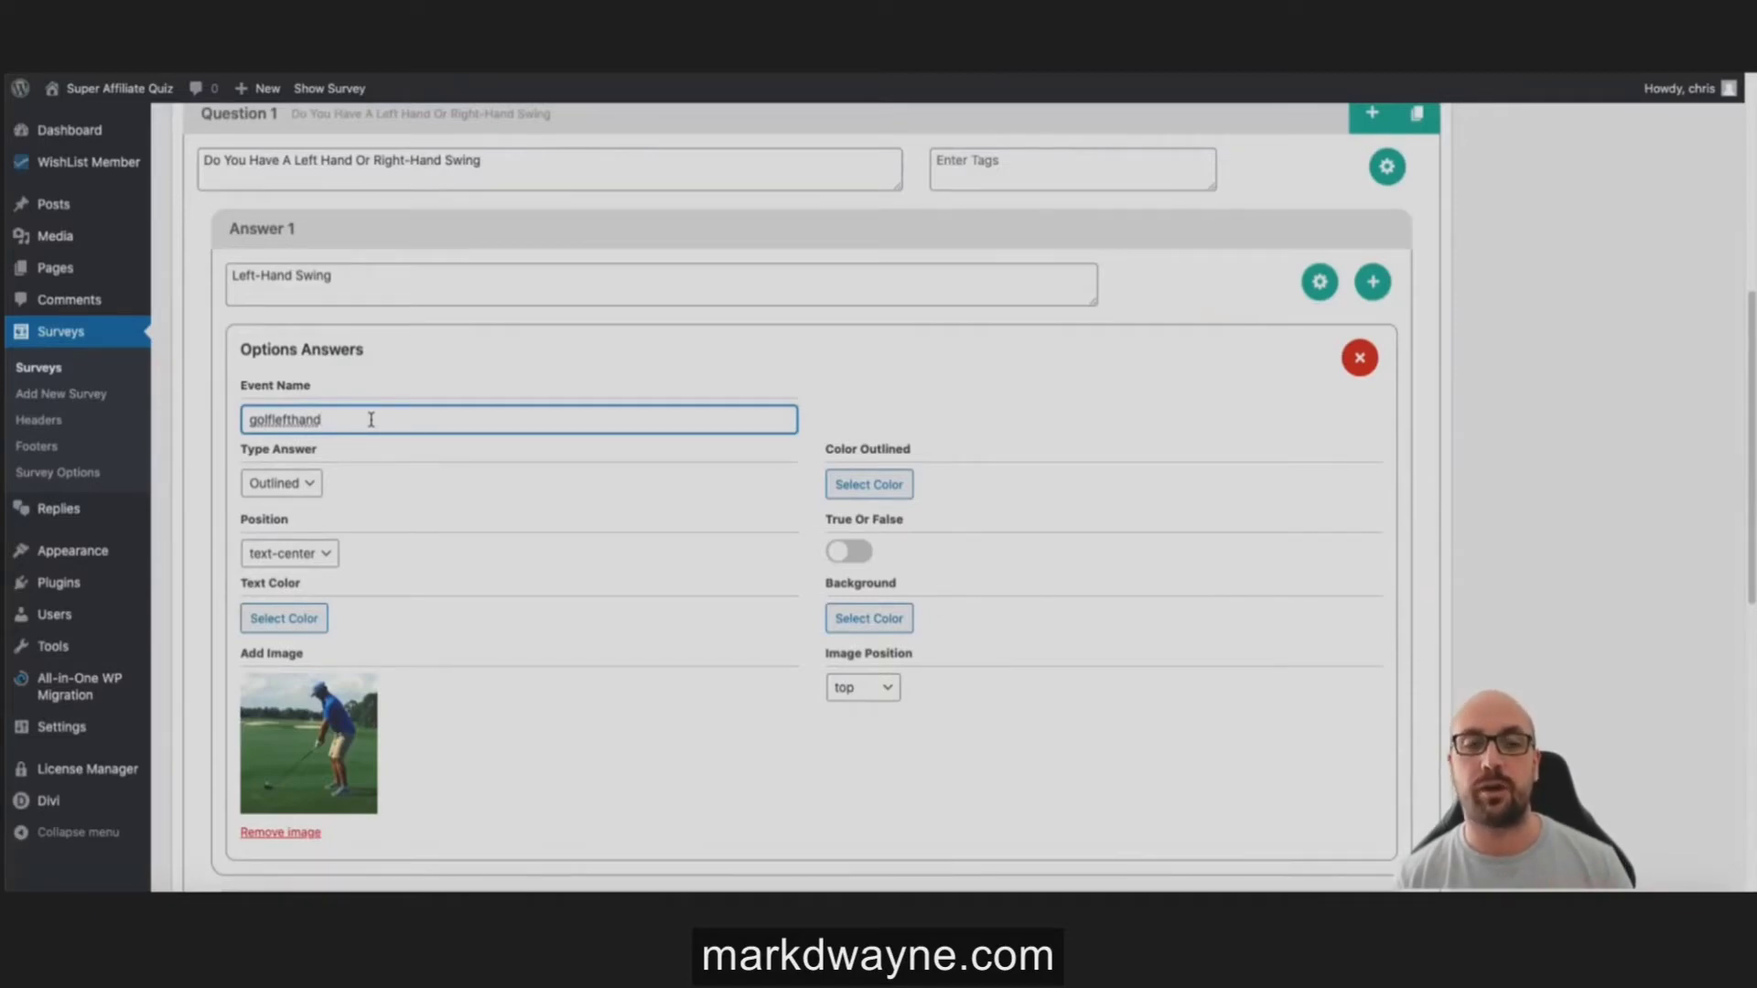
left_click_drag(337, 424, 262, 424)
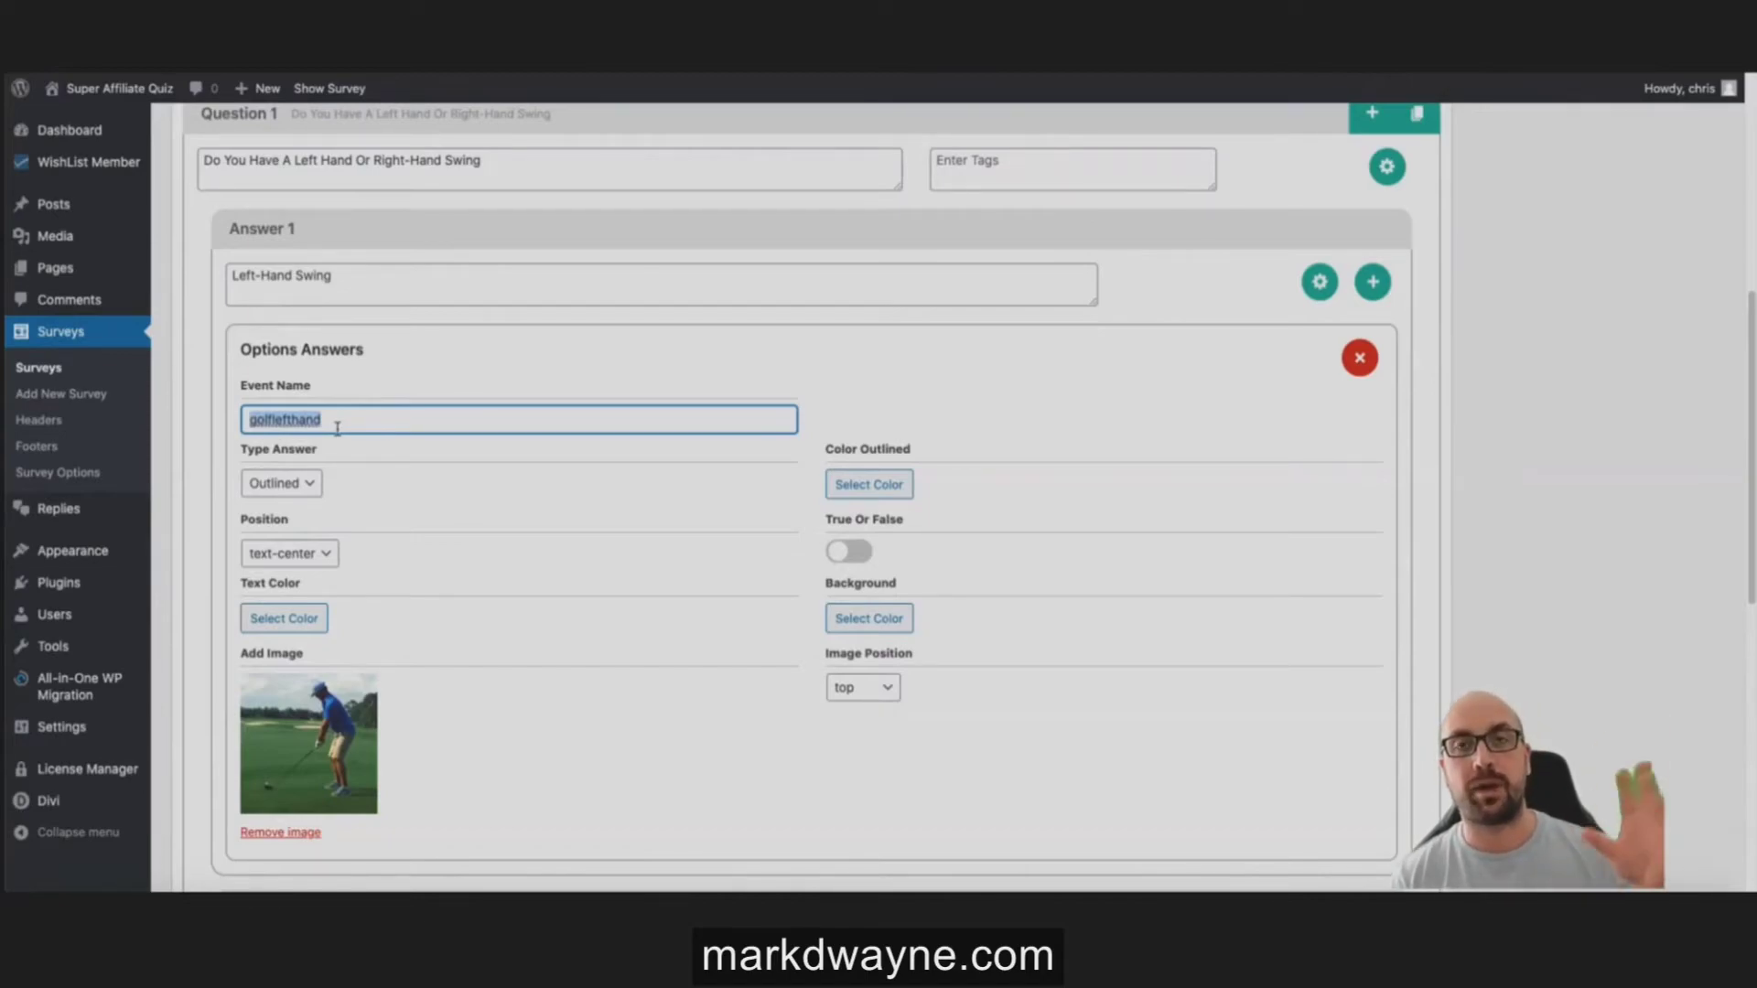
scroll(430, 425, "down", 5)
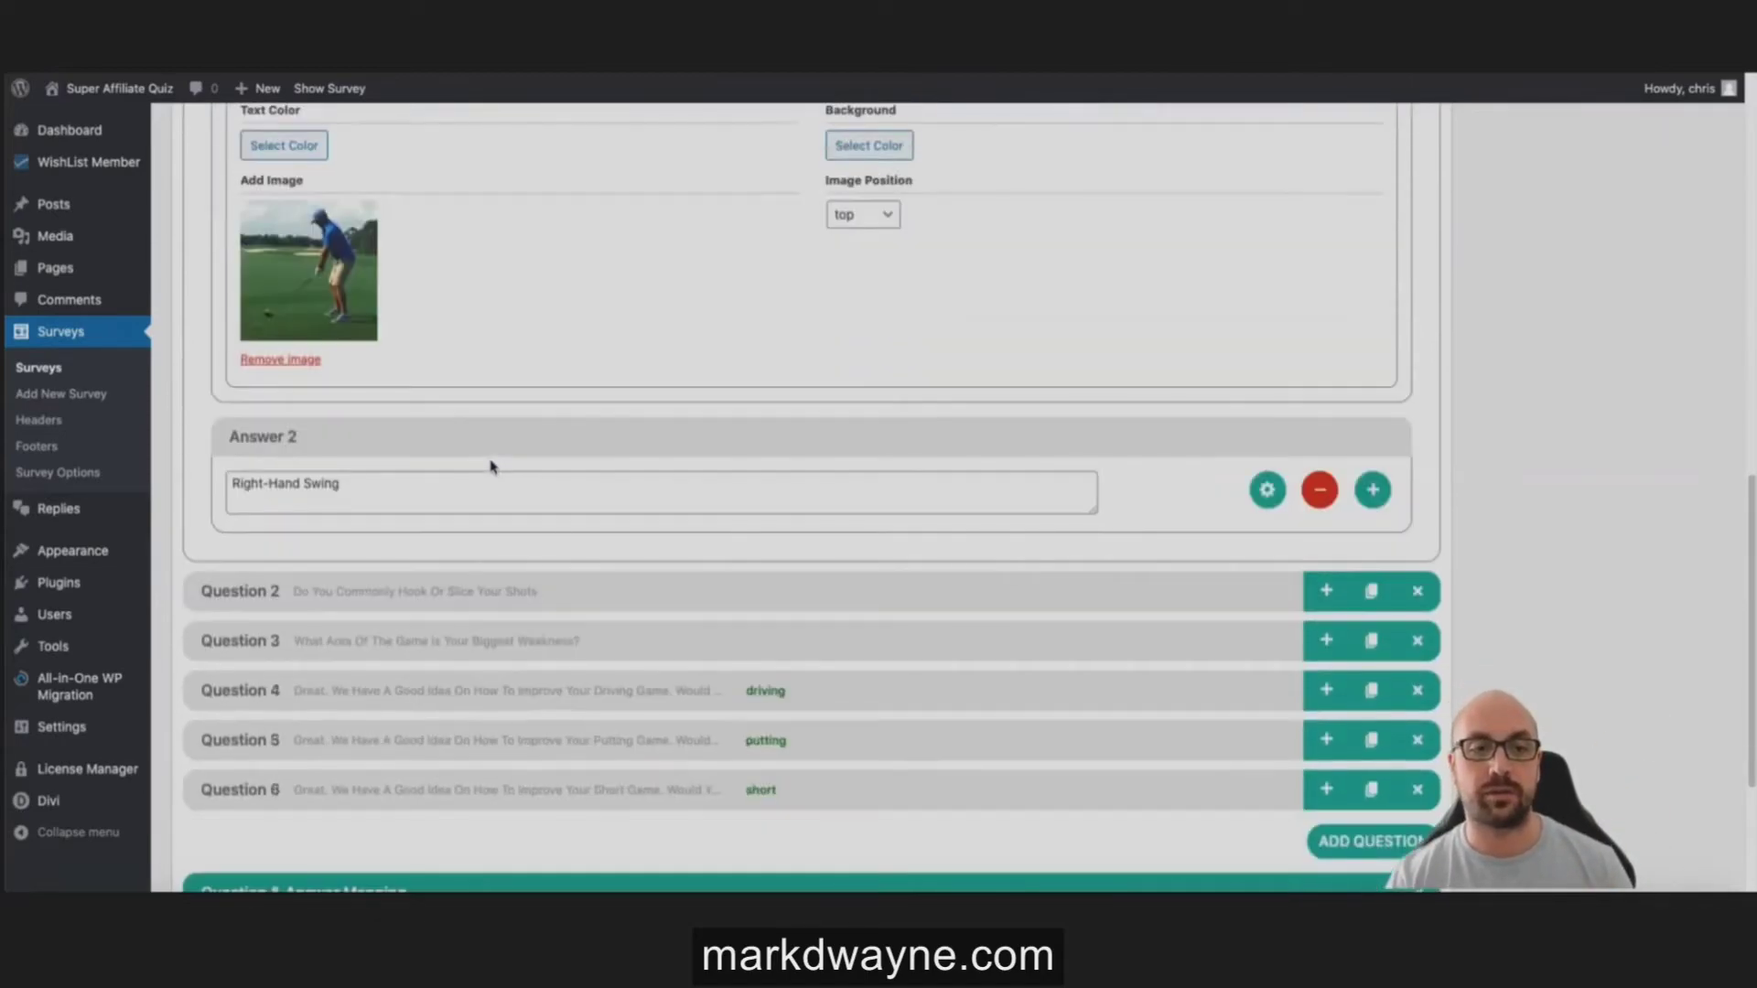
scroll(640, 644, "down", 1)
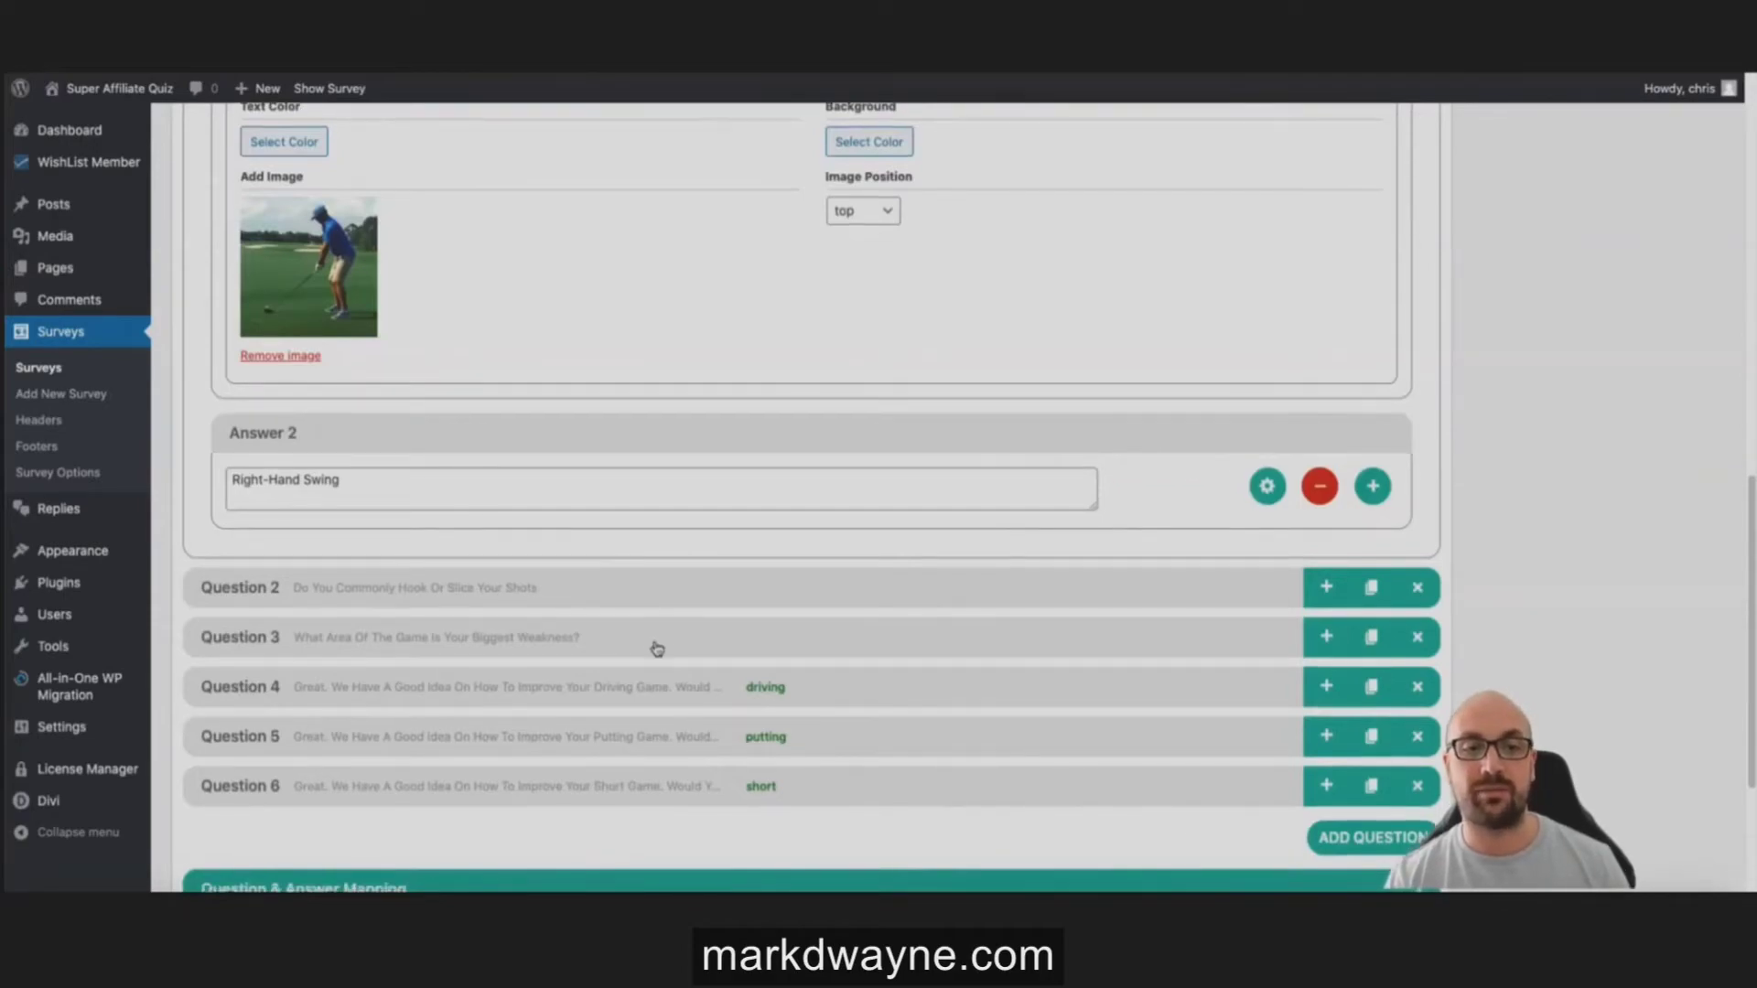
Step: Give Question 2's Hook answer the event name 'hookshots'
left_click(618, 596)
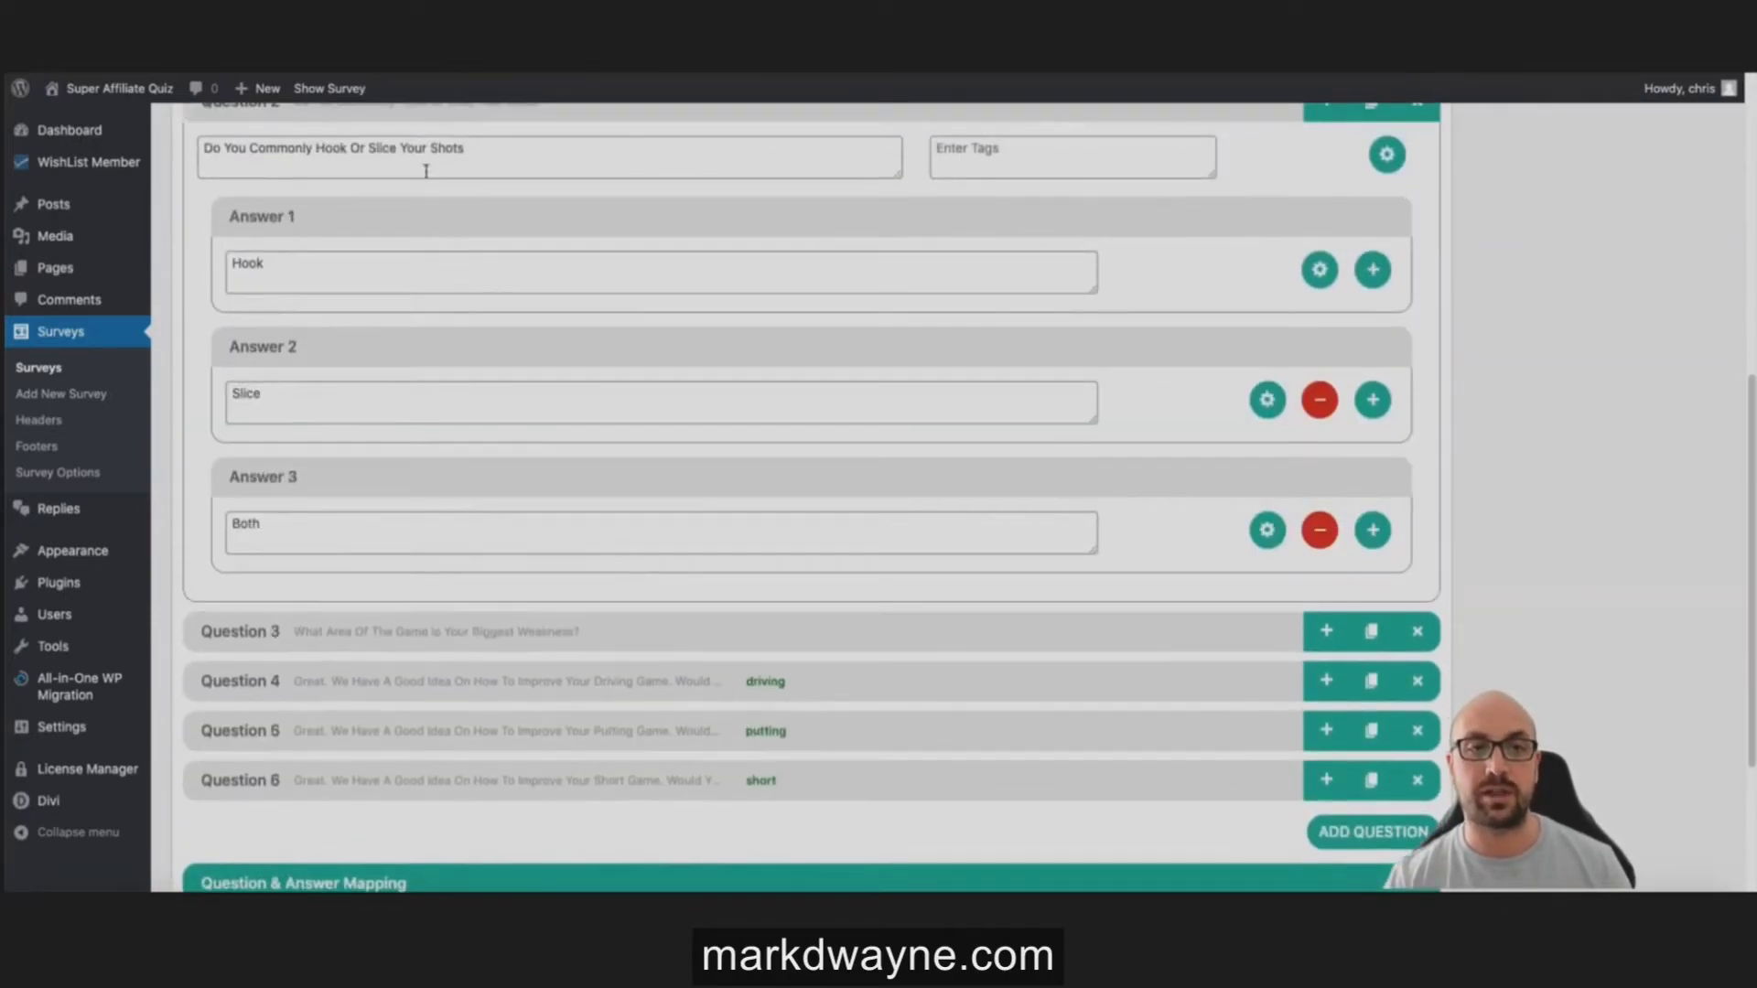
left_click(1318, 269)
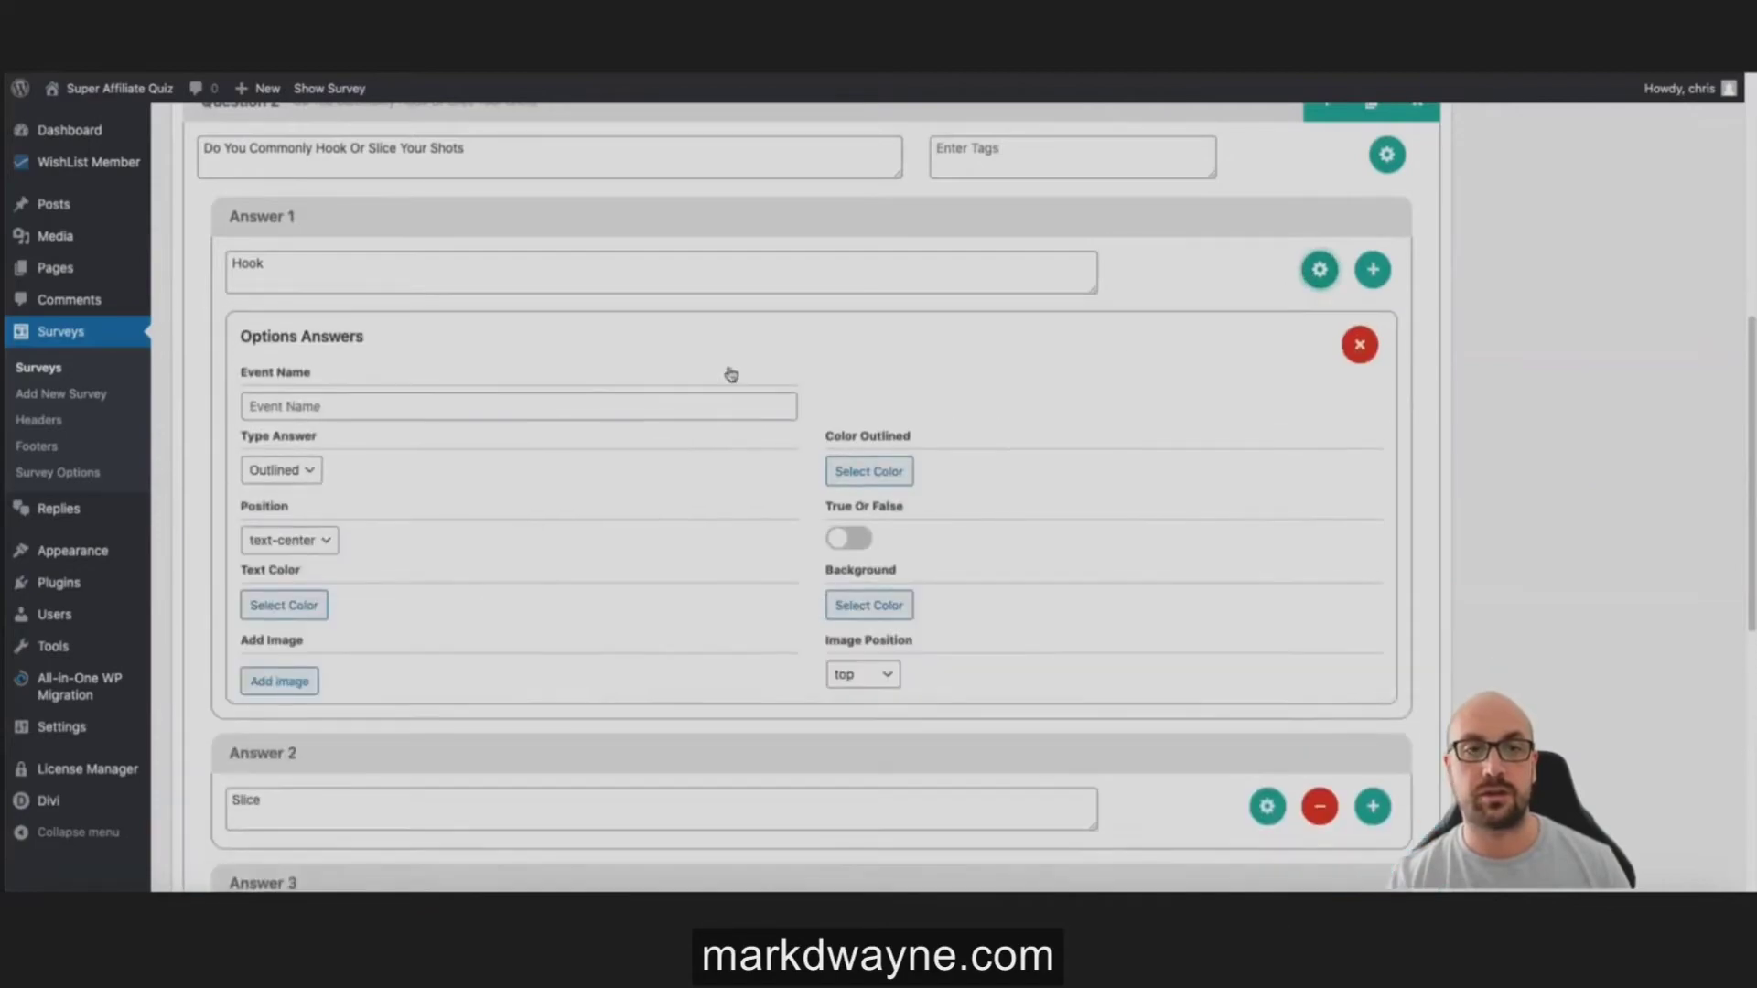
left_click(304, 412)
type("hookshots")
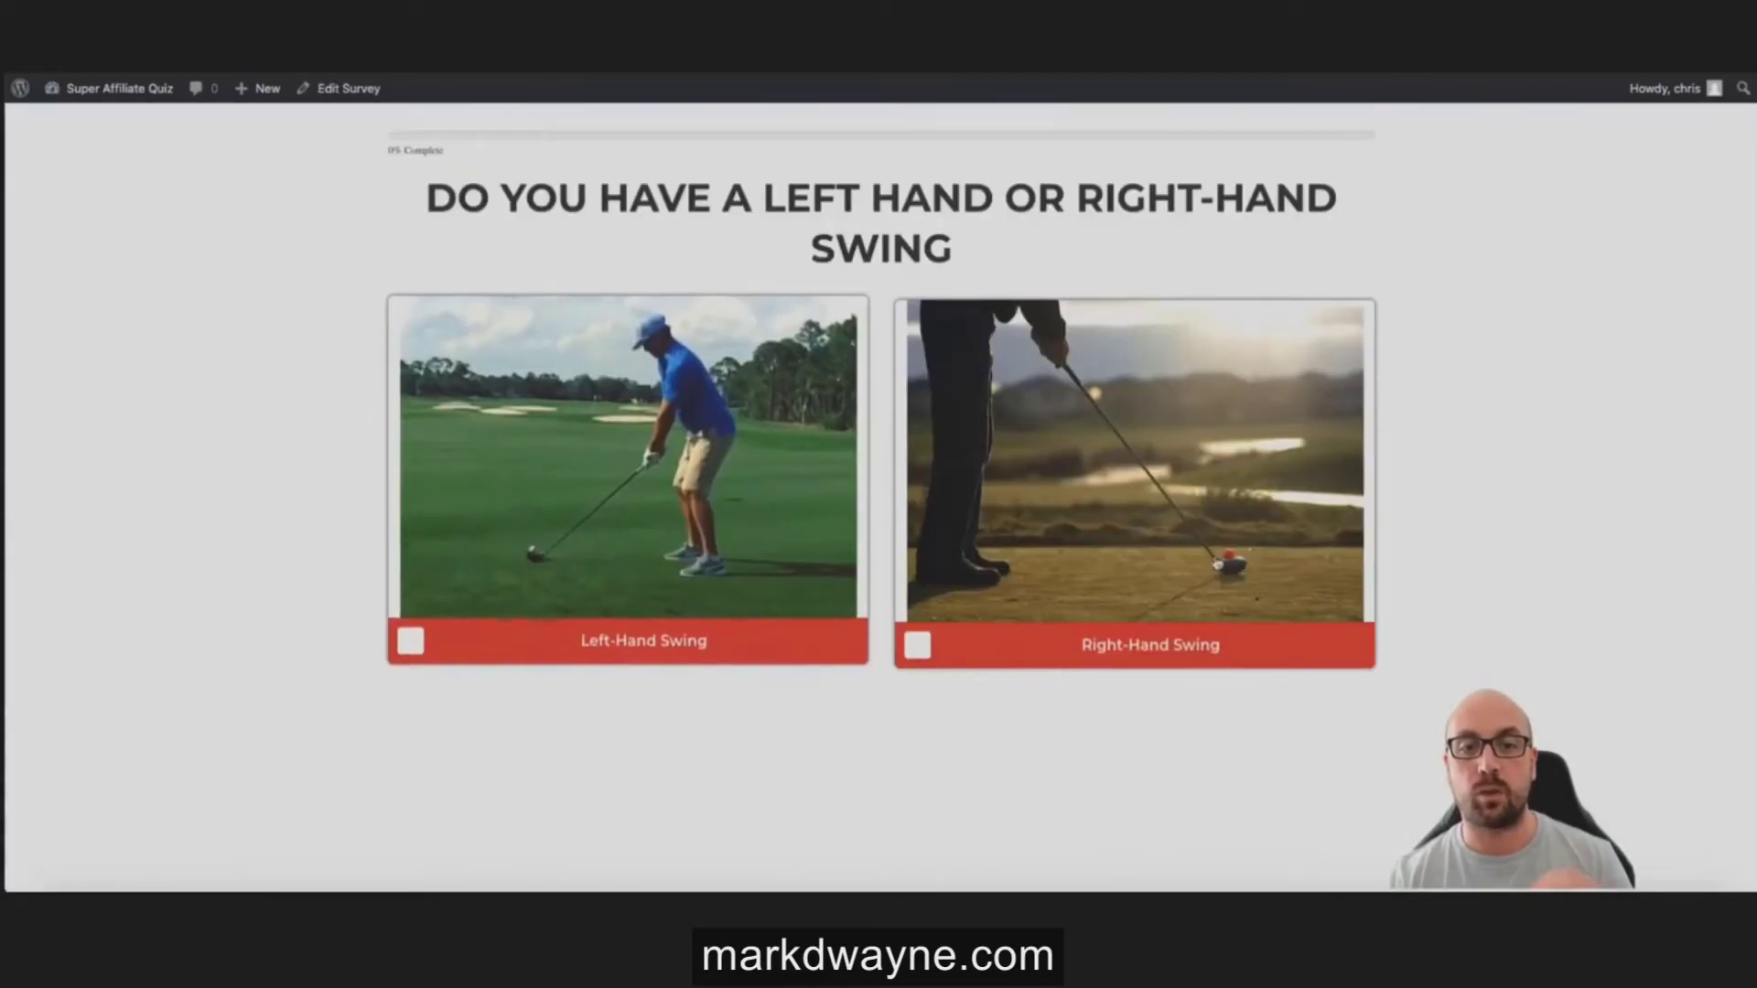
Step: Test the live quiz by picking Right-Hand Swing
left_click(1217, 565)
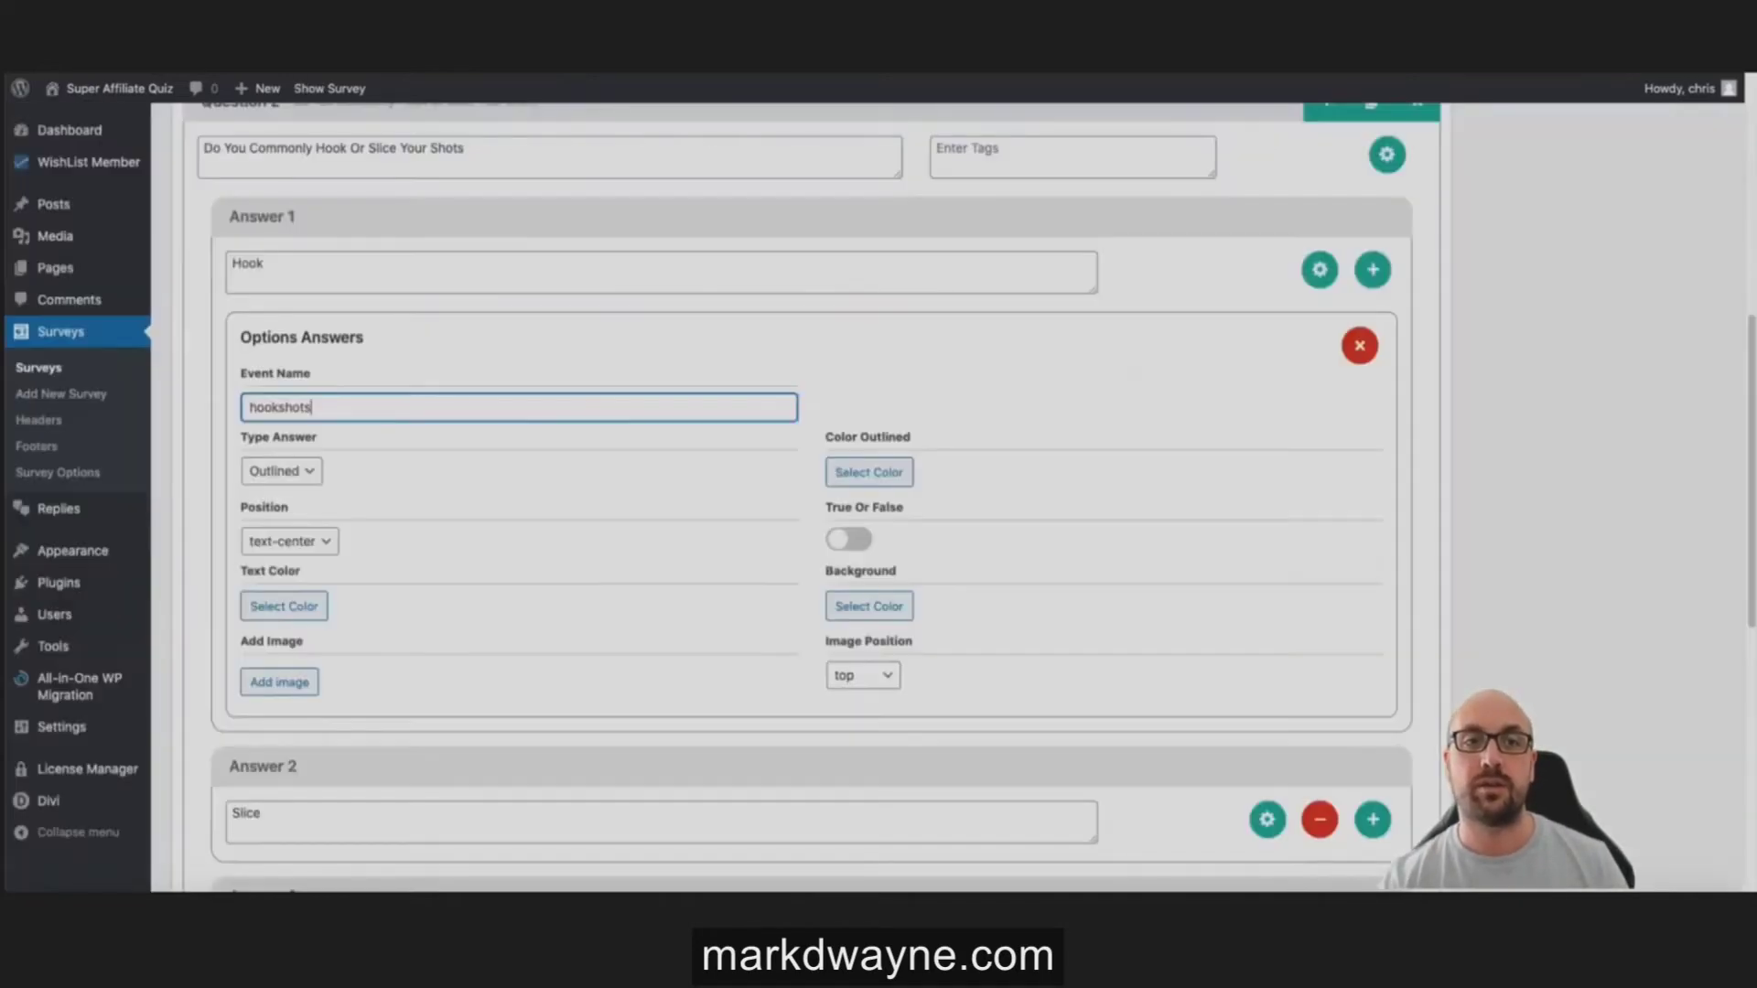
scroll(714, 439, "down", 4)
scroll(705, 430, "up", 4)
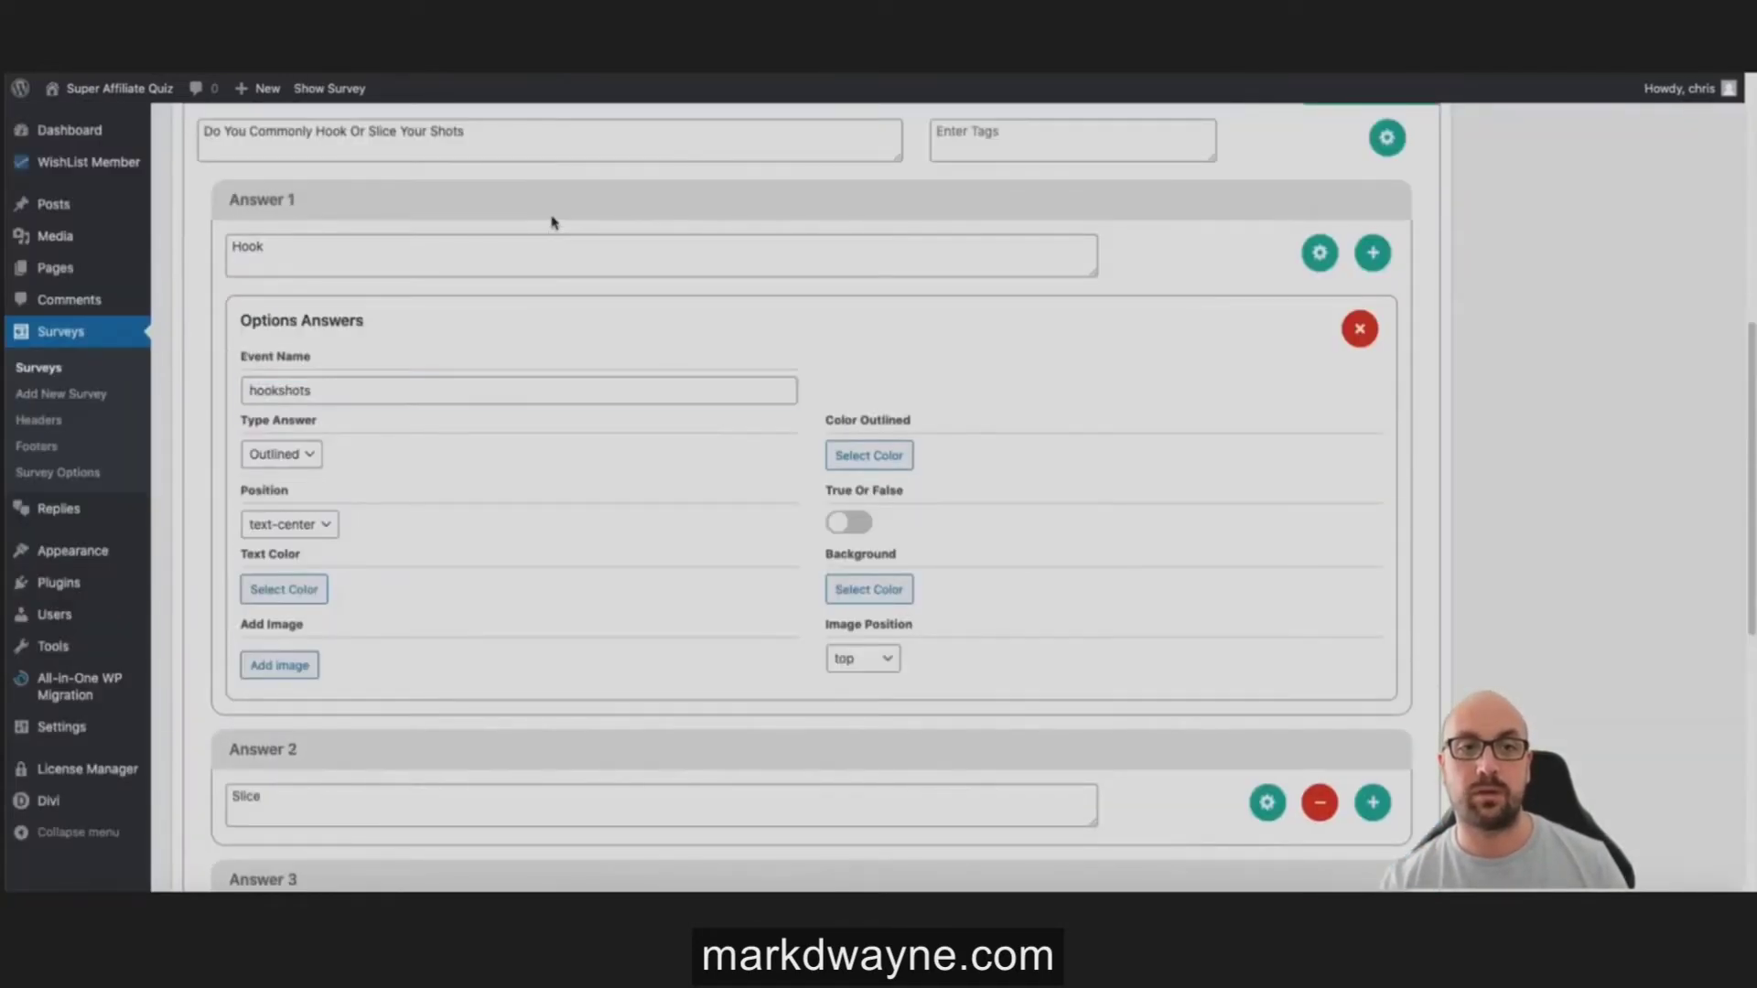
scroll(549, 224, "up", 4)
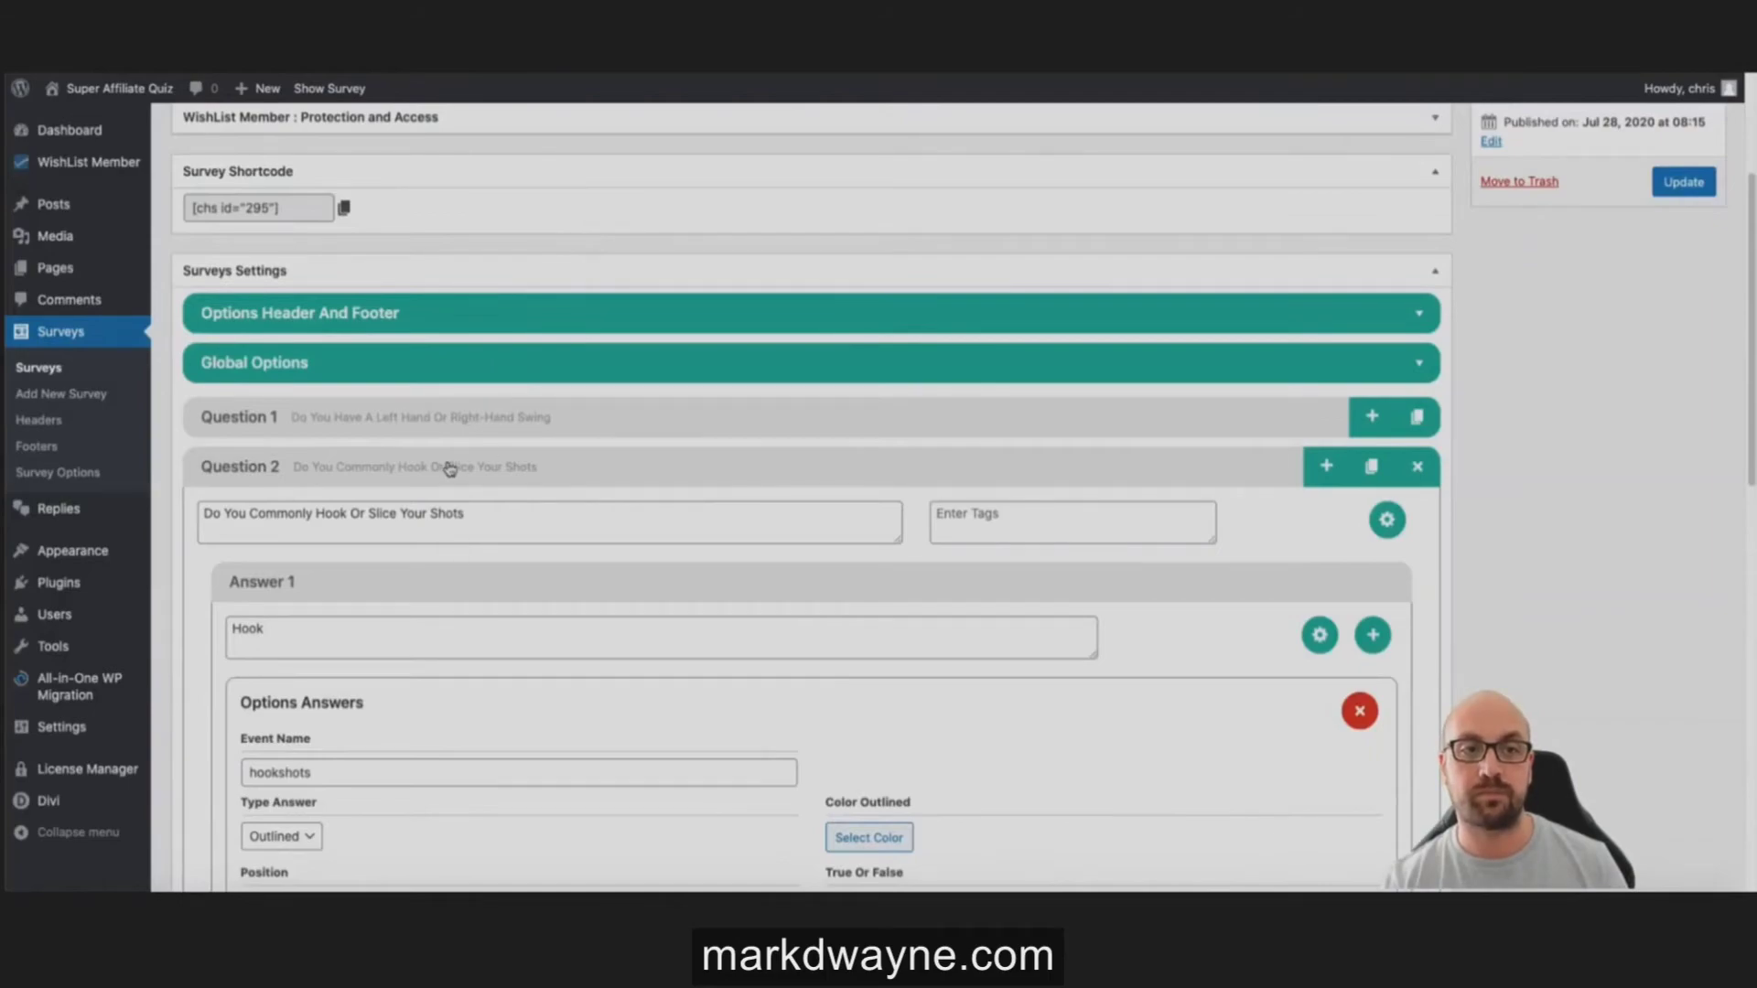
Step: Collapse Question 2 back into the question list
left_click(451, 467)
scroll(717, 495, "down", 1)
scroll(723, 489, "down", 1)
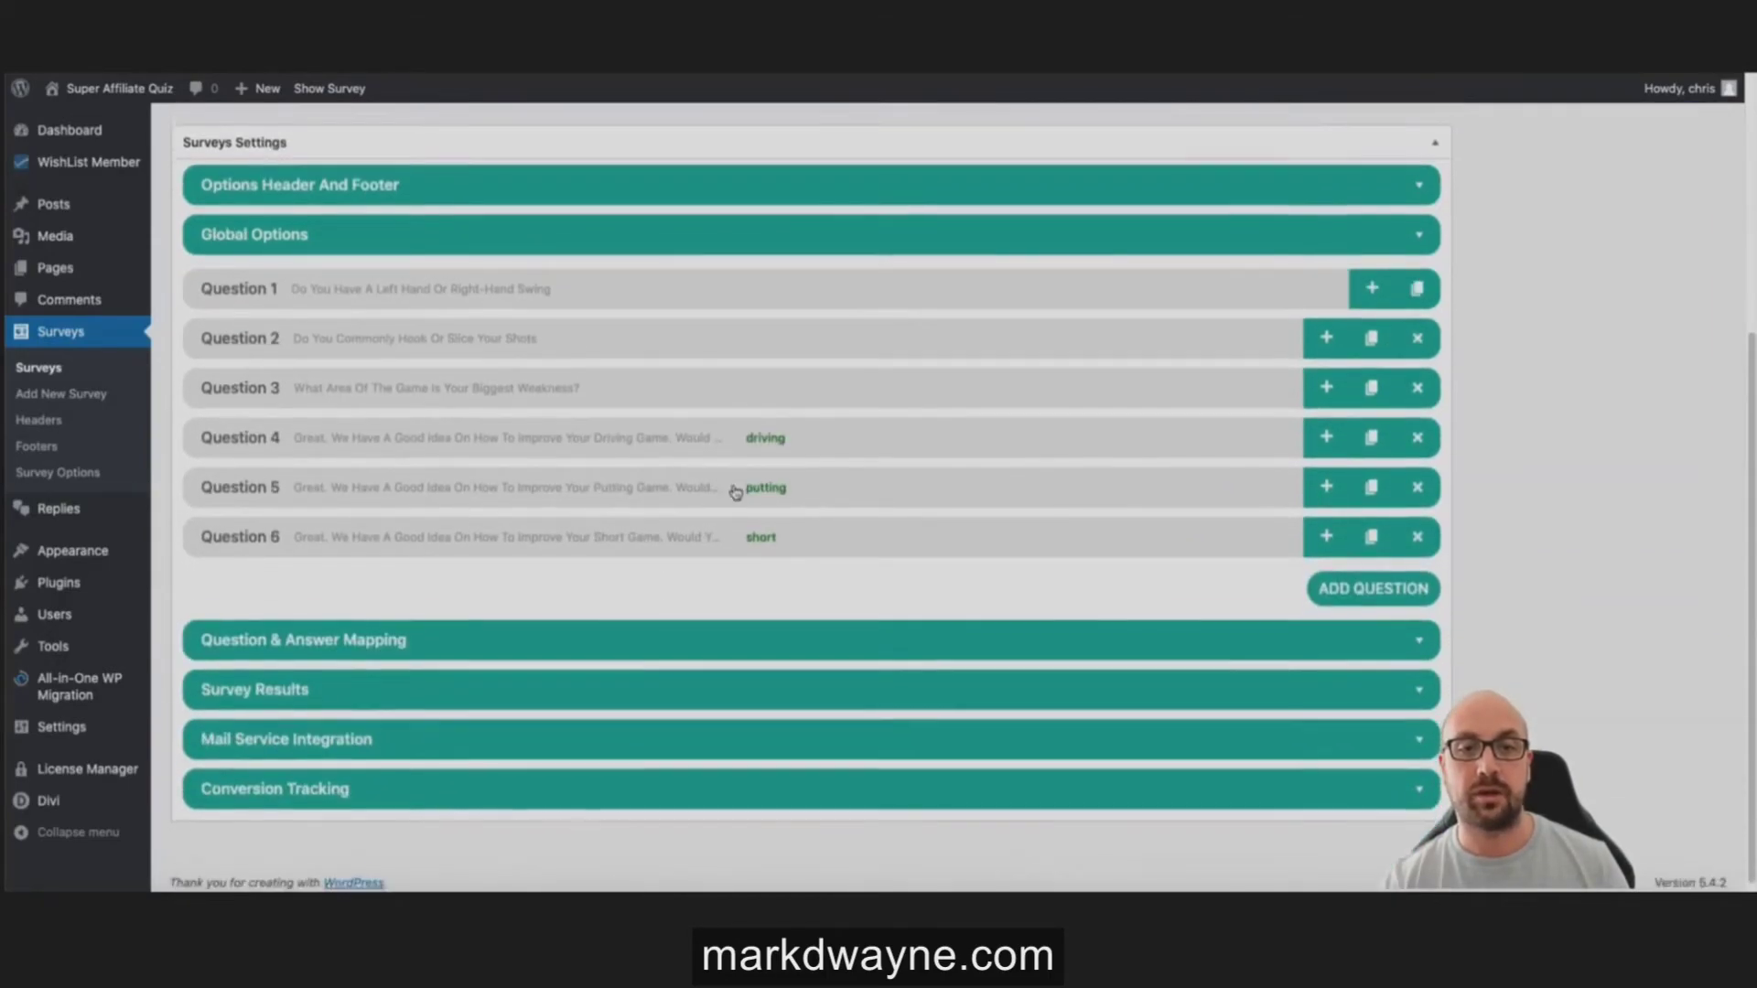
Step: Expand the Question & Answer Mapping and browse the tree, toggling the swing question's branches
left_click(586, 629)
scroll(869, 585, "down", 1)
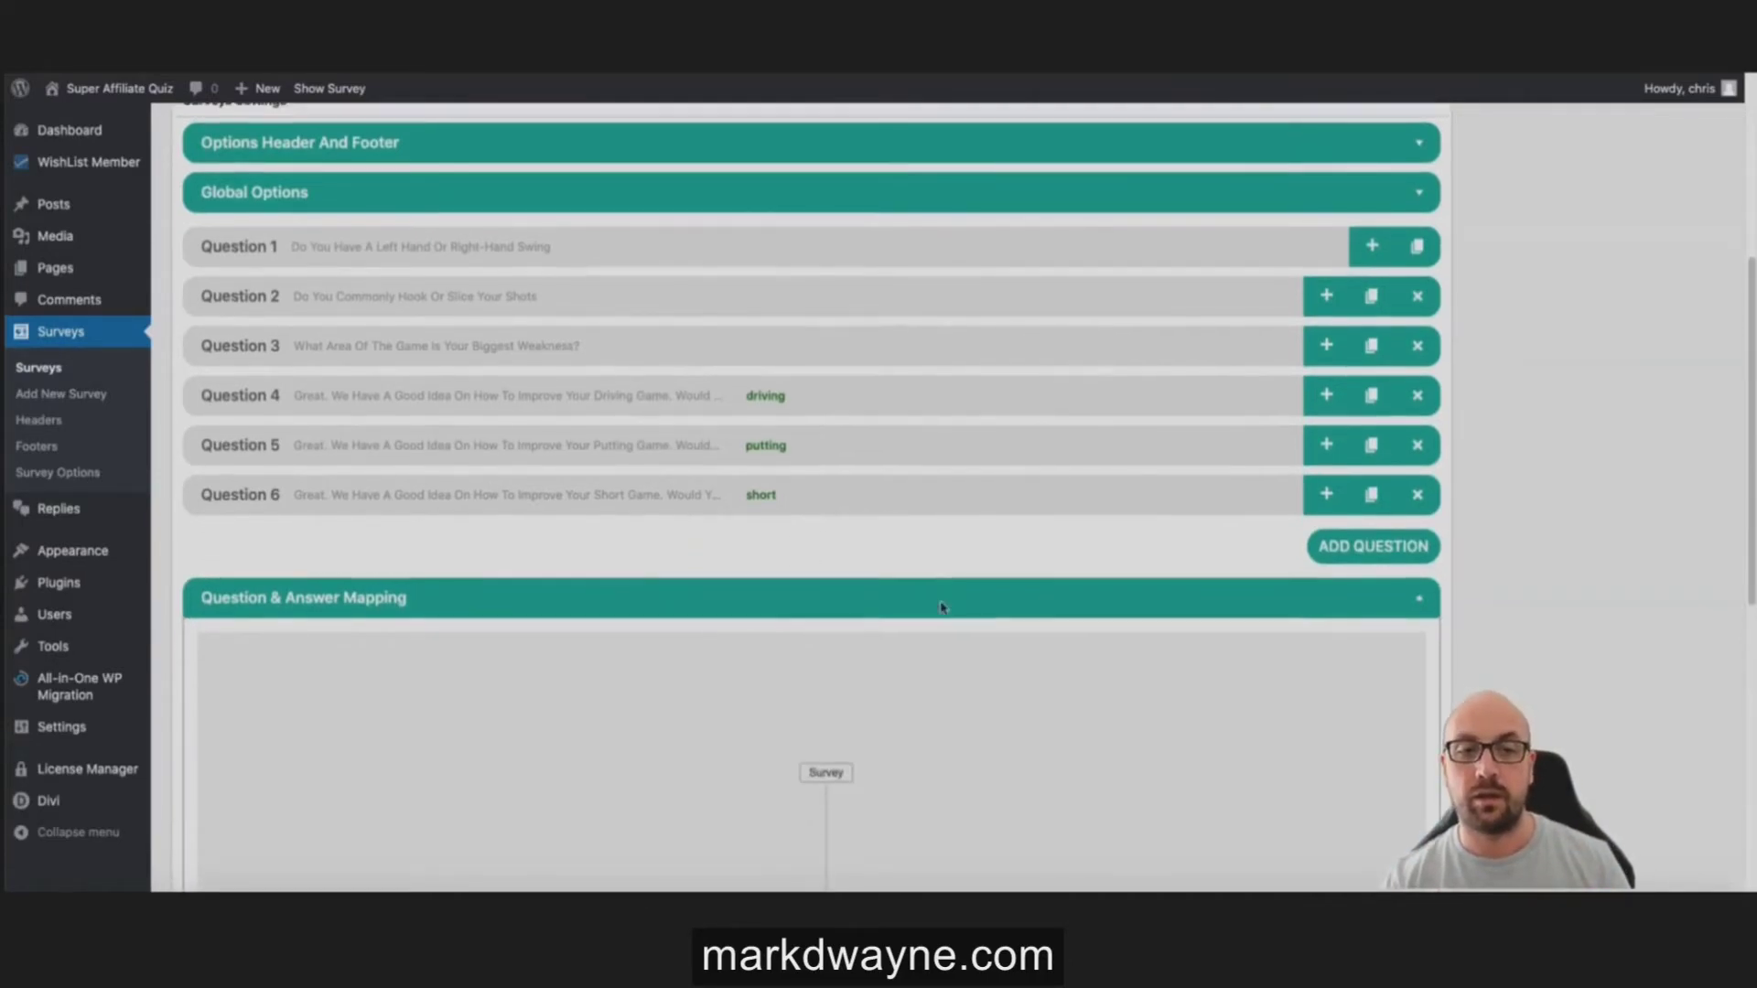
scroll(941, 607, "down", 3)
scroll(915, 512, "down", 5)
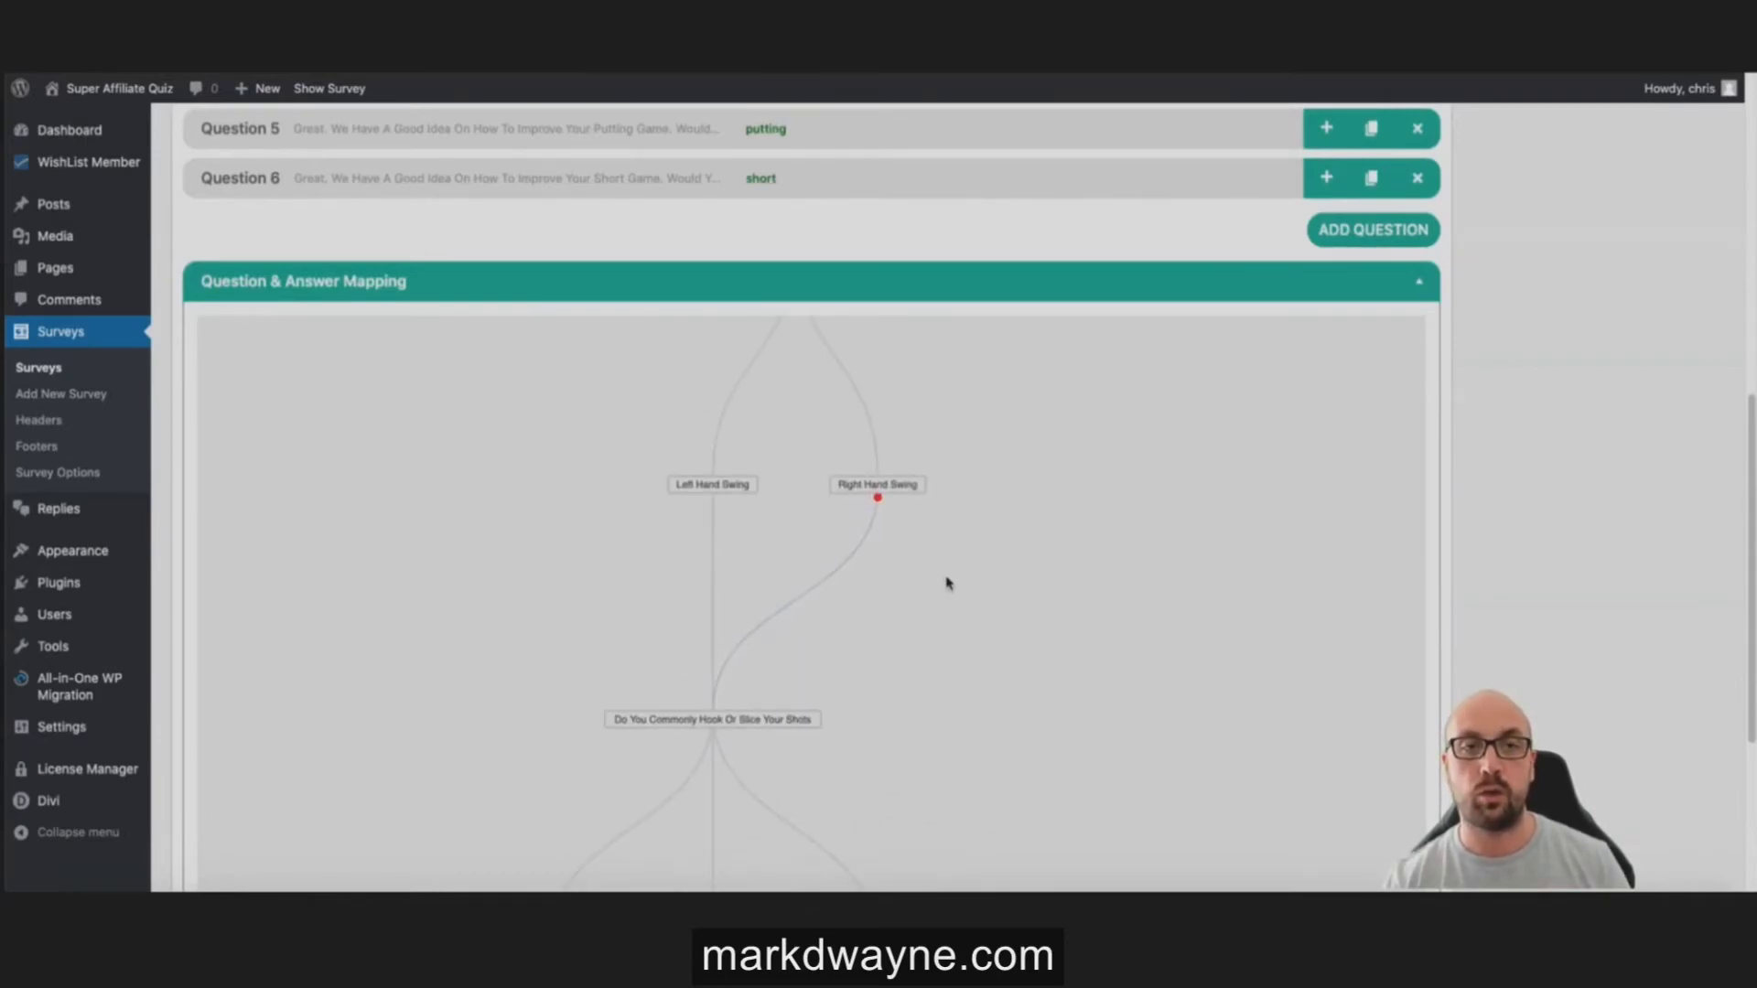
scroll(947, 582, "up", 2)
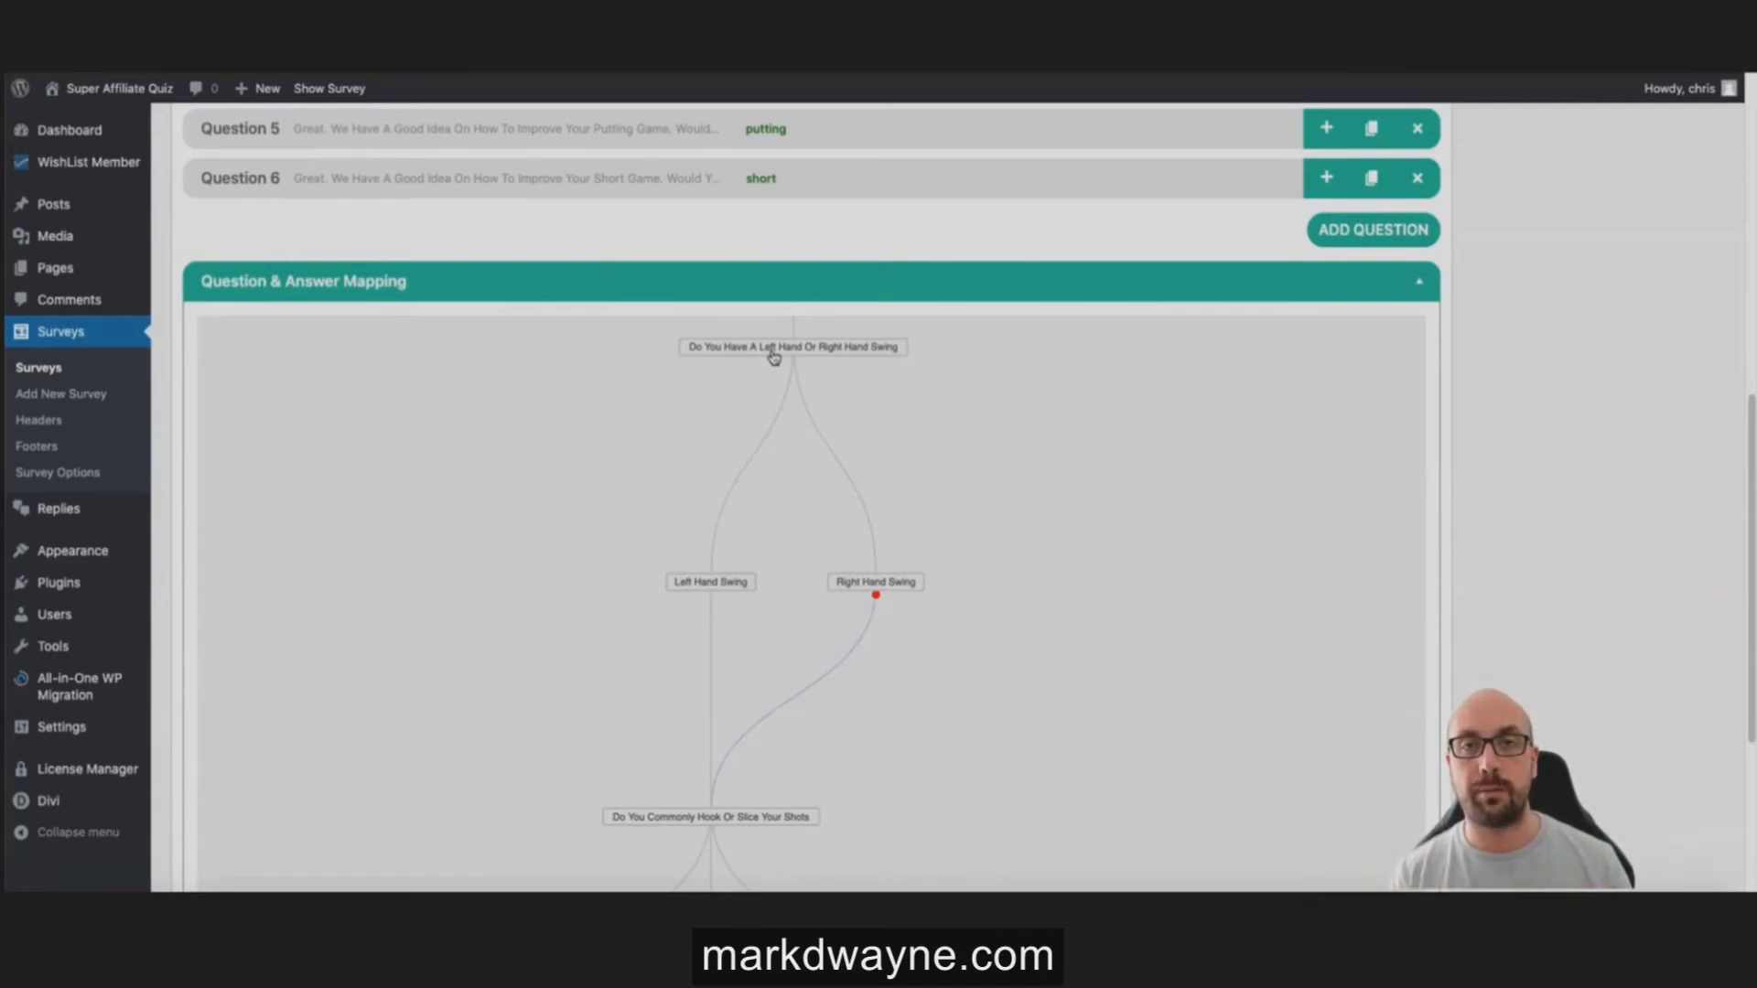
scroll(965, 628, "down", 3)
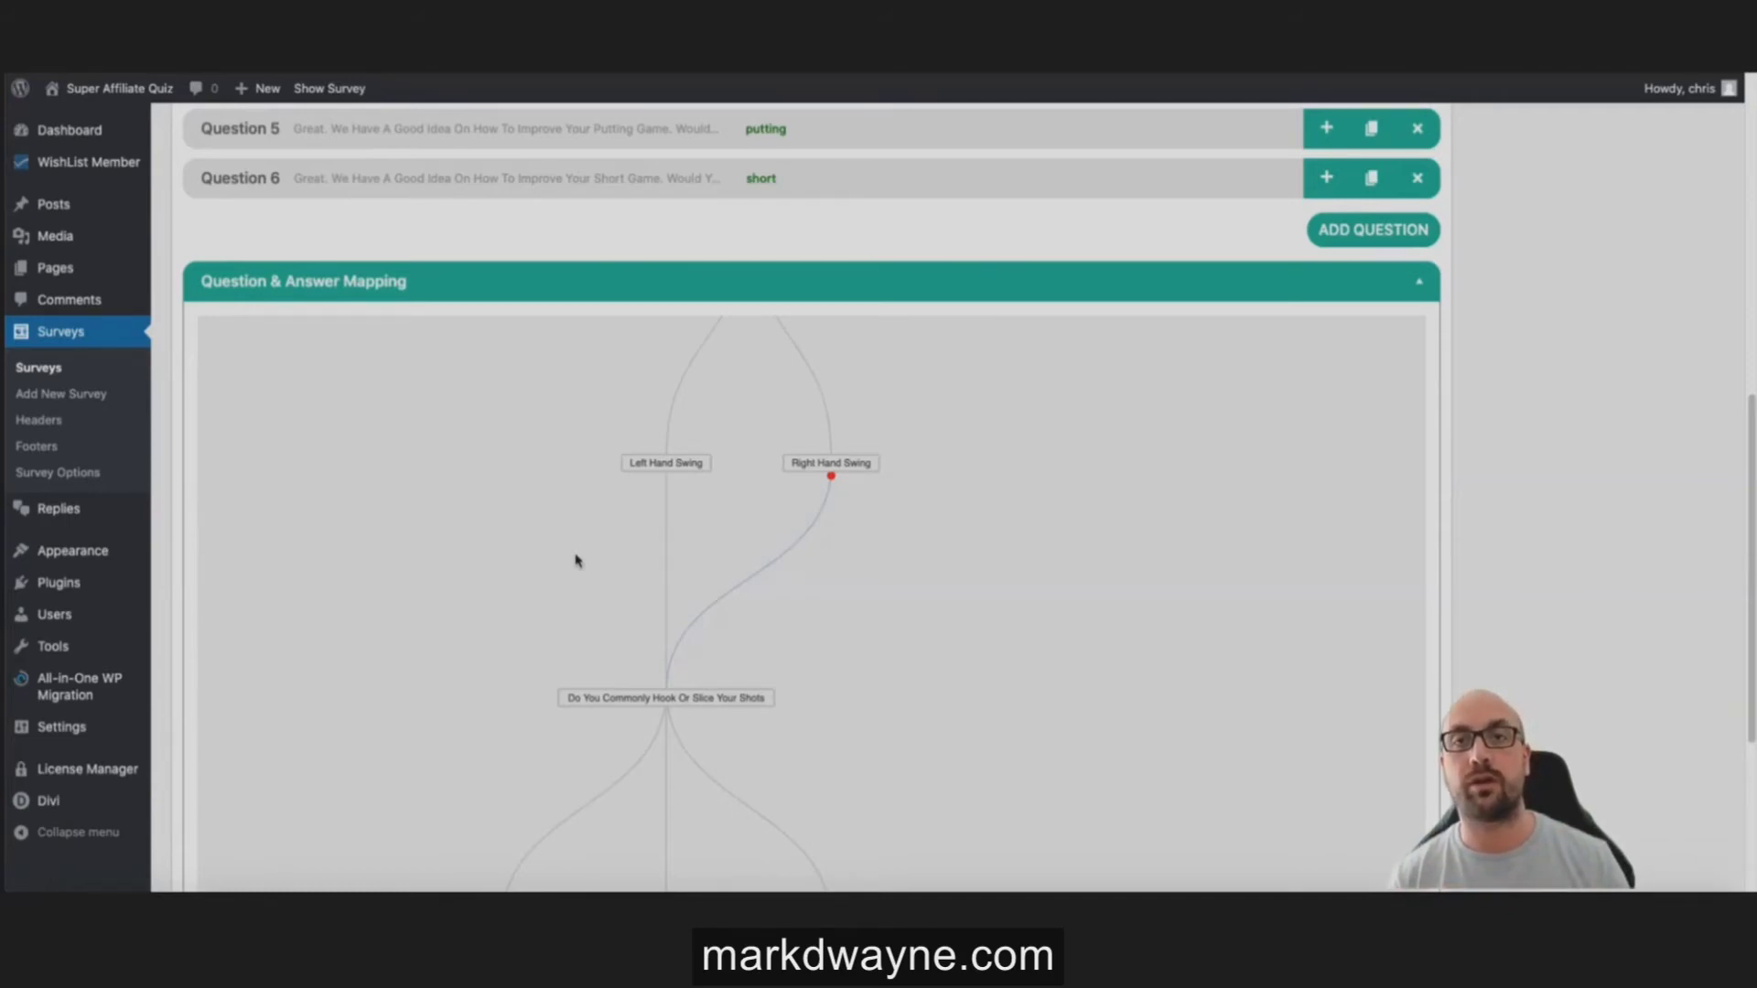
scroll(887, 635, "up", 5)
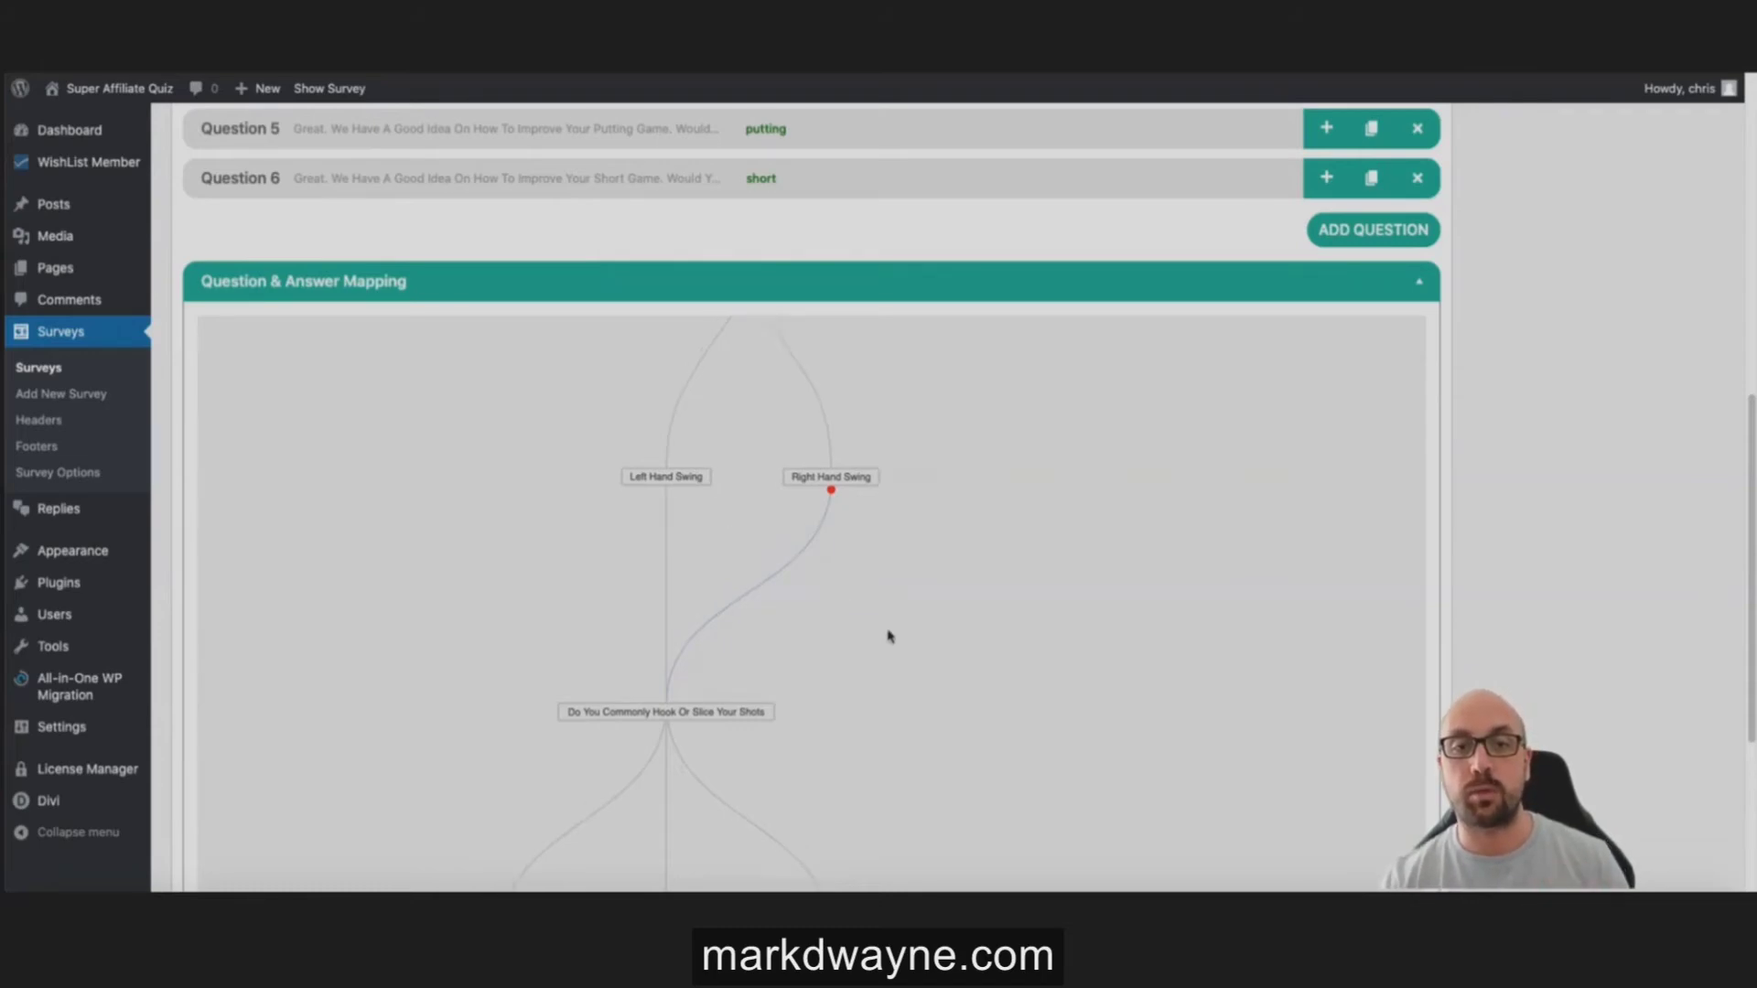
scroll(878, 525, "down", 5)
scroll(746, 357, "up", 2)
left_click(746, 360)
left_click(745, 360)
scroll(850, 443, "down", 5)
scroll(874, 526, "down", 2)
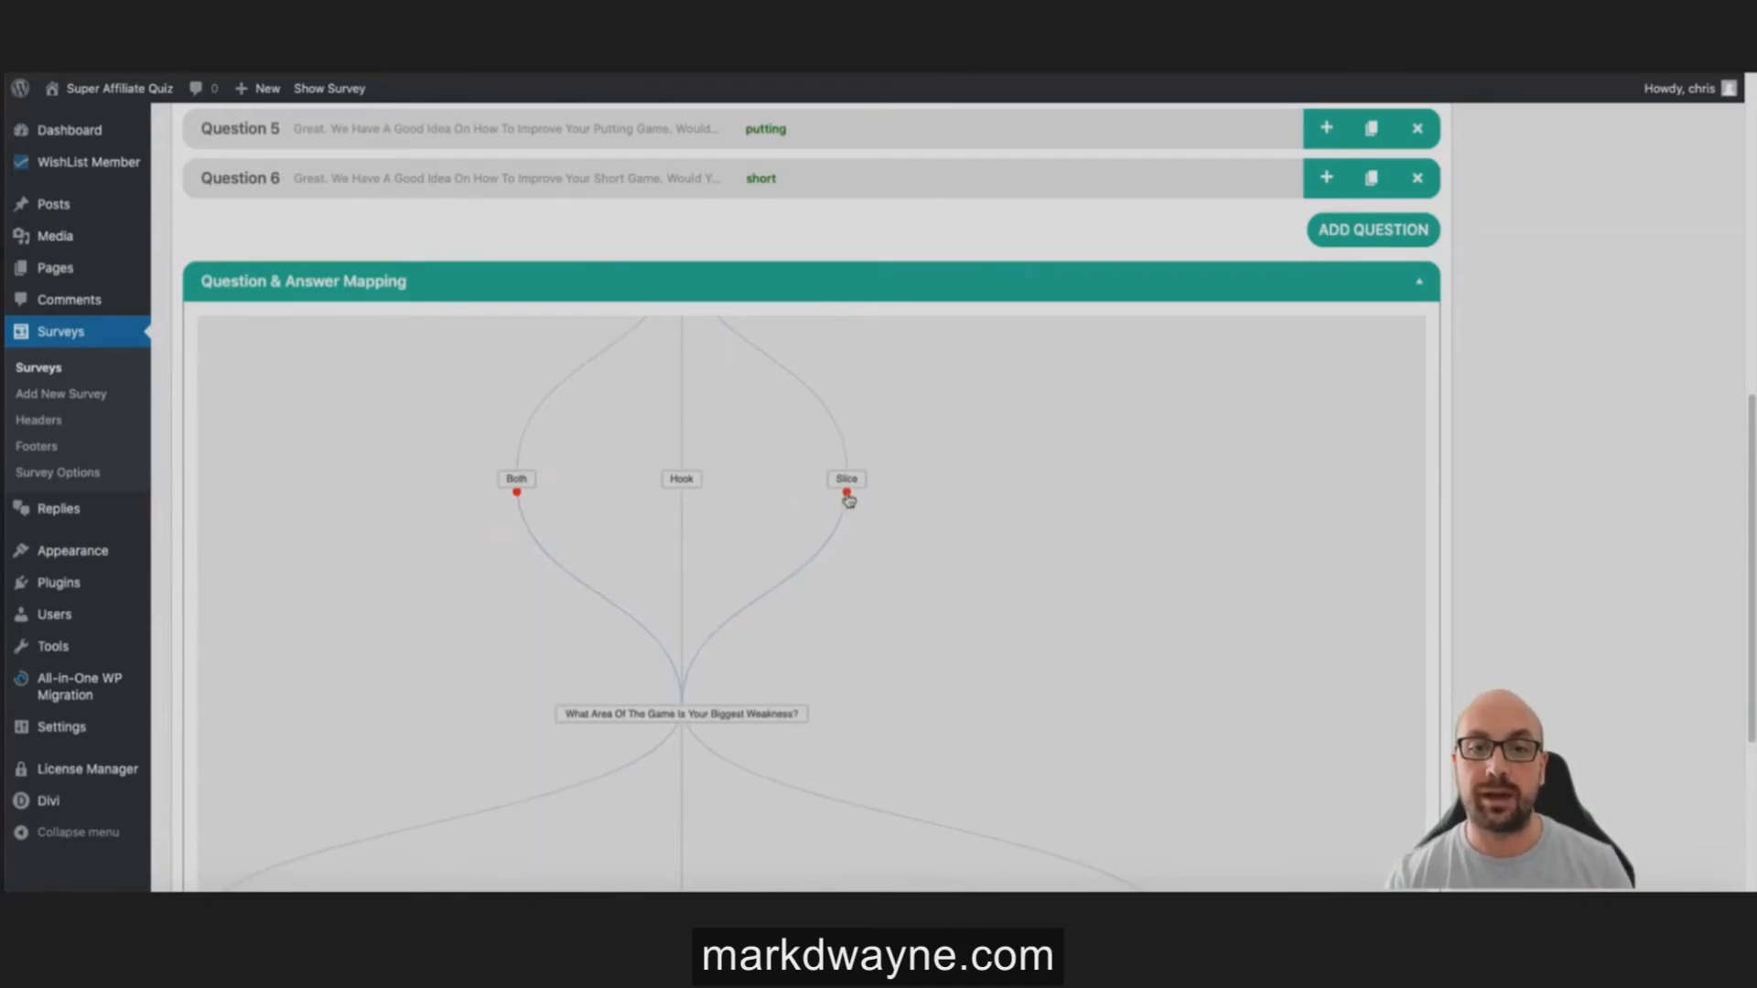
Step: Rewire the map so the Slice, Hook and Both answers lead to the biggest-weakness question
left_click(847, 495)
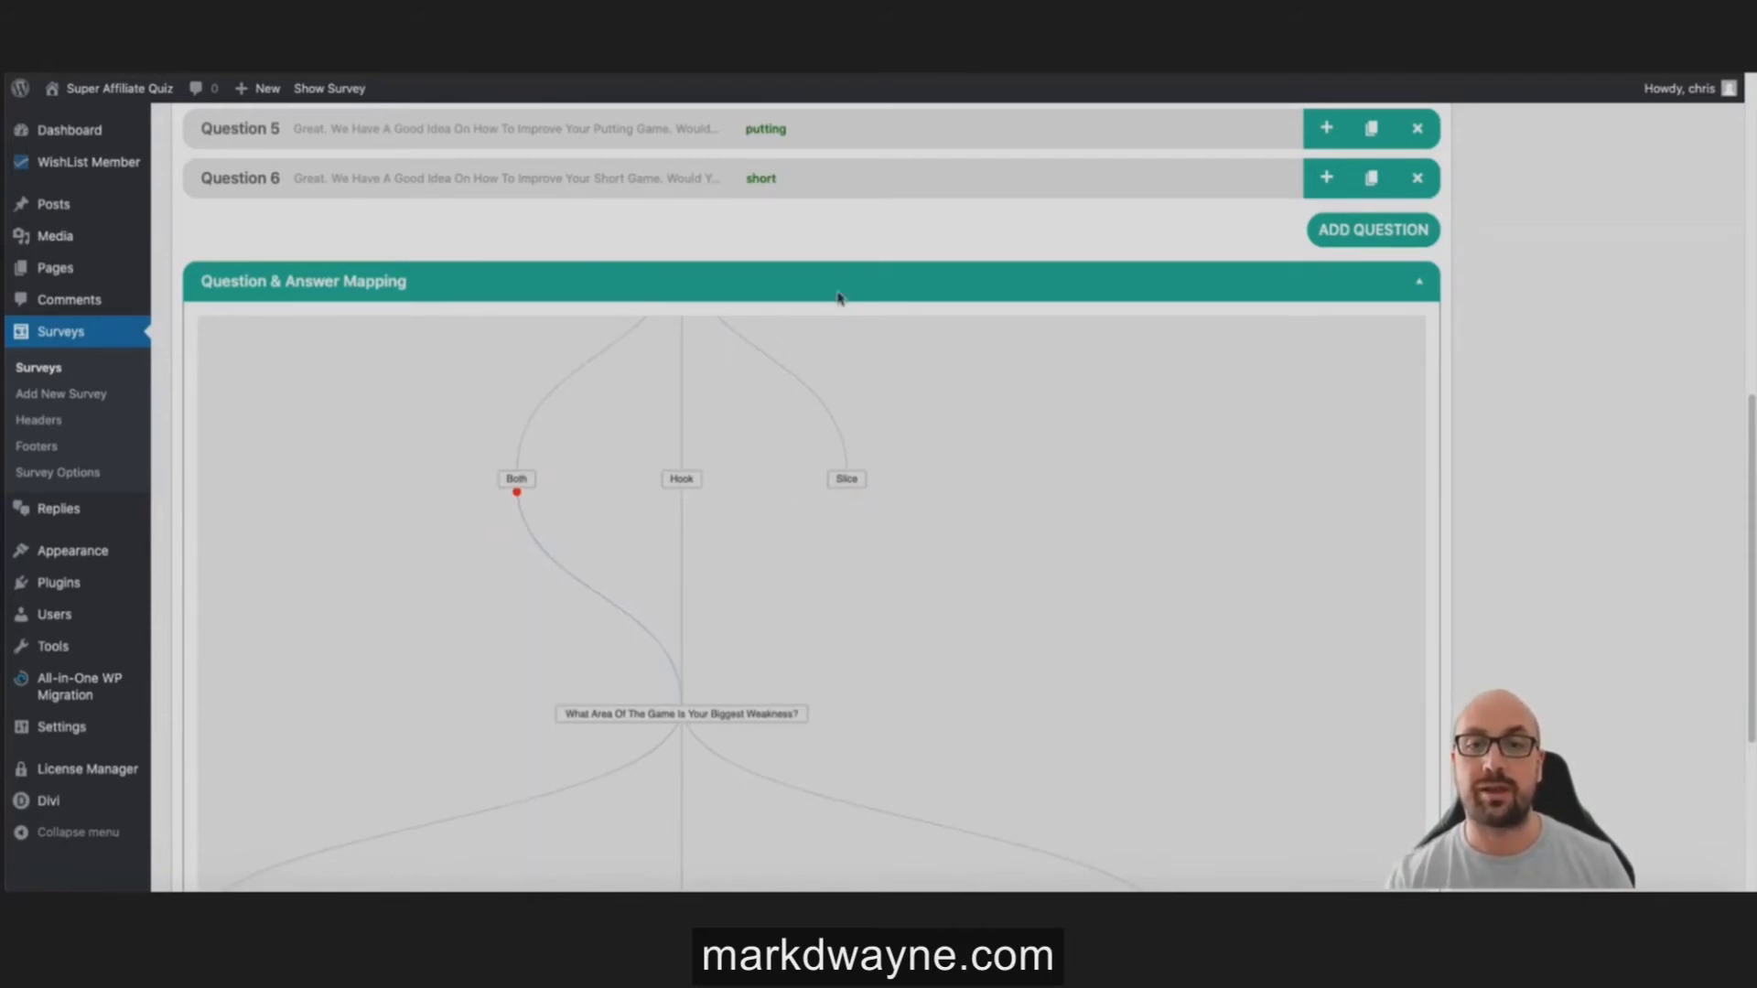
left_click_drag(707, 713, 513, 502)
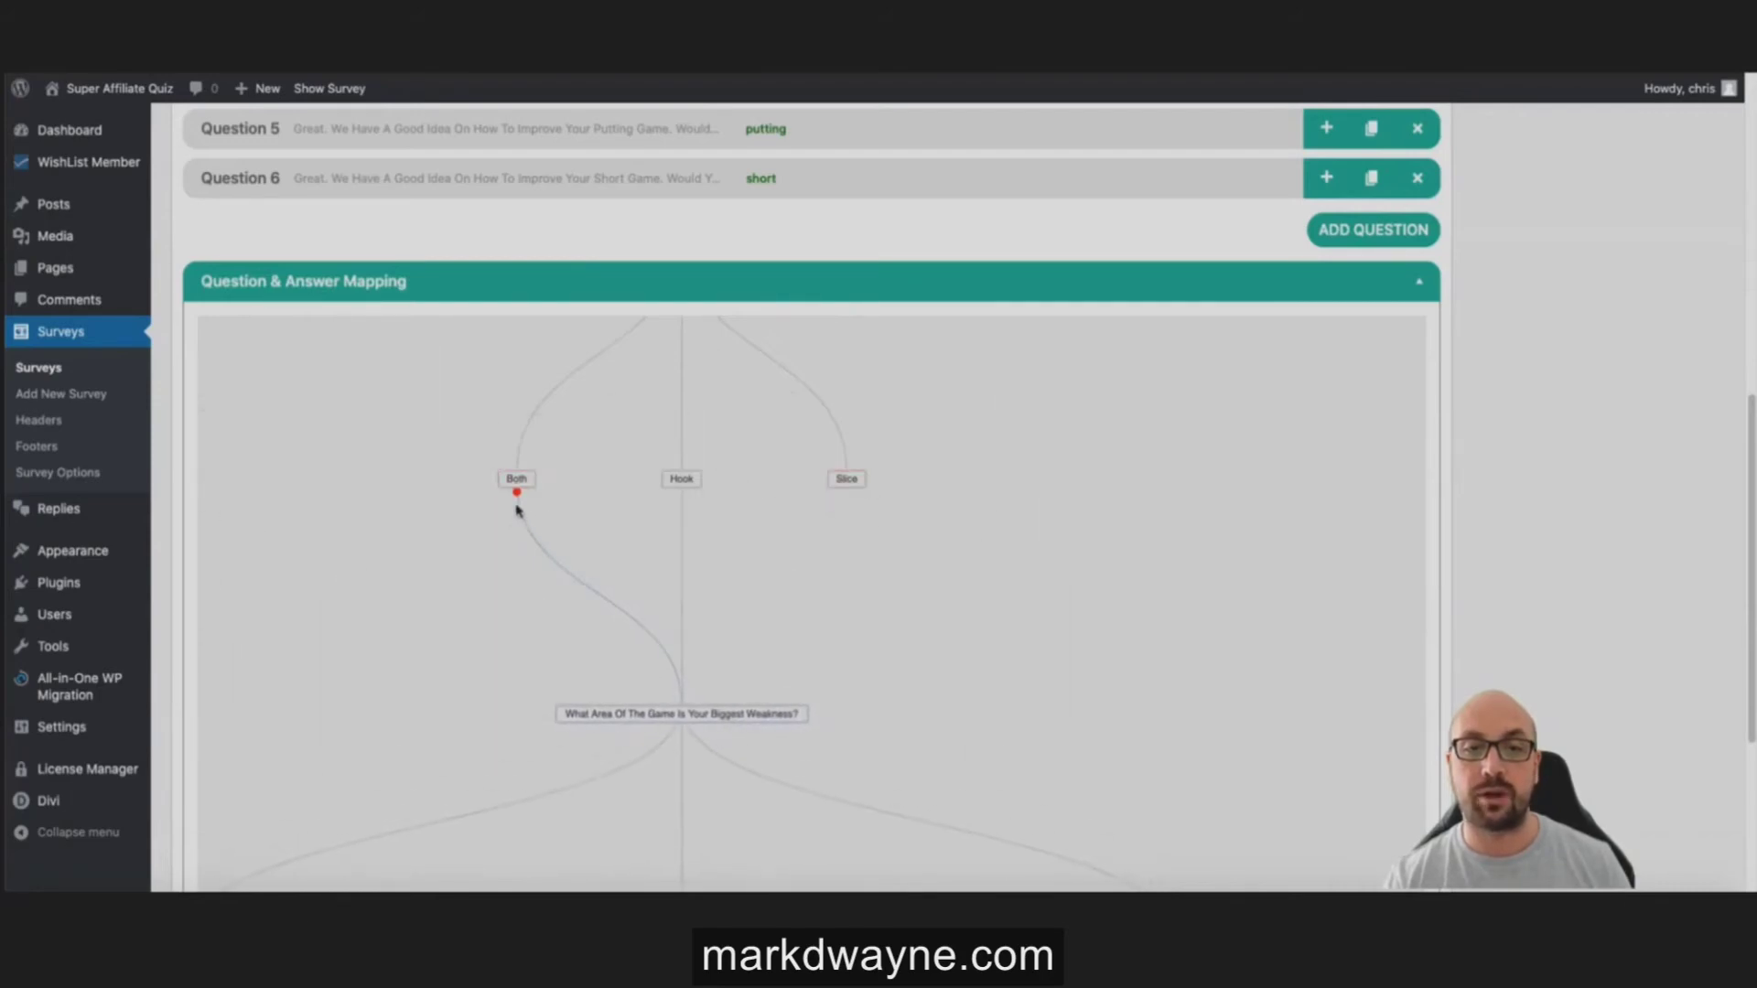
left_click_drag(659, 715, 808, 535)
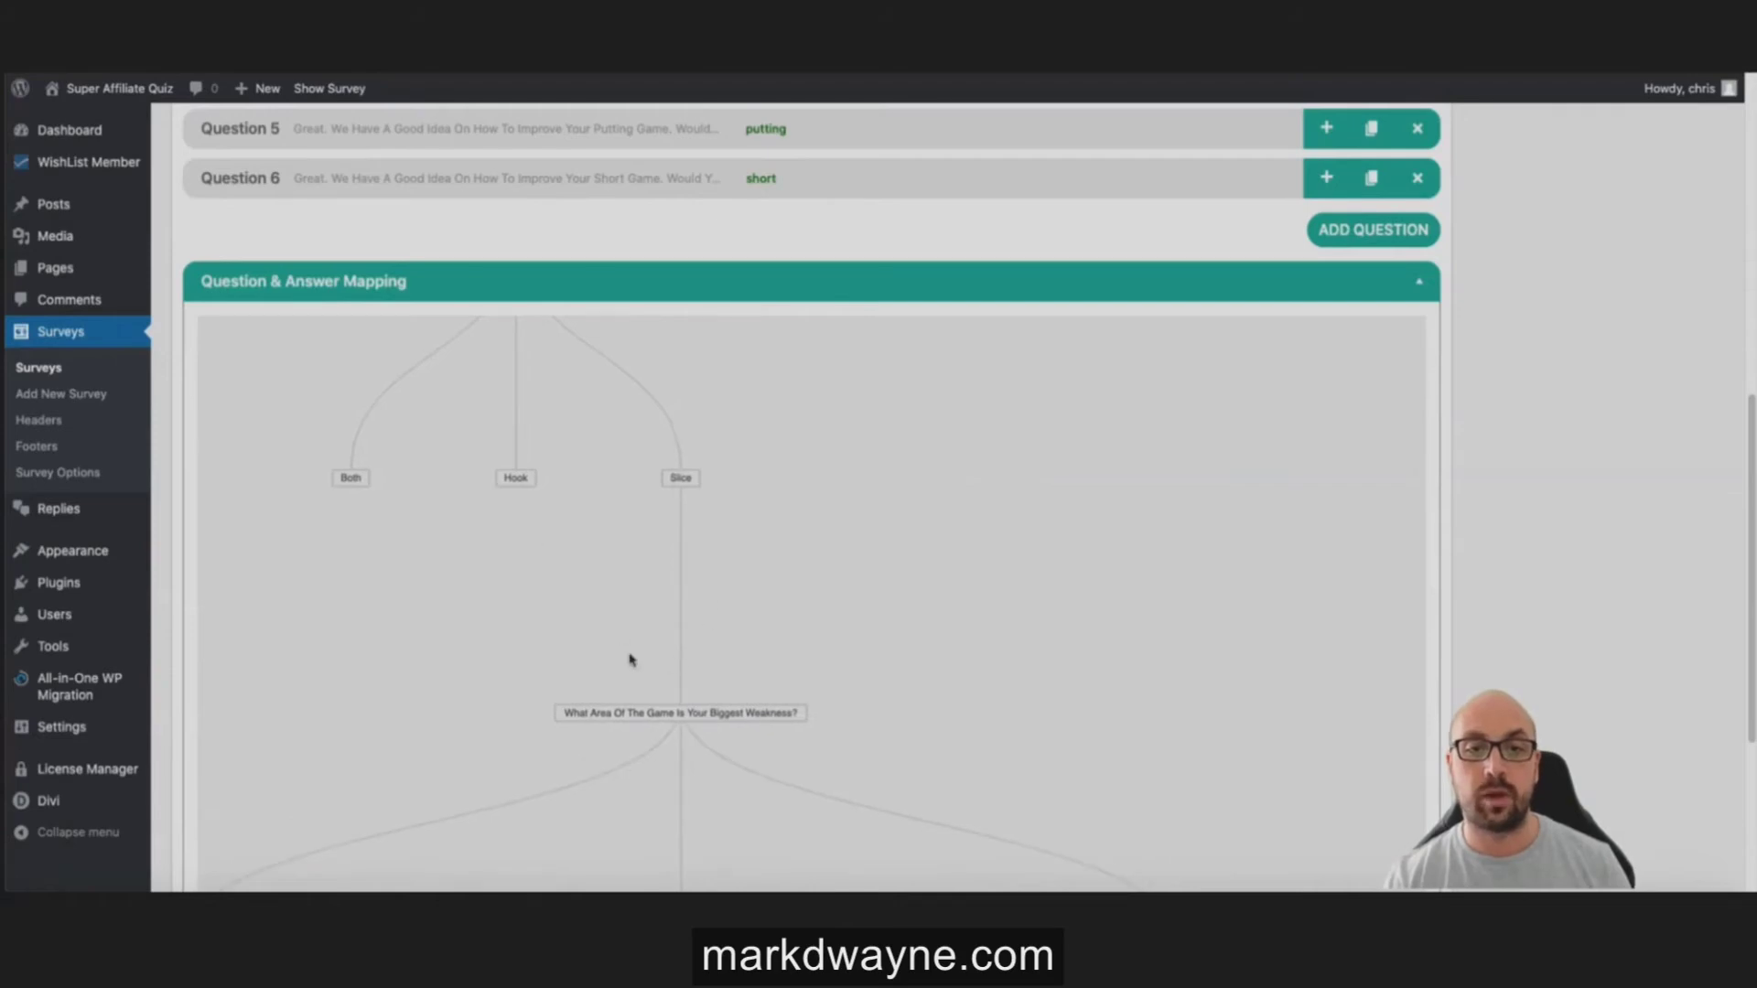
left_click_drag(647, 710, 526, 552)
left_click_drag(516, 489, 647, 714)
left_click(350, 487)
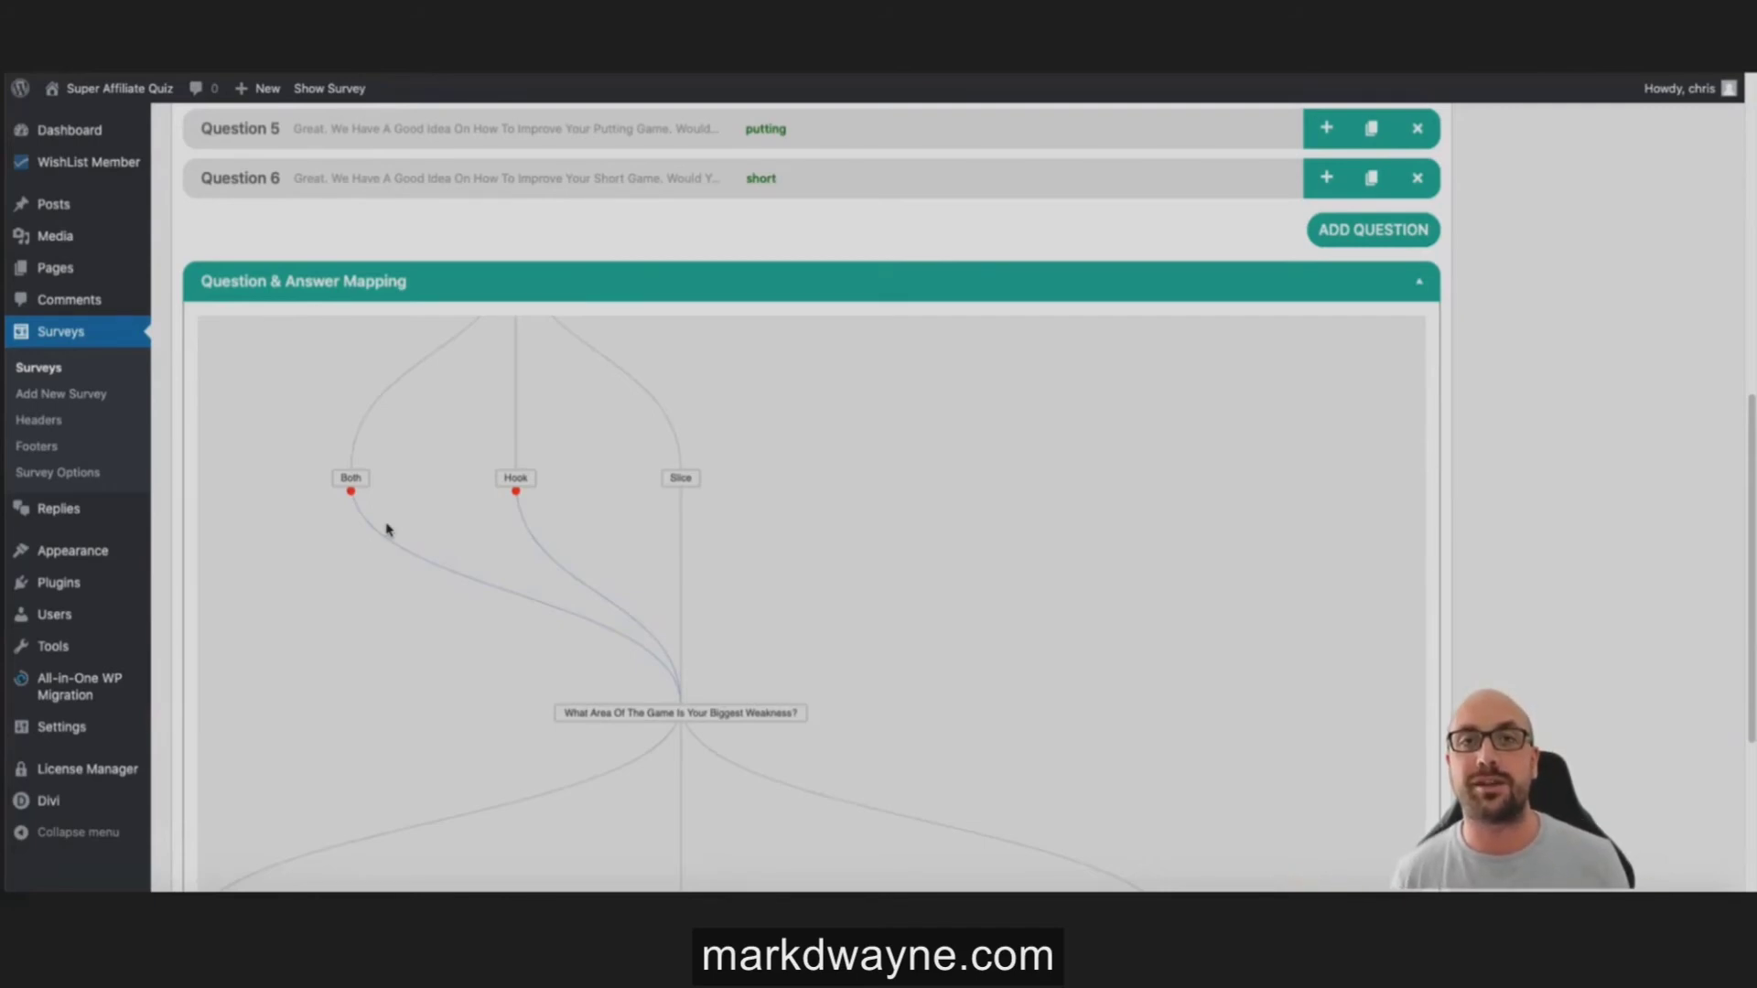
left_click_drag(871, 503, 844, 409)
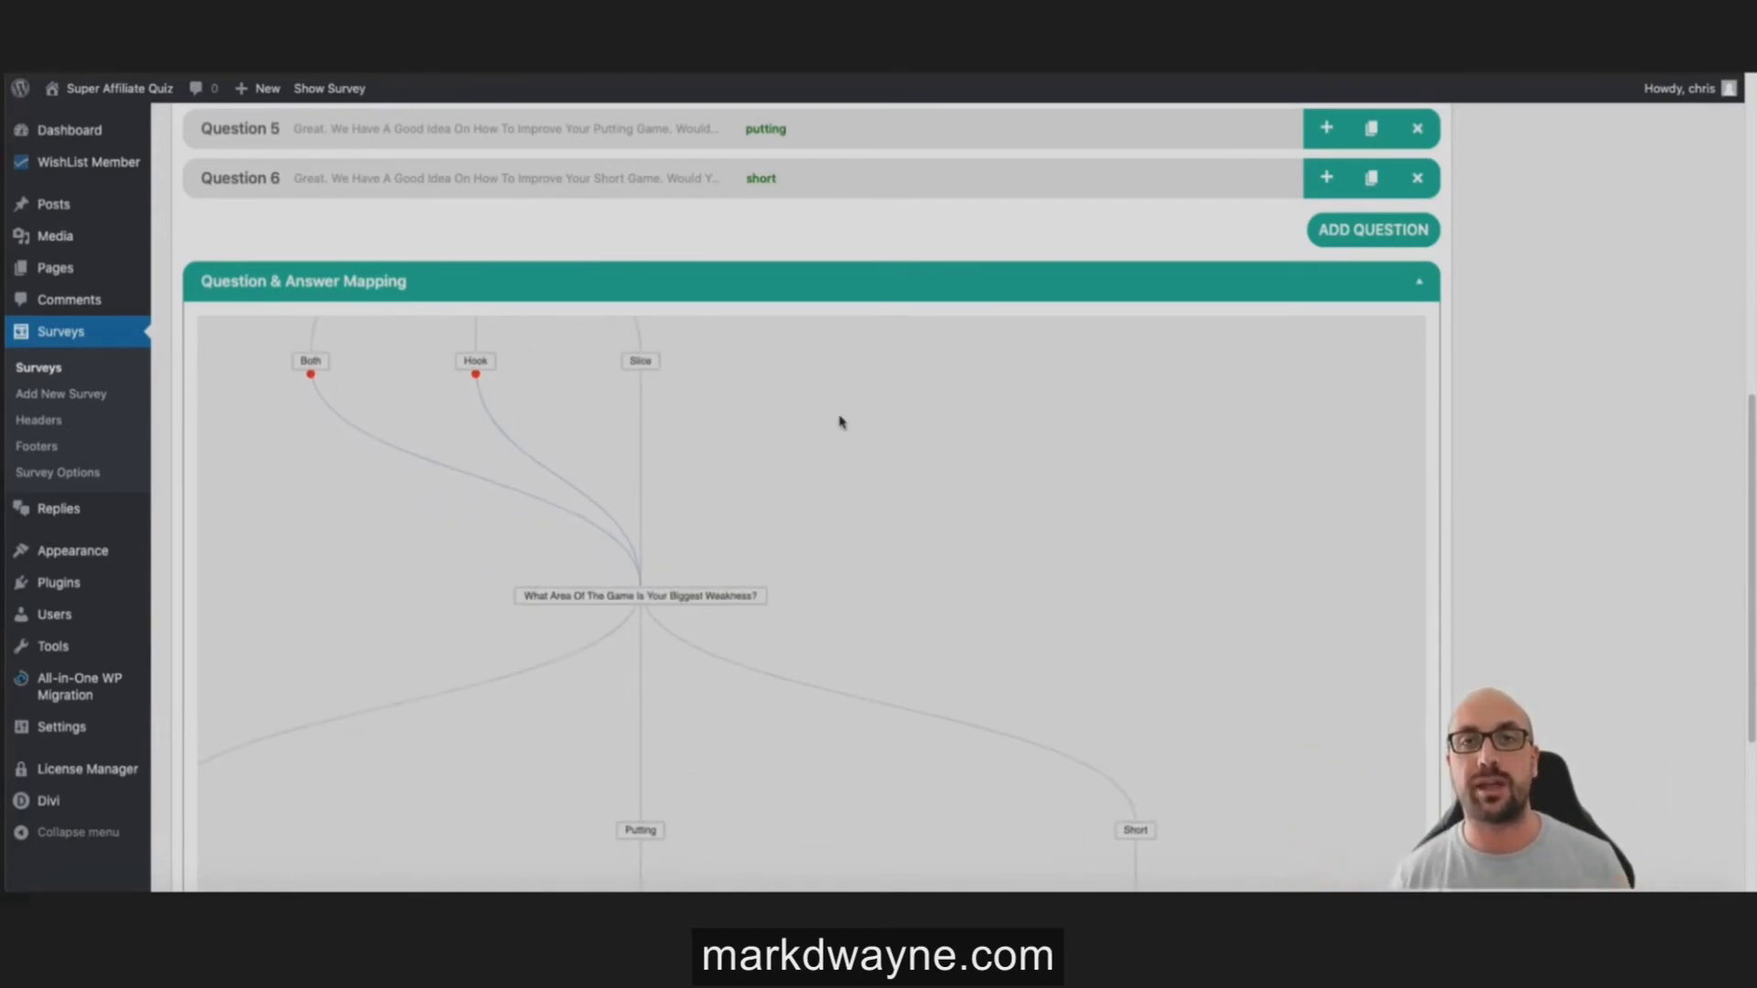
scroll(854, 177, "down", 3)
Step: Expand Survey Results, then Dynamic Result, and open Result 1's settings
scroll(1188, 360, "down", 3)
scroll(1482, 421, "down", 3)
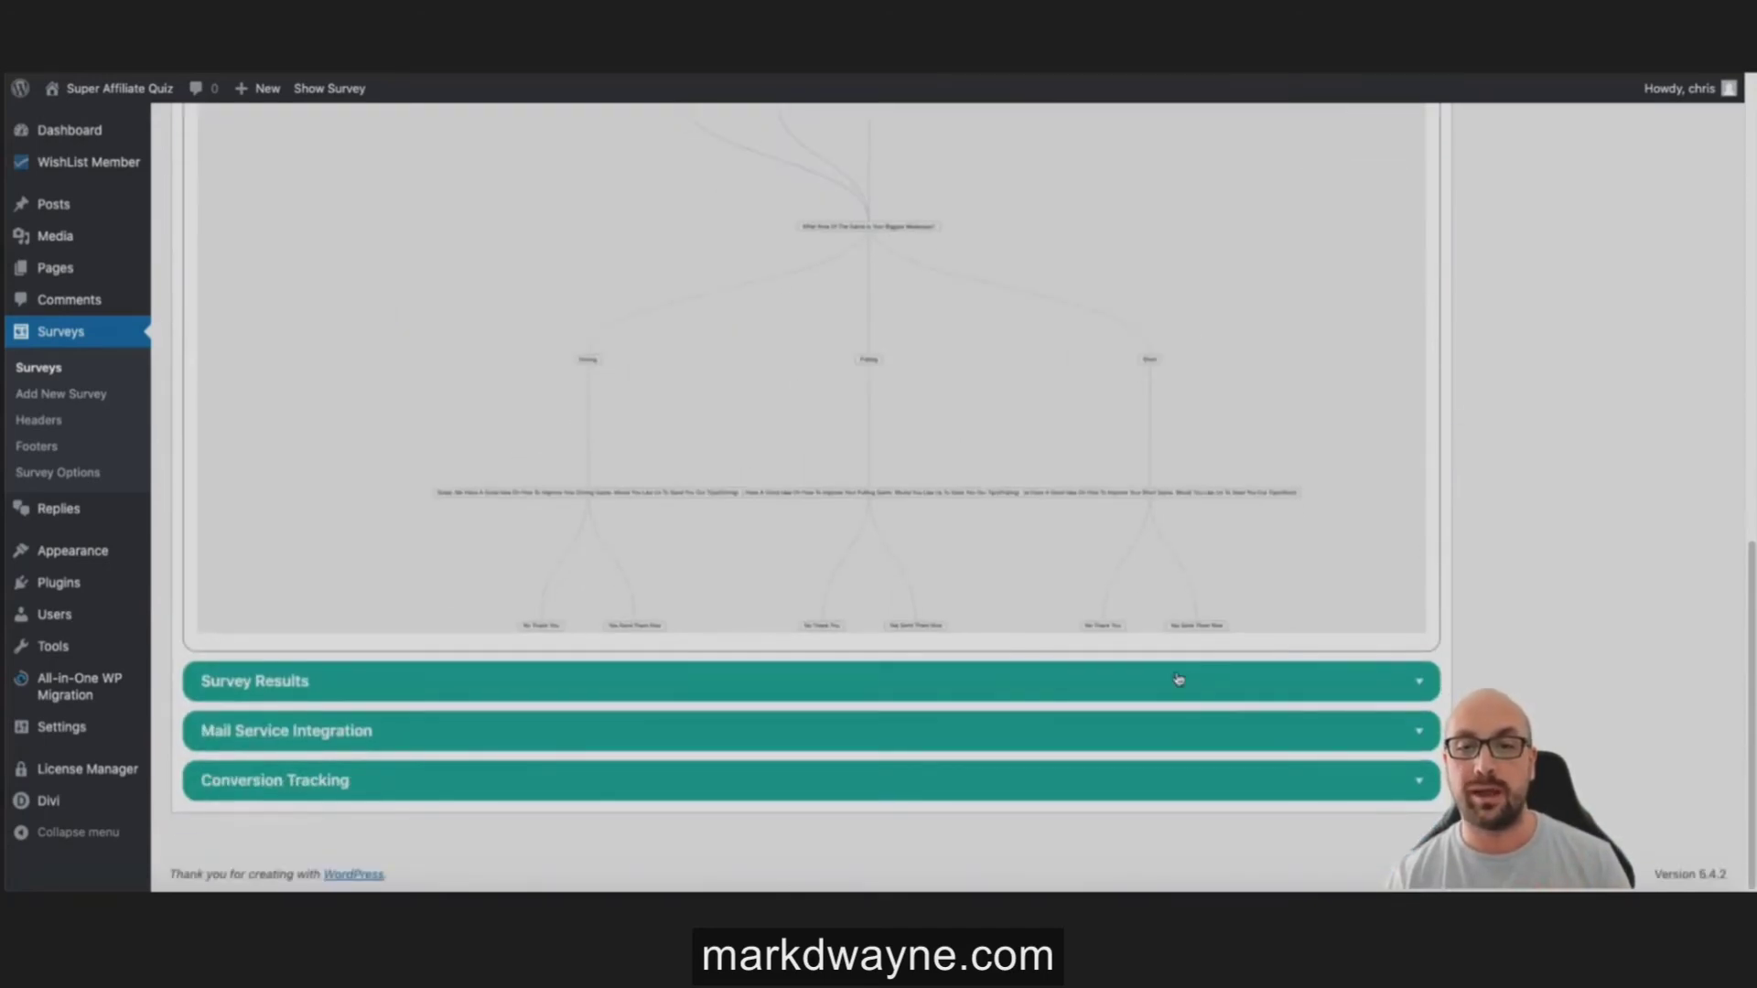
left_click(1170, 686)
scroll(1482, 540, "down", 2)
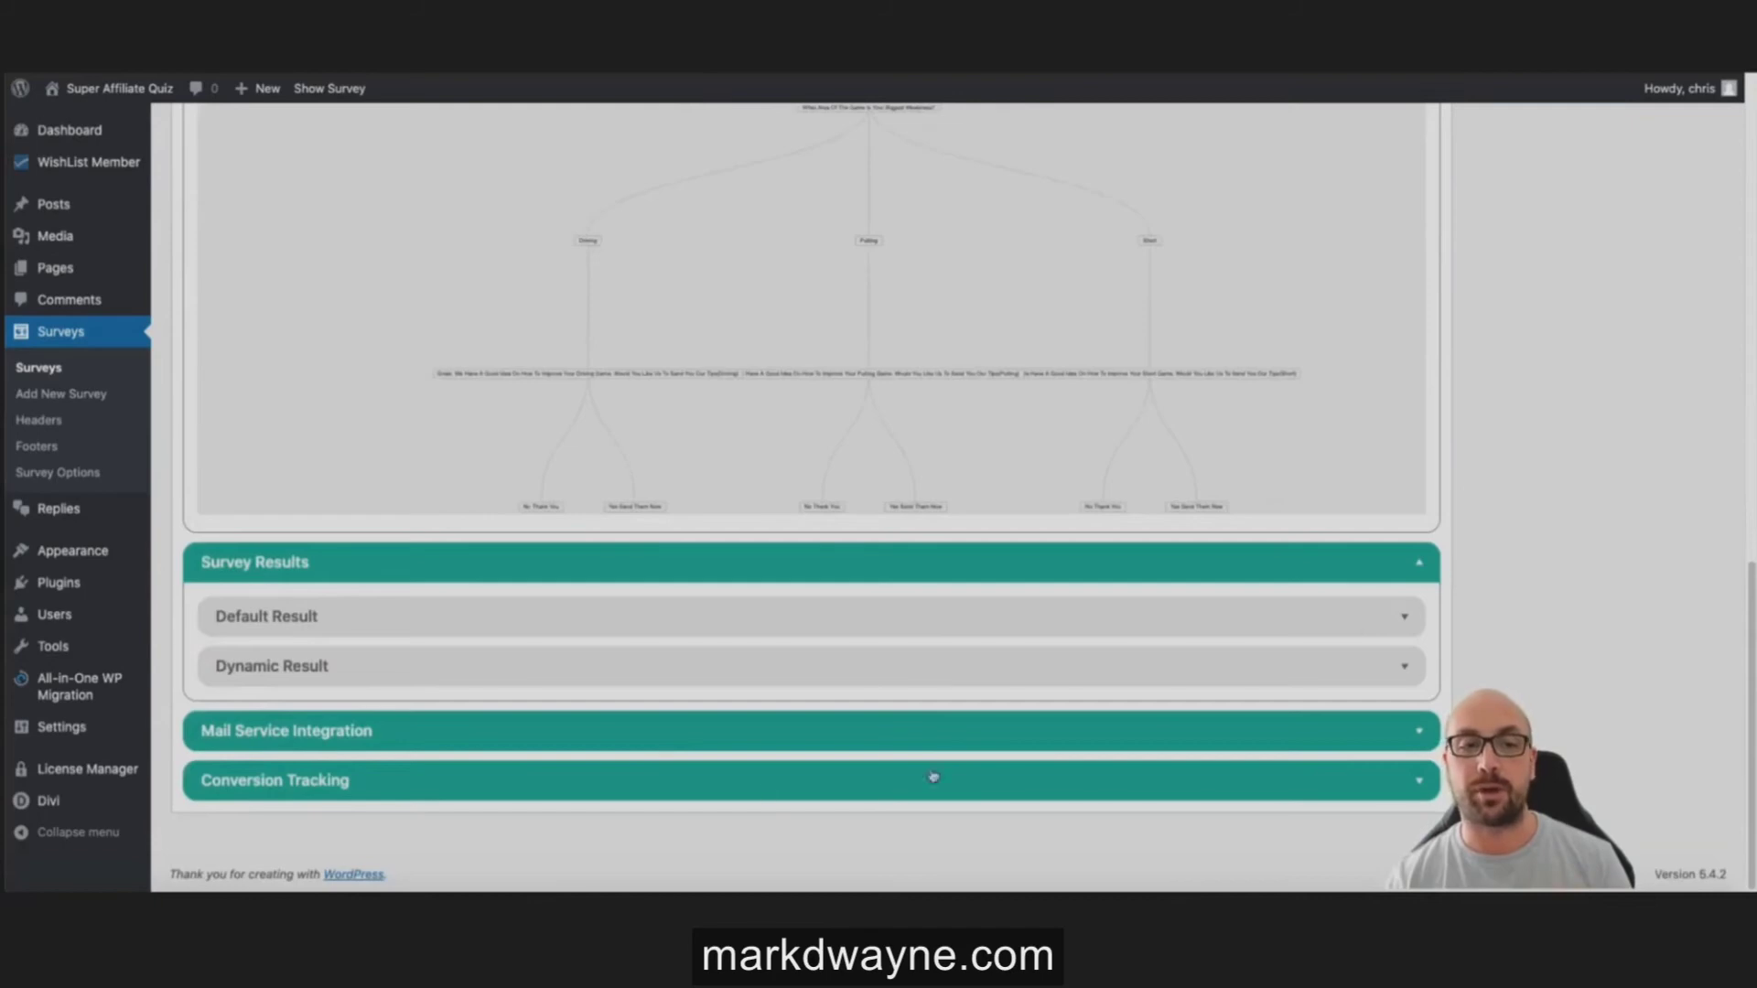
left_click(481, 666)
scroll(430, 651, "down", 2)
left_click(439, 629)
scroll(641, 613, "down", 6)
scroll(879, 483, "up", 2)
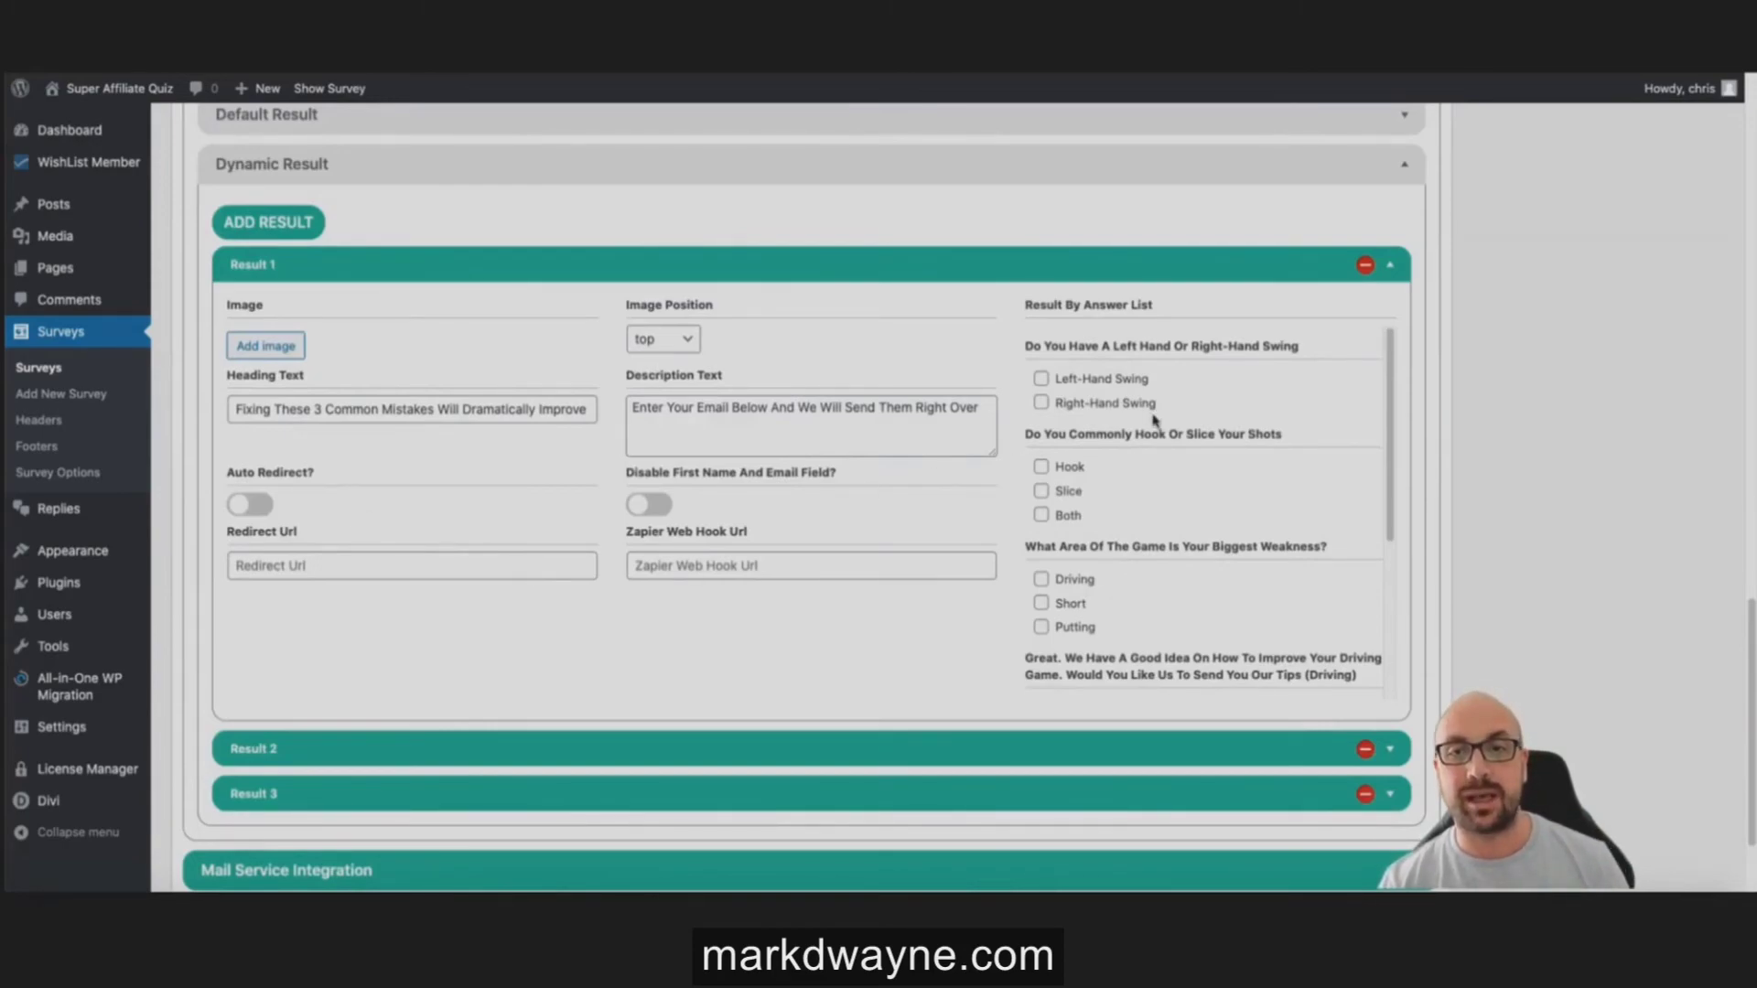
Step: Tie Result 1 to Left-Hand Swing and Driving, dropping the trial Hook and Short picks
left_click(1044, 380)
scroll(1077, 451, "down", 1)
left_click(1042, 450)
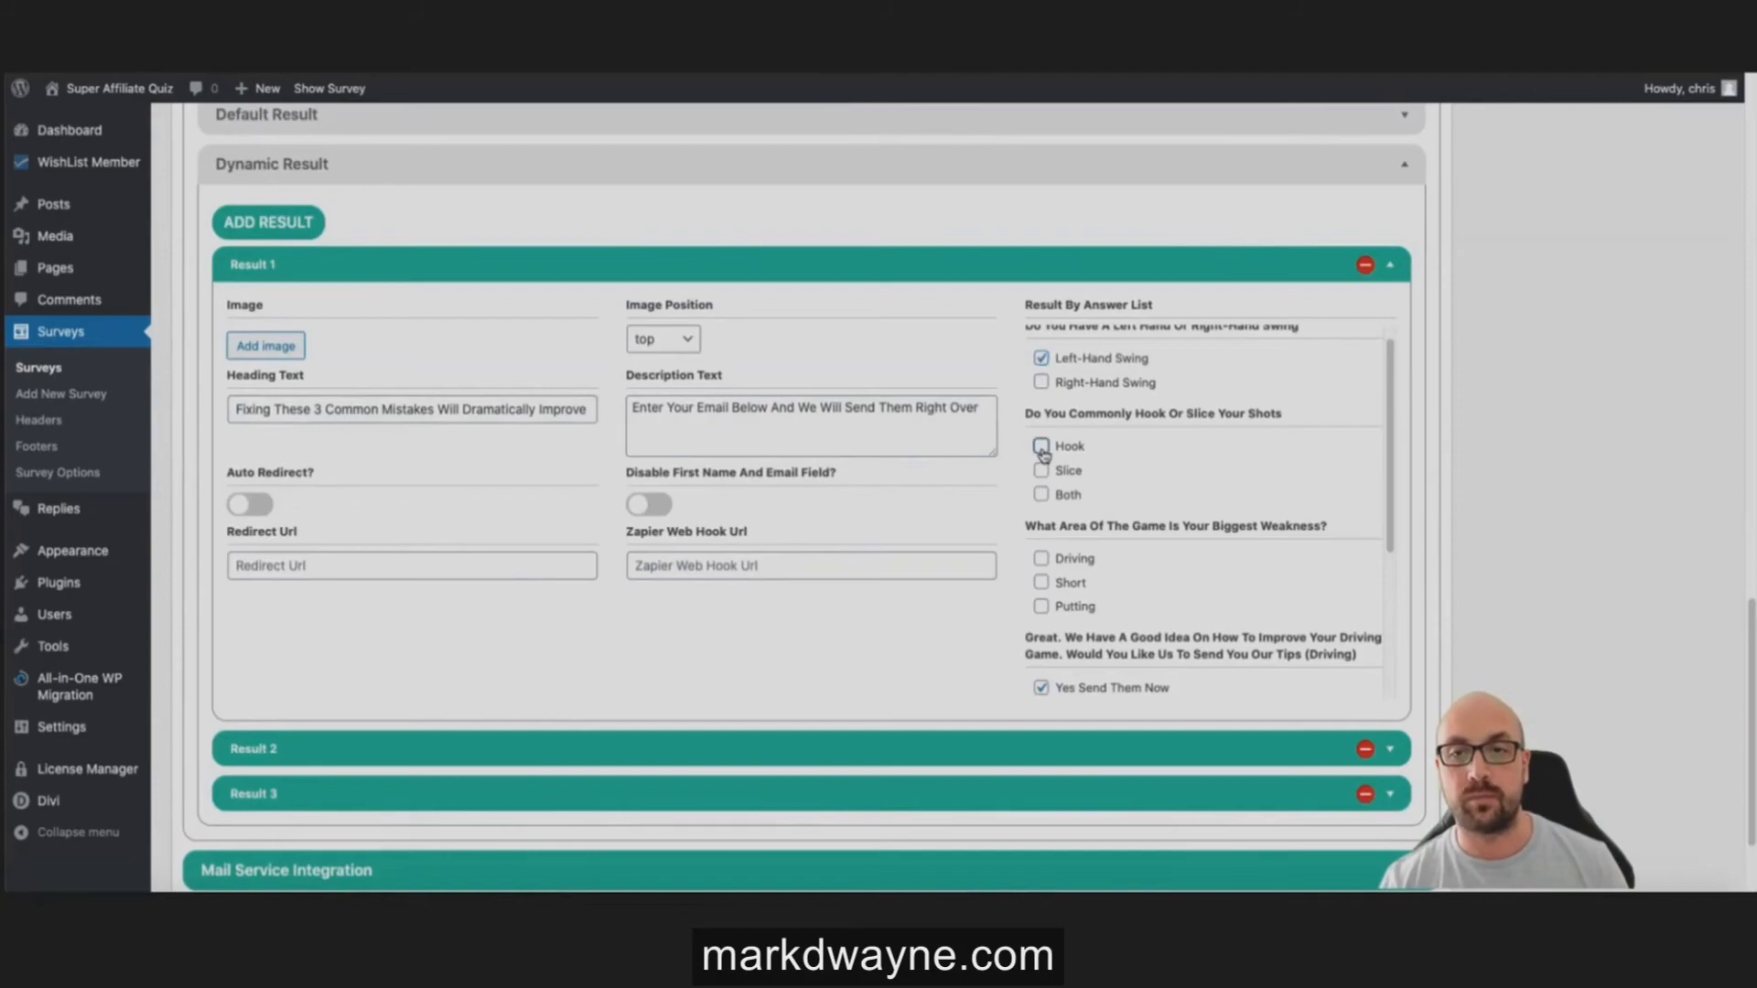
scroll(1070, 494, "down", 3)
left_click(1043, 444)
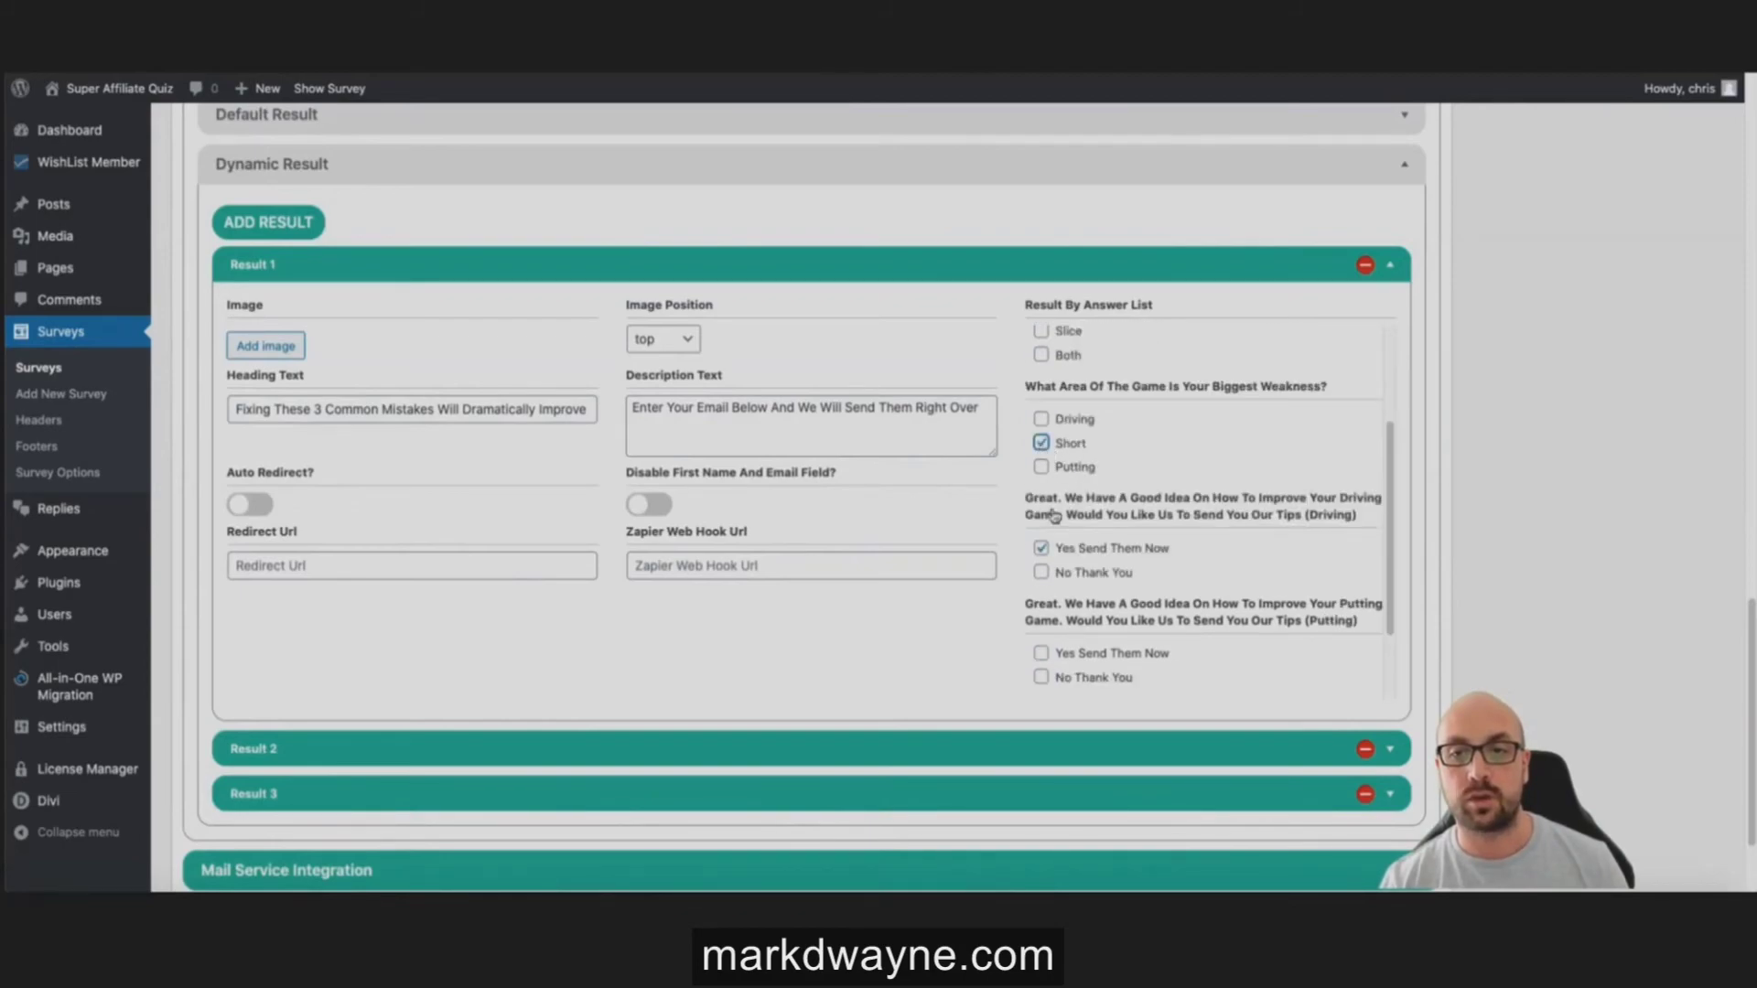
scroll(1059, 512, "down", 1)
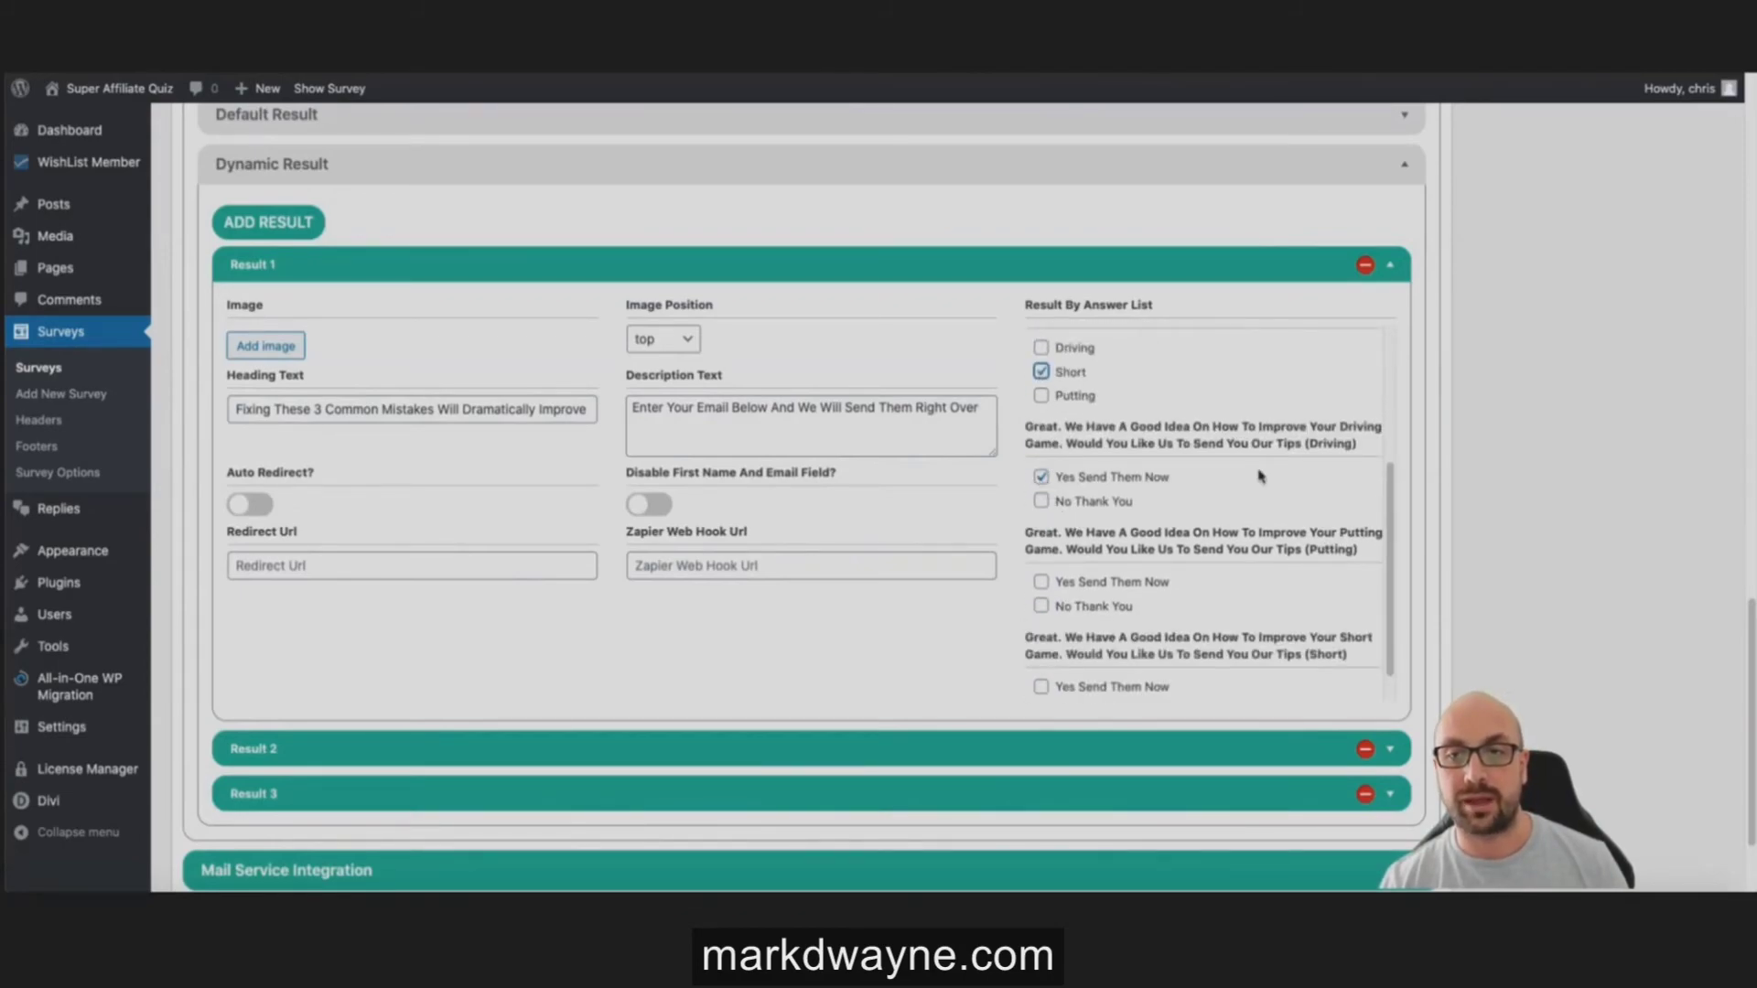
scroll(1217, 474, "up", 3)
left_click(1041, 467)
left_click(1041, 603)
left_click(1041, 579)
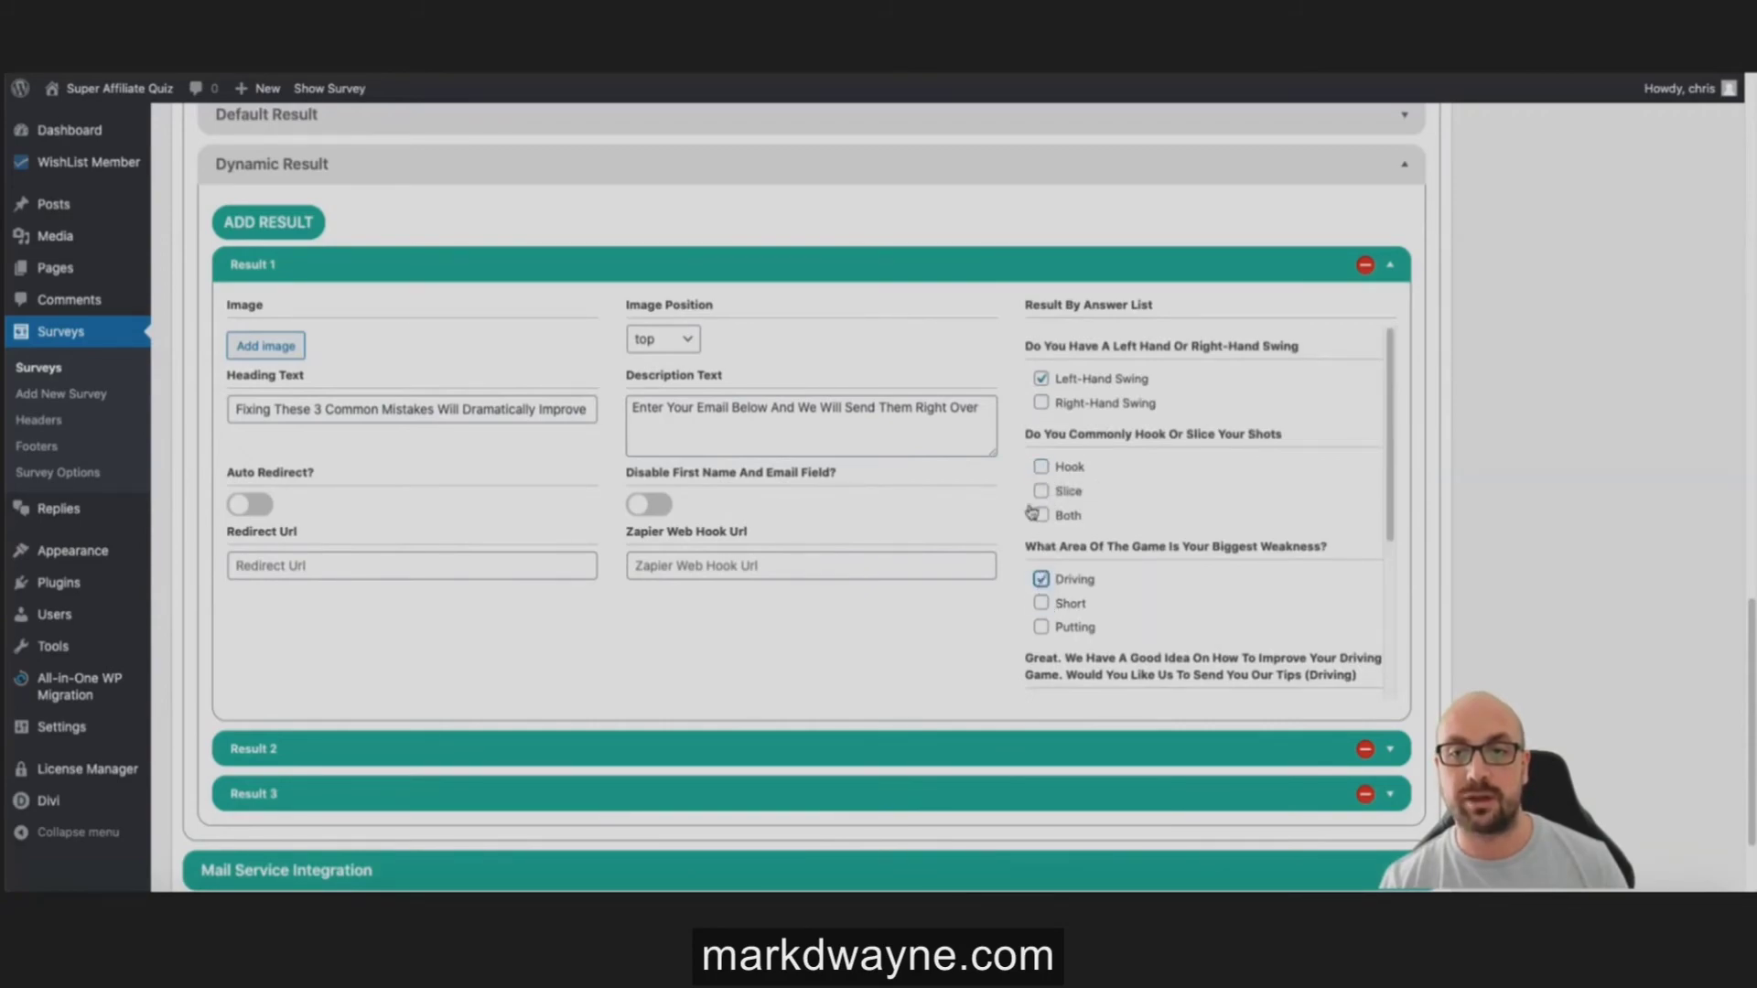
scroll(1091, 554, "down", 2)
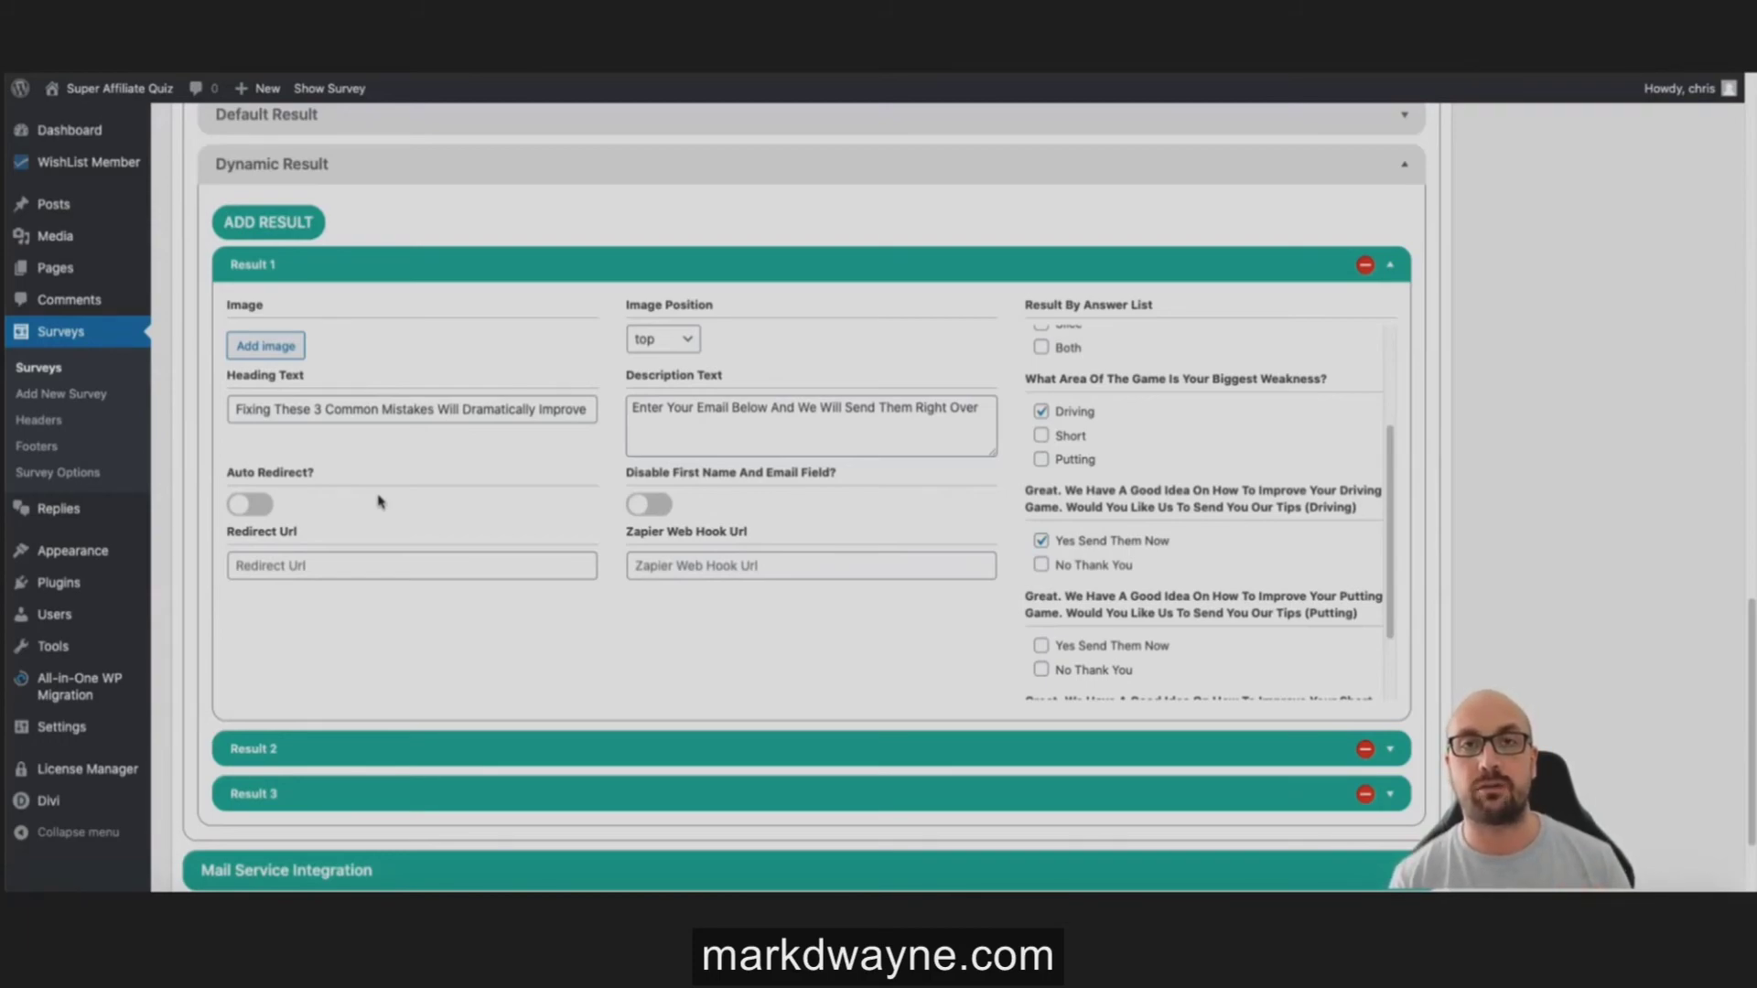
left_click(652, 564)
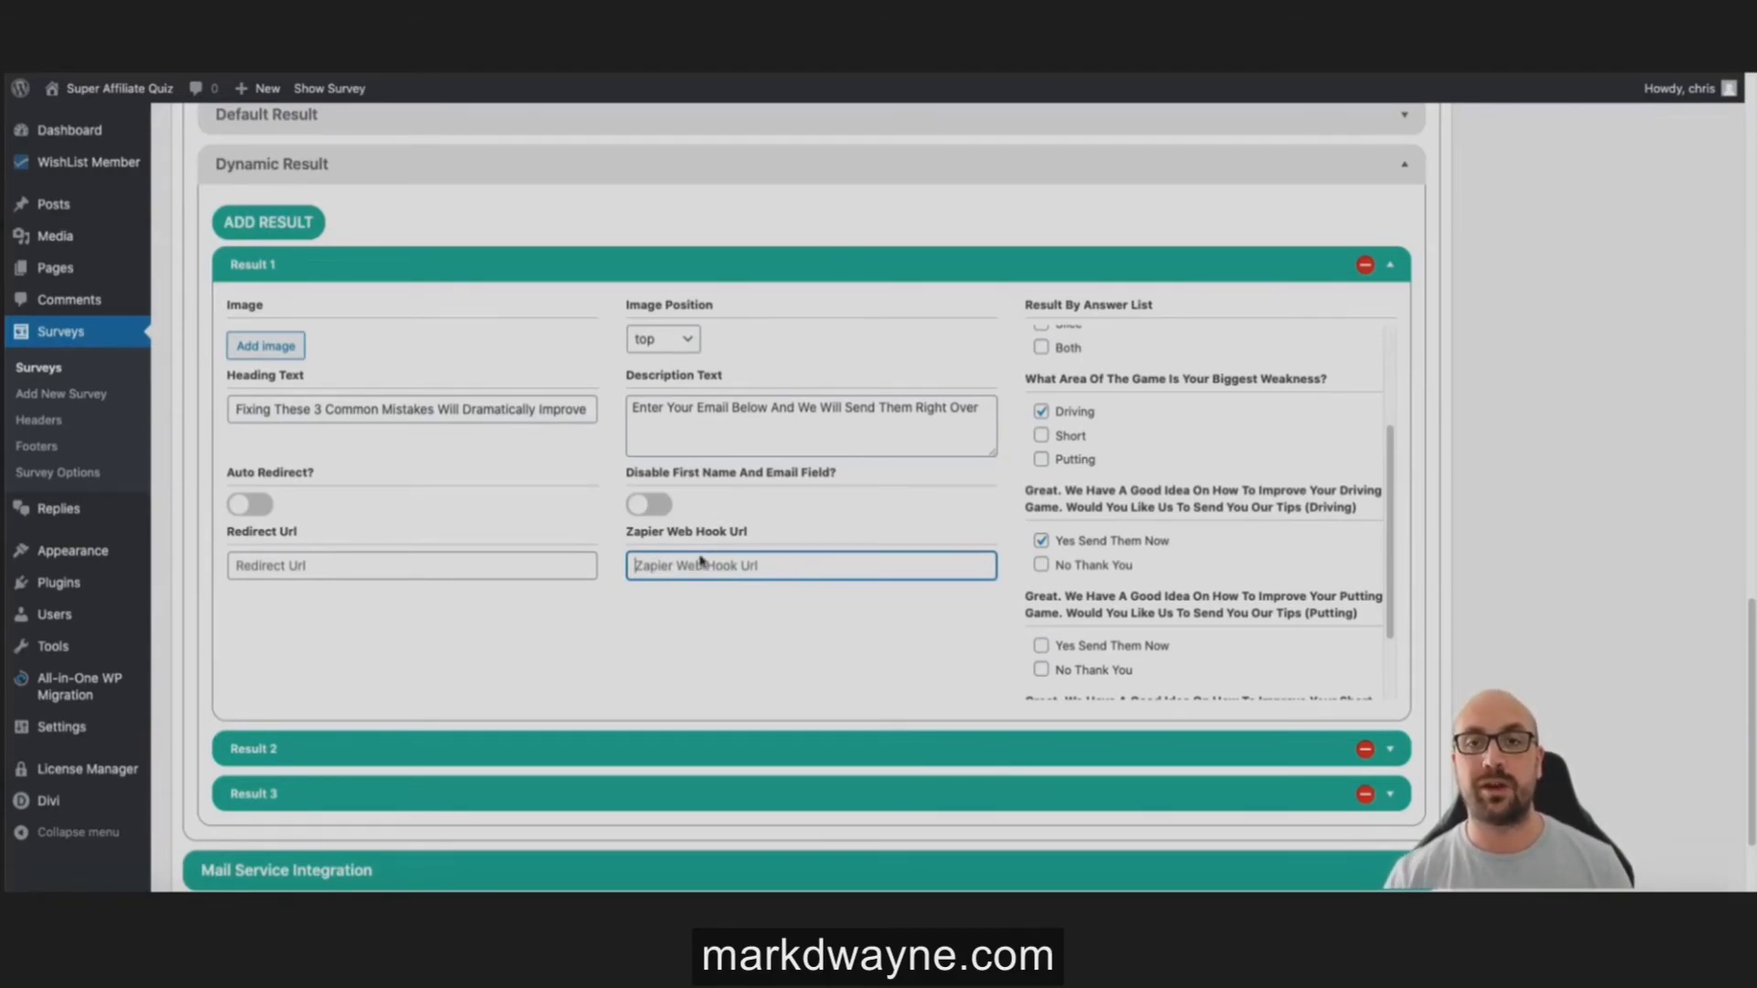
scroll(1116, 424, "up", 4)
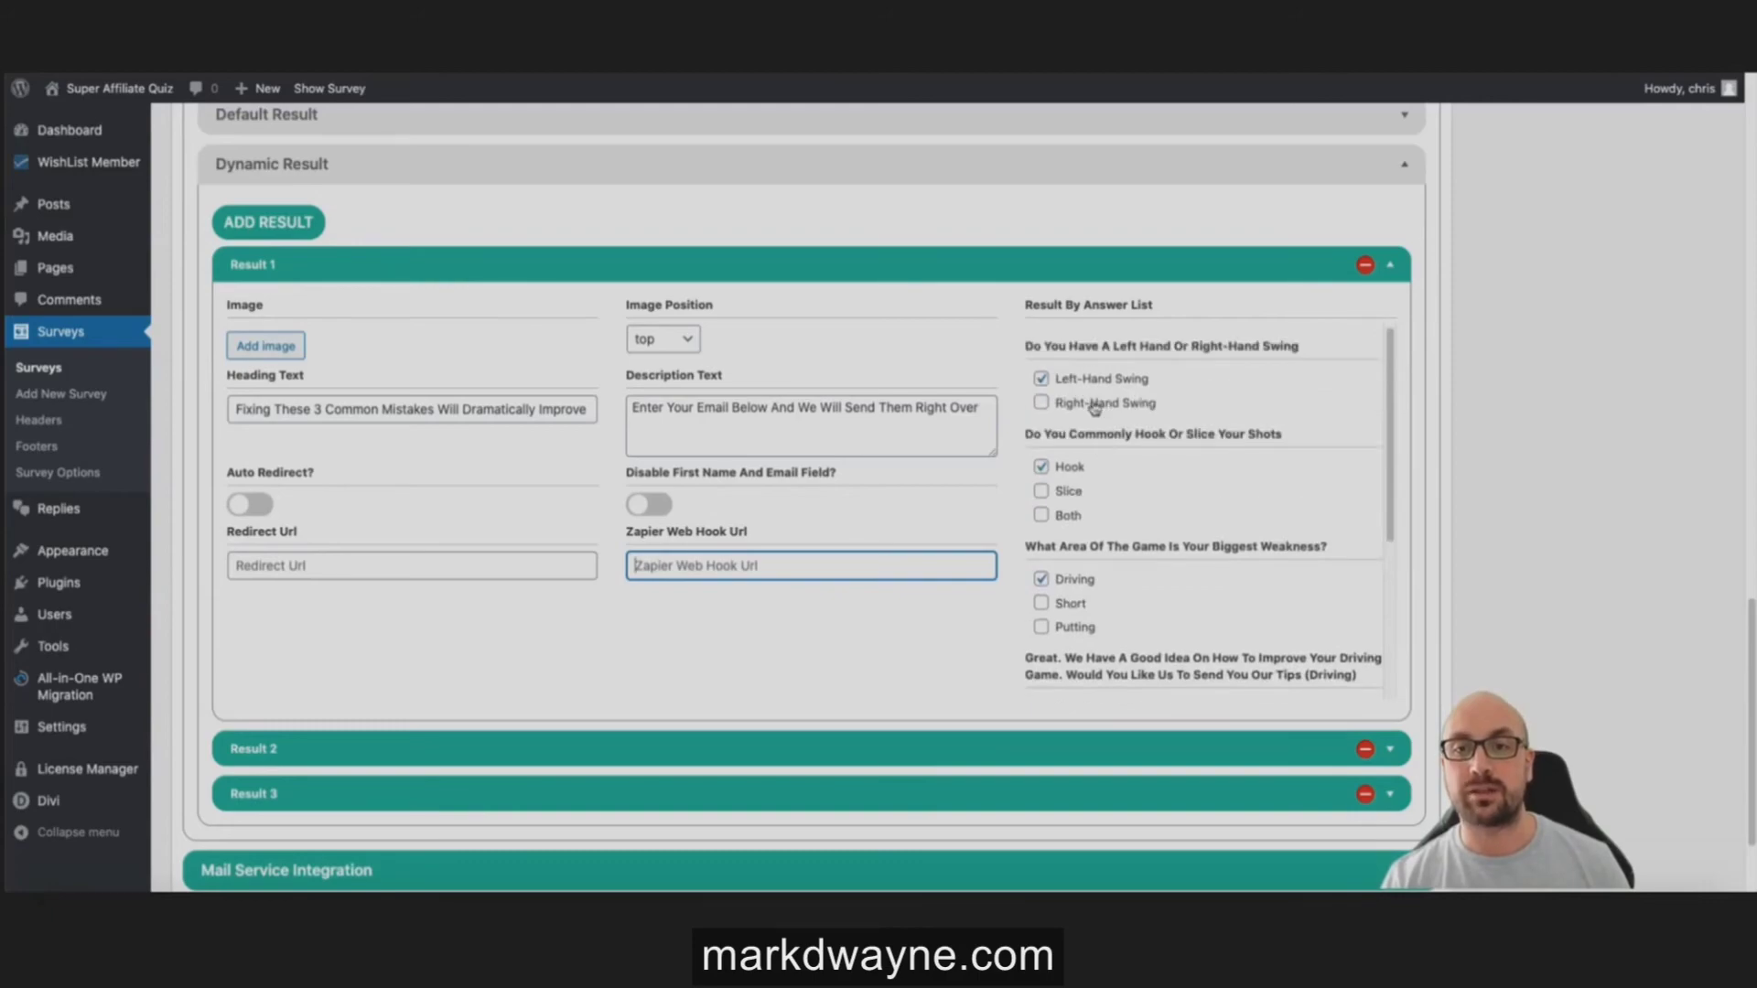
scroll(1096, 395, "down", 1)
scroll(1080, 451, "down", 4)
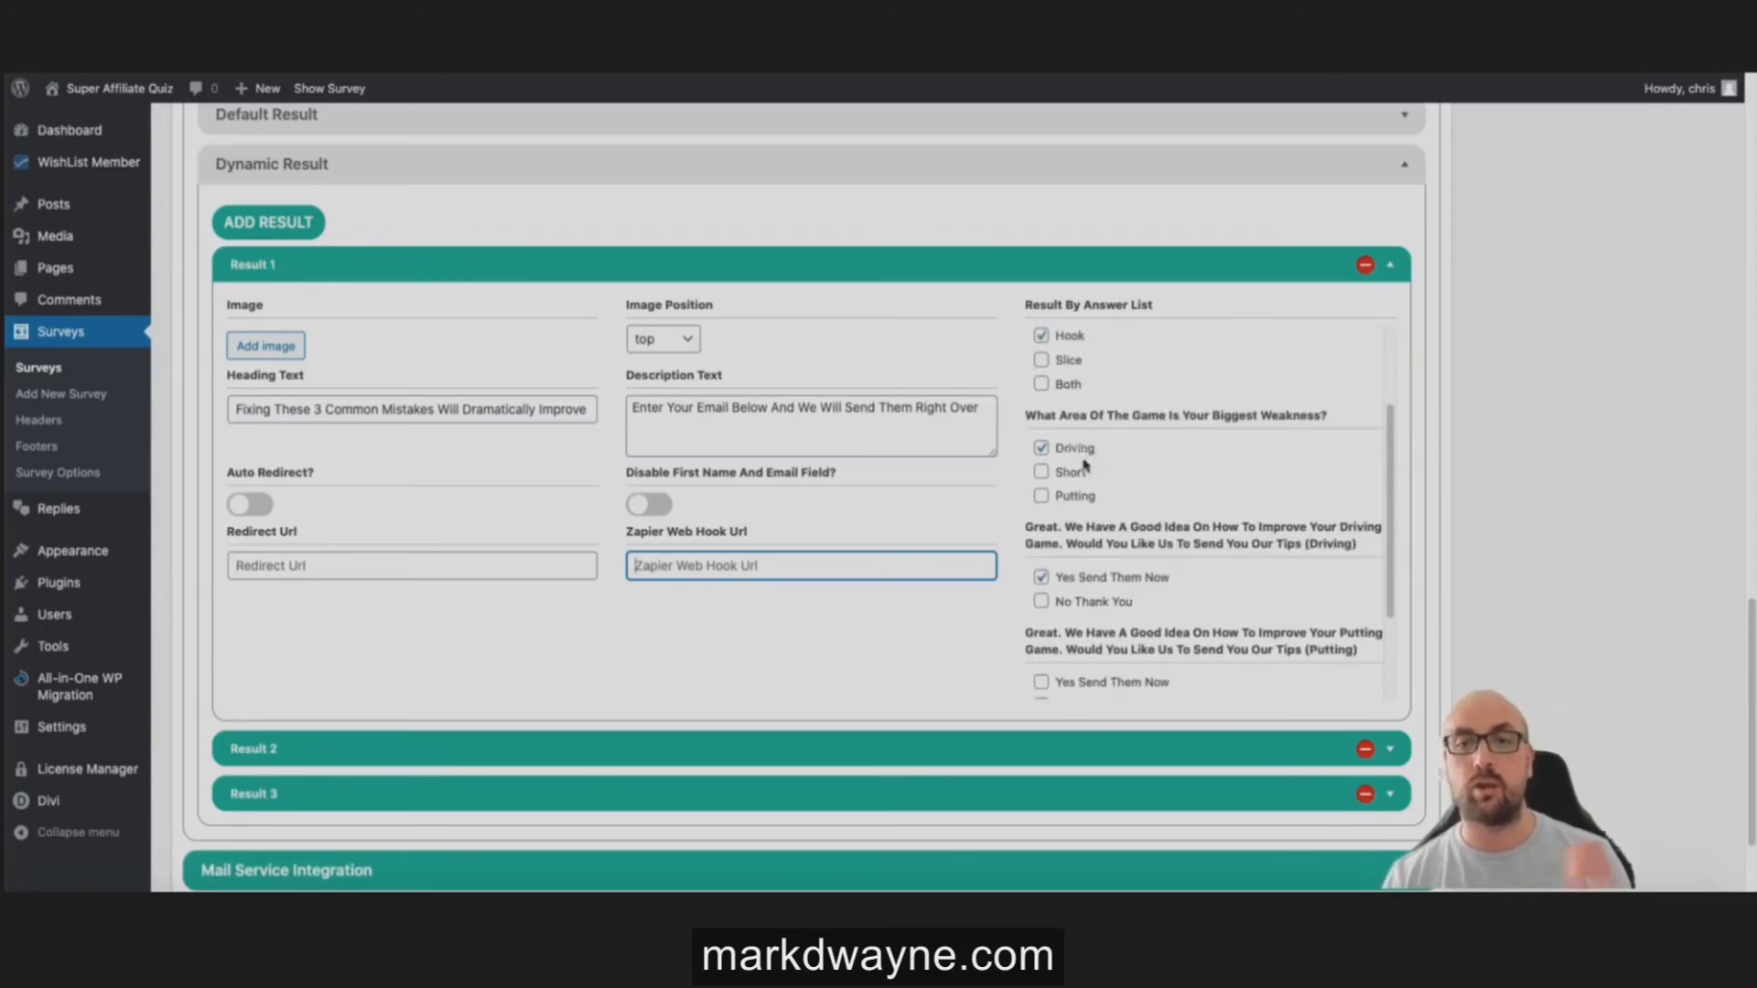
scroll(1087, 468, "down", 1)
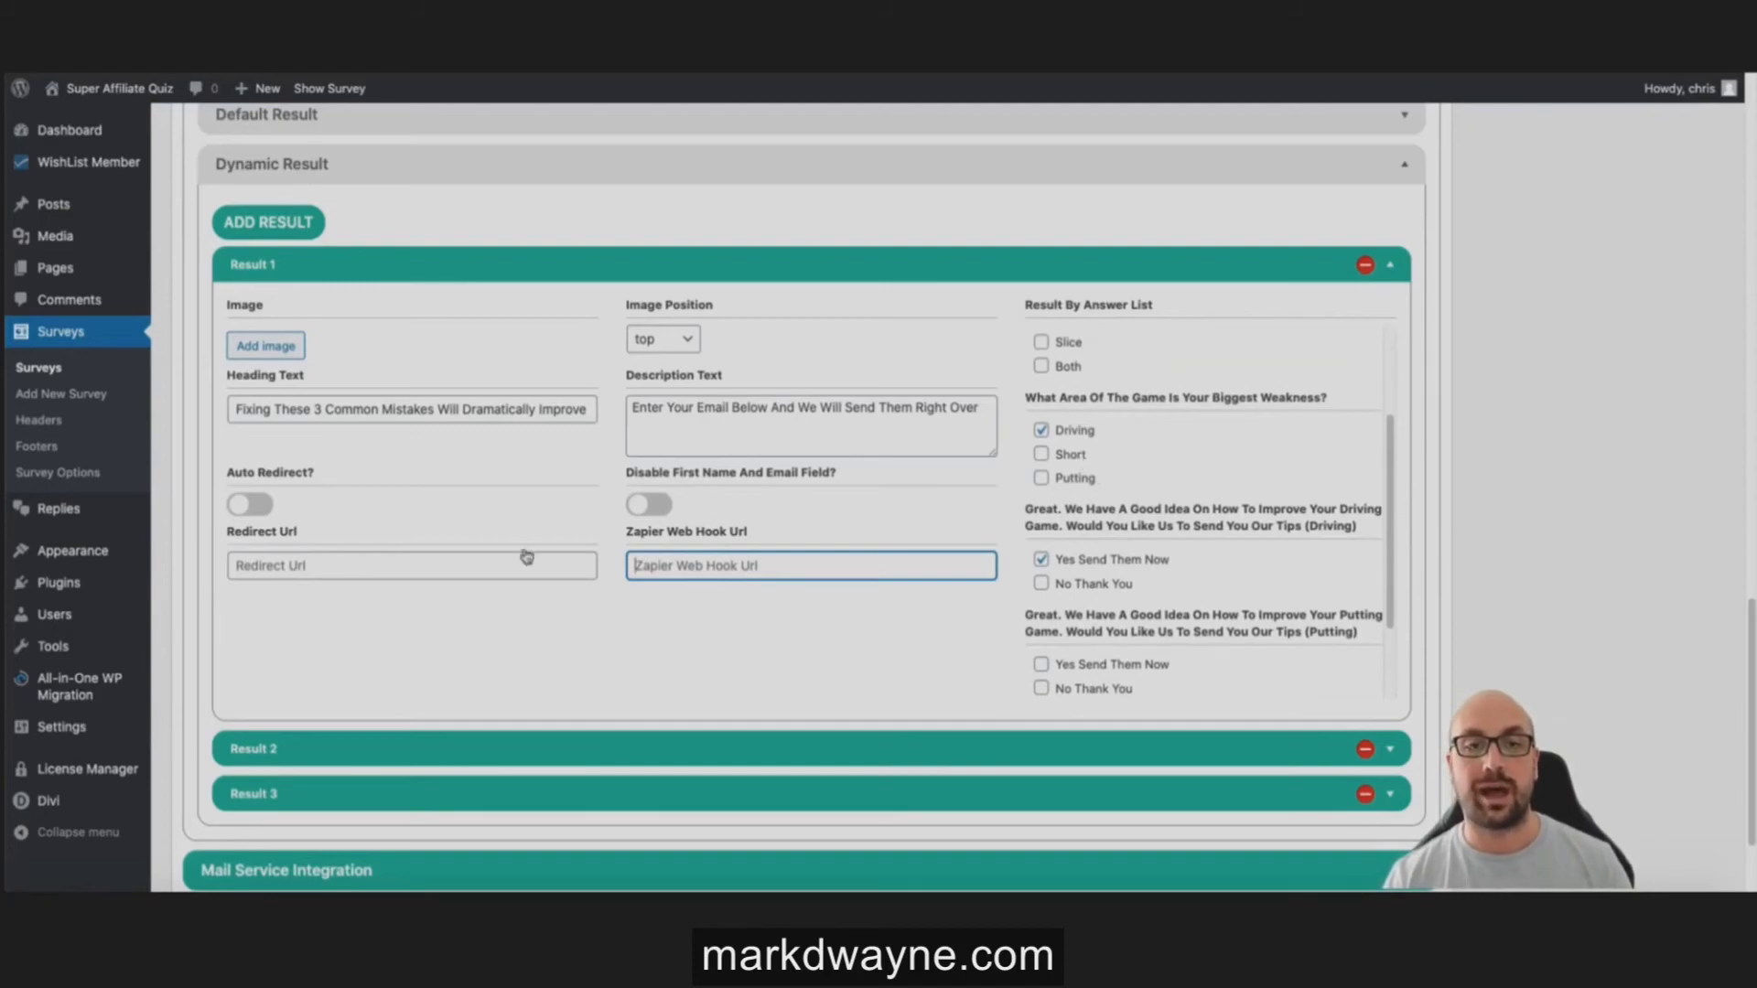
left_click(280, 565)
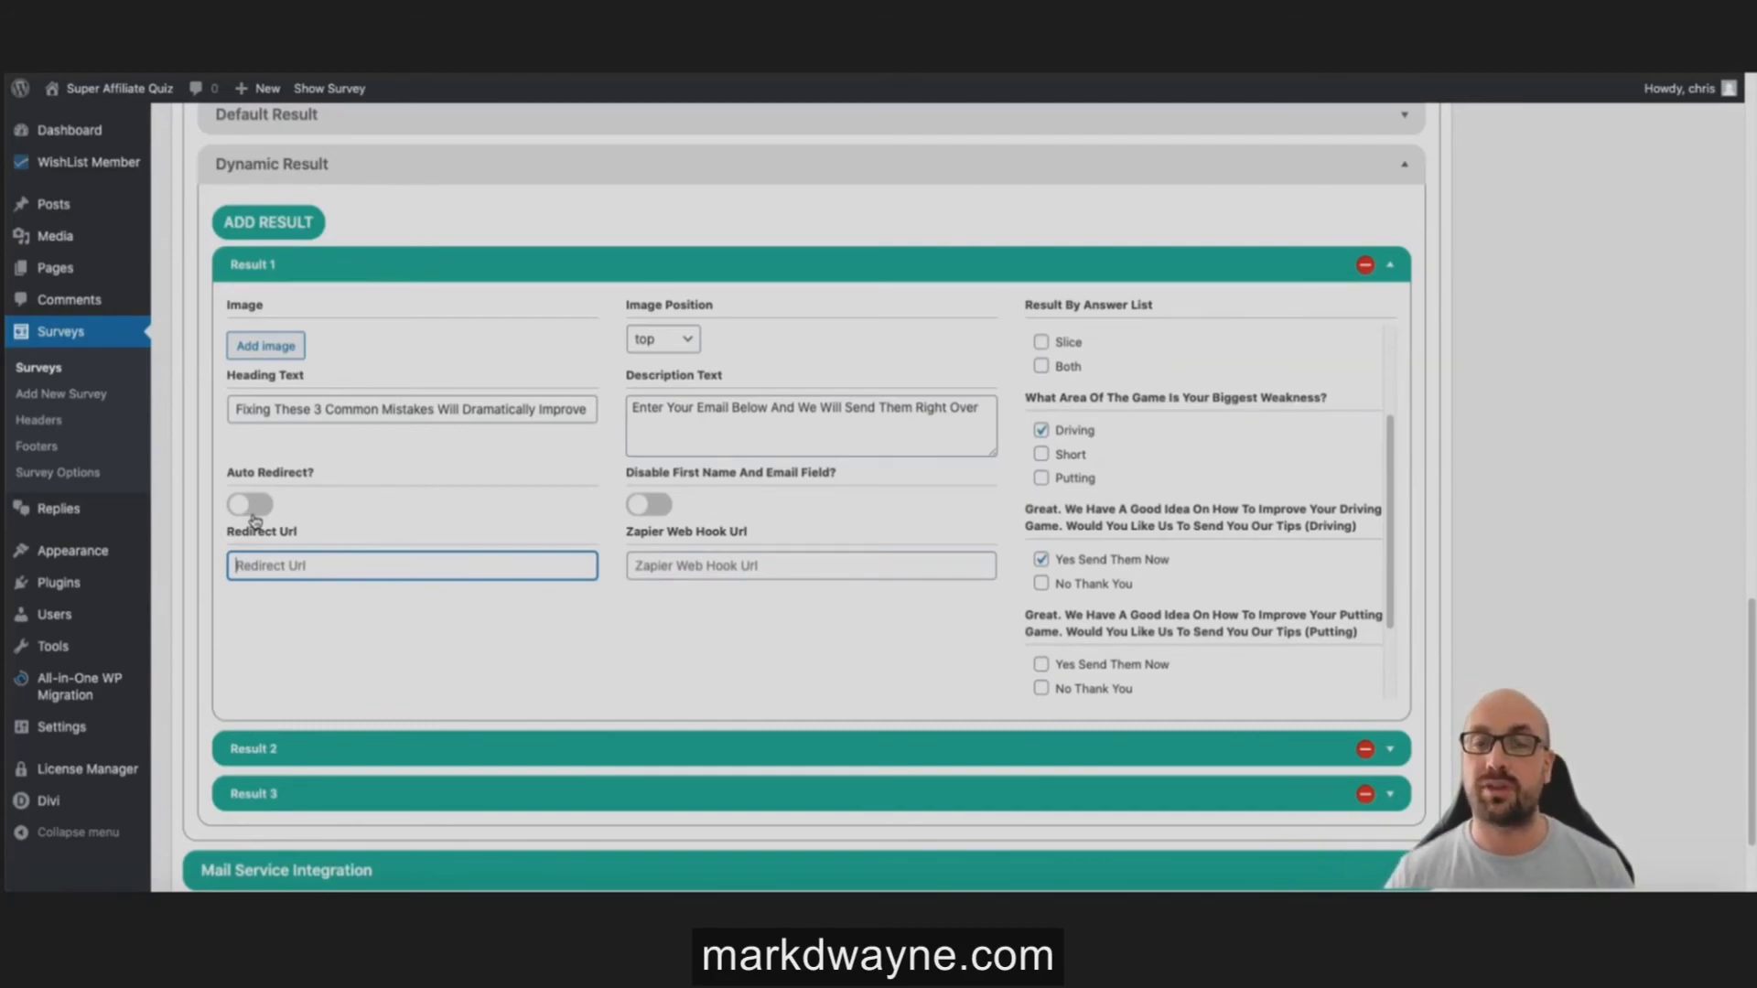
scroll(1078, 398, "up", 1)
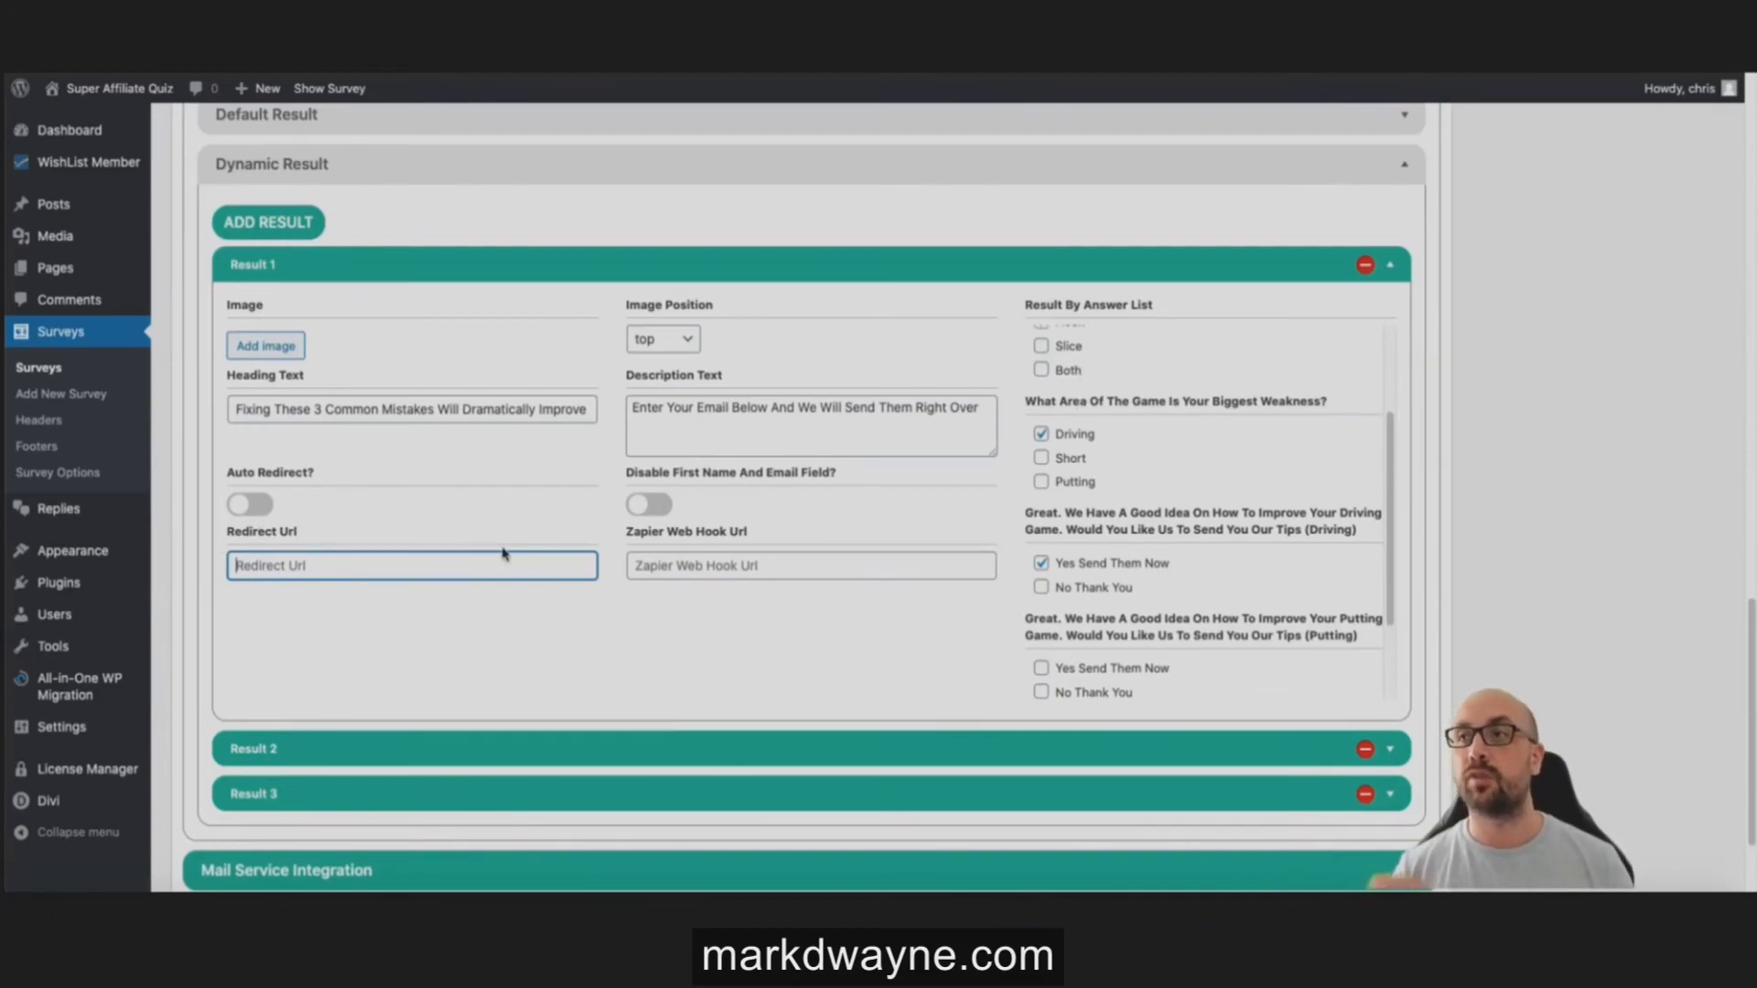
scroll(1220, 491, "up", 1)
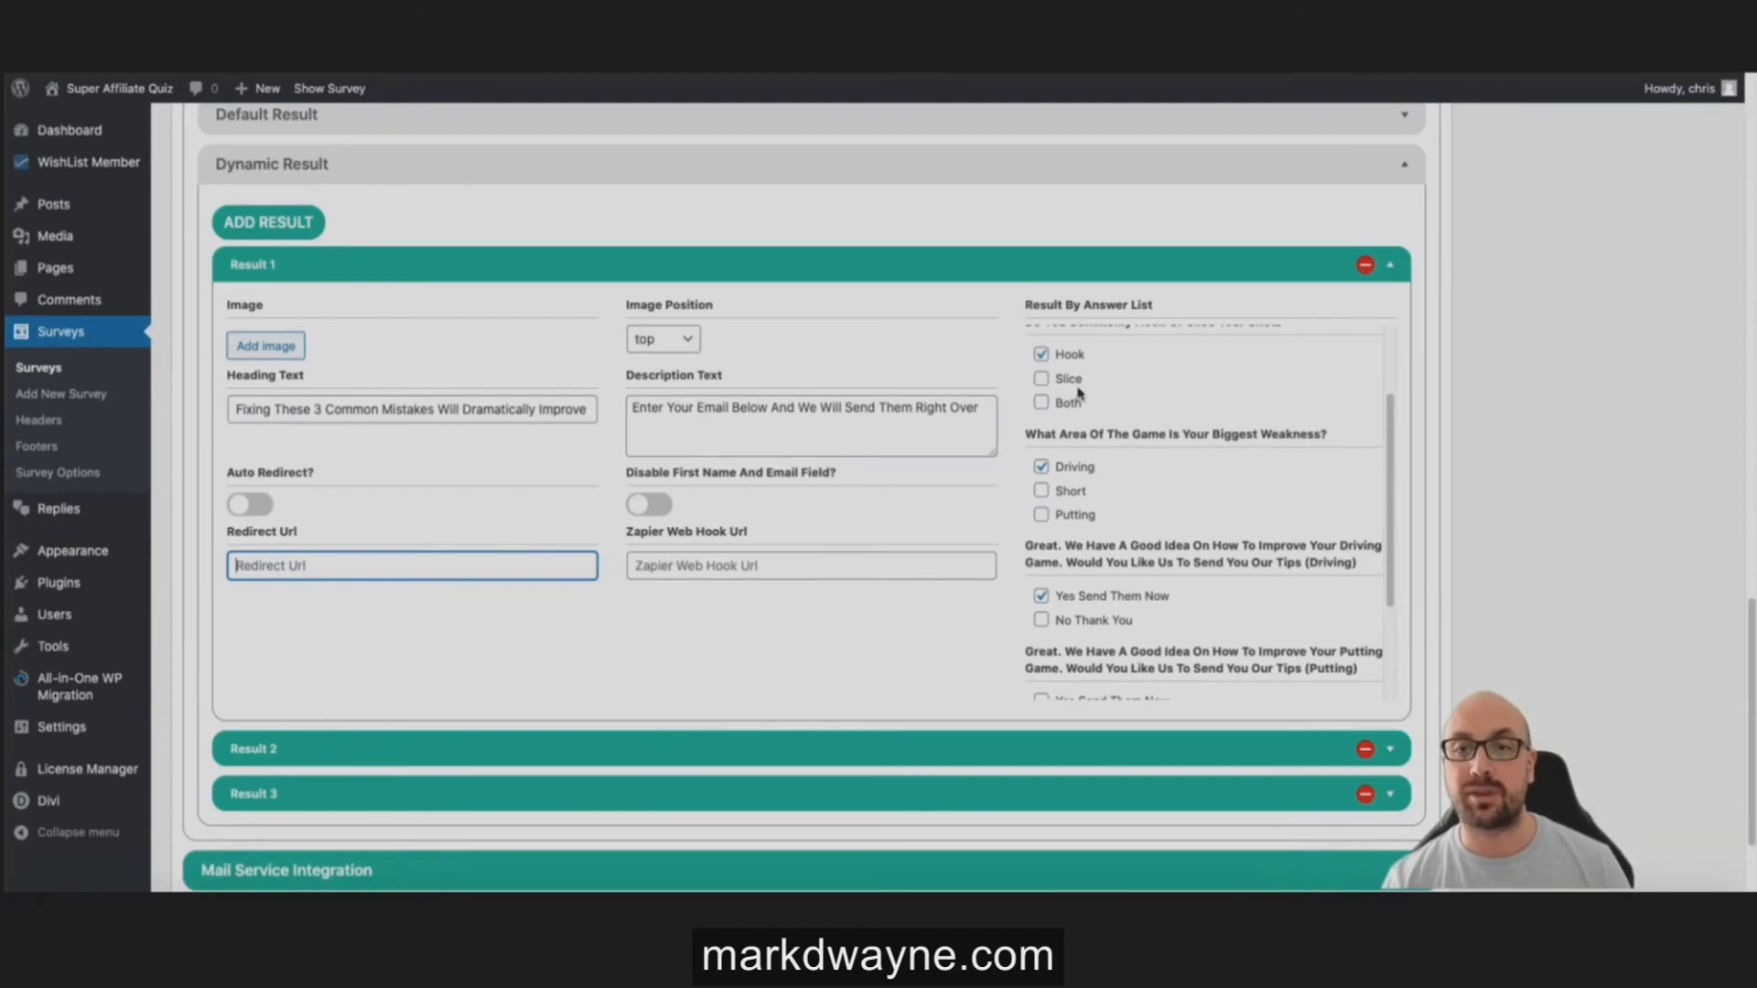
scroll(1080, 375, "up", 3)
scroll(1080, 373, "down", 1)
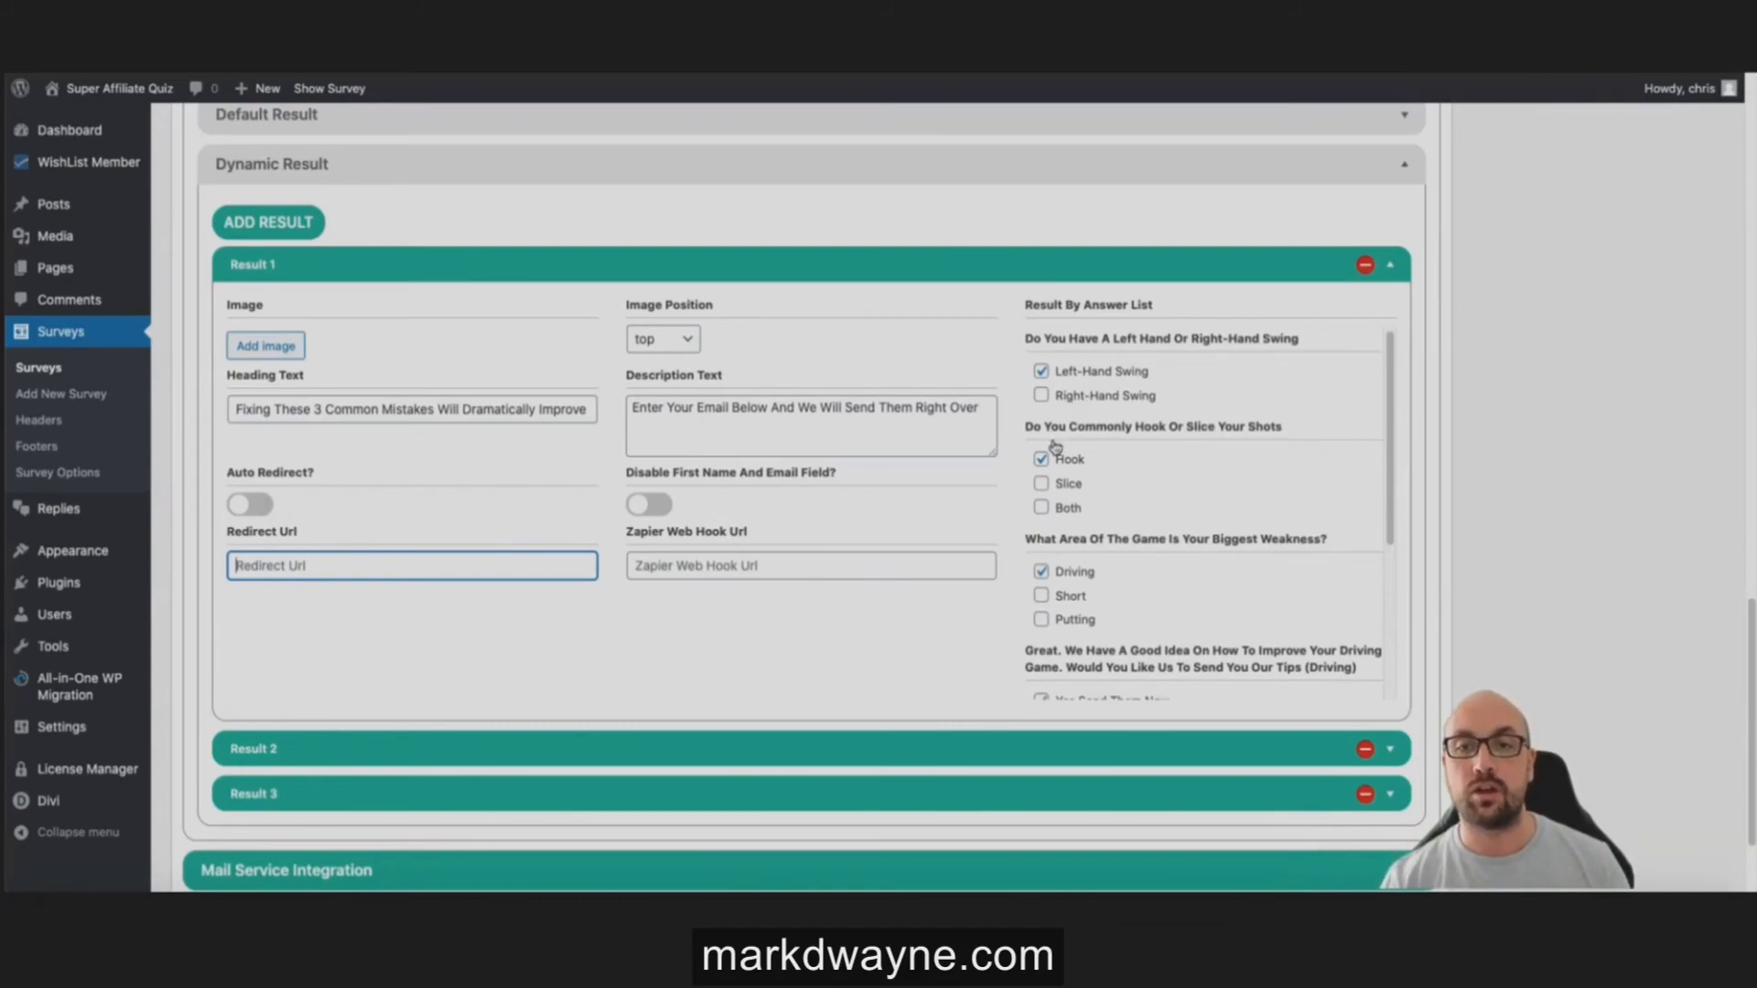
scroll(1061, 444, "down", 2)
scroll(1113, 523, "down", 5)
scroll(1110, 516, "up", 3)
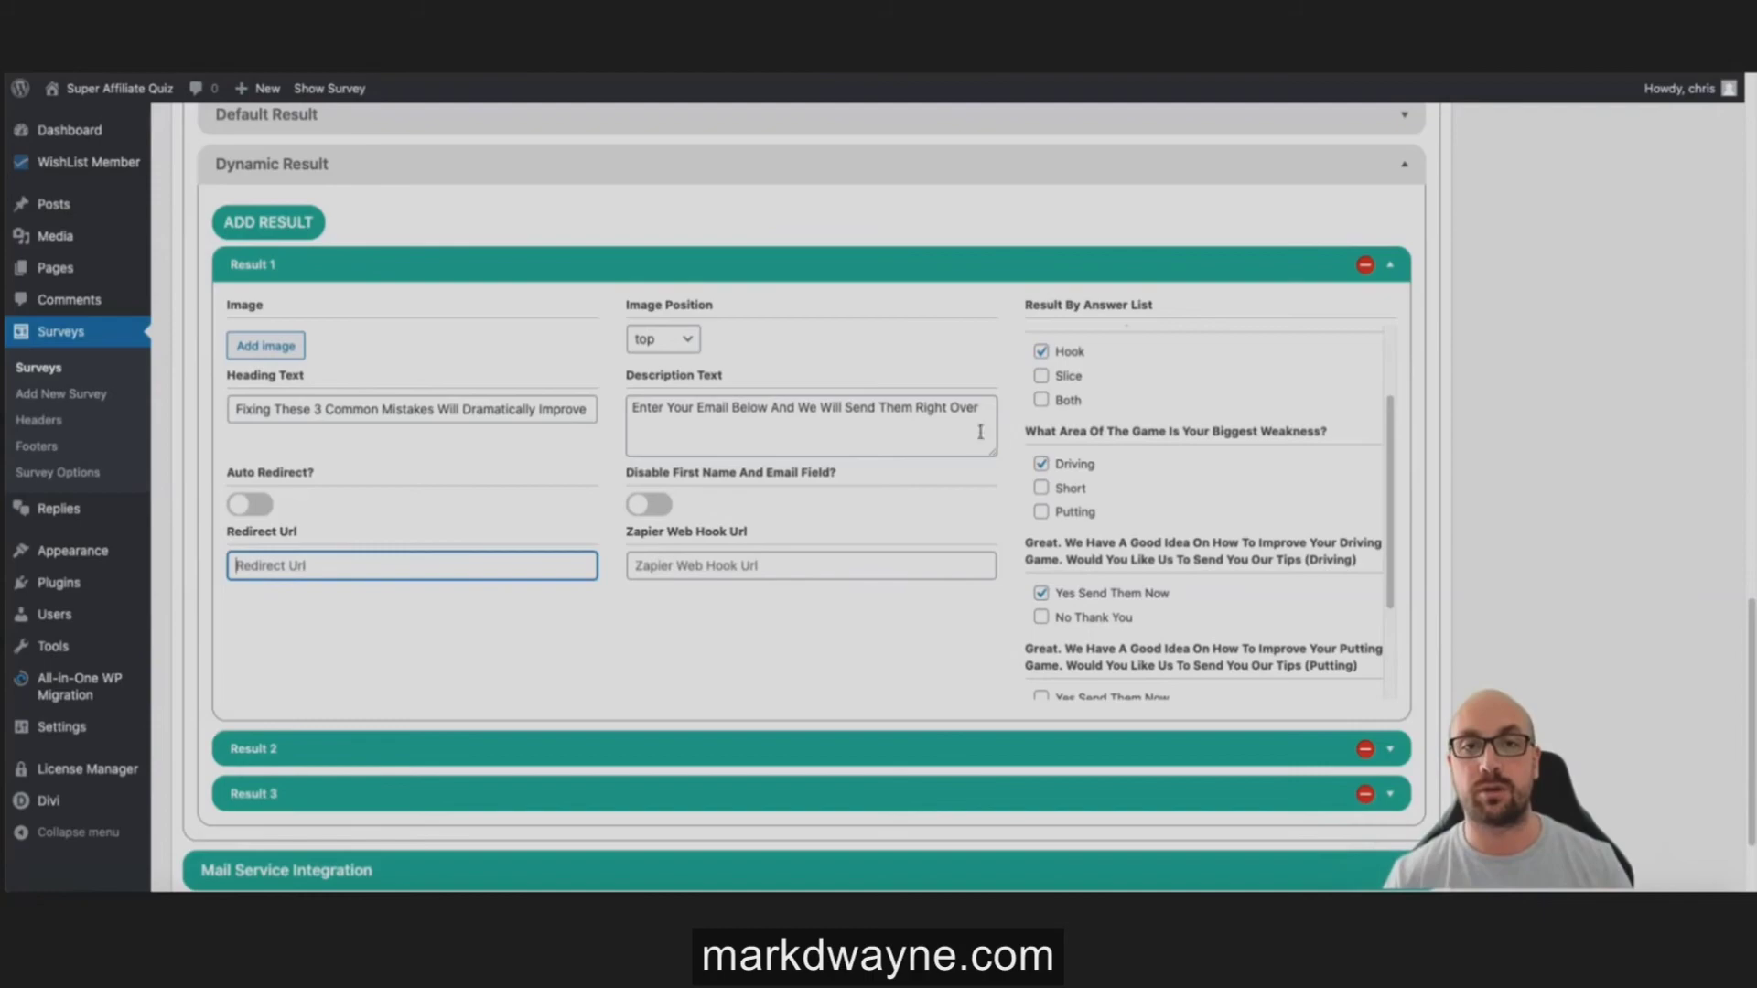
scroll(792, 209, "down", 2)
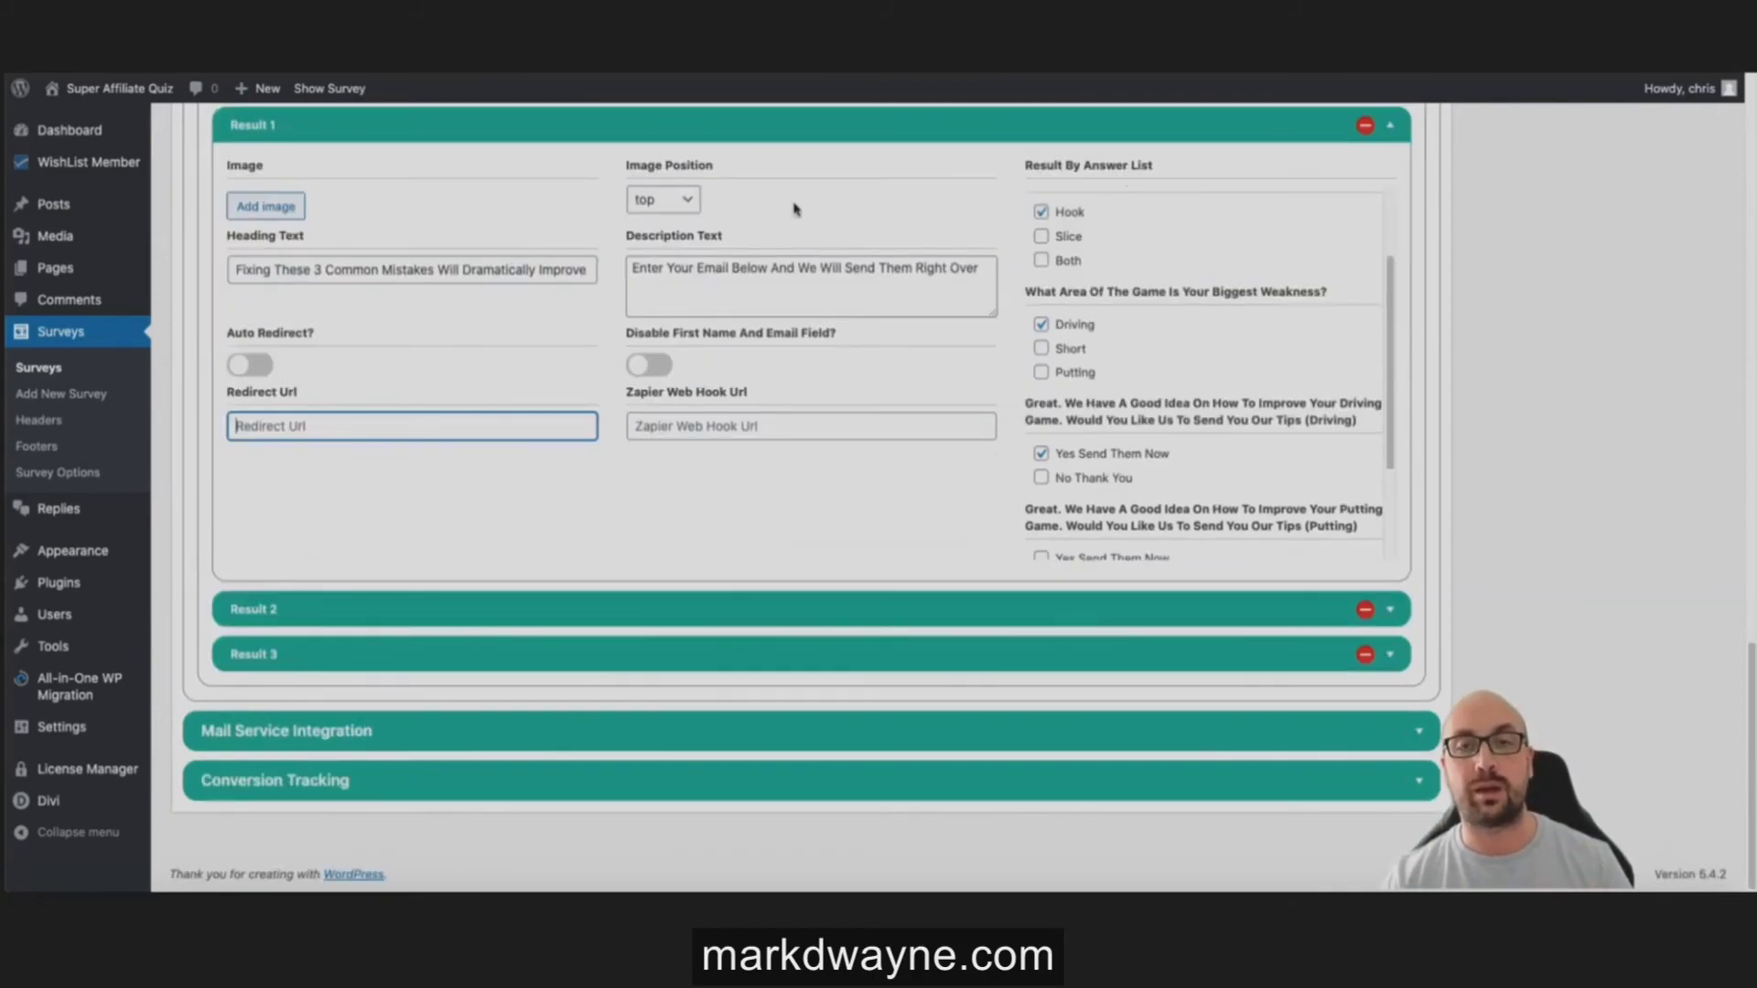
Step: Check the Mail Service Integration and Conversion Tracking sections, then go to Surveys > Survey Options
left_click(573, 737)
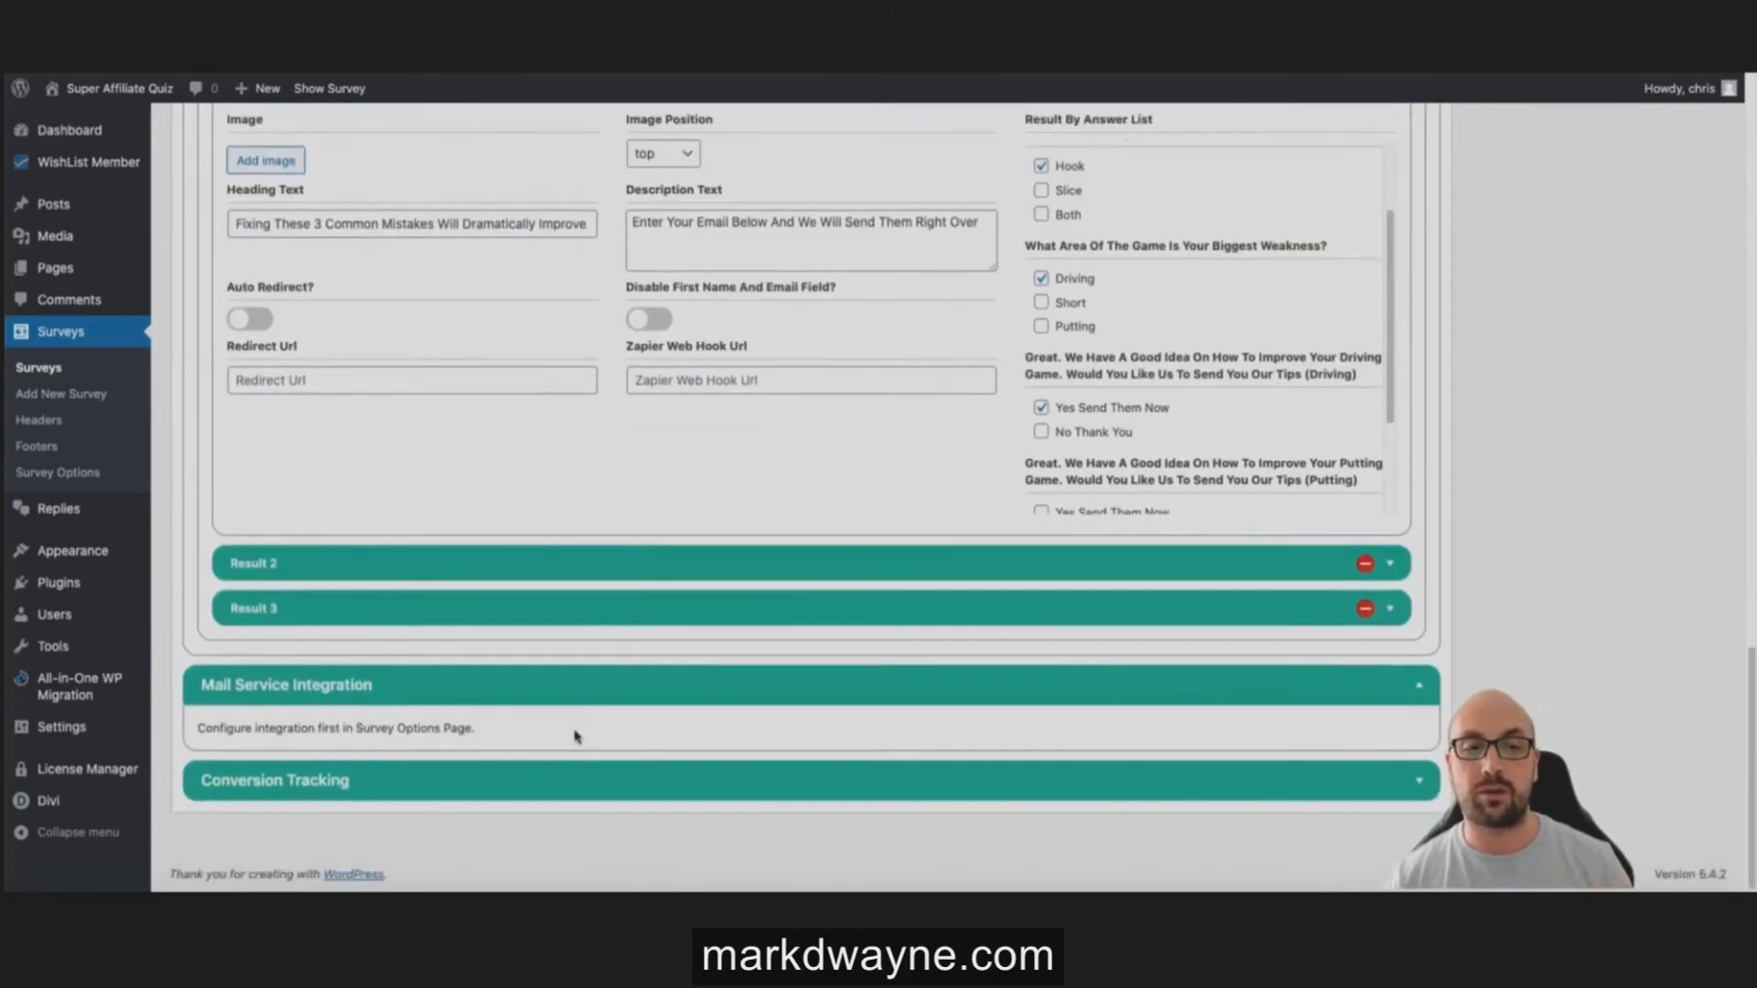
left_click(473, 774)
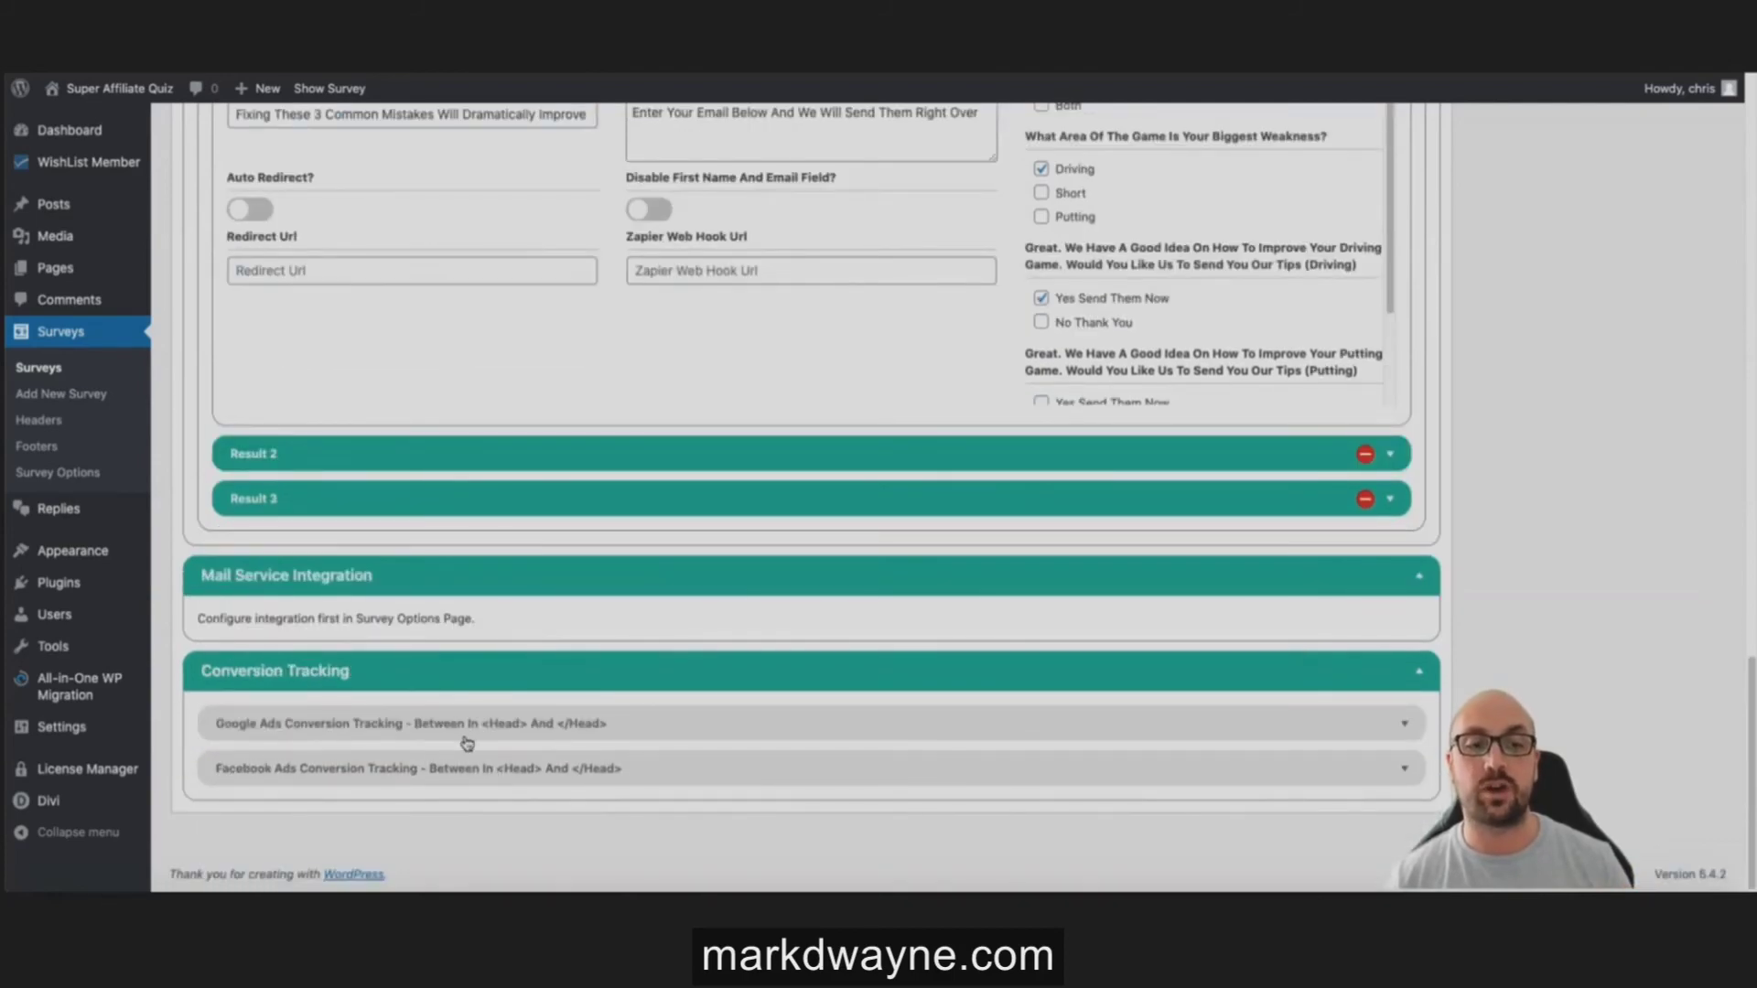
left_click(606, 691)
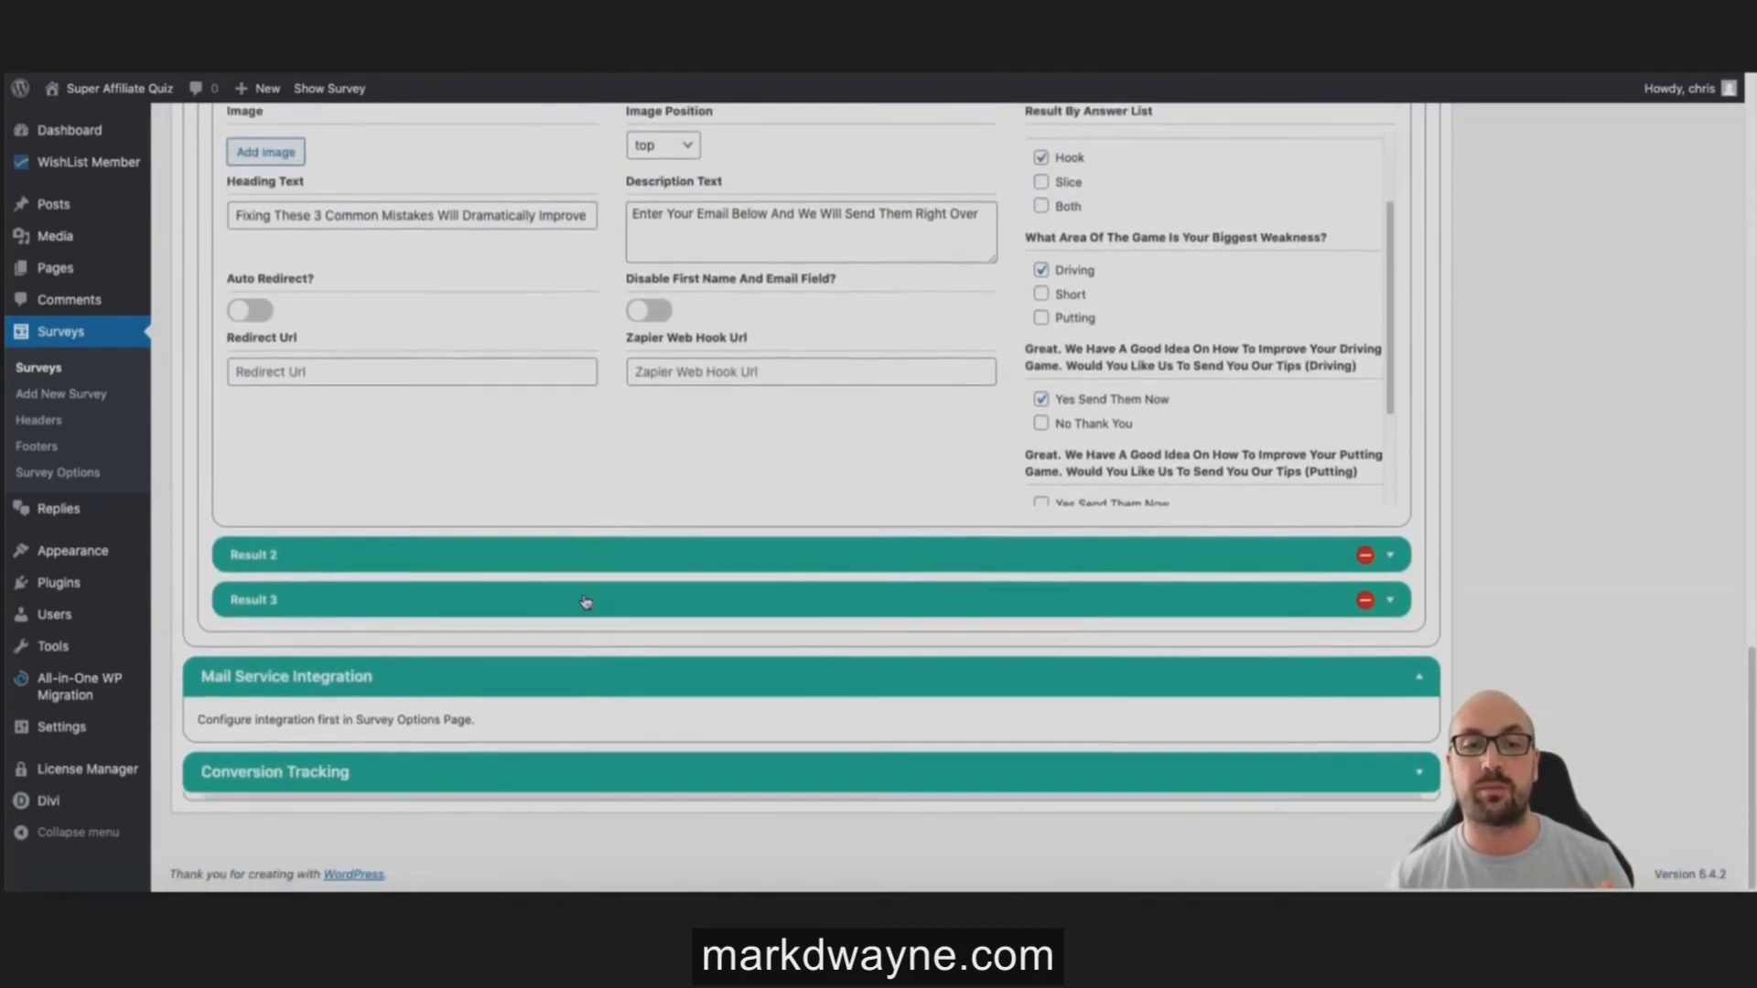
scroll(803, 498, "up", 4)
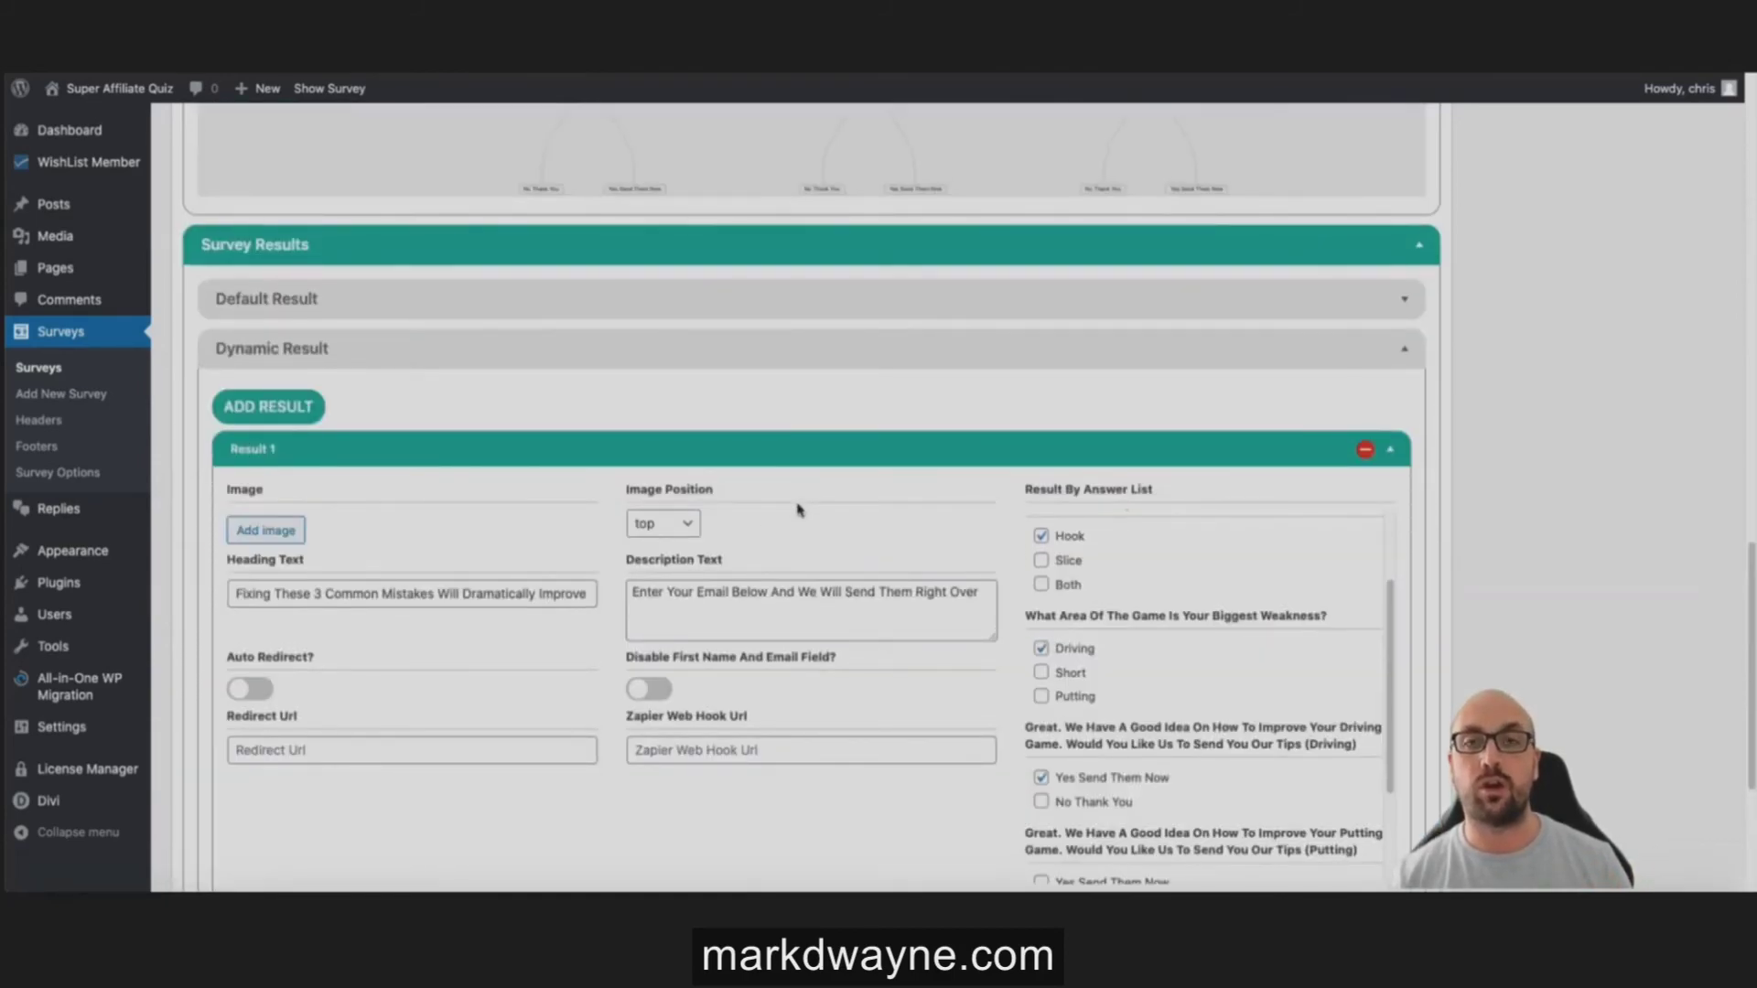
scroll(798, 509, "up", 6)
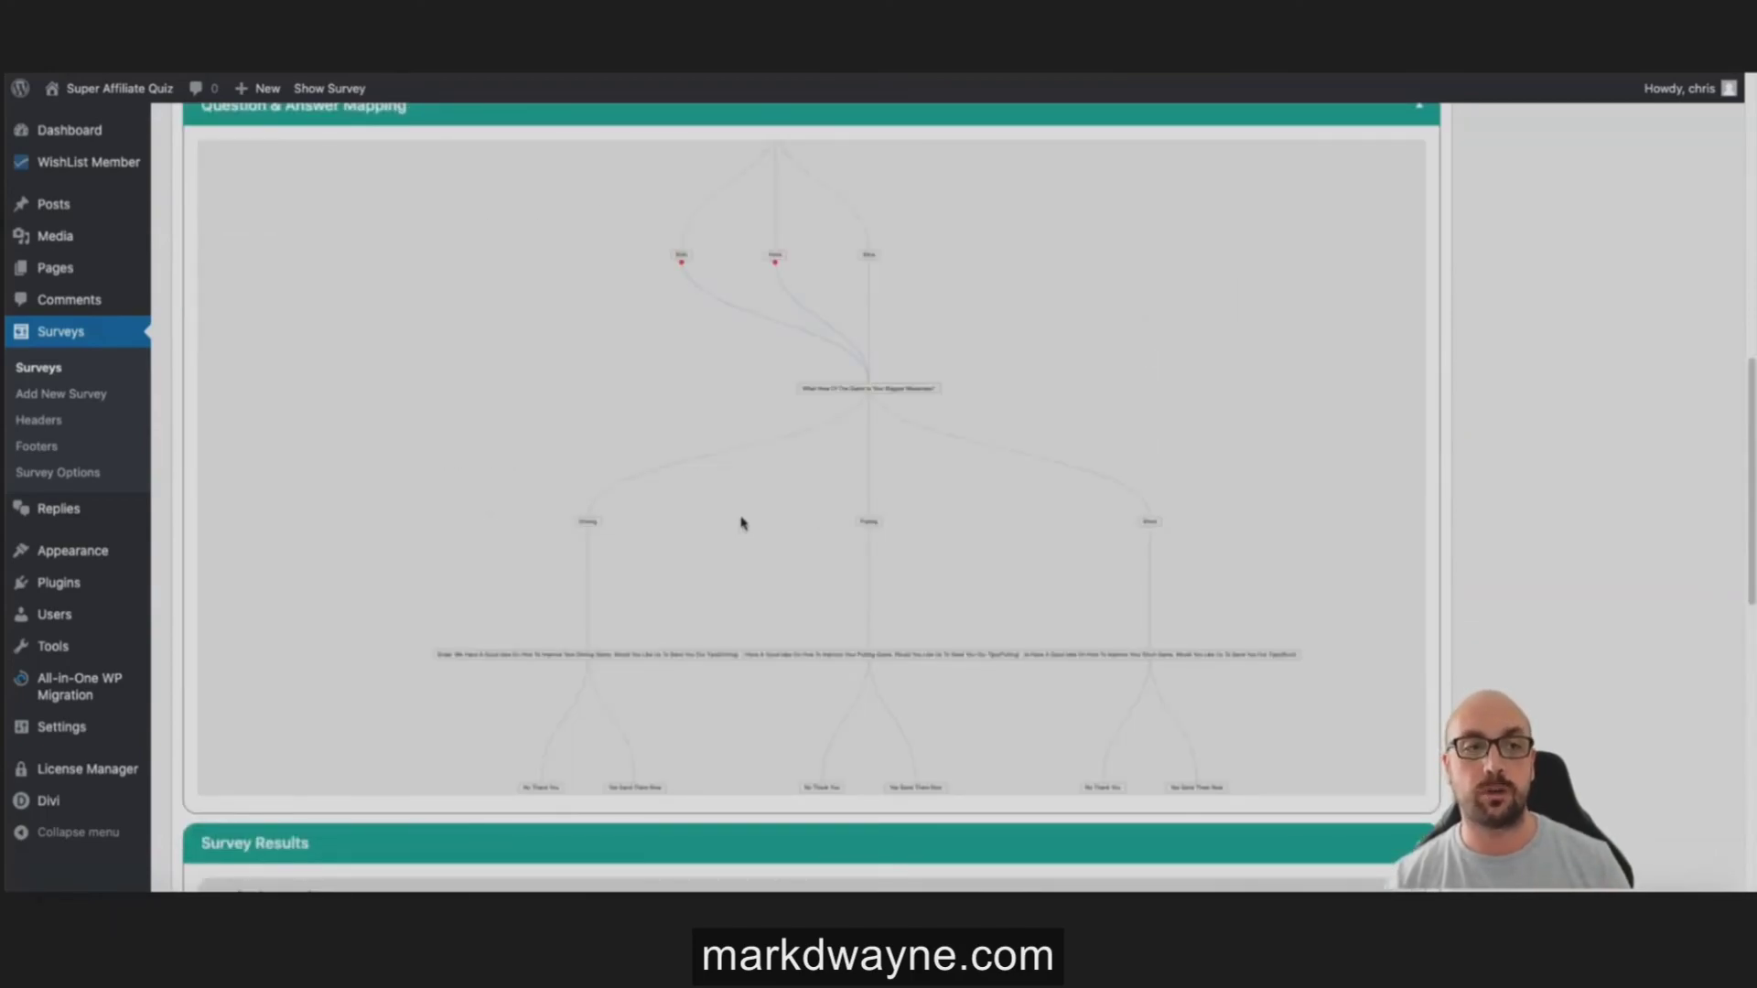
left_click(57, 473)
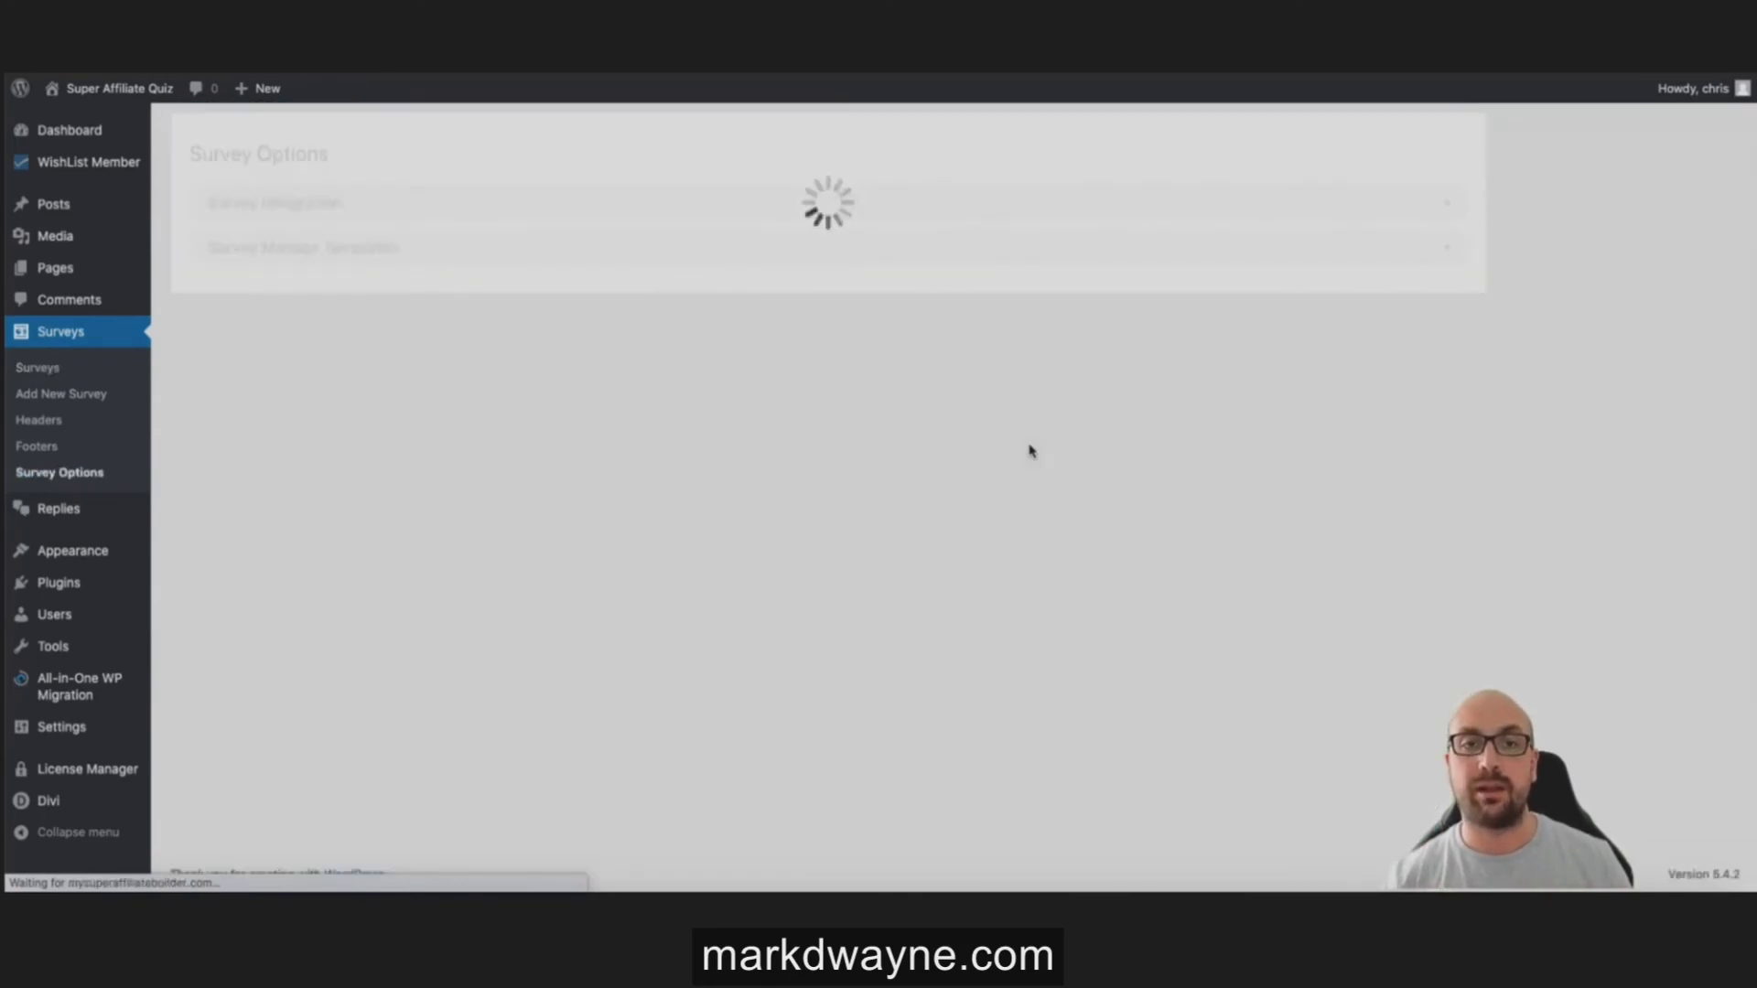
Step: Under Survey Manage Templates, choose the Golf Swing survey and name the template GolfSwing1
left_click(491, 261)
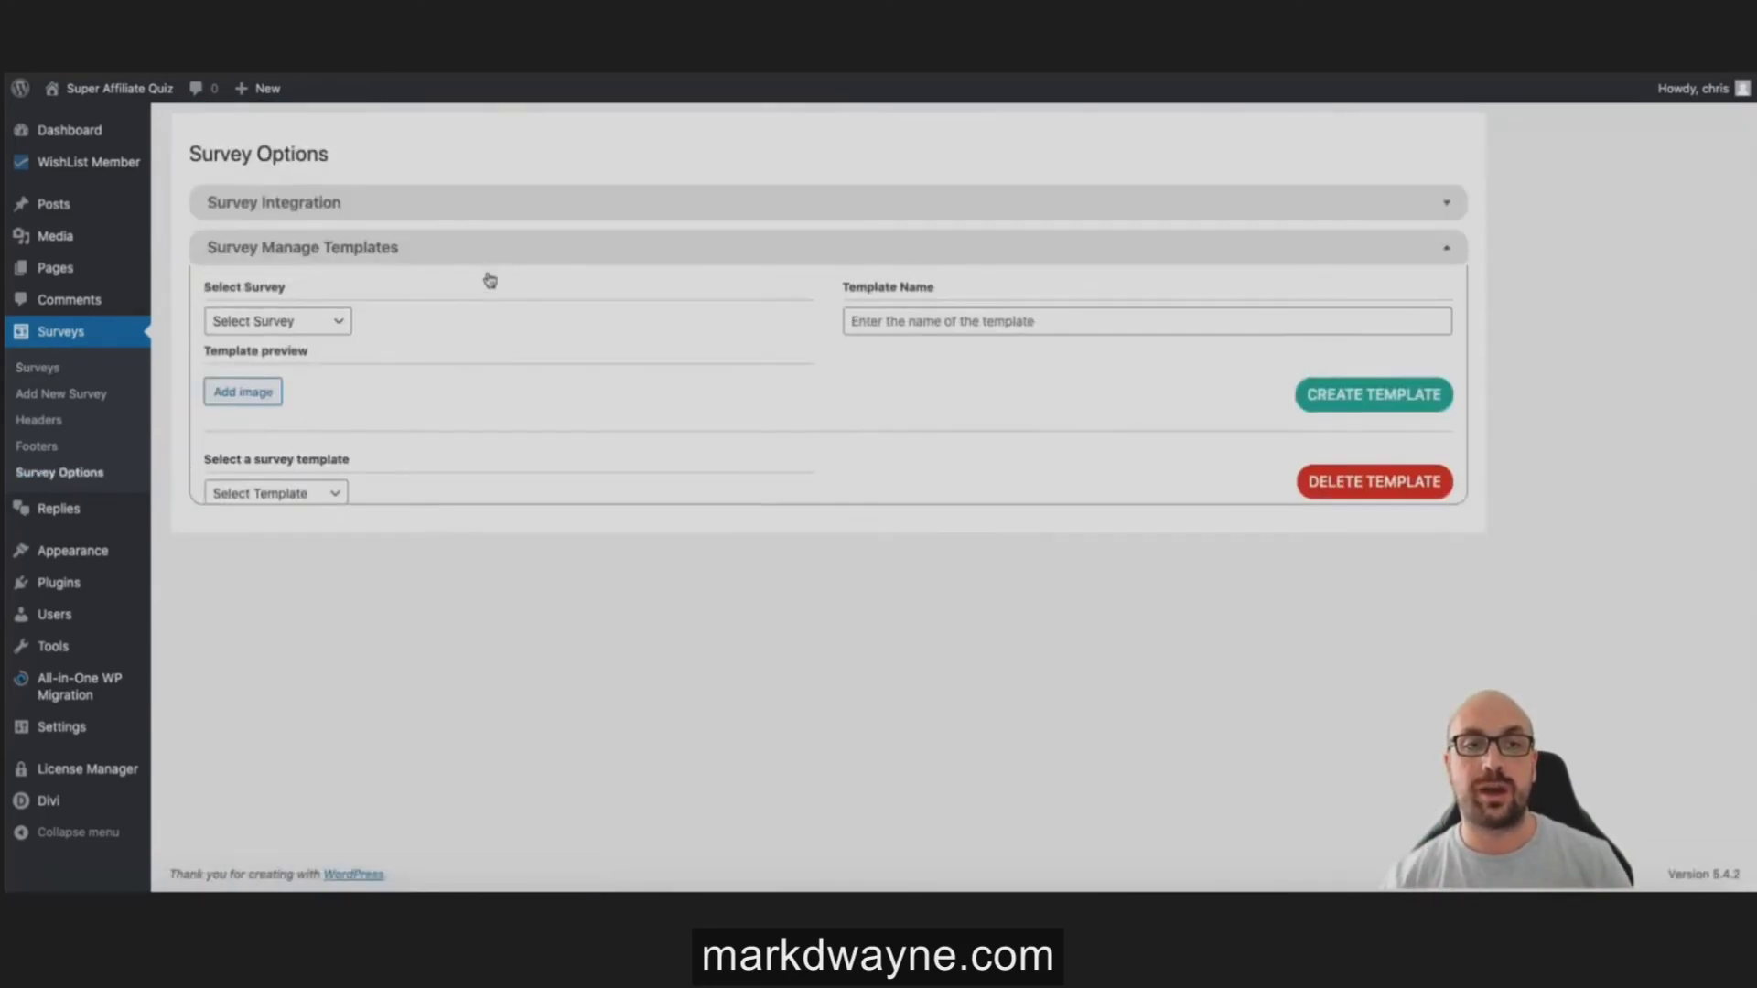
left_click(322, 325)
left_click(247, 375)
left_click(884, 320)
type("GolfSwing1")
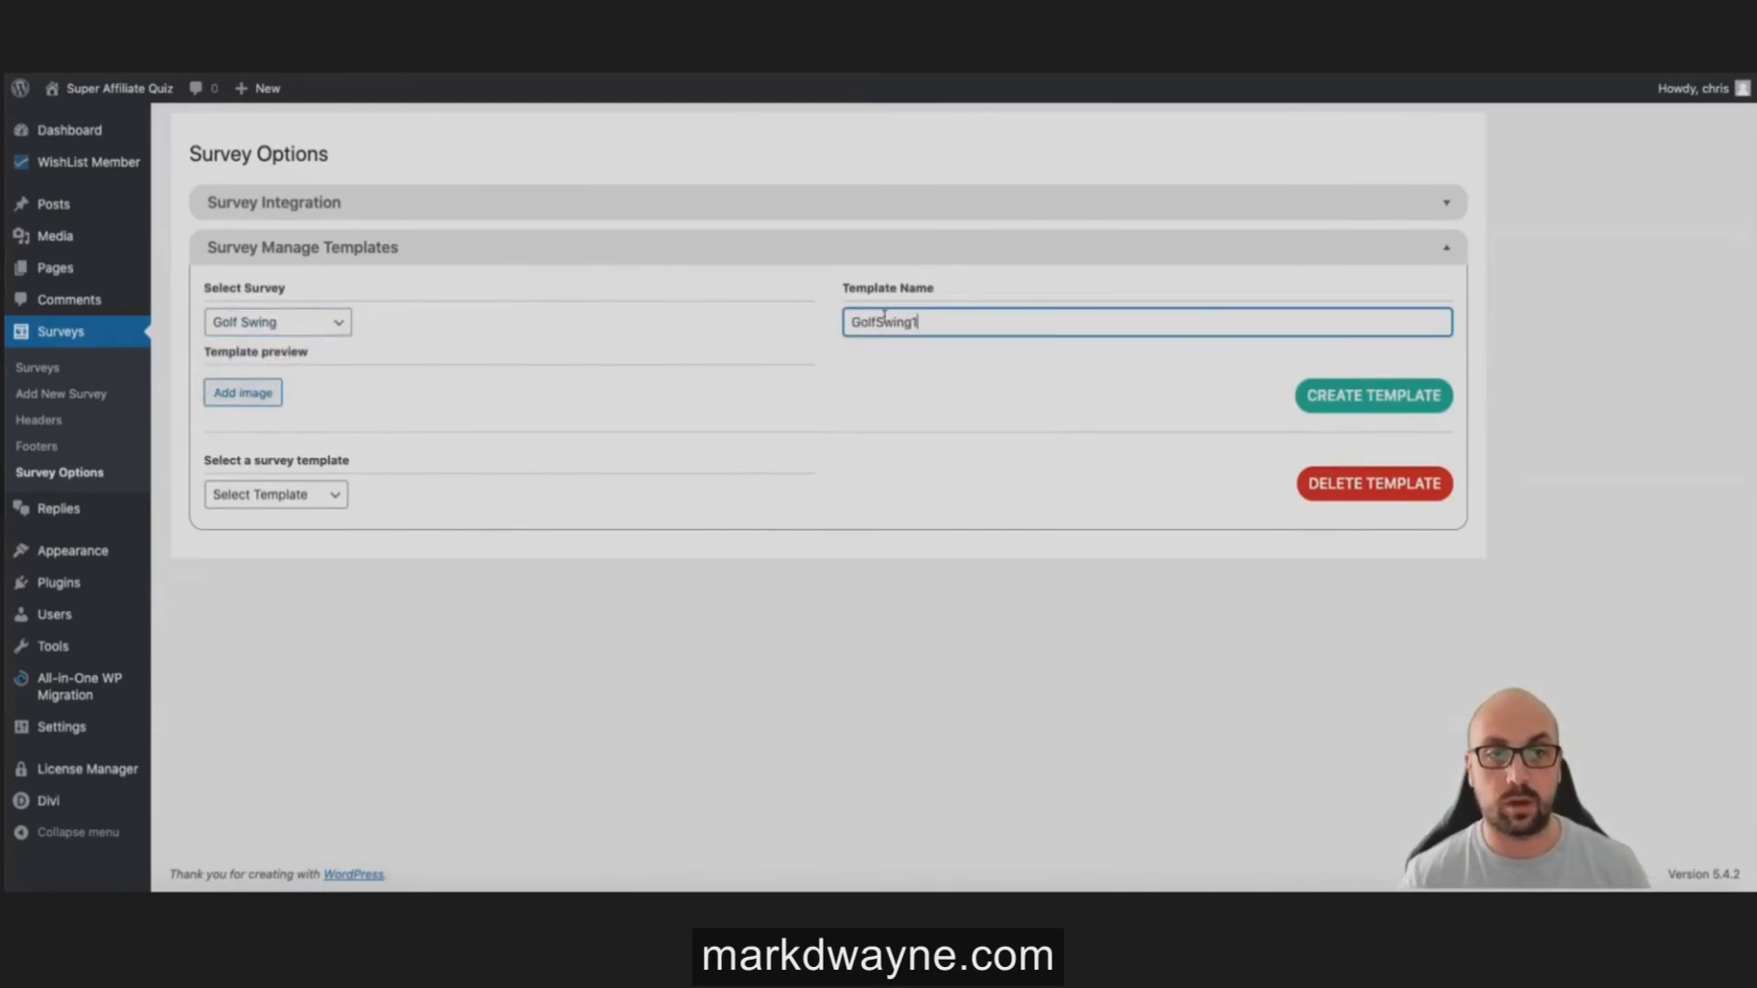
Step: Use the GOLF logo as preview image, select Golf Swing Affiliate, and create the template
left_click(249, 402)
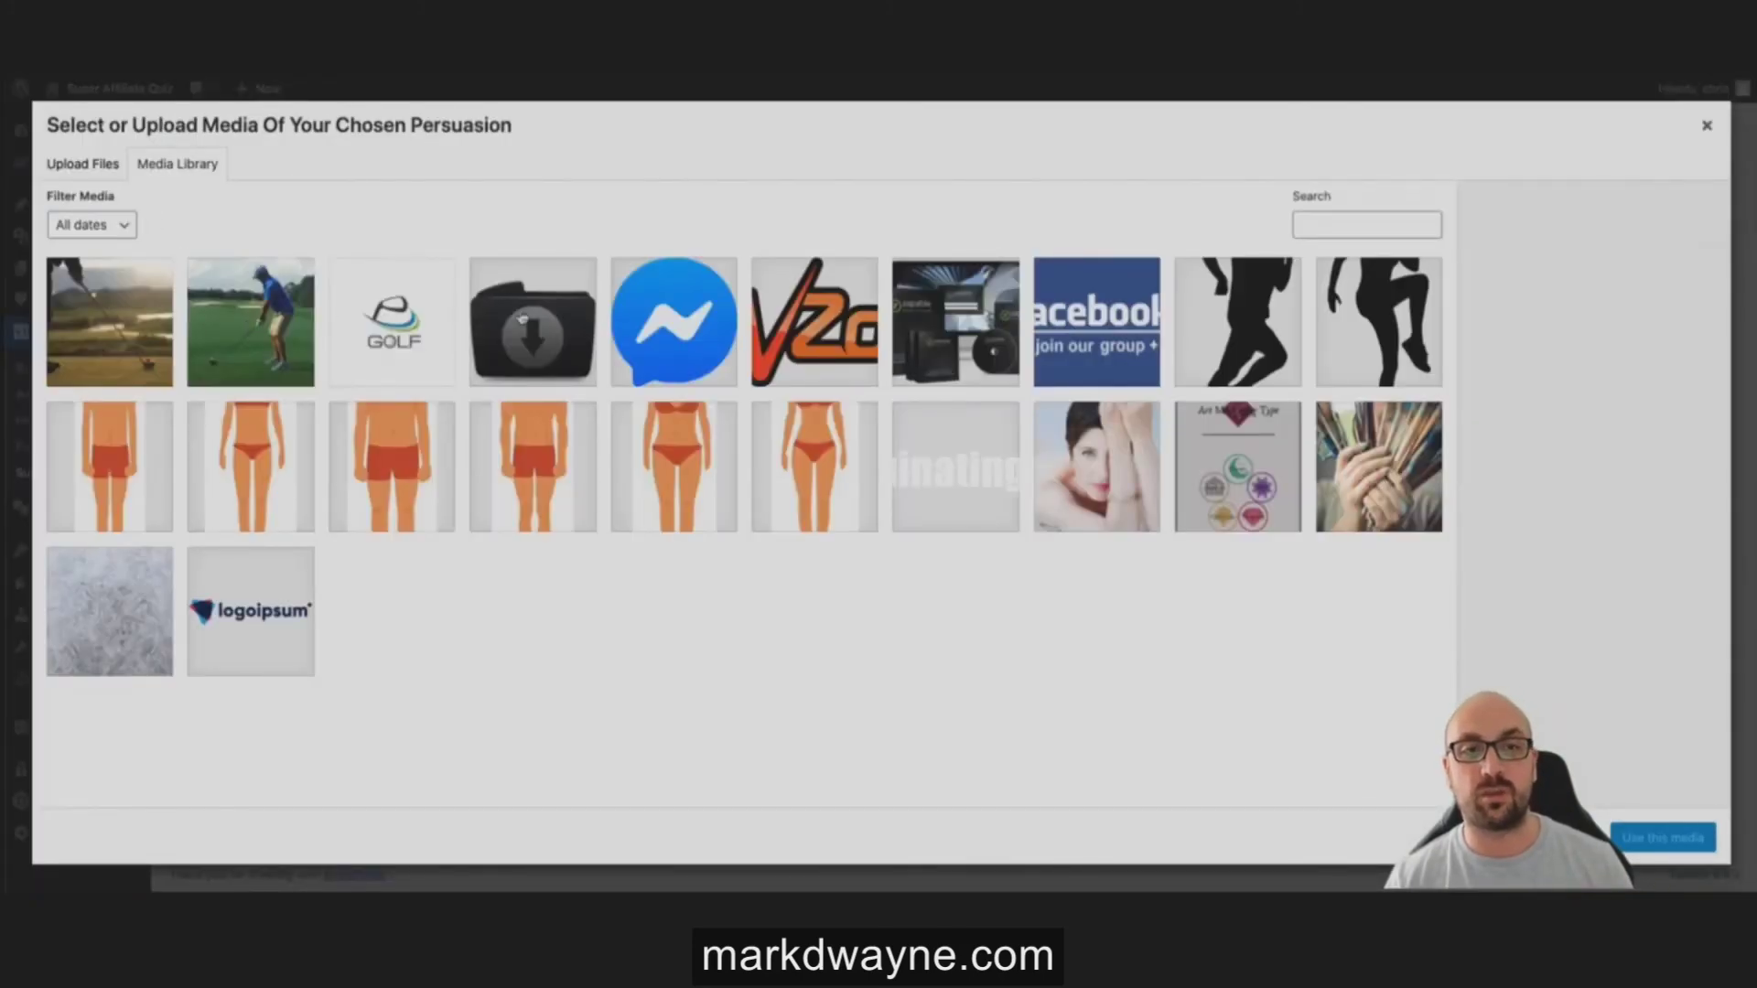
left_click(430, 320)
left_click(1641, 832)
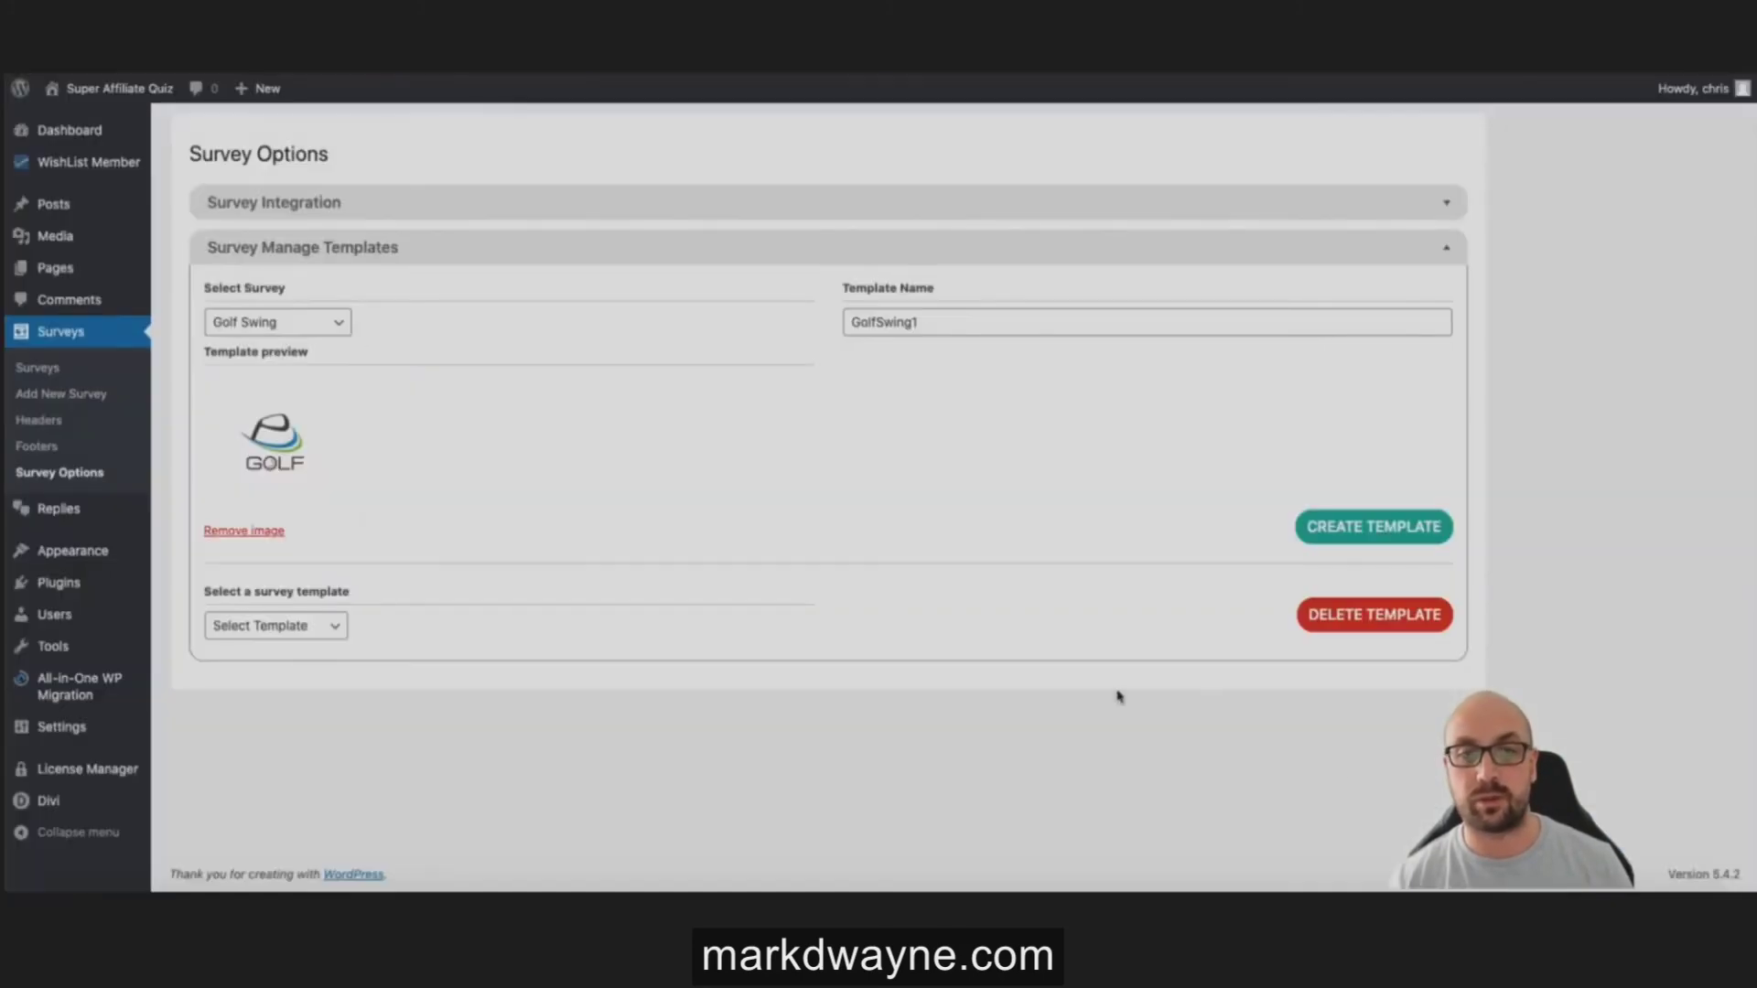
left_click(314, 629)
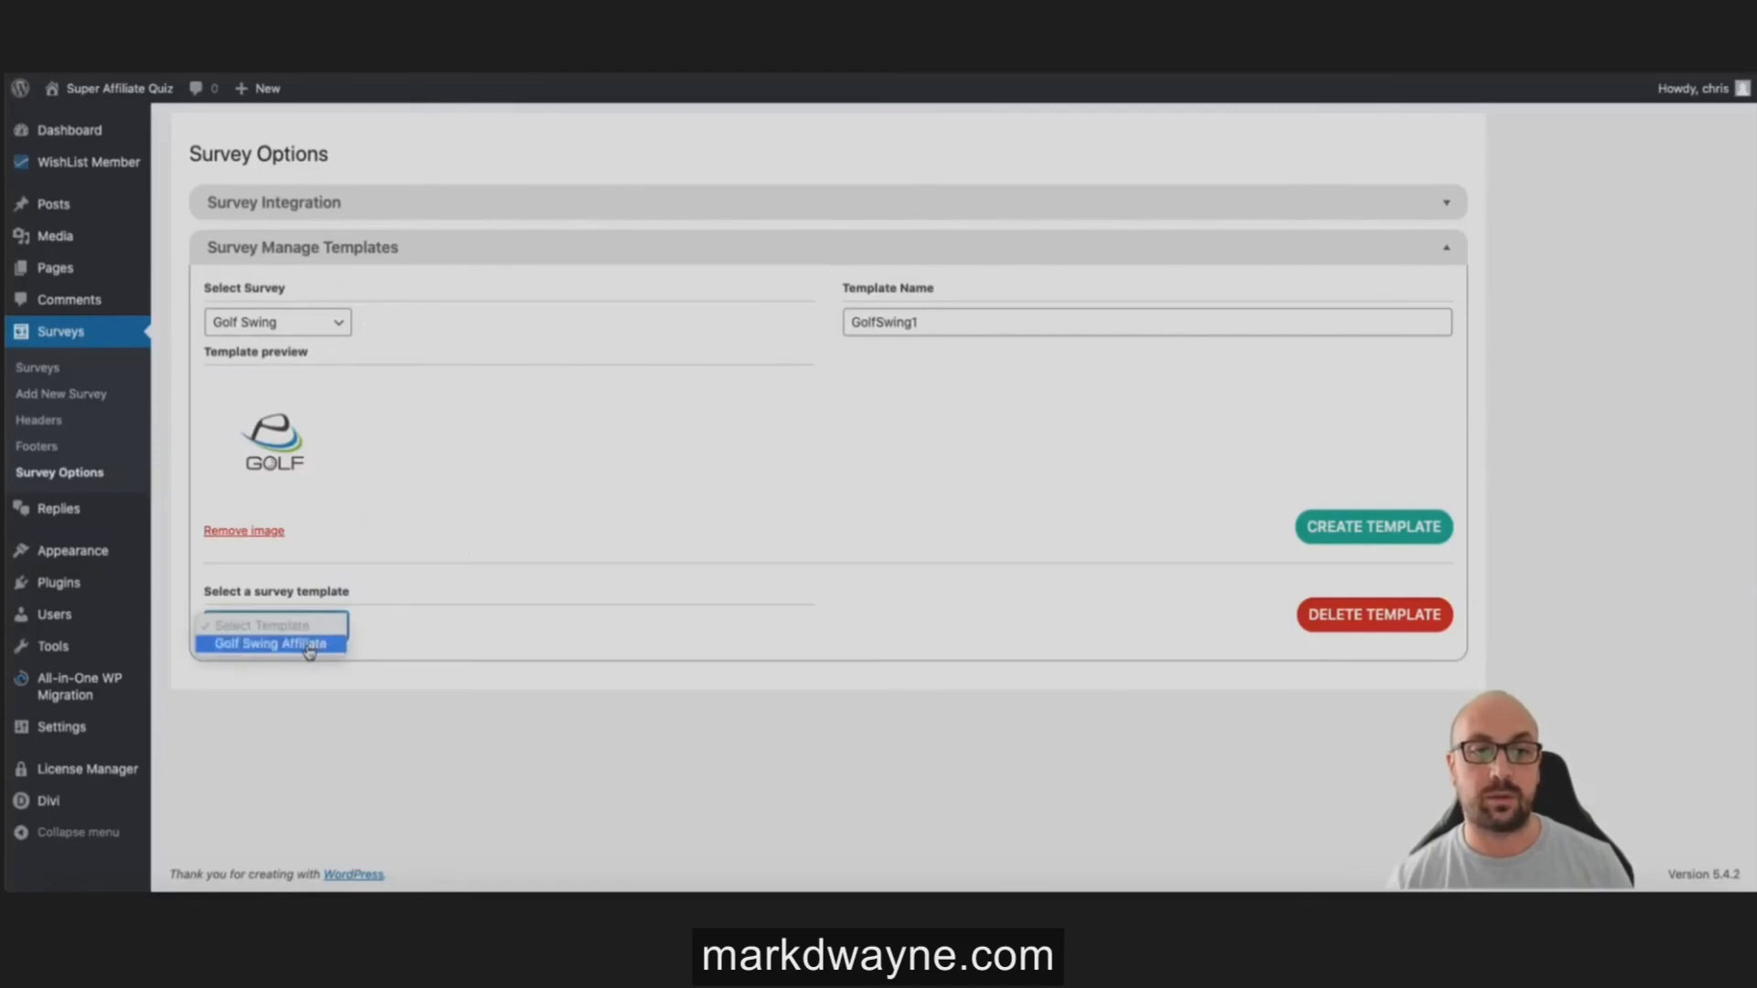
left_click(315, 641)
left_click(1364, 536)
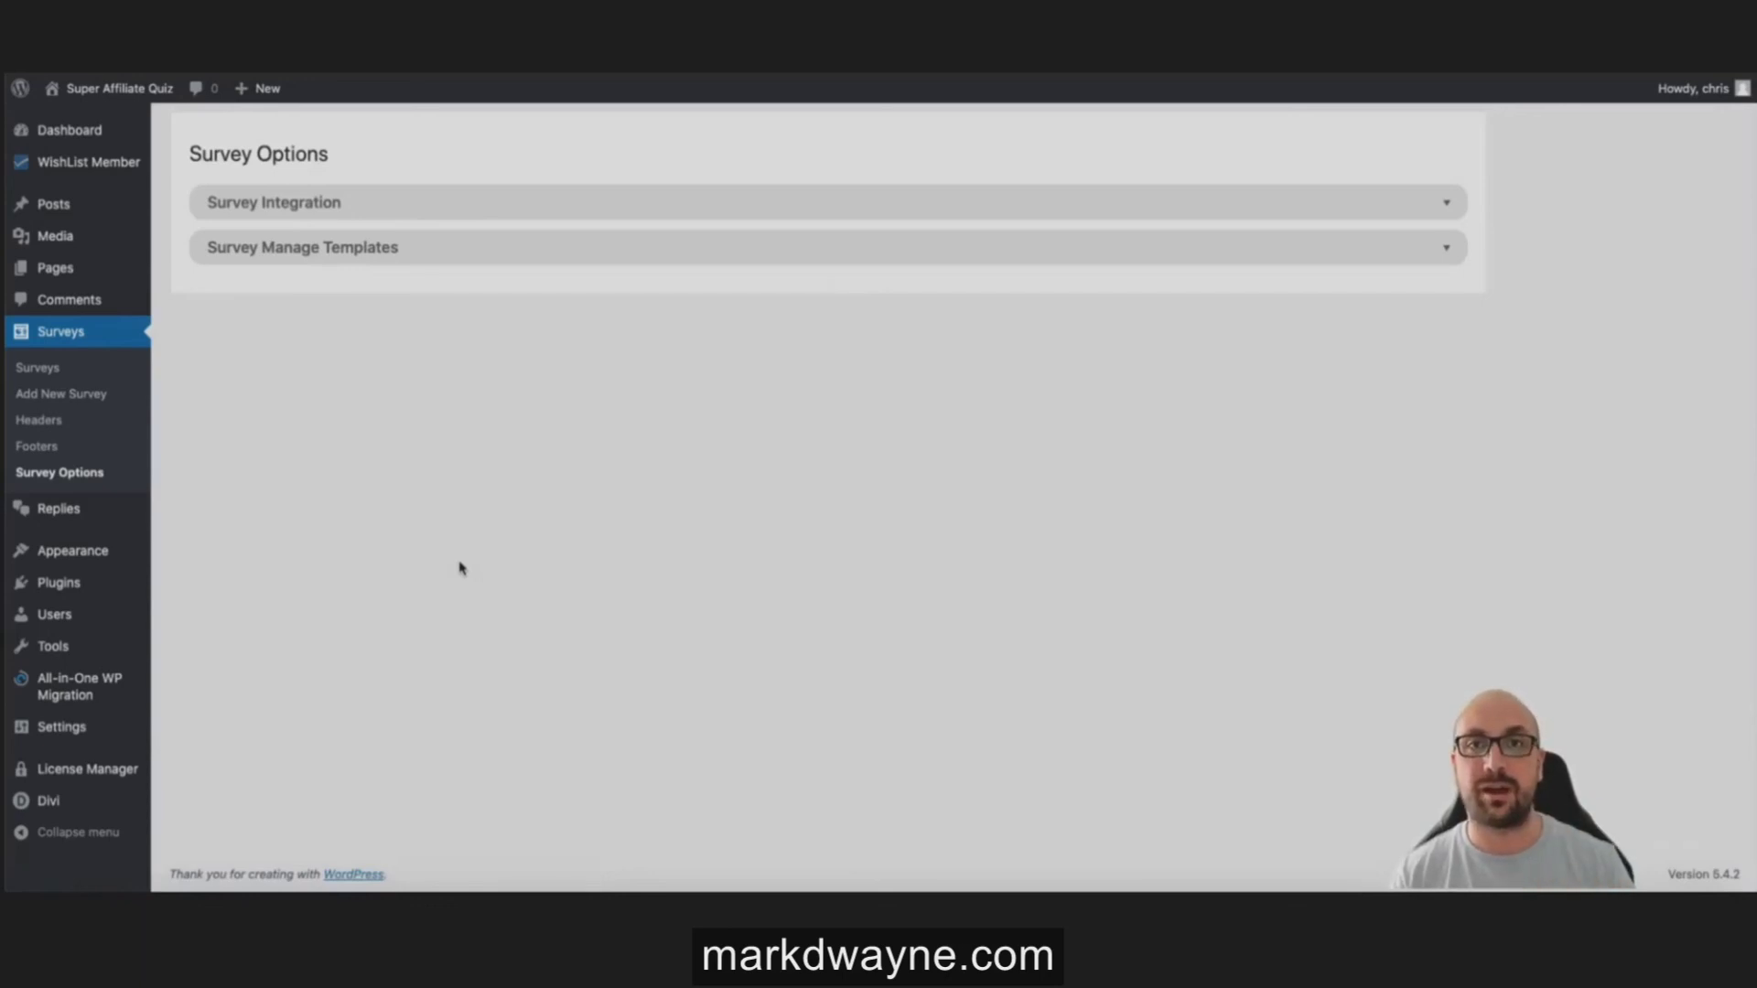
Step: Create a new survey from the Golf Swing Affiliate template and review its Question & Answer Mapping
left_click(47, 396)
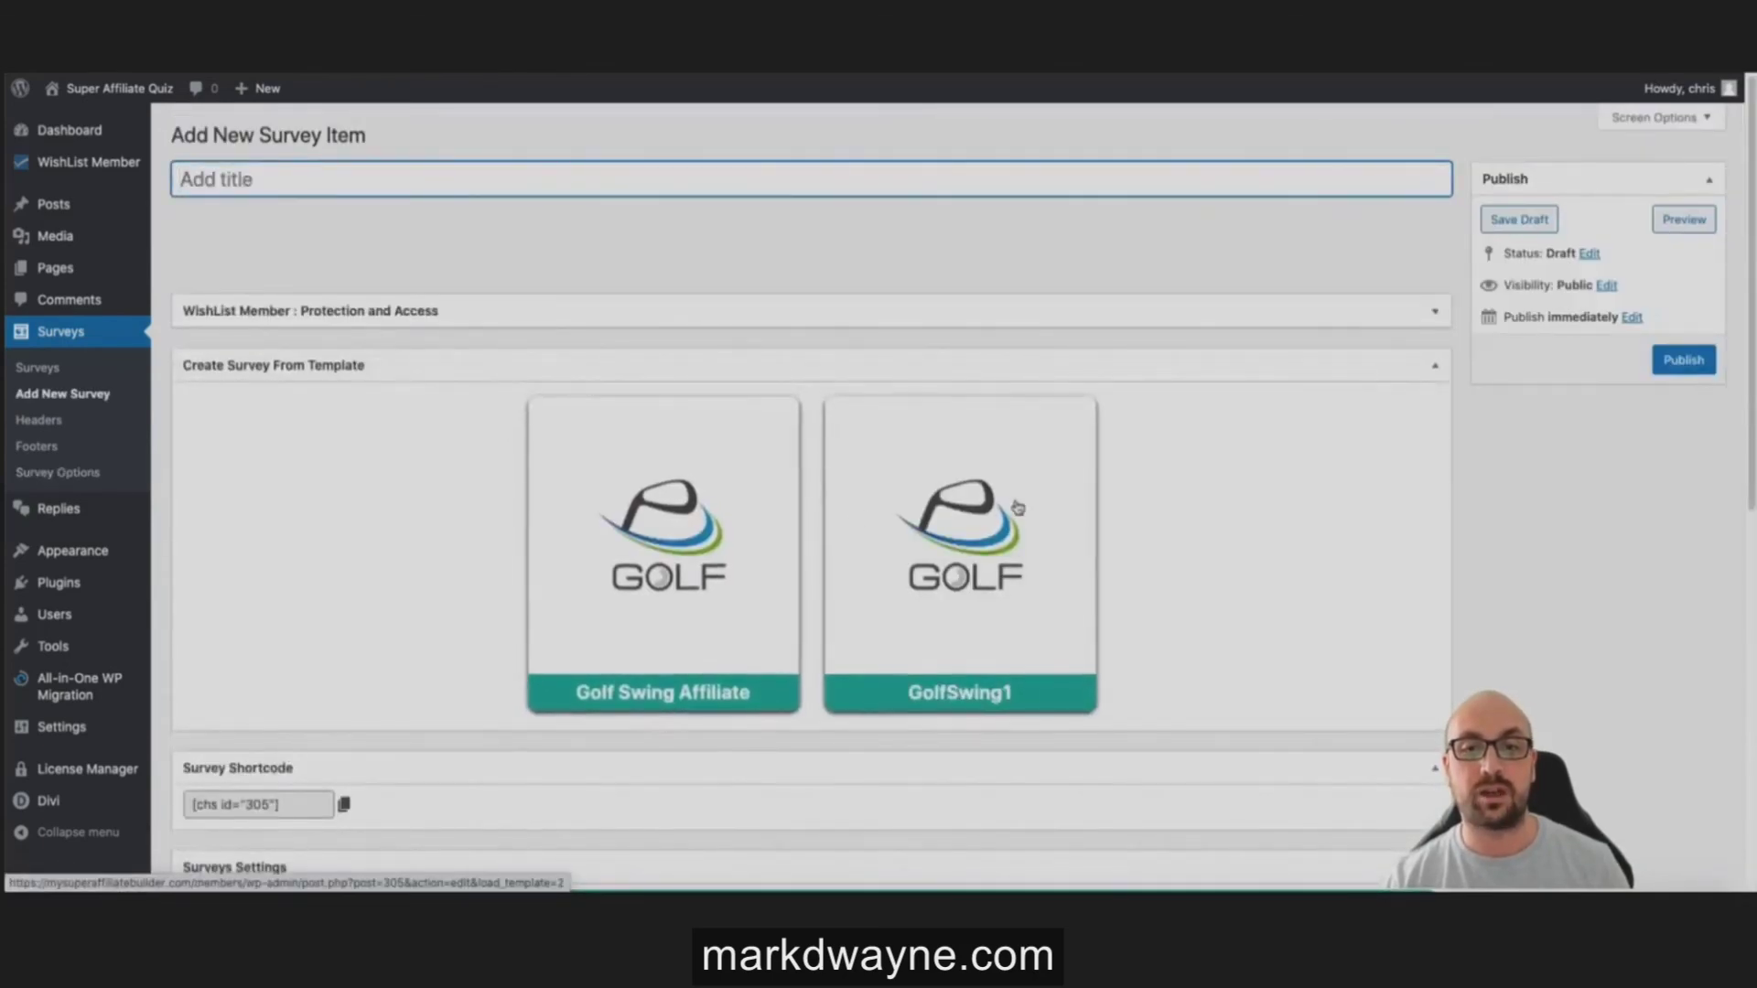
left_click(752, 494)
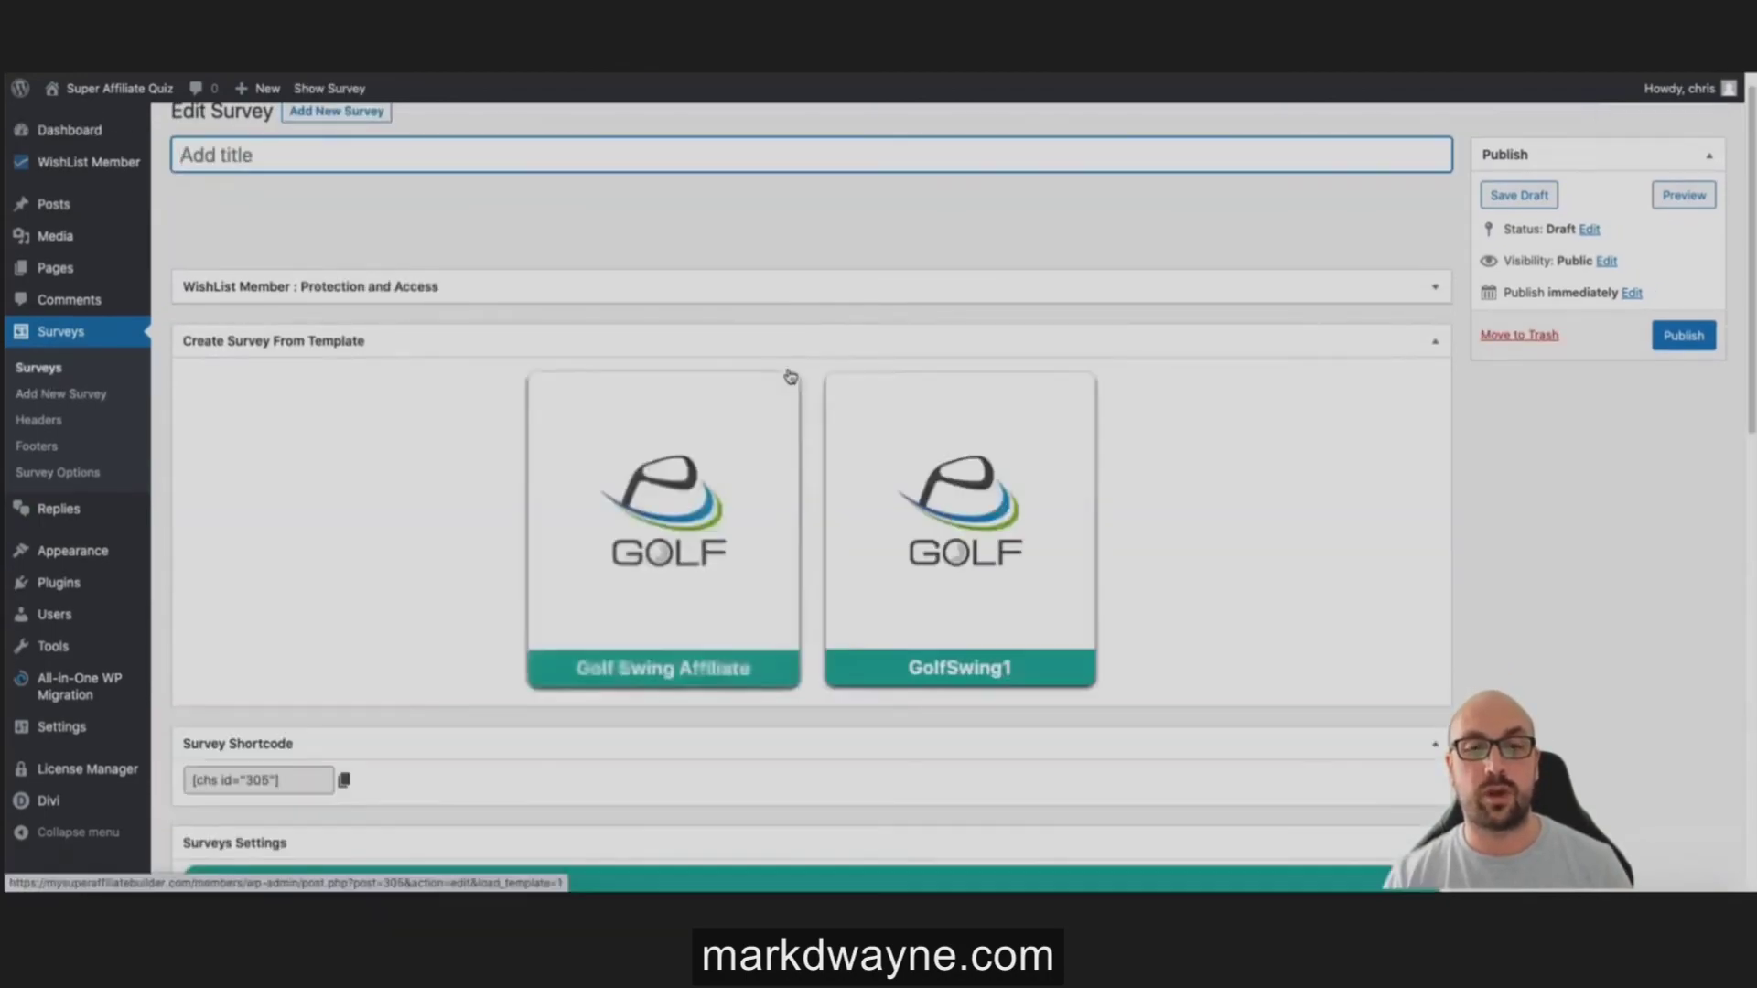
scroll(786, 403, "down", 6)
scroll(783, 430, "down", 6)
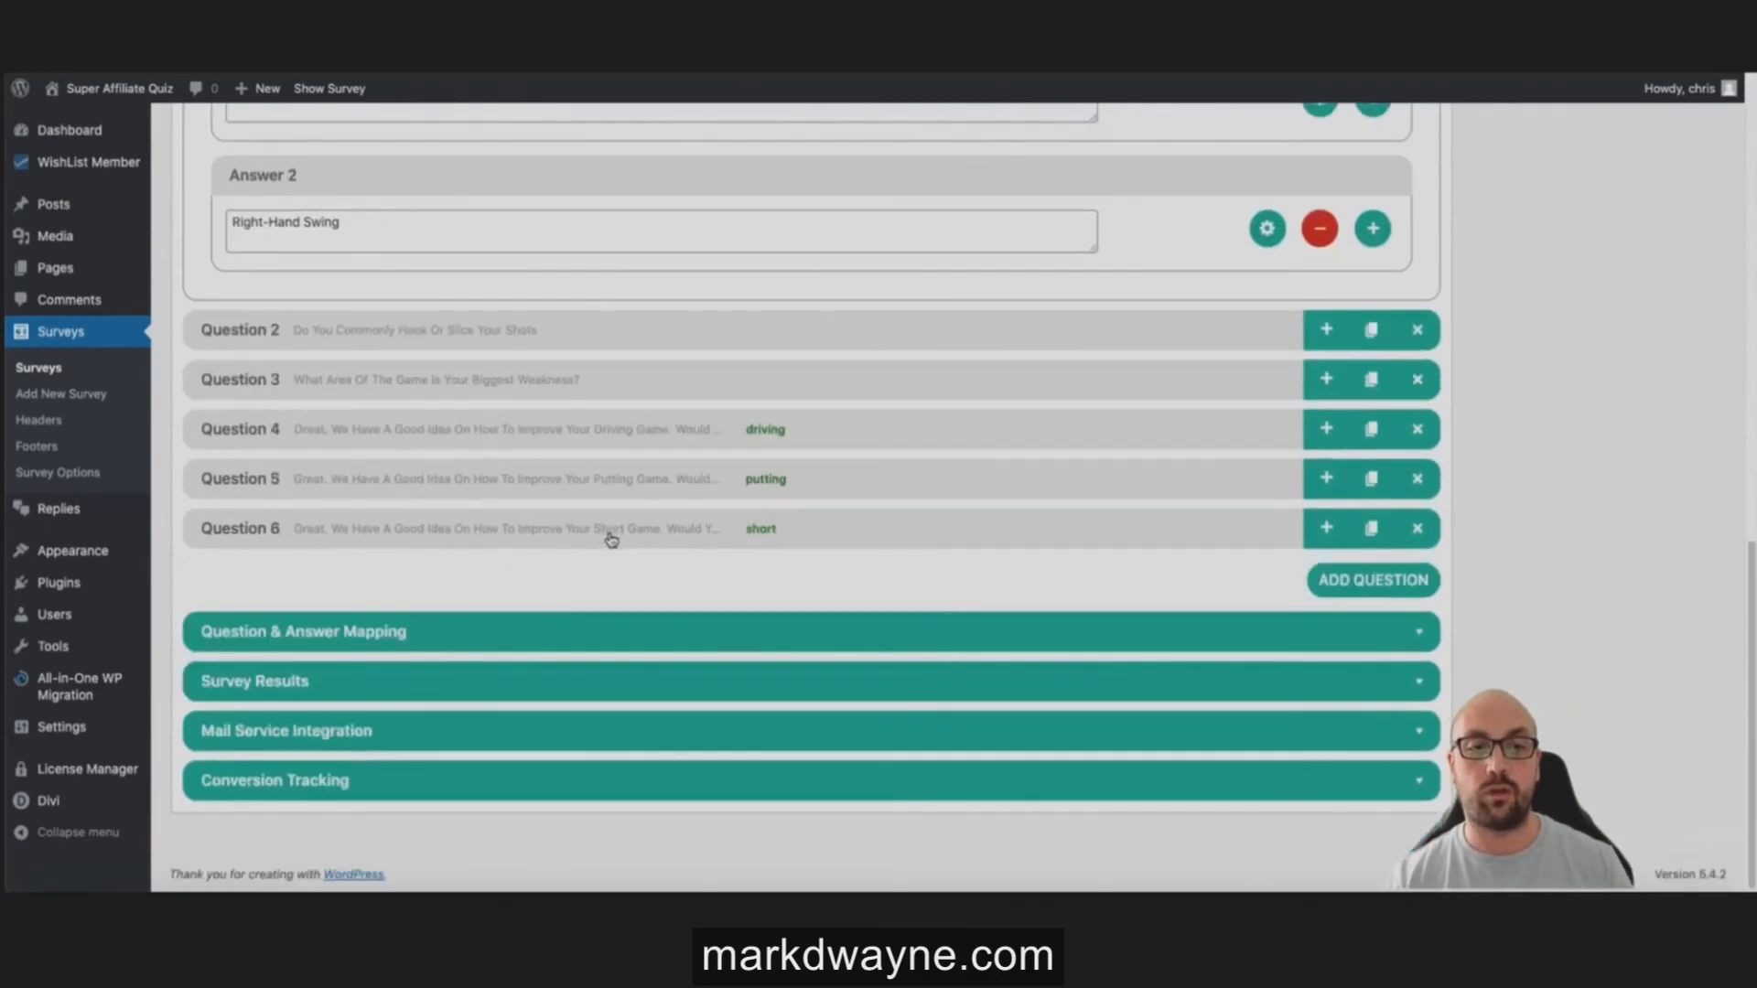
left_click(692, 618)
scroll(697, 586, "down", 4)
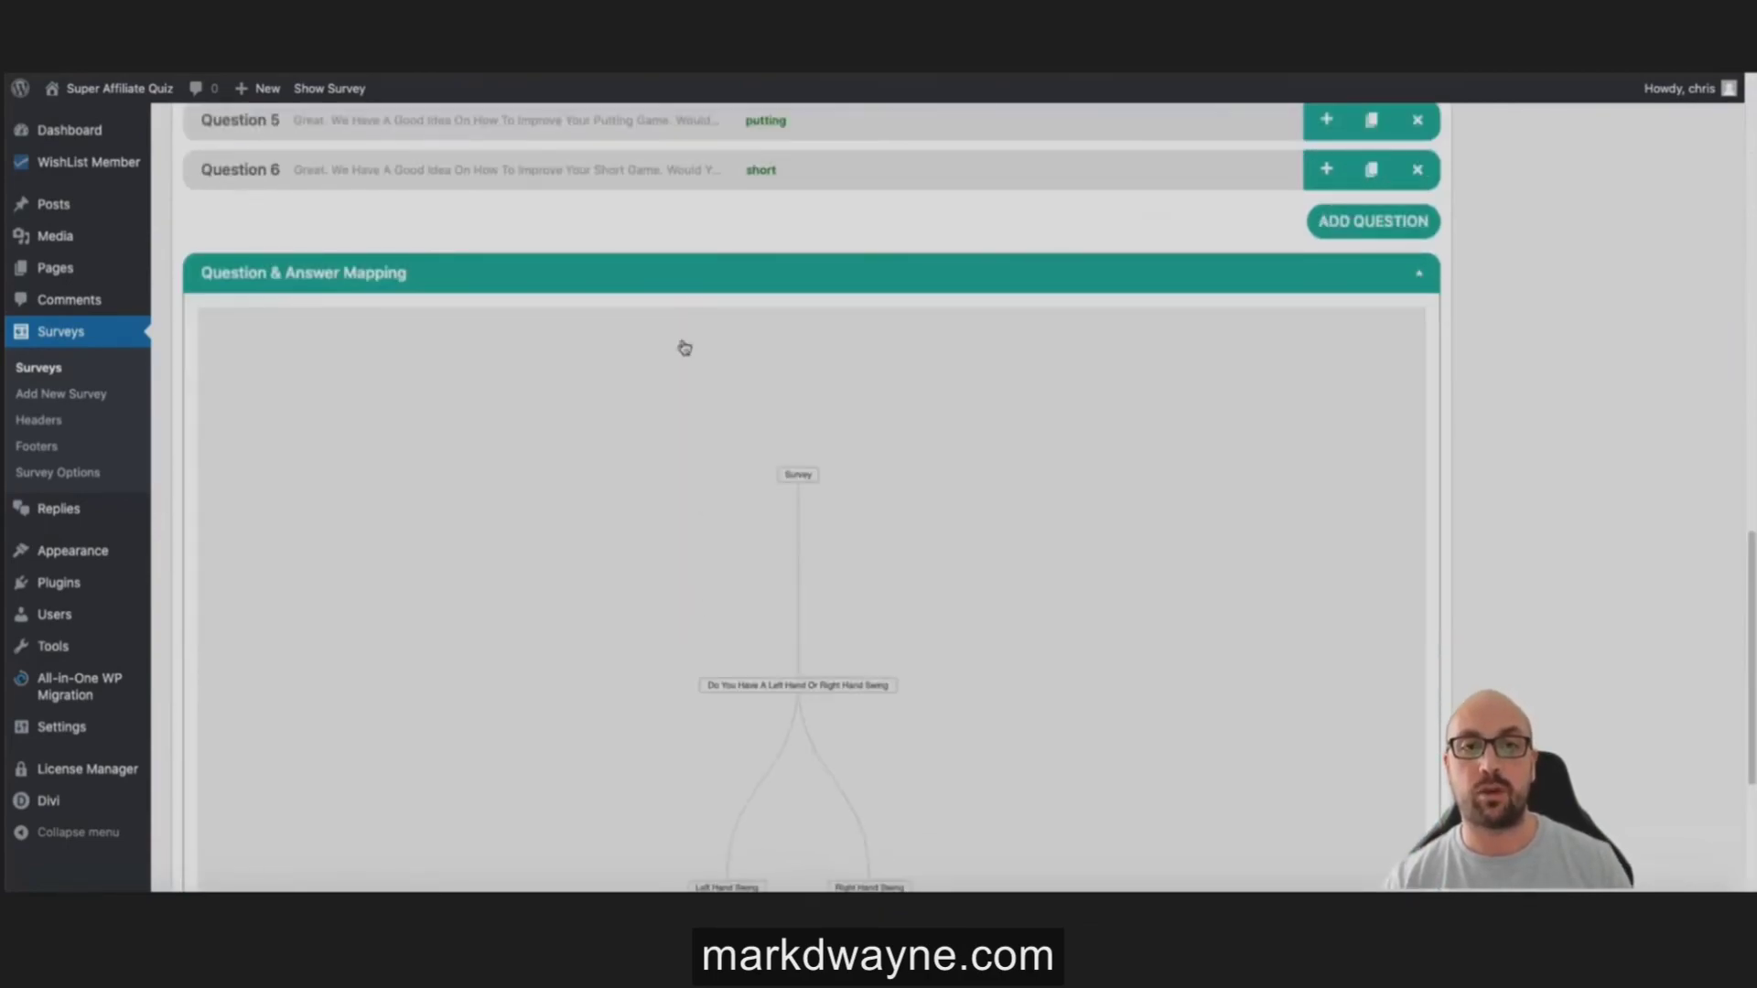
scroll(677, 311, "up", 4)
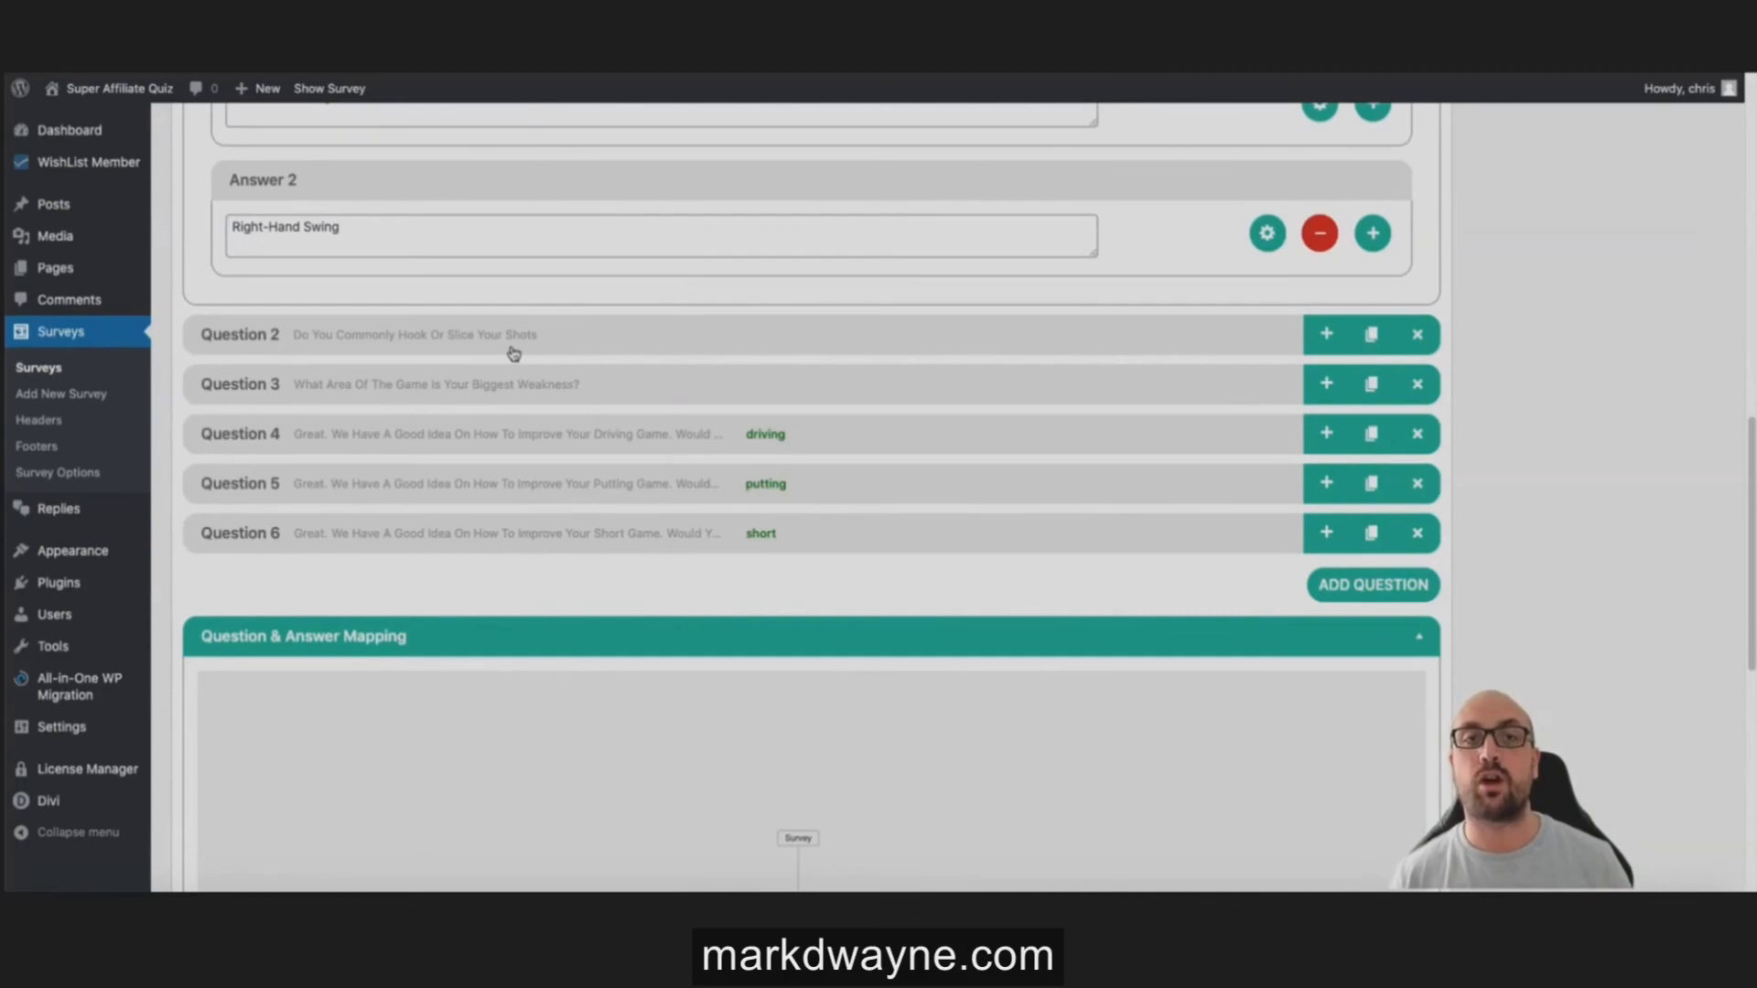
scroll(608, 341, "up", 8)
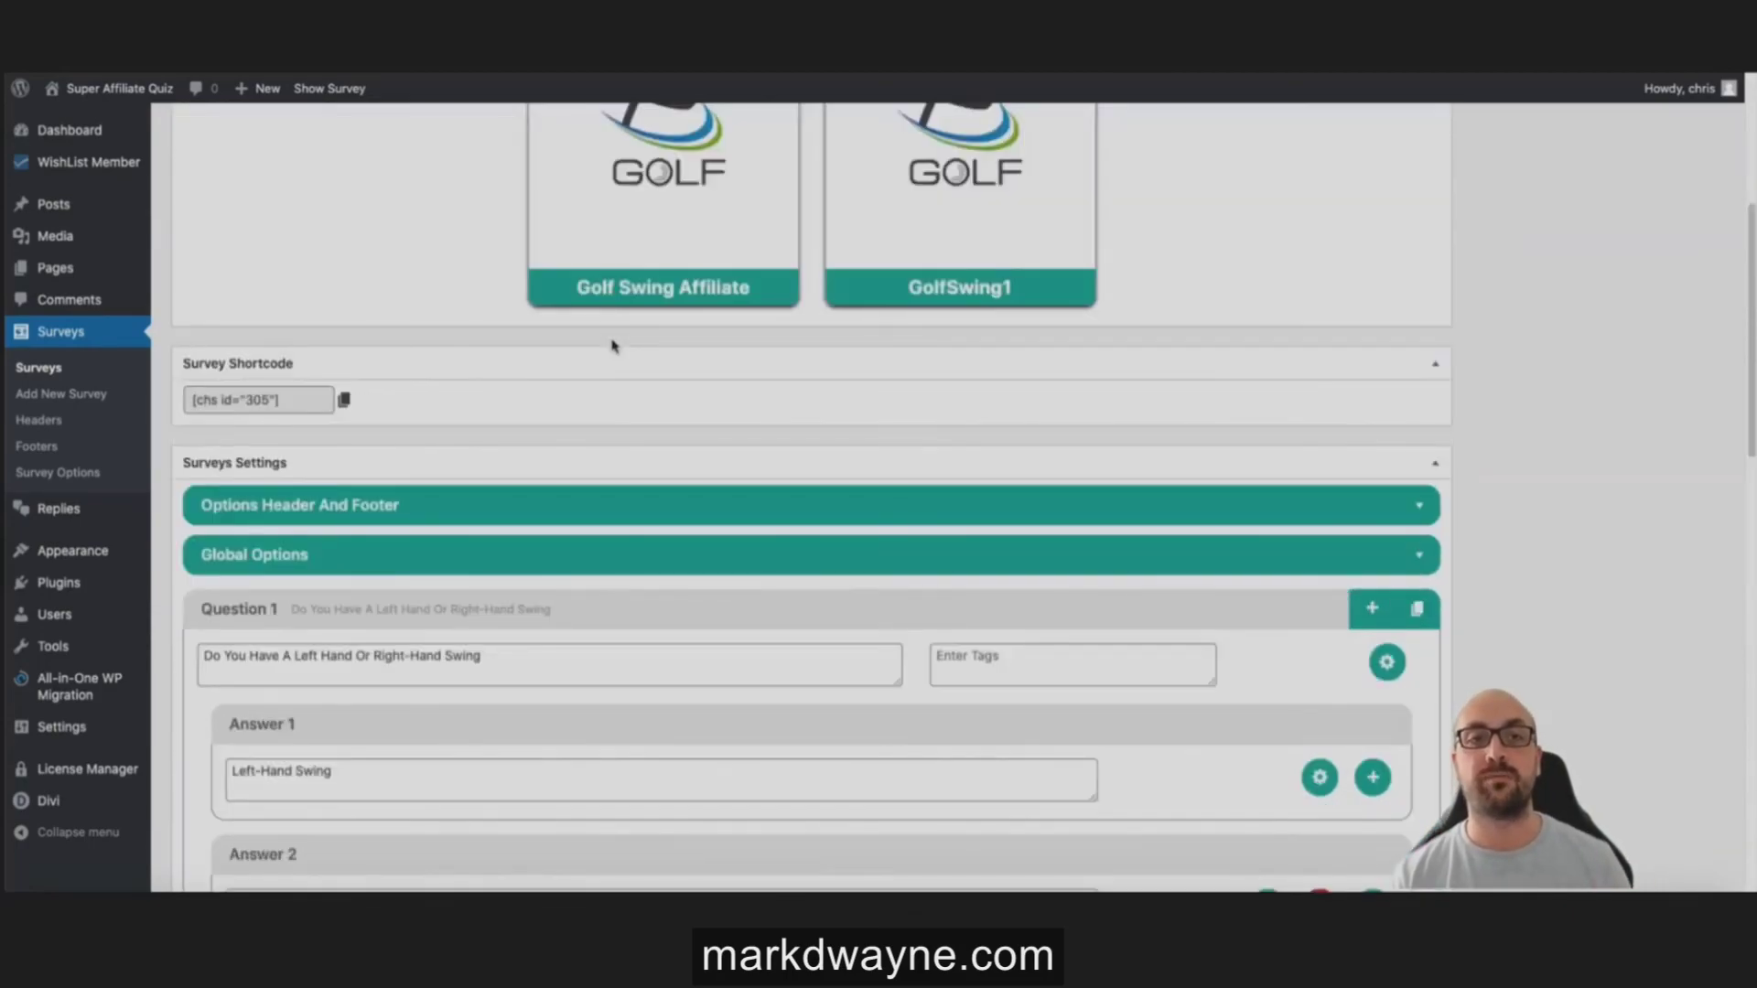